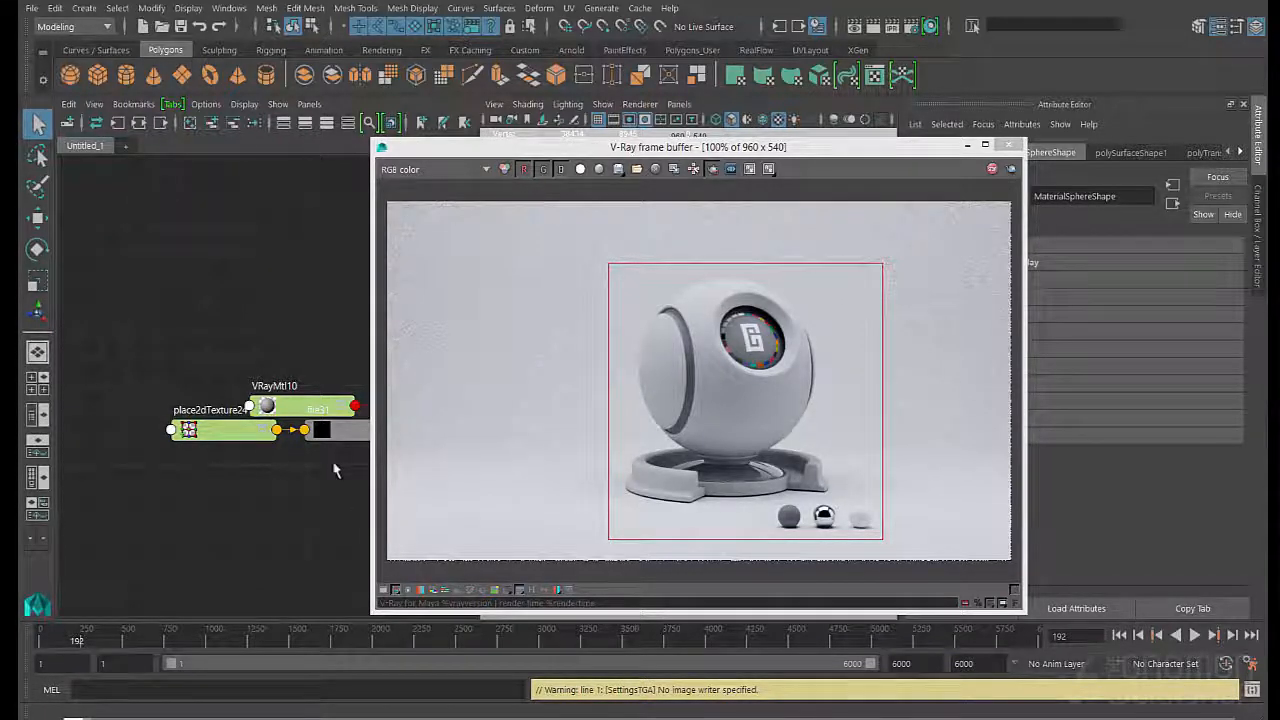
# - Browse for an image for the file31 texture and open the wood folder inside textures_chapter
pyautogui.click(322, 432)
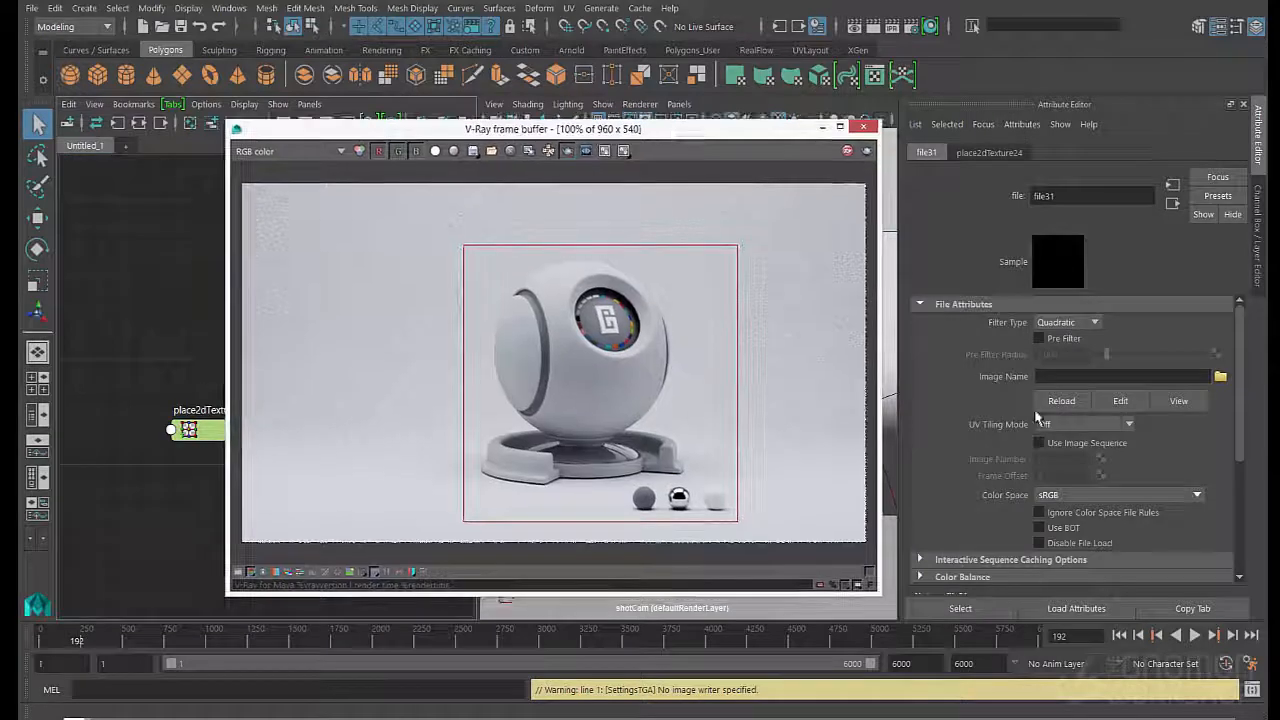
pyautogui.click(1220, 376)
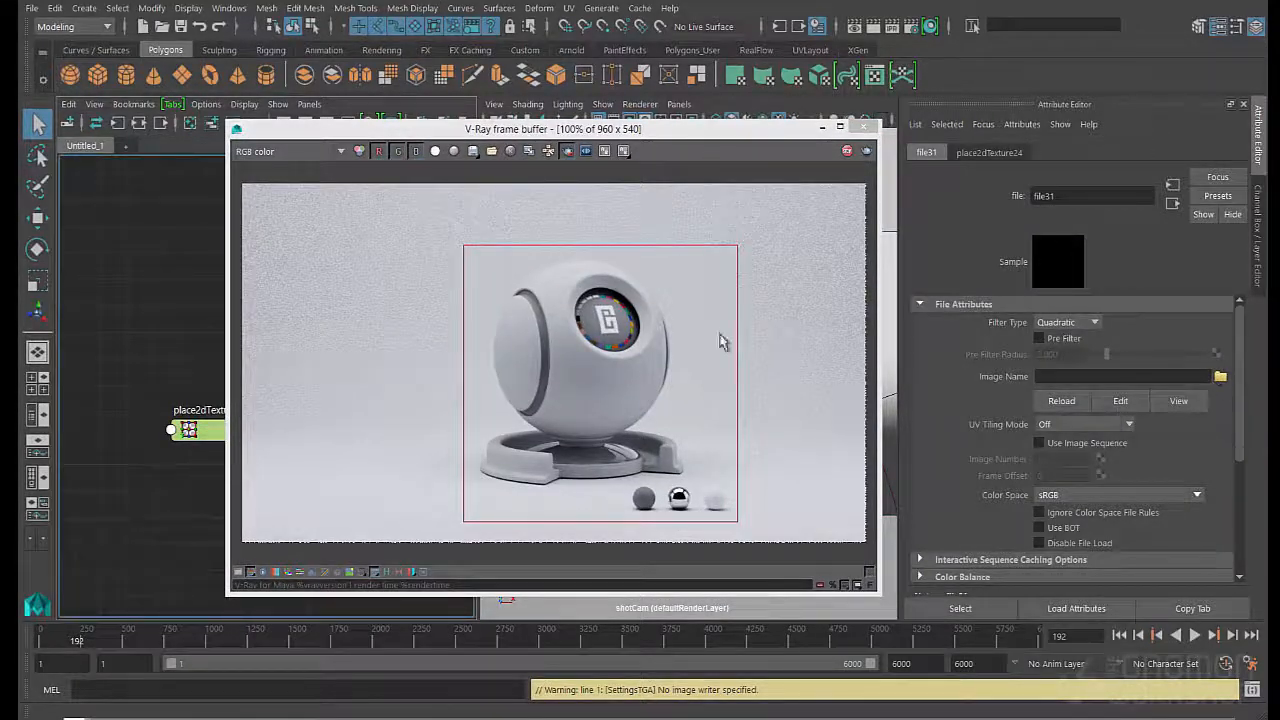
pyautogui.click(889, 190)
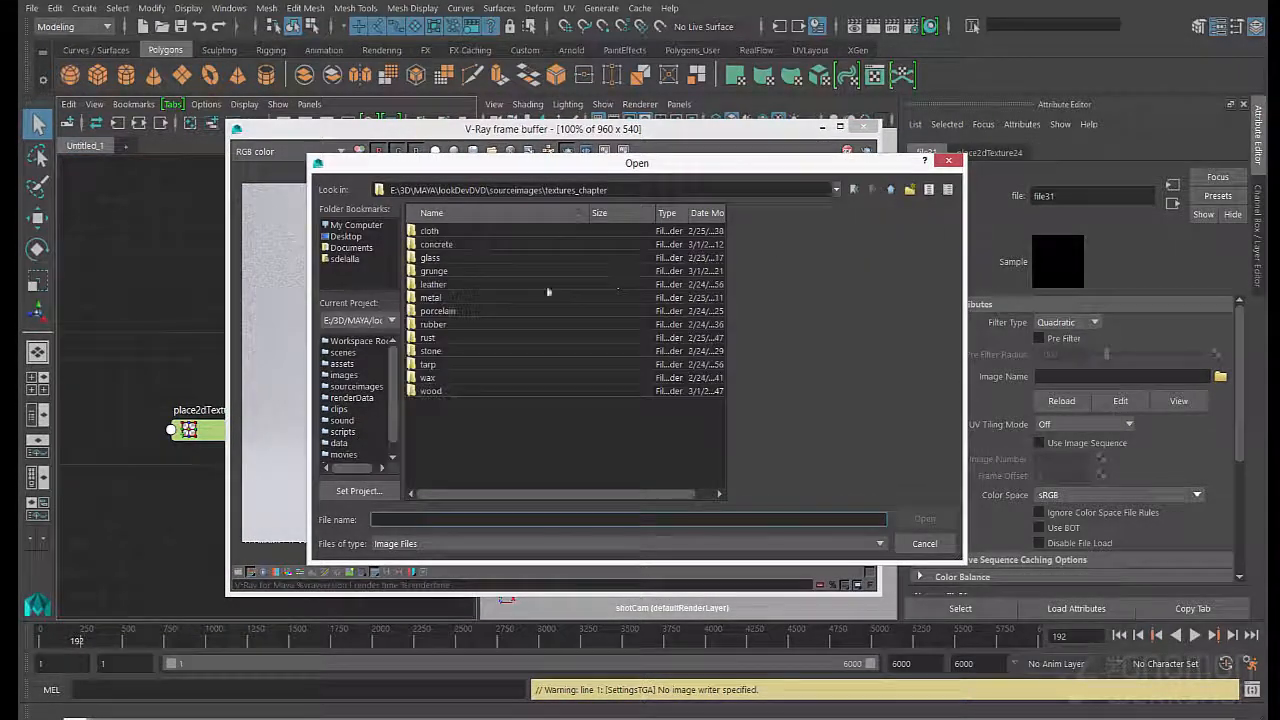
pyautogui.doubleClick(429, 391)
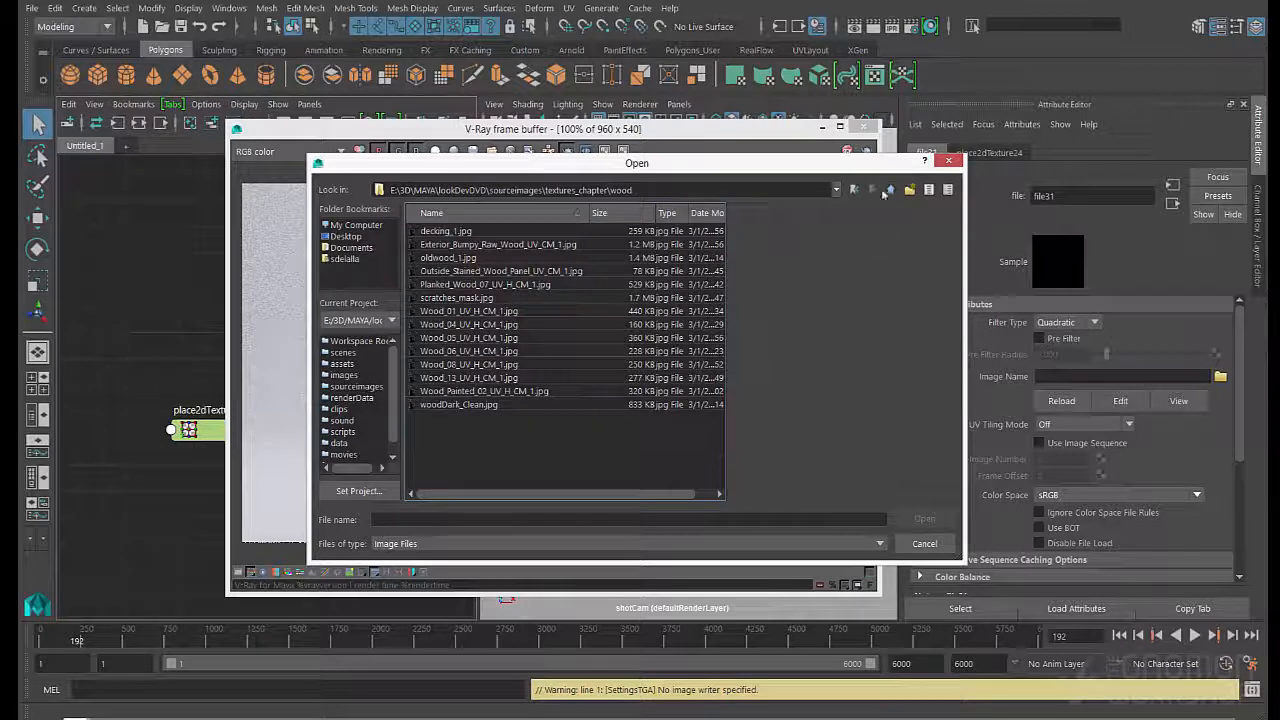
# - Preview the wood images and load woodDark_Clean.jpg as the image of the file31 texture
pyautogui.click(445, 231)
pyautogui.click(458, 245)
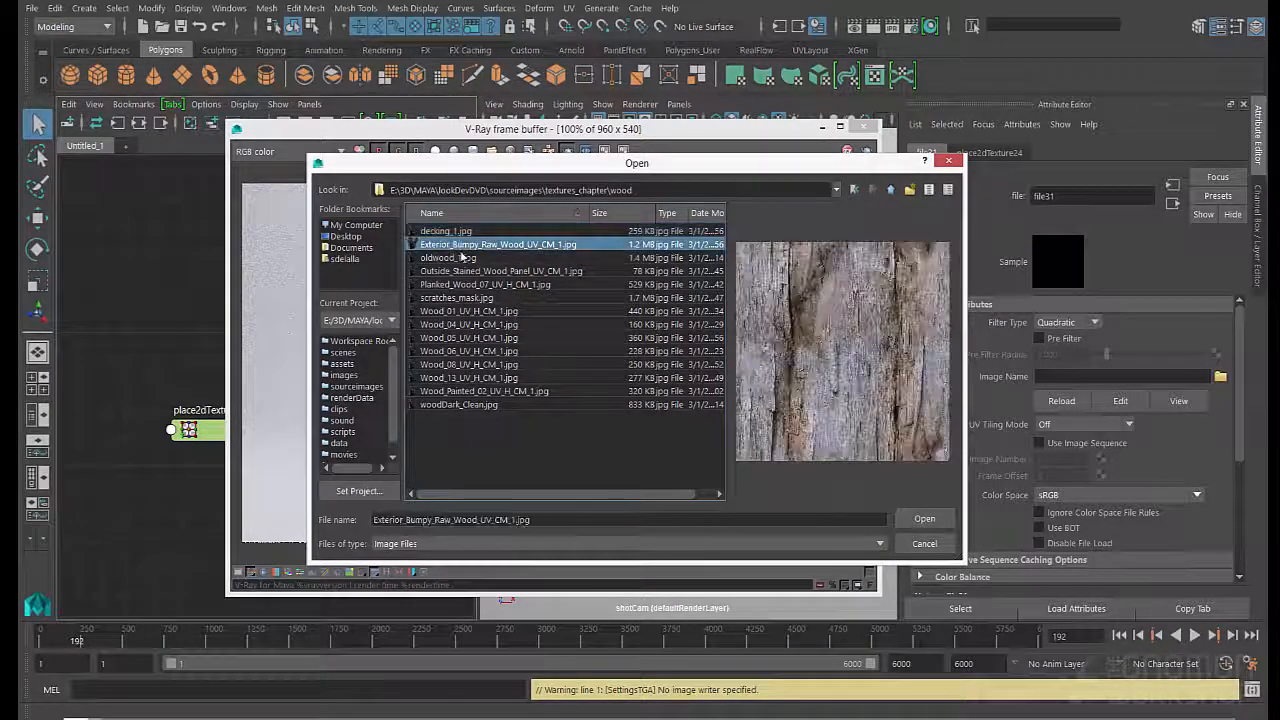
pyautogui.click(462, 258)
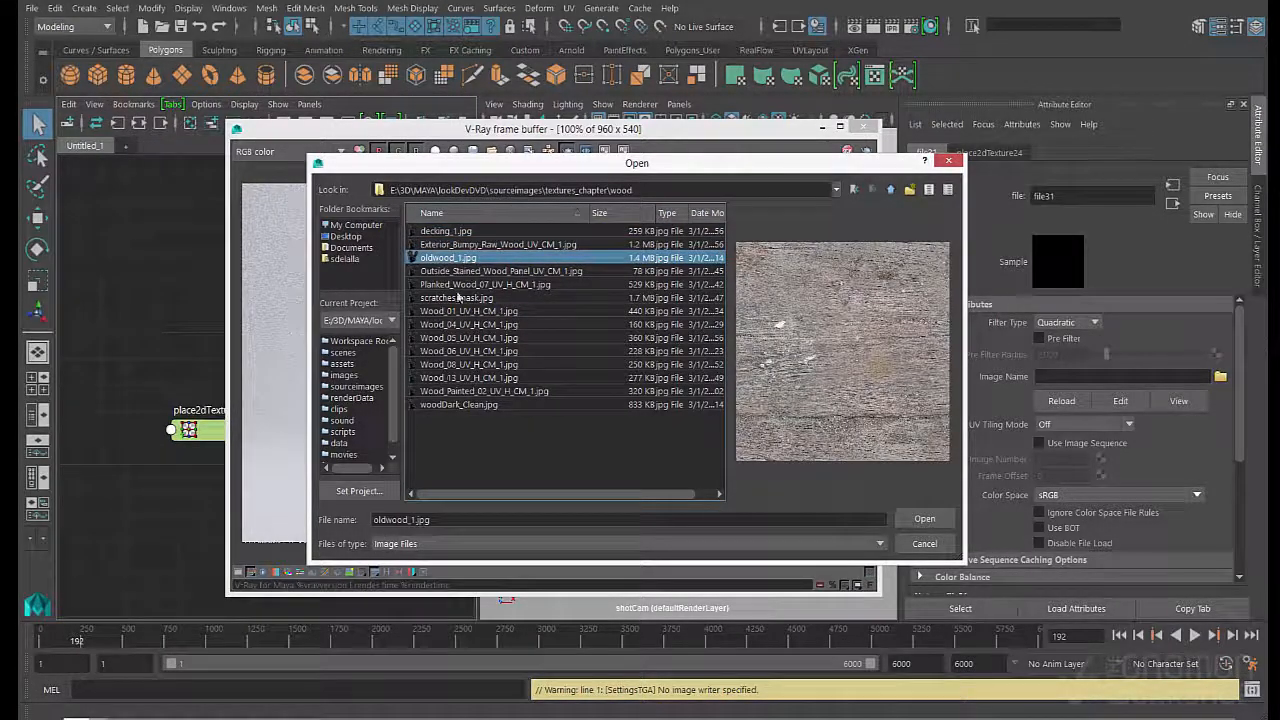
pyautogui.click(455, 285)
pyautogui.click(454, 298)
pyautogui.click(440, 312)
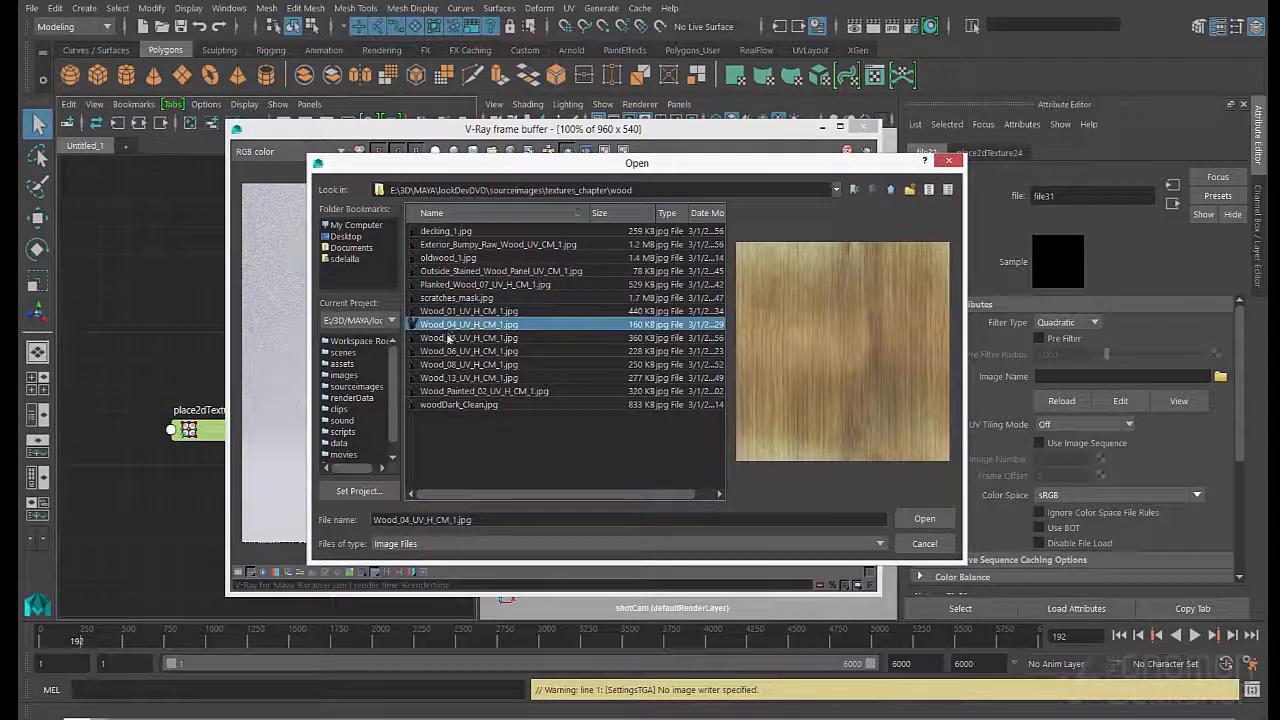
pyautogui.click(450, 338)
pyautogui.click(453, 351)
pyautogui.click(453, 364)
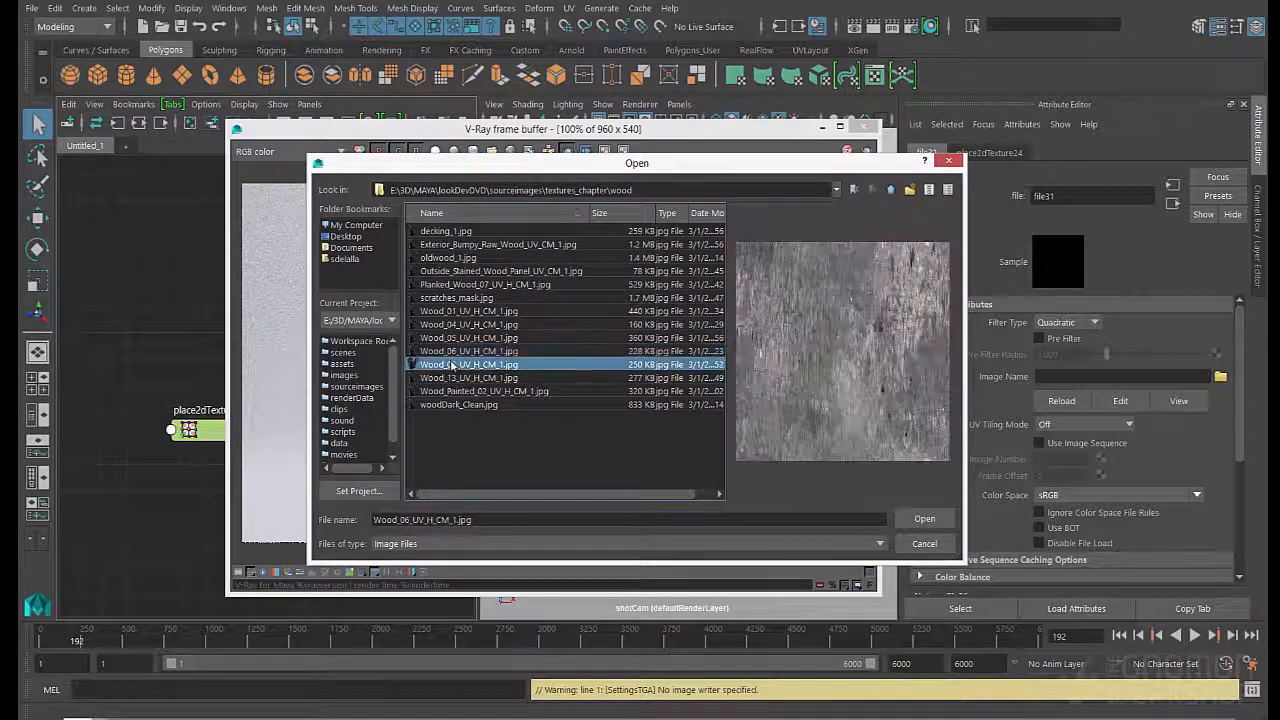
pyautogui.click(452, 378)
pyautogui.click(452, 391)
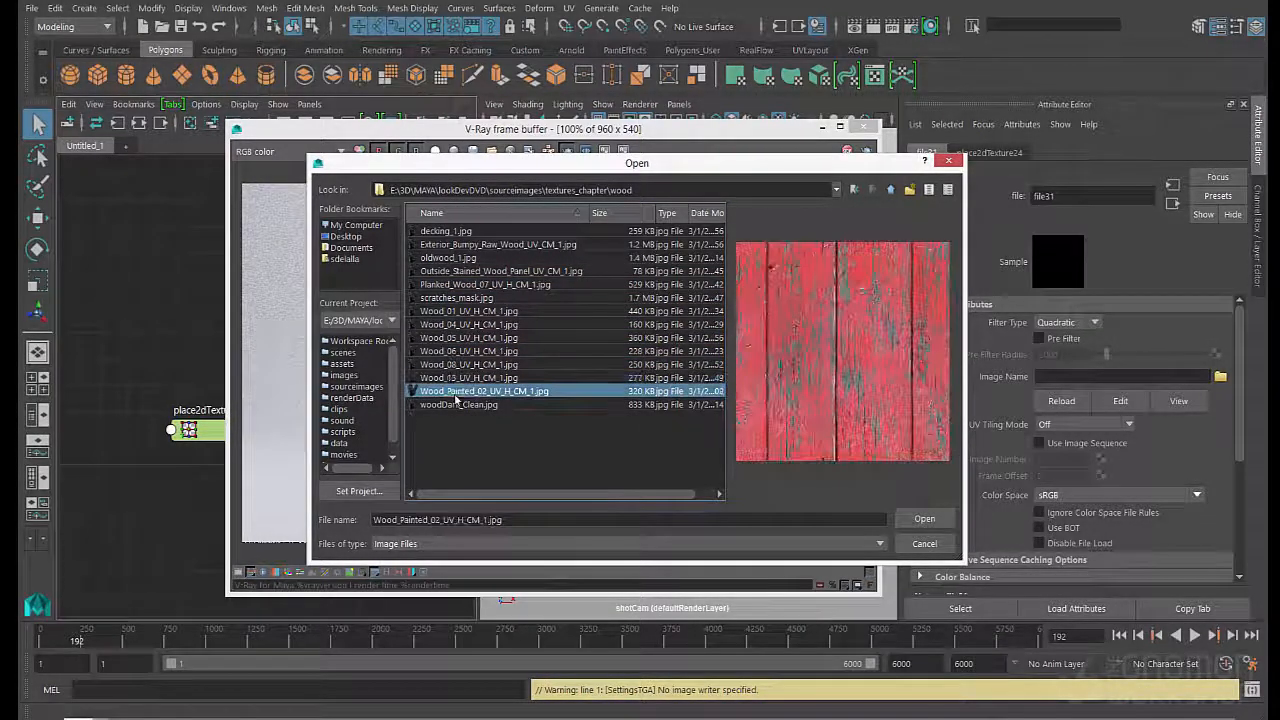
pyautogui.click(458, 404)
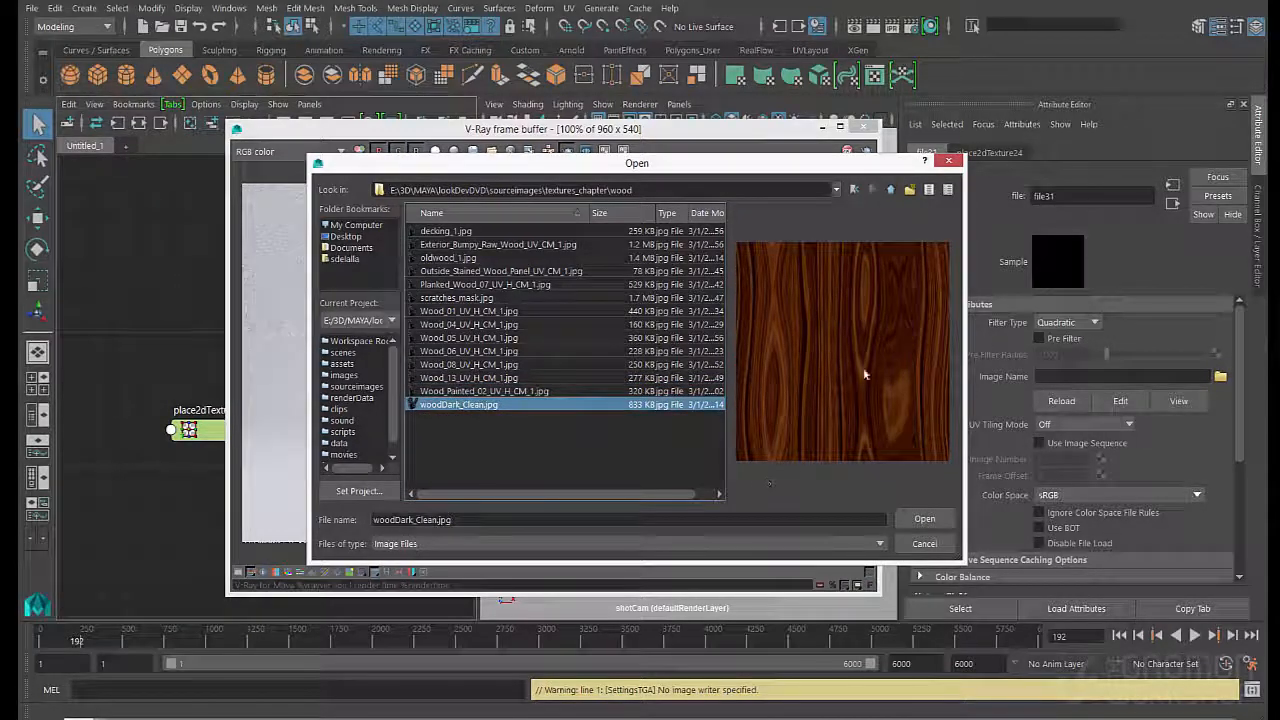
pyautogui.click(924, 520)
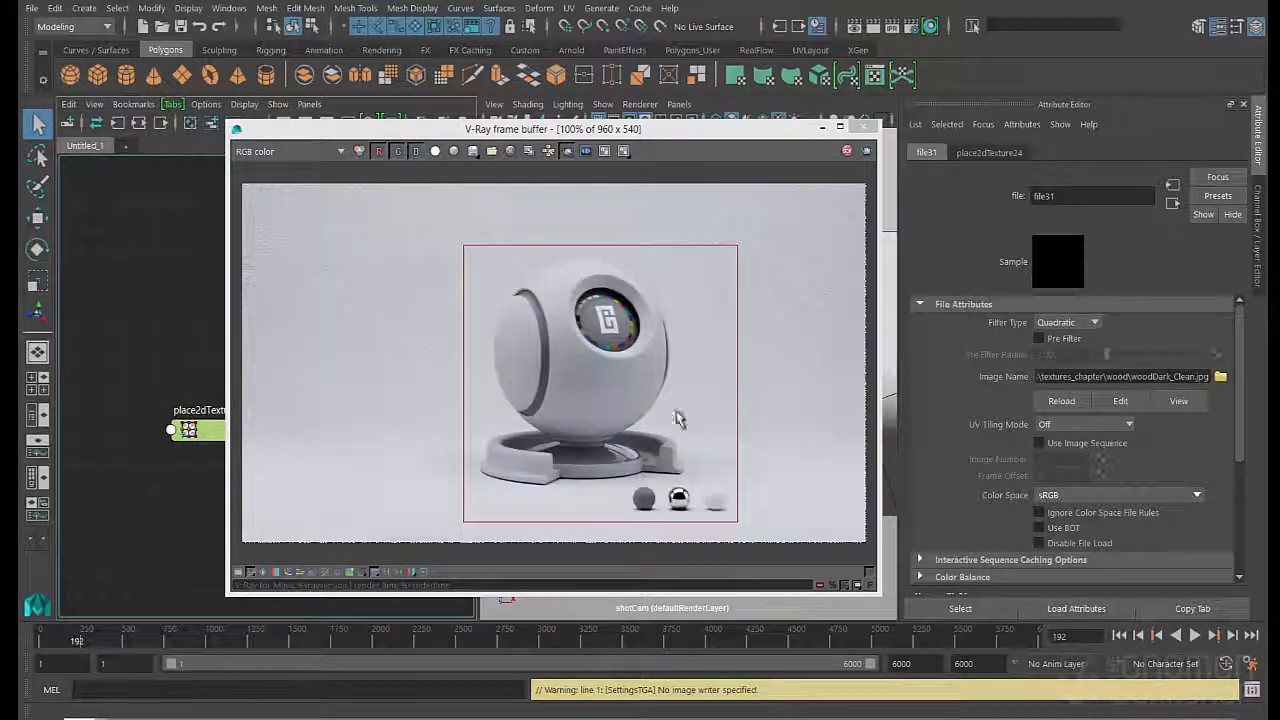
# - Connect file31's outColor to the diffuseColor of VRayMtl10 and spread the texture nodes apart in the graph
pyautogui.moveTo(400, 130); pyautogui.dragTo(571, 289)
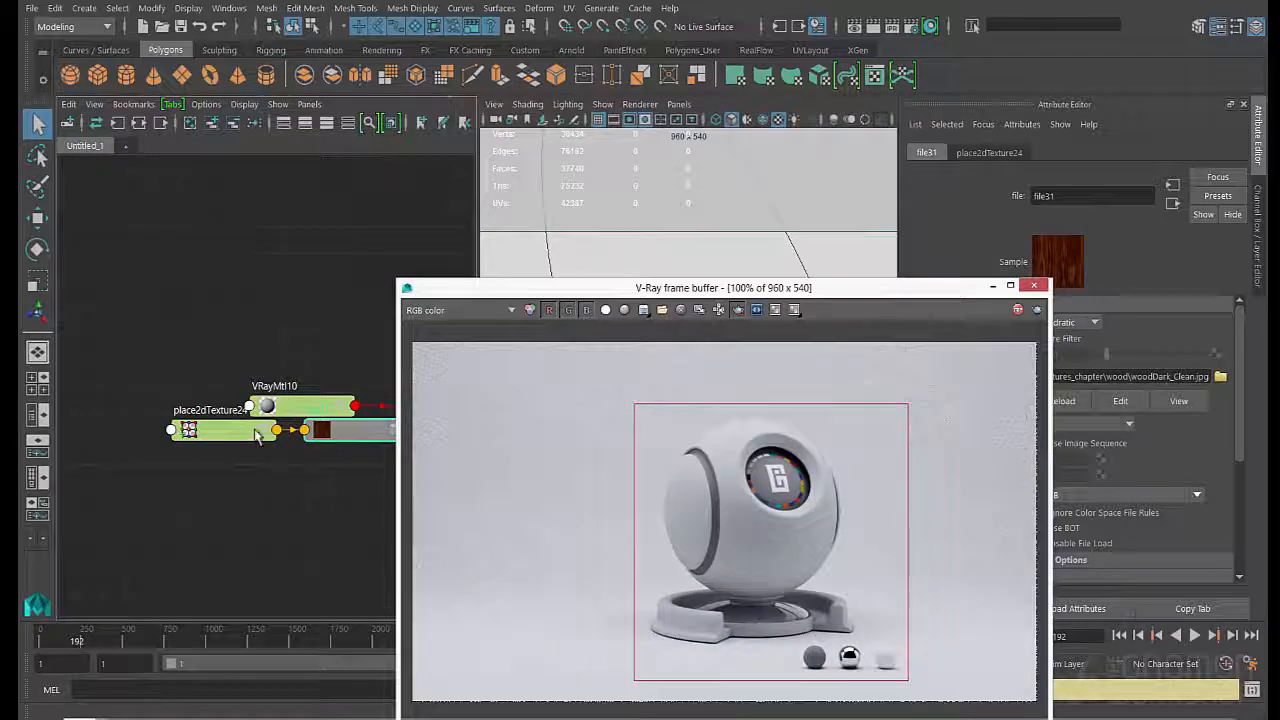
pyautogui.moveTo(220, 430); pyautogui.dragTo(145, 473)
pyautogui.click(1058, 124)
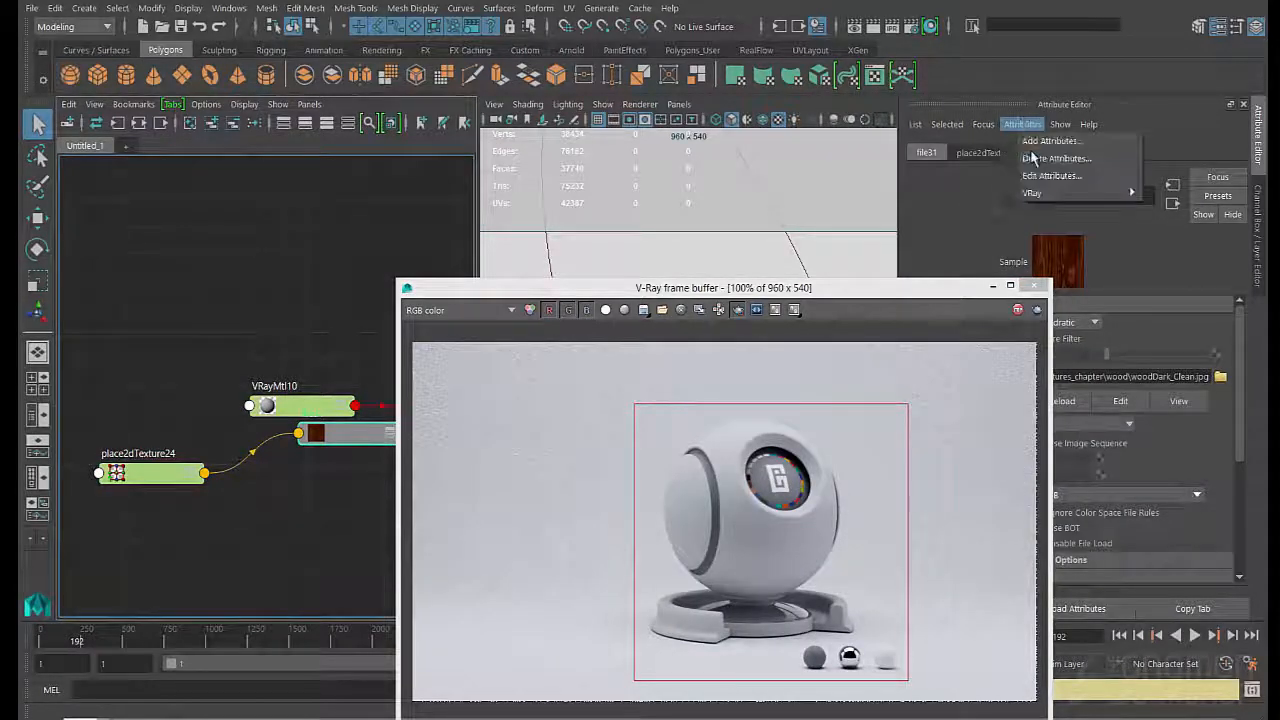
pyautogui.moveTo(1065, 190)
pyautogui.click(930, 212)
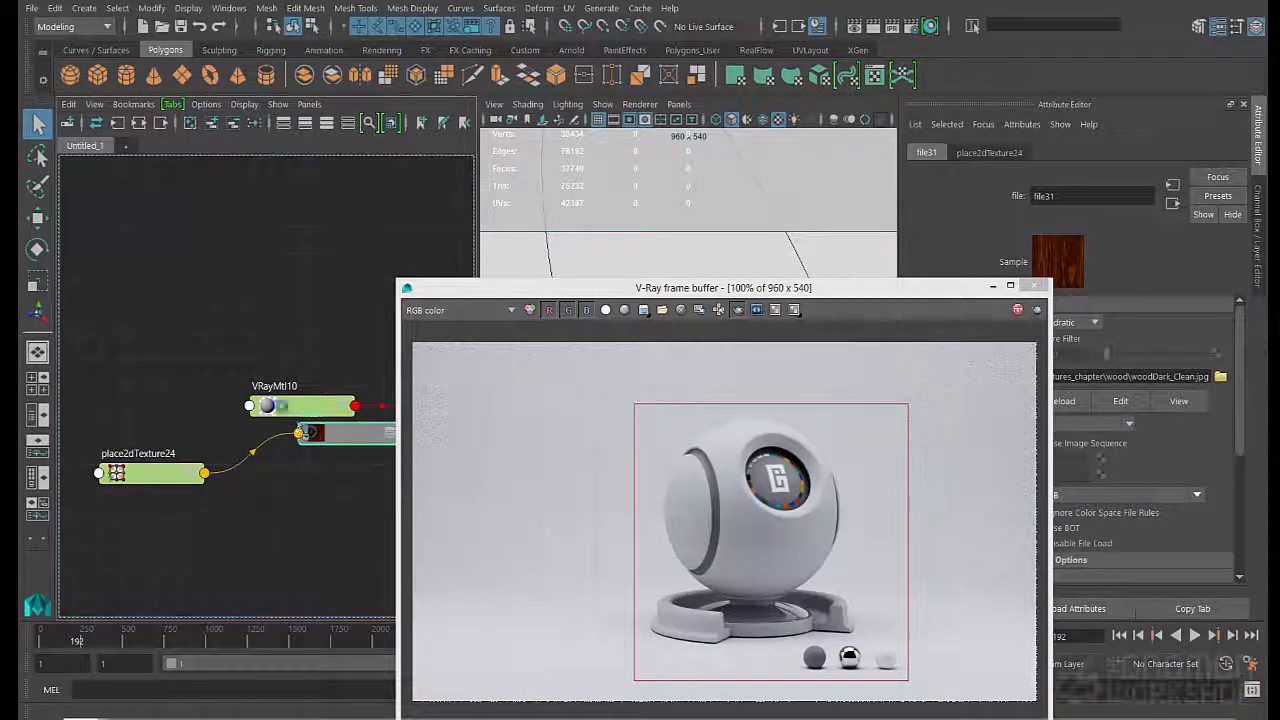
pyautogui.moveTo(301, 441); pyautogui.dragTo(214, 360)
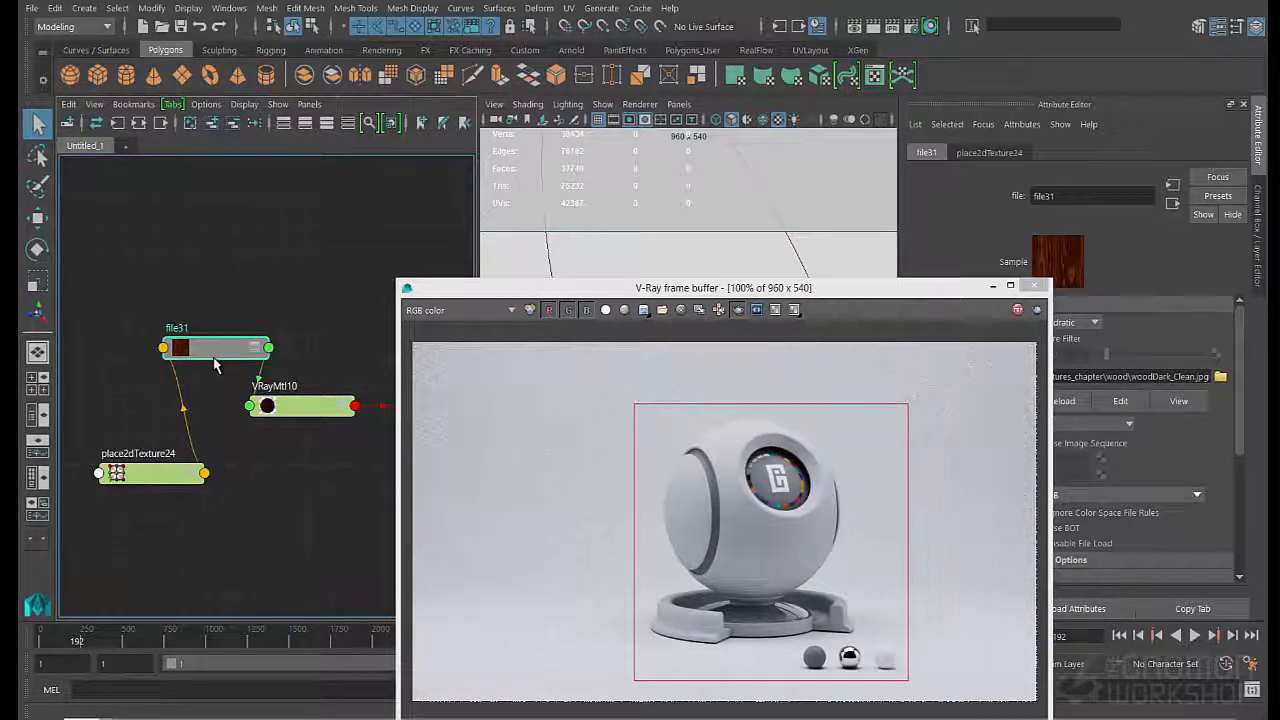
pyautogui.moveTo(712, 287); pyautogui.dragTo(709, 262)
pyautogui.moveTo(709, 262); pyautogui.dragTo(705, 226)
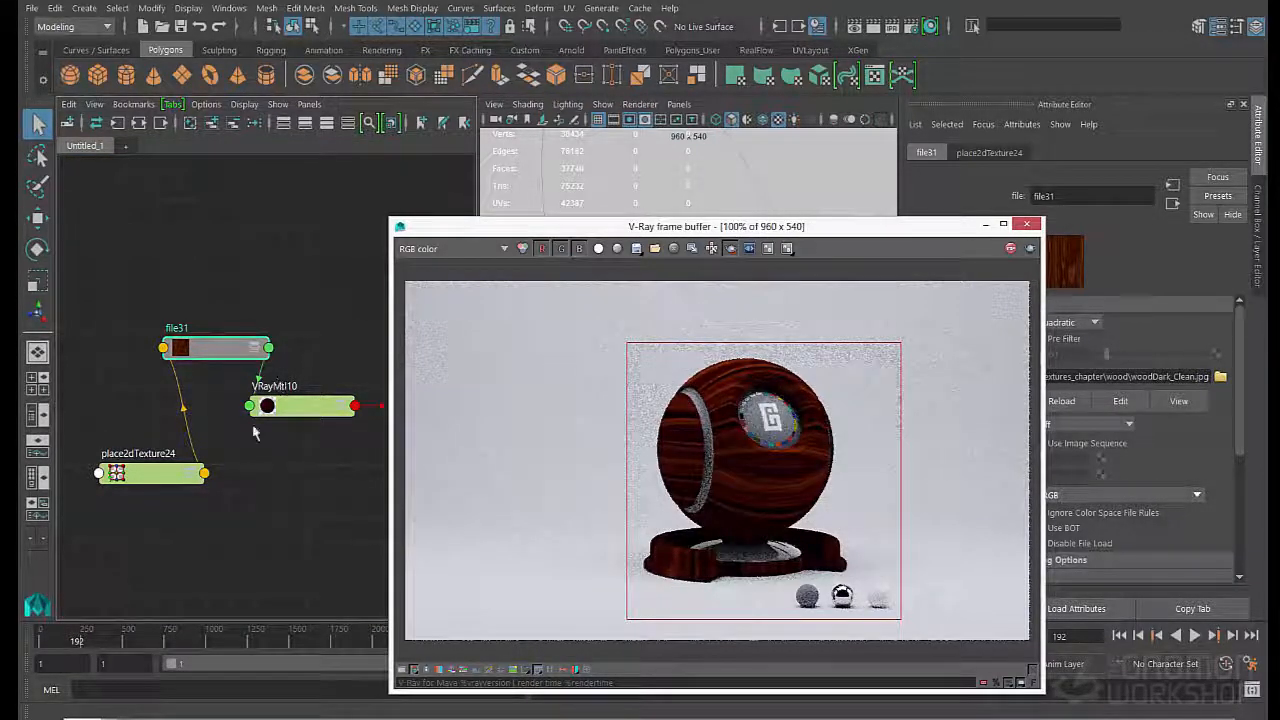
# - Set Repeat UV to 5 in both directions on the place2dTexture24 node
pyautogui.moveTo(148, 478); pyautogui.dragTo(101, 428)
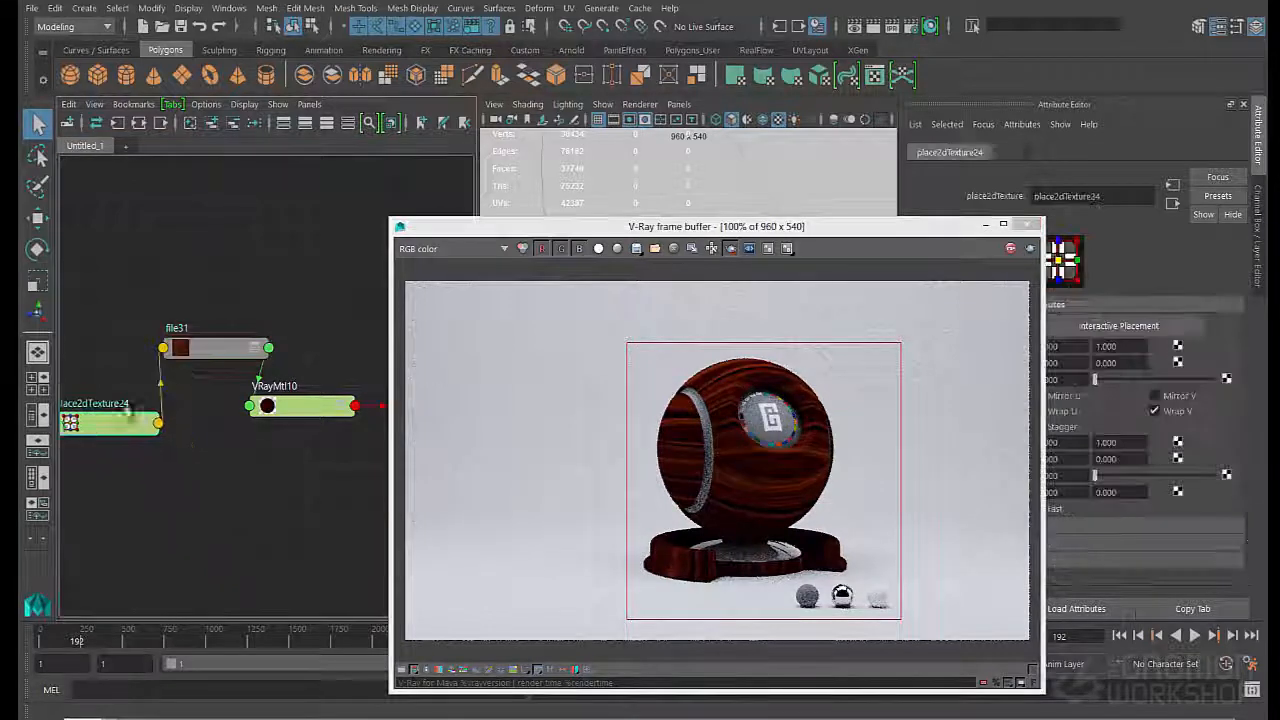
pyautogui.click(204, 353)
pyautogui.click(117, 427)
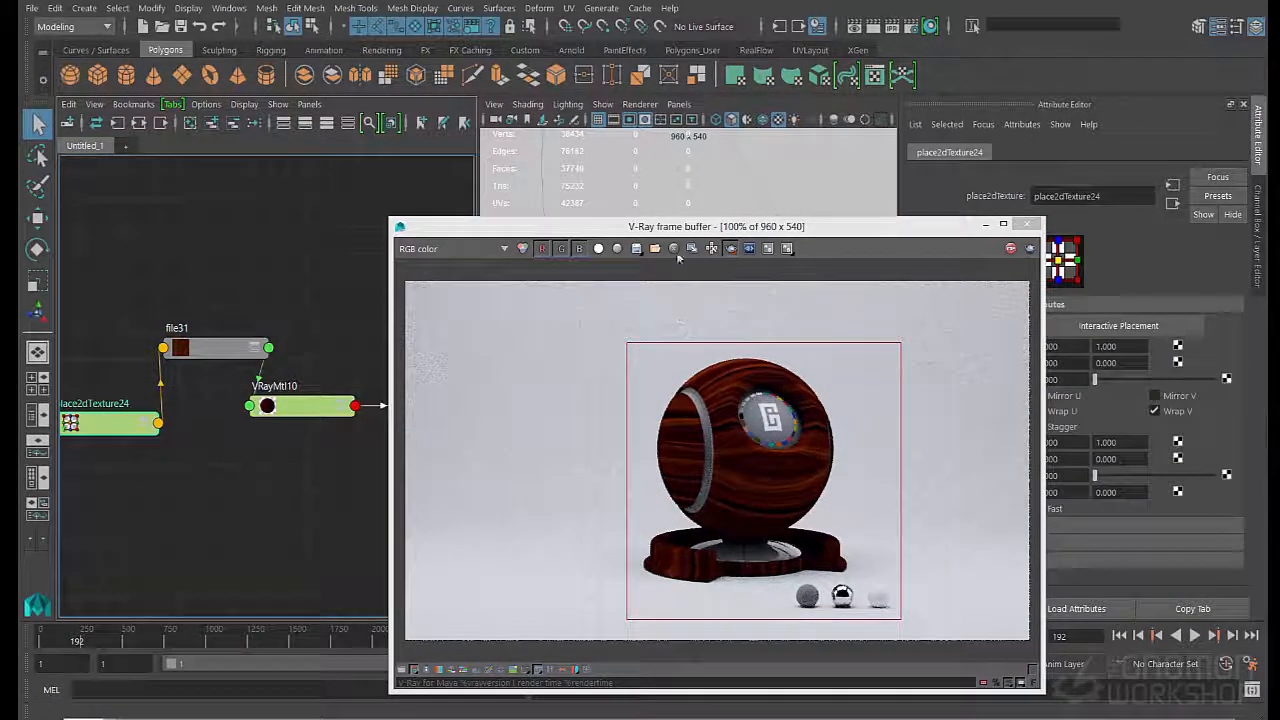
pyautogui.click(709, 231)
pyautogui.moveTo(709, 231); pyautogui.dragTo(622, 195)
pyautogui.click(1060, 443)
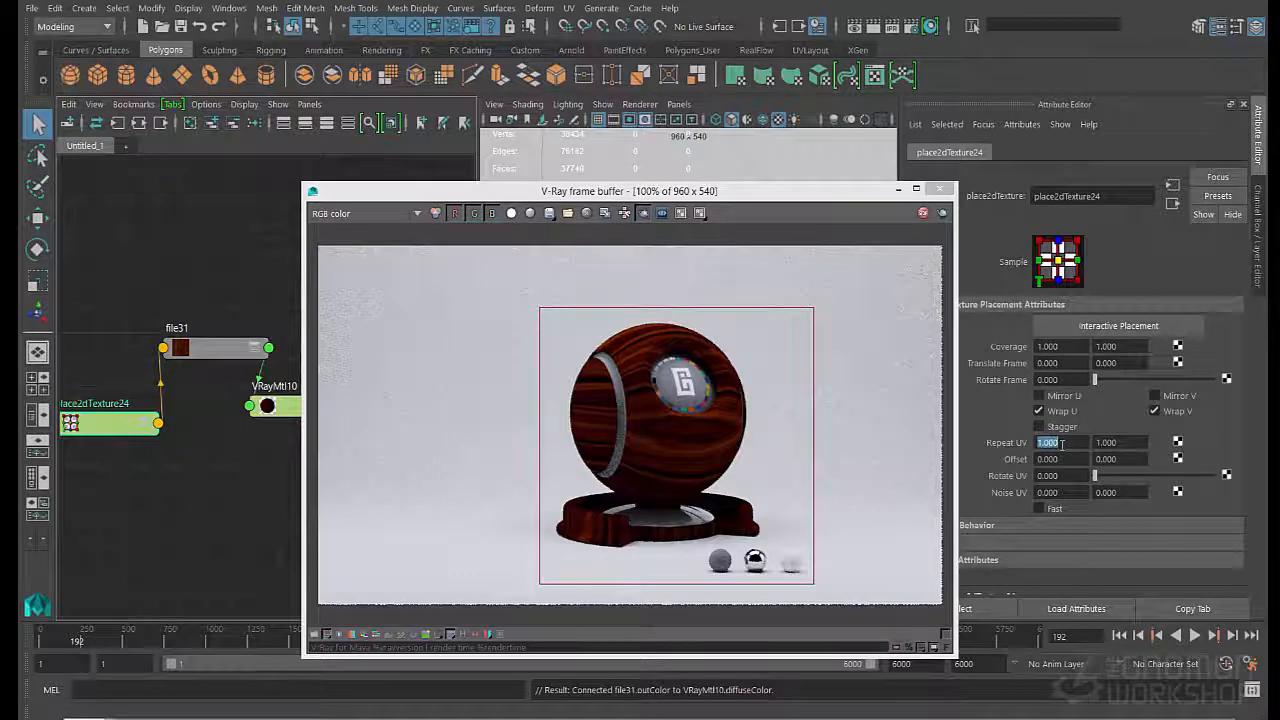
pyautogui.write('5')
pyautogui.press('Tab')
pyautogui.write('5')
pyautogui.press('Tab')
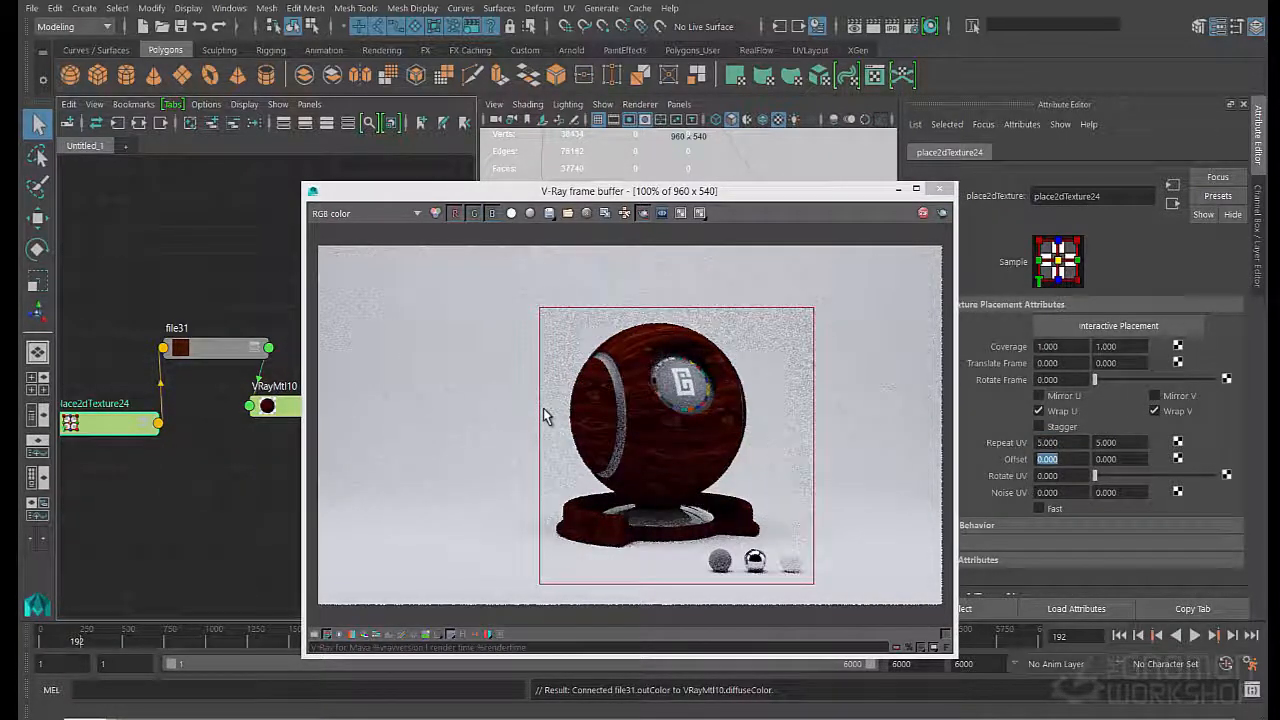
# - Brighten the wood texture by raising the Color Gain value in file31's Color Balance settings
pyautogui.click(209, 352)
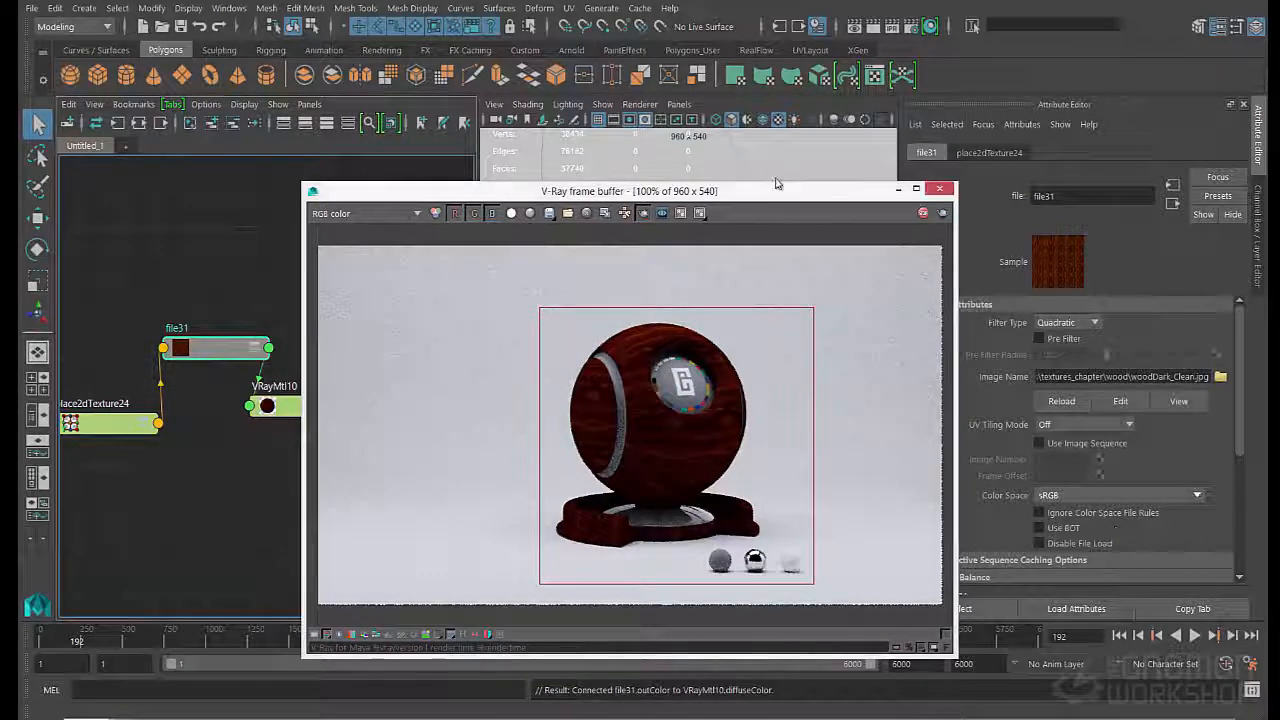
pyautogui.moveTo(777, 186); pyautogui.dragTo(723, 156)
pyautogui.scroll(-4, 1106, 532)
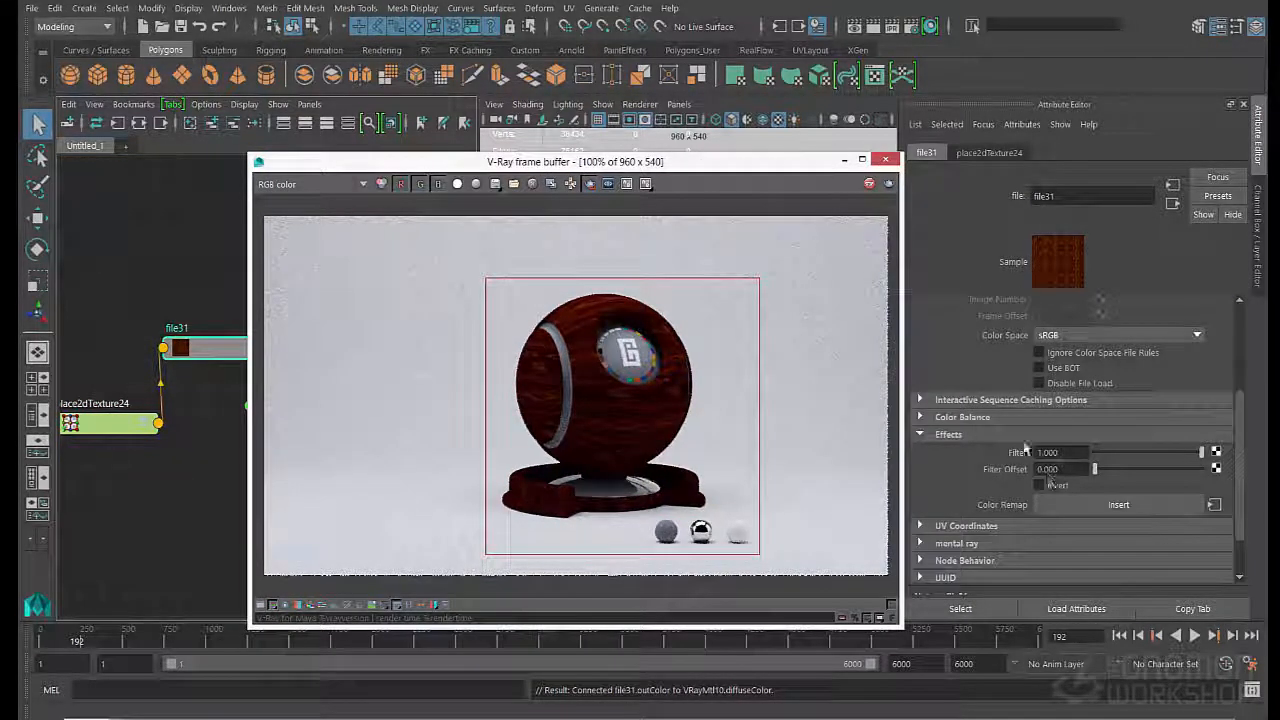
pyautogui.click(1000, 417)
pyautogui.click(1058, 467)
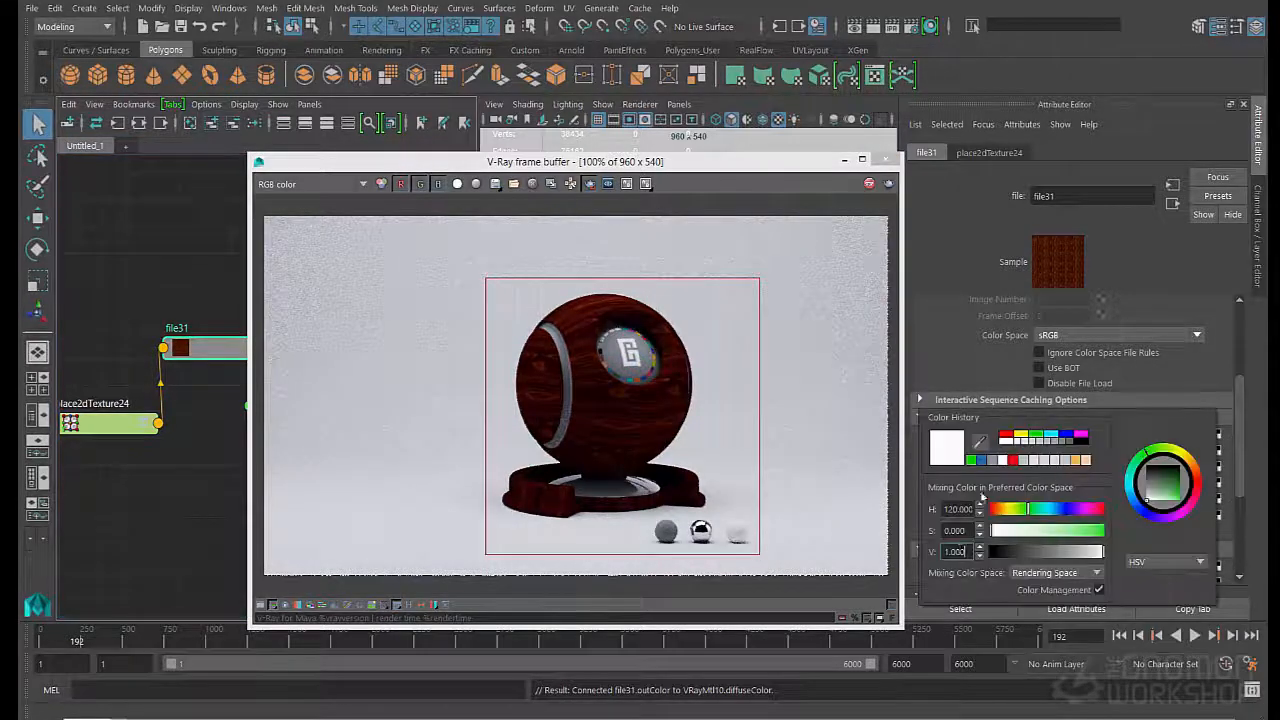
pyautogui.doubleClick(956, 552)
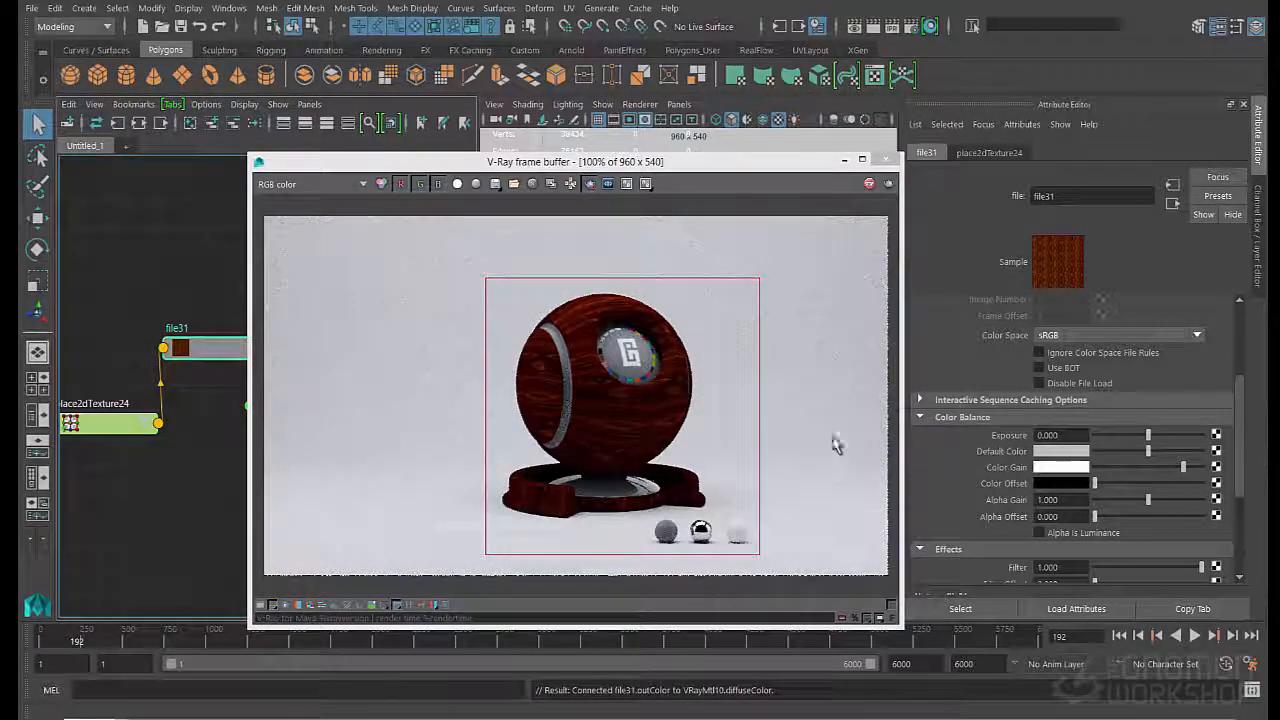
pyautogui.scroll(4, 908, 400)
# - Set the Reflection Color of VRayMtl10 to full white
pyautogui.moveTo(478, 168); pyautogui.dragTo(623, 168)
pyautogui.click(280, 414)
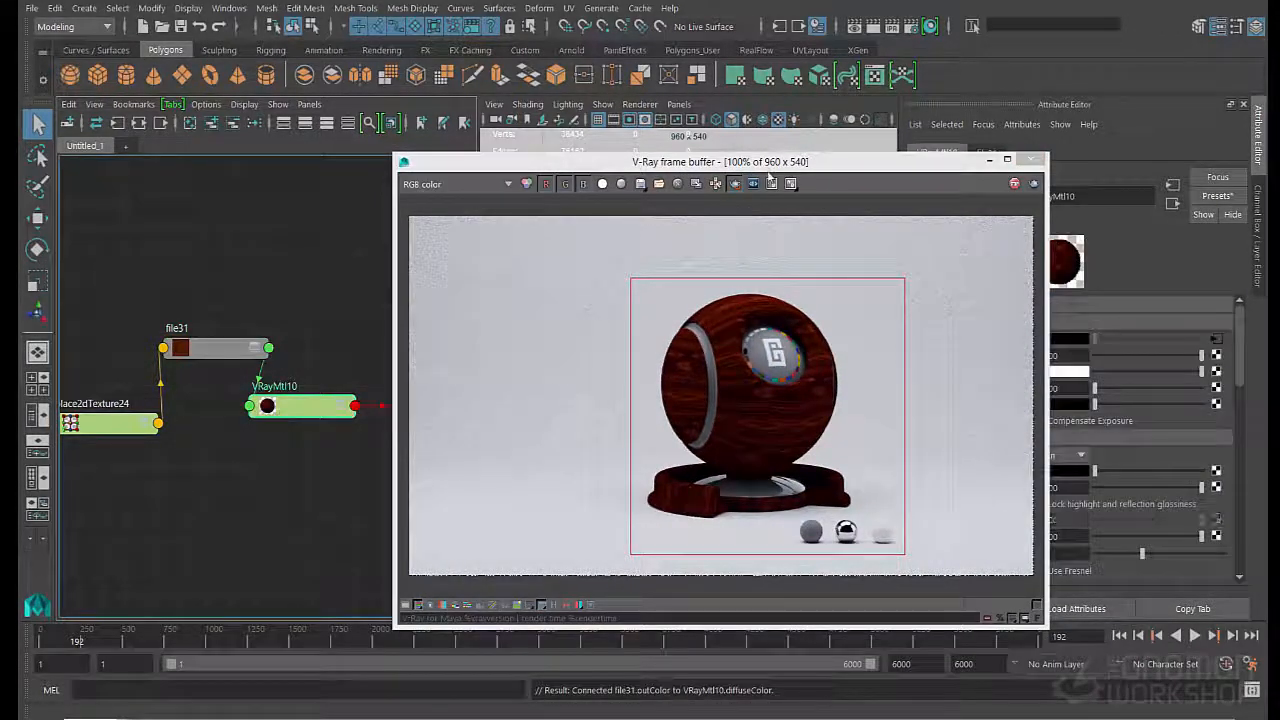
pyautogui.moveTo(760, 161); pyautogui.dragTo(630, 135)
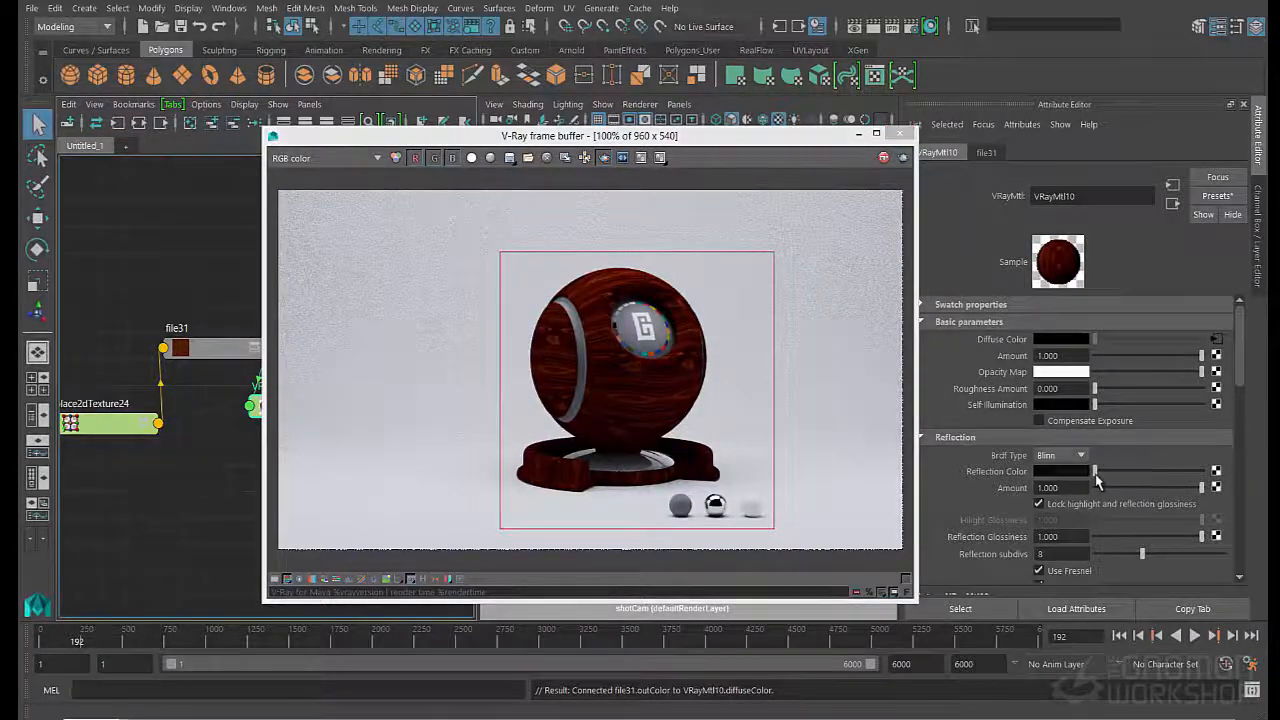
pyautogui.moveTo(1097, 483); pyautogui.dragTo(1201, 473)
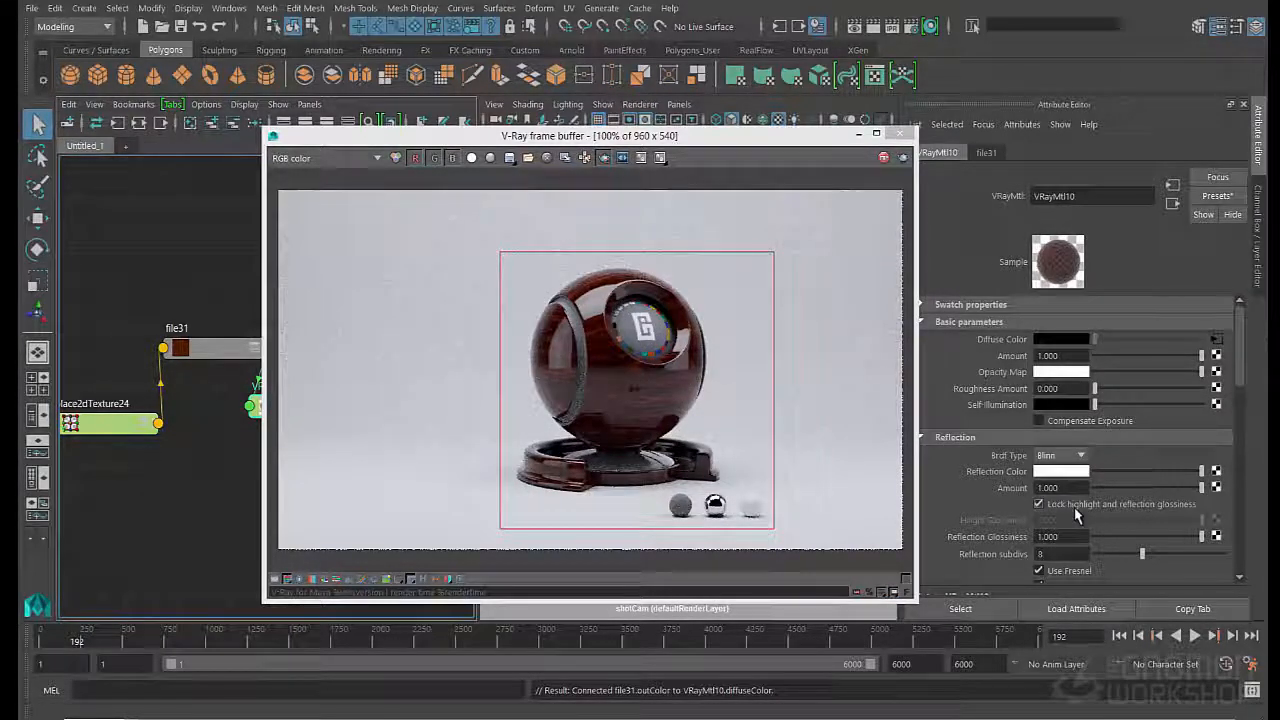
# - Unlock the Fresnel IOR from the refraction IOR on VRayMtl10 and set it to 1.4
pyautogui.scroll(-2, 1077, 515)
pyautogui.click(1038, 505)
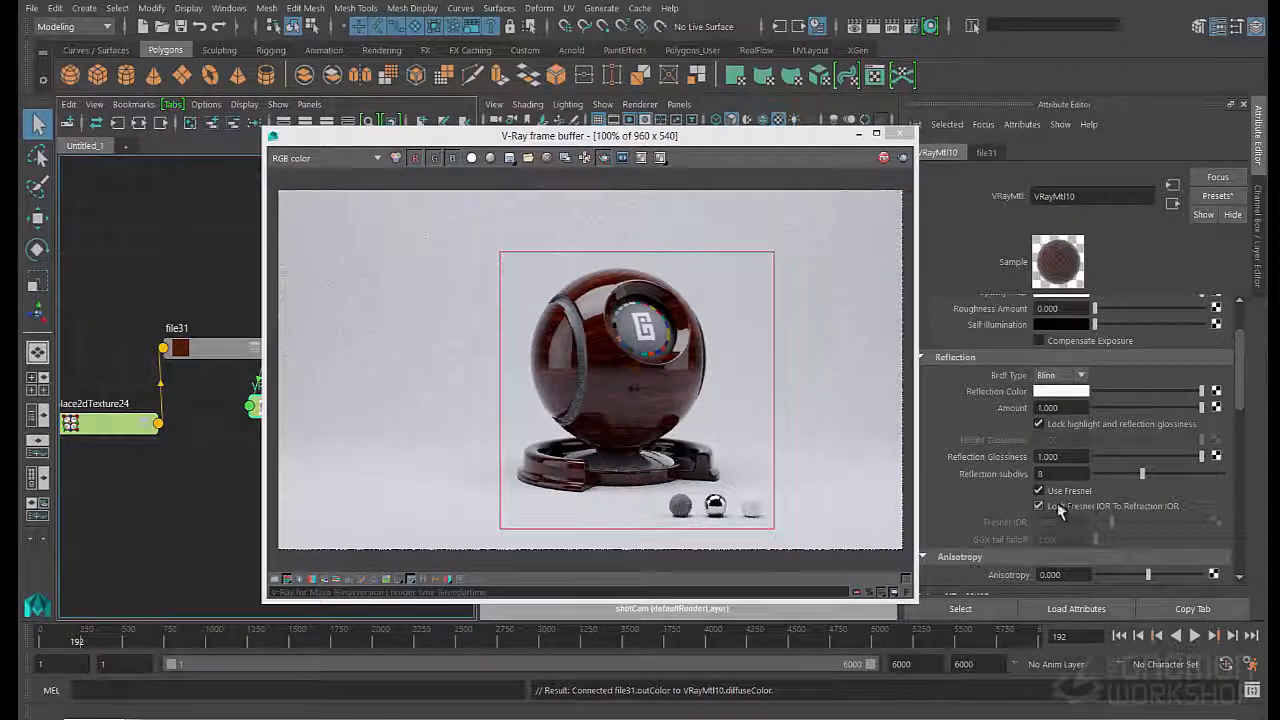
pyautogui.doubleClick(1047, 521)
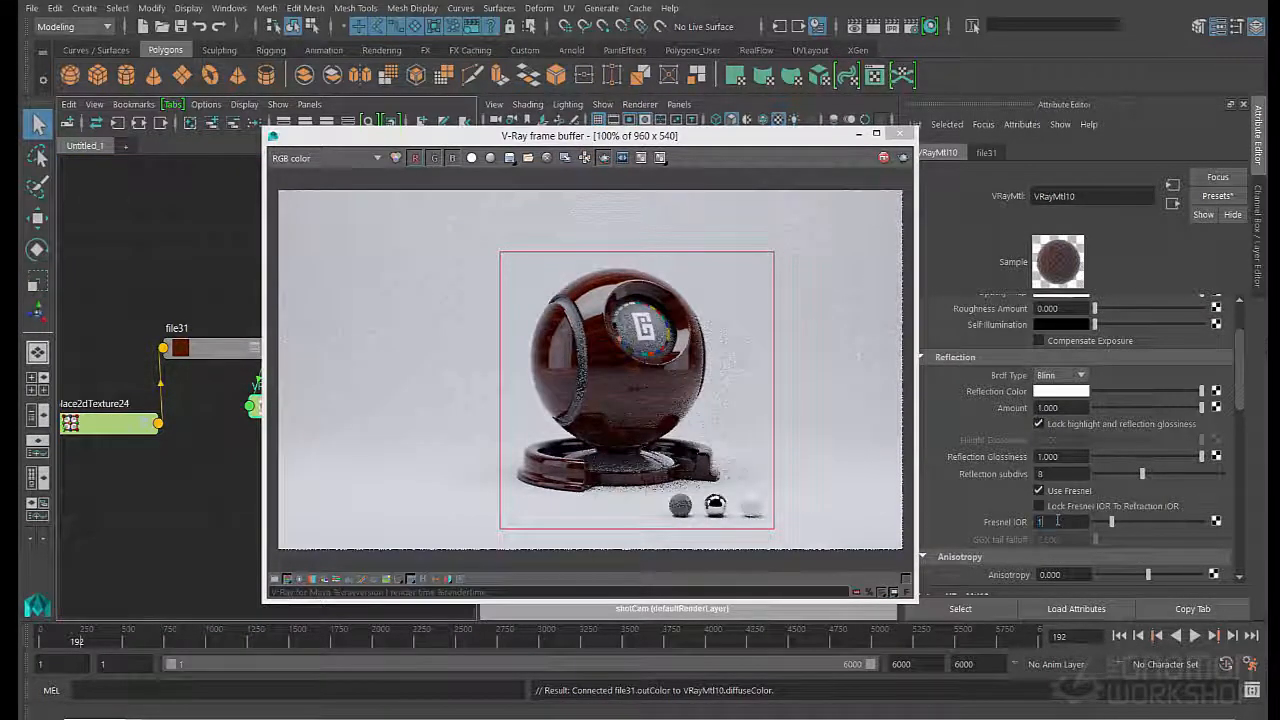
pyautogui.write('1.4')
pyautogui.press('Return')
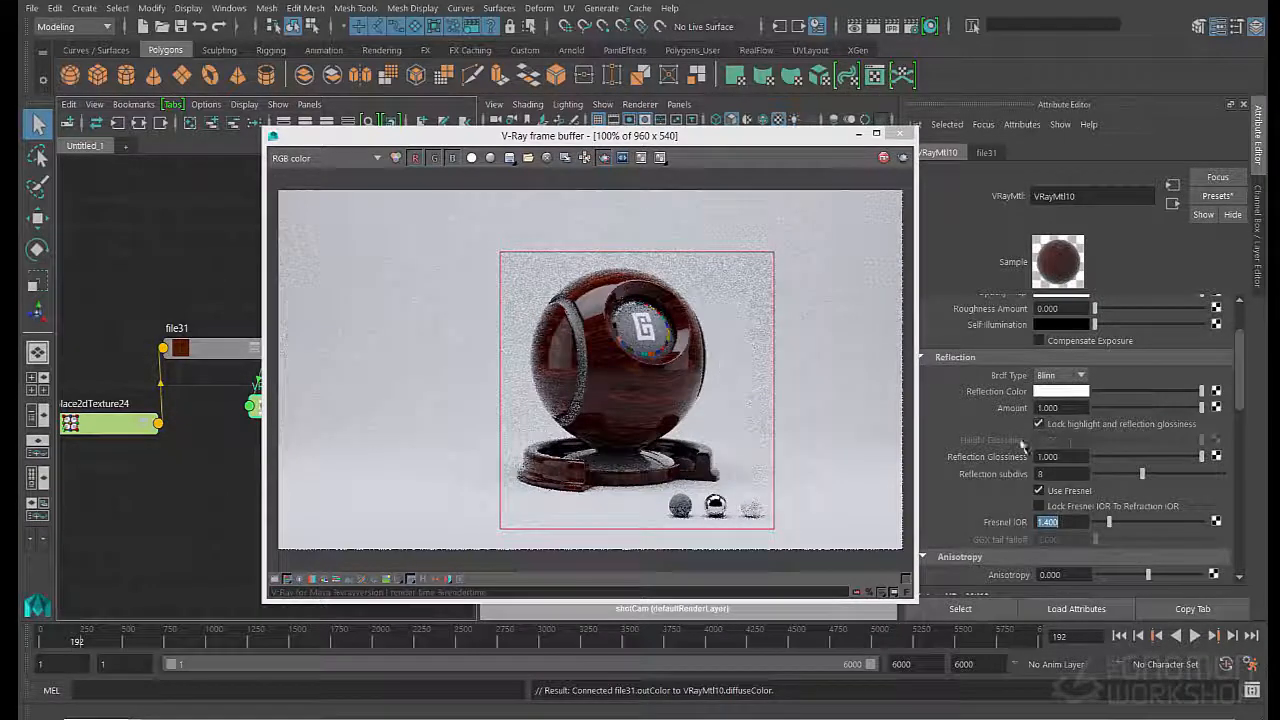
# - Set the Reflection Glossiness of VRayMtl10 to 0.9
pyautogui.doubleClick(1082, 456)
pyautogui.write('0.9')
pyautogui.press('Return')
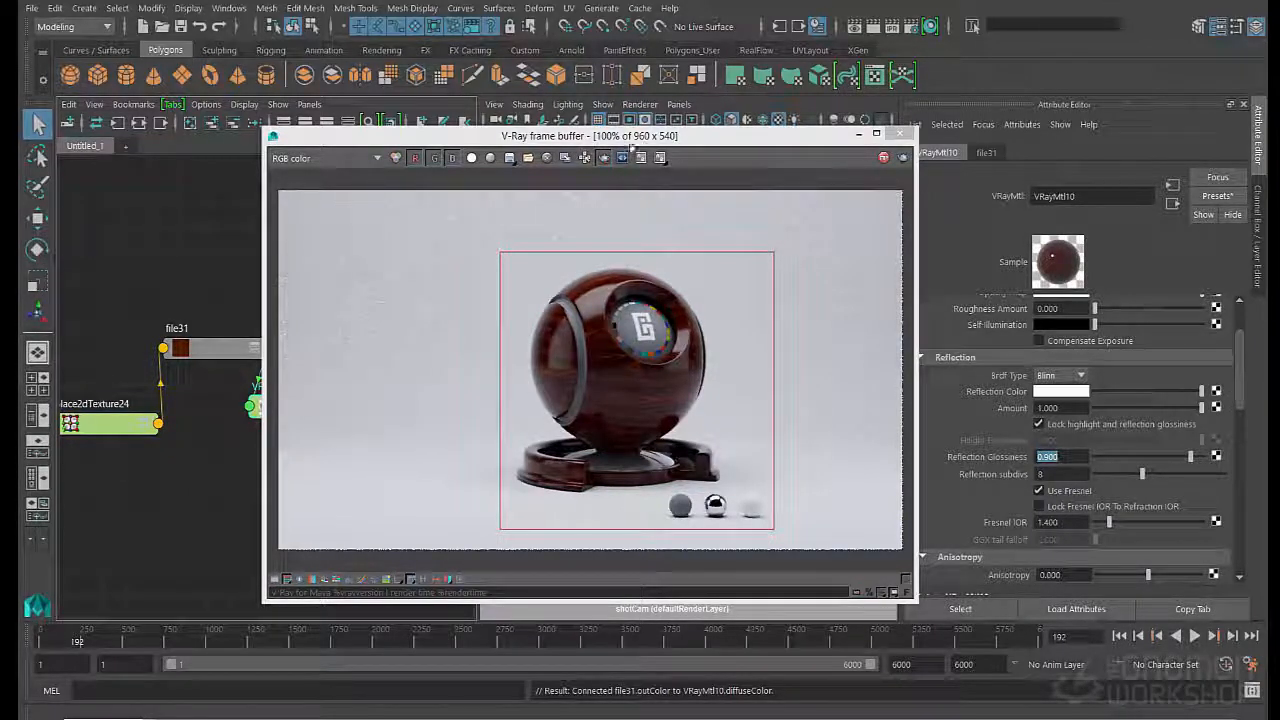
# - Add a second file texture node to the graph and arrange it with its placement node beneath VRayMtl10
pyautogui.moveTo(645, 143); pyautogui.dragTo(703, 102)
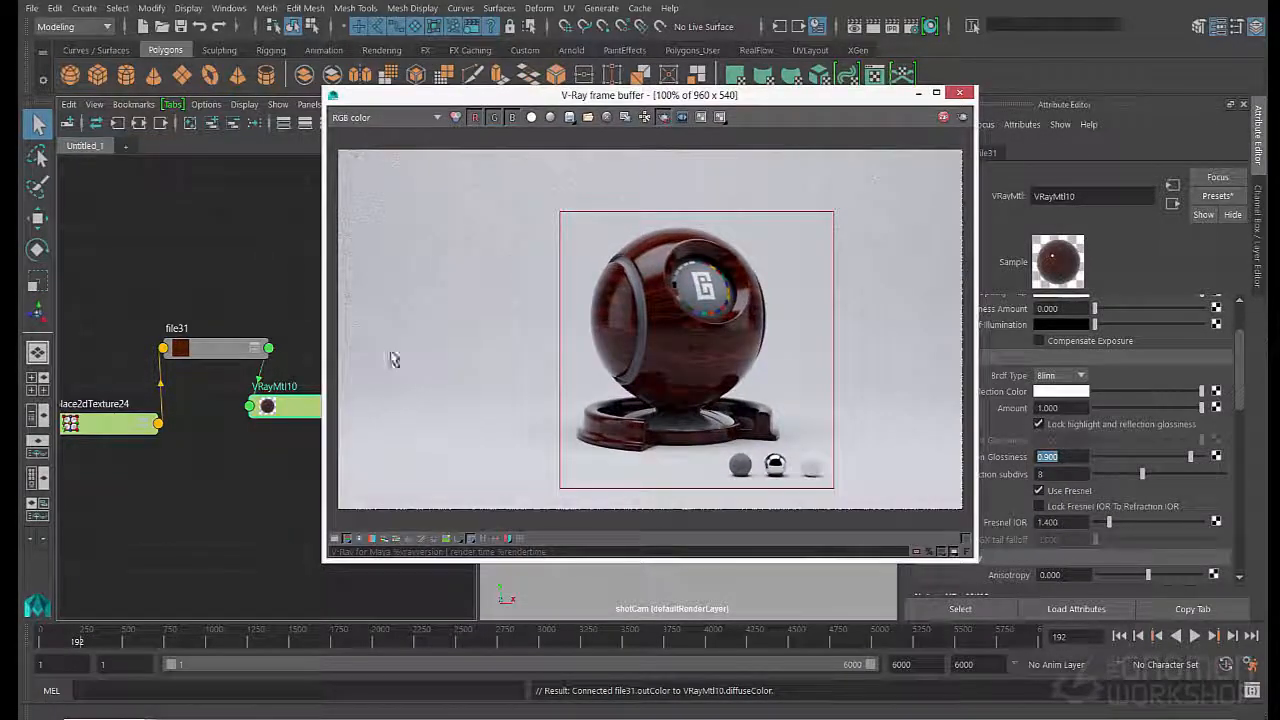
pyautogui.moveTo(130, 428); pyautogui.dragTo(68, 381)
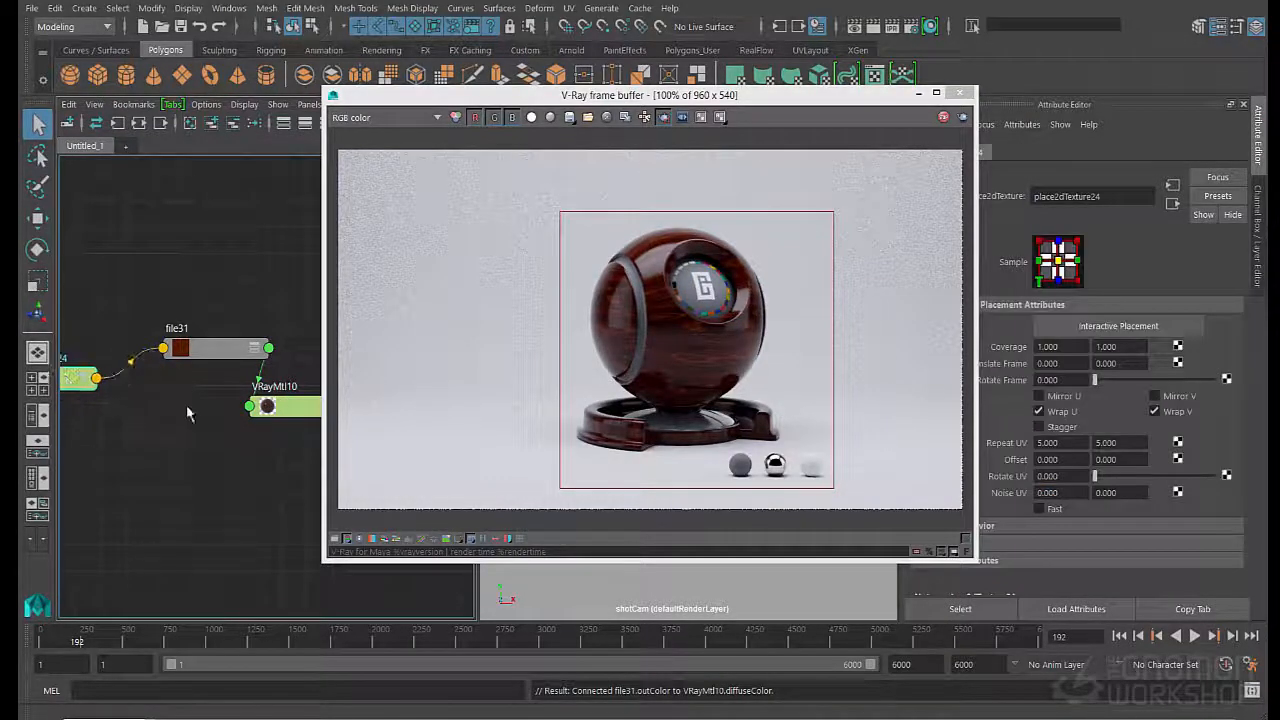
pyautogui.click(182, 422)
pyautogui.press('Tab')
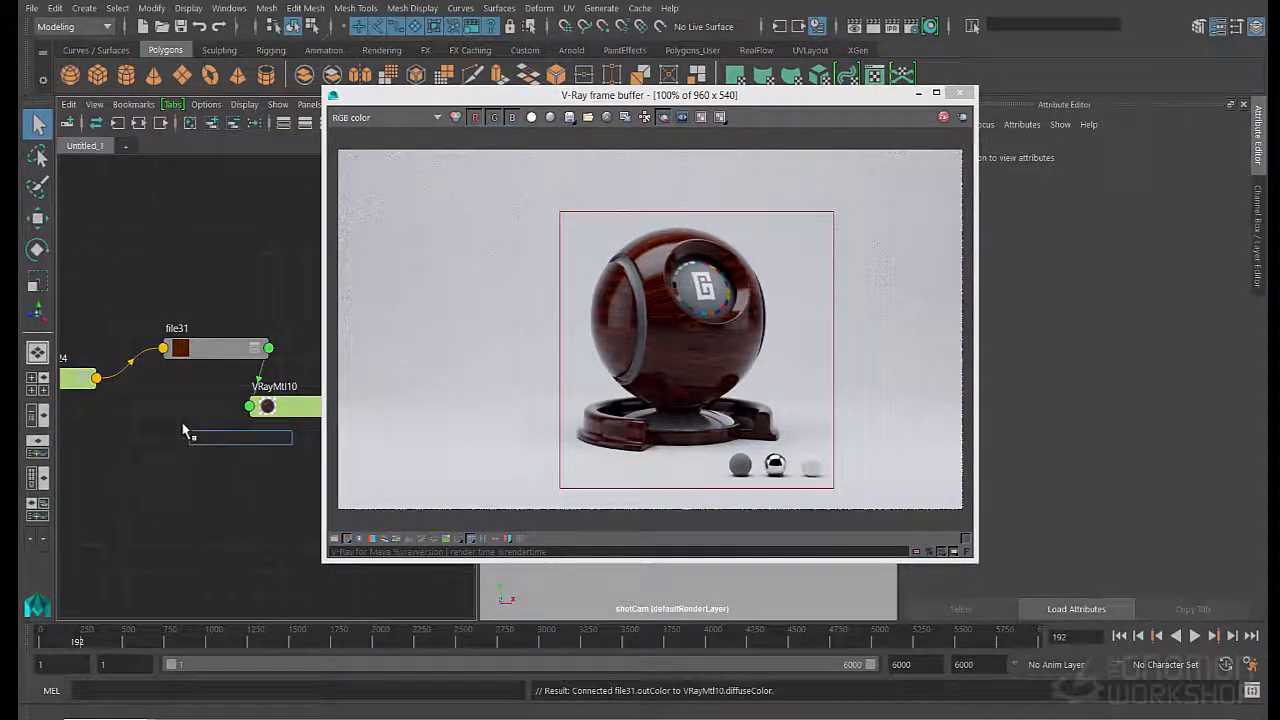
pyautogui.write('file')
pyautogui.press('Down')
pyautogui.press('Down')
pyautogui.press('Down')
pyautogui.press('Down')
pyautogui.press('Down')
pyautogui.press('Down')
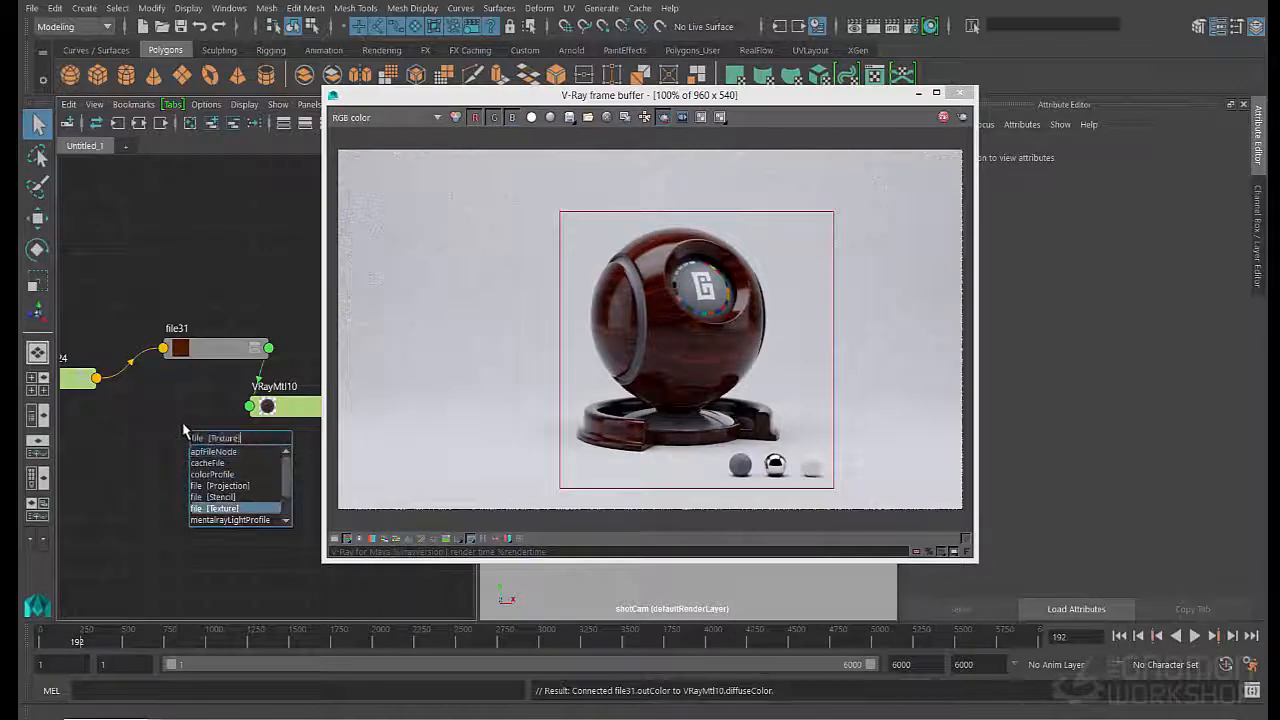
pyautogui.press('Return')
pyautogui.moveTo(530, 96); pyautogui.dragTo(660, 94)
pyautogui.moveTo(218, 445); pyautogui.dragTo(135, 472)
pyautogui.moveTo(370, 440); pyautogui.dragTo(308, 470)
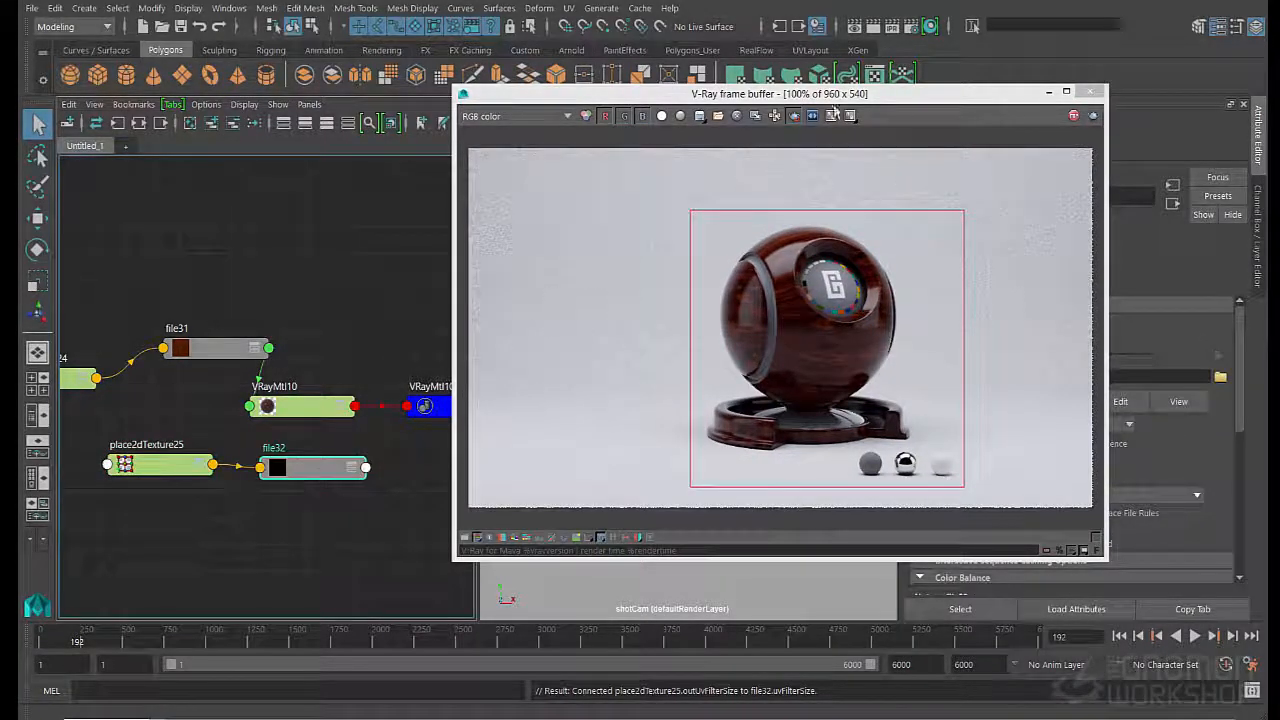
# - Load grunge_002.jpg from the textures_chapter grunge folder as the image of file32
pyautogui.click(773, 90)
pyautogui.moveTo(771, 88); pyautogui.dragTo(618, 53)
pyautogui.click(1220, 377)
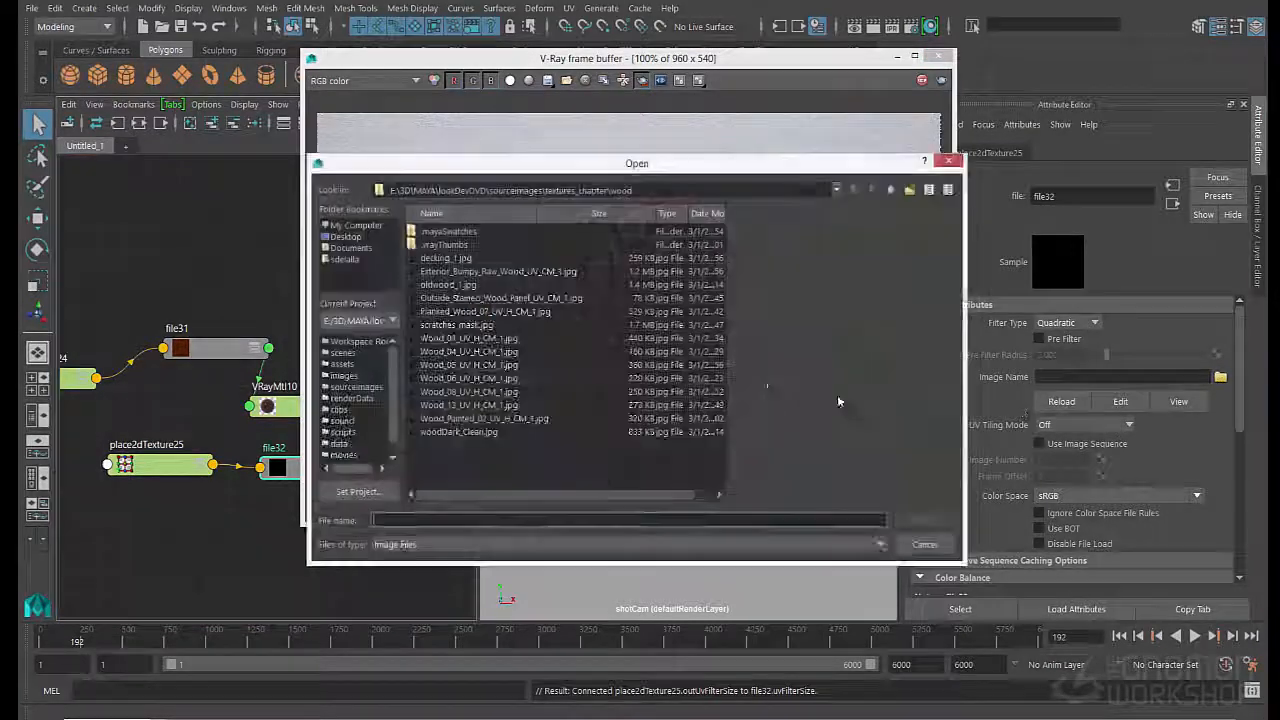
pyautogui.click(891, 189)
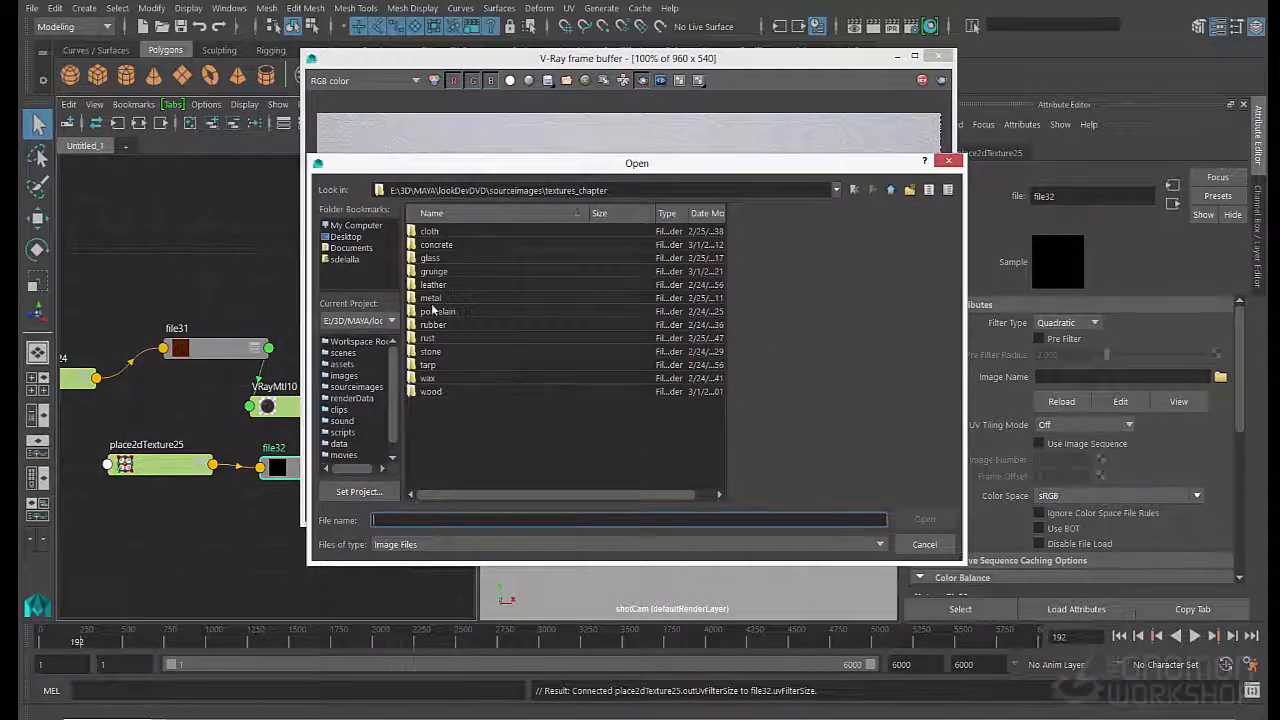
pyautogui.doubleClick(434, 272)
pyautogui.click(445, 258)
pyautogui.click(445, 271)
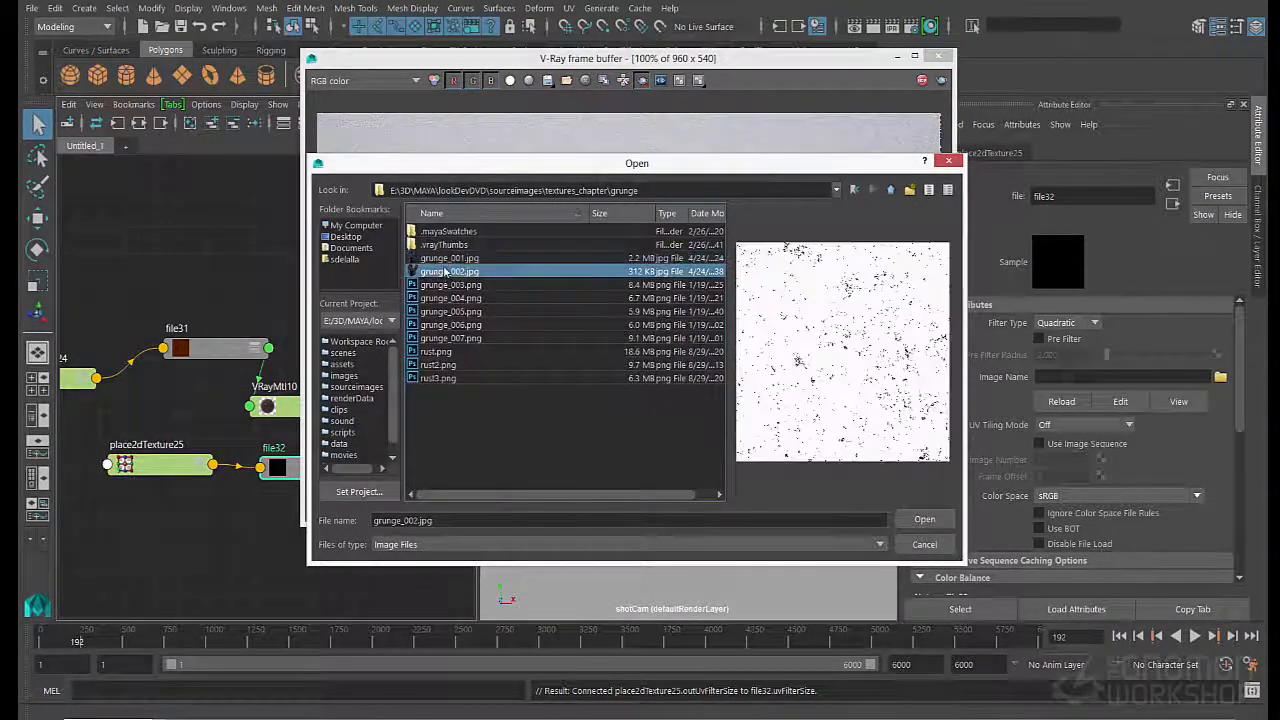
pyautogui.click(445, 258)
pyautogui.click(445, 271)
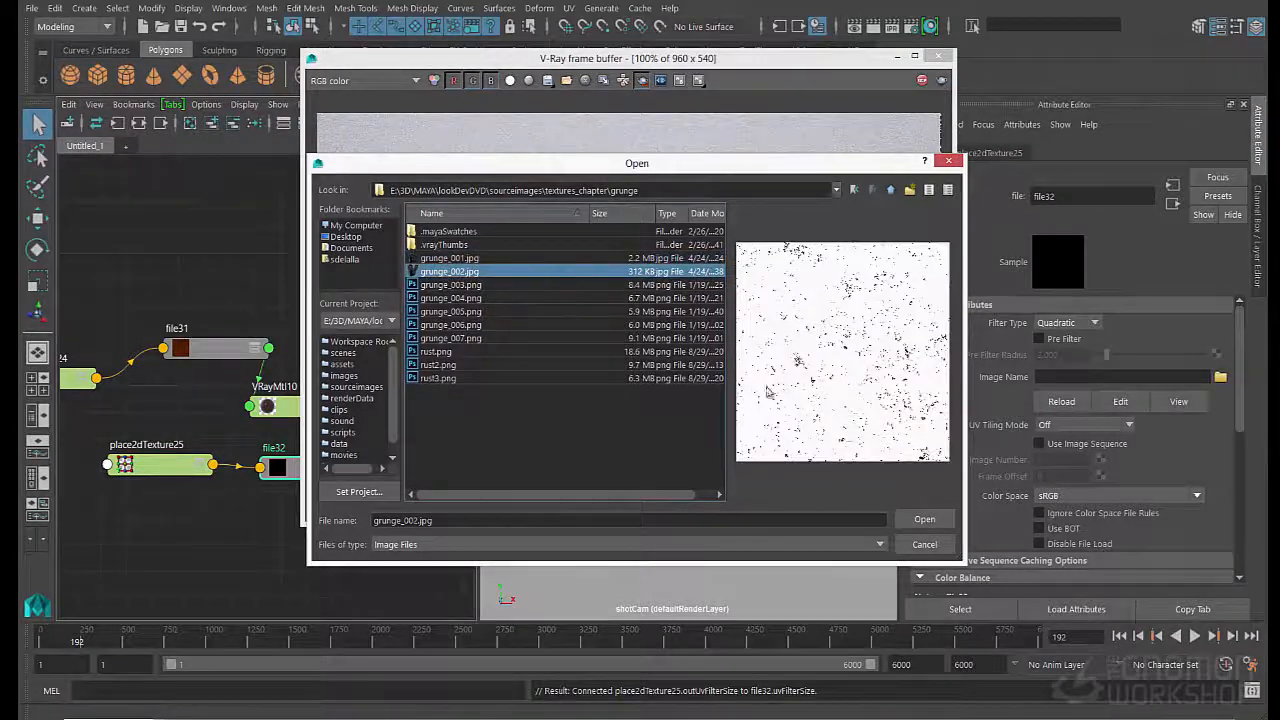
pyautogui.click(947, 519)
# - Reposition place2dTexture25 and file32 beside the material and connect file32 to the Reflection Color of VRayMtl10
pyautogui.moveTo(166, 471); pyautogui.dragTo(121, 519)
pyautogui.click(277, 472)
pyautogui.moveTo(277, 472); pyautogui.dragTo(237, 485, button='right')
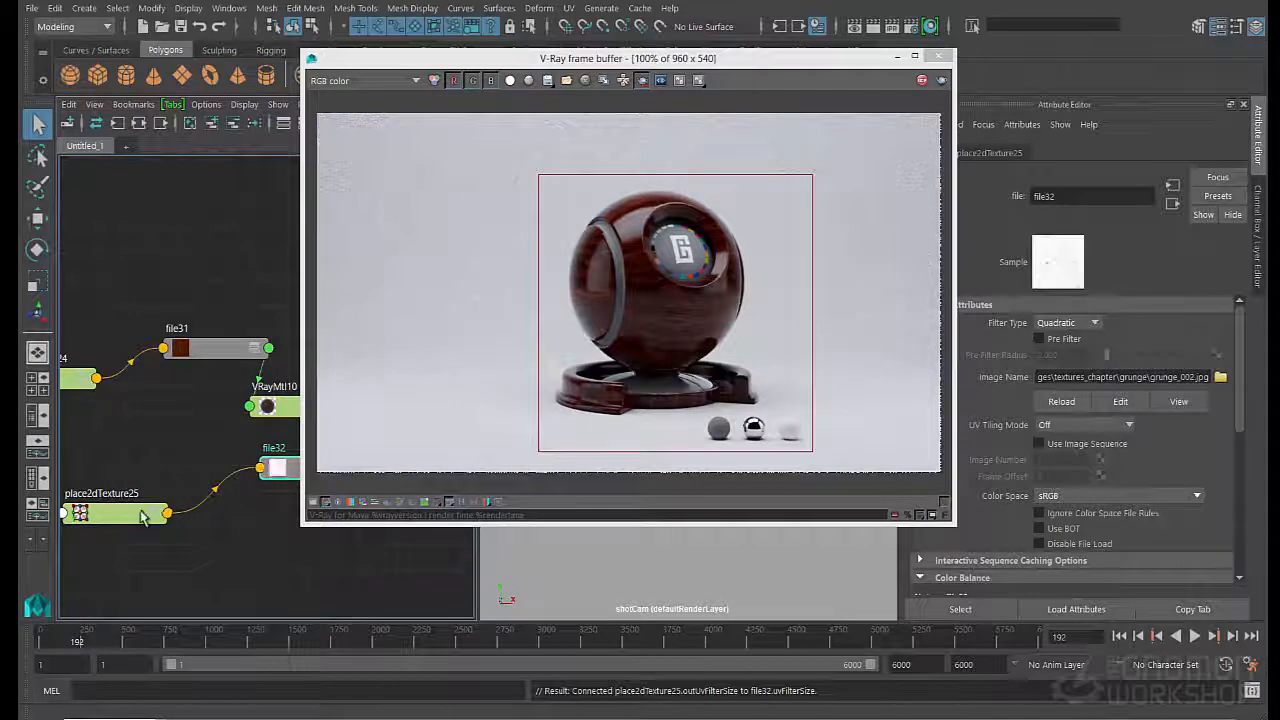
pyautogui.moveTo(143, 515); pyautogui.dragTo(85, 511)
pyautogui.moveTo(275, 469); pyautogui.dragTo(184, 461)
pyautogui.click(283, 407)
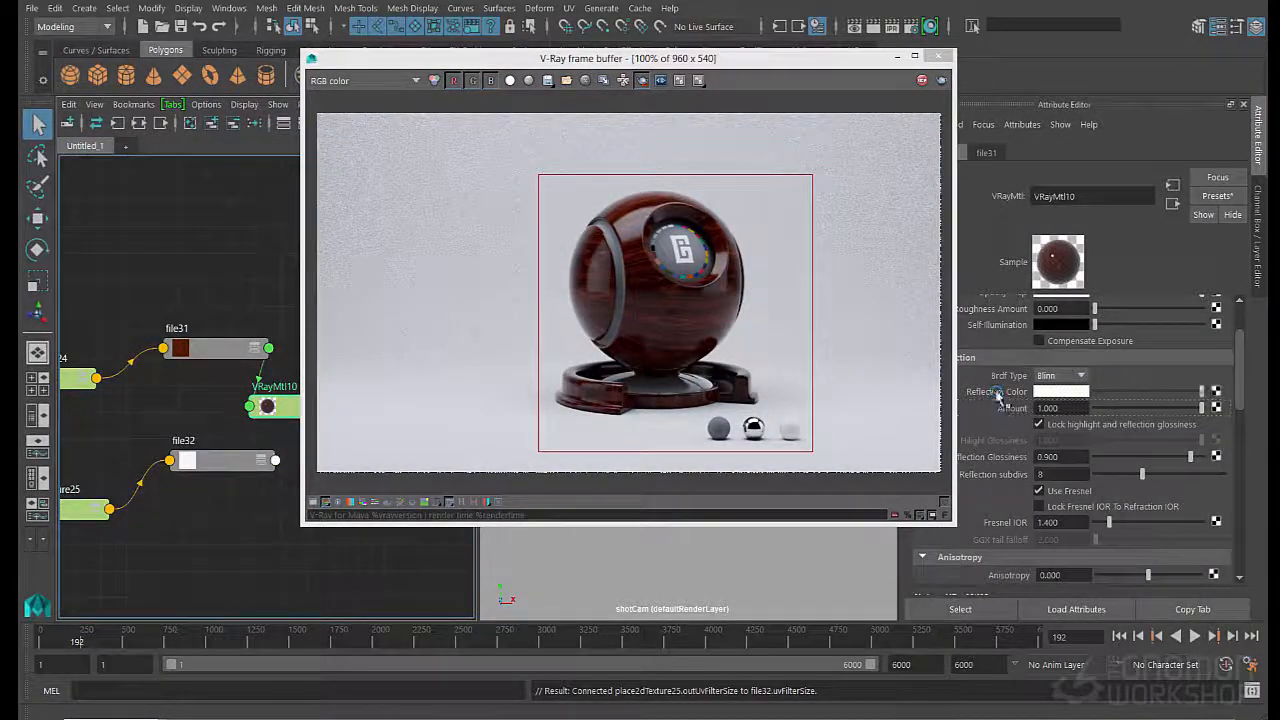
pyautogui.moveTo(998, 395); pyautogui.dragTo(998, 395, button='middle')
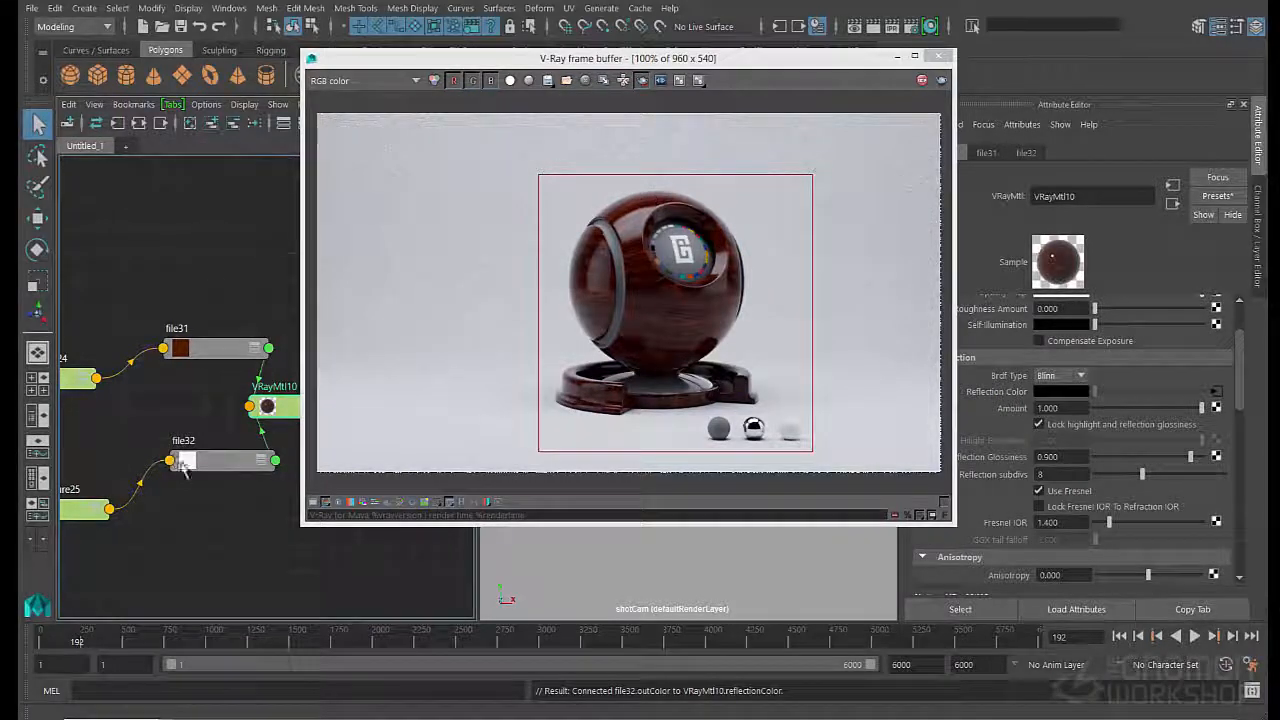
# - Add a V-Ray extra attribute to the file32 texture node
pyautogui.click(205, 463)
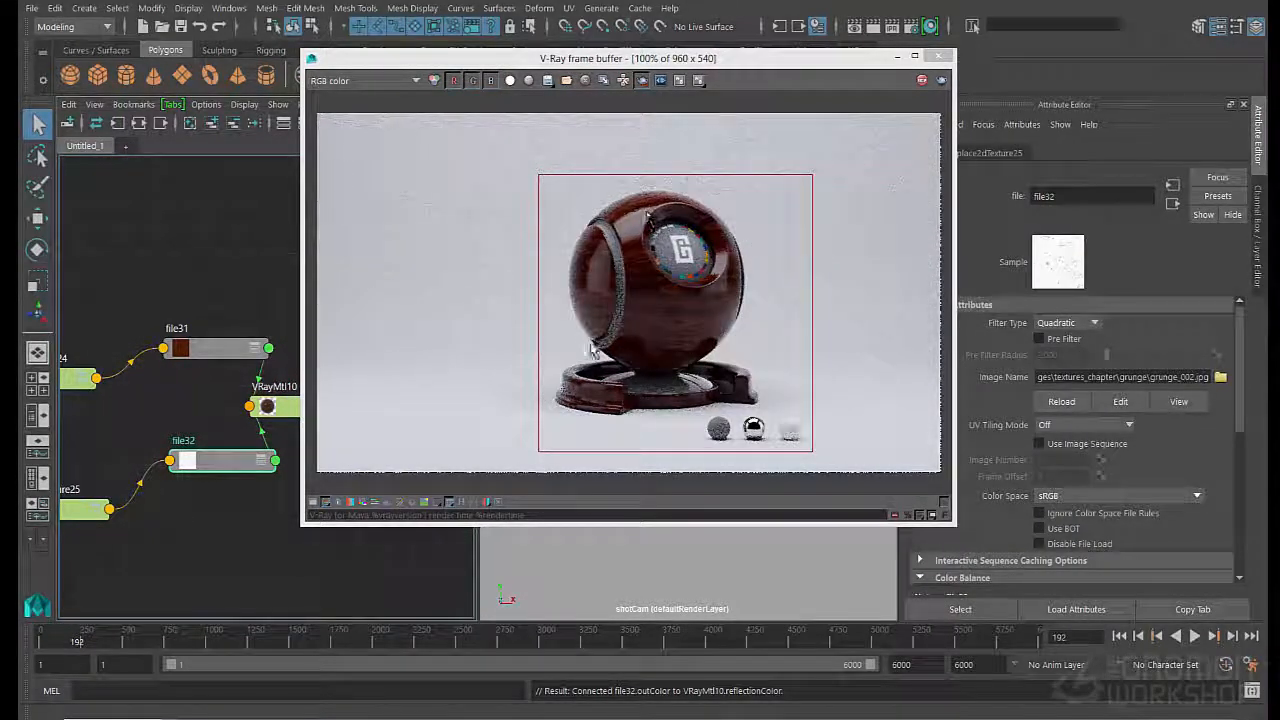
pyautogui.click(1022, 124)
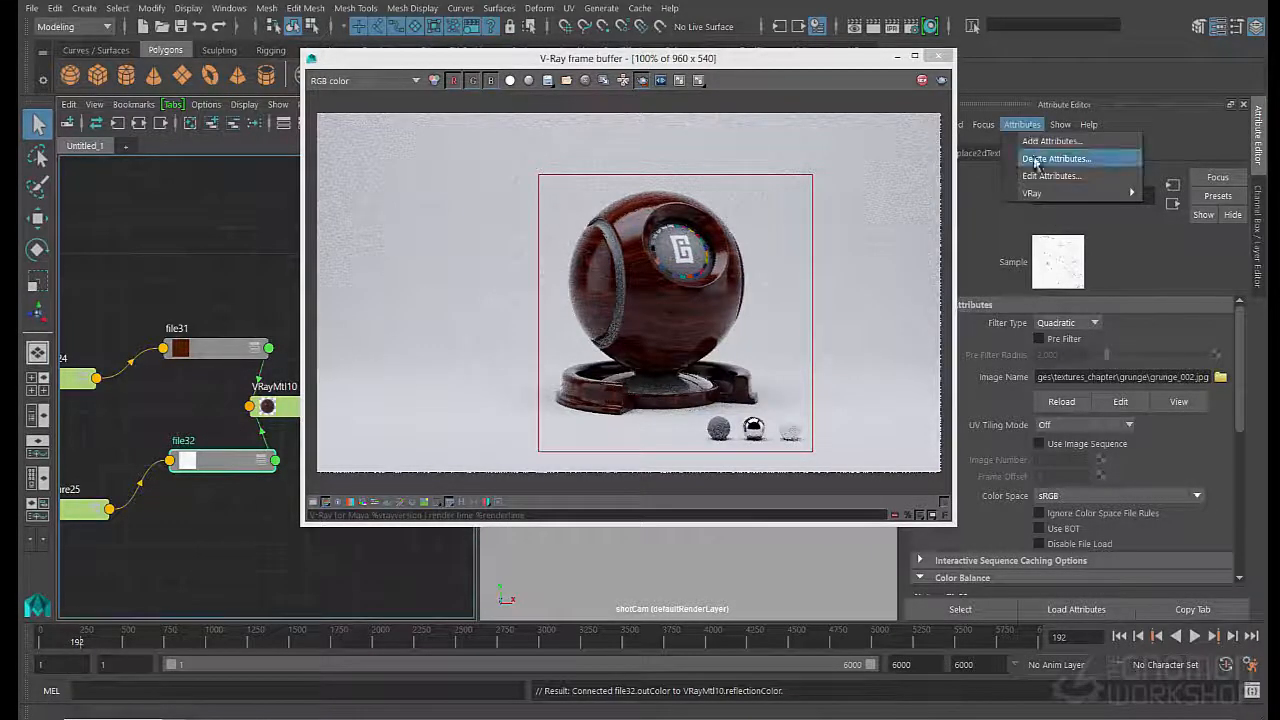
pyautogui.moveTo(1037, 192)
pyautogui.click(962, 195)
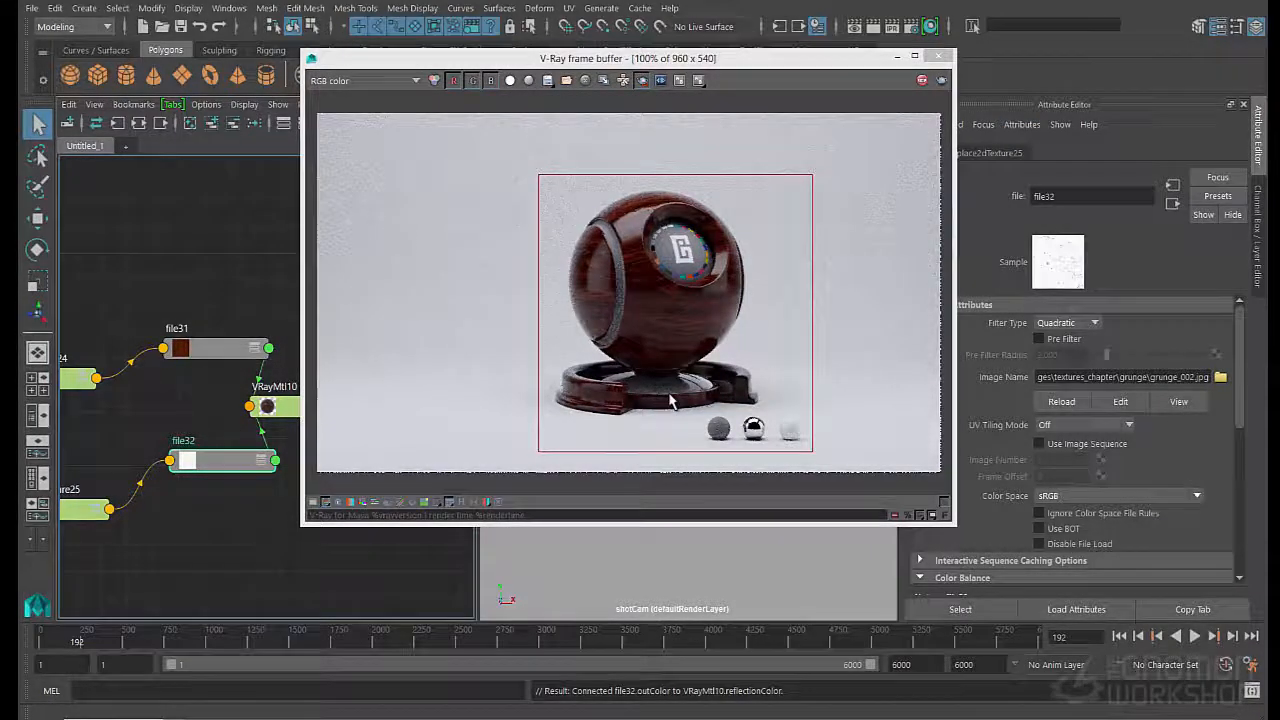
# - Show the reflect channel in the V-Ray frame buffer to examine the grunge in the reflections
pyautogui.click(380, 81)
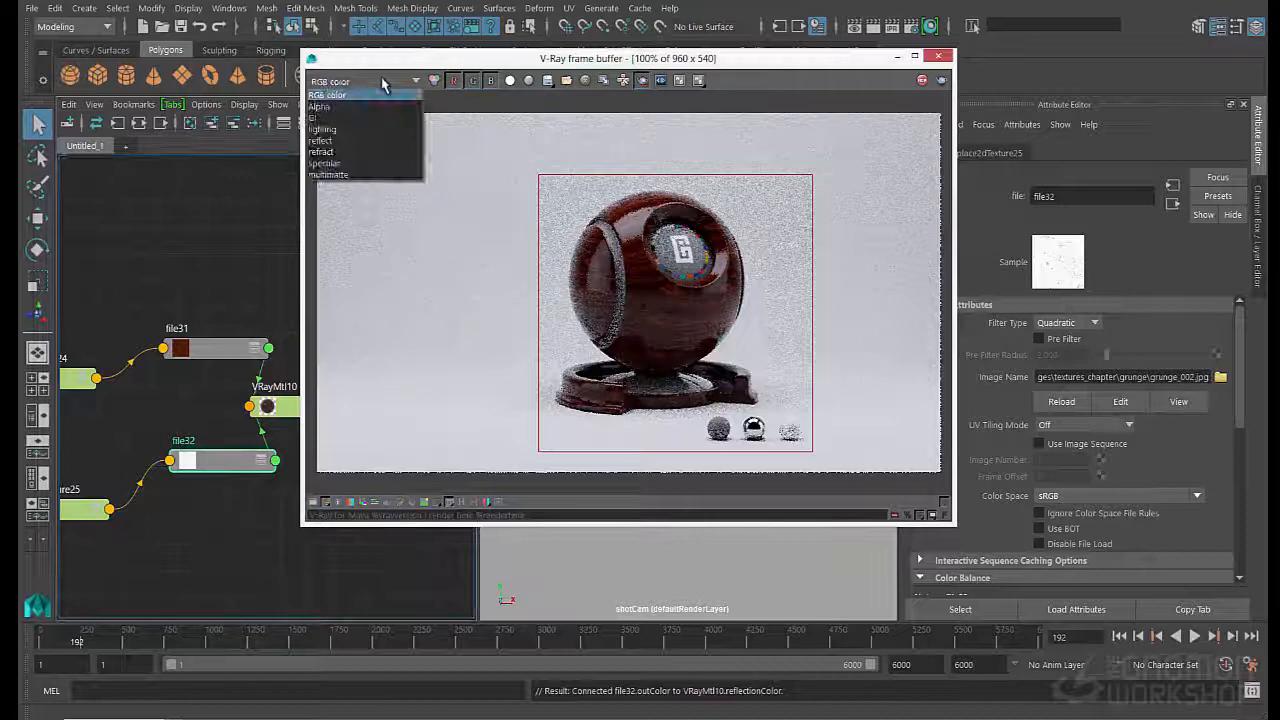
pyautogui.click(355, 141)
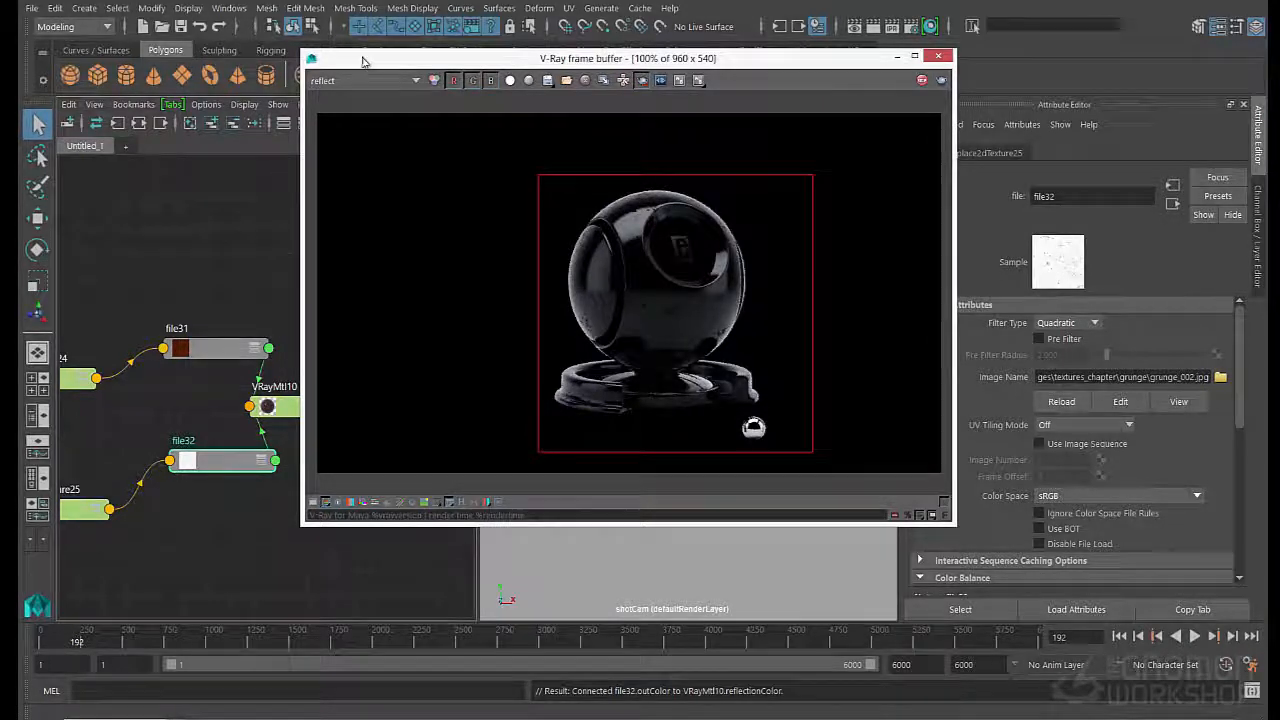
pyautogui.moveTo(363, 55); pyautogui.dragTo(394, 50)
# - Duplicate file32 and connect place2dTexture25 to the copy so both grunge textures share the same placement
pyautogui.click(220, 523)
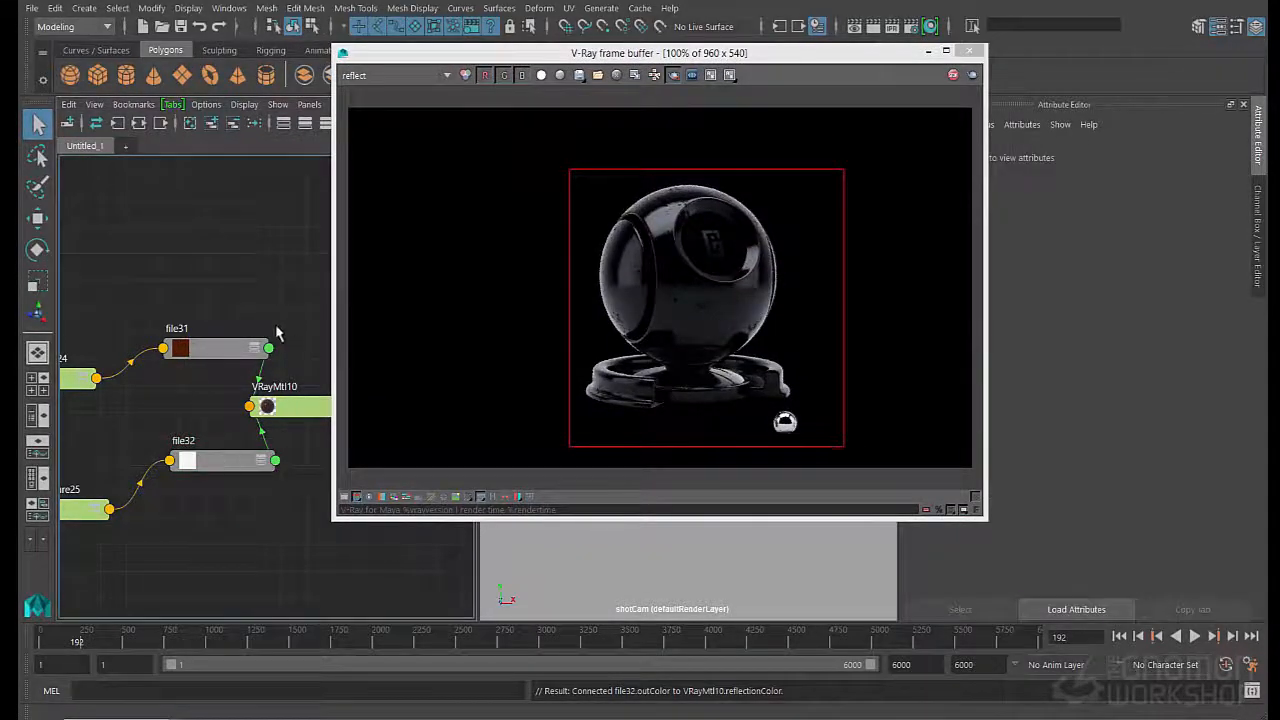
pyautogui.click(212, 464)
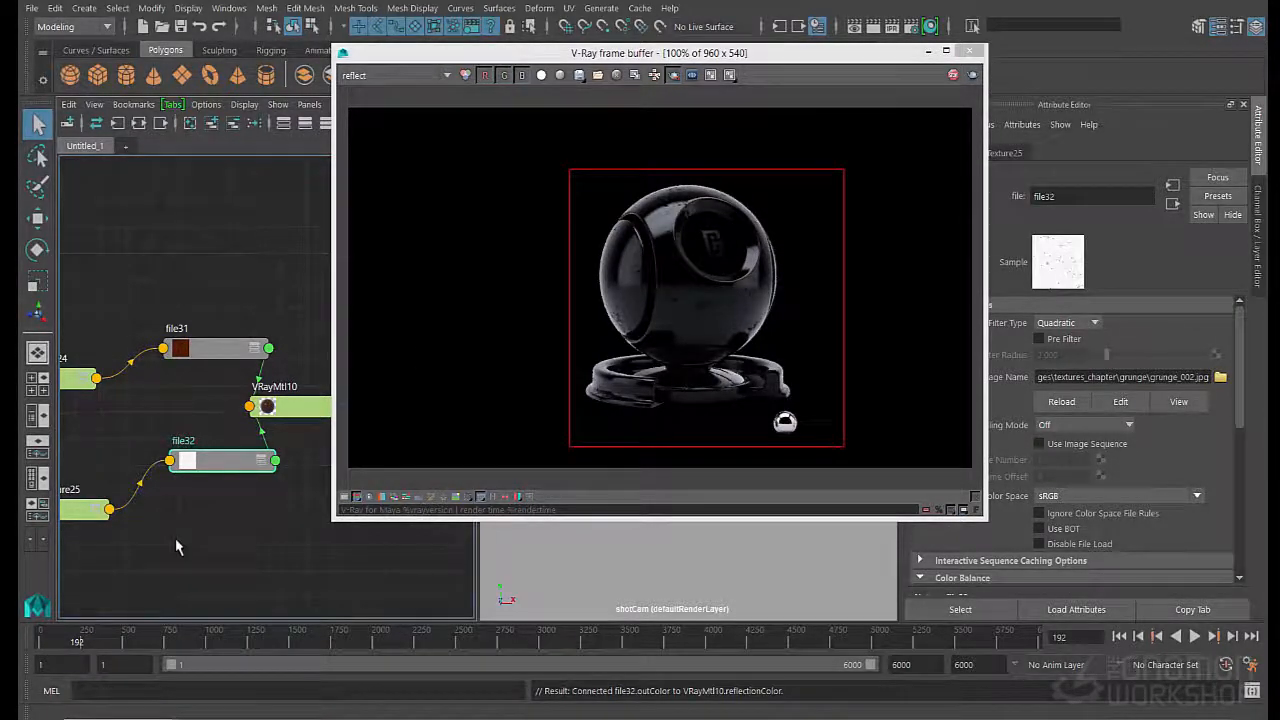
pyautogui.hotkey('ctrl', 'd')
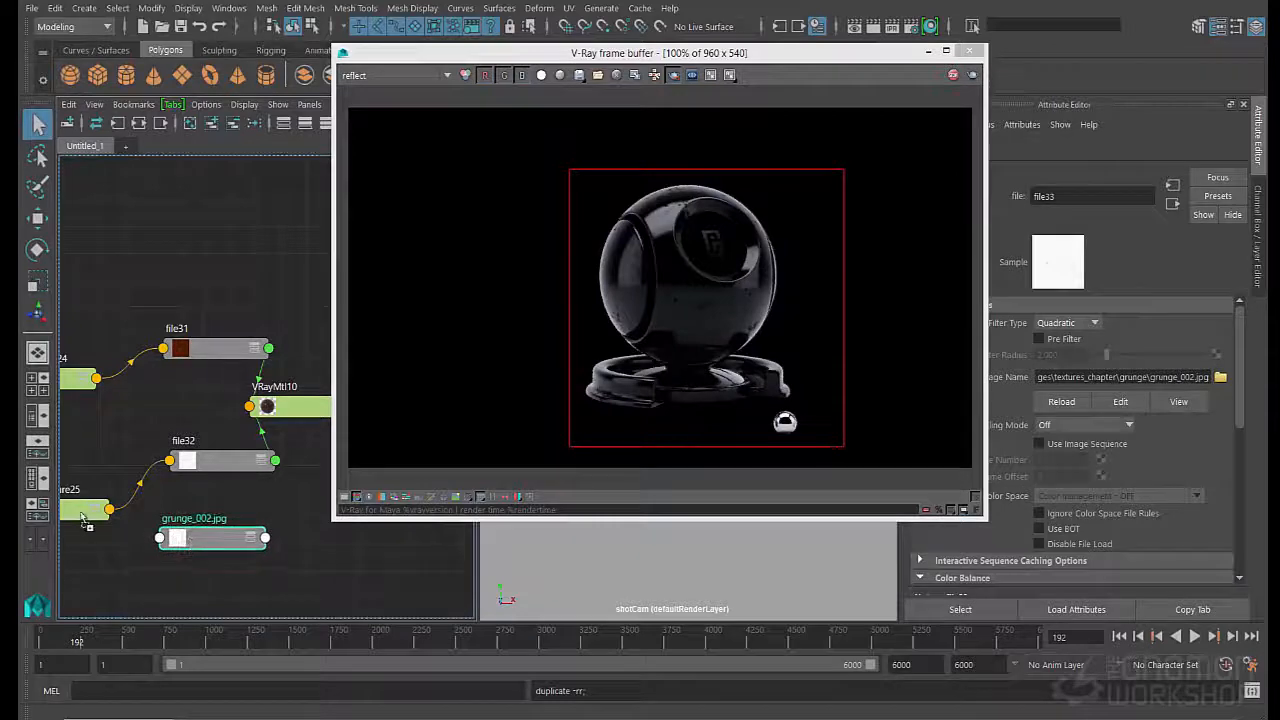
pyautogui.moveTo(85, 518); pyautogui.dragTo(200, 538, button='middle')
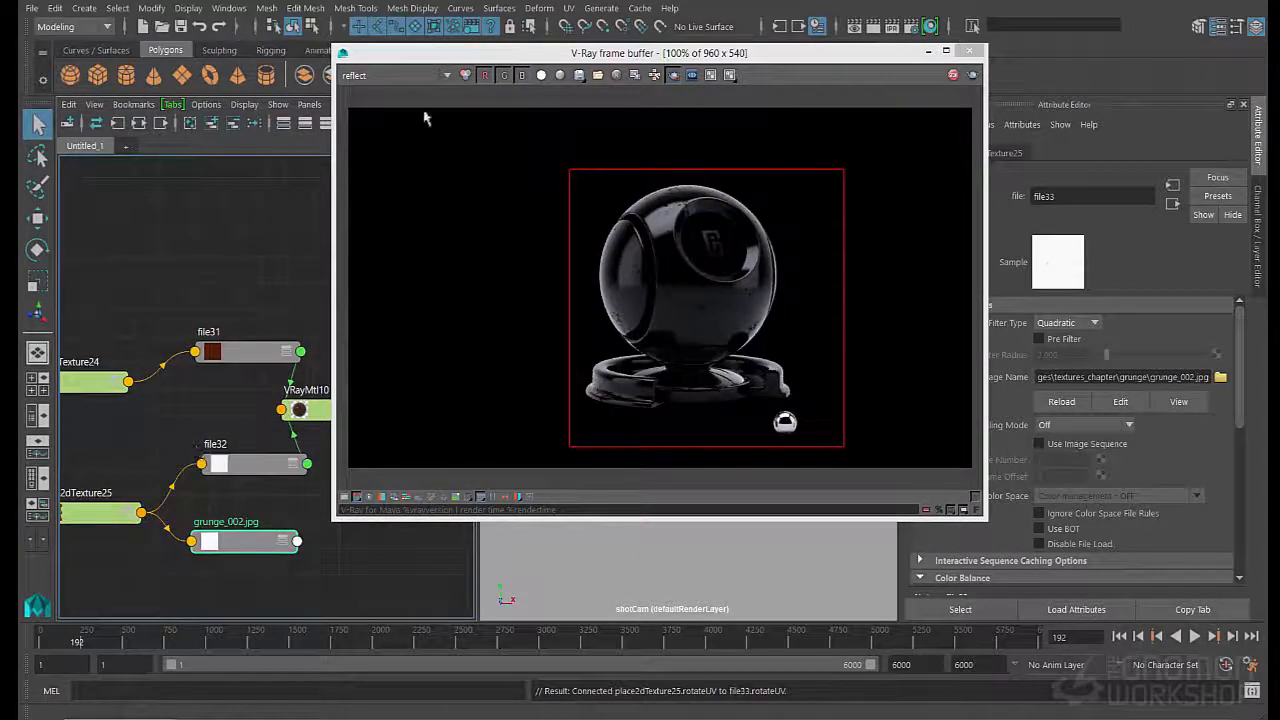
# - Switch the V-Ray frame buffer back to the RGB color channel and move its window off the node graph
pyautogui.moveTo(430, 52); pyautogui.dragTo(559, 53)
pyautogui.click(490, 90)
pyautogui.click(470, 103)
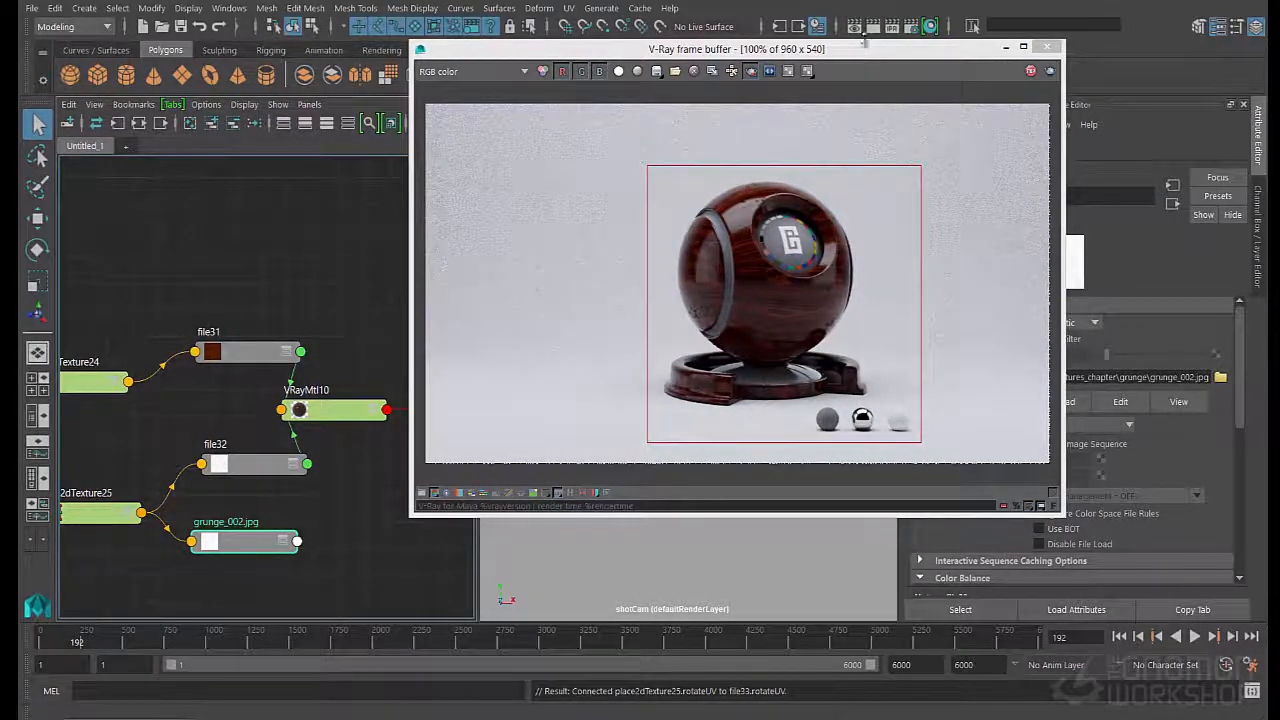
# - Add a V-Ray extra attribute to file33, the duplicated grunge texture
pyautogui.moveTo(784, 50); pyautogui.dragTo(622, 42)
pyautogui.click(1022, 124)
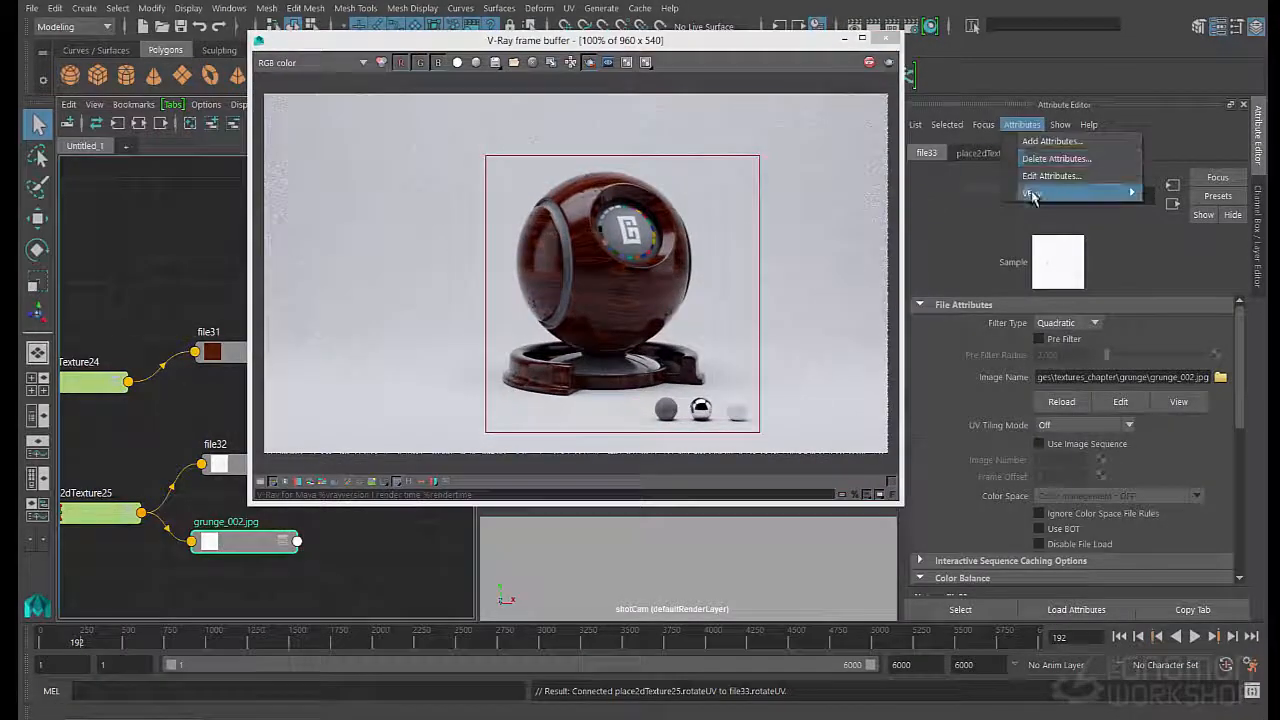
pyautogui.click(978, 196)
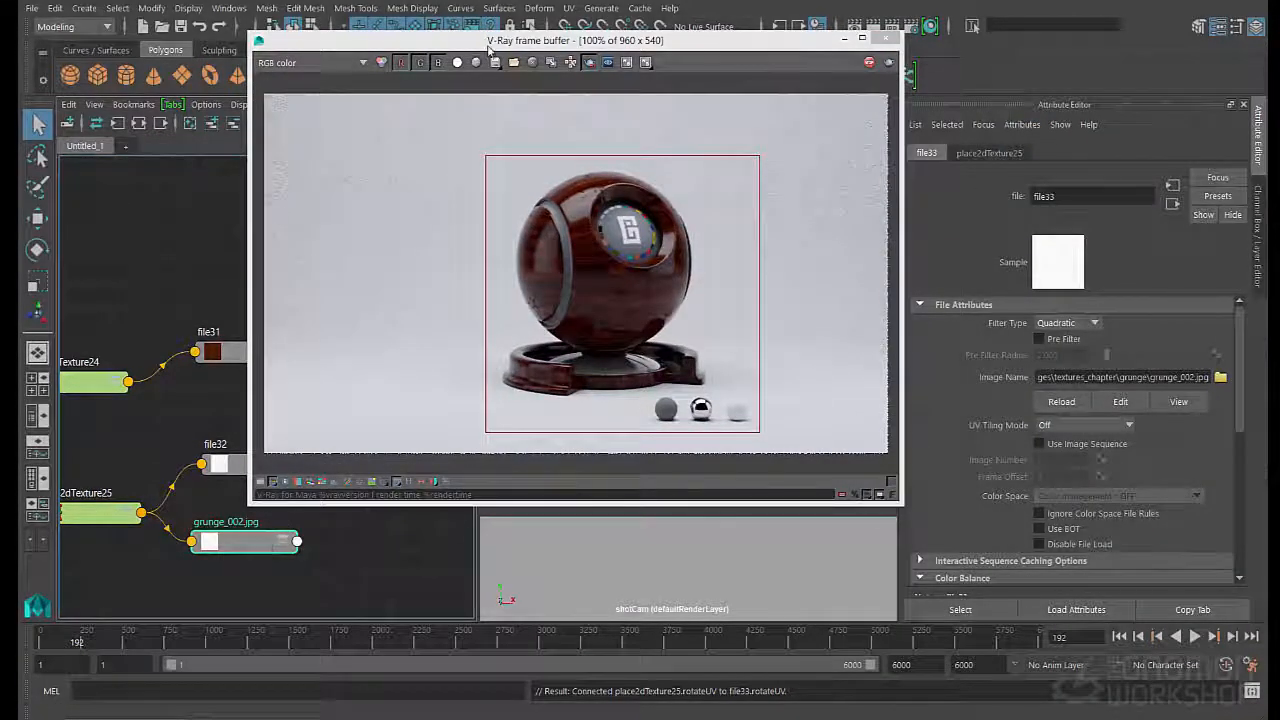
# - Clear the render window off the graph and rearrange file32, the duplicated grunge node and VRayMtl10 with the material downstream
pyautogui.moveTo(492, 32); pyautogui.dragTo(498, 68)
pyautogui.moveTo(507, 74); pyautogui.dragTo(505, 47)
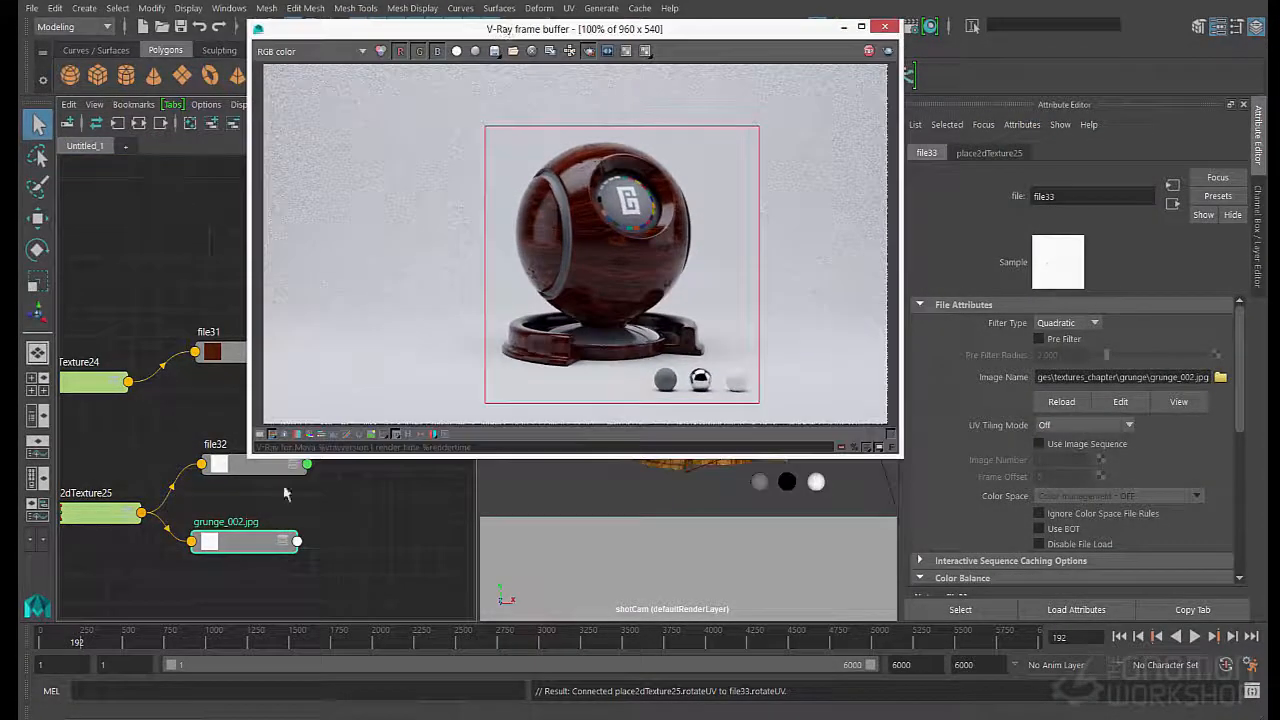
pyautogui.moveTo(402, 48); pyautogui.dragTo(520, 29)
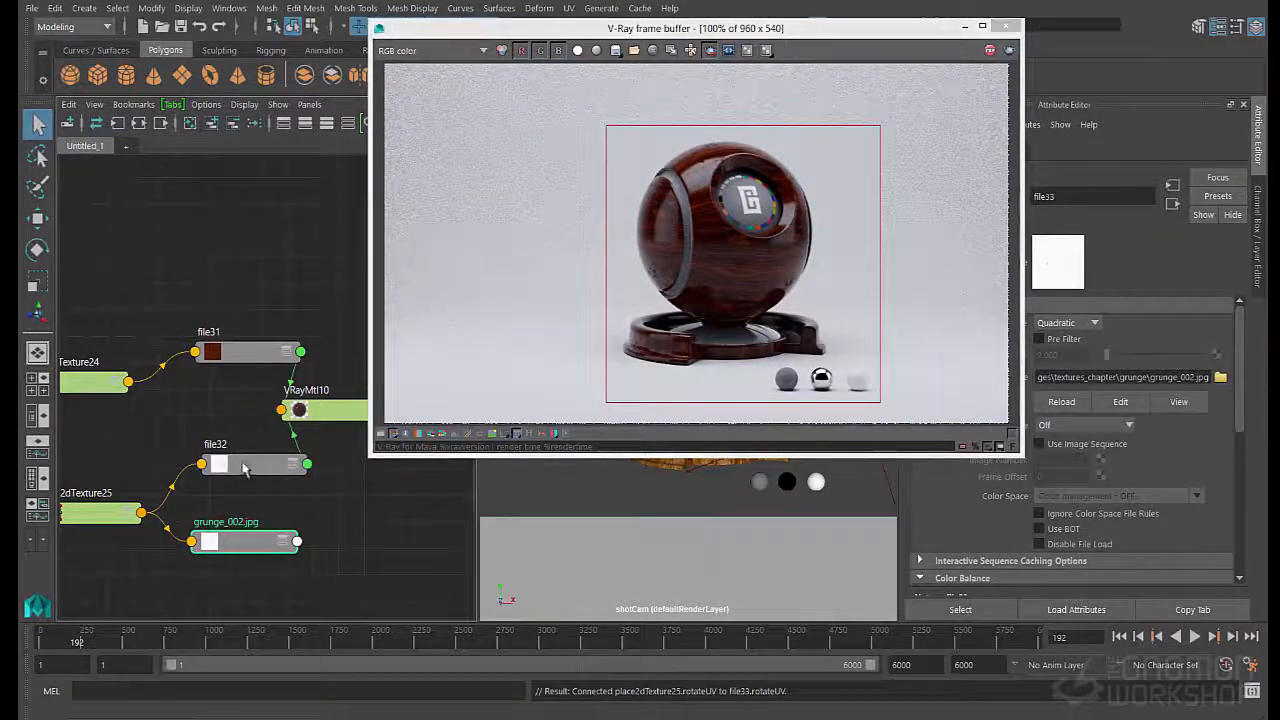
pyautogui.moveTo(259, 468); pyautogui.dragTo(193, 458)
pyautogui.moveTo(265, 542); pyautogui.dragTo(258, 518)
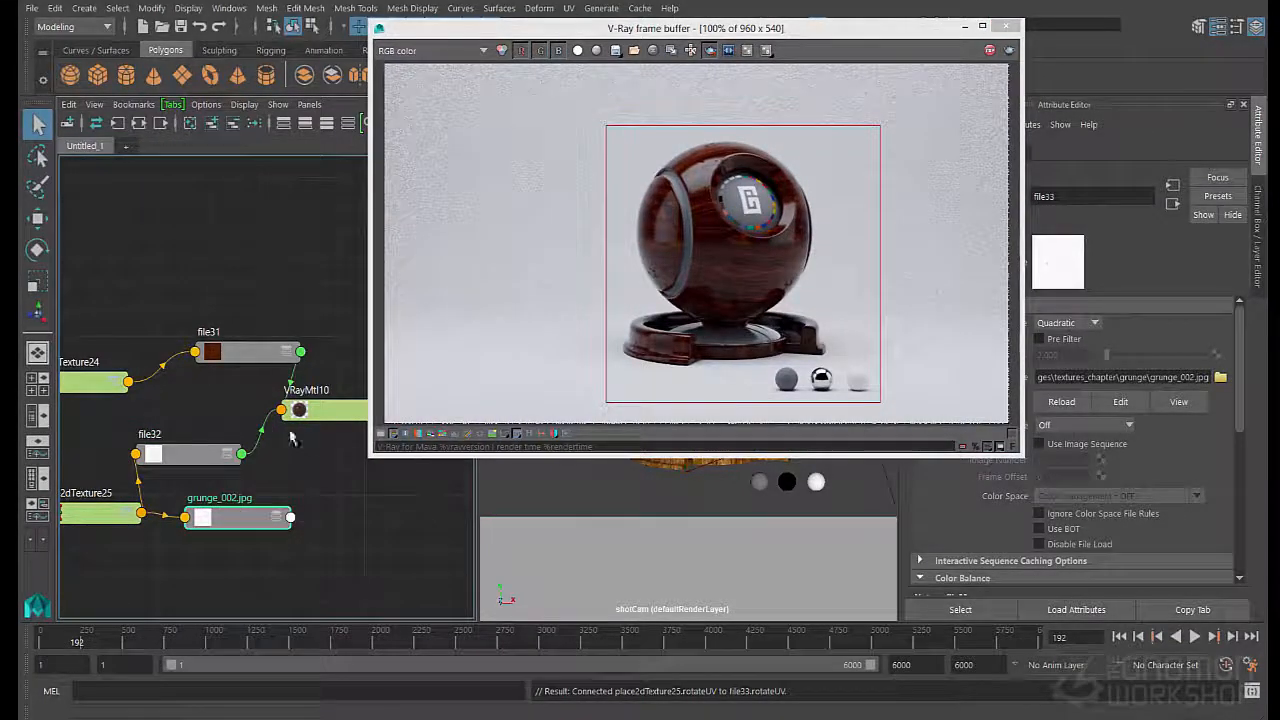
pyautogui.moveTo(304, 418); pyautogui.dragTo(342, 497)
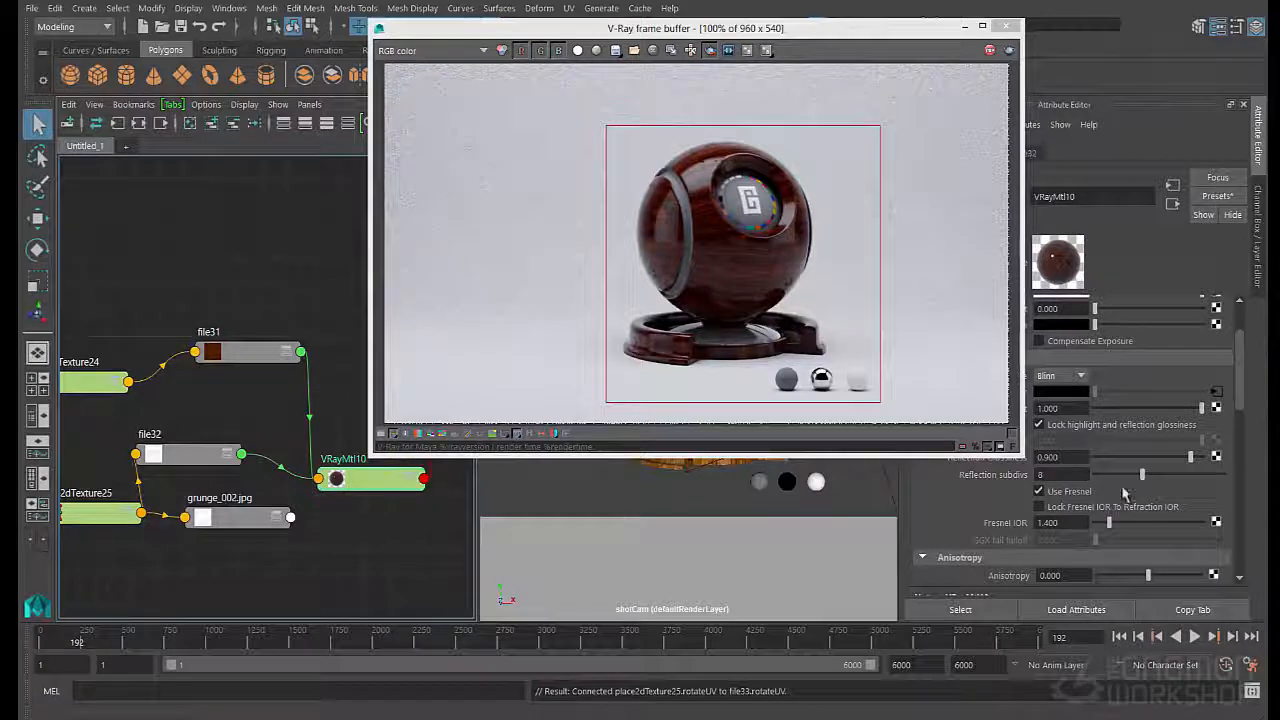
# - Connect the duplicated grunge texture to the bump Map of VRayMtl10
pyautogui.scroll(-8, 1110, 503)
pyautogui.scroll(-5, 1110, 503)
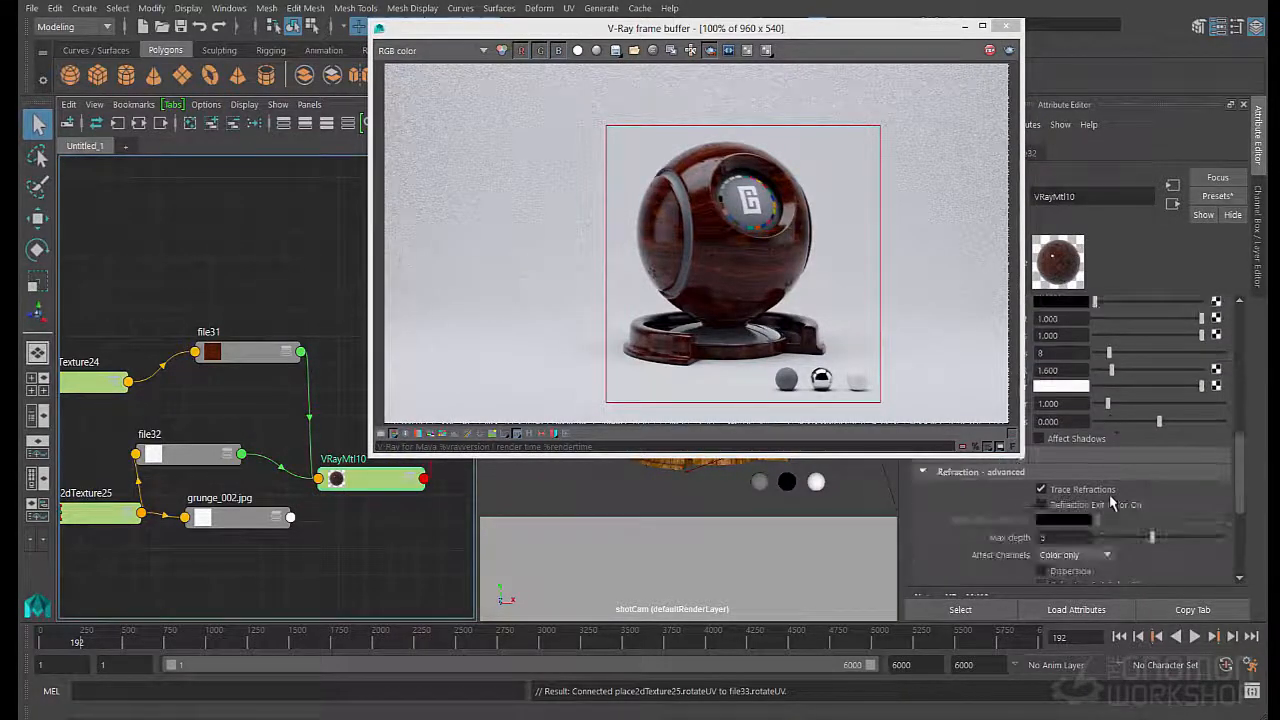
pyautogui.moveTo(228, 520); pyautogui.dragTo(1060, 520, button='middle')
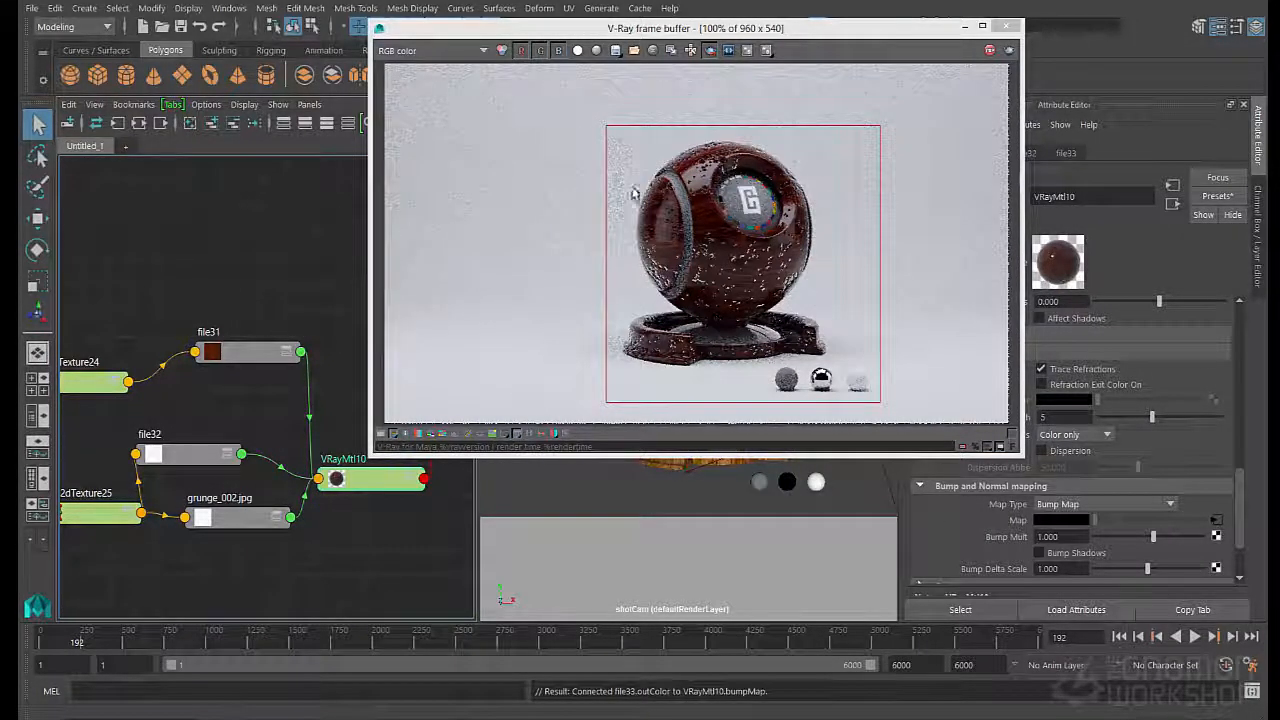
# - Set the Bump Mult of VRayMtl10 to 0.01
pyautogui.click(1069, 537)
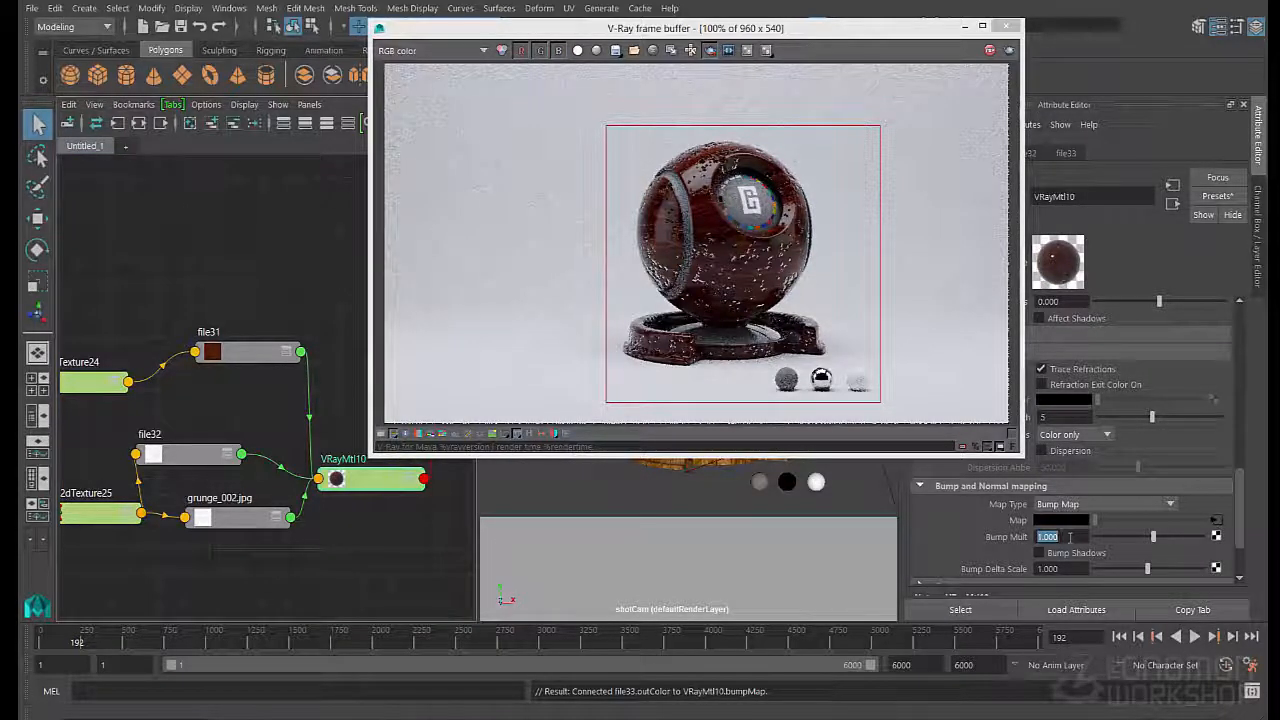
pyautogui.write('0.01')
pyautogui.press('Return')
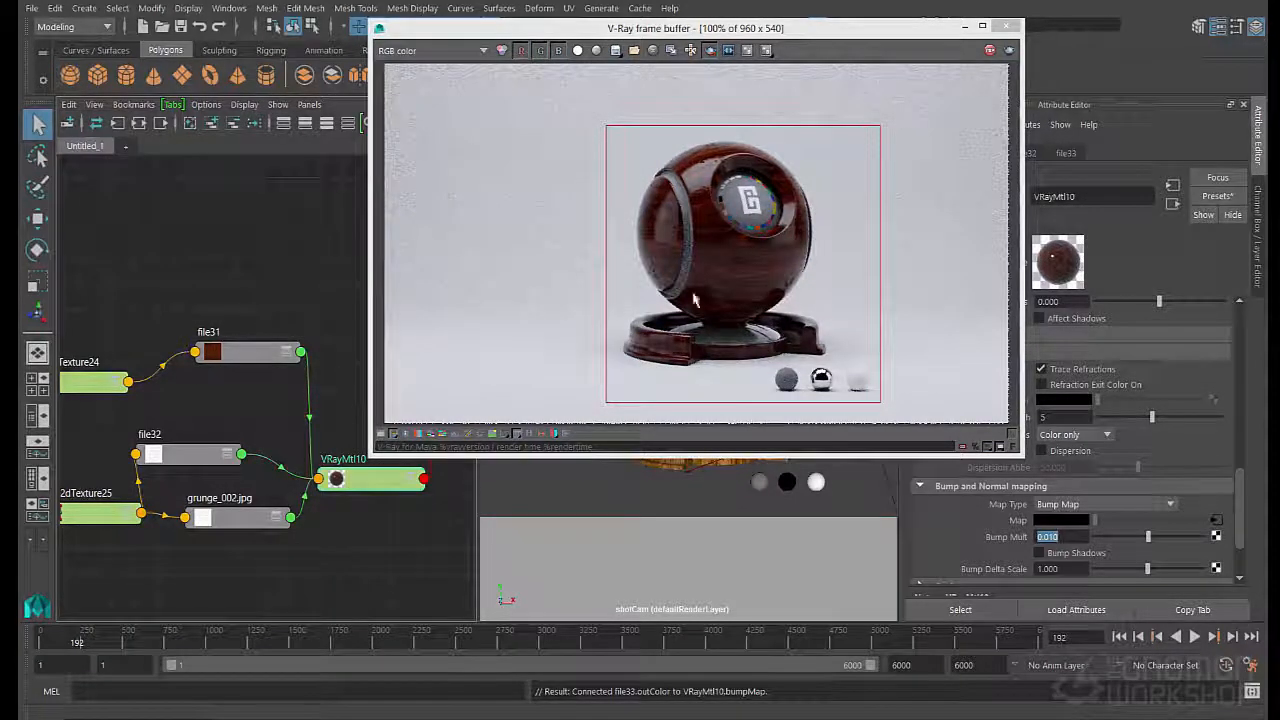
# - Move place2dTexture24 and file31 further up in the graph, leaving free space above file32
pyautogui.moveTo(100, 381); pyautogui.dragTo(105, 273)
pyautogui.moveTo(245, 351); pyautogui.dragTo(263, 283)
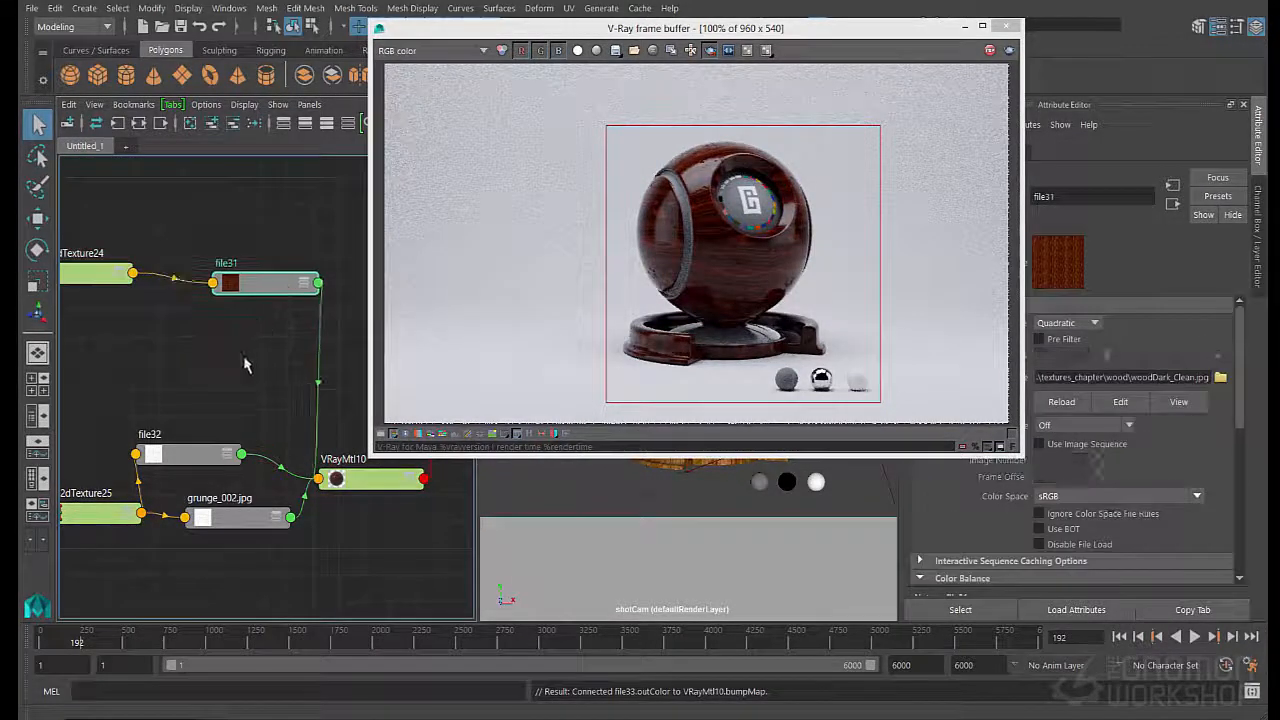
pyautogui.click(243, 363)
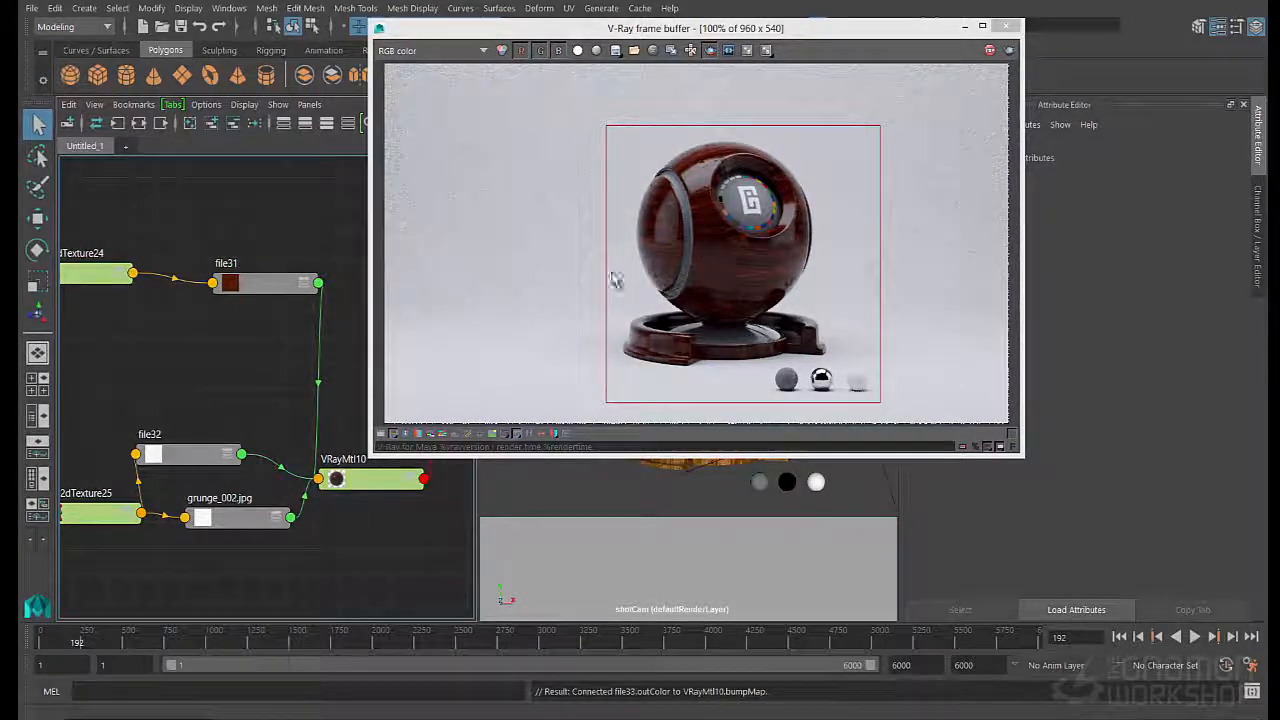
# - Create a new file texture with its 2D placement node and arrange both in a row between file31 and file32
pyautogui.press('Tab')
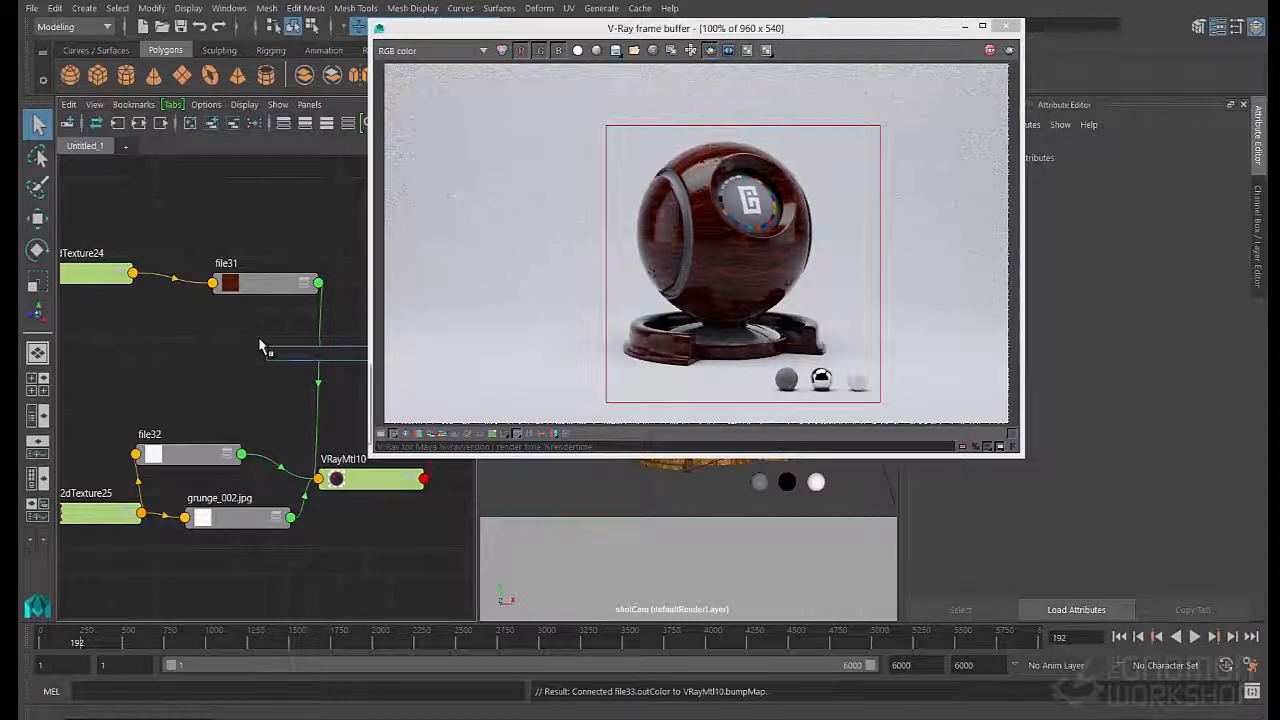
pyautogui.write('place2d')
pyautogui.press('Return')
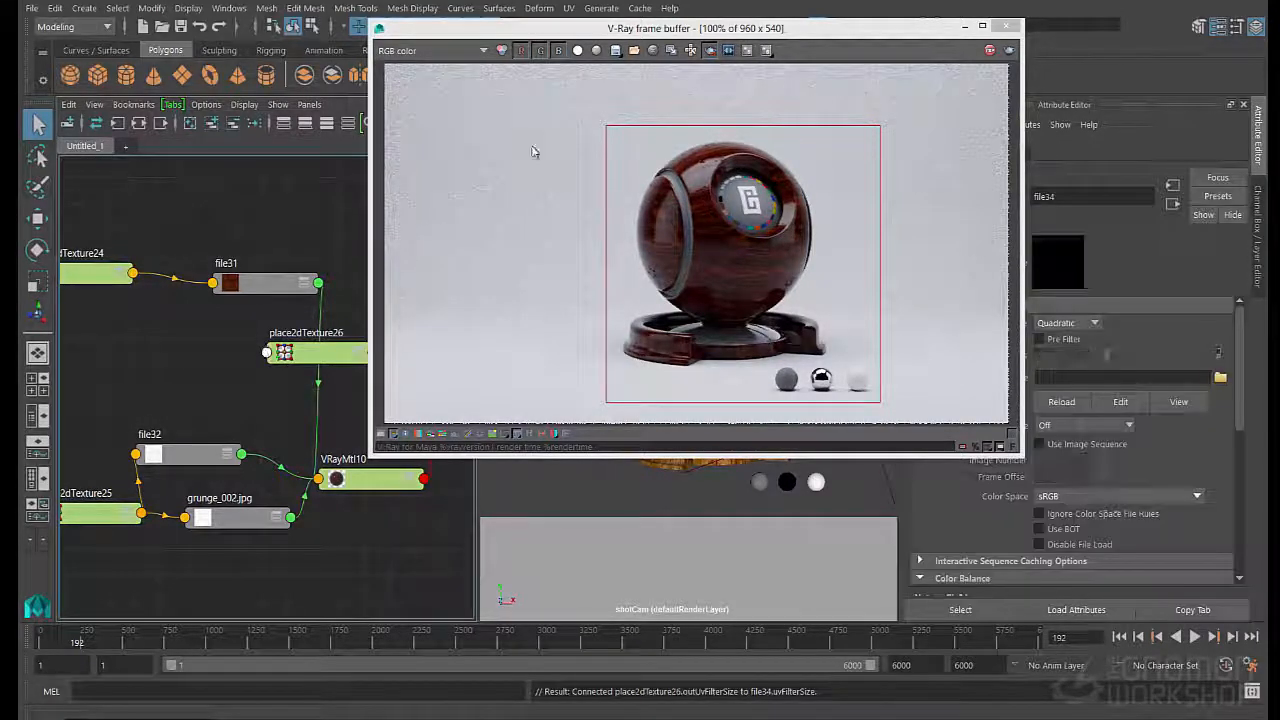
pyautogui.moveTo(688, 33); pyautogui.dragTo(808, 49)
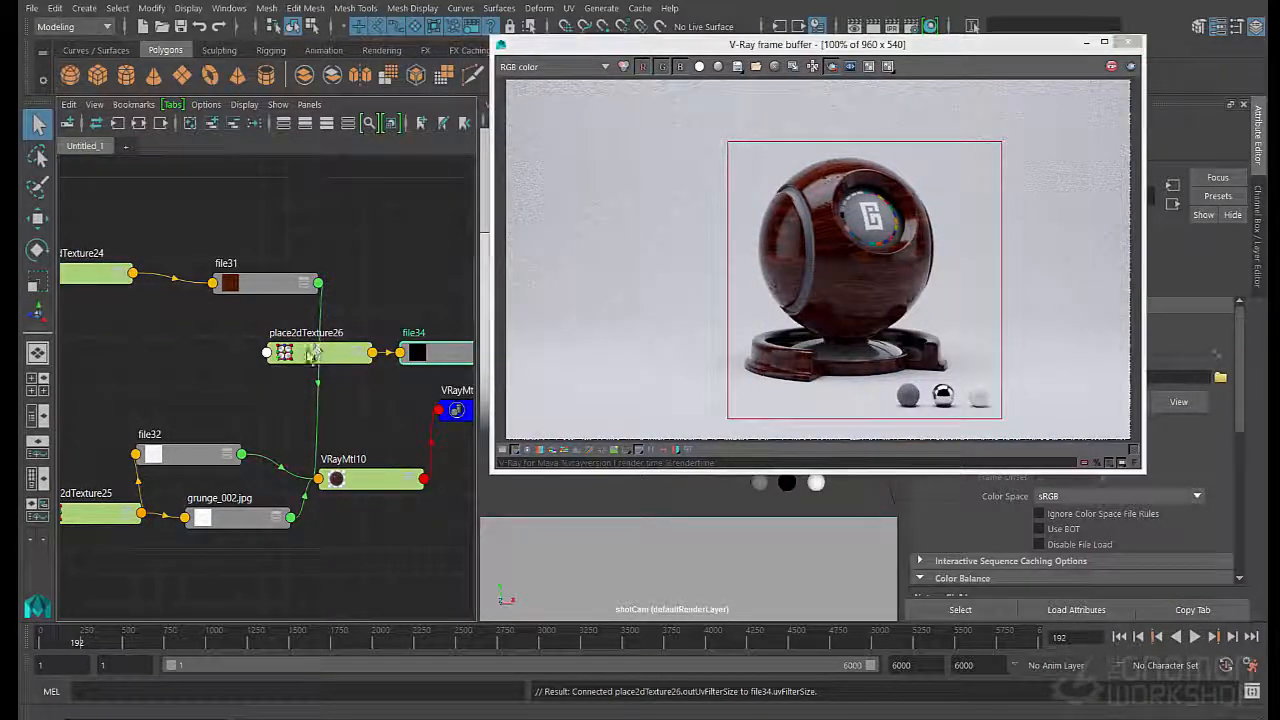
pyautogui.moveTo(300, 352); pyautogui.dragTo(100, 343)
pyautogui.moveTo(440, 362); pyautogui.dragTo(243, 365)
pyautogui.moveTo(116, 347); pyautogui.dragTo(57, 351)
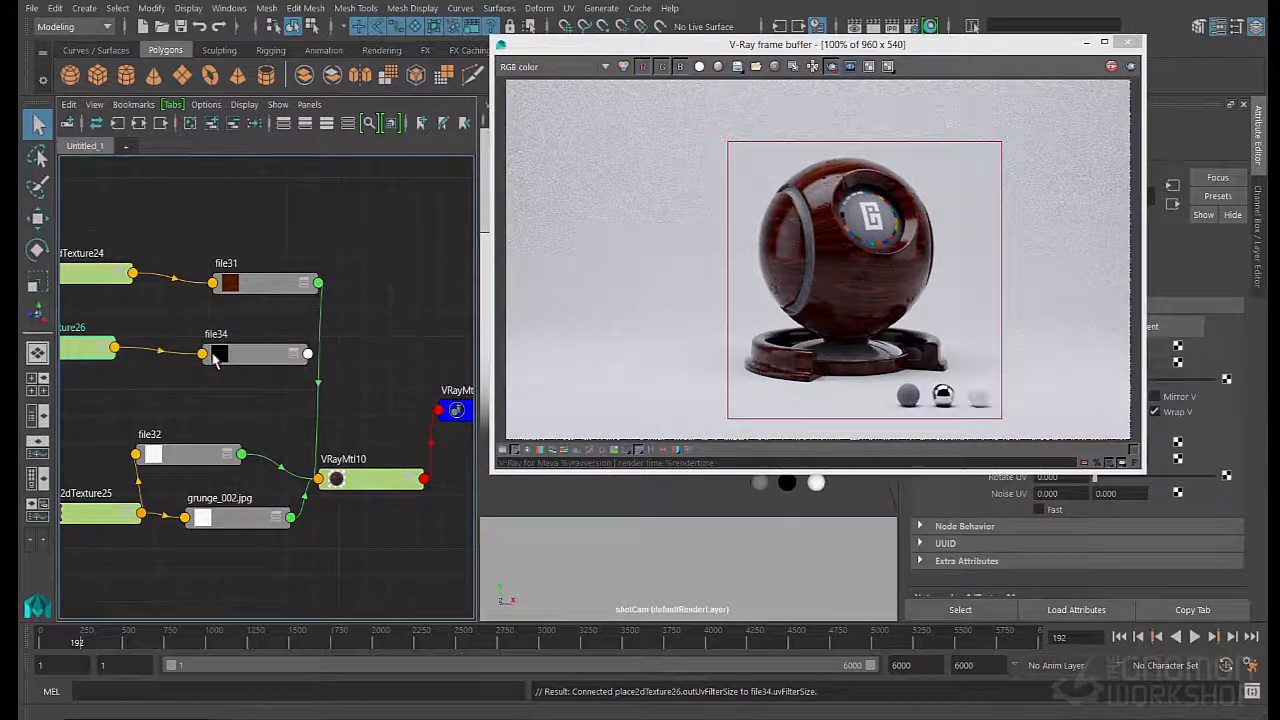
pyautogui.moveTo(214, 357); pyautogui.dragTo(206, 353)
# - Load grunge_001.jpg from the grunge folder as the image of file34
pyautogui.moveTo(694, 42); pyautogui.dragTo(517, 12)
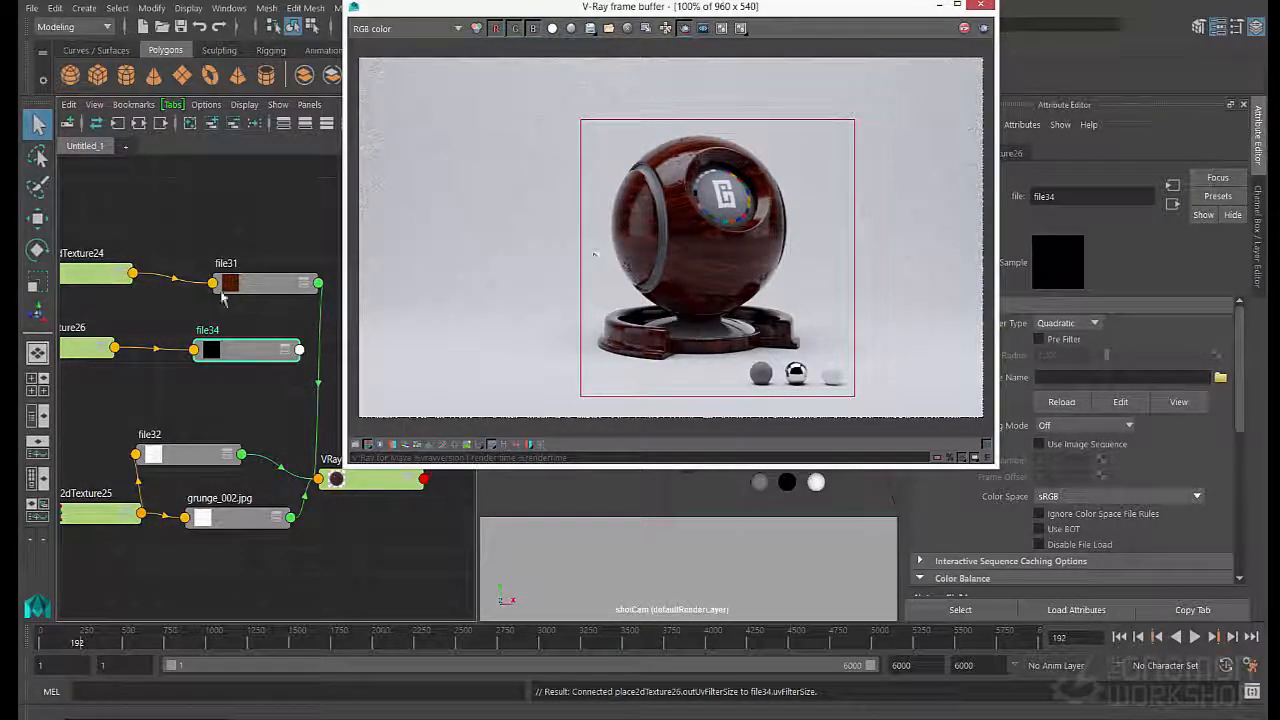
pyautogui.click(1220, 377)
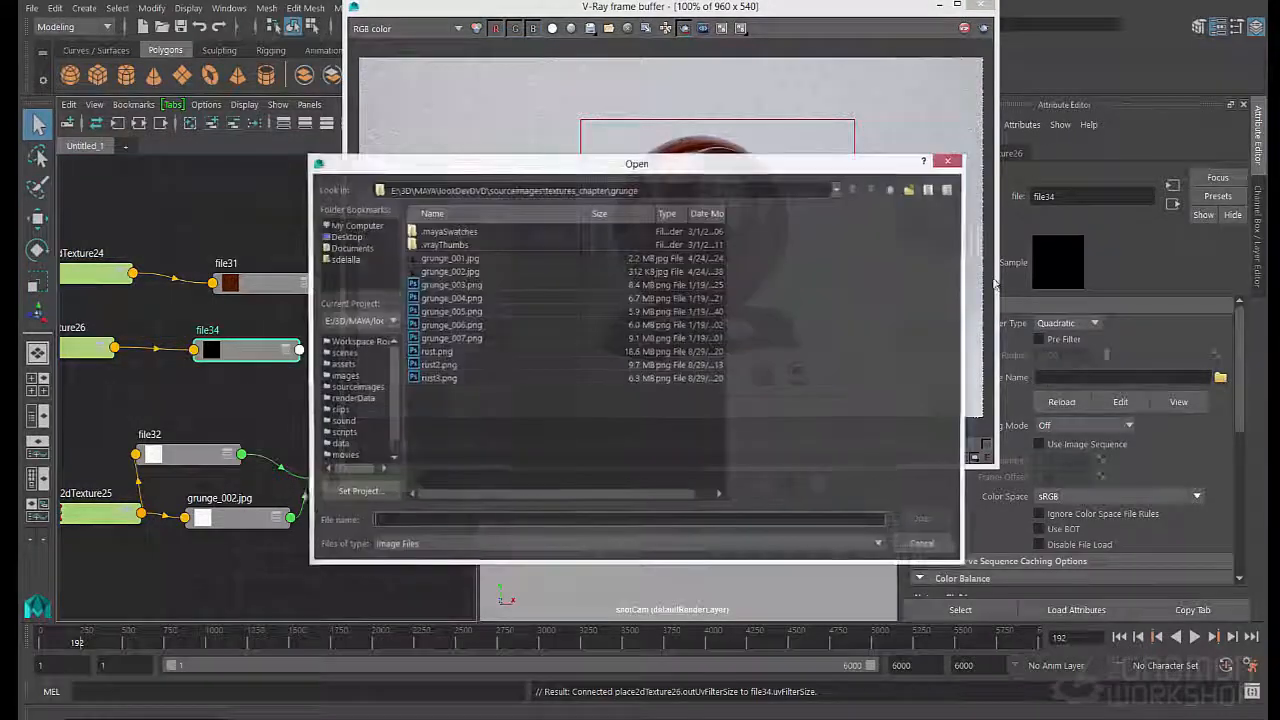
pyautogui.click(449, 272)
pyautogui.click(451, 261)
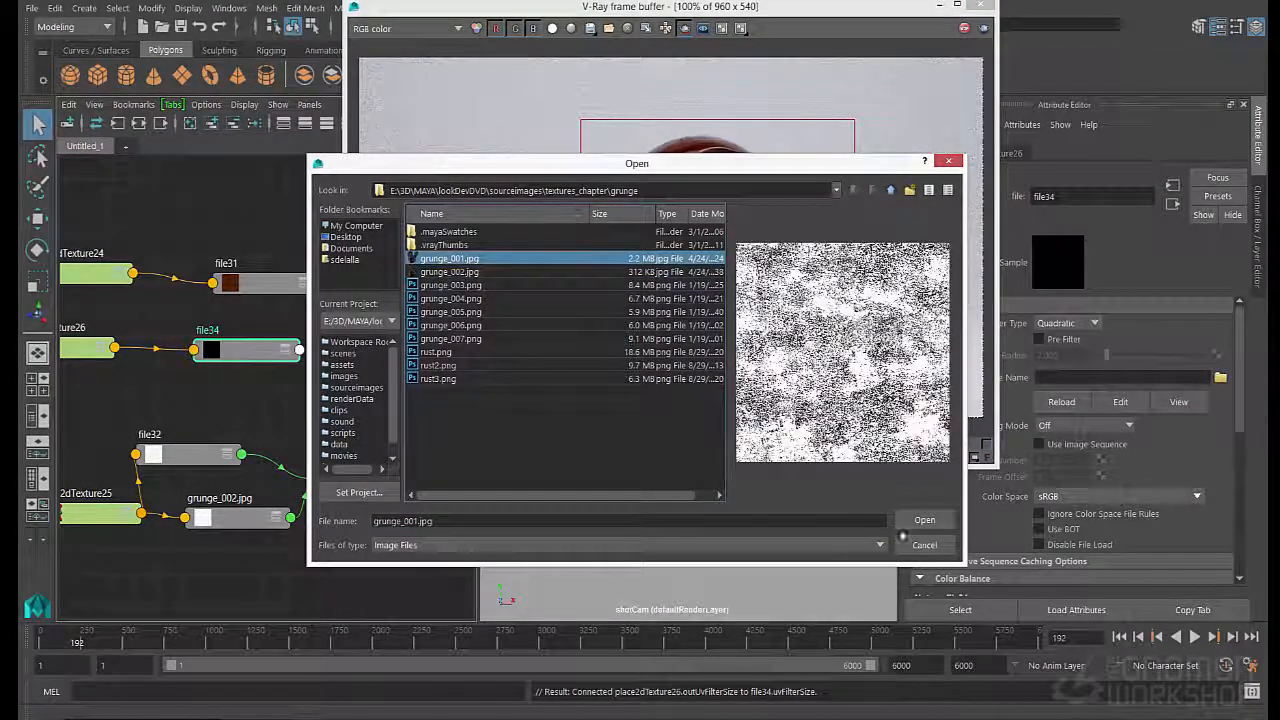
pyautogui.doubleClick(450, 259)
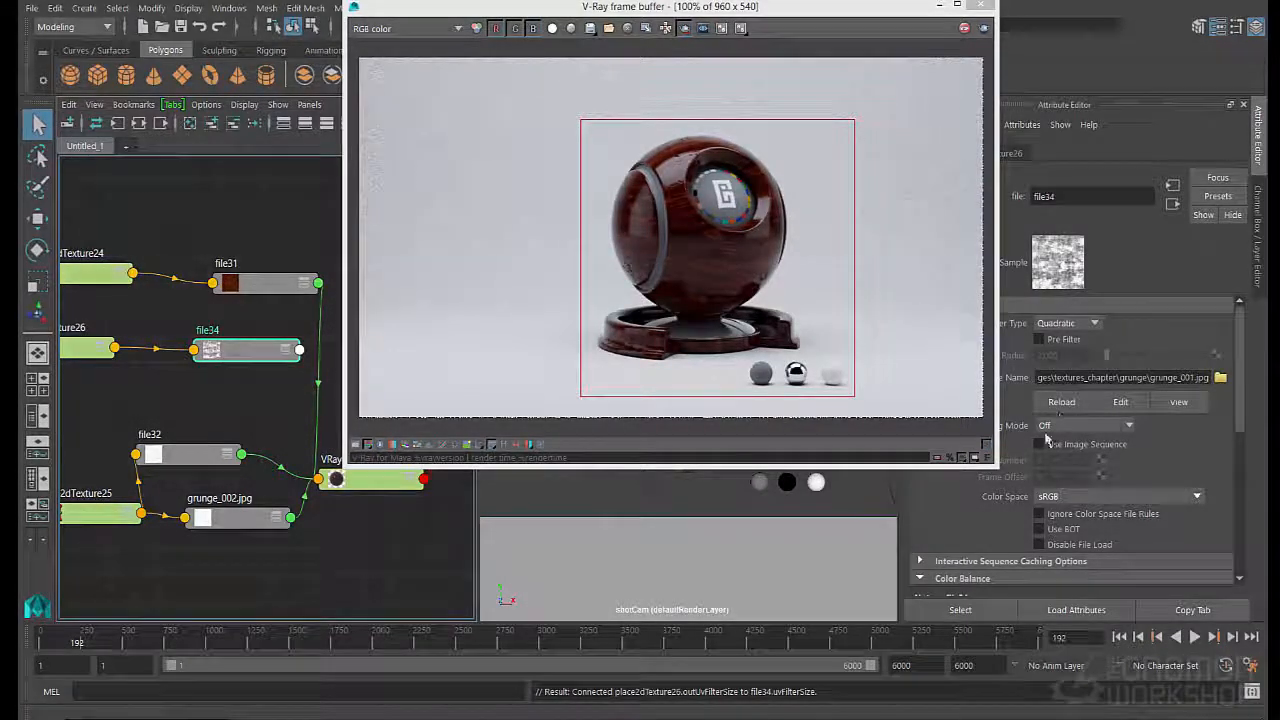
# - Insert a color remap on file34 through its Effects attributes
pyautogui.moveTo(822, 16); pyautogui.dragTo(700, 24)
pyautogui.scroll(-4, 1056, 470)
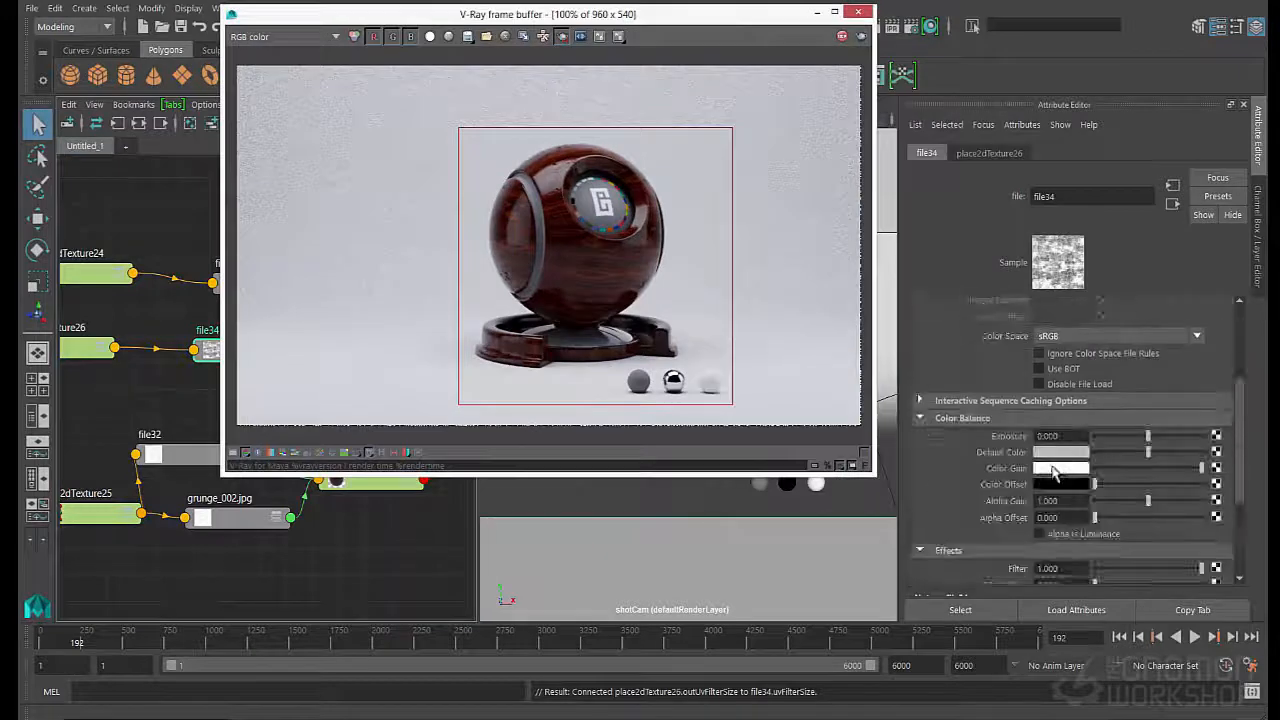
pyautogui.scroll(-3, 1040, 510)
pyautogui.click(1056, 510)
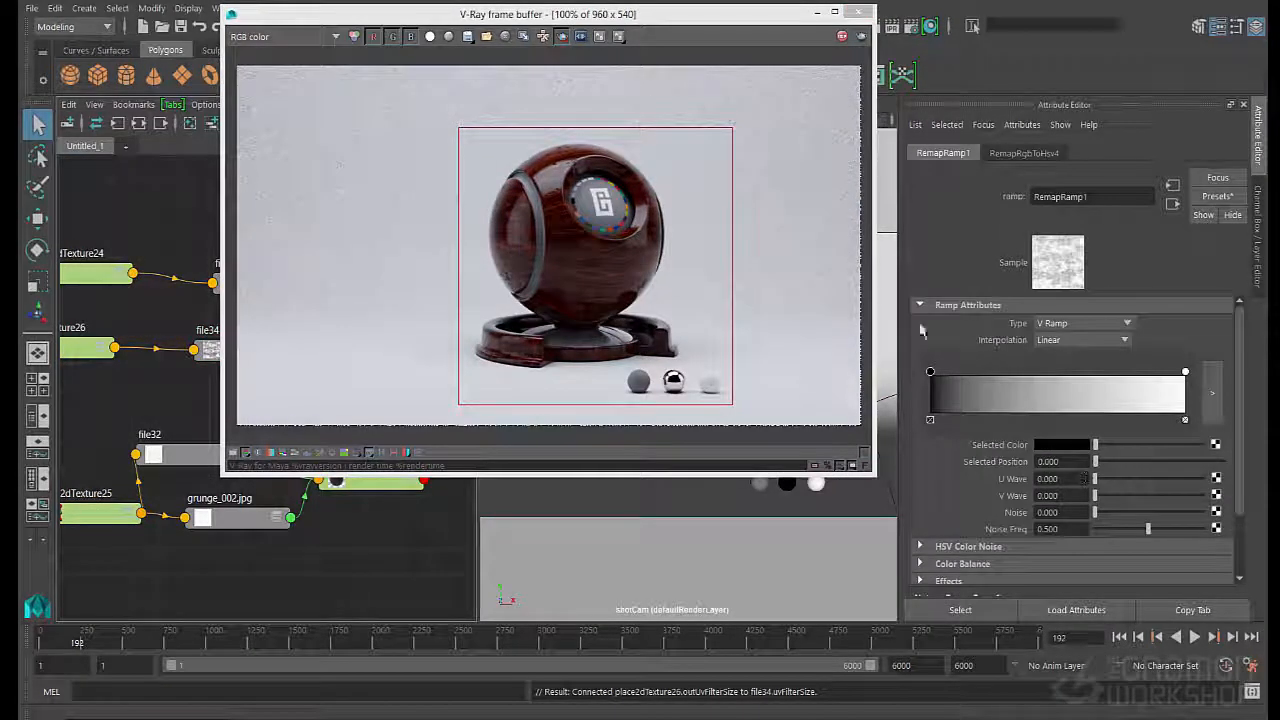
# - Change the white end of the remap ramp to a very dark brown with hue 28.364 and saturation 0.509
pyautogui.moveTo(1095, 445)
pyautogui.mouseDown()
pyautogui.moveTo(1142, 446)
pyautogui.moveTo(1093, 450)
pyautogui.mouseUp()
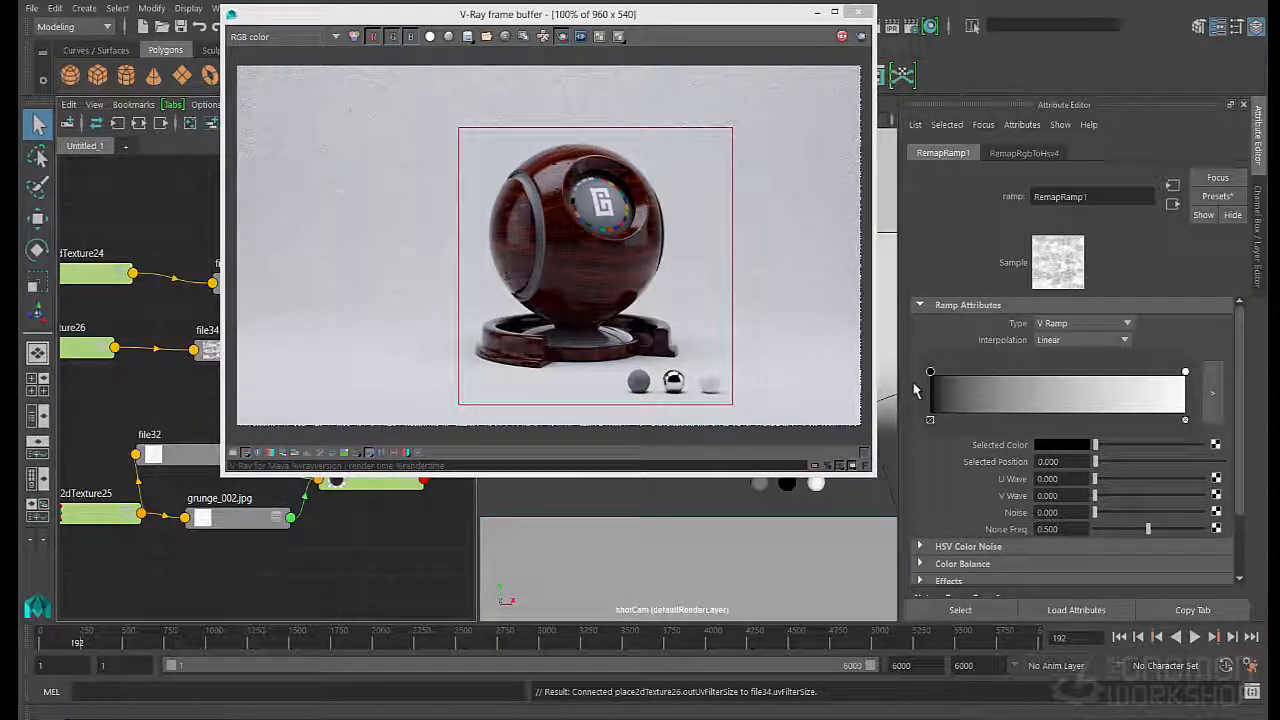
pyautogui.click(1184, 373)
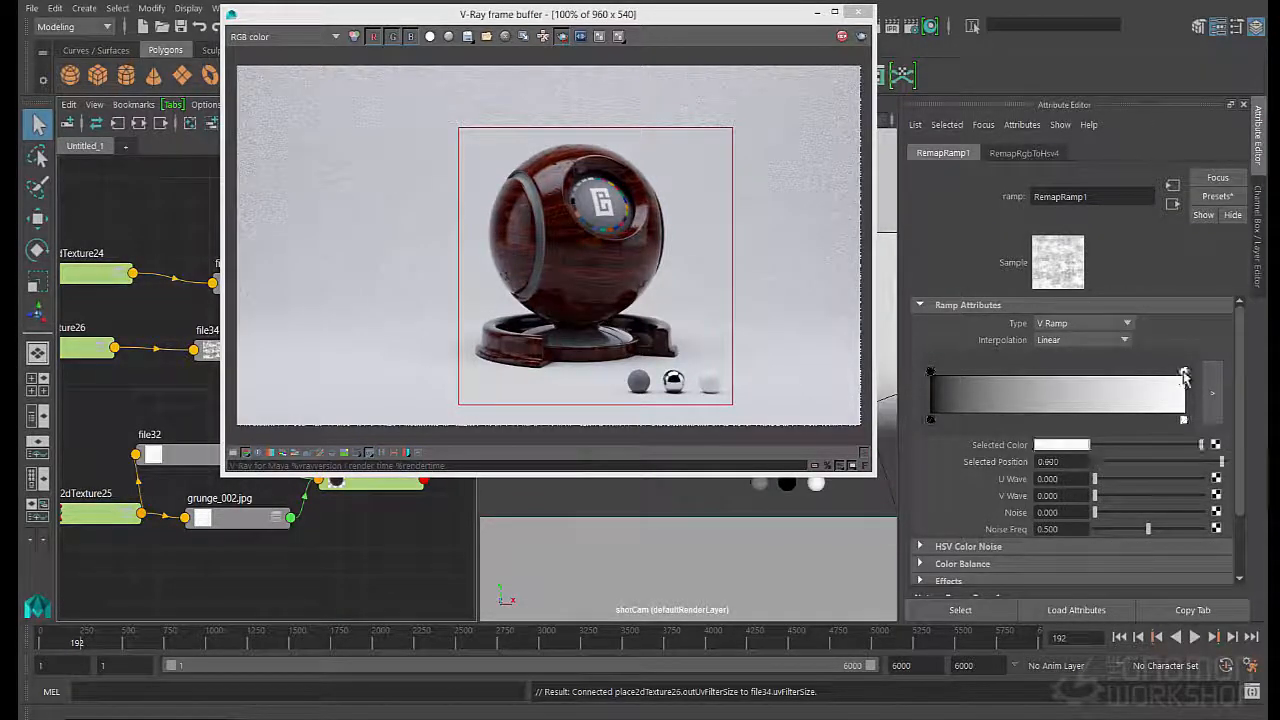
pyautogui.click(1060, 444)
pyautogui.click(1086, 436)
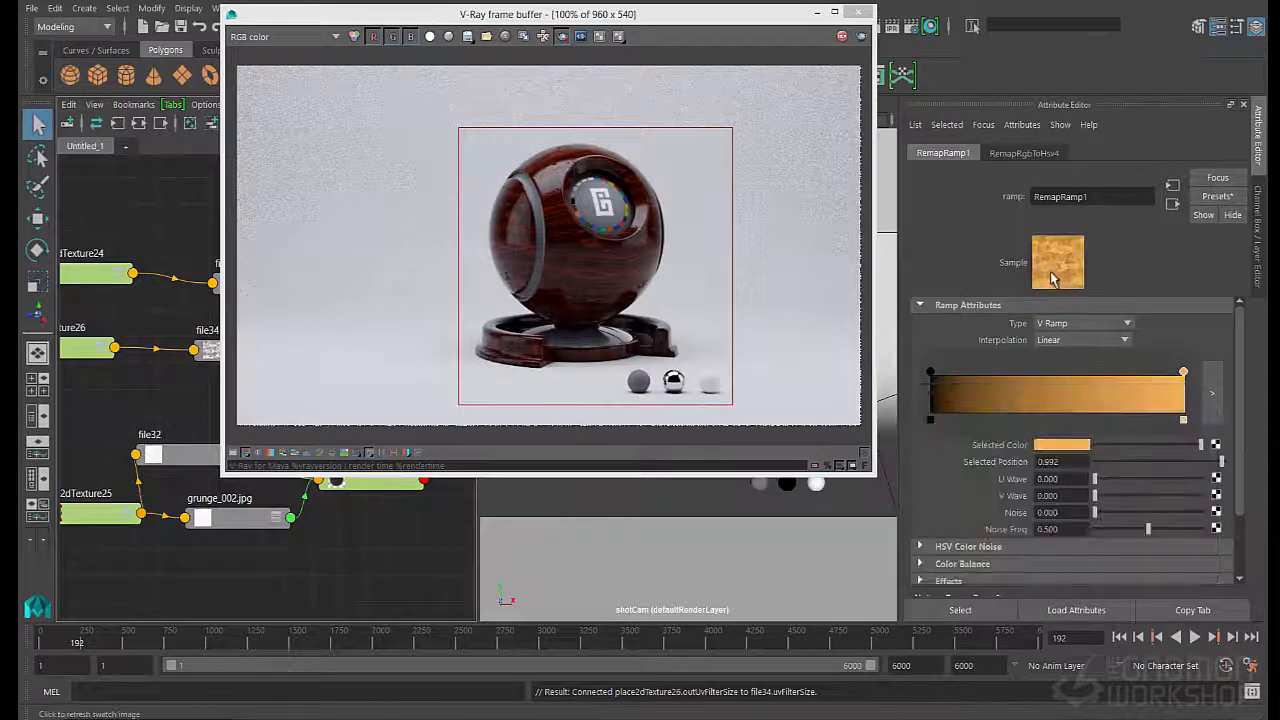
pyautogui.click(1060, 446)
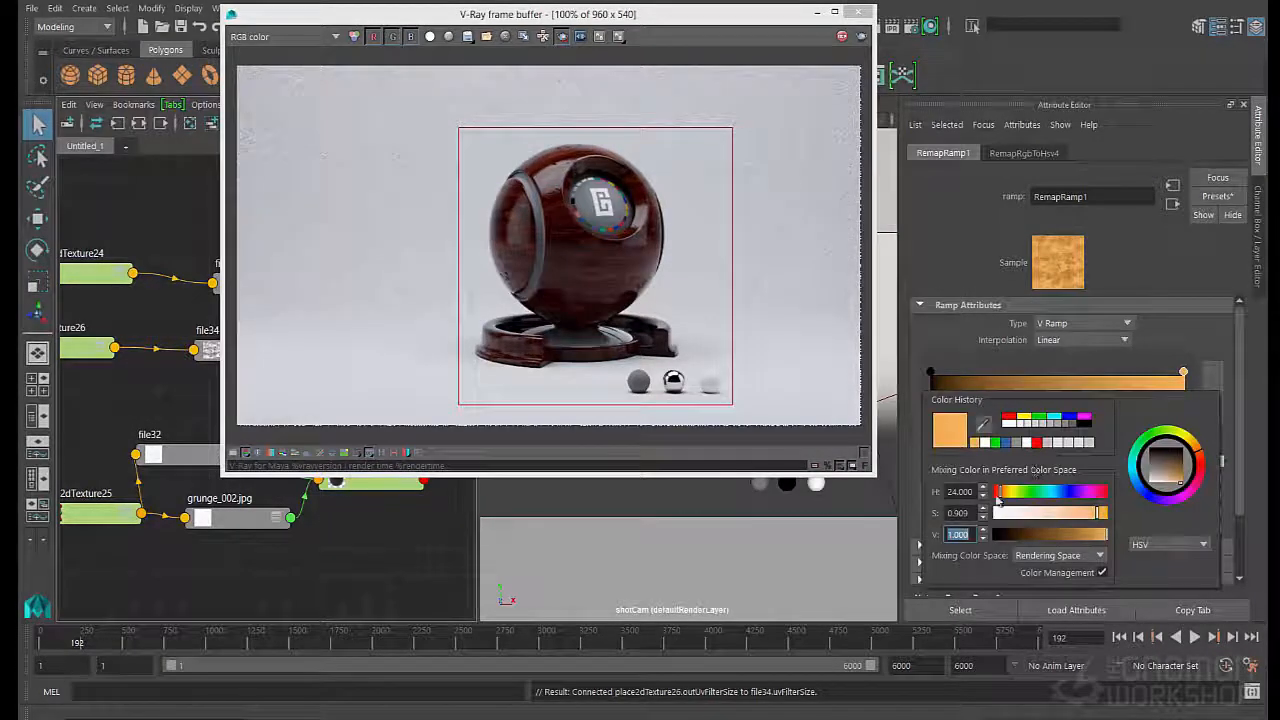
pyautogui.click(1051, 514)
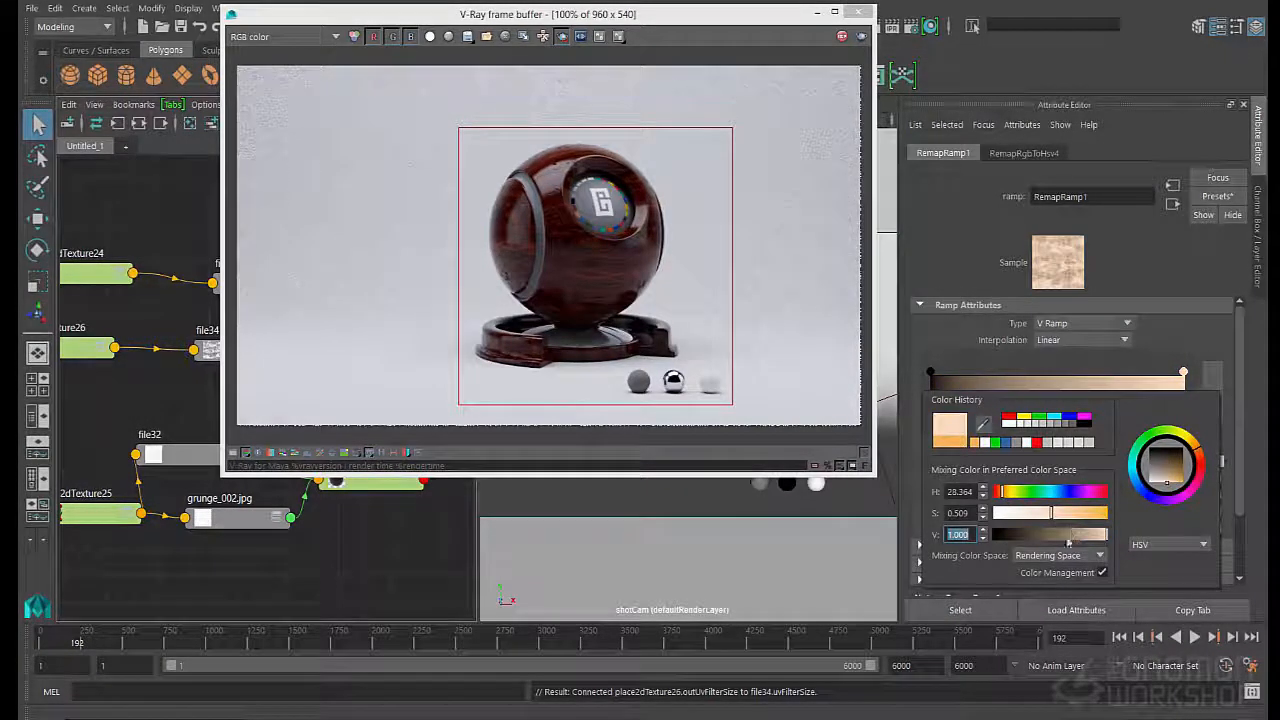
pyautogui.click(1018, 536)
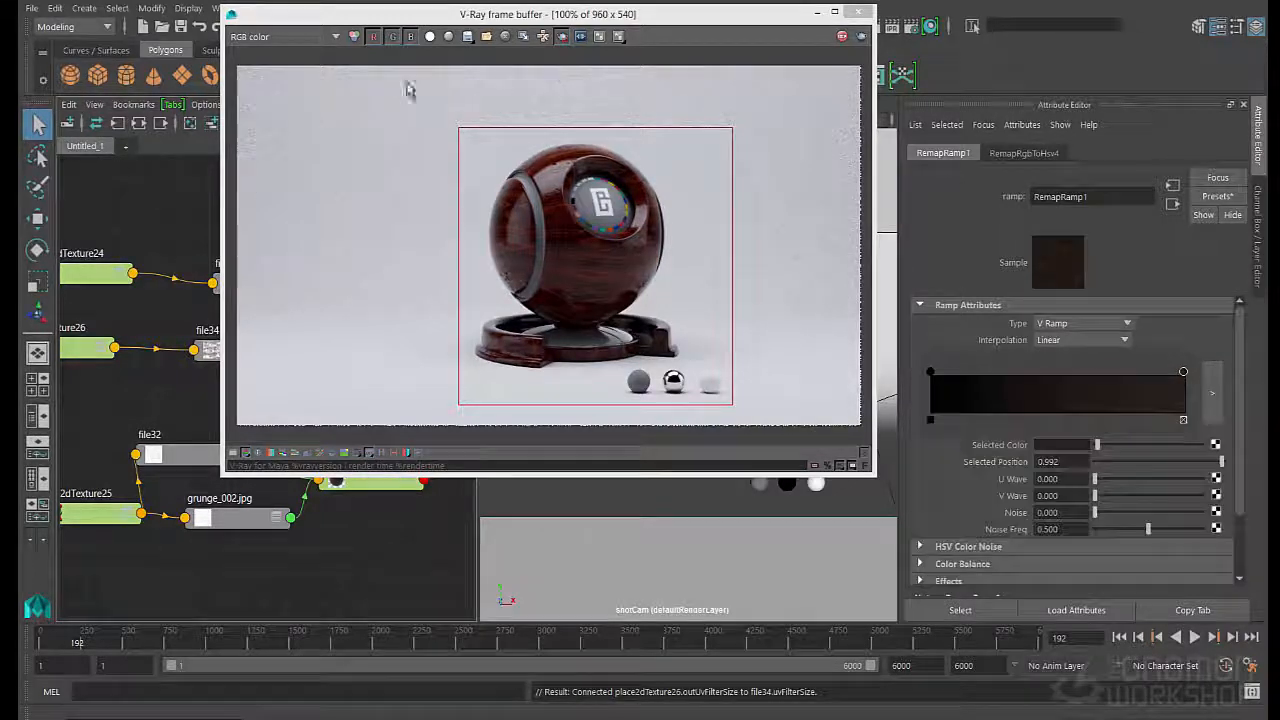
# - Clear the render window off the graph and bring the remap ramp next to the RGB-to-HSV remap node
pyautogui.moveTo(428, 16); pyautogui.dragTo(728, 265)
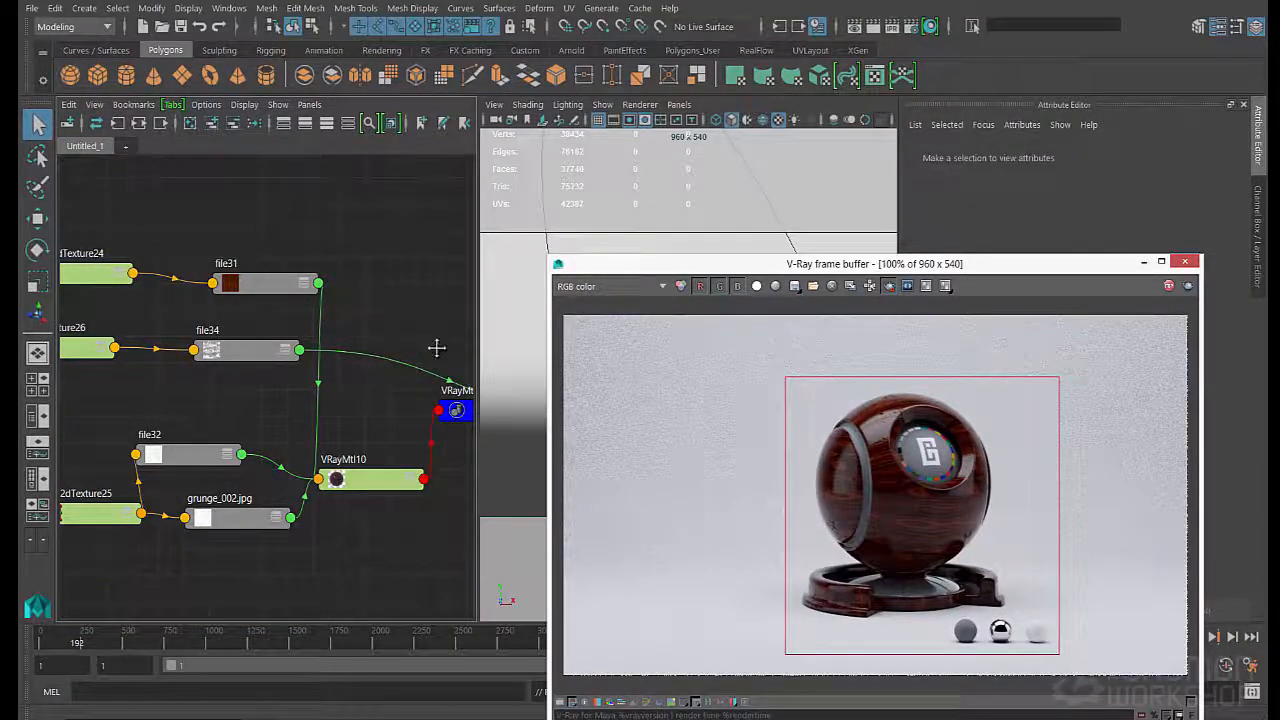
pyautogui.scroll(-6, 436, 347)
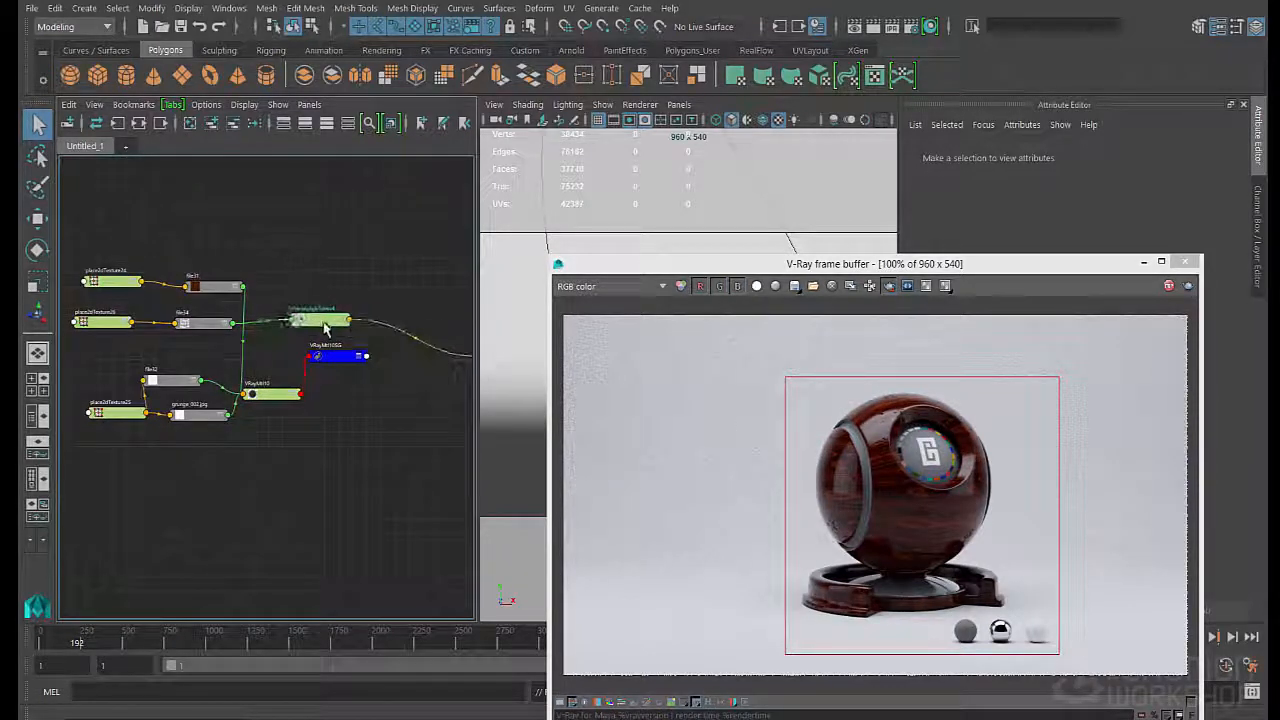
pyautogui.moveTo(325, 328); pyautogui.dragTo(319, 328)
pyautogui.click(189, 326)
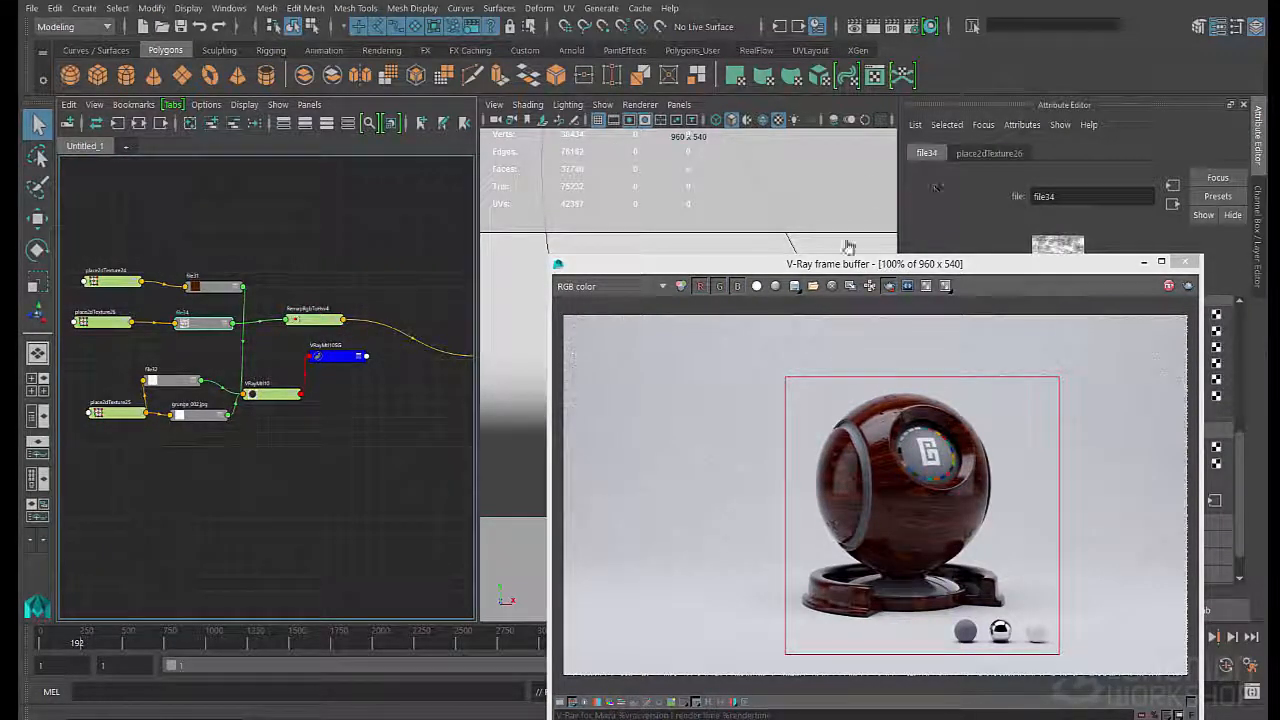
pyautogui.click(390, 289)
pyautogui.keyDown('alt'); pyautogui.moveTo(392, 299); pyautogui.dragTo(261, 299, button='middle'); pyautogui.keyUp('alt')
pyautogui.moveTo(306, 351); pyautogui.dragTo(187, 297)
pyautogui.keyDown('alt'); pyautogui.moveTo(182, 298); pyautogui.dragTo(338, 310, button='middle'); pyautogui.keyUp('alt')
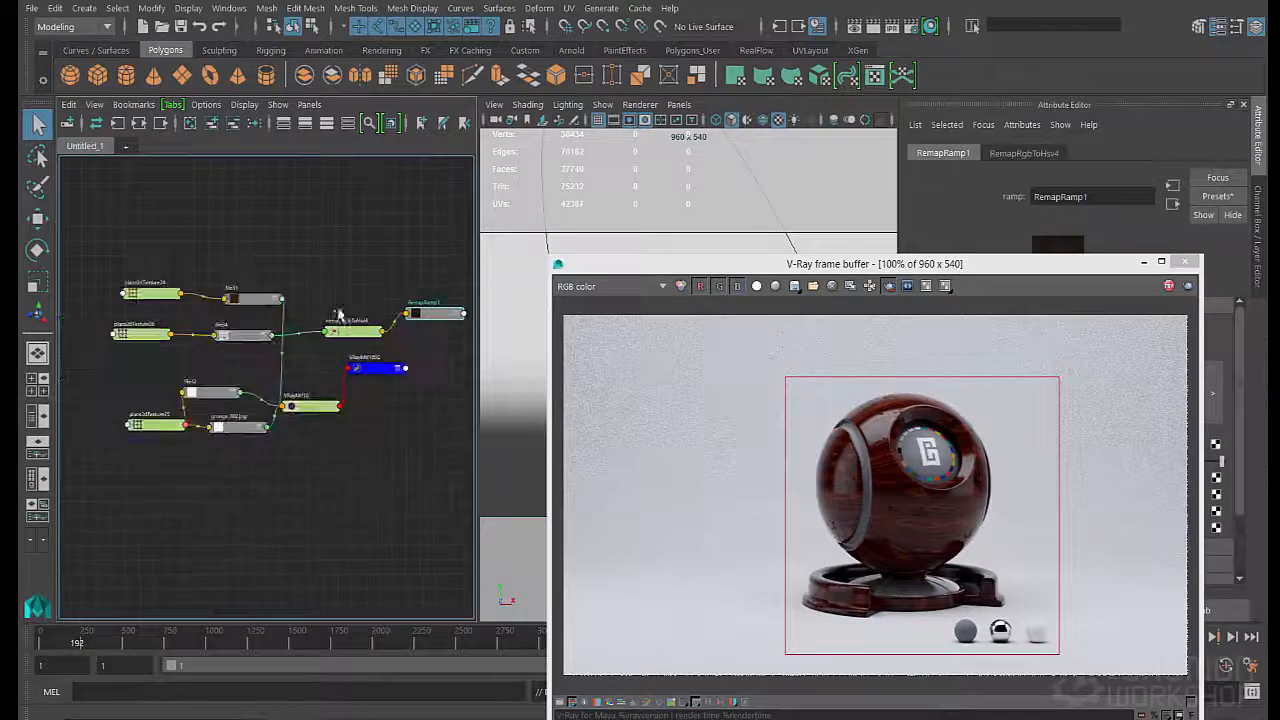
# - Line up place2dTexture26, file34, the RGB-to-HSV remap node and RemapRamp1 in one row below file31
pyautogui.moveTo(151, 337); pyautogui.dragTo(81, 331)
pyautogui.moveTo(220, 340); pyautogui.dragTo(128, 337)
pyautogui.moveTo(355, 338); pyautogui.dragTo(219, 341)
pyautogui.moveTo(438, 316); pyautogui.dragTo(279, 345)
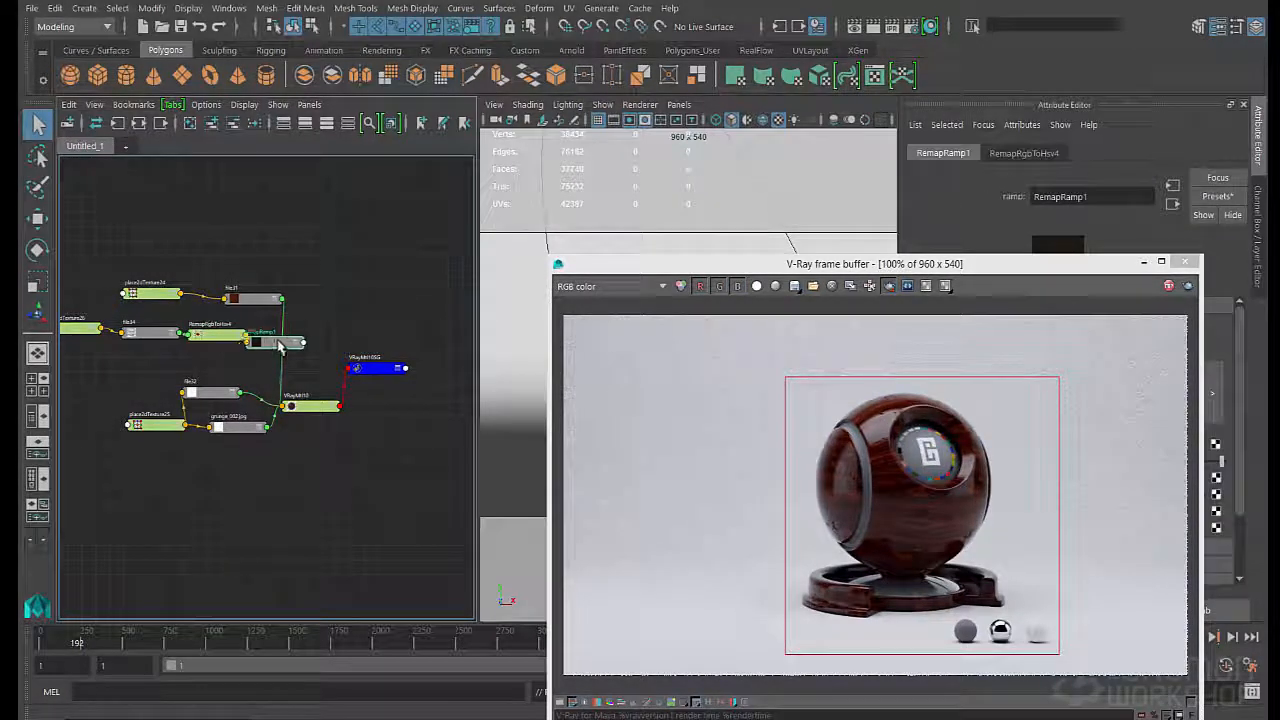
pyautogui.moveTo(76, 325)
pyautogui.mouseDown()
pyautogui.moveTo(164, 350)
pyautogui.moveTo(72, 330)
pyautogui.moveTo(74, 316)
pyautogui.mouseUp()
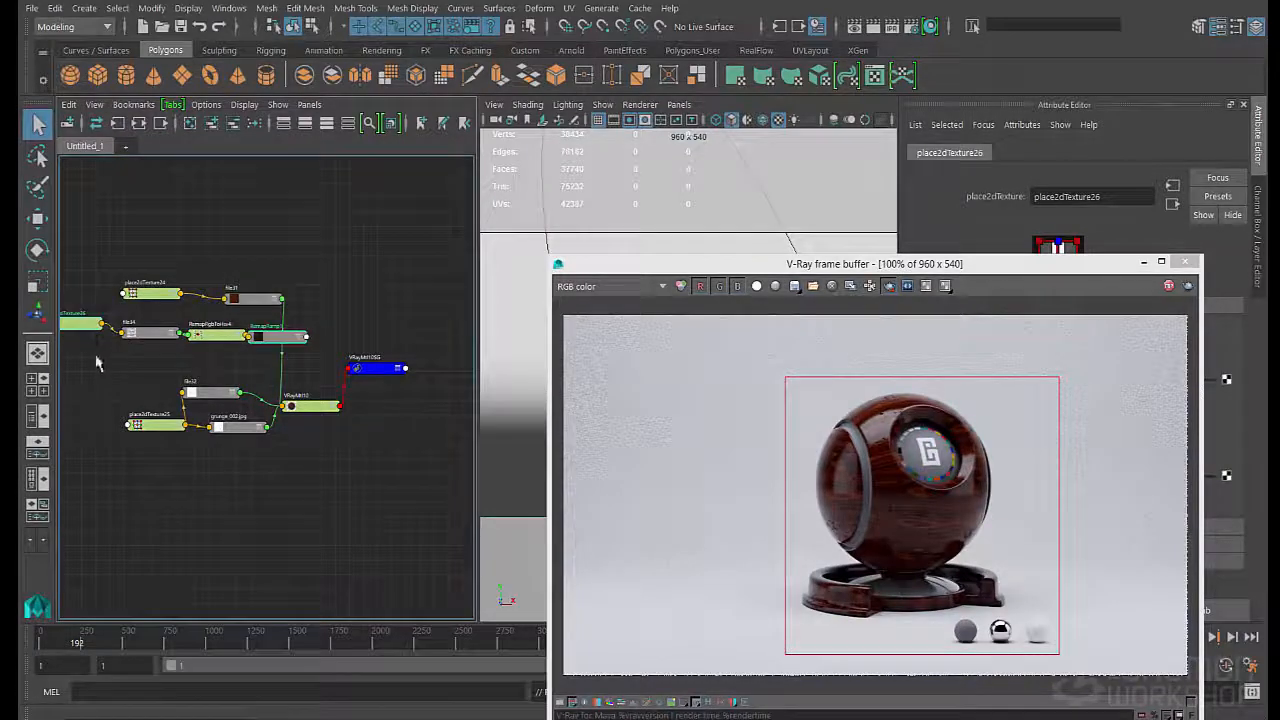
pyautogui.click(98, 363)
pyautogui.moveTo(278, 340); pyautogui.dragTo(286, 334)
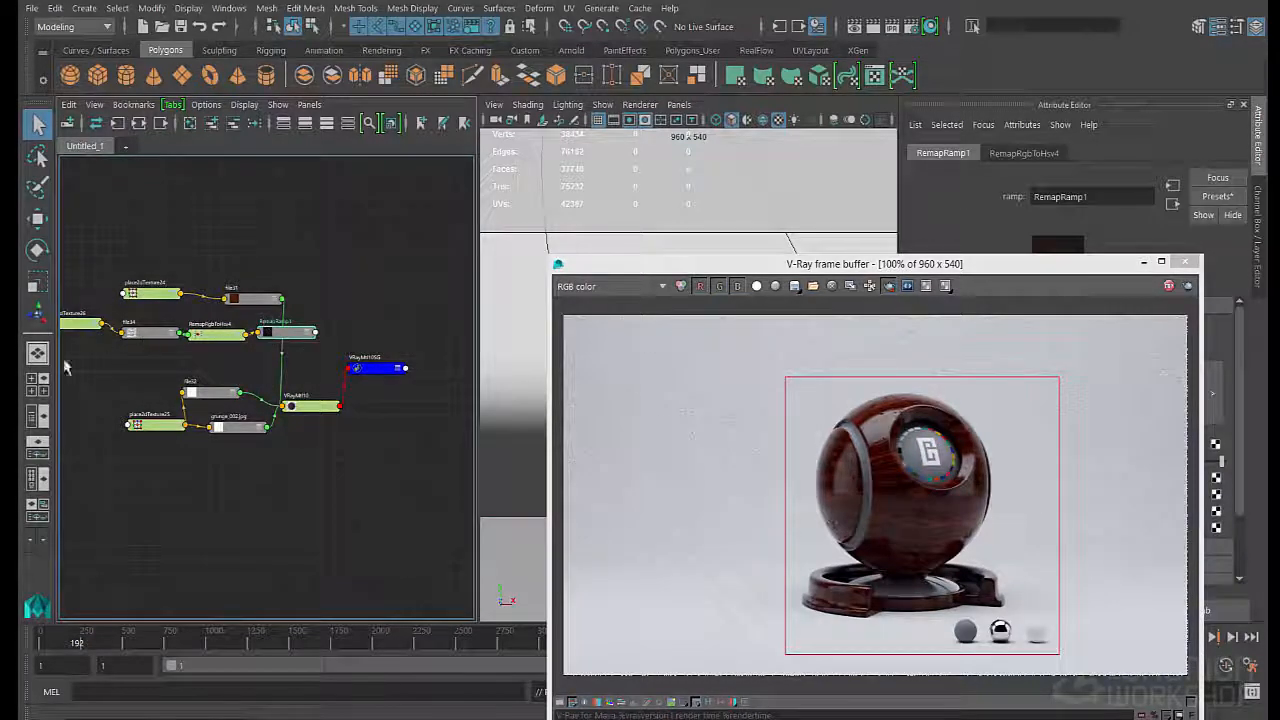
pyautogui.moveTo(65, 363); pyautogui.dragTo(172, 342)
pyautogui.click(235, 355)
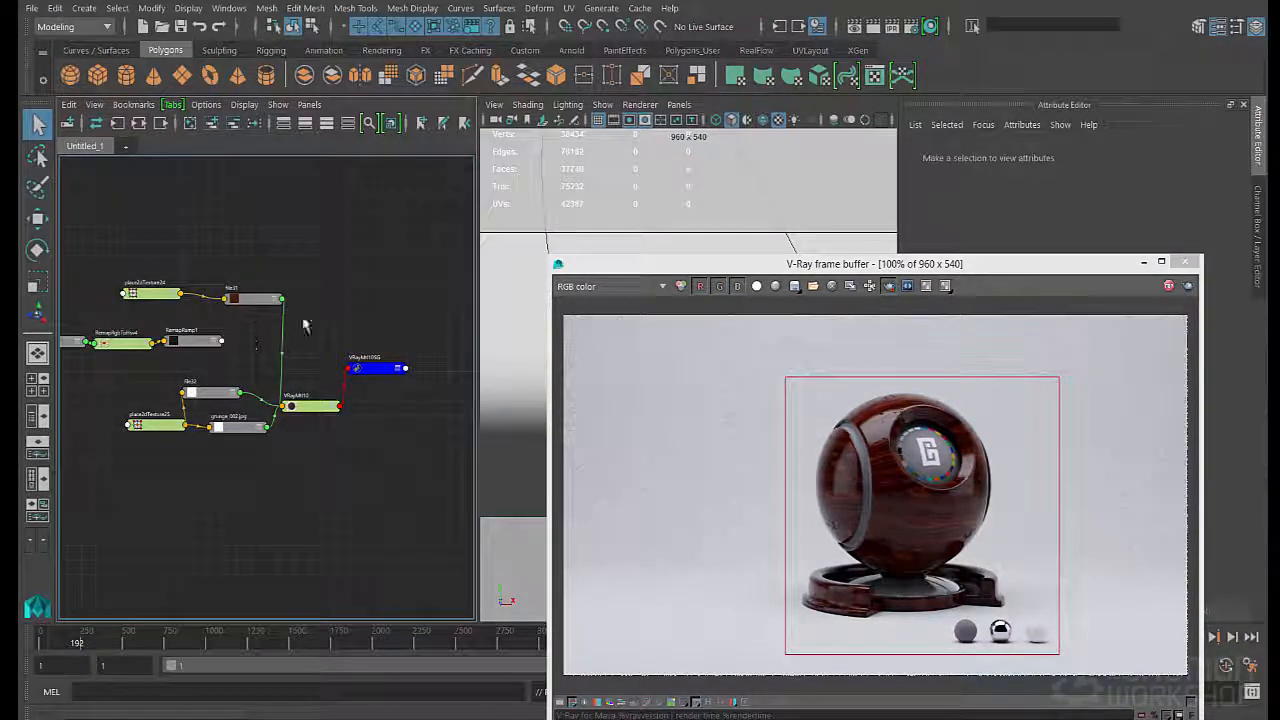
# - Create a Plus Minus Average node in the free space beside file31
pyautogui.press('Tab')
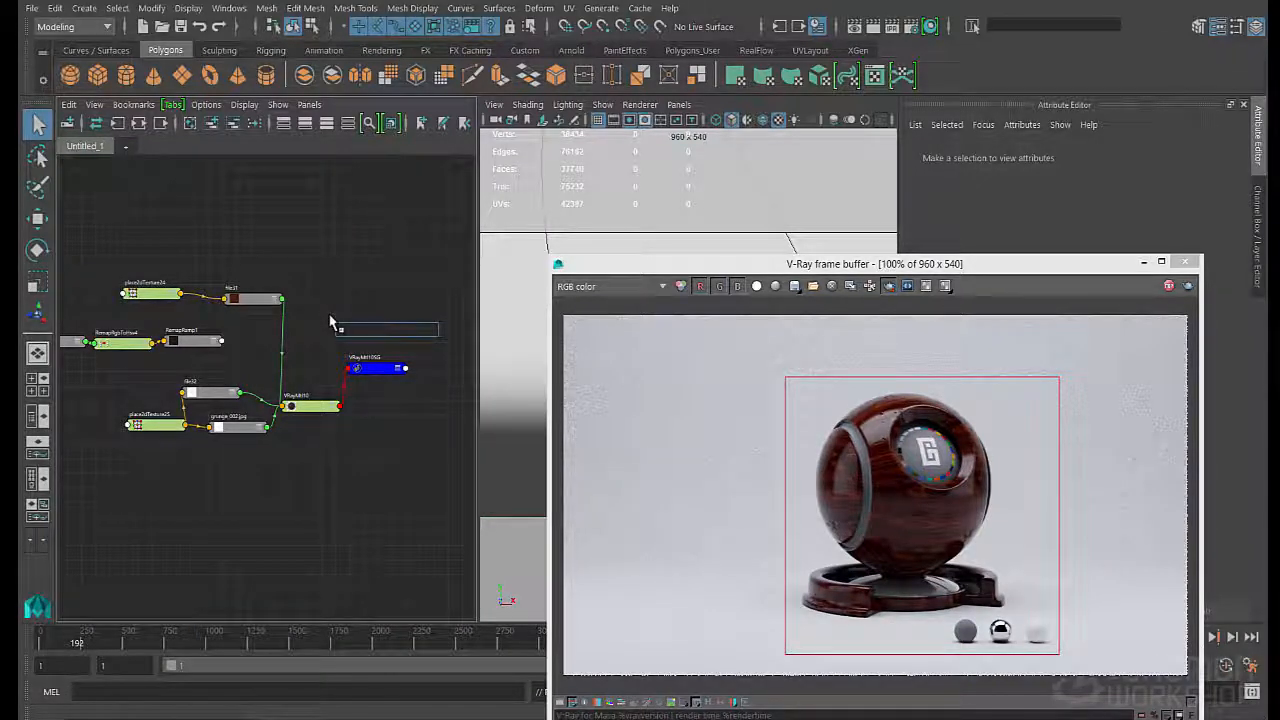
pyautogui.write('plus')
pyautogui.press('Down')
pyautogui.press('Down')
pyautogui.press('Return')
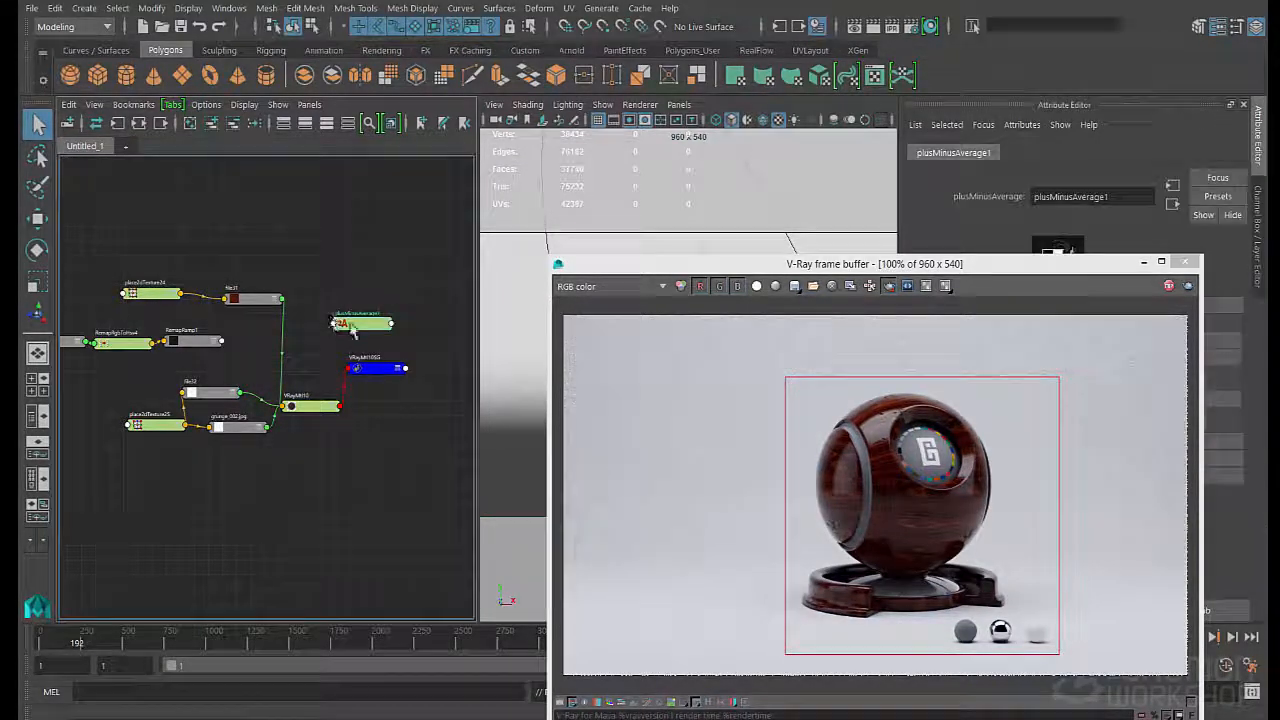
# - Add a first Input 3D item to the Plus Minus Average node
pyautogui.moveTo(930, 266); pyautogui.dragTo(675, 453)
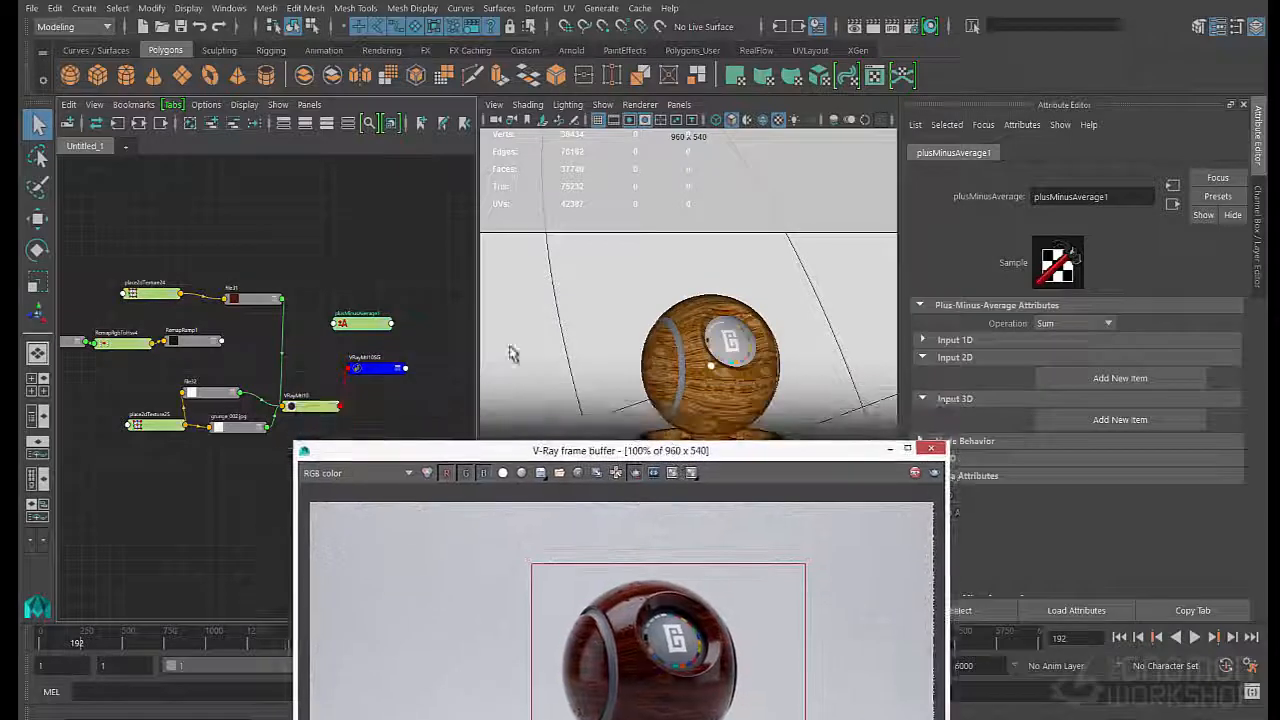
pyautogui.click(343, 330)
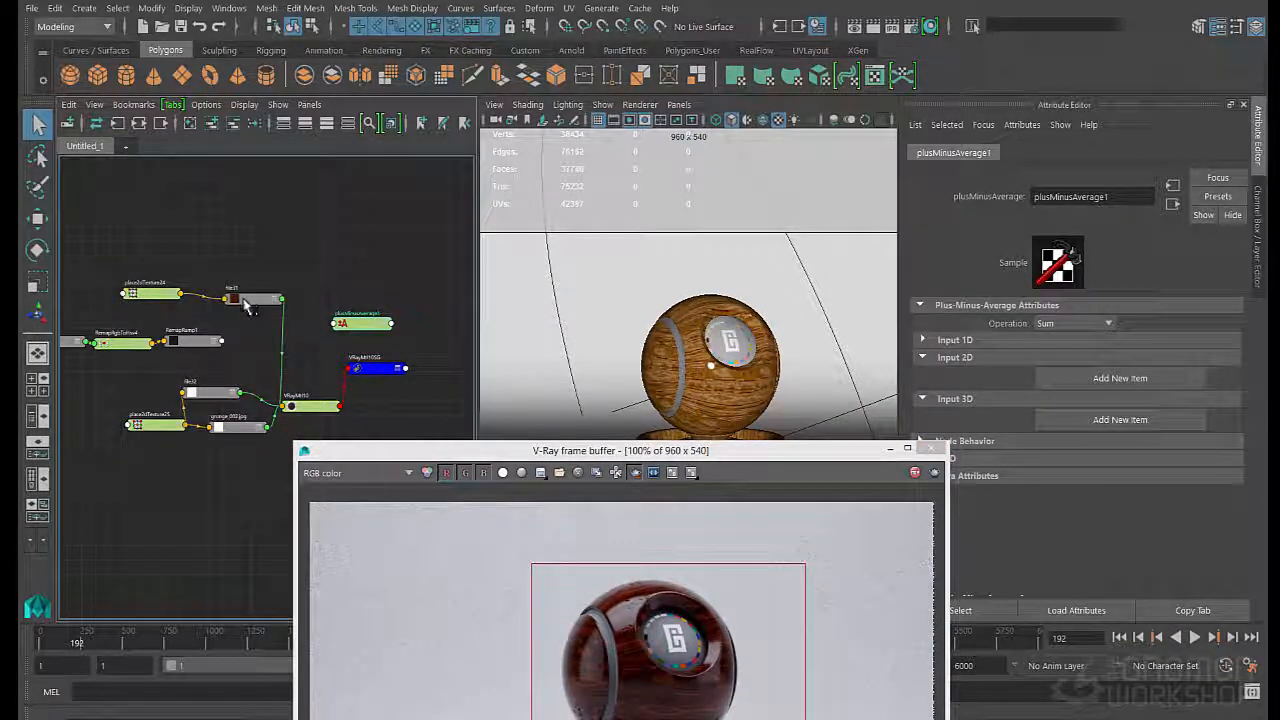
pyautogui.click(1090, 420)
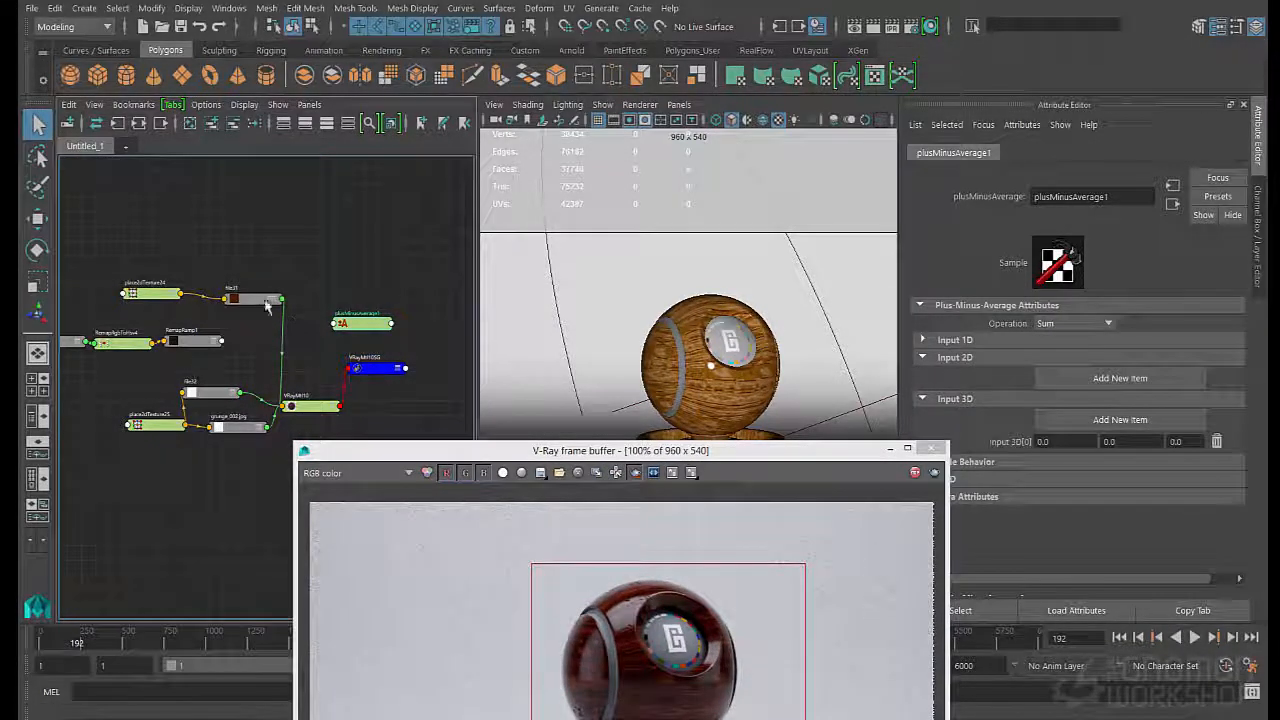
# - Connect the outColor of file31 to input3D[0] of plusMinusAverage1
pyautogui.moveTo(267, 305); pyautogui.dragTo(1007, 446, button='middle')
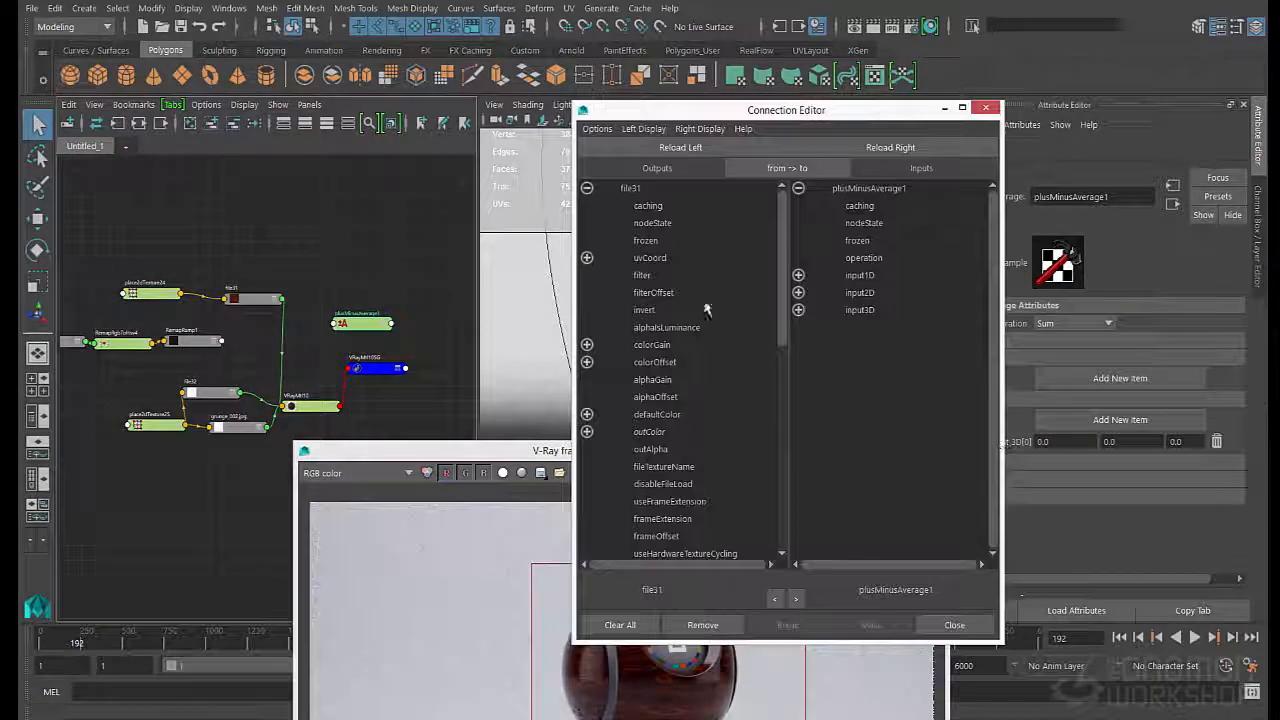
pyautogui.click(650, 431)
pyautogui.click(798, 310)
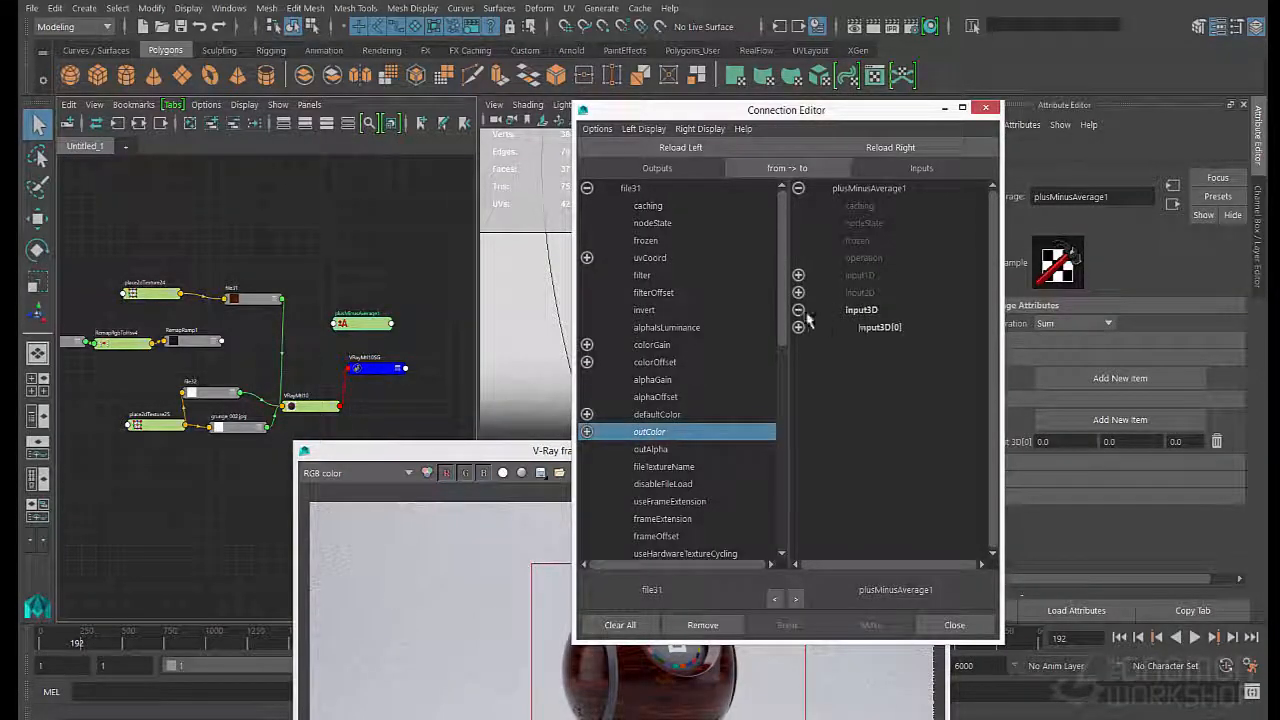
pyautogui.click(870, 327)
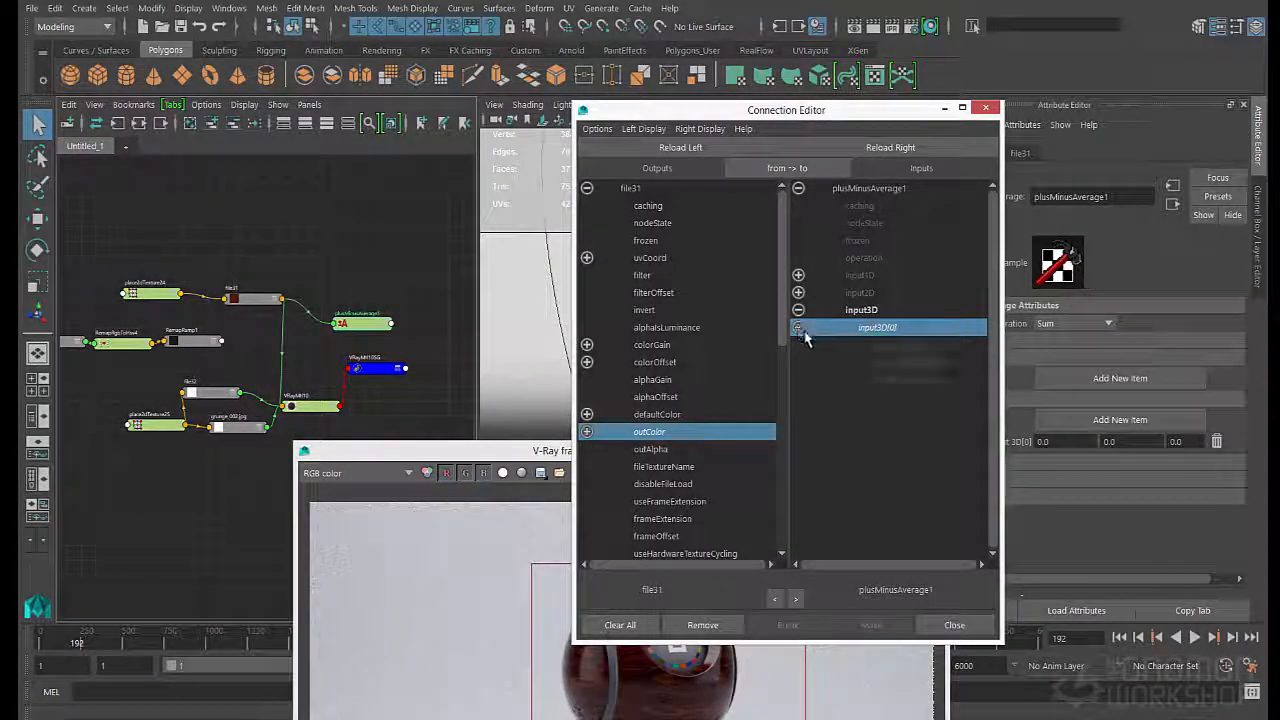
pyautogui.click(954, 624)
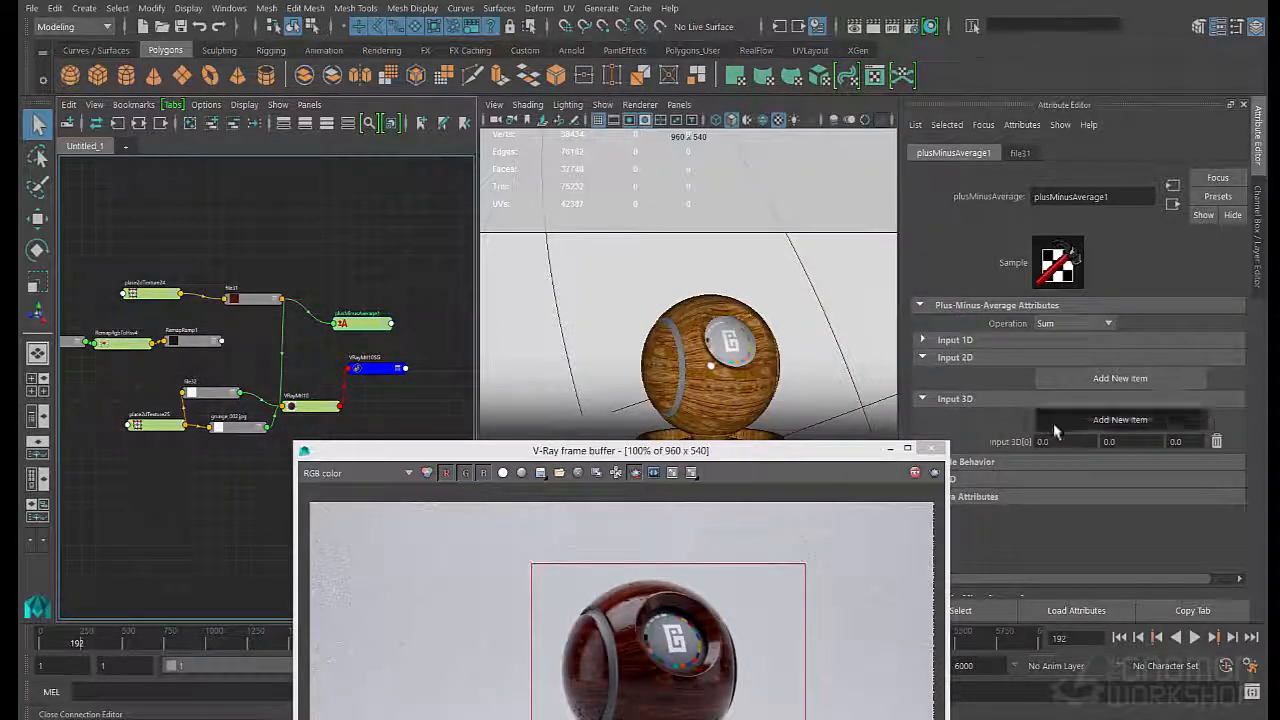
# - Add a second Input 3D item to plusMinusAverage1 and connect the outColor of RemapRamp1 to input3D[1]
pyautogui.click(1054, 422)
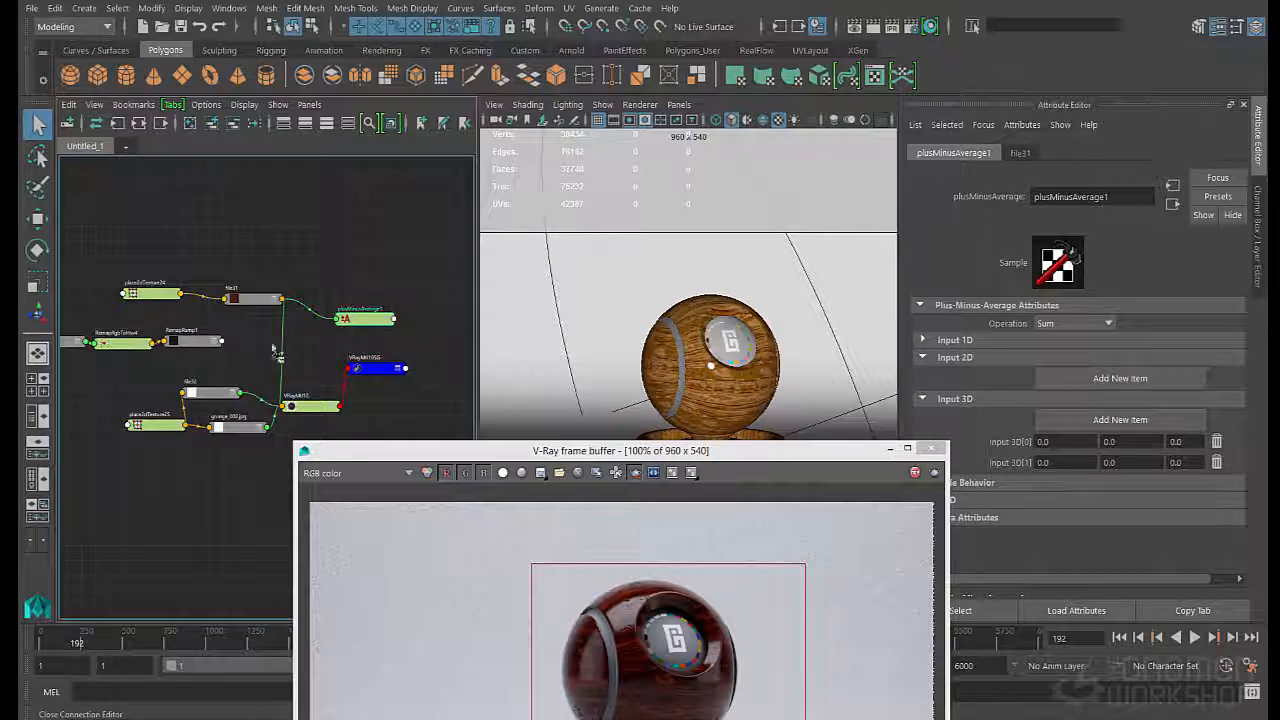
pyautogui.moveTo(272, 348); pyautogui.dragTo(1013, 462, button='middle')
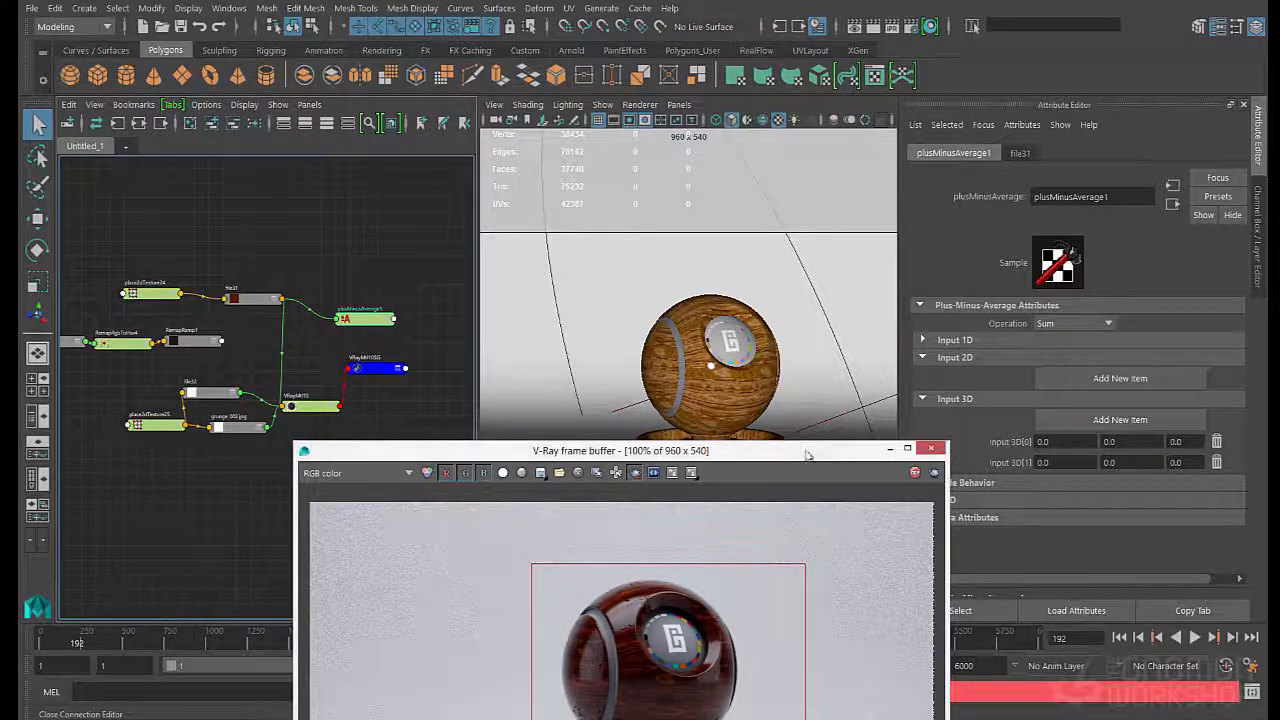
pyautogui.moveTo(808, 451); pyautogui.dragTo(770, 549)
pyautogui.moveTo(199, 345); pyautogui.dragTo(366, 322, button='middle')
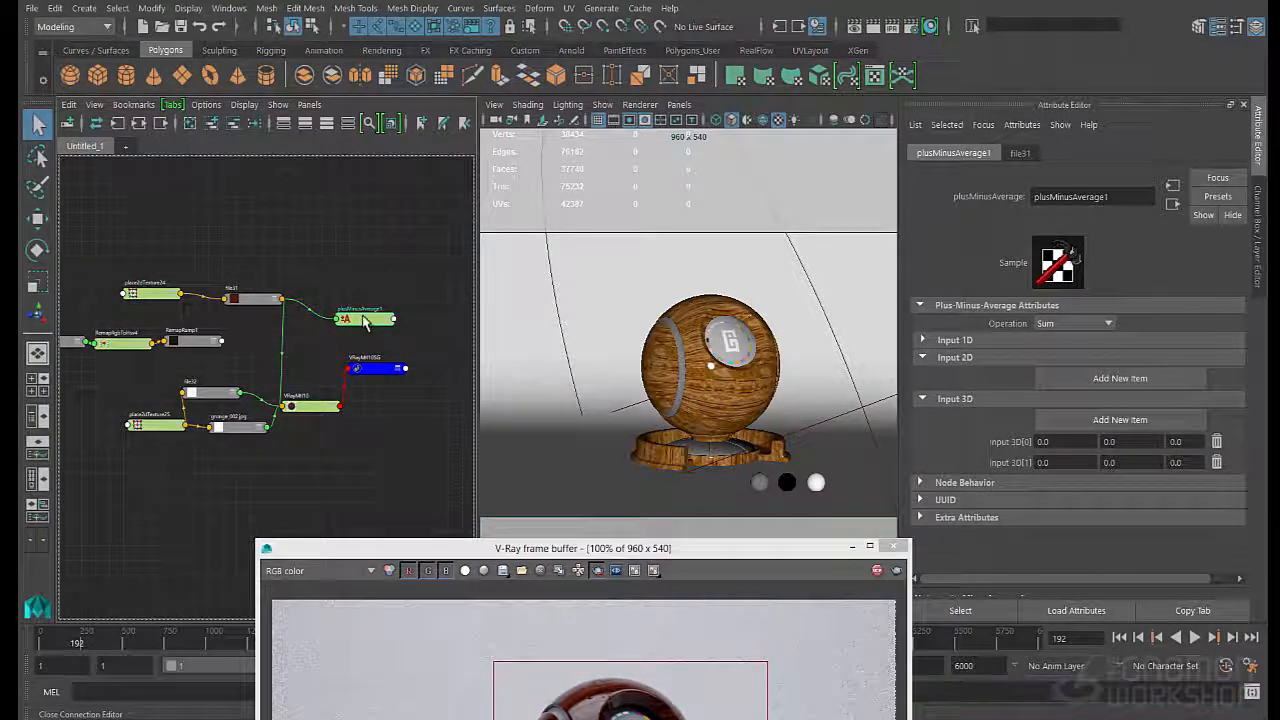
pyautogui.click(659, 437)
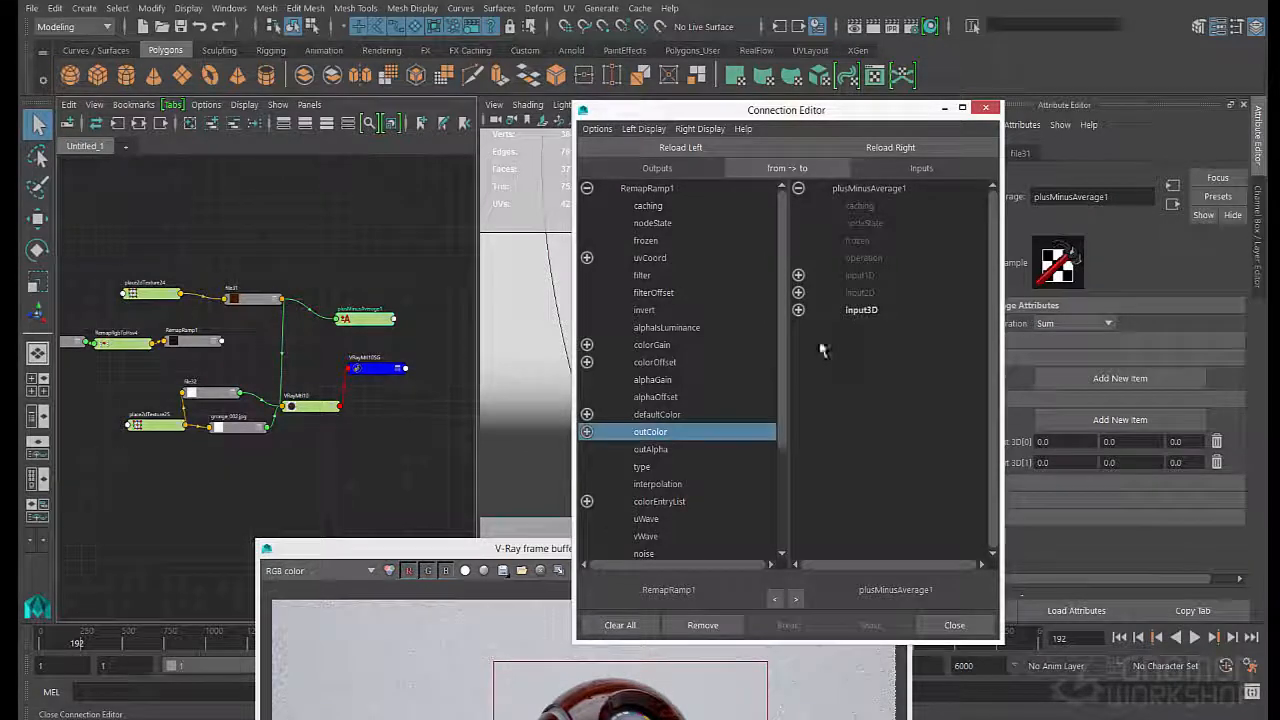
pyautogui.click(798, 310)
pyautogui.click(880, 345)
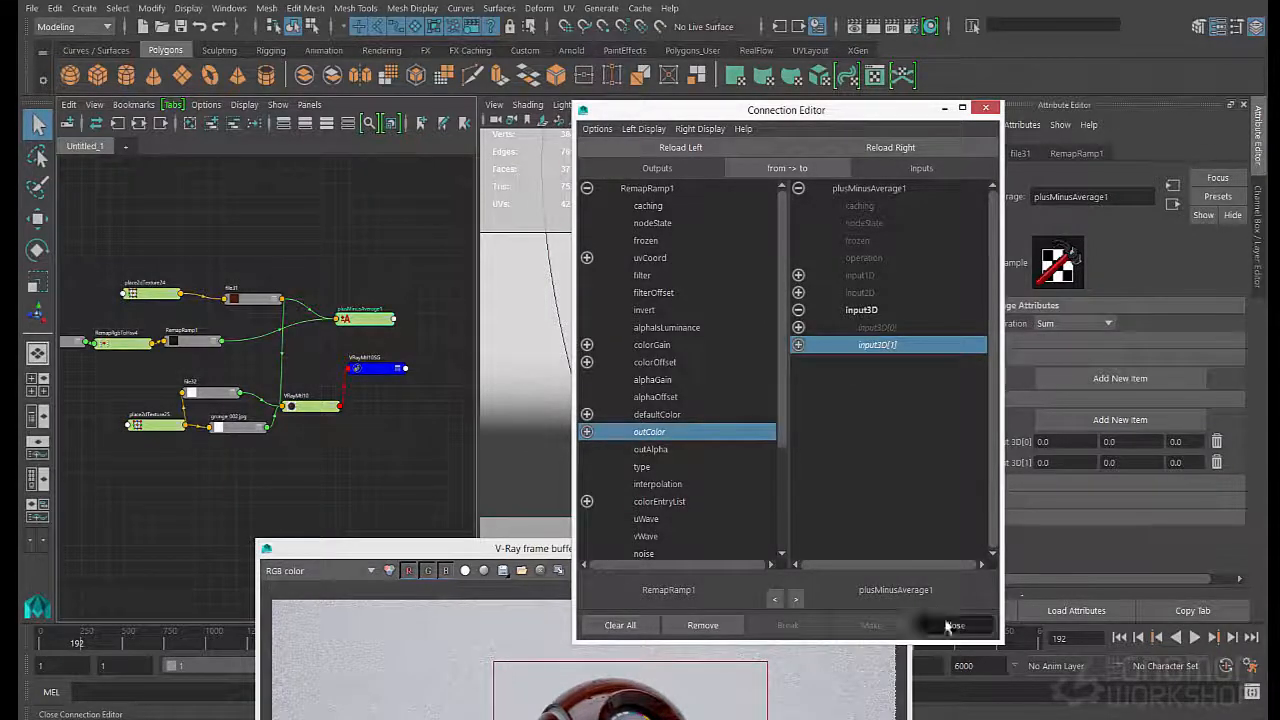
pyautogui.click(954, 625)
# - Connect the output3D of plusMinusAverage1 to the Diffuse Color of VRayMtl10 and check the updated render
pyautogui.click(373, 377)
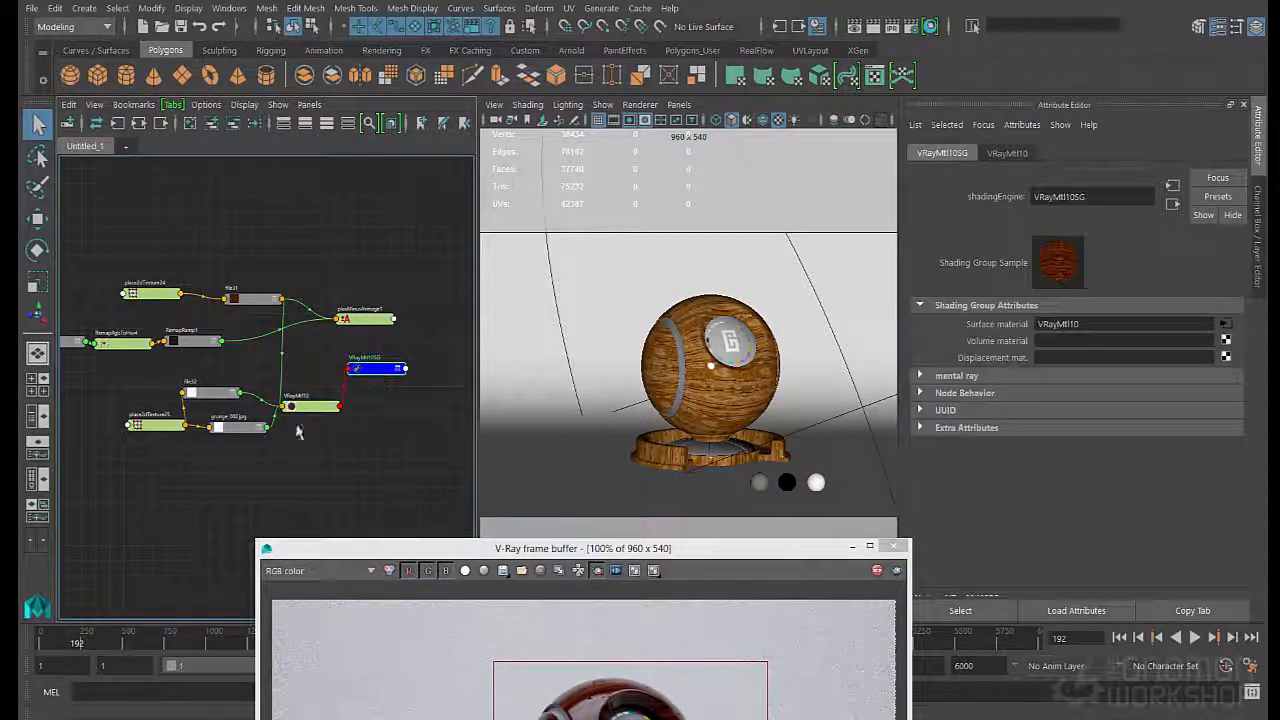
pyautogui.click(298, 405)
pyautogui.scroll(10, 1010, 402)
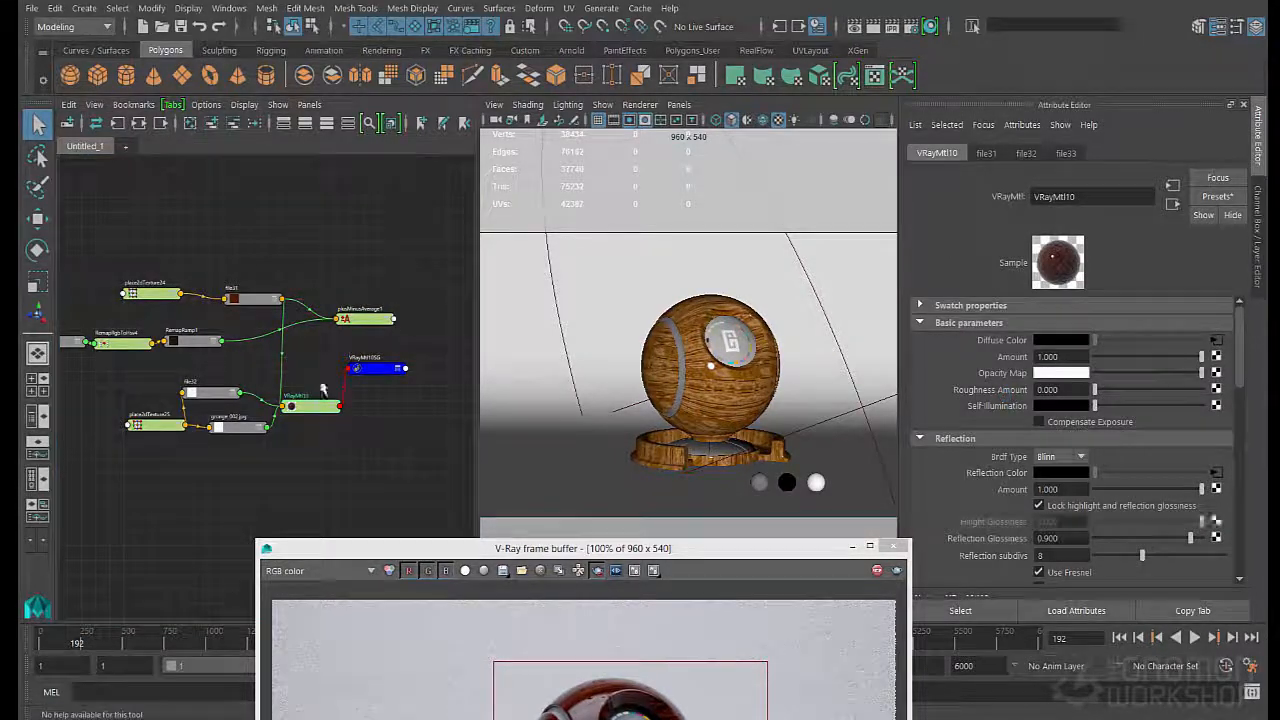
pyautogui.moveTo(370, 325); pyautogui.dragTo(996, 341, button='middle')
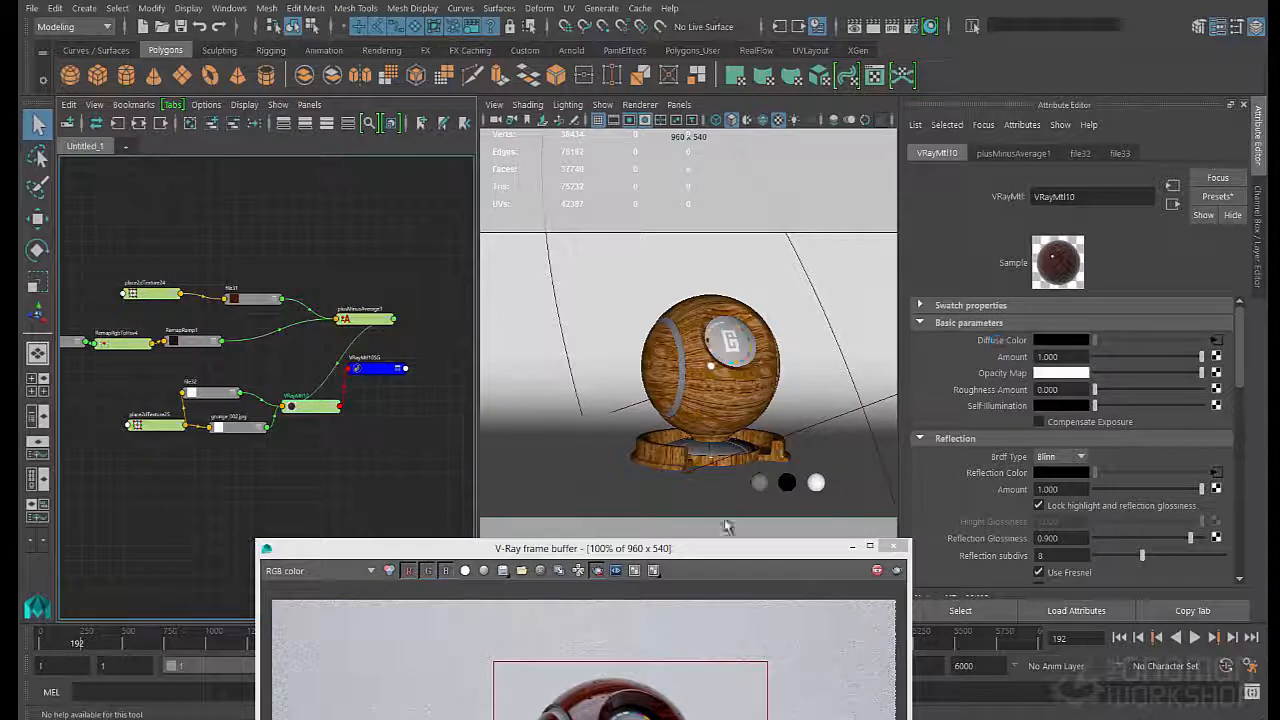
pyautogui.moveTo(704, 548); pyautogui.dragTo(706, 279)
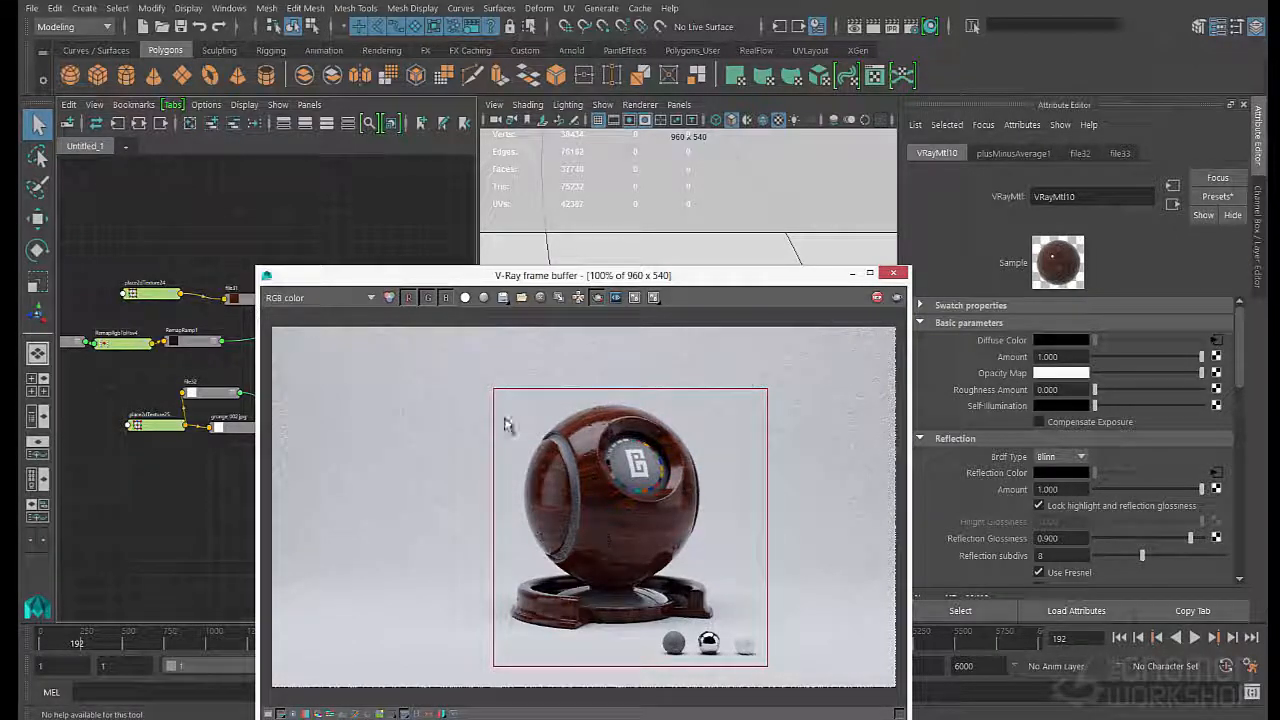
pyautogui.moveTo(445, 288); pyautogui.dragTo(527, 256)
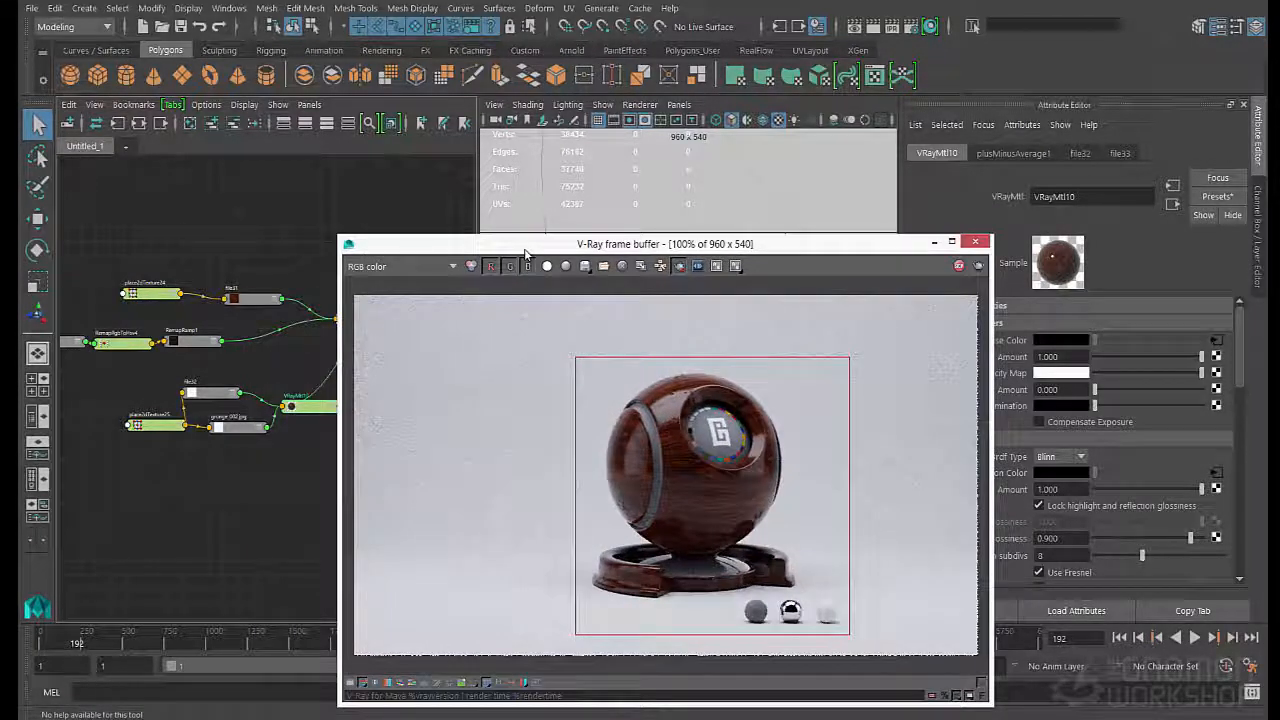
# - Adjust the brightness of RemapRamp1's end color, testing a light beige and settling on a dark brown, and inspect the render
pyautogui.moveTo(378, 248); pyautogui.dragTo(396, 342)
pyautogui.click(196, 342)
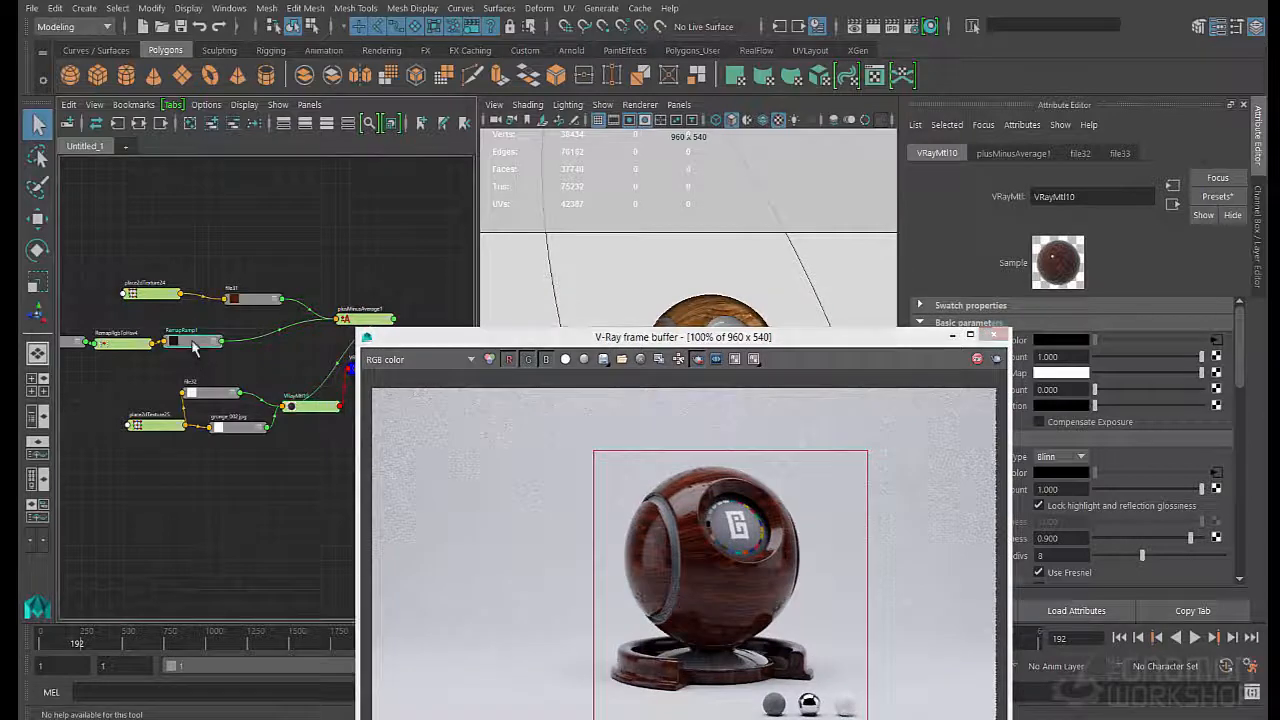
pyautogui.moveTo(1113, 446); pyautogui.dragTo(1148, 446)
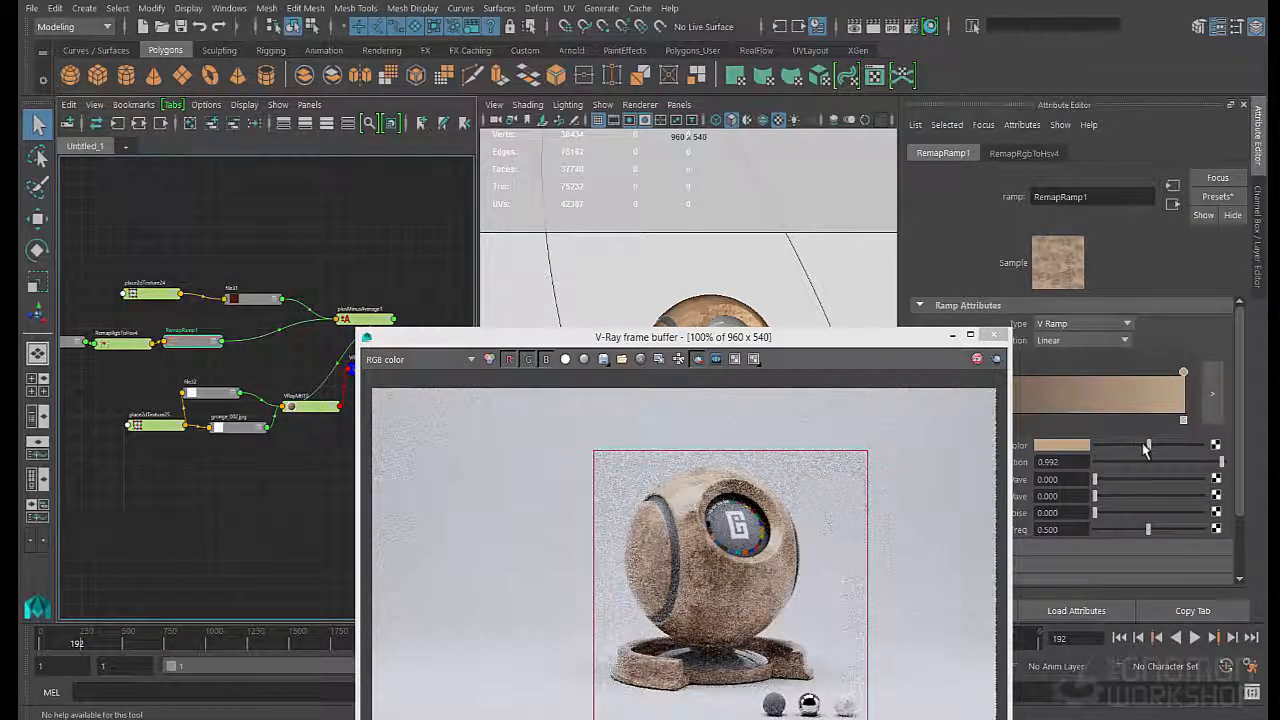
pyautogui.moveTo(1148, 446); pyautogui.dragTo(1102, 444)
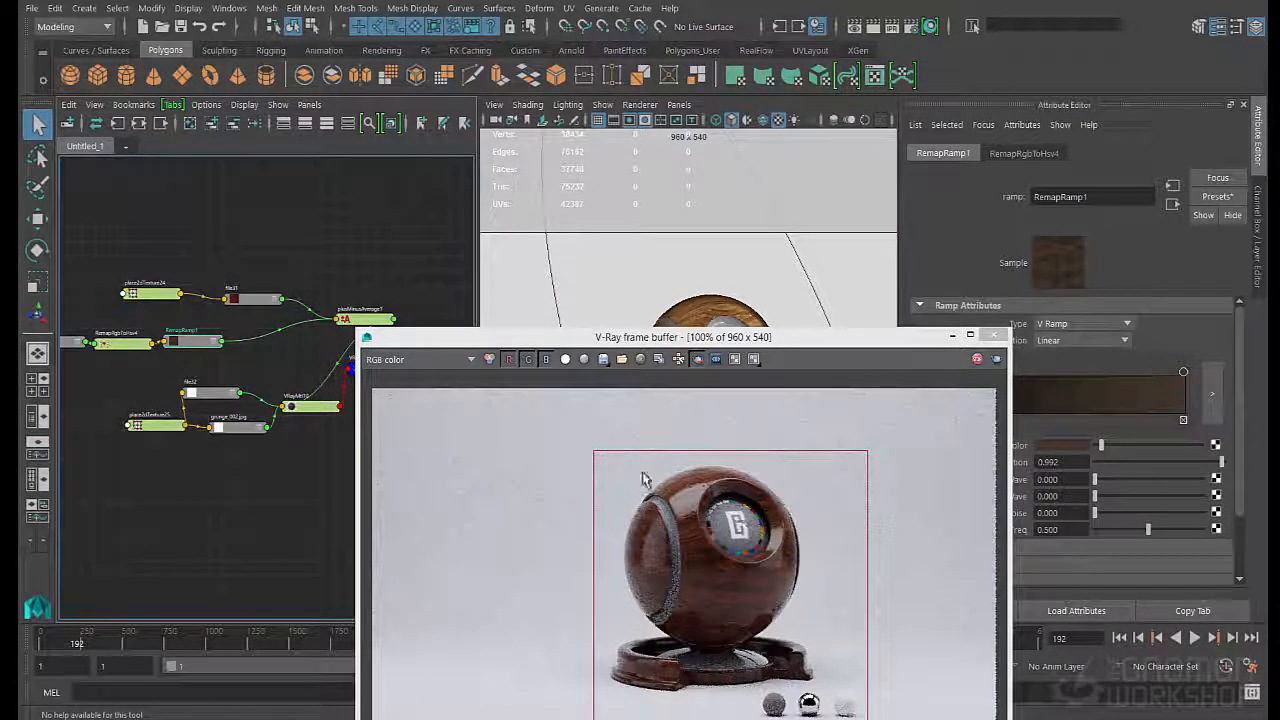
pyautogui.moveTo(641, 340); pyautogui.dragTo(612, 180)
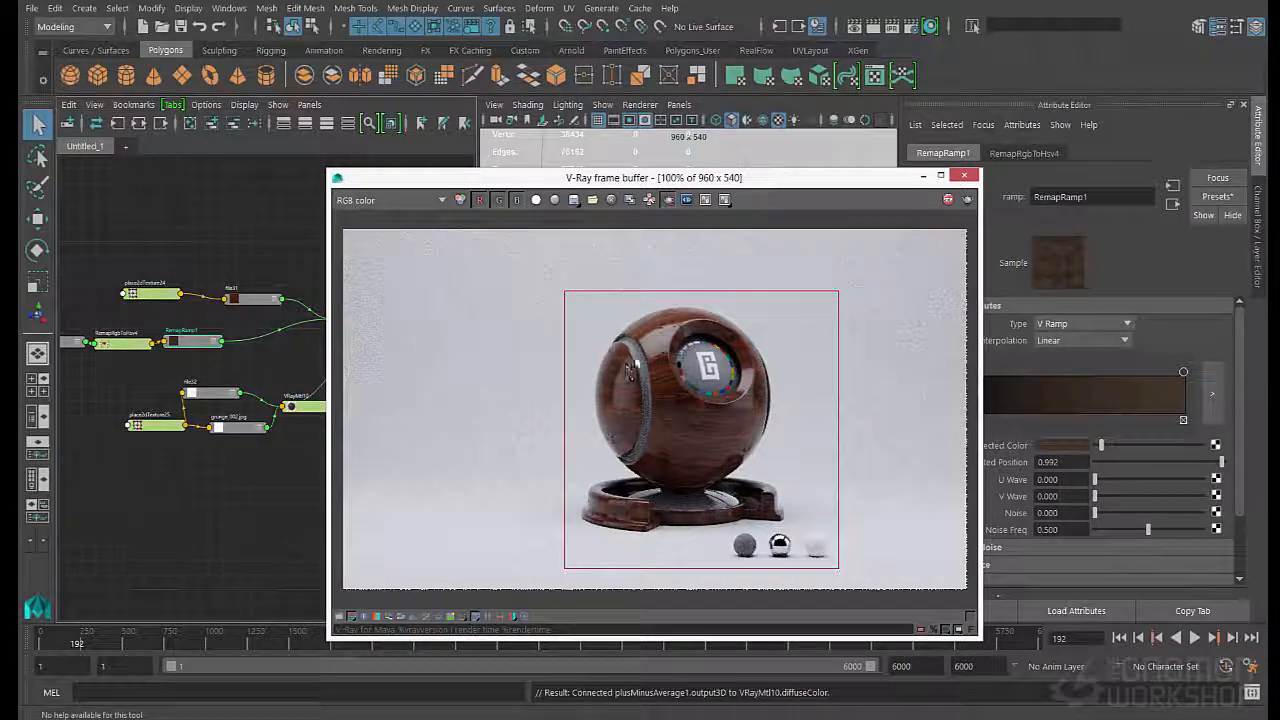
pyautogui.moveTo(372, 174); pyautogui.dragTo(468, 181)
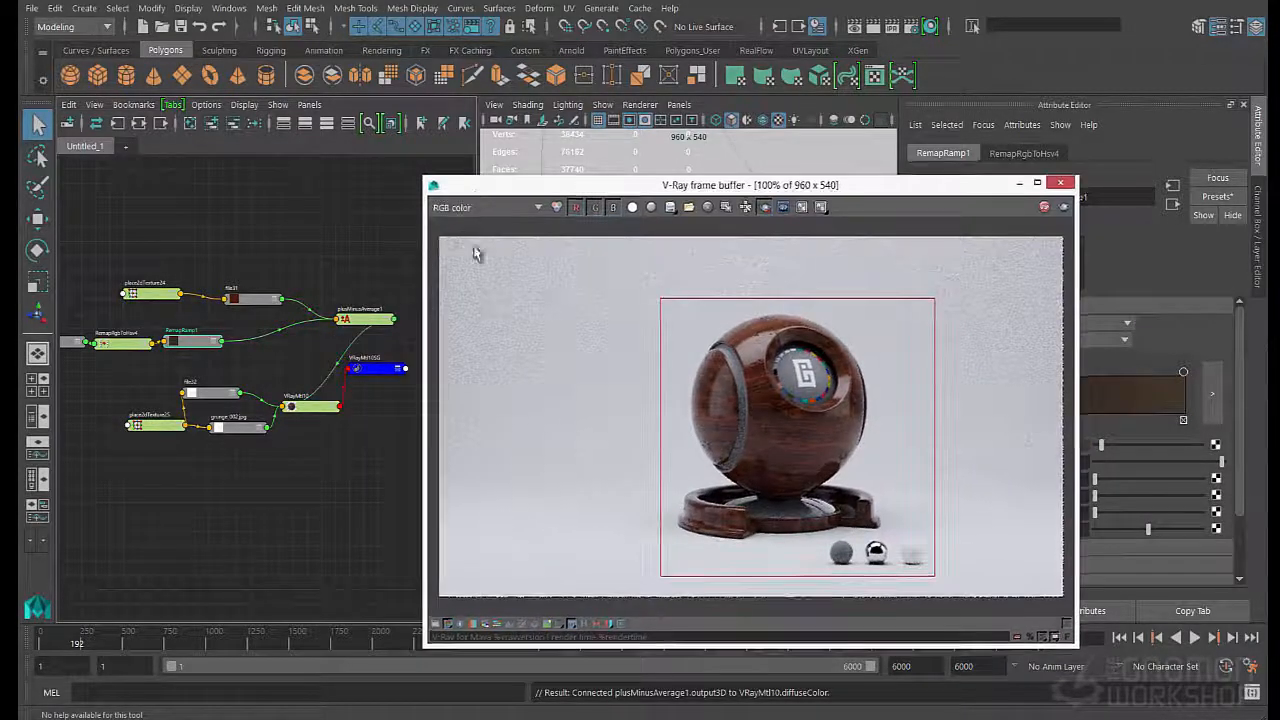
# - Spread out the shading network by repositioning RemapRamp1, place2dTexture25, the grunge file node and VRayMtl10
pyautogui.moveTo(200, 342); pyautogui.dragTo(227, 330)
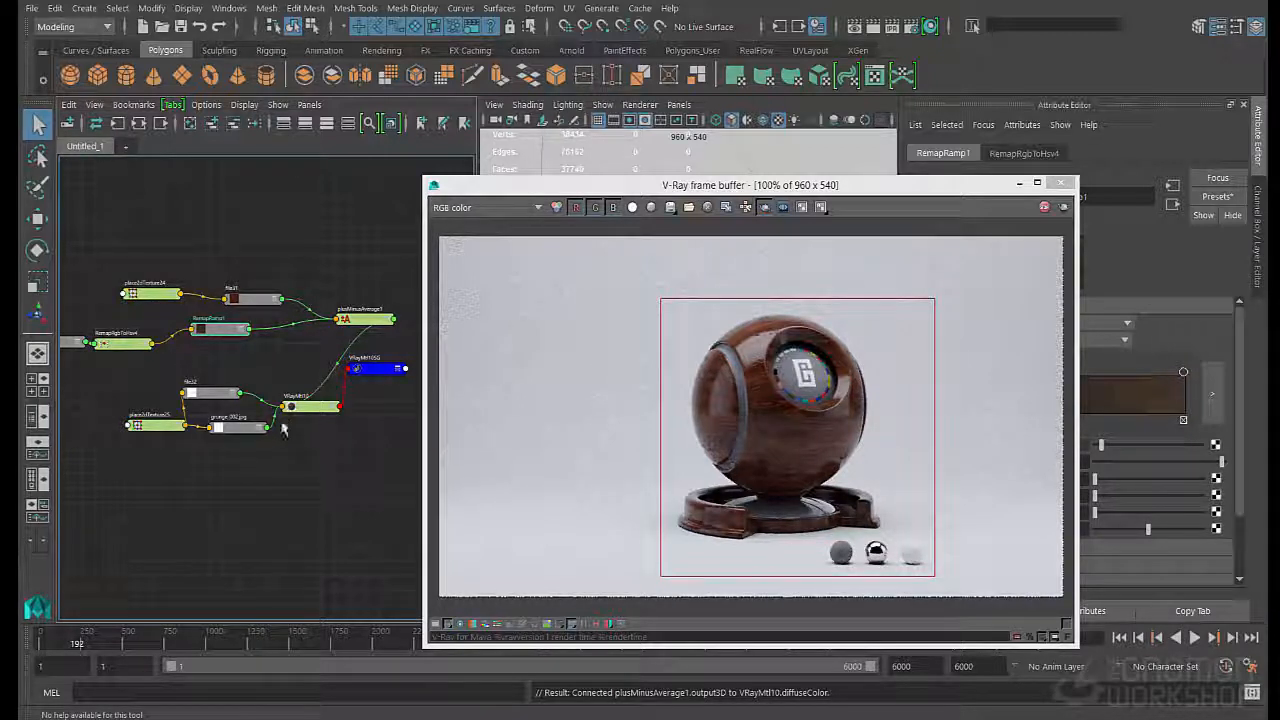
pyautogui.moveTo(162, 430); pyautogui.dragTo(118, 452)
pyautogui.moveTo(241, 428); pyautogui.dragTo(228, 450)
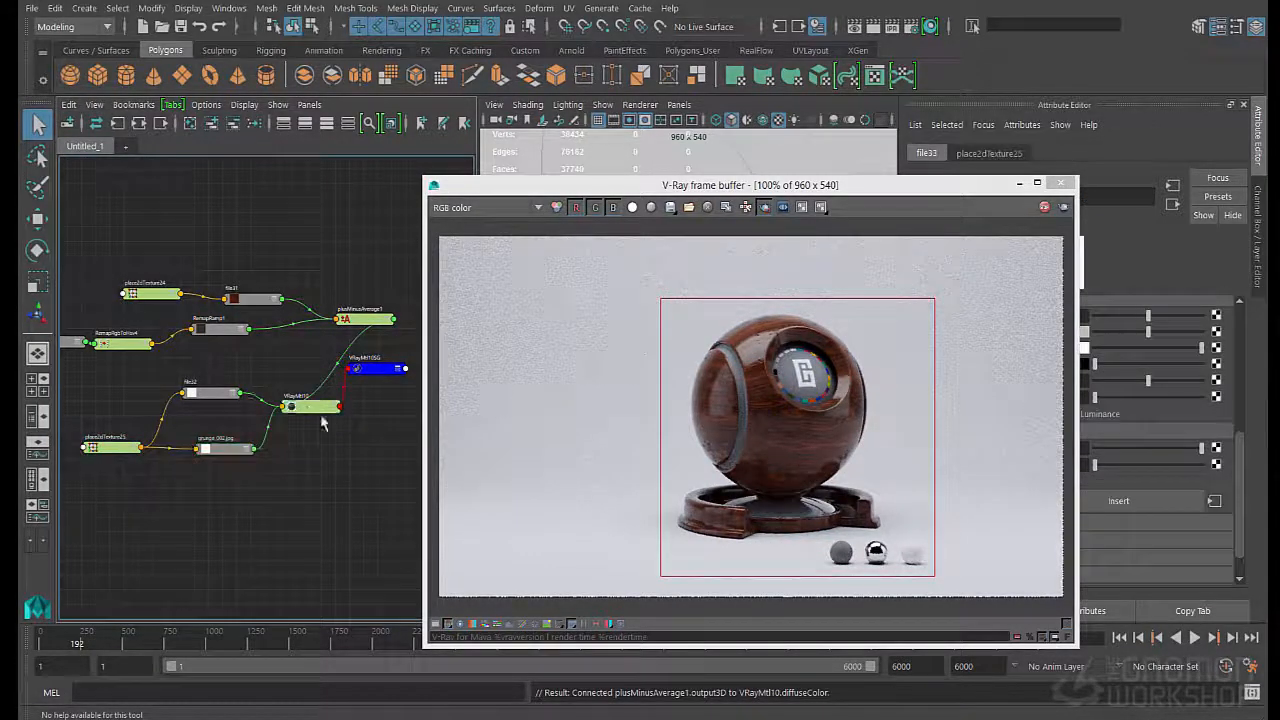
pyautogui.moveTo(322, 423); pyautogui.dragTo(350, 438)
# - Create a multiplyDivide node in the free space between file32 and the VRayMtl10 shading group
pyautogui.click(277, 374)
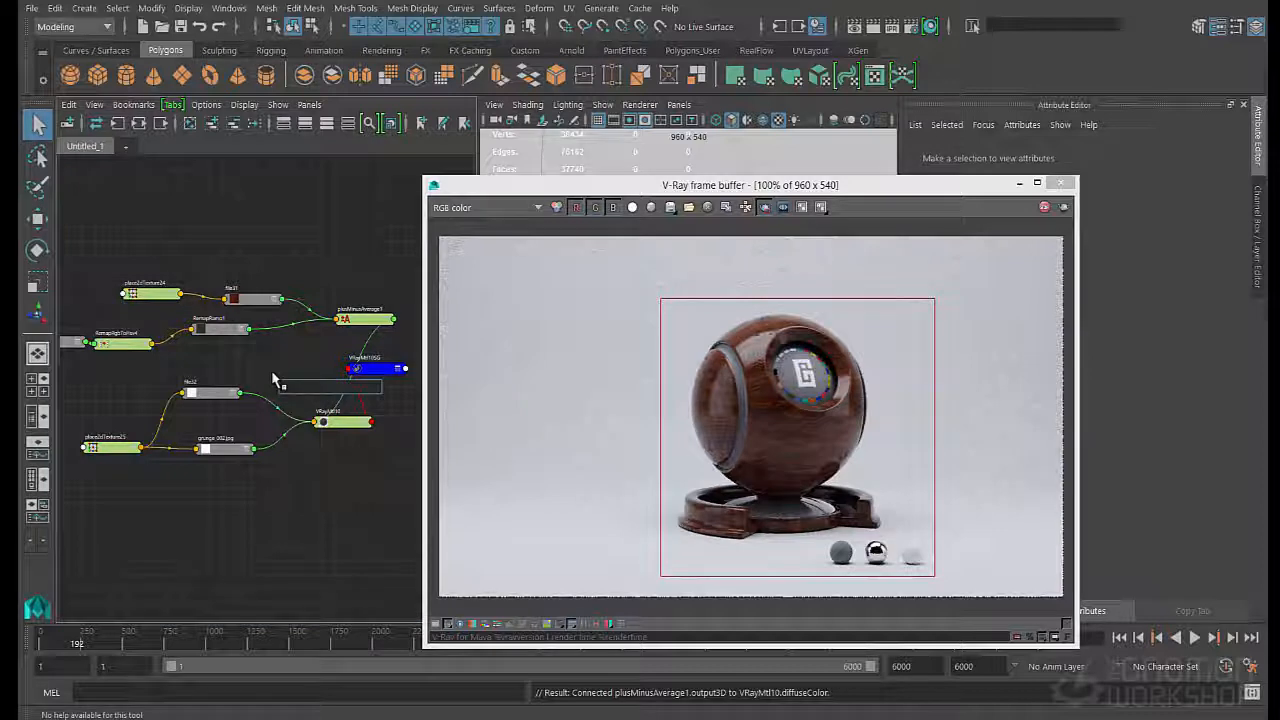
pyautogui.write('mul')
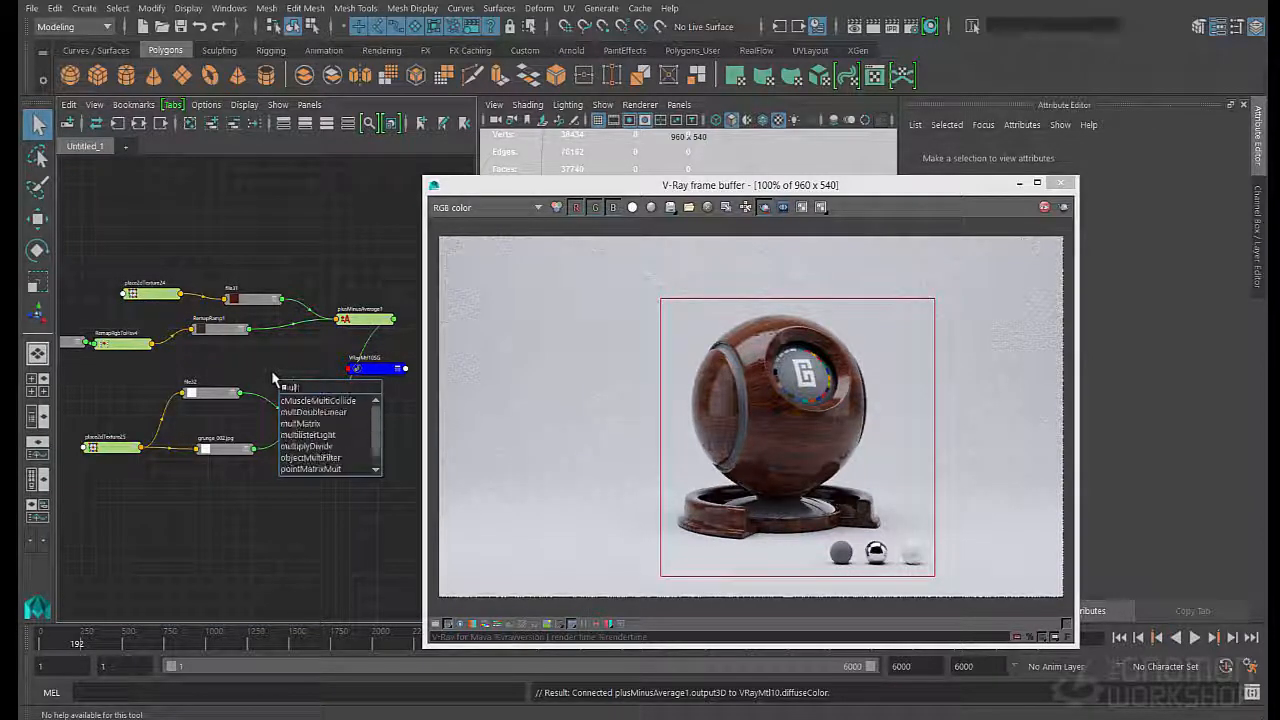
pyautogui.press('Down')
pyautogui.press('Down')
pyautogui.press('Down')
pyautogui.press('Down')
pyautogui.press('Down')
pyautogui.press('Return')
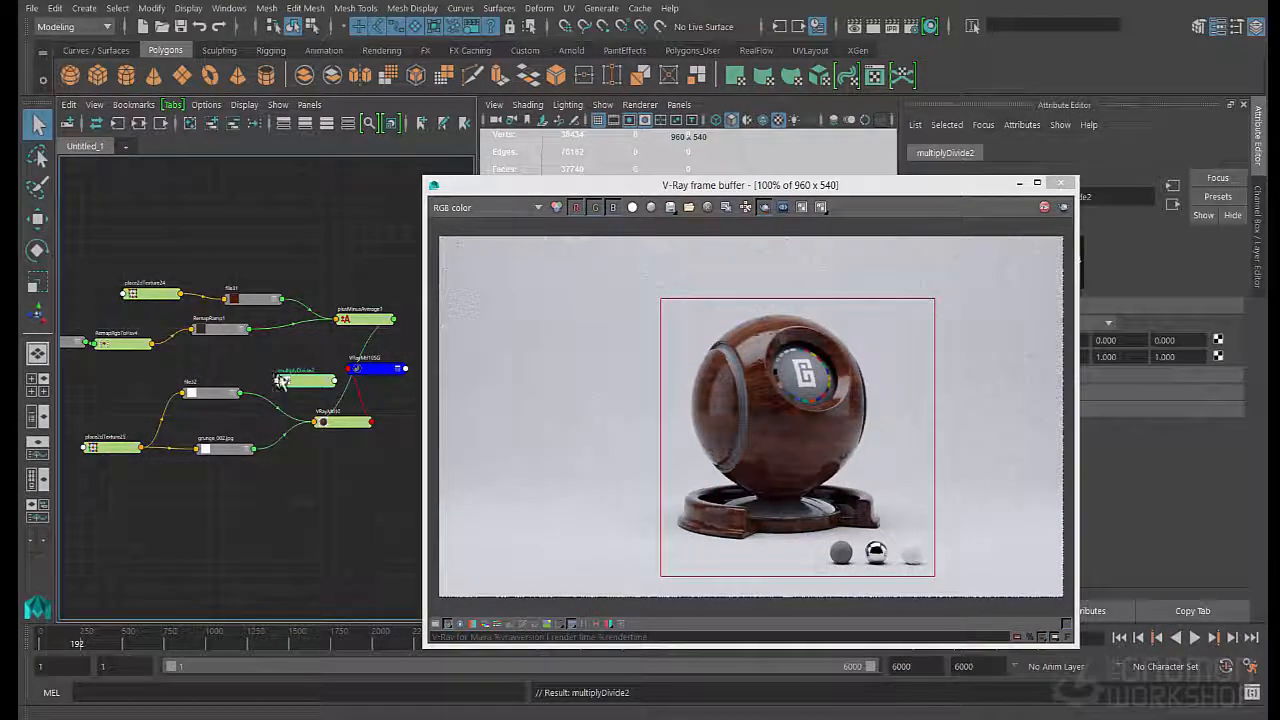
# - Duplicate RemapRamp1 using Duplicate Special with Duplicate input connections enabled
pyautogui.moveTo(698, 185); pyautogui.dragTo(681, 275)
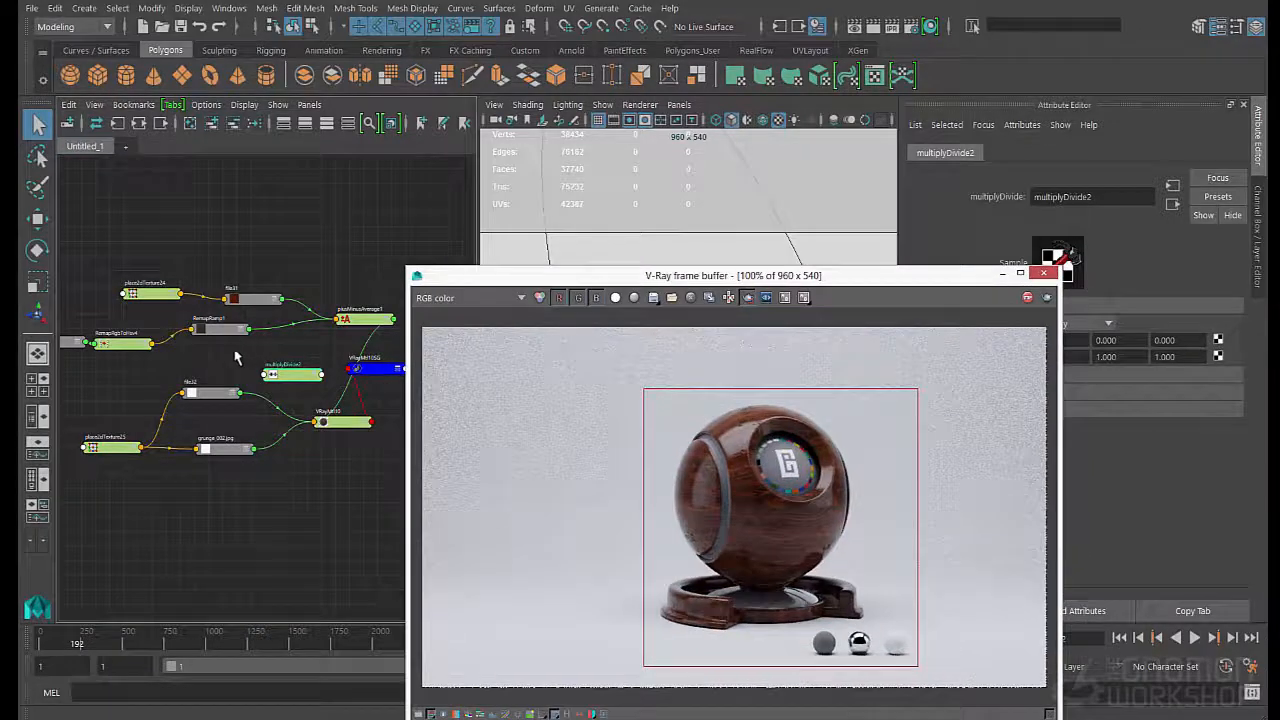
pyautogui.click(220, 333)
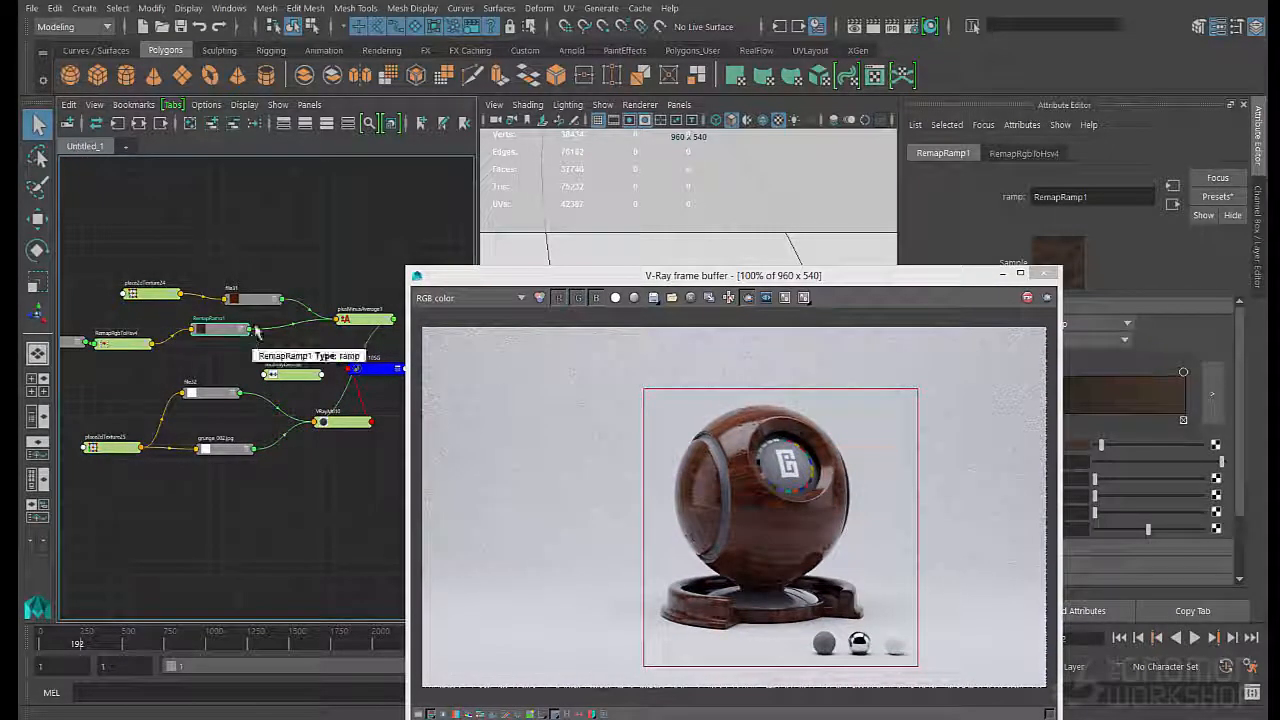
pyautogui.click(58, 9)
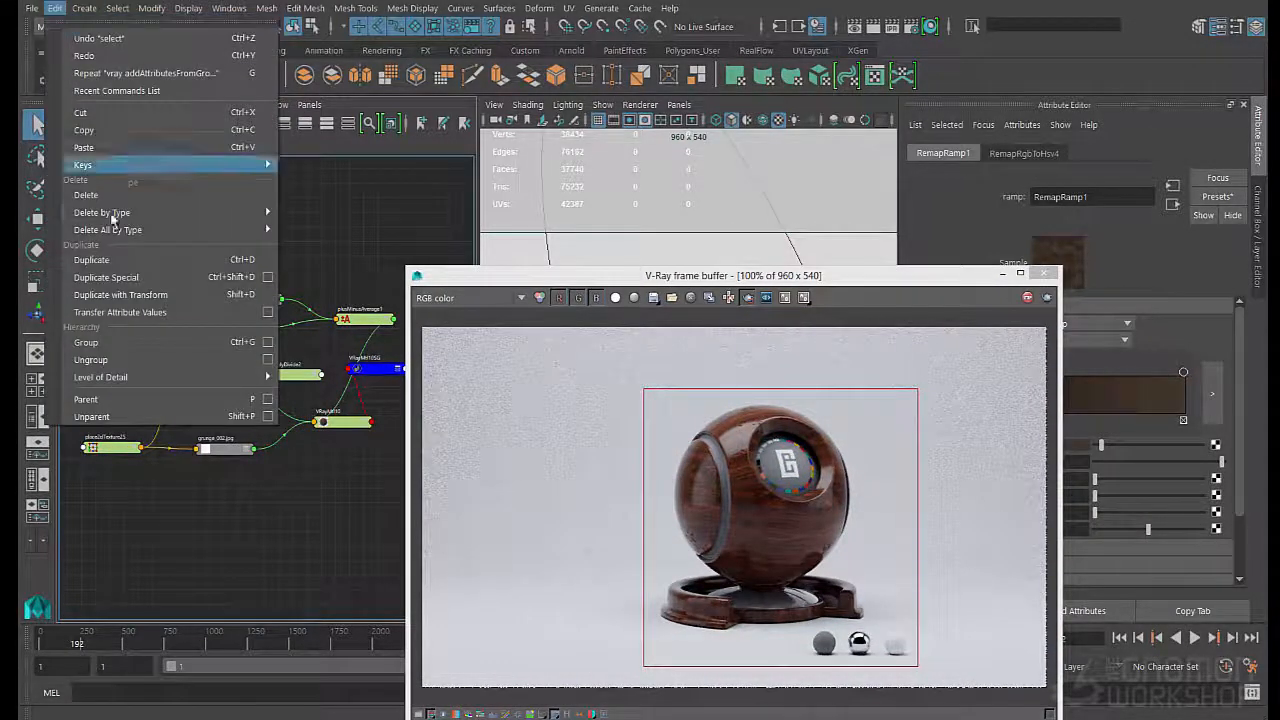
pyautogui.click(268, 284)
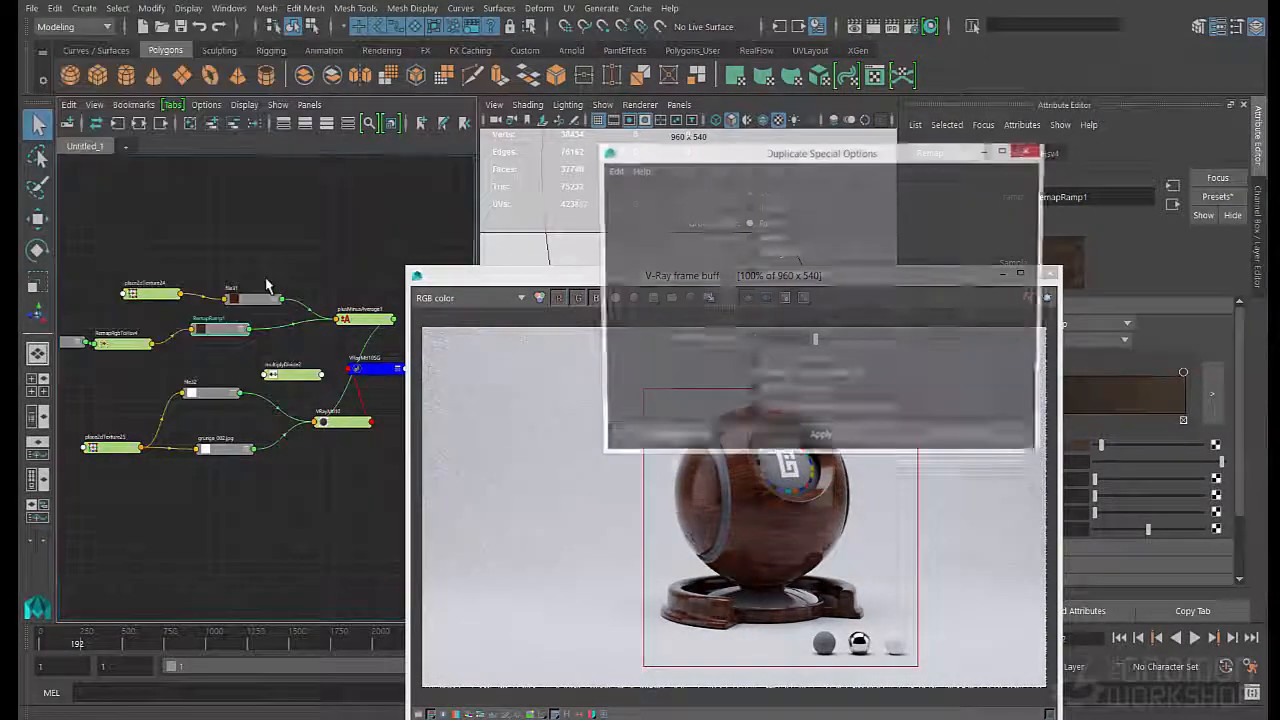
pyautogui.click(753, 376)
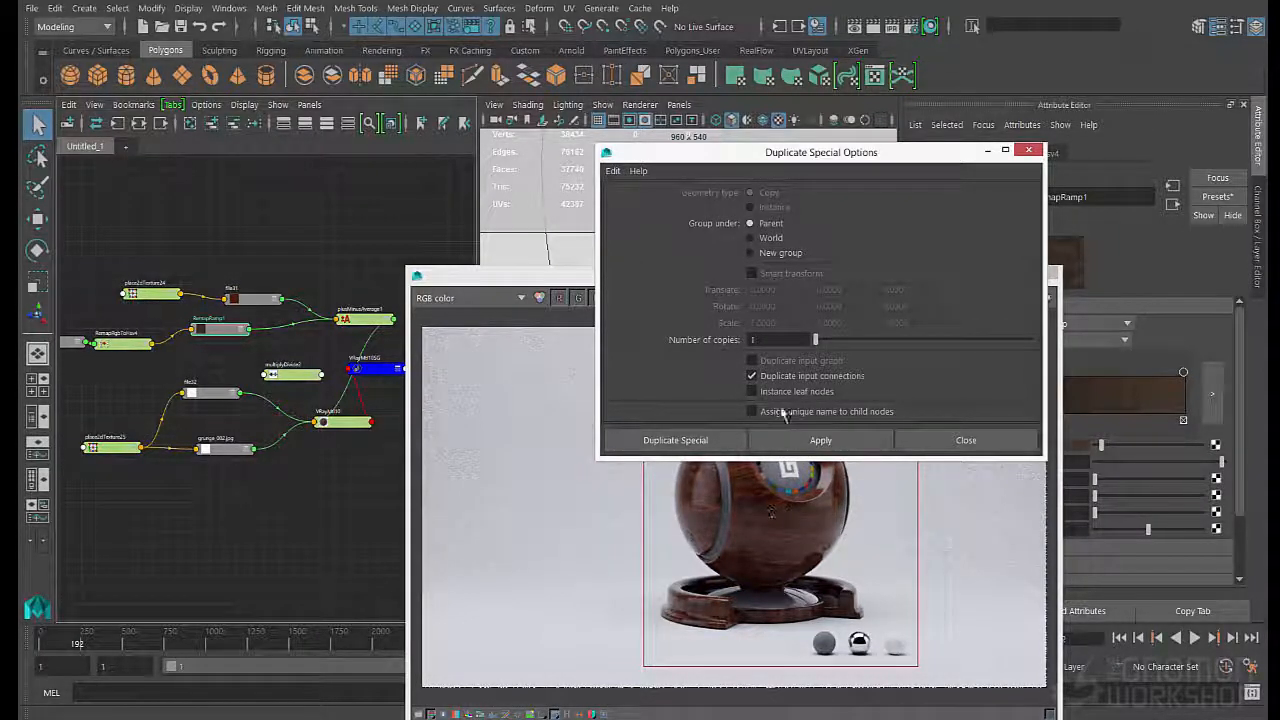
pyautogui.click(686, 441)
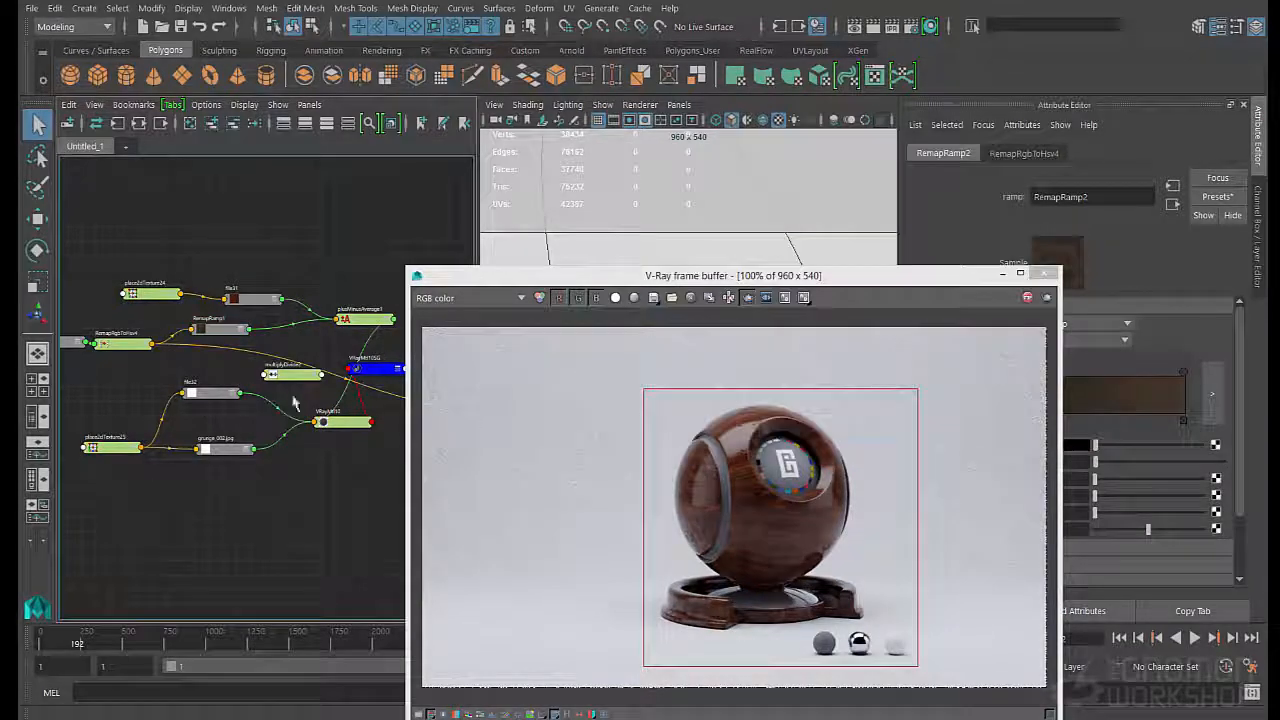
# - Place the duplicated ramp node directly below RemapRamp1 in the shading network
pyautogui.moveTo(520, 270); pyautogui.dragTo(632, 150)
pyautogui.keyDown('alt'); pyautogui.moveTo(354, 384); pyautogui.dragTo(430, 403, button='right'); pyautogui.keyUp('alt')
pyautogui.moveTo(446, 409); pyautogui.dragTo(132, 361)
pyautogui.keyDown('alt'); pyautogui.moveTo(132, 361); pyautogui.dragTo(178, 364, button='middle'); pyautogui.keyUp('alt')
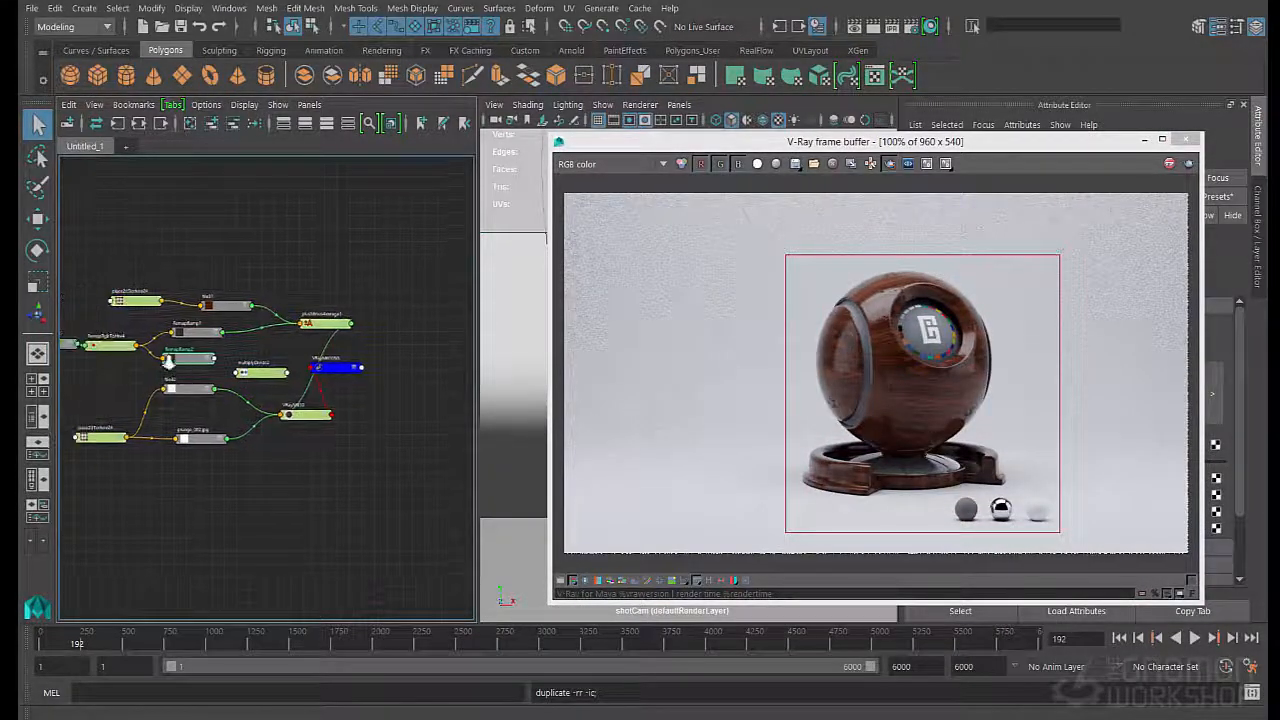
pyautogui.scroll(1, 178, 364)
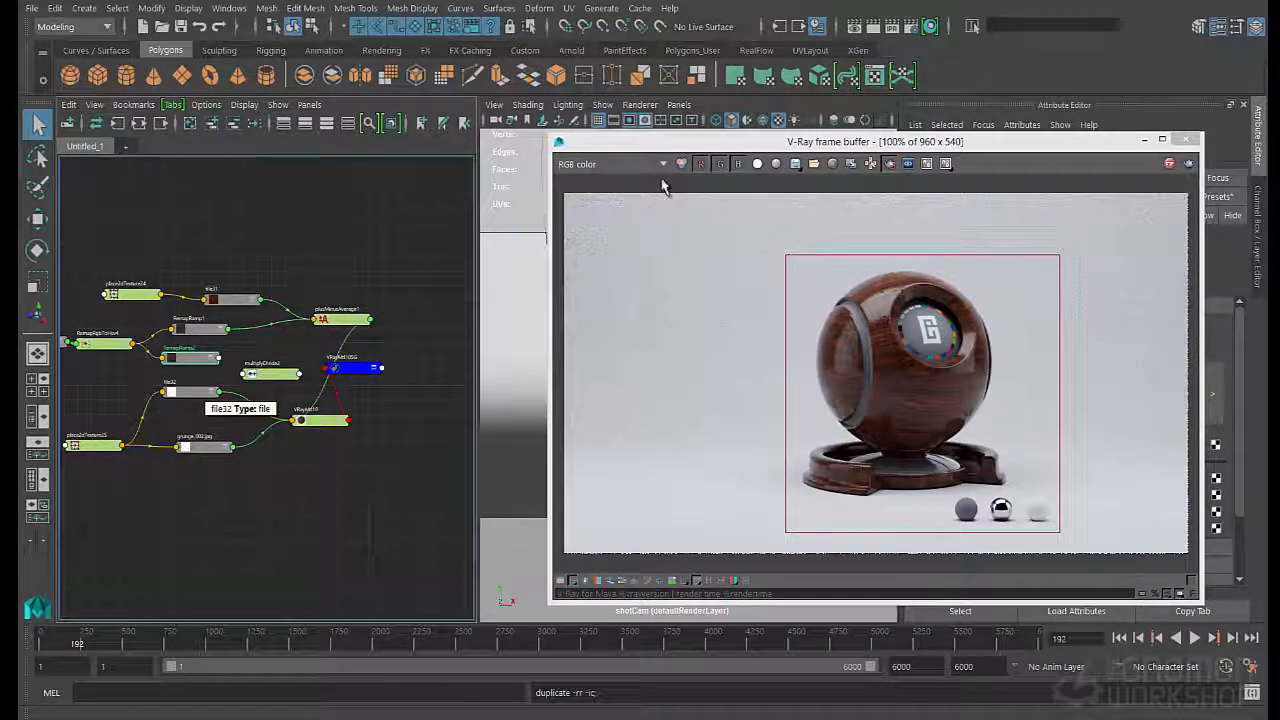
# - Set the color at position 0.000 of RemapRamp2 to white
pyautogui.moveTo(669, 146); pyautogui.dragTo(546, 415)
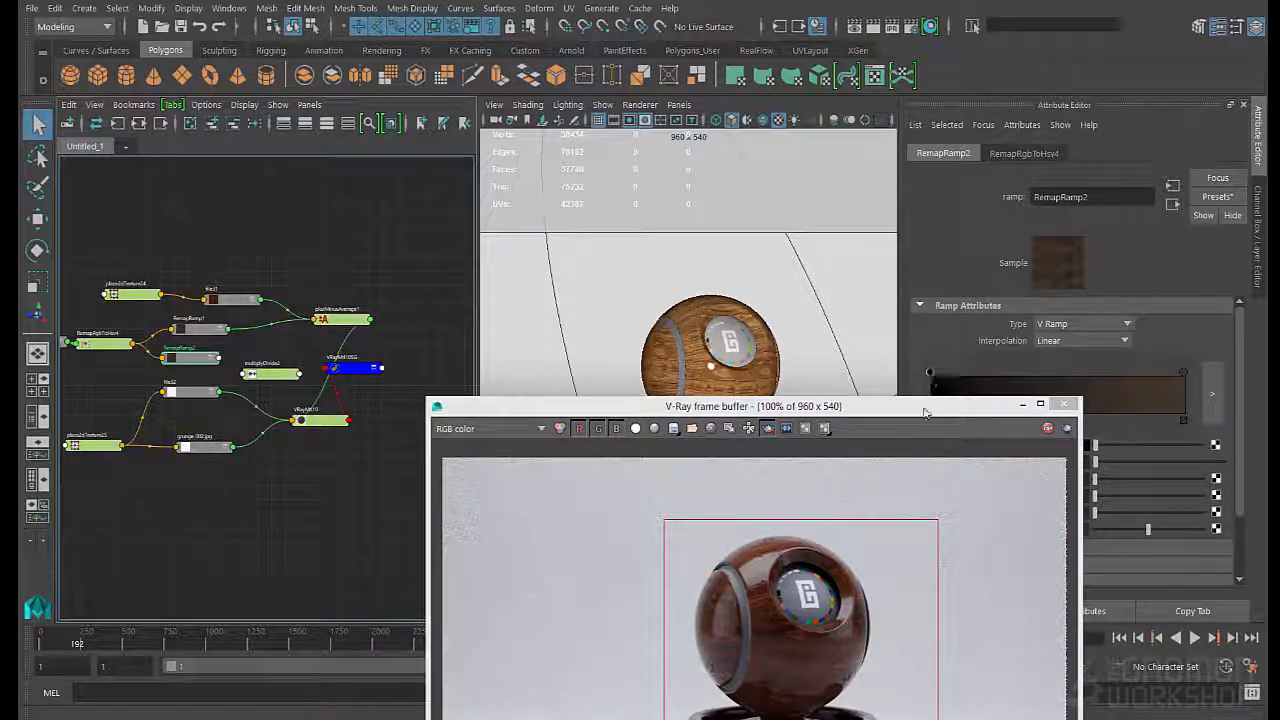
pyautogui.moveTo(925, 412); pyautogui.dragTo(751, 463)
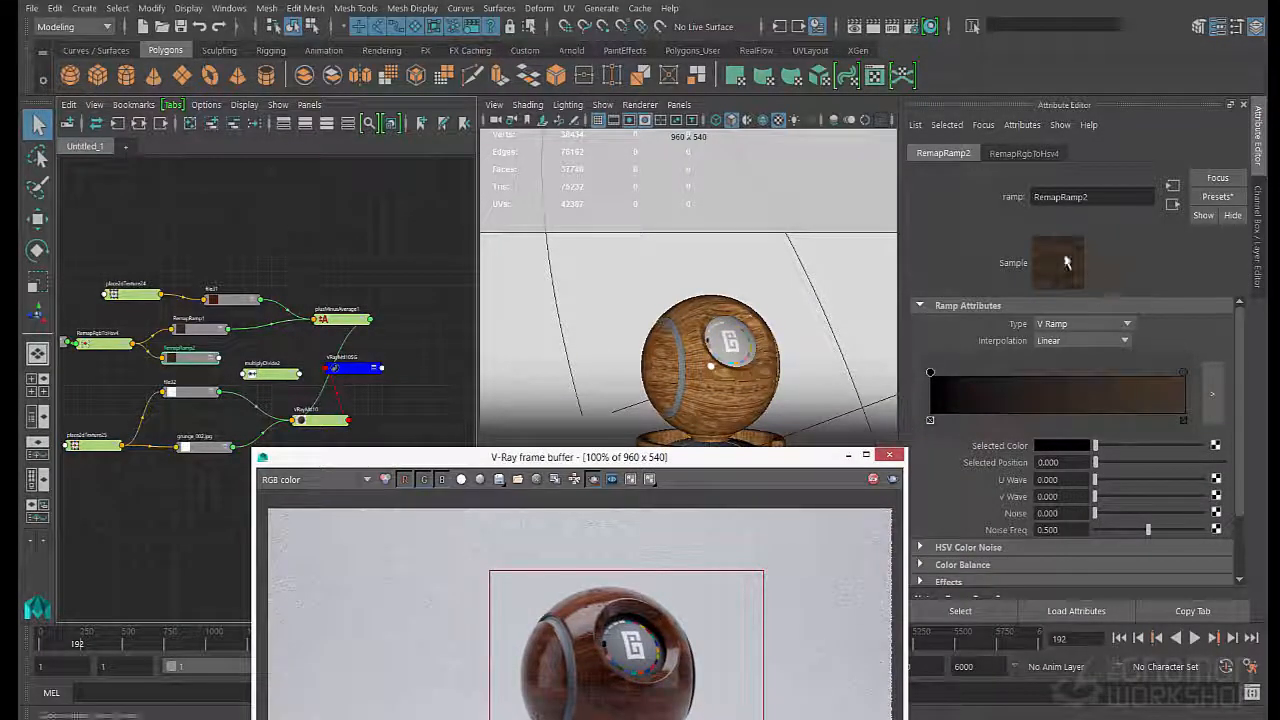
pyautogui.click(1062, 446)
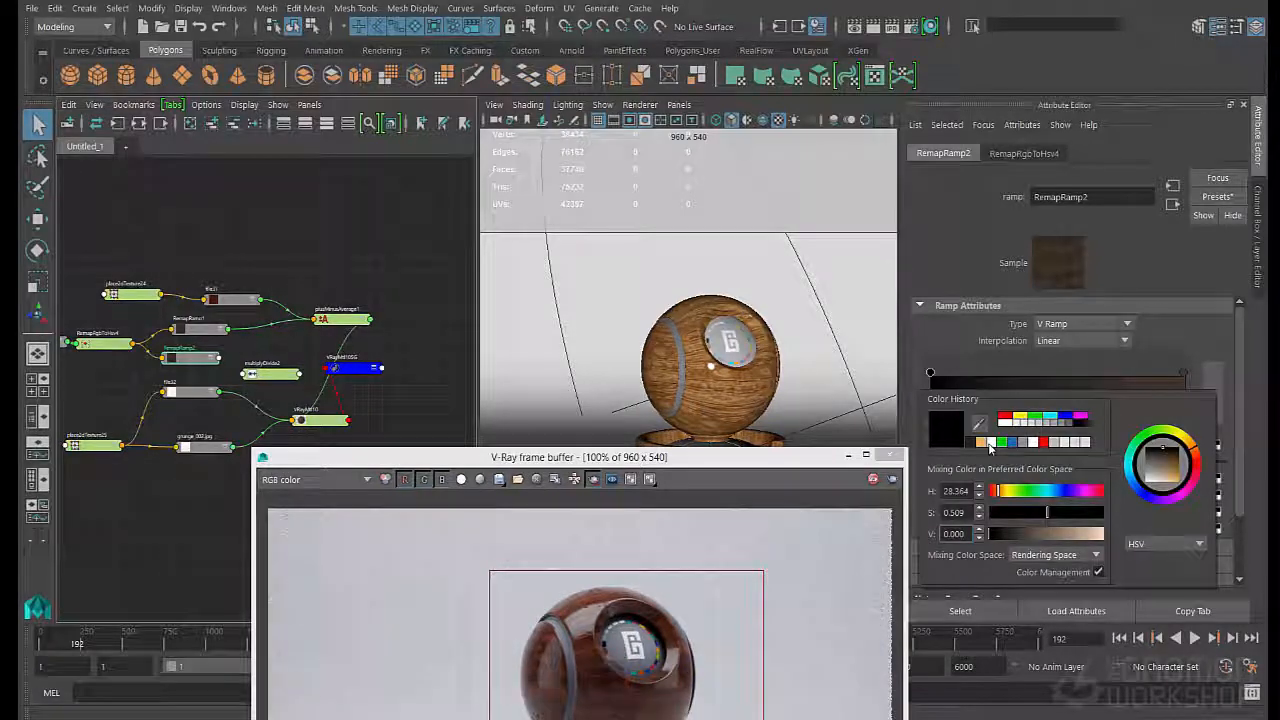
pyautogui.click(994, 442)
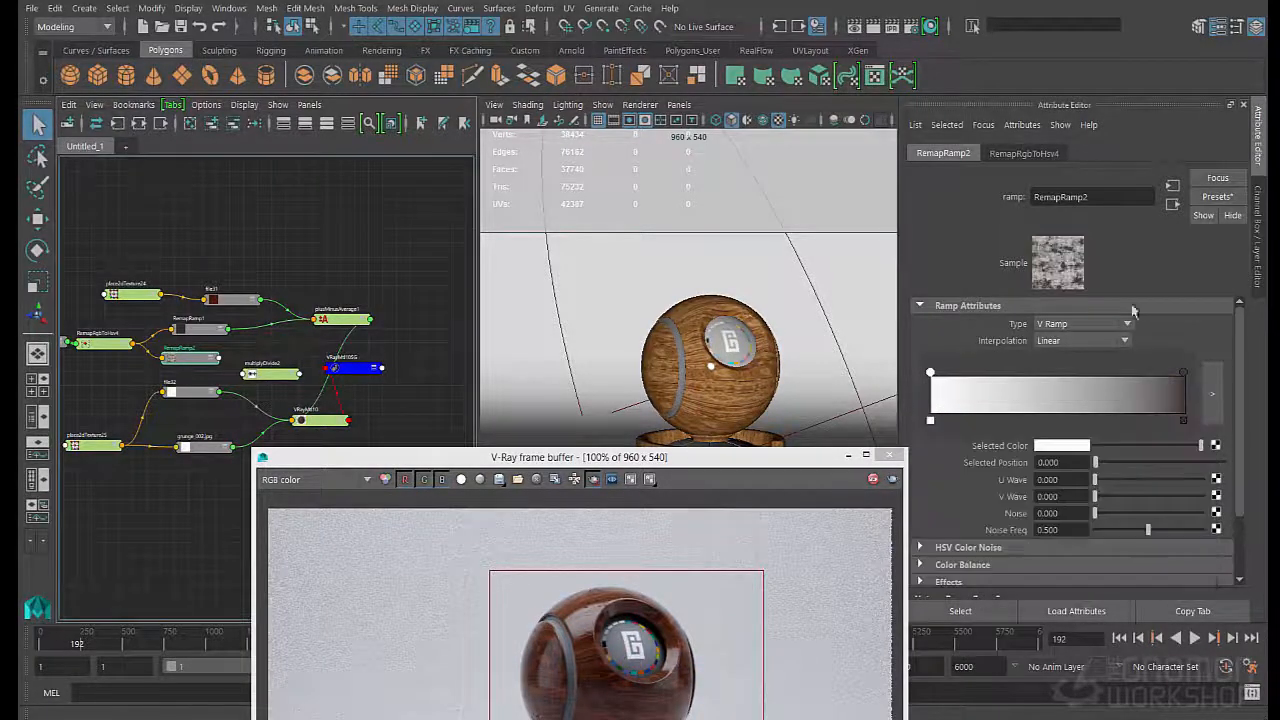
# - Brighten and desaturate RemapRamp2's color at position 0.992 to a near-white tone
pyautogui.click(1183, 374)
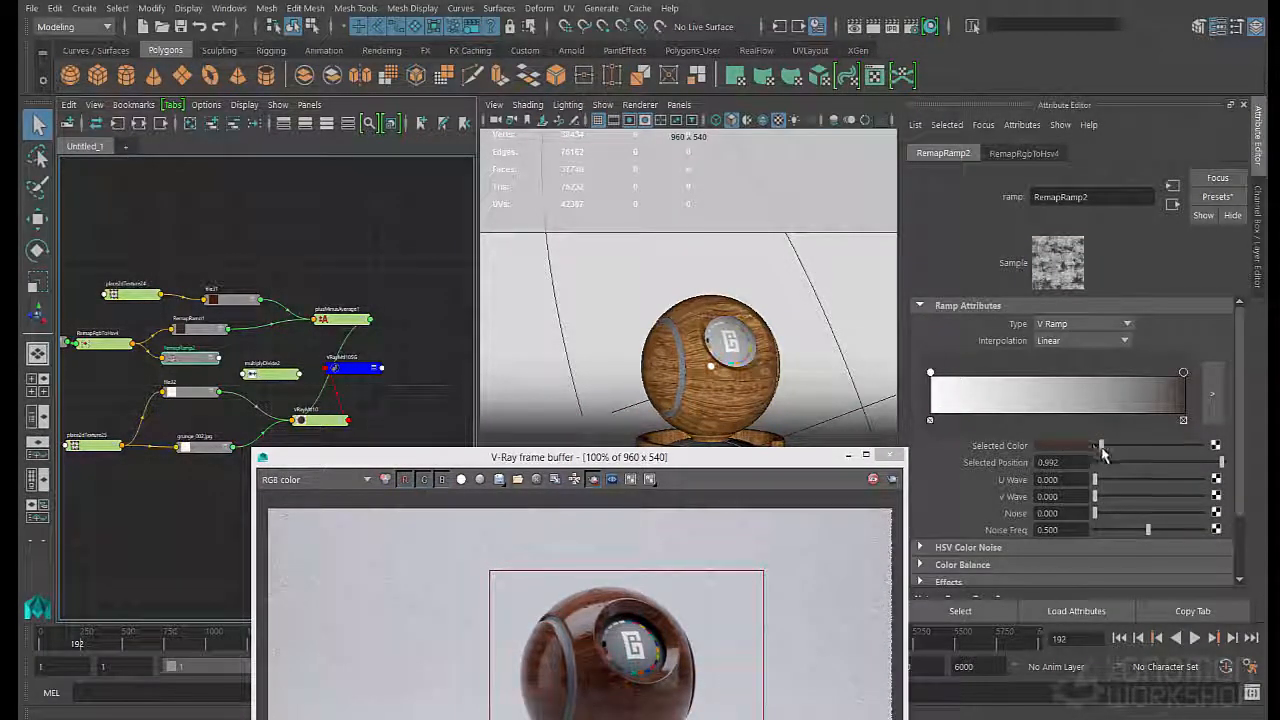
pyautogui.moveTo(1113, 447); pyautogui.dragTo(1190, 452)
pyautogui.click(1062, 448)
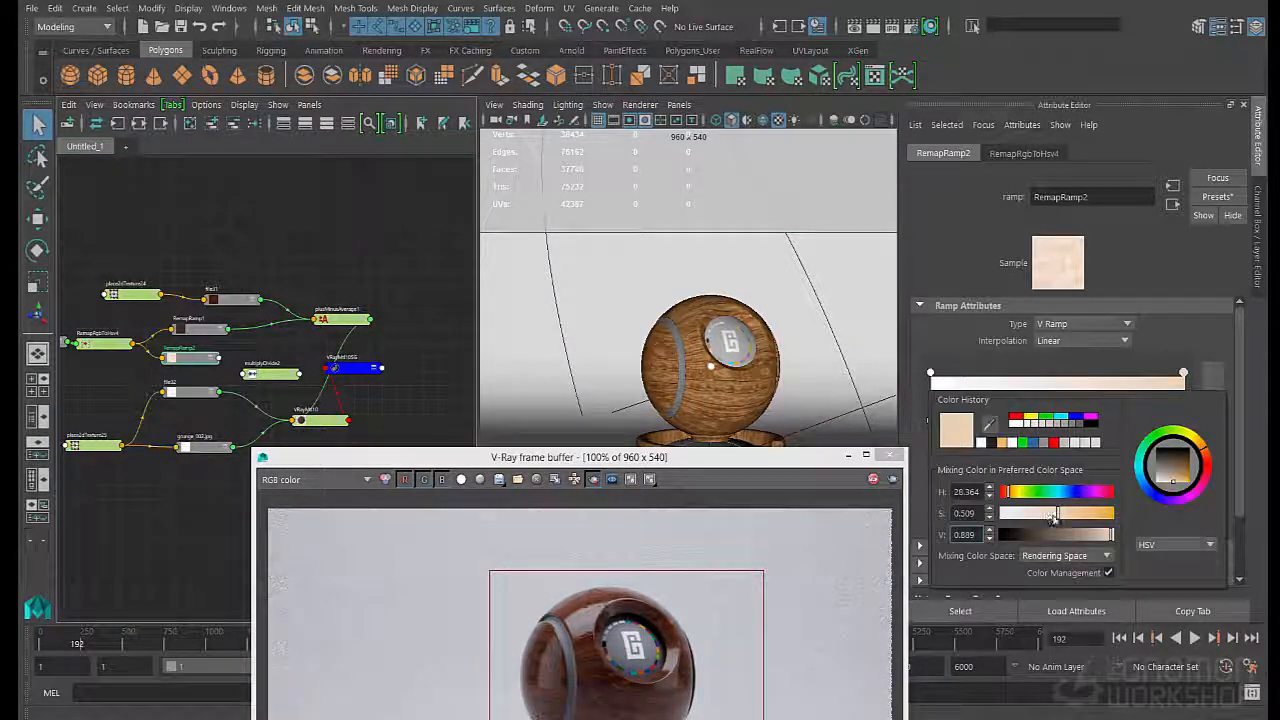
pyautogui.moveTo(1053, 516); pyautogui.dragTo(1019, 525)
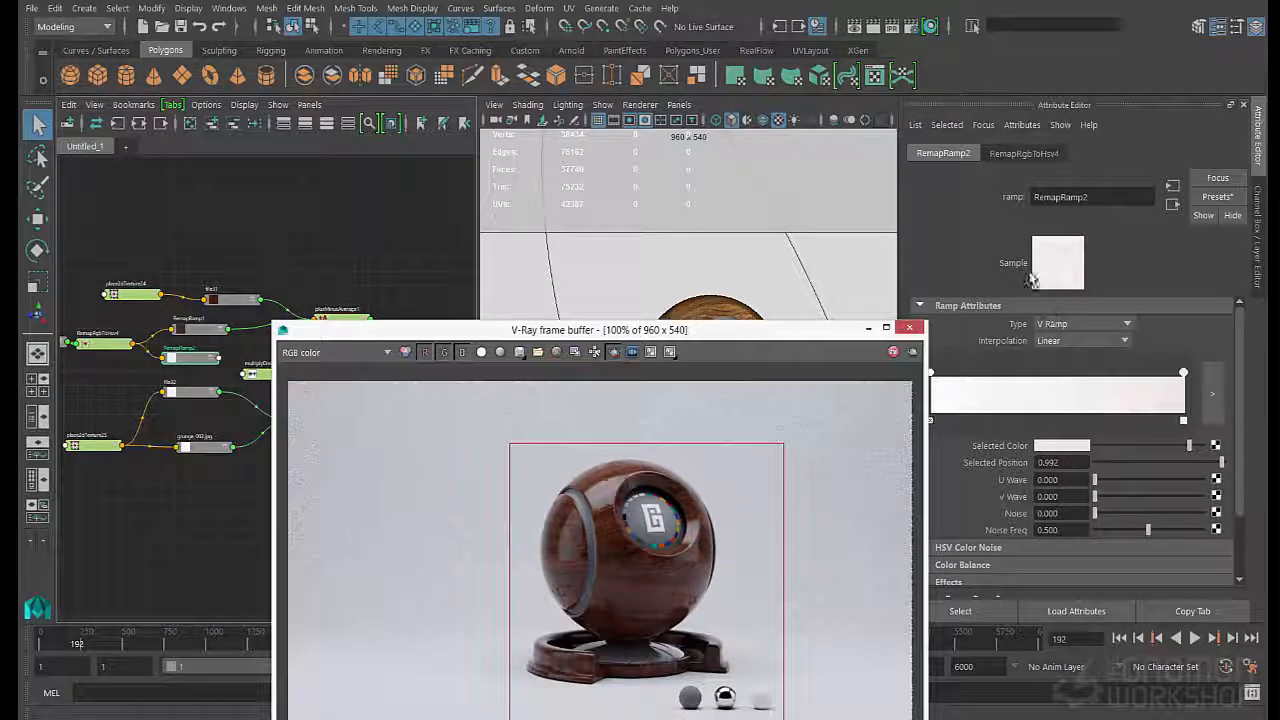
# - Narrow the V-Ray frame buffer and place it over the viewport, clear of the shading network and the attributes
pyautogui.moveTo(298, 331); pyautogui.dragTo(385, 283)
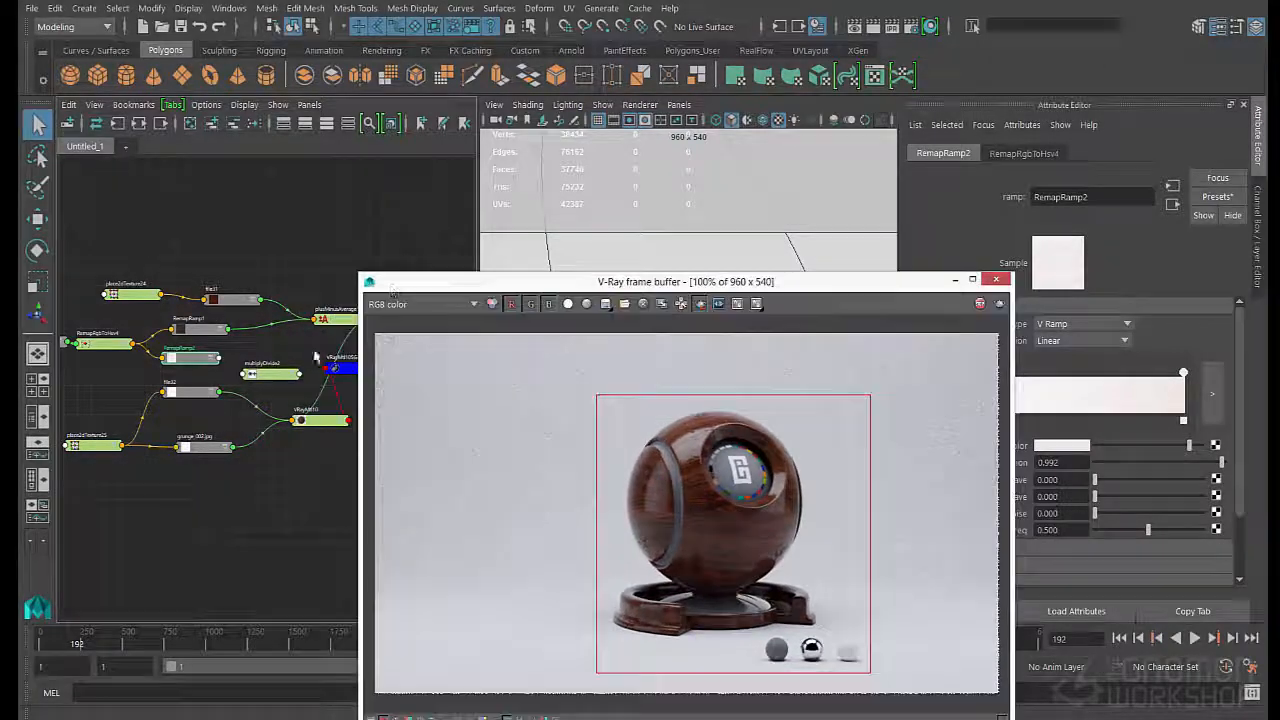
pyautogui.click(268, 377)
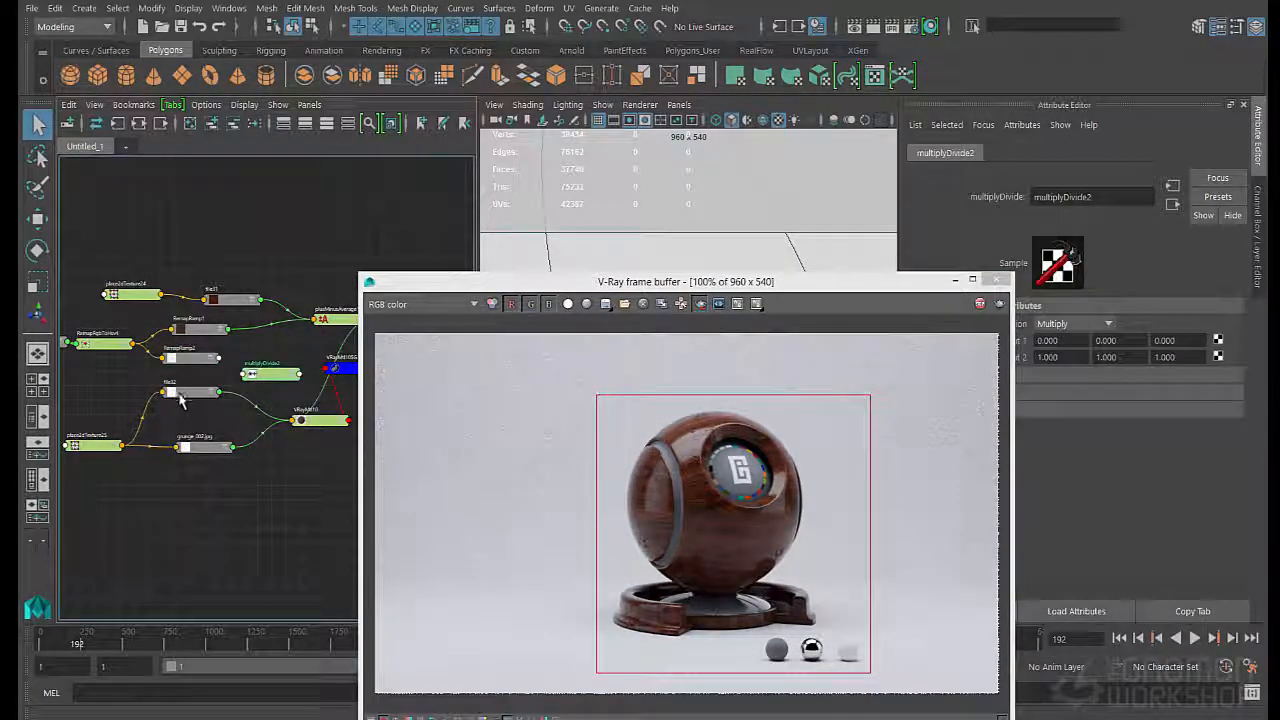
pyautogui.moveTo(631, 283); pyautogui.dragTo(563, 237)
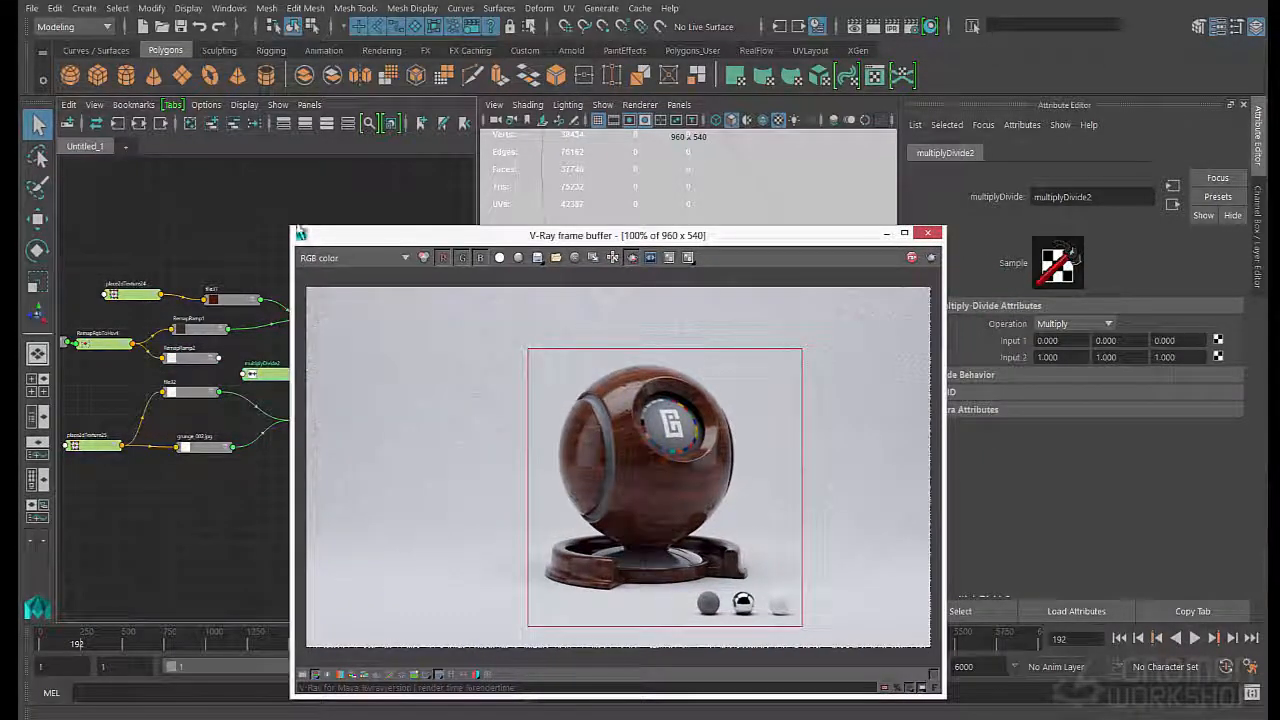
pyautogui.moveTo(294, 226); pyautogui.dragTo(572, 208)
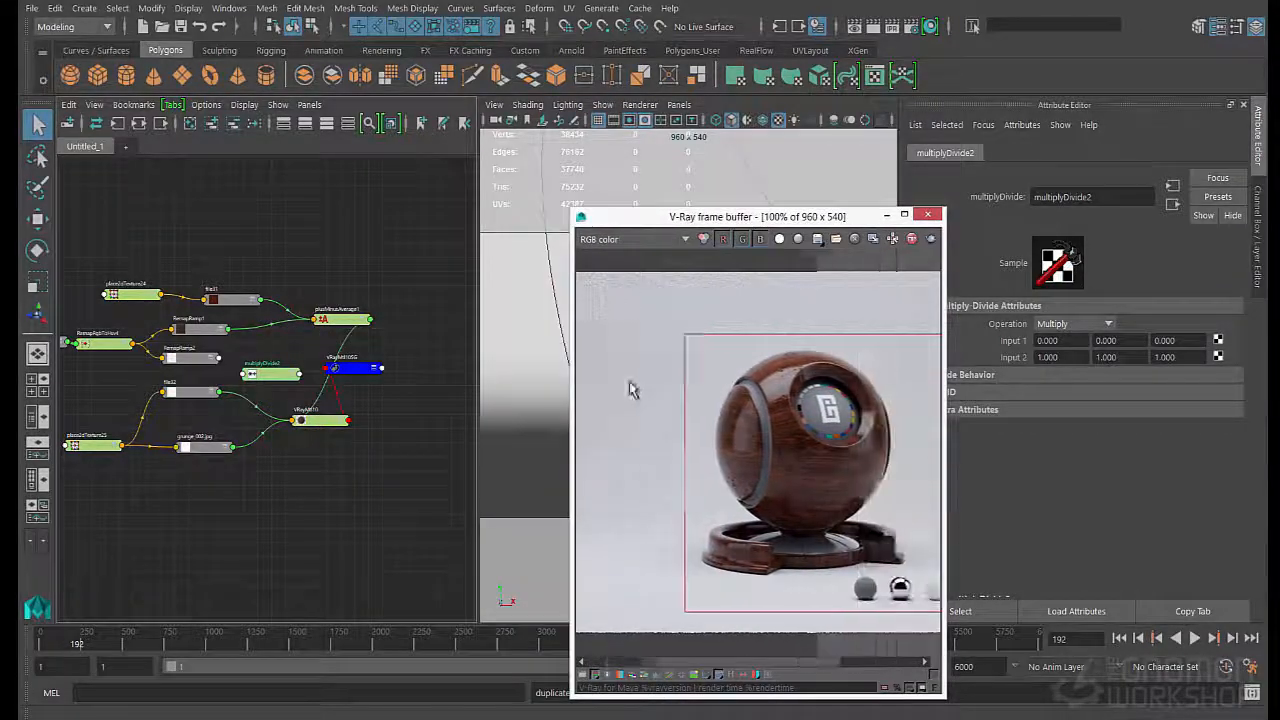
pyautogui.moveTo(736, 216); pyautogui.dragTo(652, 142)
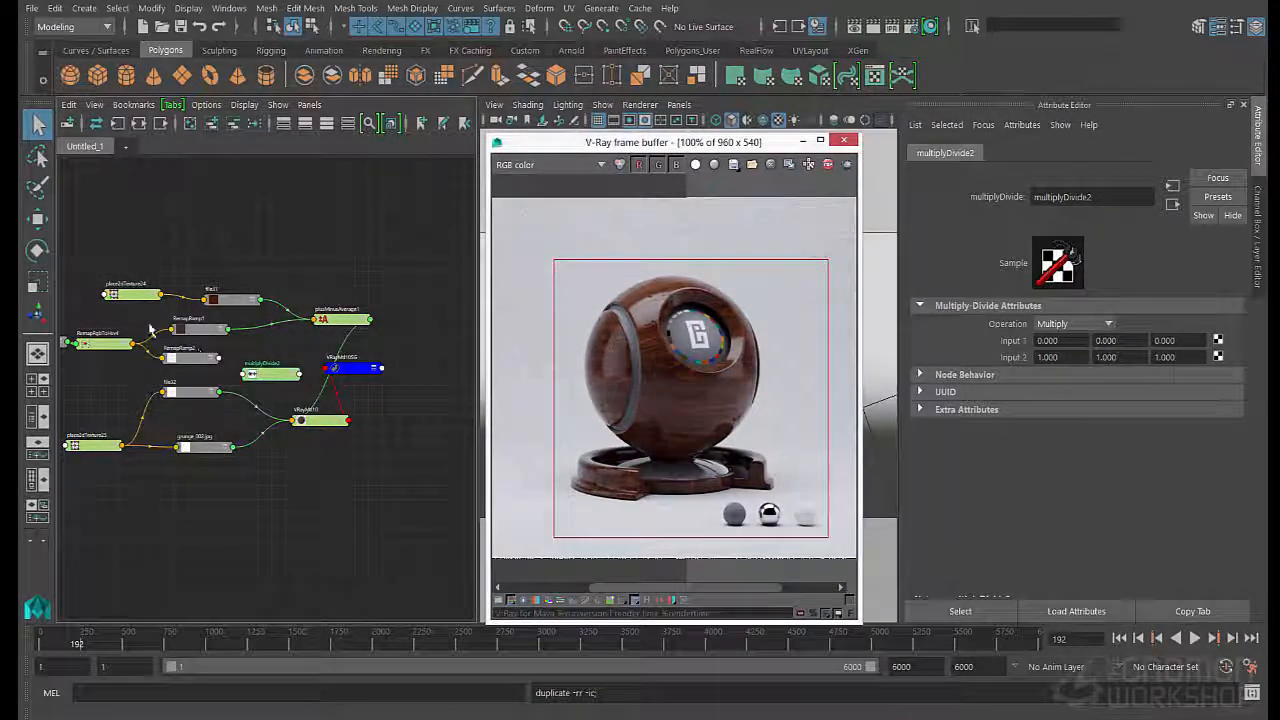
# - Connect RemapRamp2's color output to input2 of multiplyDivide2 and file32's outColor to its input1
pyautogui.click(180, 368)
pyautogui.moveTo(1017, 362); pyautogui.dragTo(1014, 344, button='middle')
pyautogui.click(668, 434)
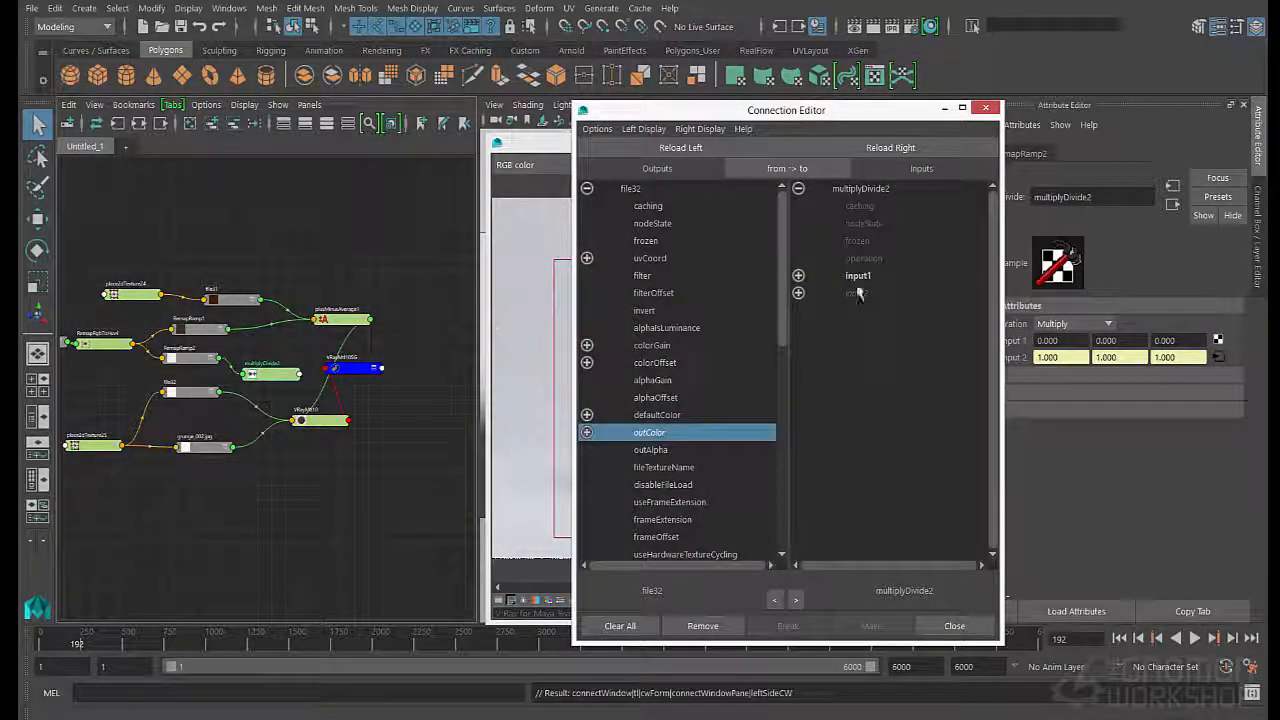
pyautogui.click(858, 275)
pyautogui.click(950, 625)
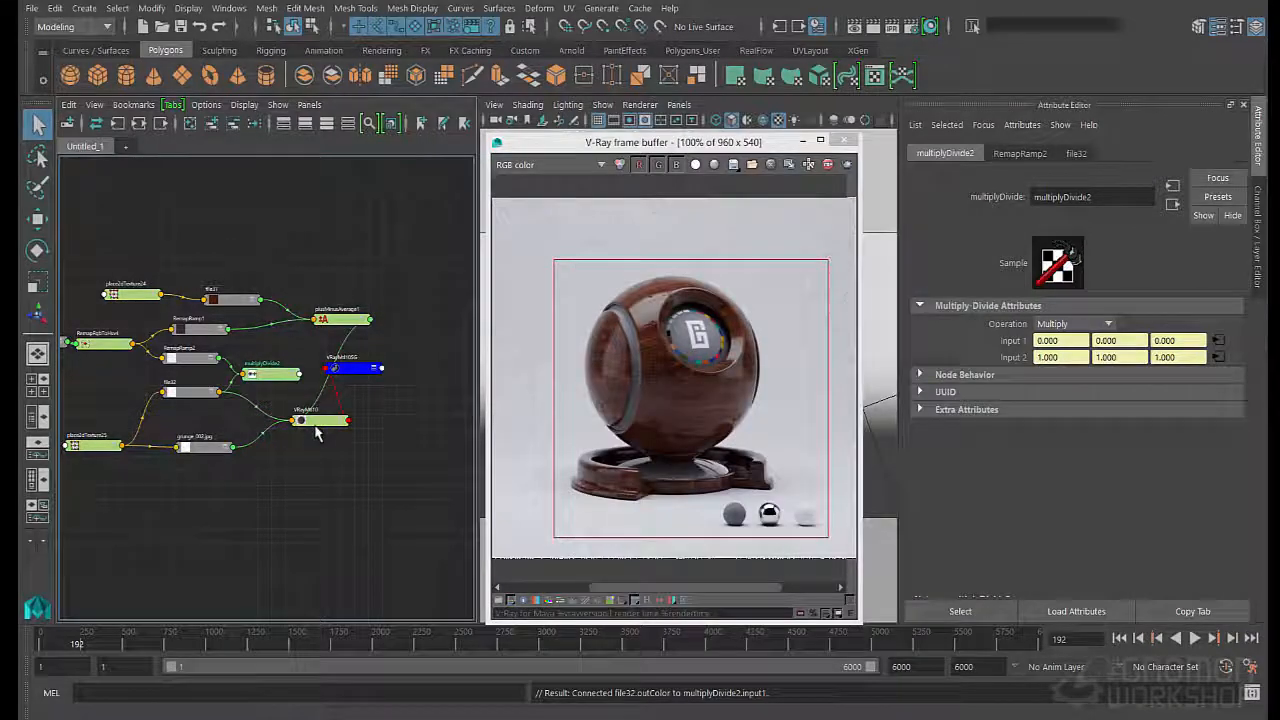
# - Save the scene and connect multiplyDivide2's output to the reflection color of VRayMtl10
pyautogui.click(565, 371)
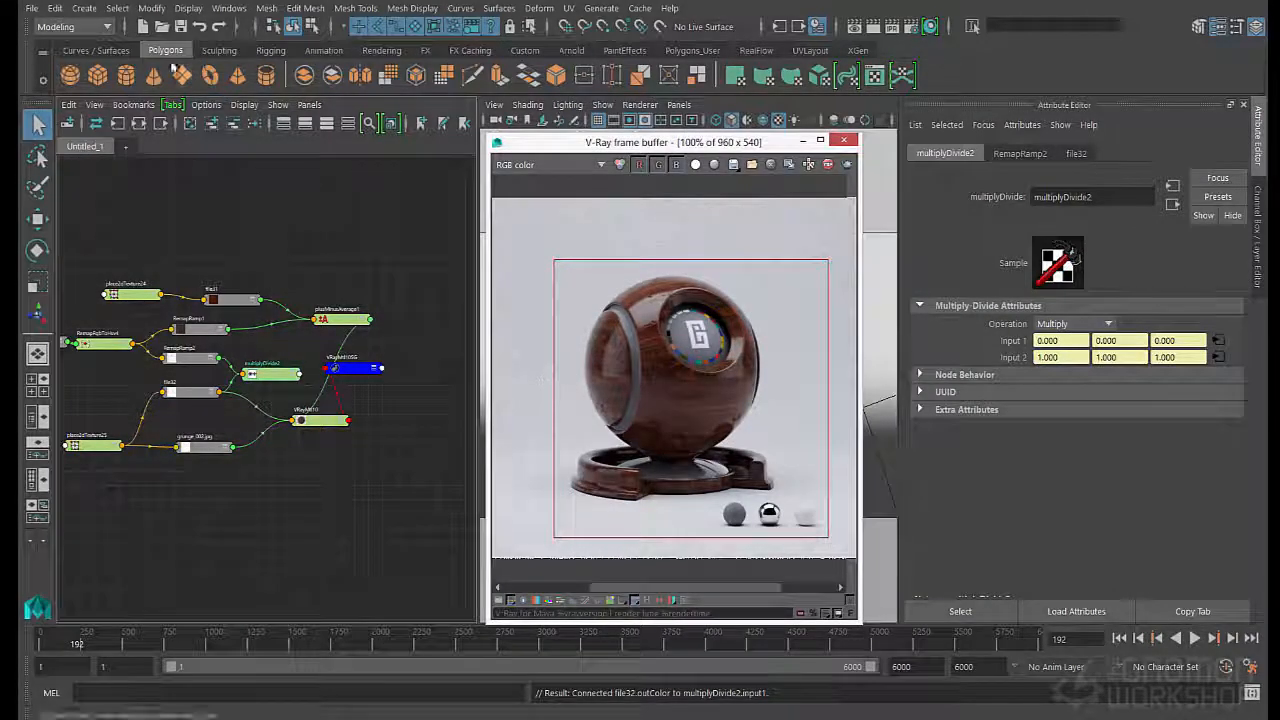
pyautogui.click(310, 420)
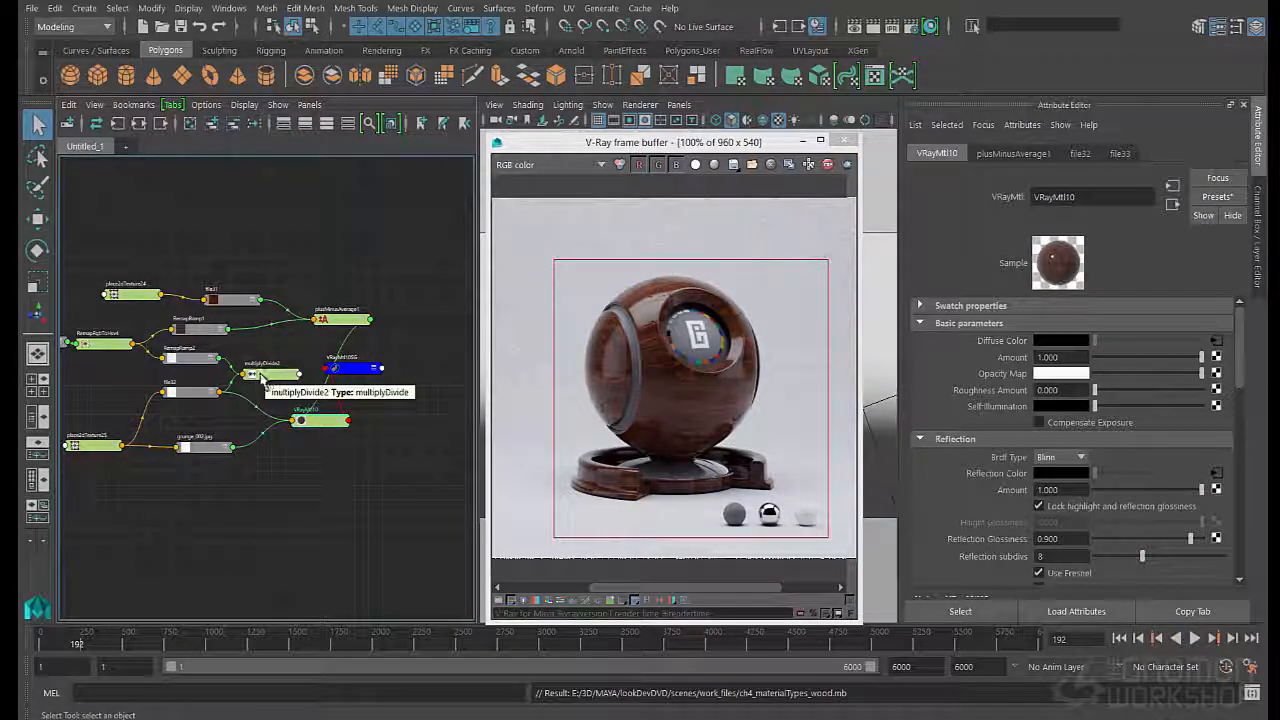
pyautogui.moveTo(262, 377); pyautogui.dragTo(262, 379, button='middle')
pyautogui.moveTo(843, 437); pyautogui.dragTo(990, 474, button='middle')
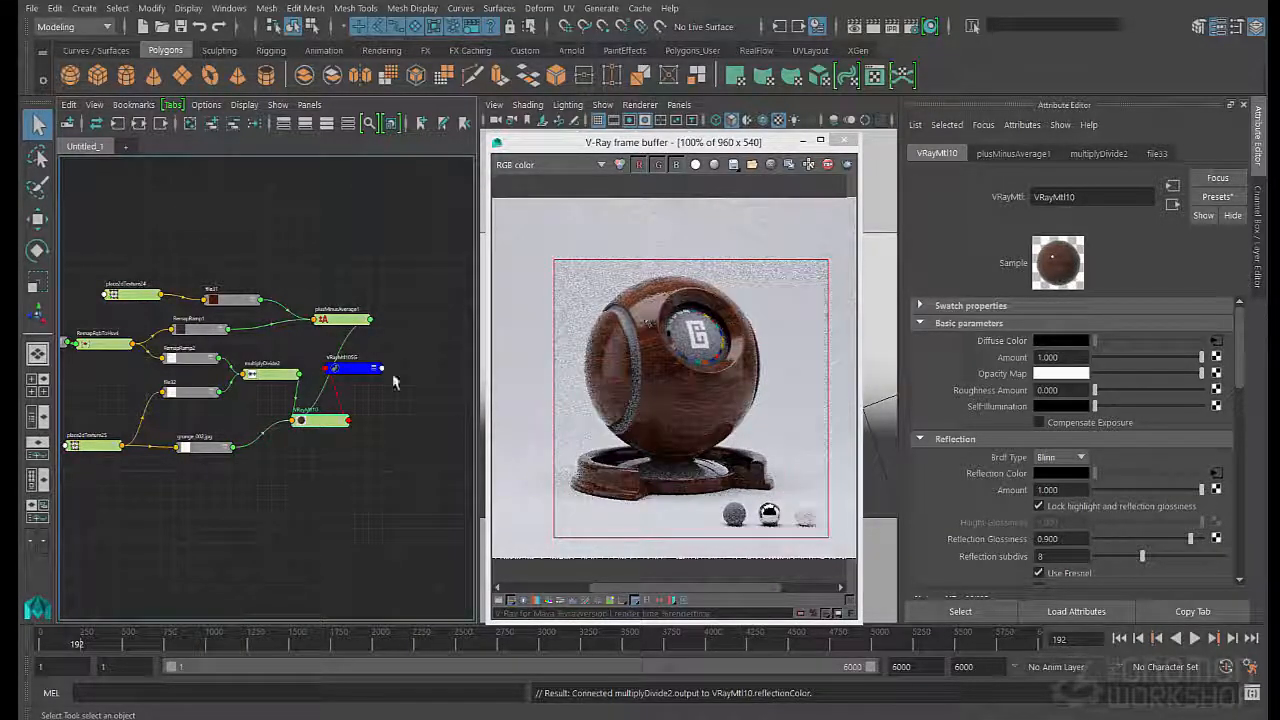
# - Try black for RemapRamp2's color at position 0.992 and check the render's reflect pass before returning to RGB color
pyautogui.click(190, 358)
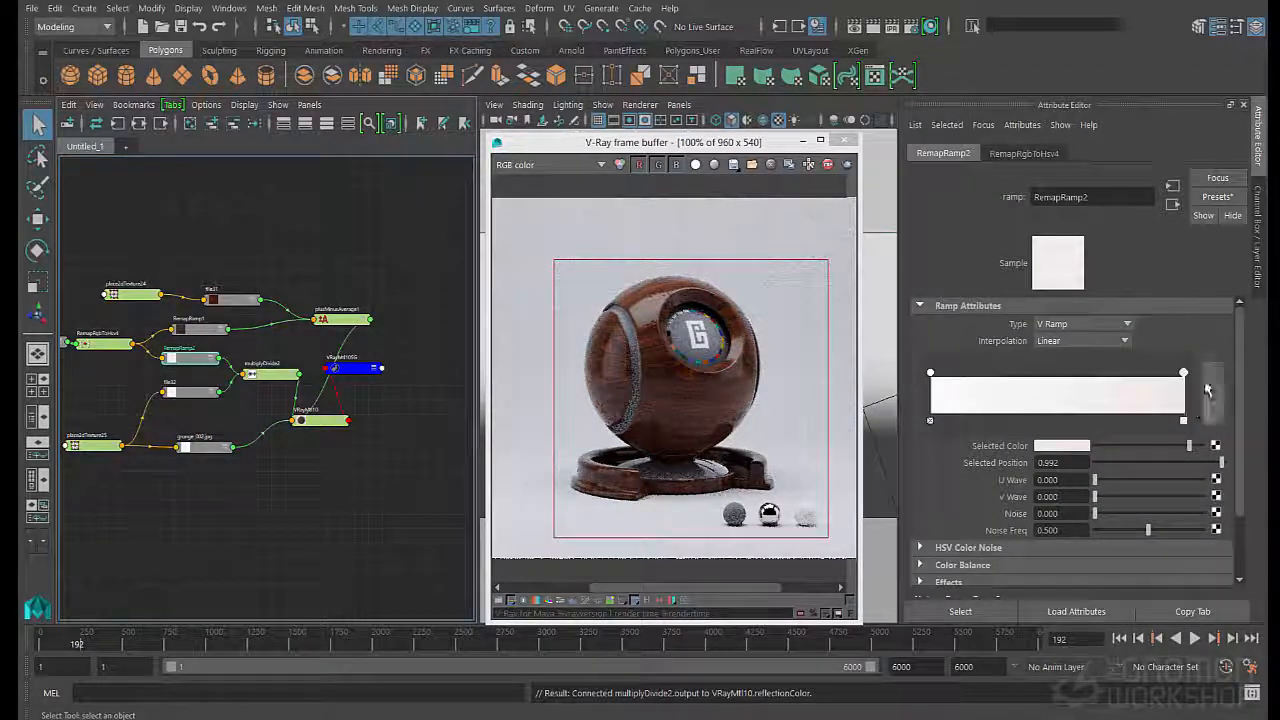
pyautogui.moveTo(1188, 446); pyautogui.dragTo(1094, 446)
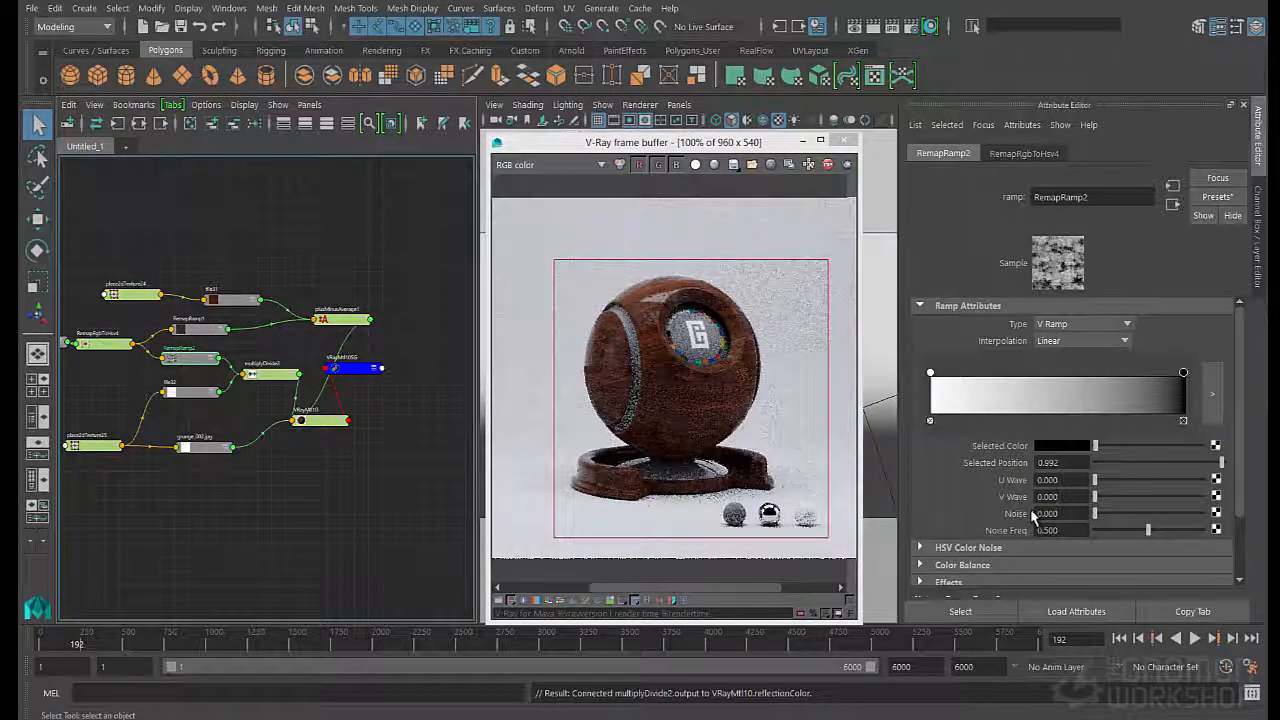
pyautogui.click(555, 165)
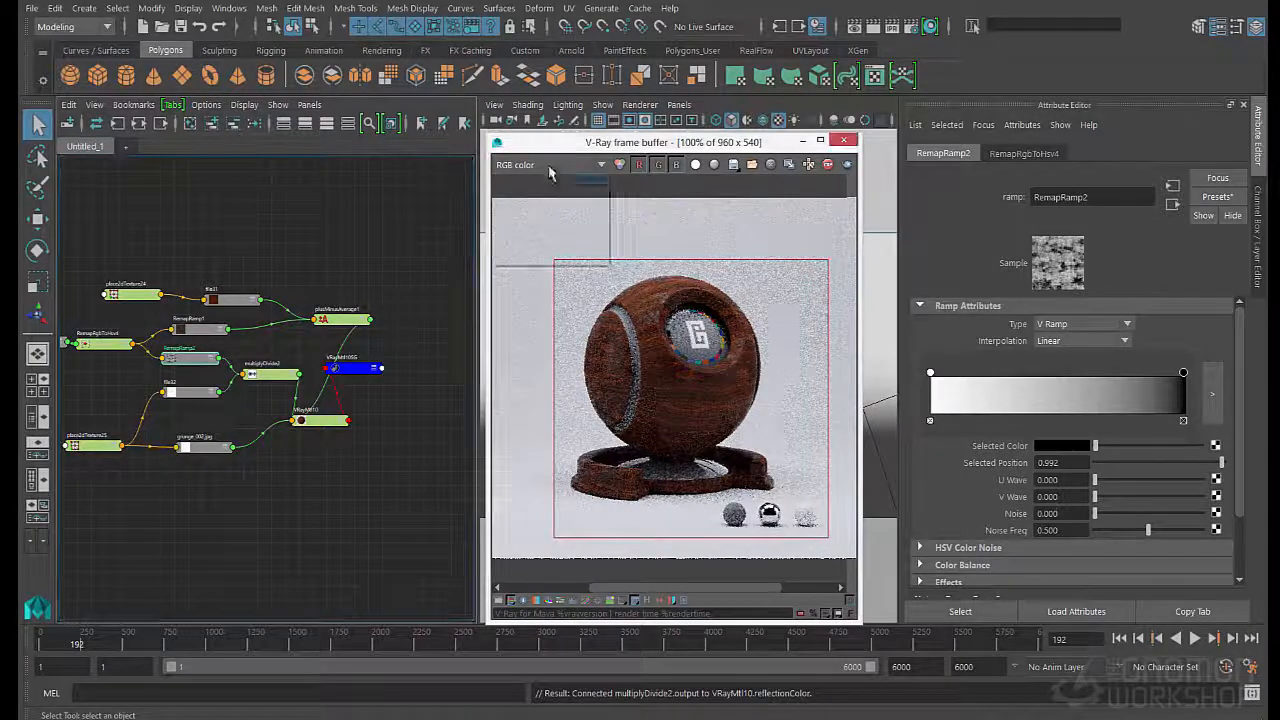
pyautogui.click(545, 223)
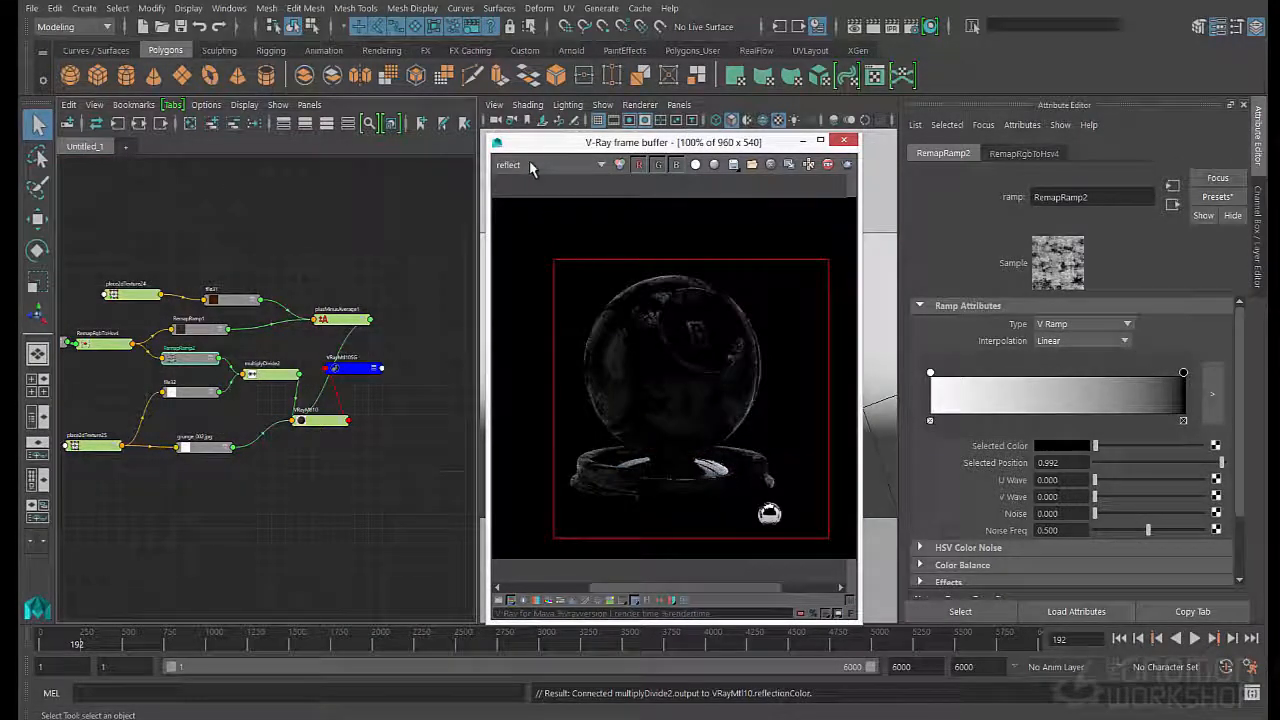
pyautogui.click(536, 164)
pyautogui.click(534, 181)
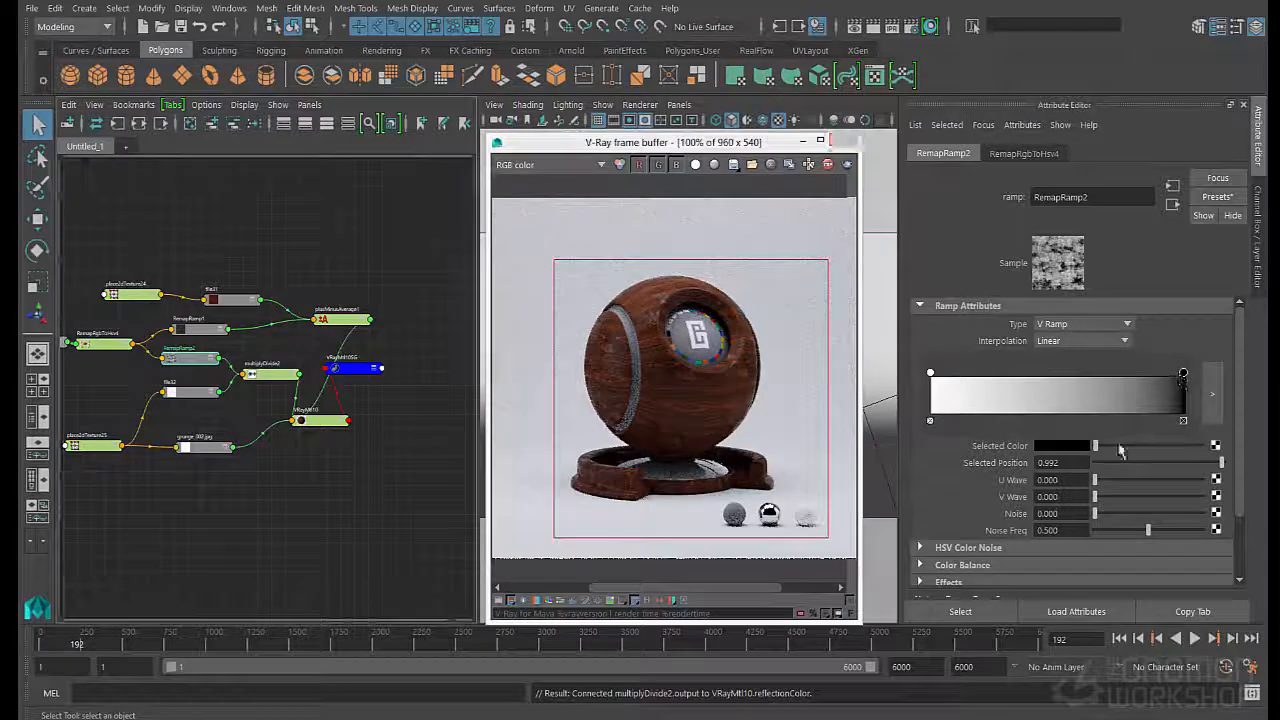
# - Lighten RemapRamp2's color at position 0.992 to light grey and compare the reflect pass with RGB color
pyautogui.moveTo(1120, 447); pyautogui.dragTo(1167, 452)
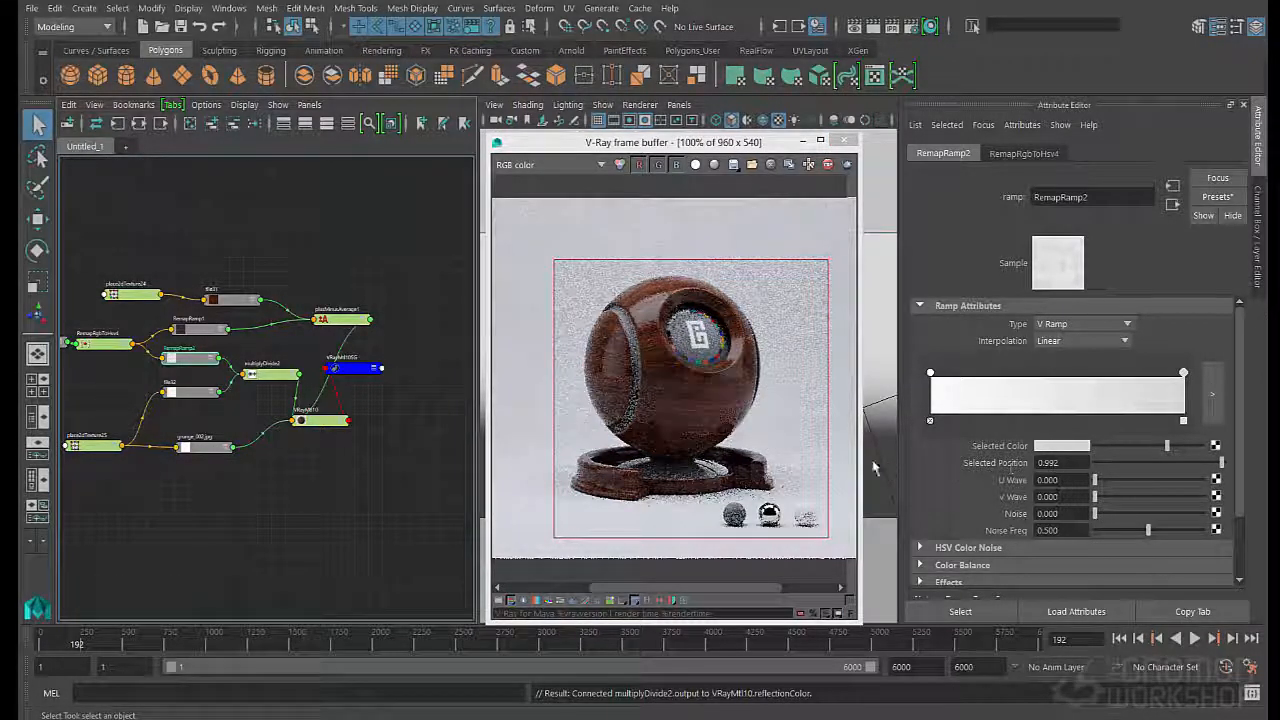
pyautogui.click(540, 164)
pyautogui.click(531, 225)
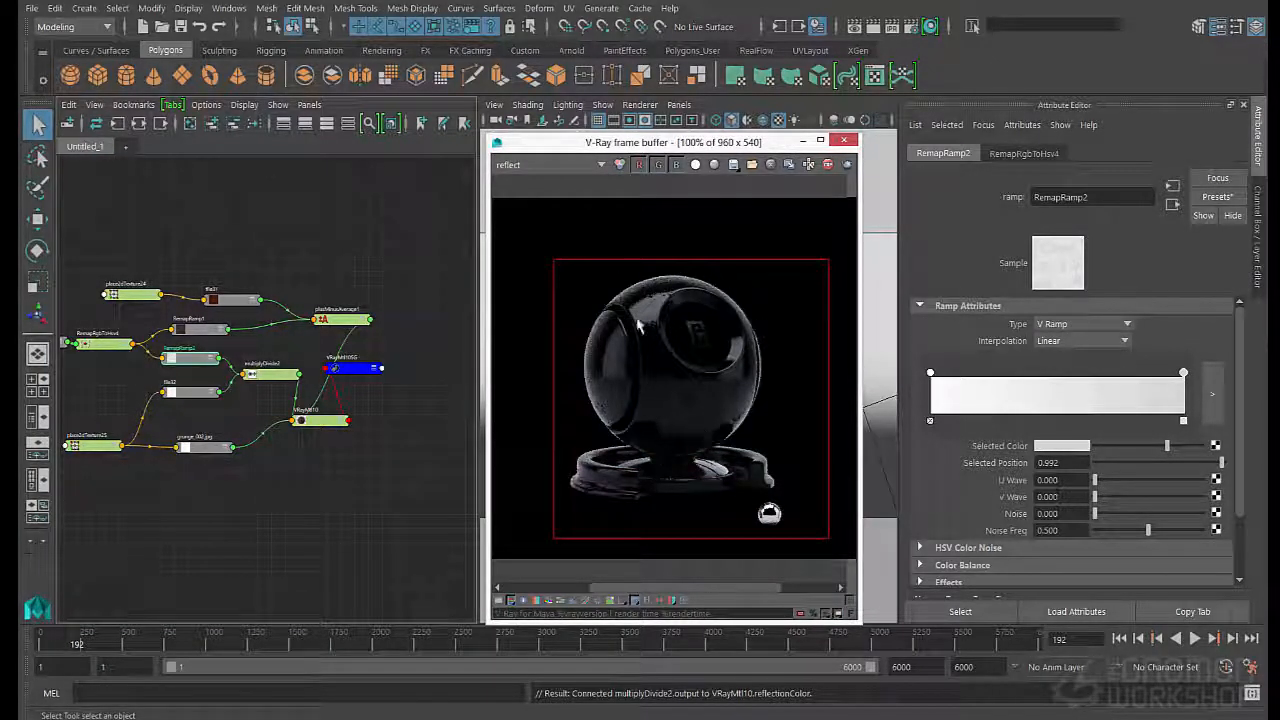
pyautogui.click(560, 164)
pyautogui.click(520, 178)
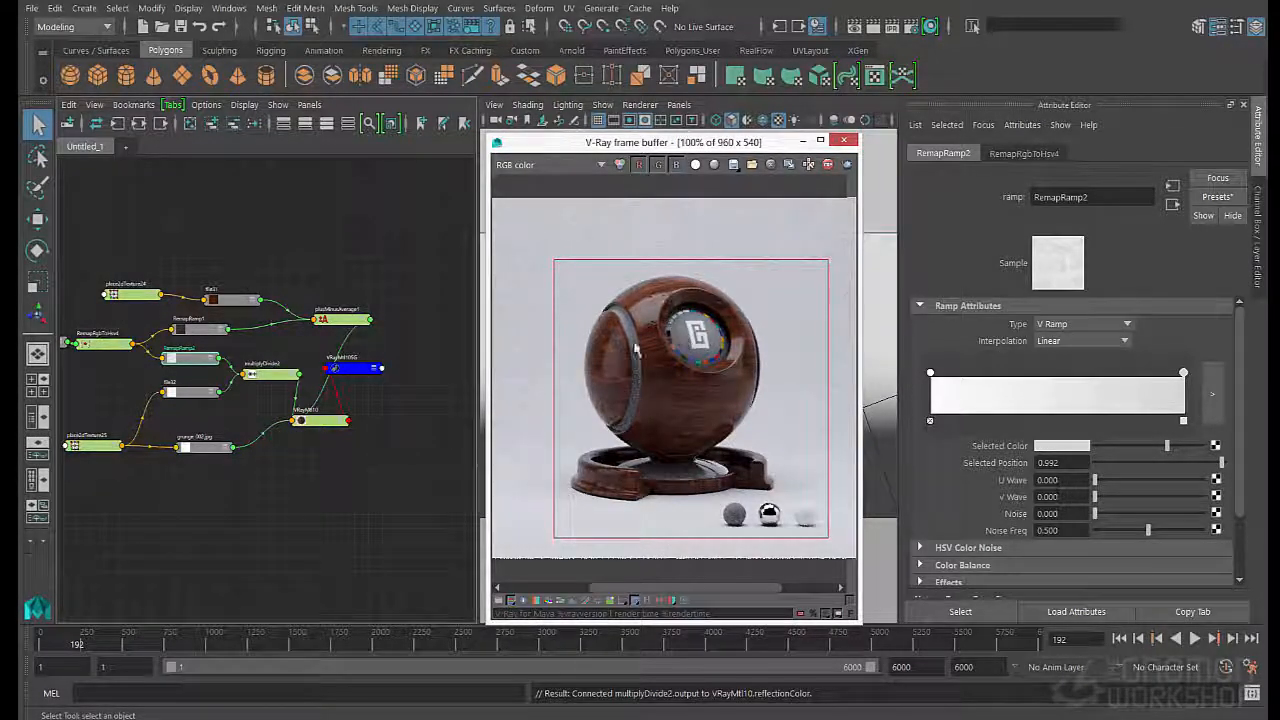
# - Adjust RemapRamp1's color at position 0.992 to a slightly brighter, less saturated dark brown
pyautogui.click(210, 331)
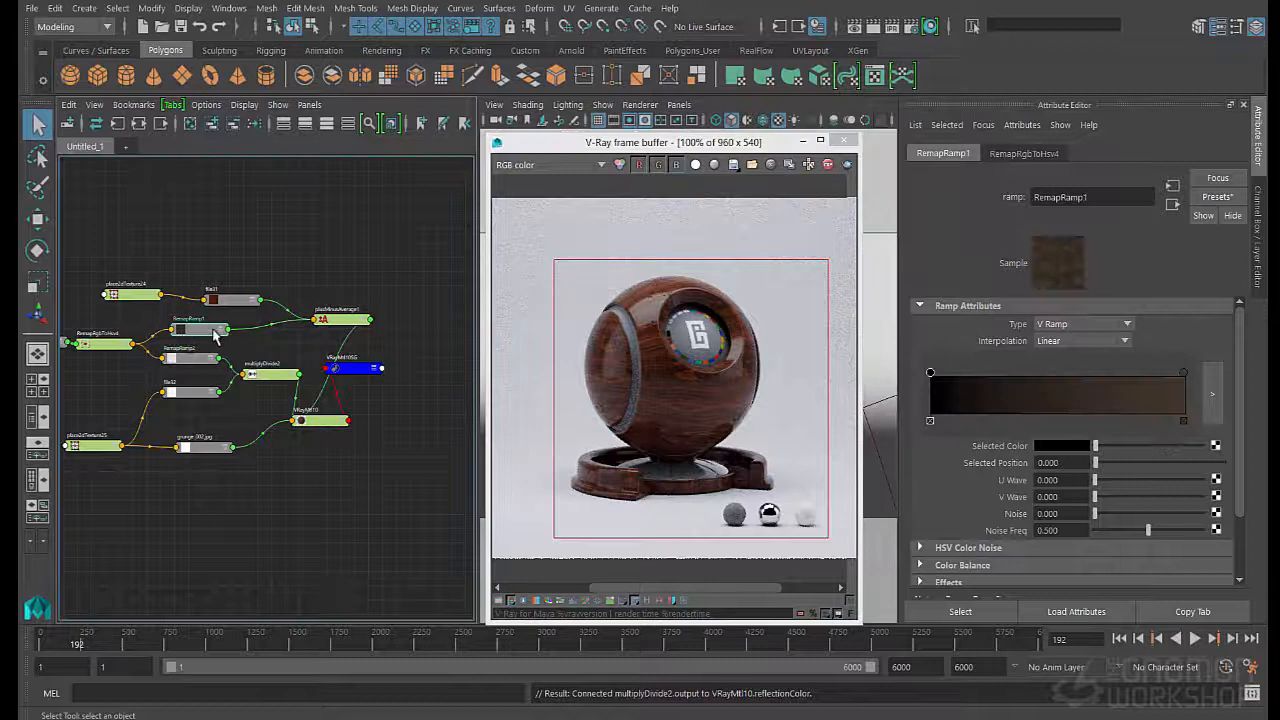
pyautogui.click(1183, 373)
pyautogui.moveTo(1095, 446); pyautogui.dragTo(1107, 450)
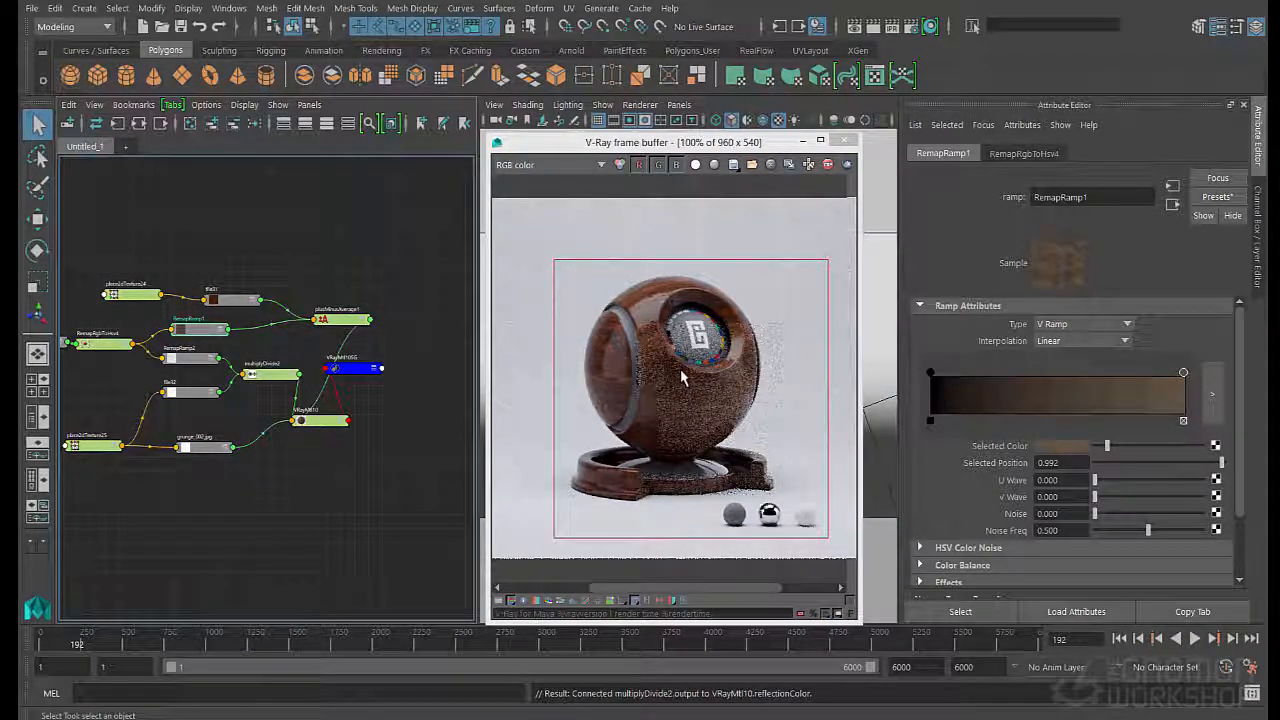
pyautogui.click(1055, 446)
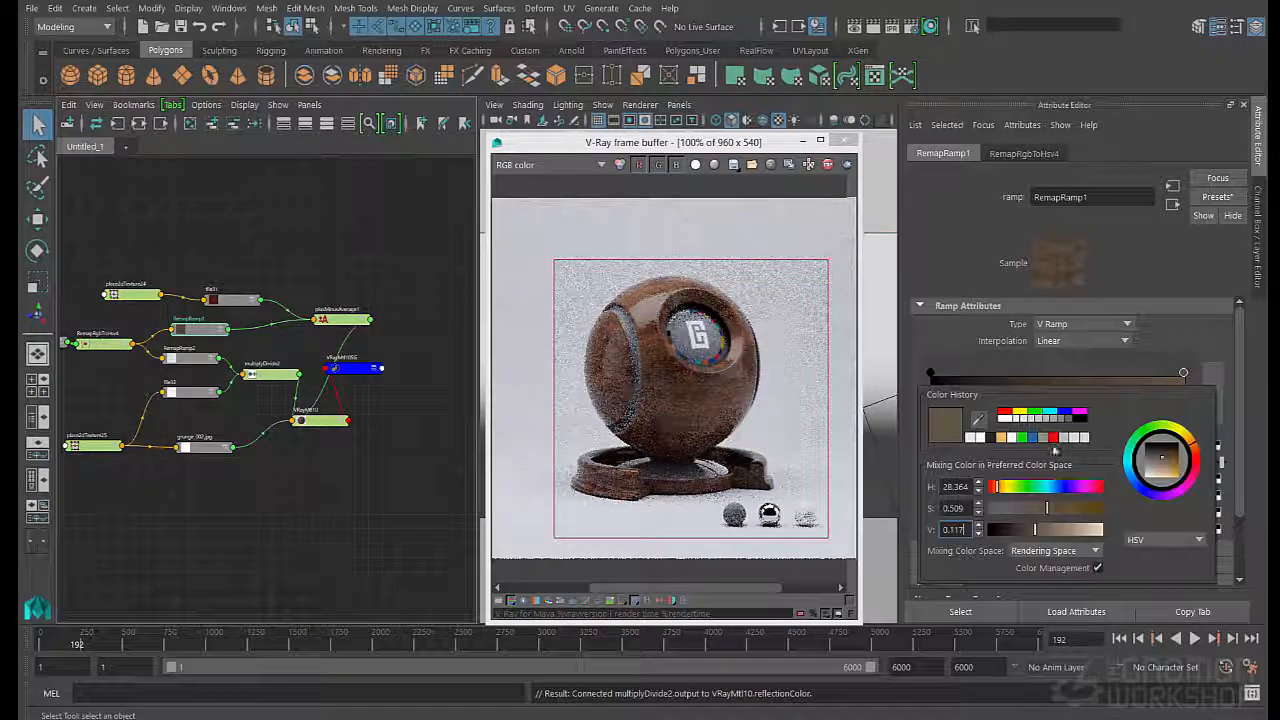
pyautogui.moveTo(1020, 510); pyautogui.dragTo(1024, 510)
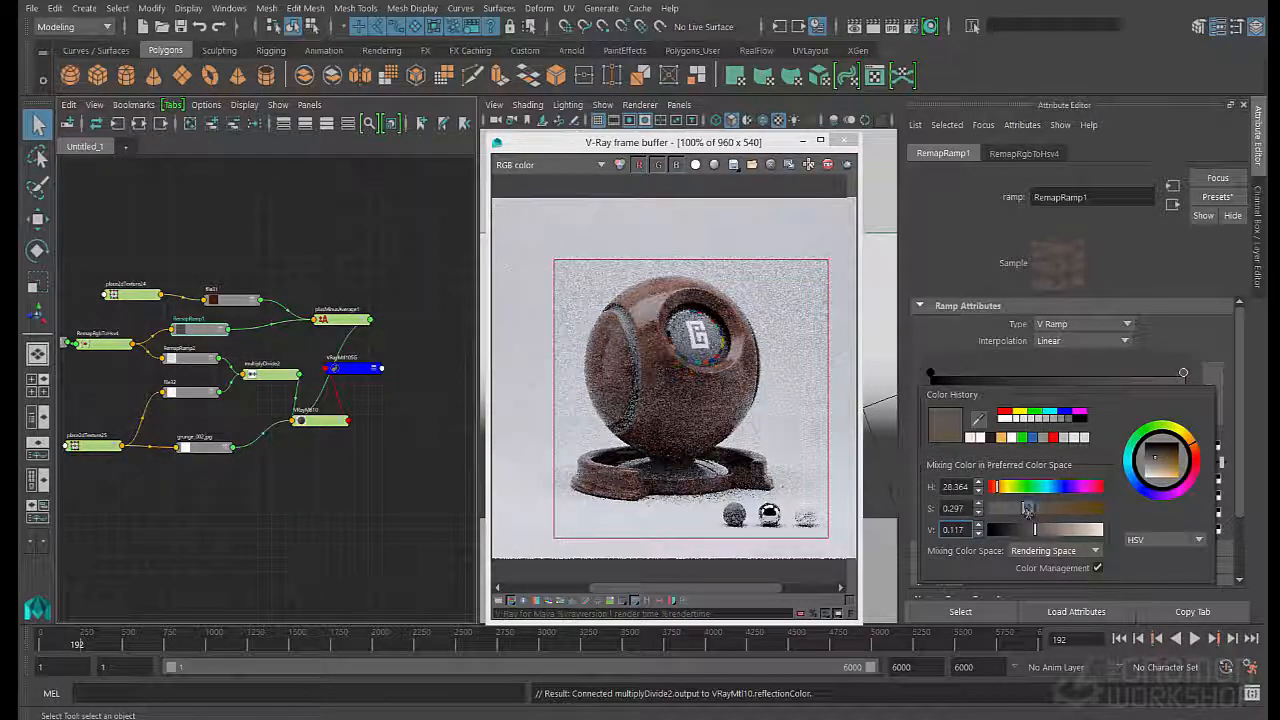
pyautogui.moveTo(1026, 510); pyautogui.dragTo(1029, 531)
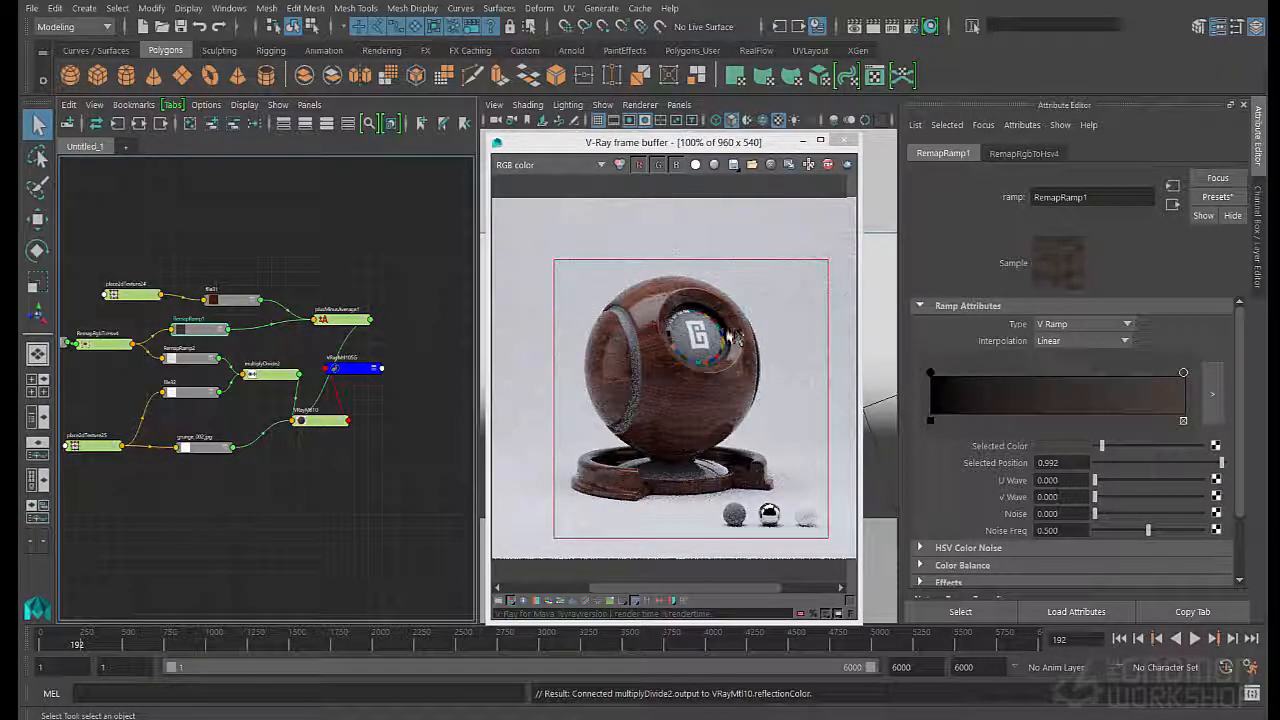
# - Darken RemapRamp2's color at position 0.992 to mid grey and move its white marker to position 0.214
pyautogui.click(190, 357)
pyautogui.click(1183, 373)
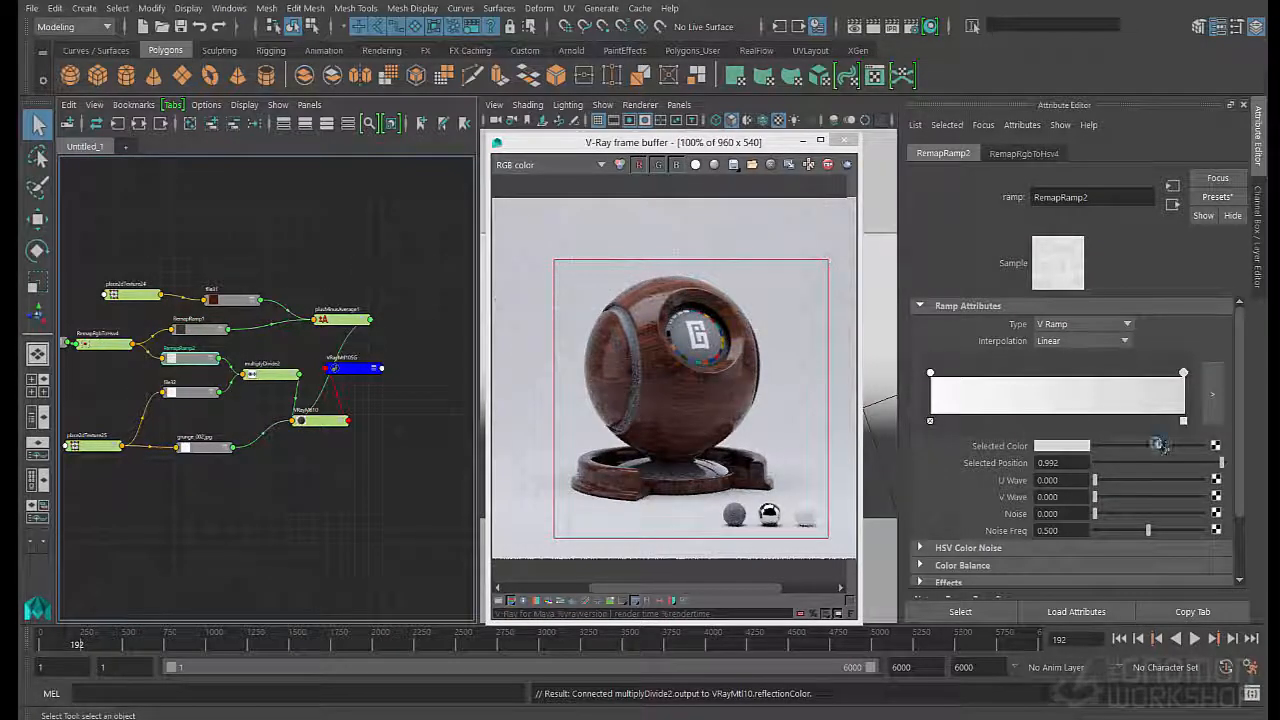
pyautogui.moveTo(1165, 445); pyautogui.dragTo(1143, 446)
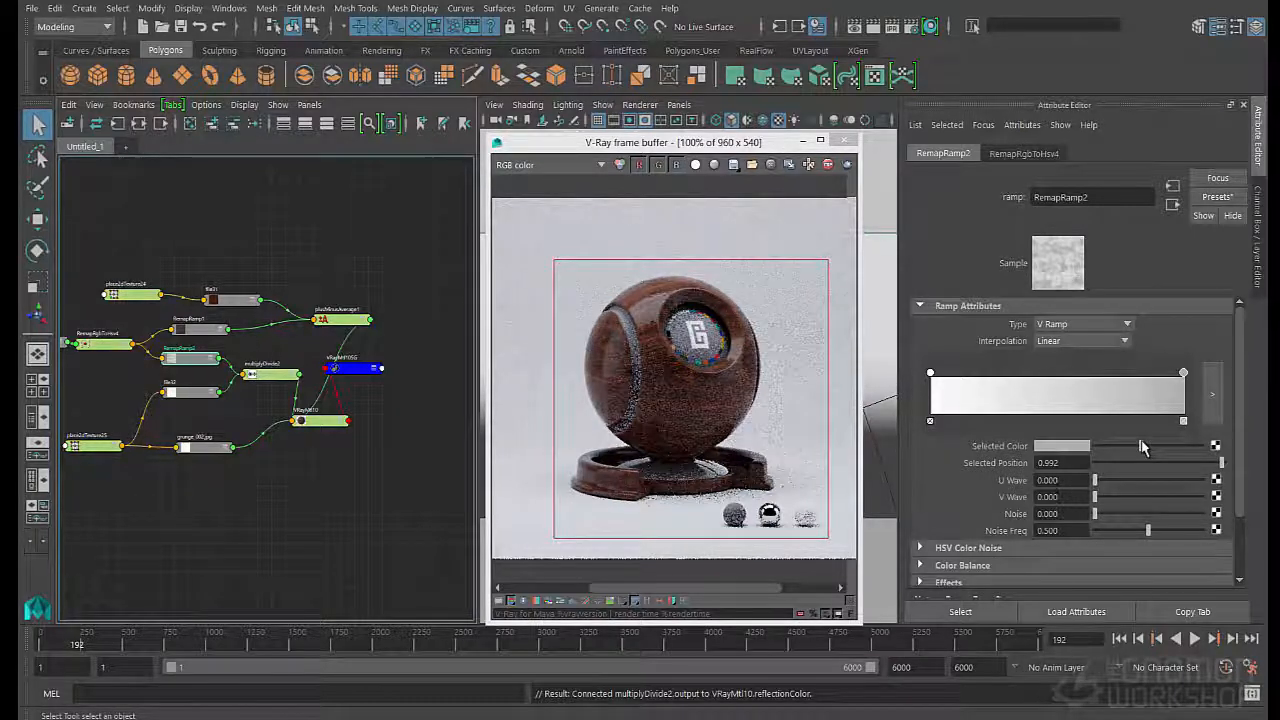
pyautogui.moveTo(930, 373); pyautogui.dragTo(984, 380)
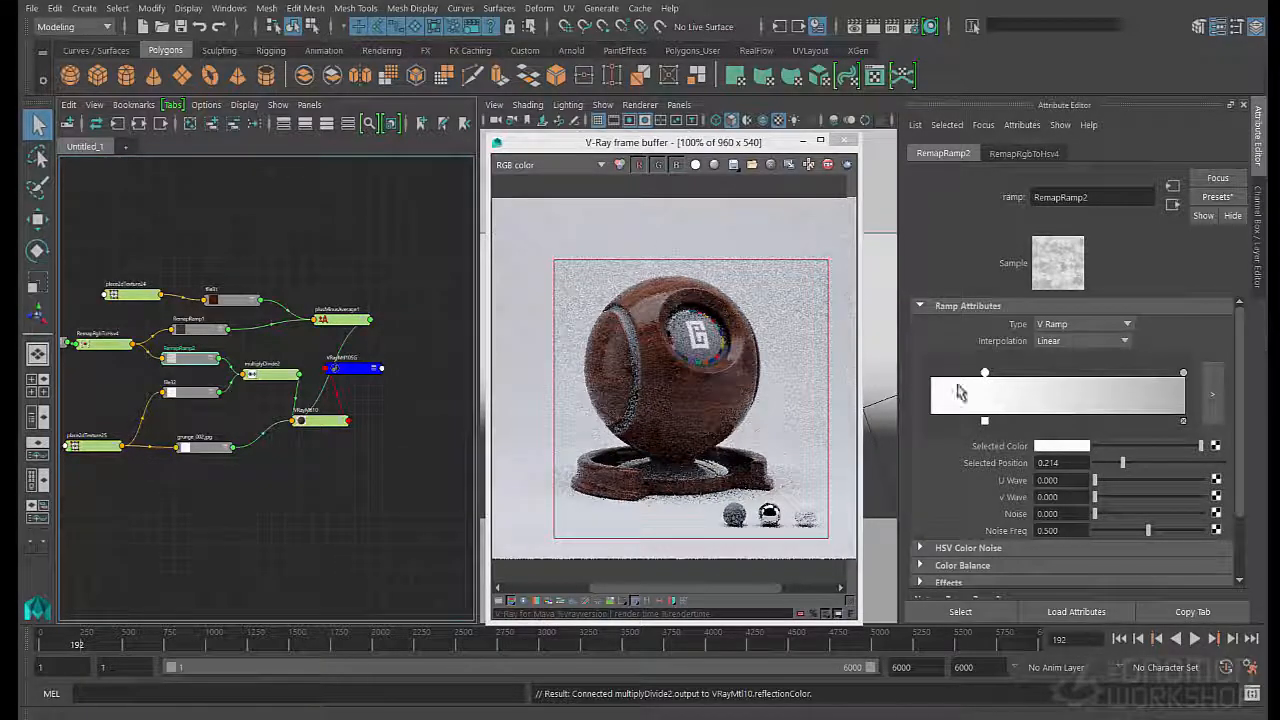
# - Switch the render display to the reflect pass to examine the grunge in the reflections
pyautogui.click(522, 166)
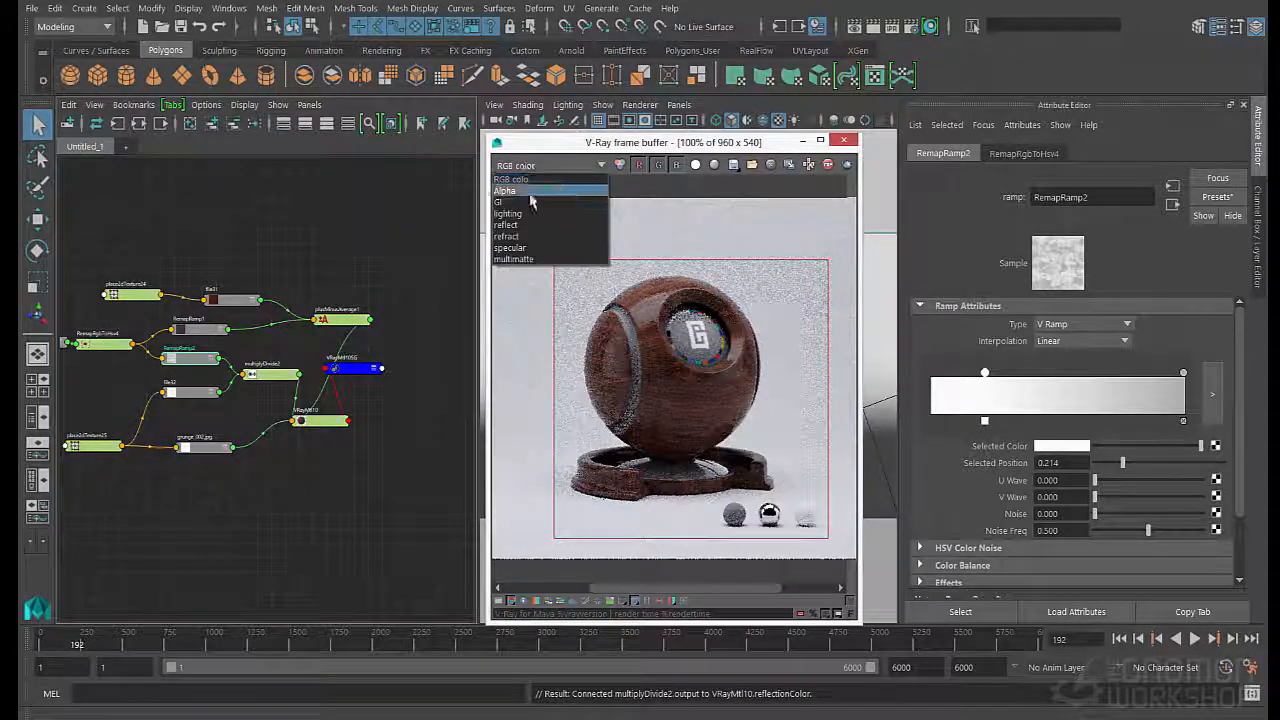
pyautogui.click(667, 144)
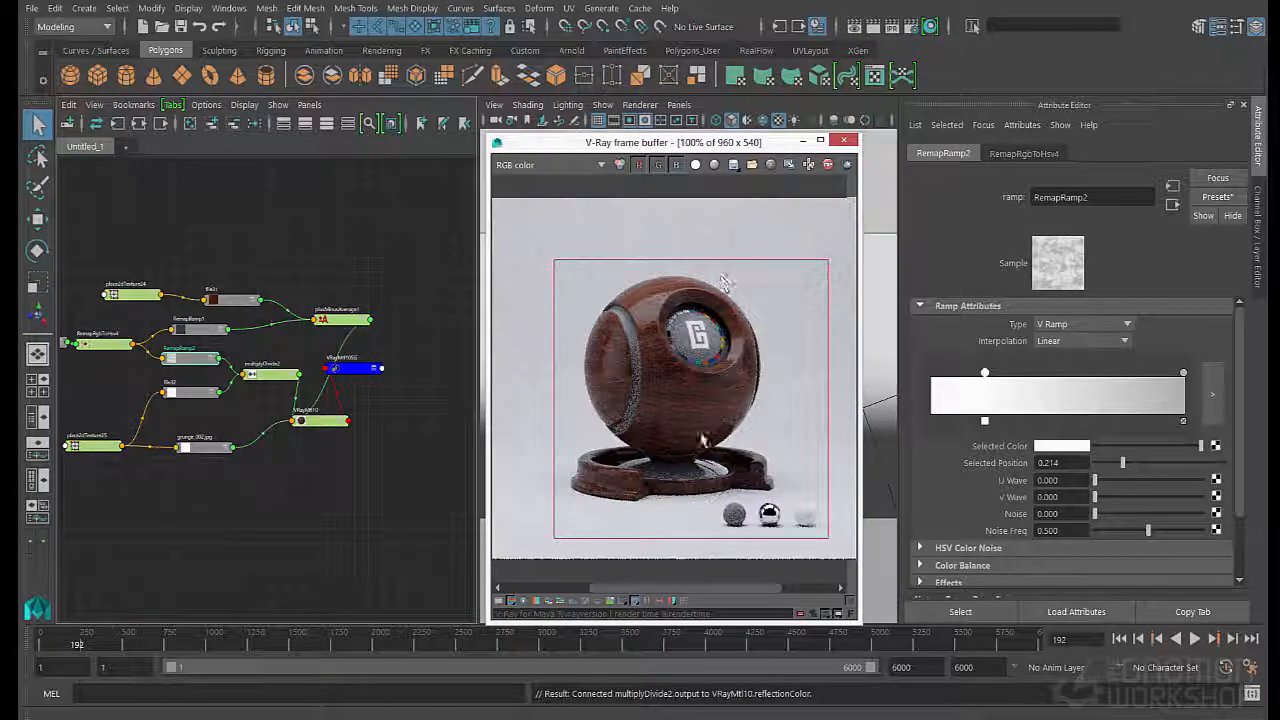
pyautogui.click(522, 166)
pyautogui.click(560, 224)
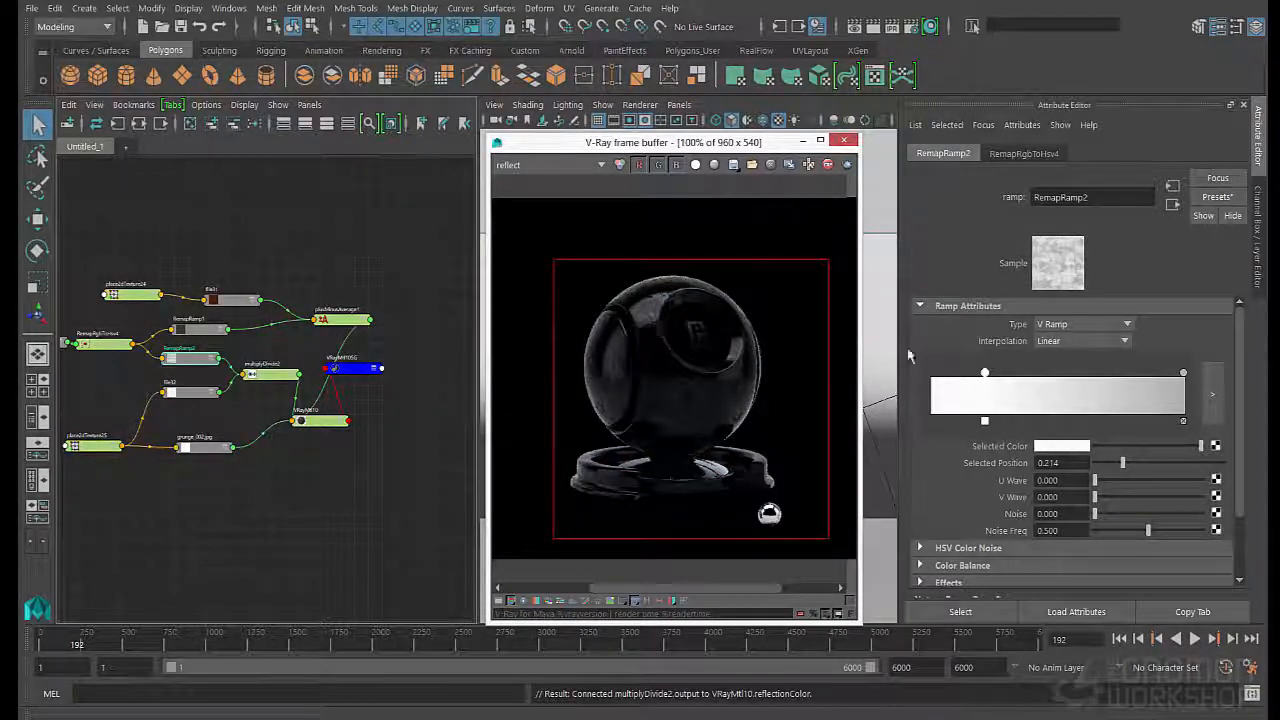
# - Try RemapRamp2's white marker at positions 0.355 and 0.714, and return the render display to RGB color
pyautogui.moveTo(985, 373); pyautogui.dragTo(1020, 373)
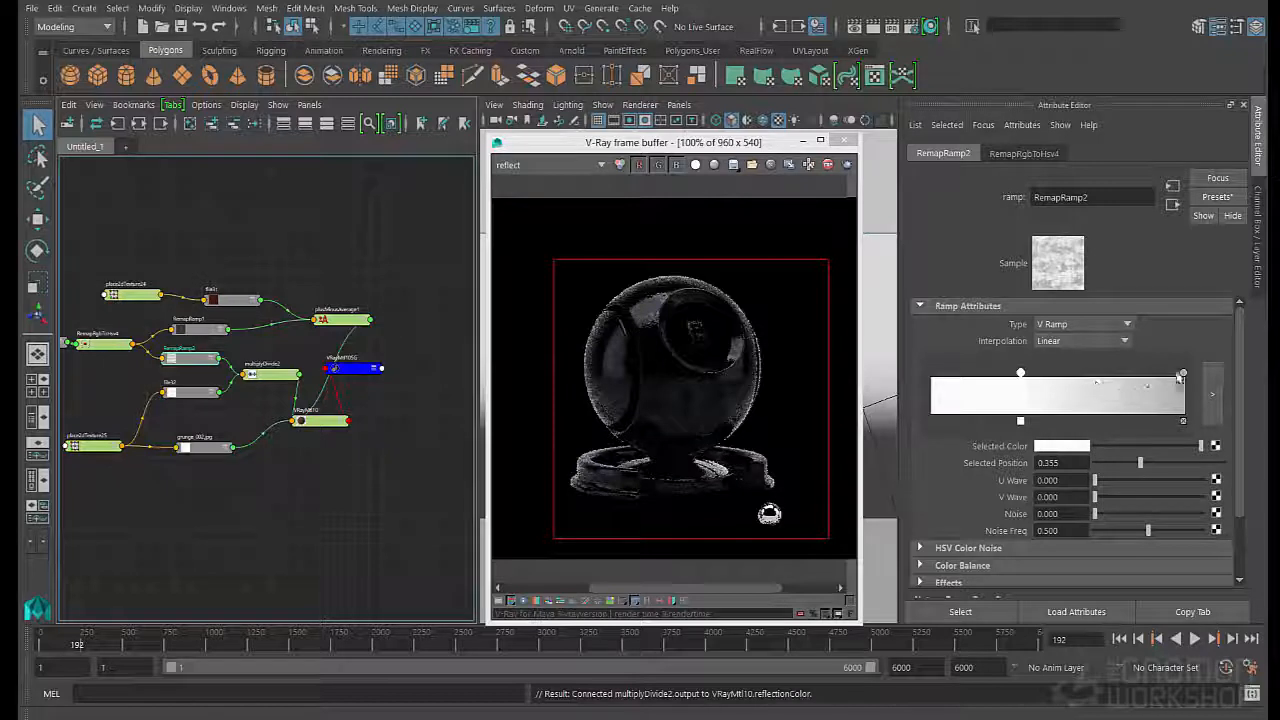
pyautogui.click(1183, 373)
pyautogui.click(1021, 372)
pyautogui.moveTo(1021, 372); pyautogui.dragTo(1112, 373)
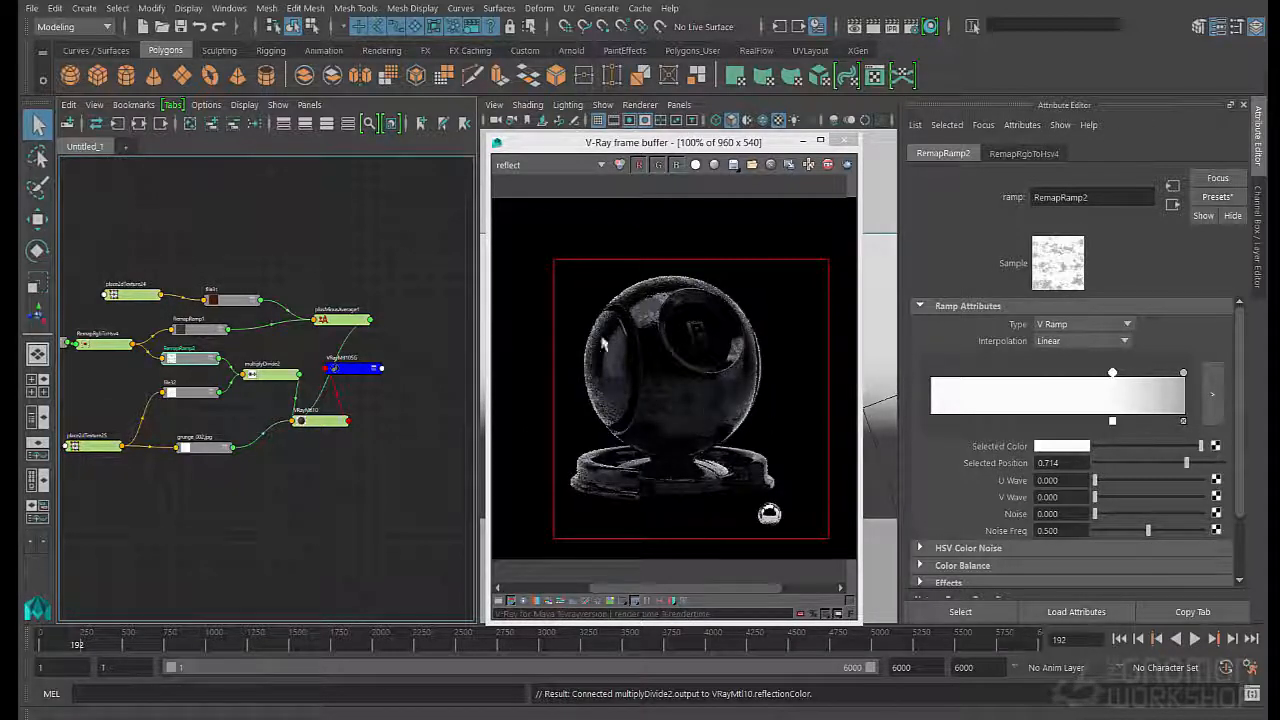
pyautogui.click(548, 165)
pyautogui.click(520, 177)
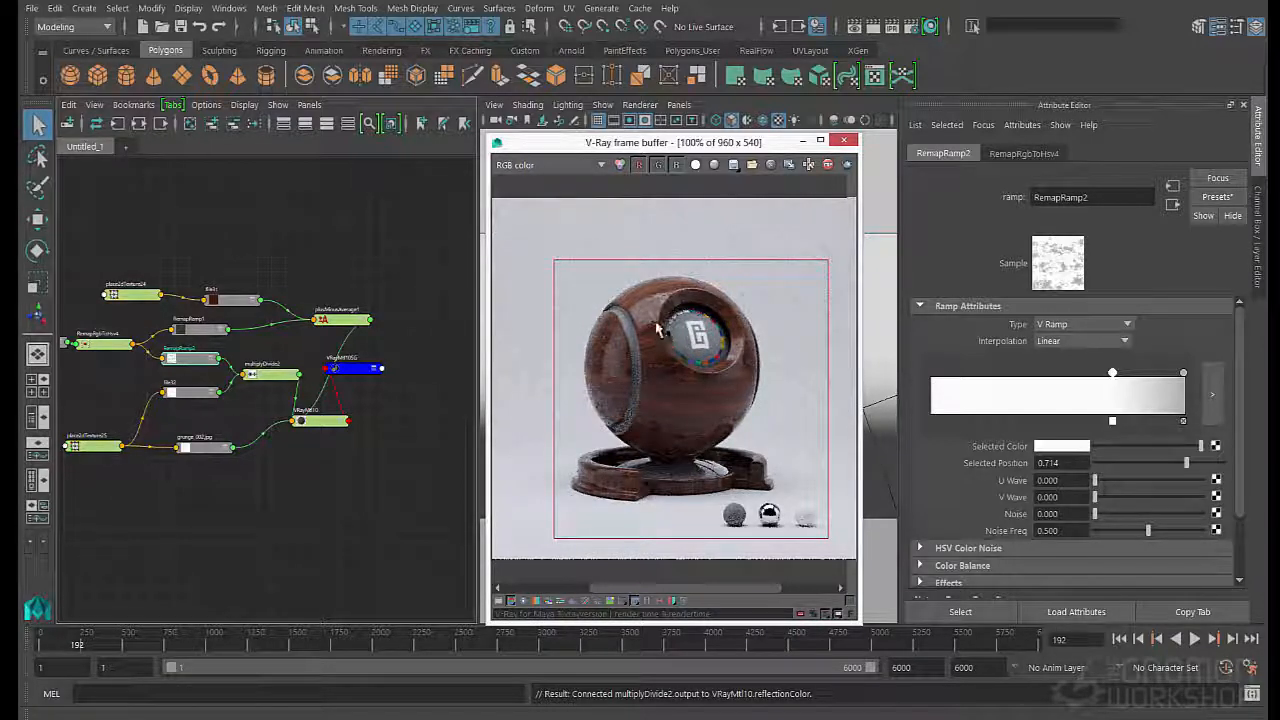
# - Move RemapRamp2's white marker to position 0.298 and save the scene
pyautogui.moveTo(1112, 374); pyautogui.dragTo(999, 381)
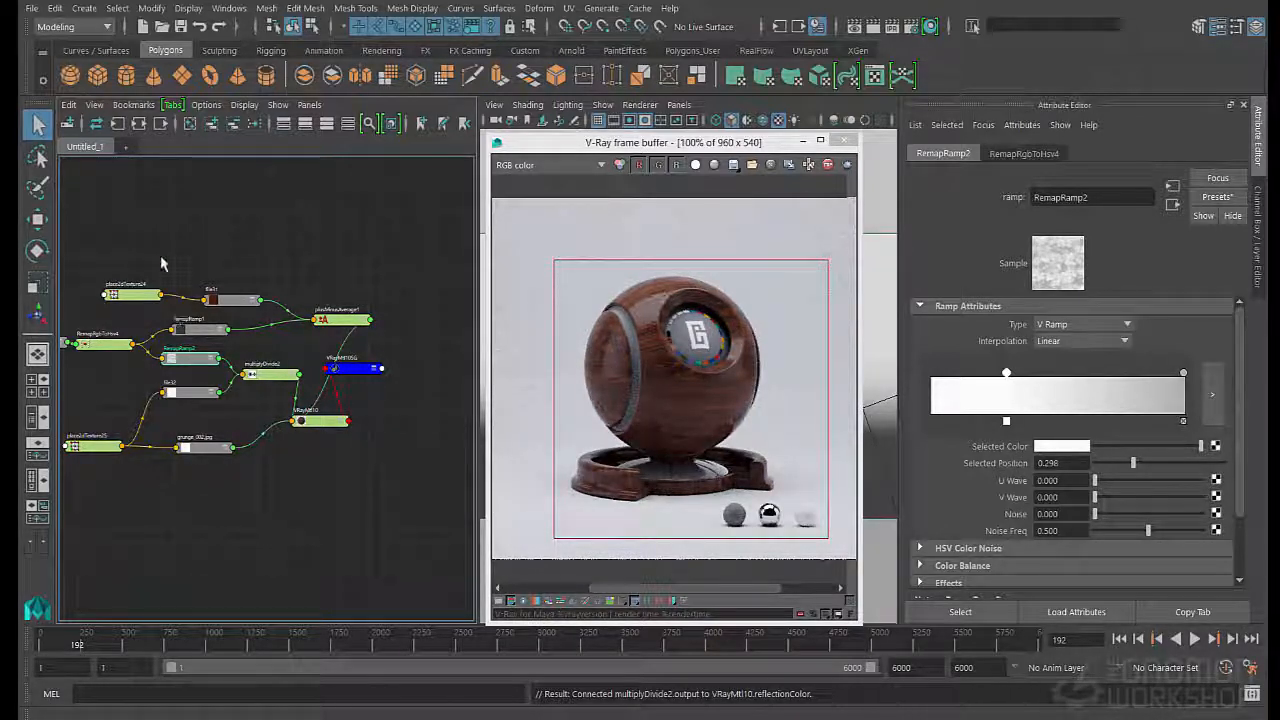
pyautogui.click(55, 8)
pyautogui.moveTo(114, 212)
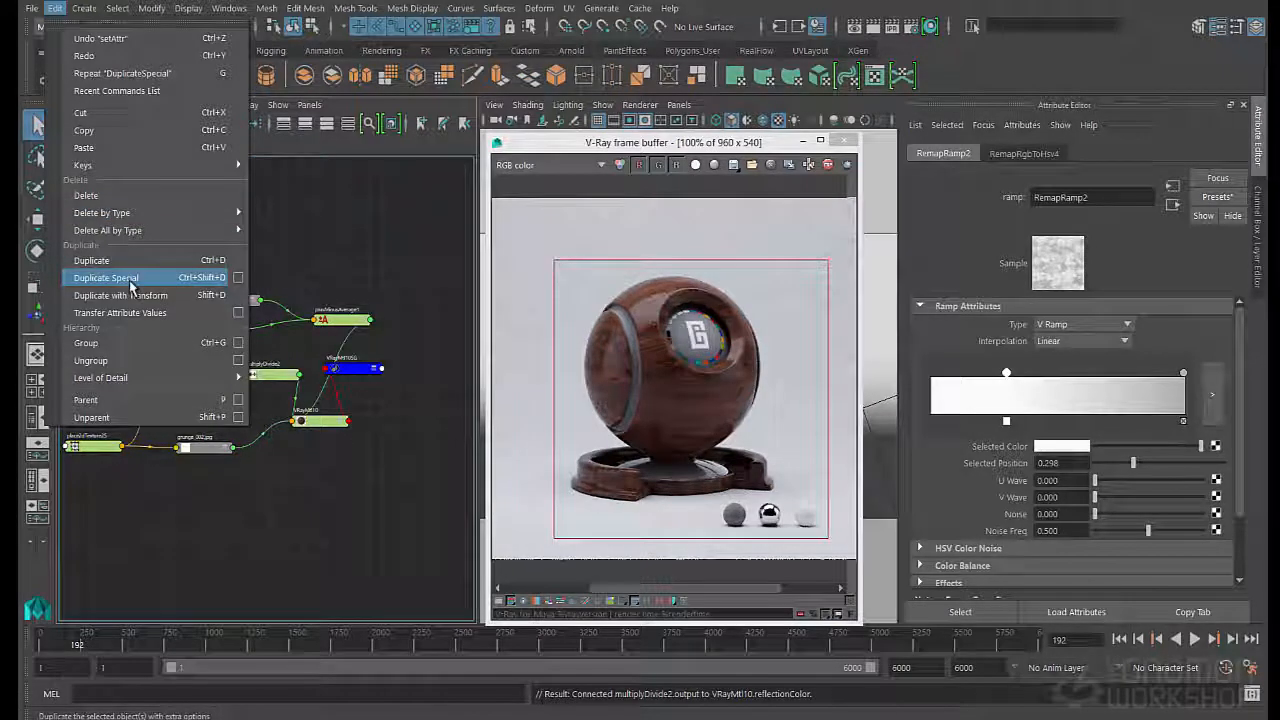
pyautogui.click(268, 262)
pyautogui.hotkey('ctrl', 's')
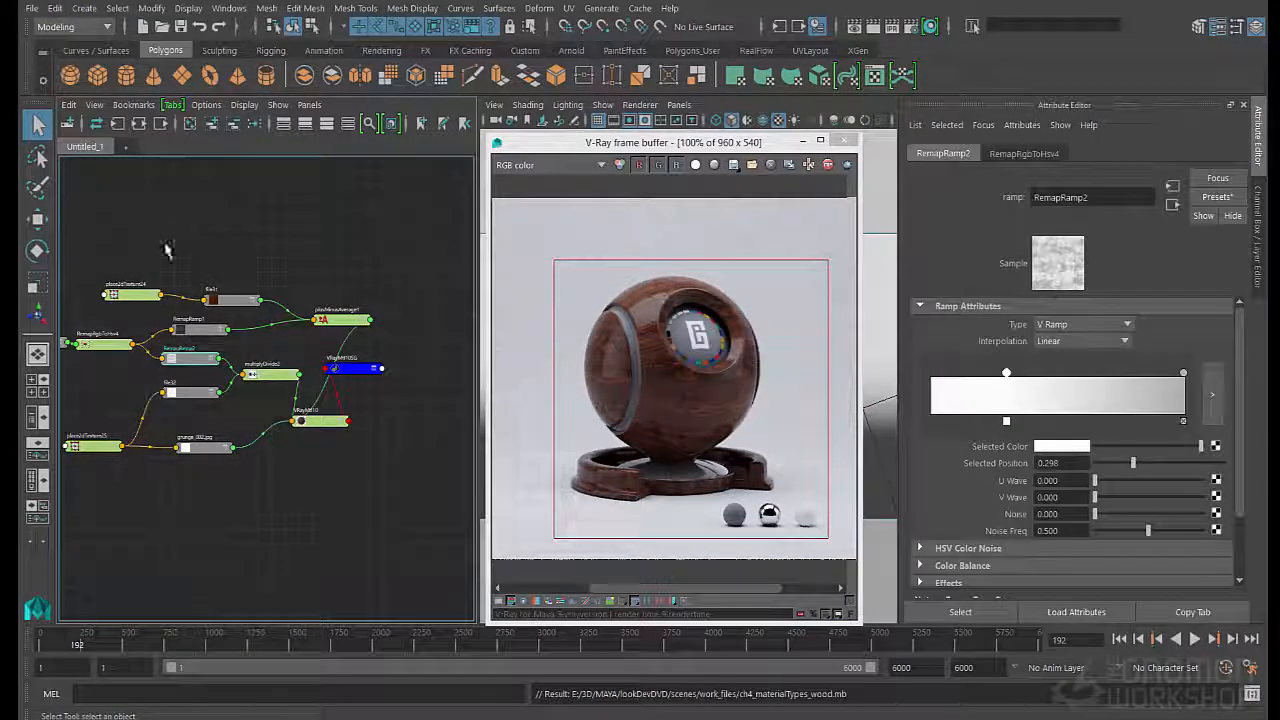
# - Duplicate RemapRamp2 with its input connections using Duplicate Special and place the copy below the grunge texture node
pyautogui.click(55, 8)
pyautogui.moveTo(117, 214)
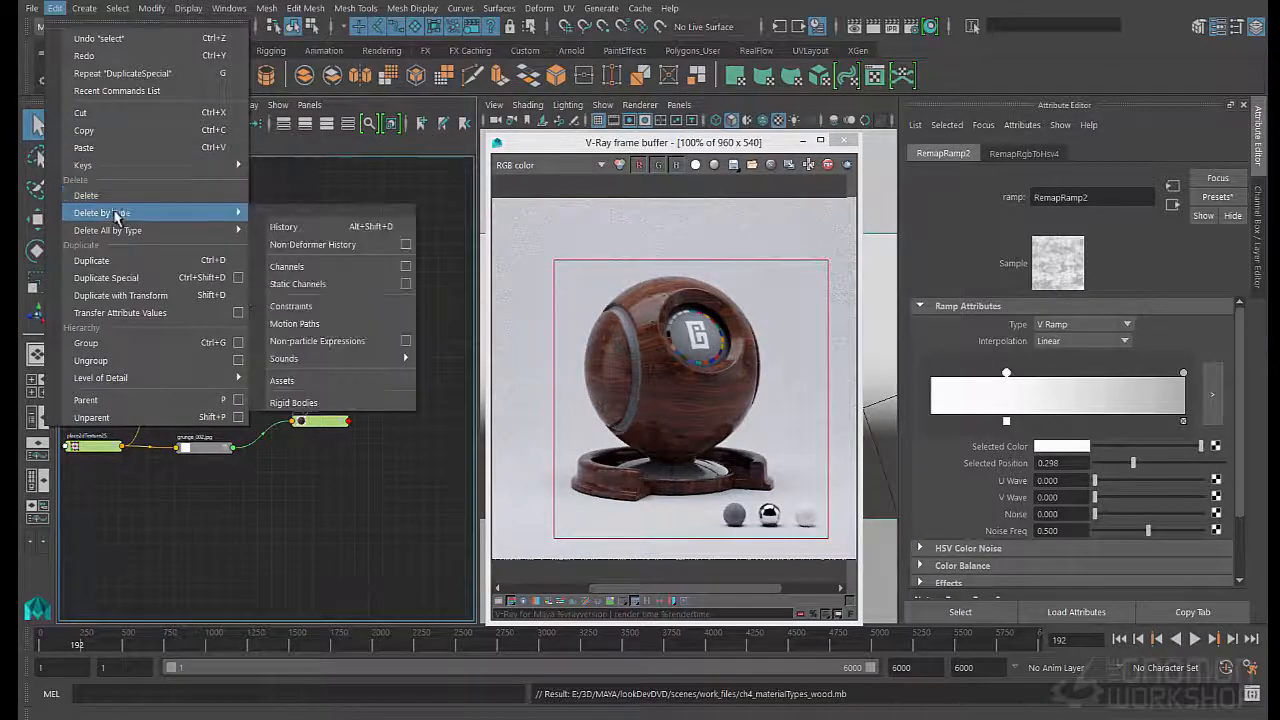
pyautogui.click(134, 277)
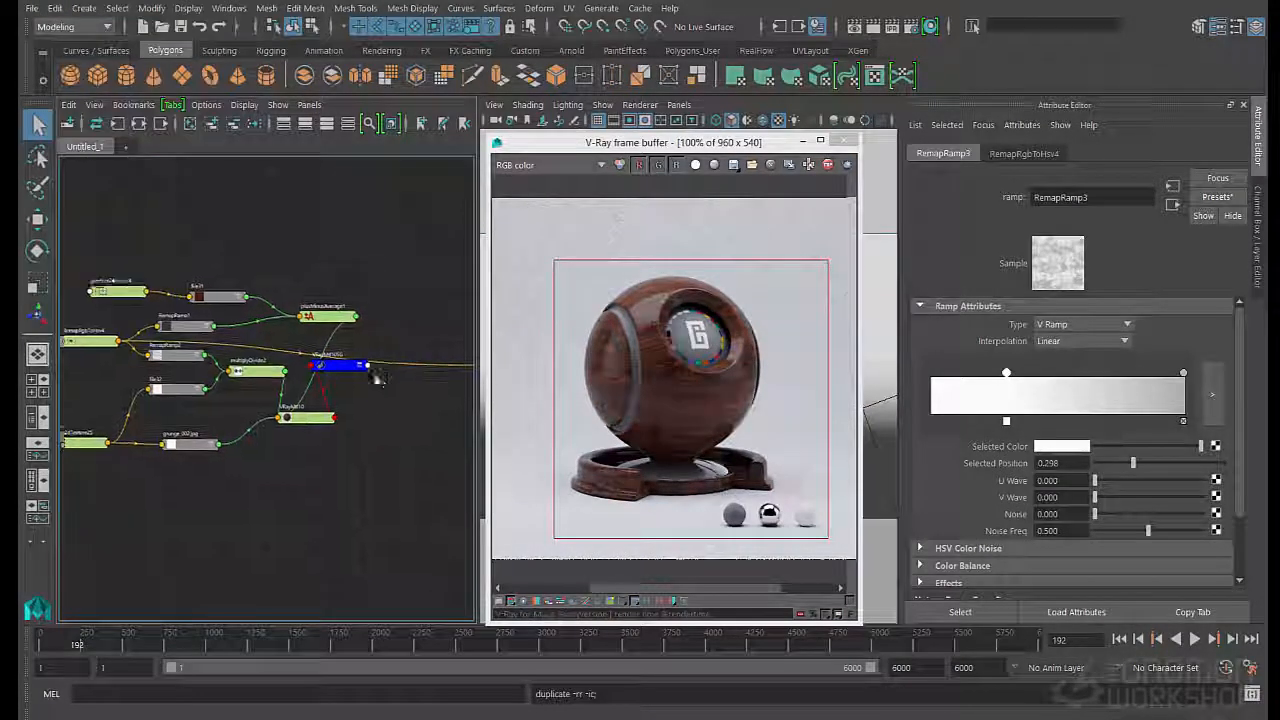
pyautogui.keyDown('alt'); pyautogui.moveTo(376, 378); pyautogui.dragTo(362, 374, button='right'); pyautogui.keyUp('alt')
pyautogui.moveTo(469, 362); pyautogui.dragTo(217, 501)
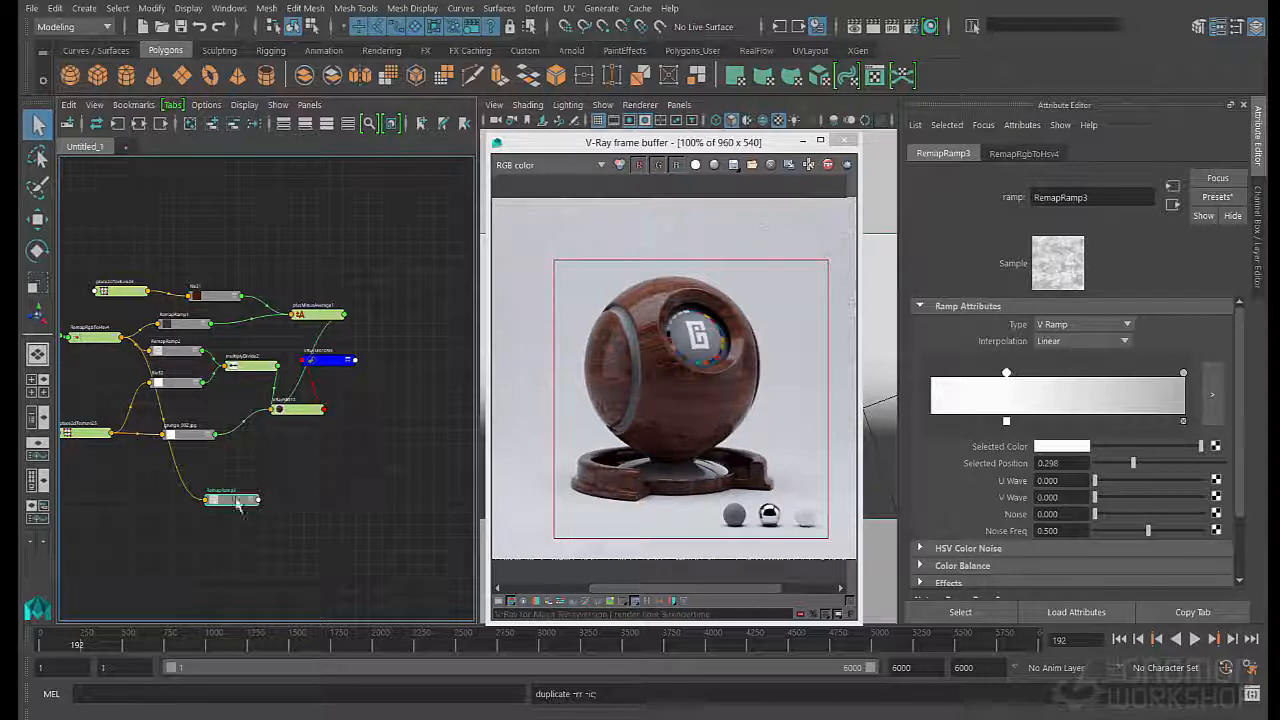
# - Set RemapRamp3's color value to 0.9 at position 0.298 and lighten the color at position 0.992 to light grey
pyautogui.click(304, 411)
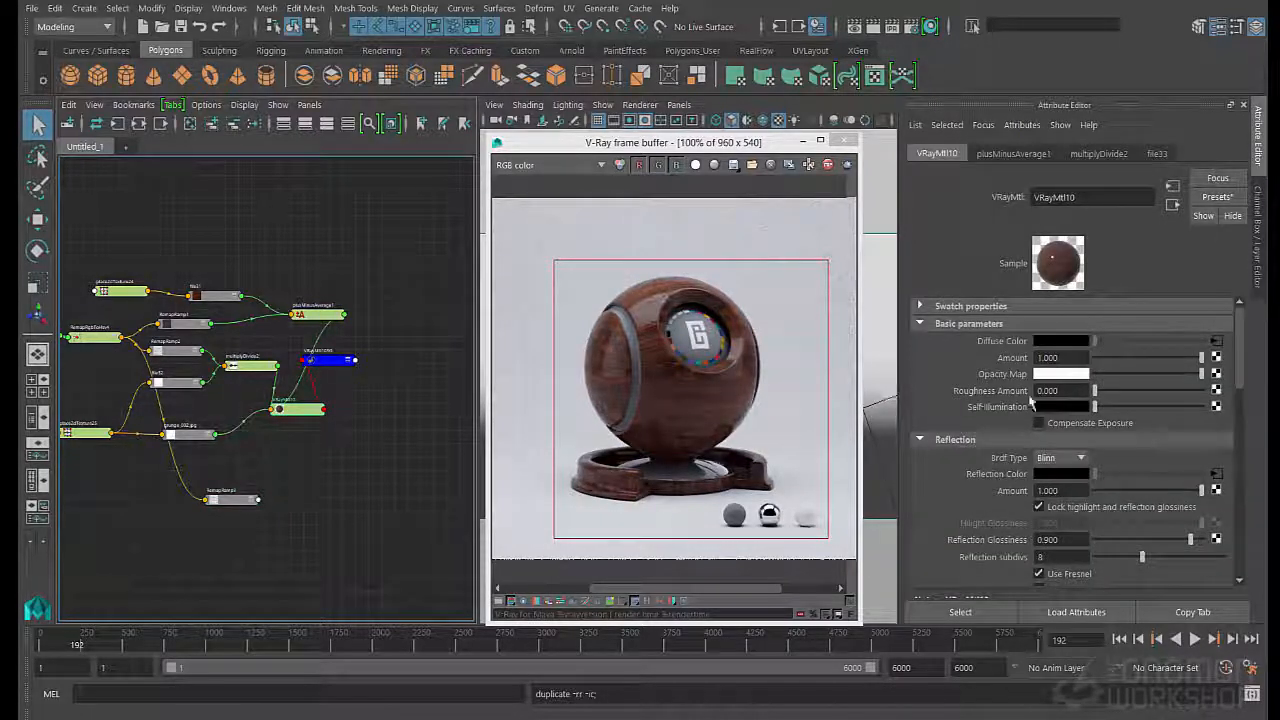
pyautogui.click(230, 499)
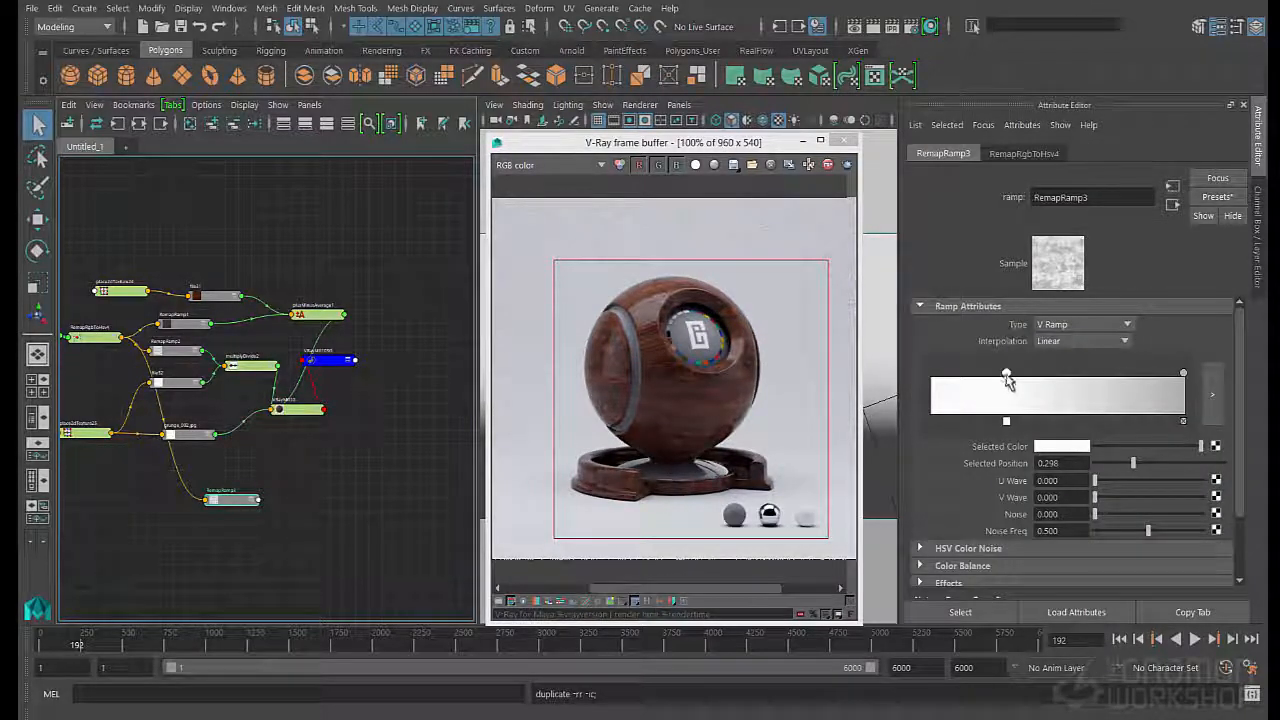
pyautogui.click(1054, 451)
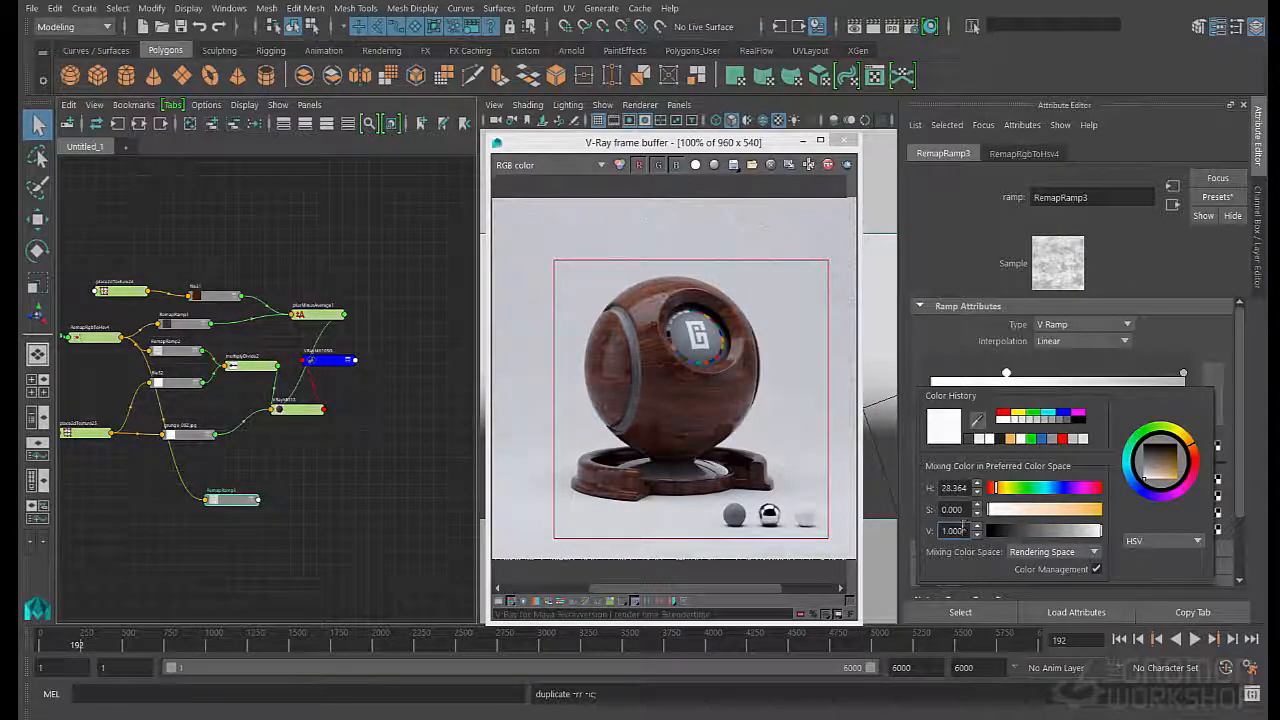
pyautogui.click(1062, 450)
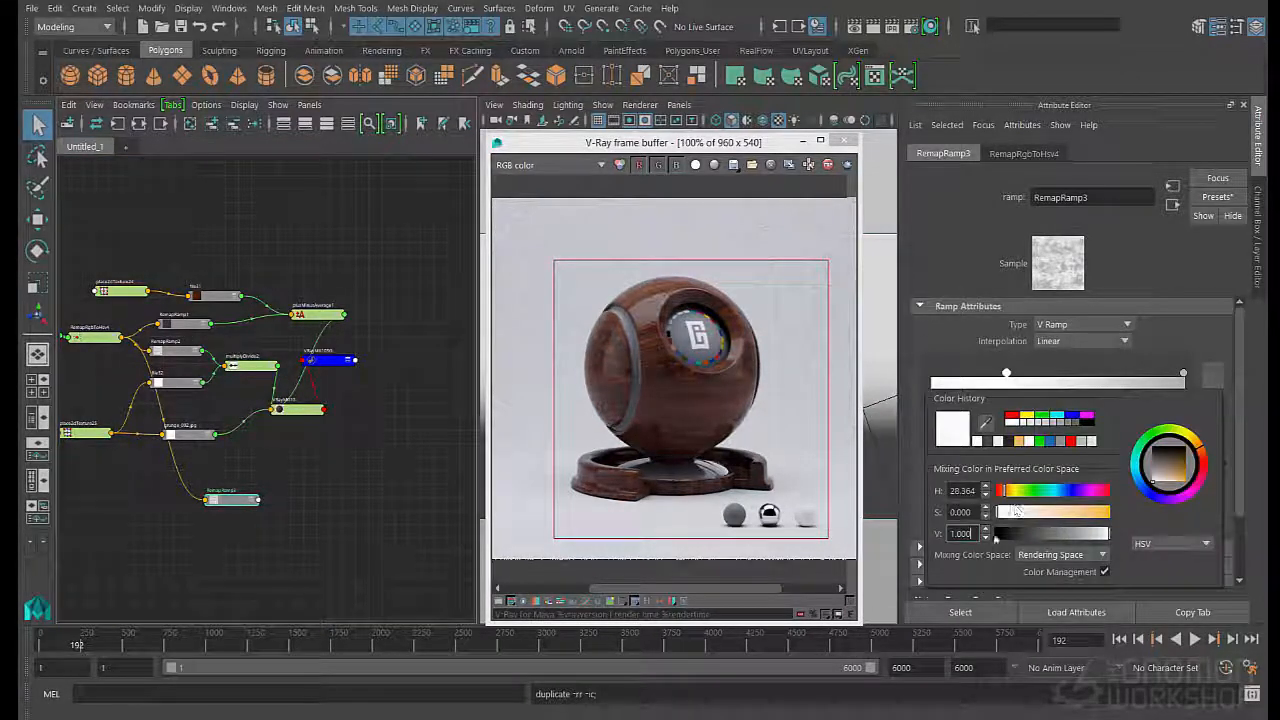
pyautogui.doubleClick(972, 536)
pyautogui.write('0.5')
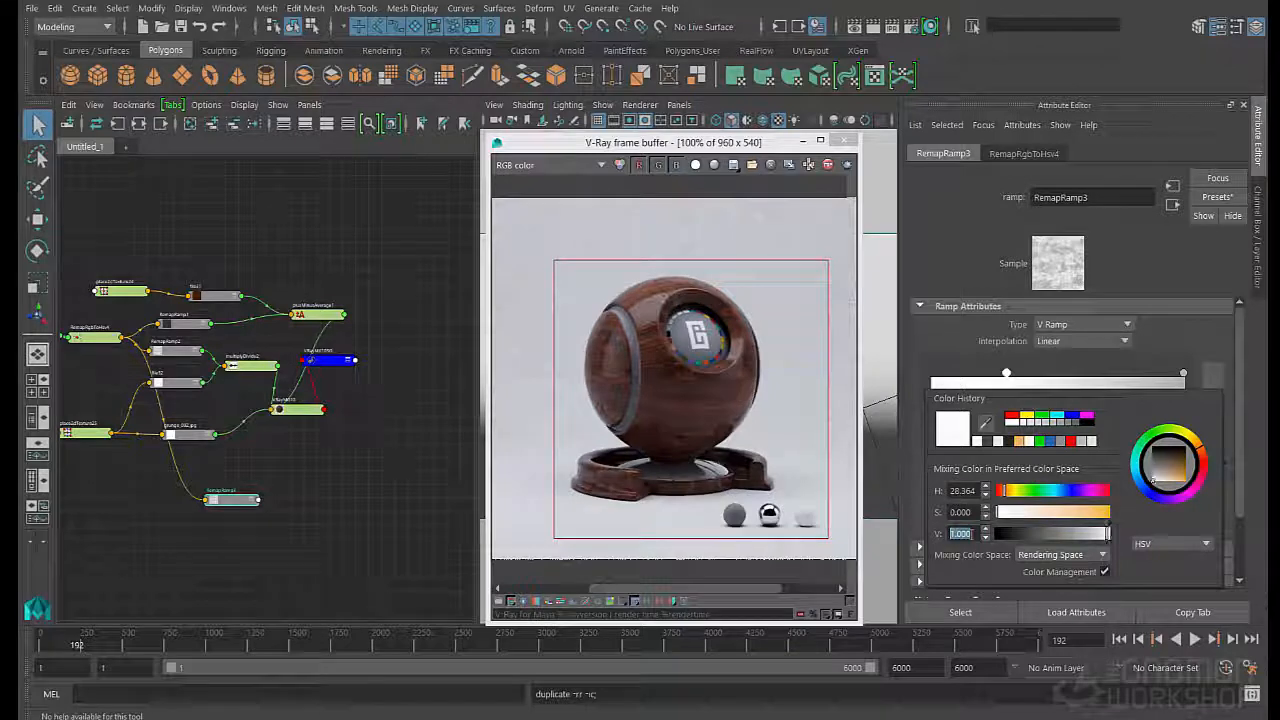
pyautogui.press('Return')
pyautogui.click(1184, 375)
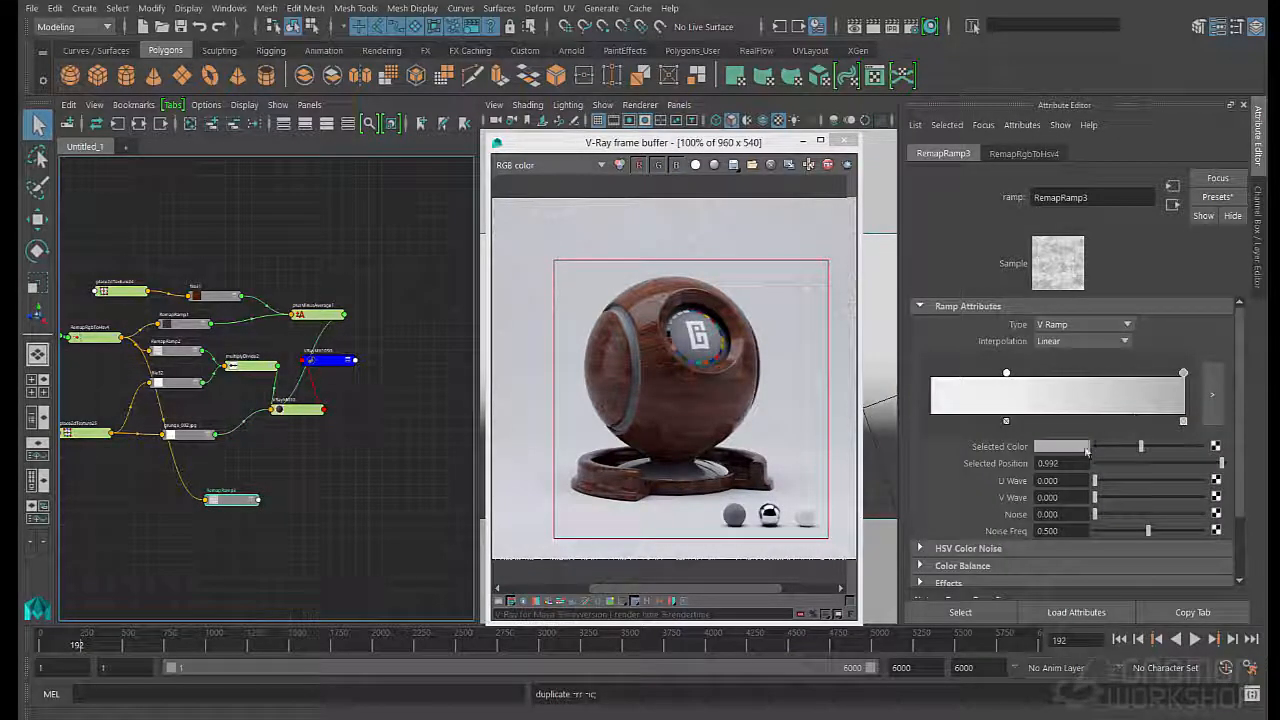
pyautogui.click(1084, 449)
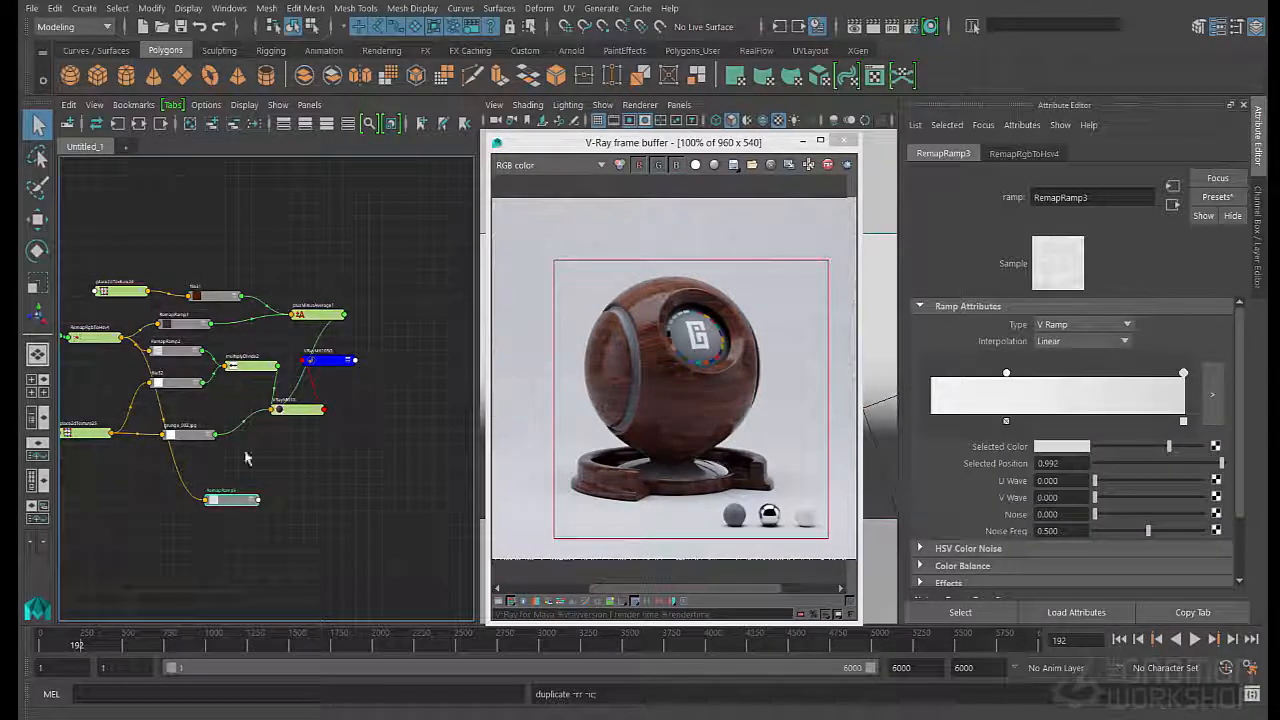
# - Connect RemapRamp3's outAlpha to the reflection glossiness of VRayMtl10
pyautogui.click(290, 469)
pyautogui.click(293, 411)
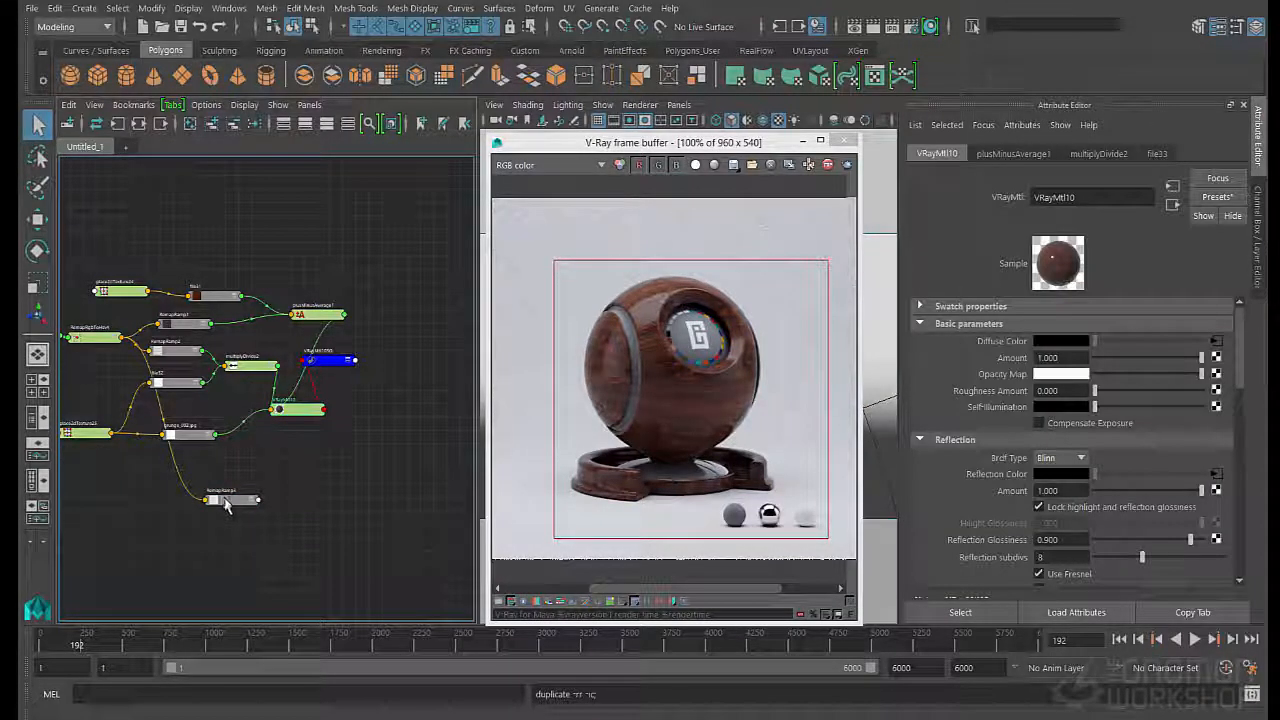
pyautogui.moveTo(972, 562); pyautogui.dragTo(988, 541, button='middle')
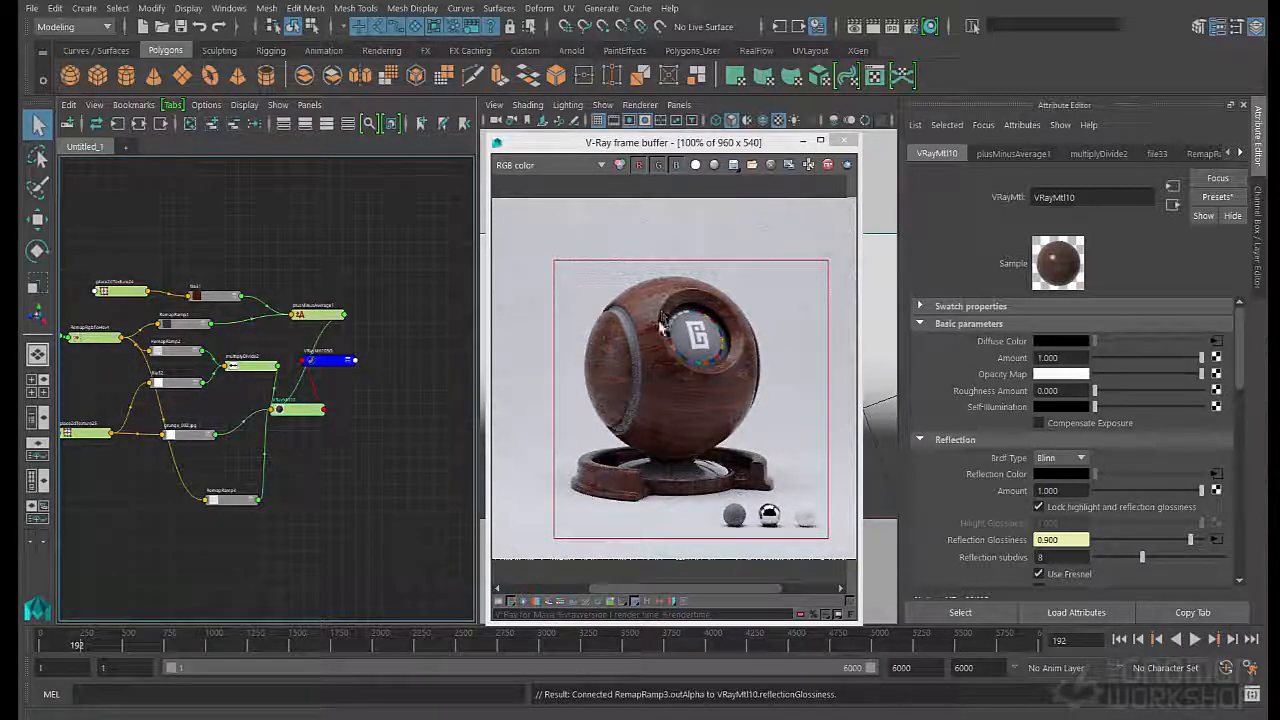
# - Set RemapRamp3's color value to 0.7 at position 0.298 and to 0.9 at position 0.992
pyautogui.click(230, 499)
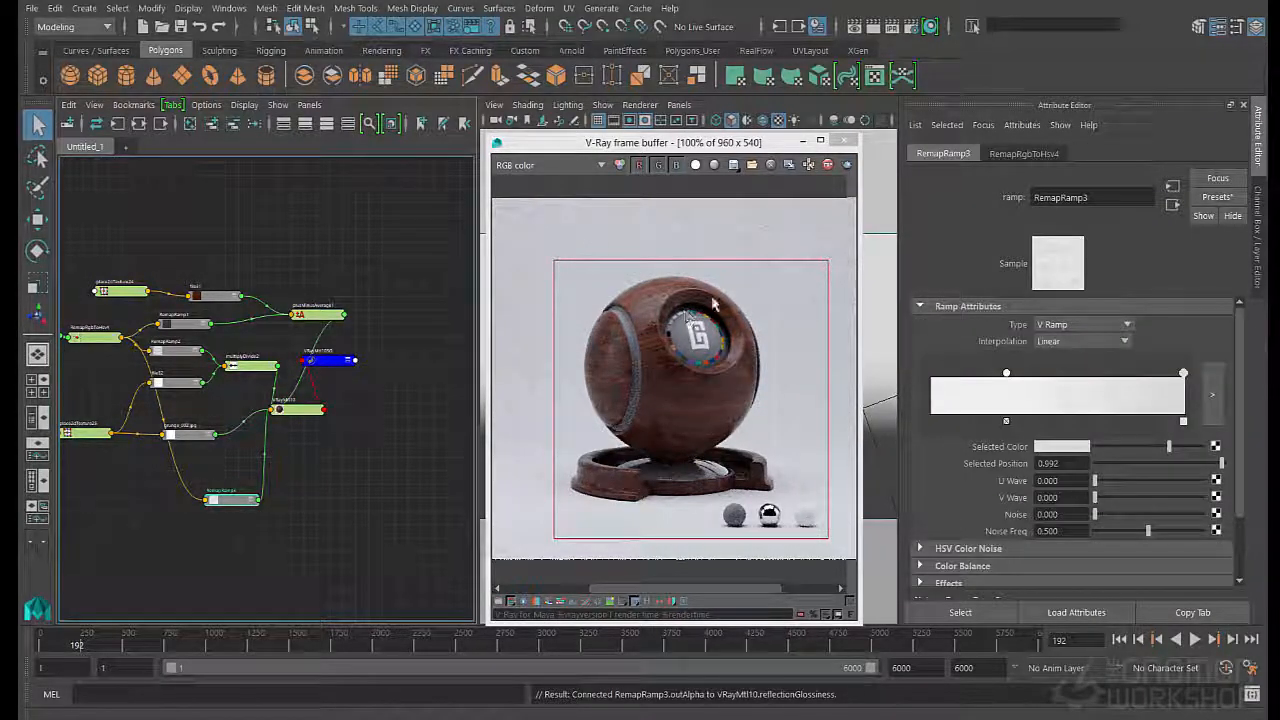
pyautogui.click(1007, 374)
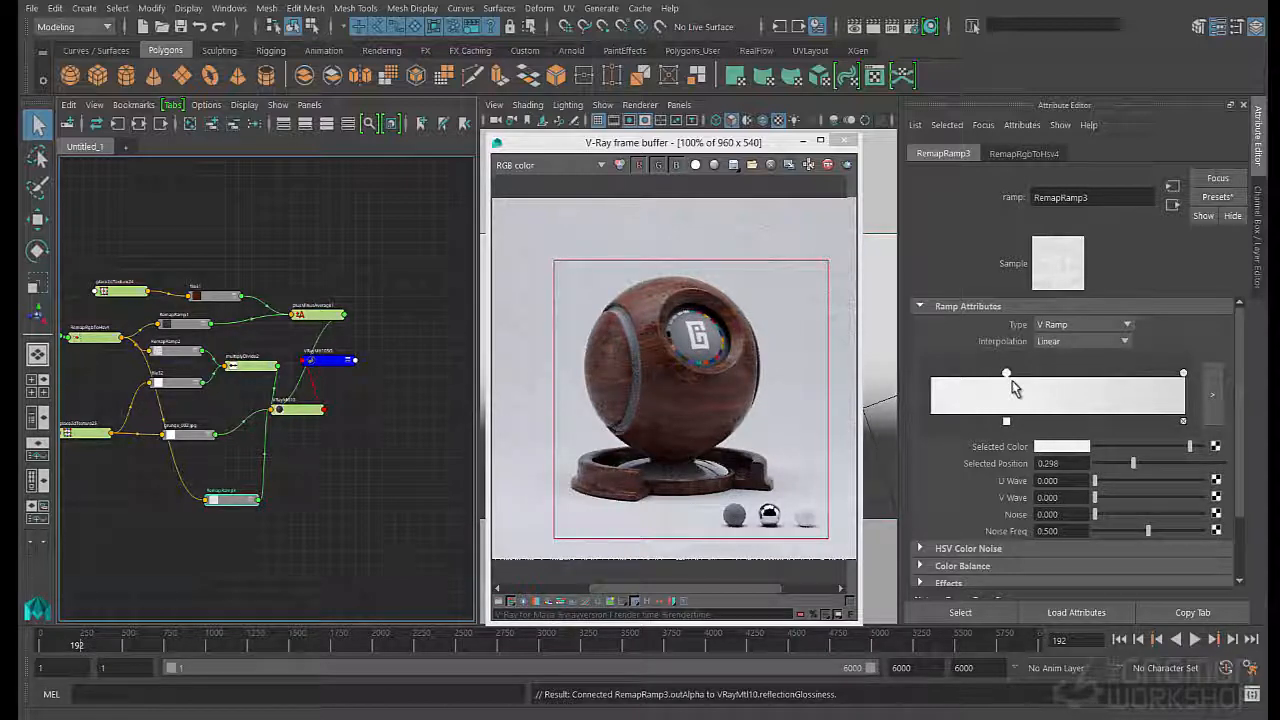
pyautogui.click(1064, 447)
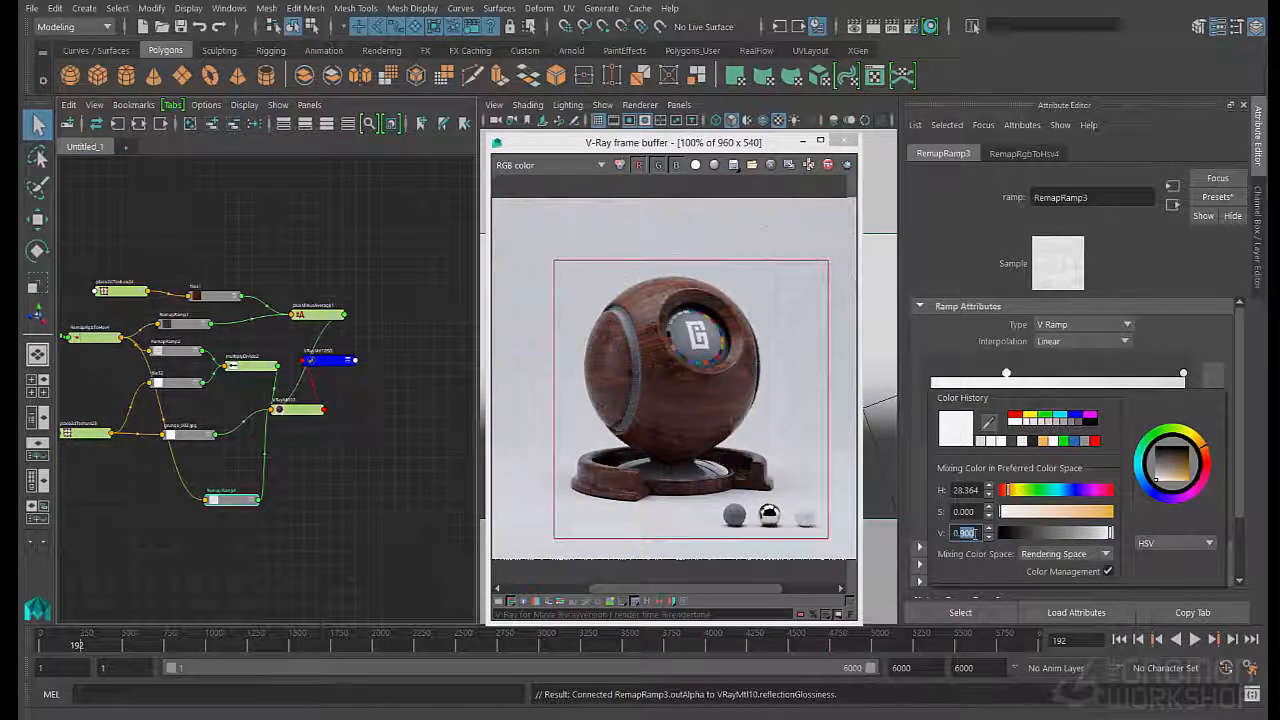
pyautogui.write('.7')
pyautogui.press('Return')
pyautogui.click(1183, 374)
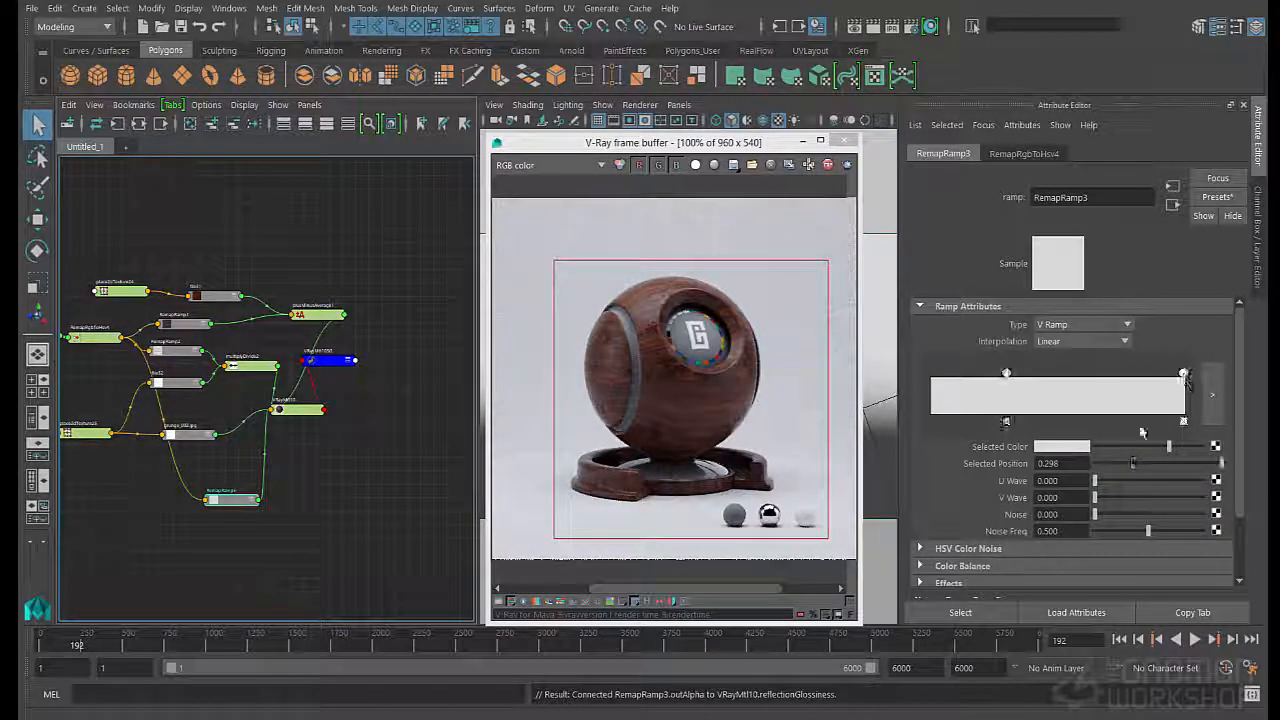
pyautogui.click(1060, 447)
pyautogui.write('.9')
pyautogui.press('Return')
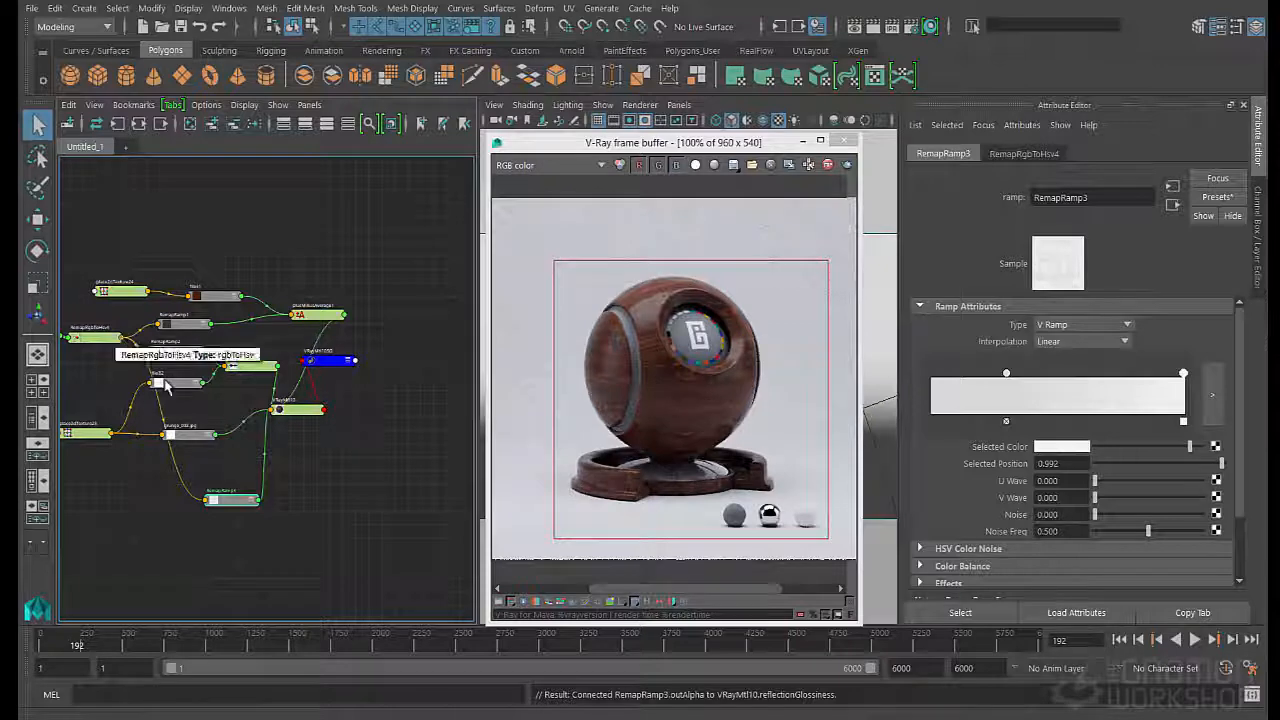
# - Lighten RemapRamp2's color at position 0.992 to light grey
pyautogui.keyDown('alt'); pyautogui.moveTo(123, 343); pyautogui.dragTo(210, 349, button='middle'); pyautogui.keyUp('alt')
pyautogui.click(303, 290)
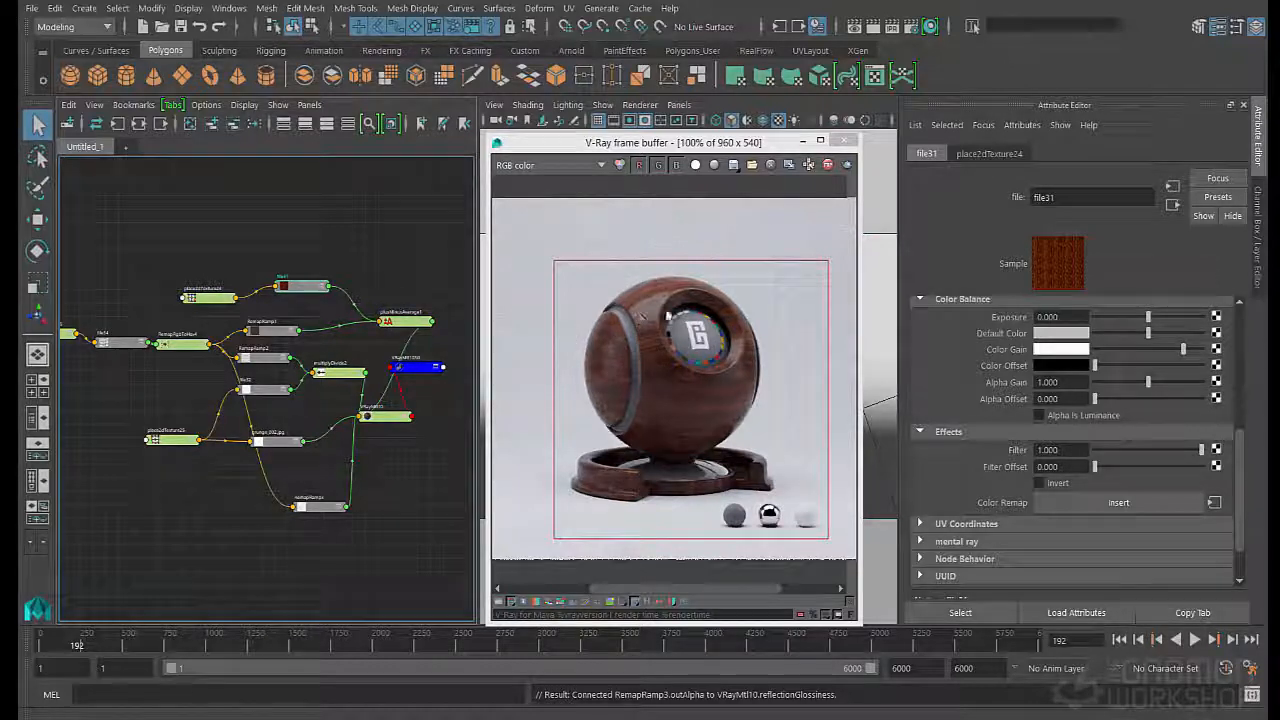
pyautogui.click(320, 510)
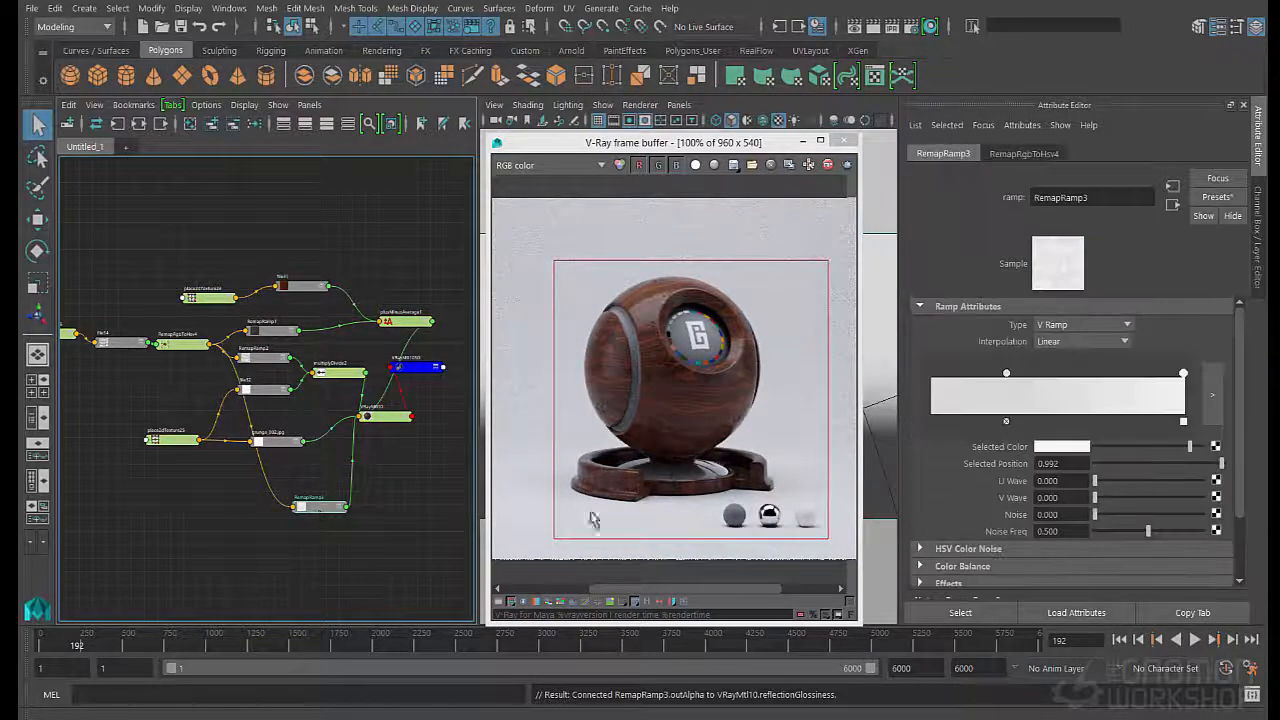
pyautogui.click(1006, 375)
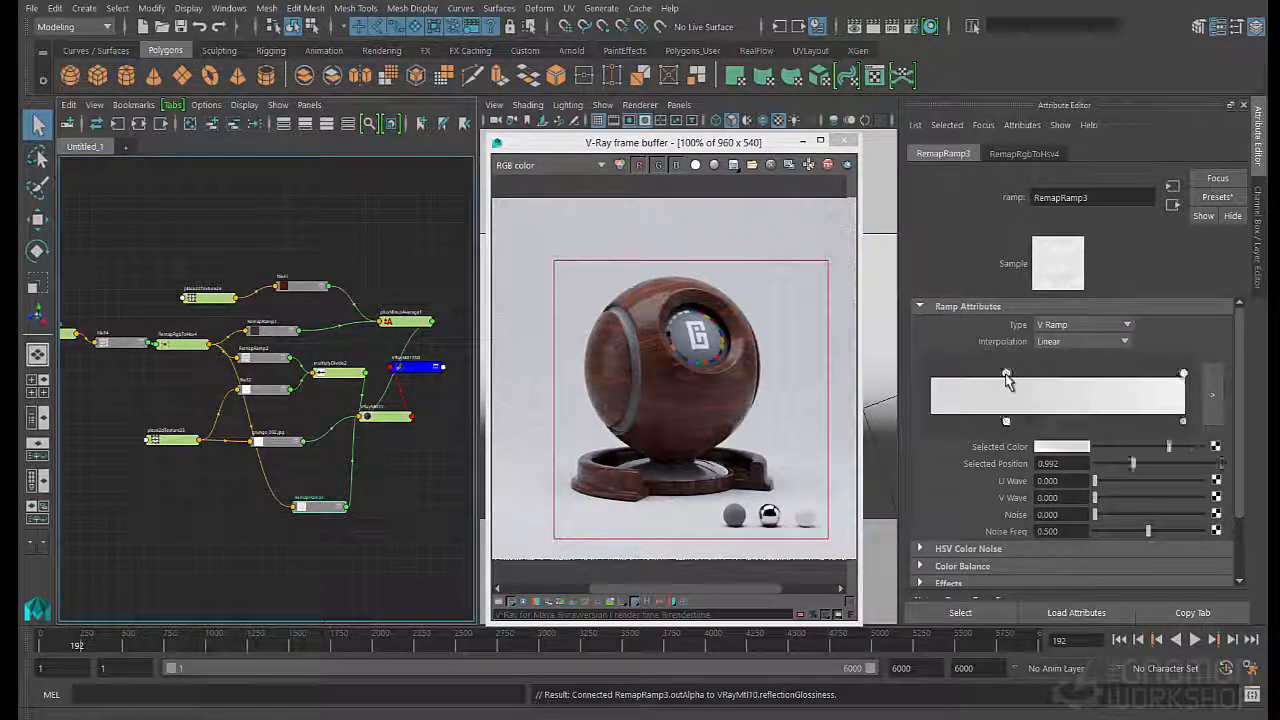
pyautogui.click(336, 373)
pyautogui.click(262, 357)
pyautogui.click(1183, 374)
pyautogui.moveTo(1201, 446); pyautogui.dragTo(1167, 448)
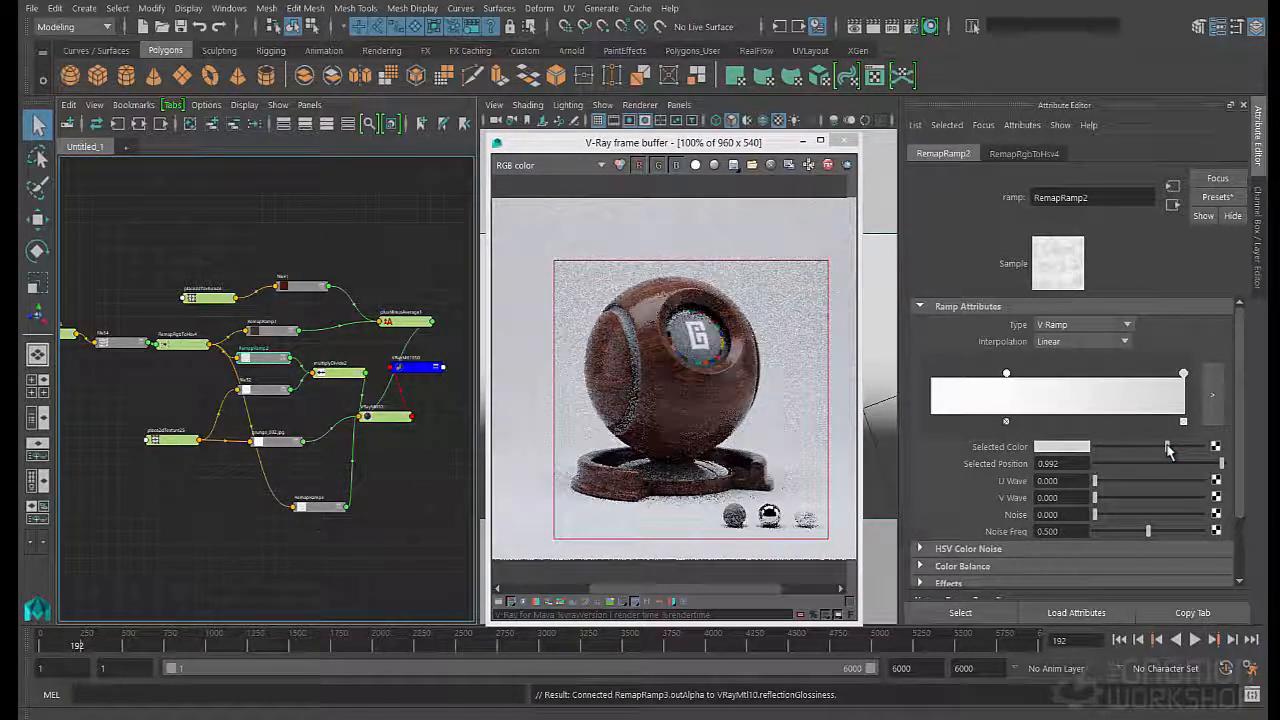
# - Raise RemapRamp3's color value to 0.95 at position 0.992 and to 0.8 at position 0.298
pyautogui.click(314, 508)
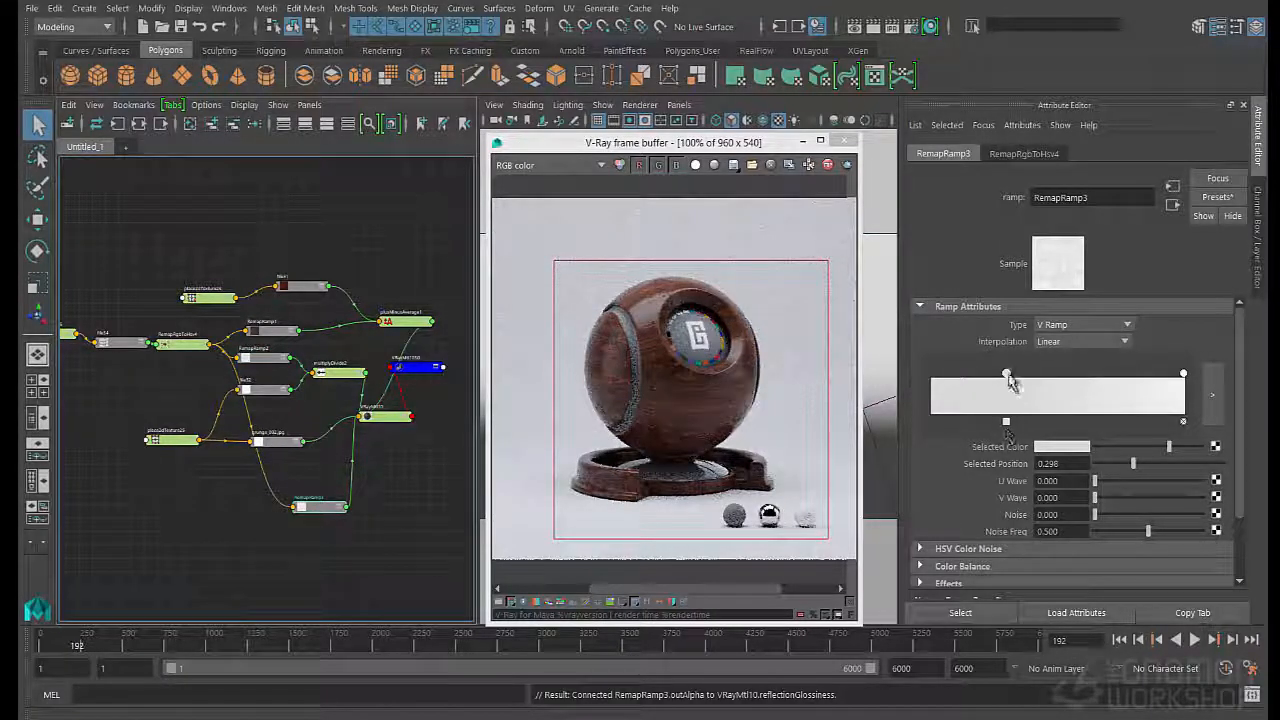
pyautogui.click(1058, 447)
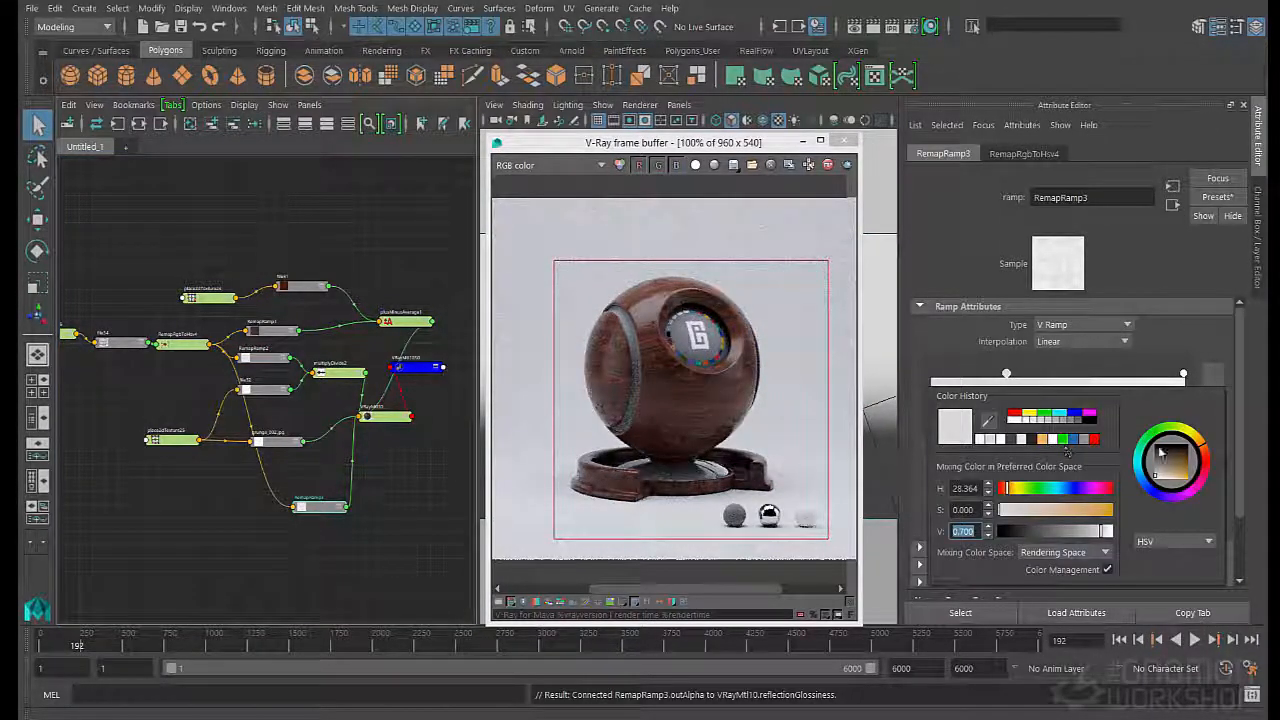
pyautogui.write('0.9')
pyautogui.press('Return')
pyautogui.click(1075, 451)
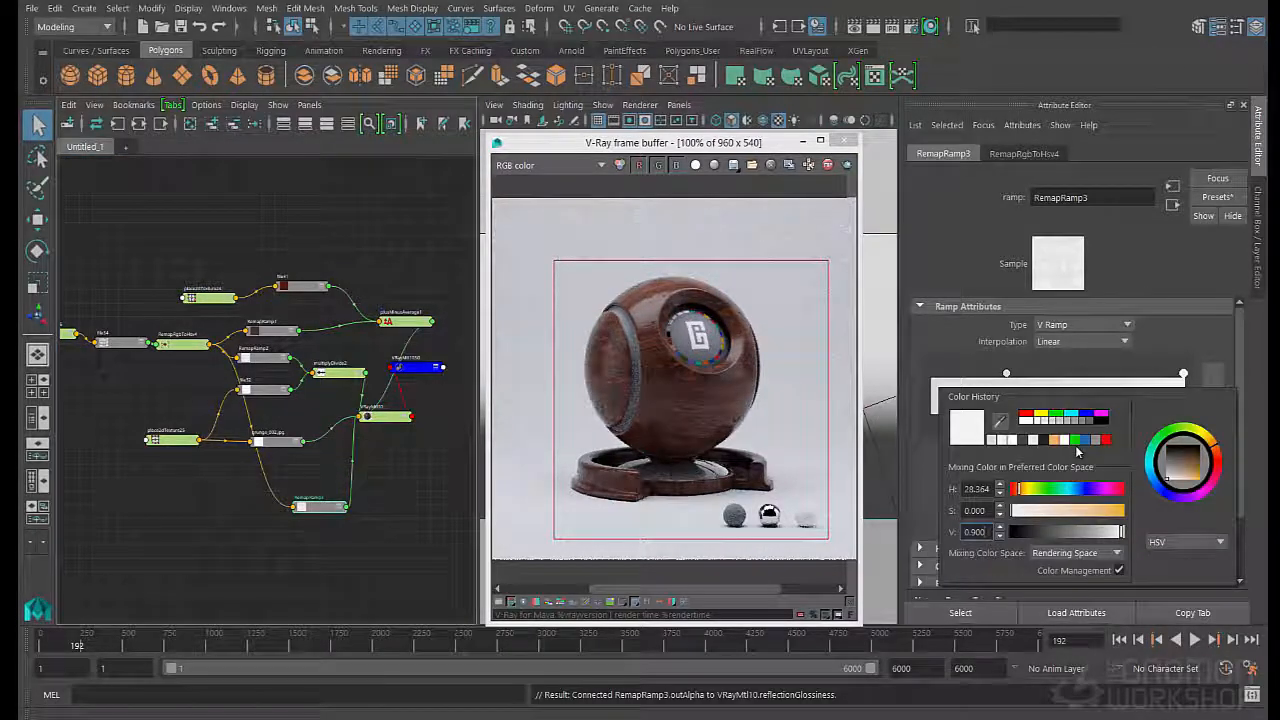
pyautogui.press('BackSpace')
pyautogui.write('0.75')
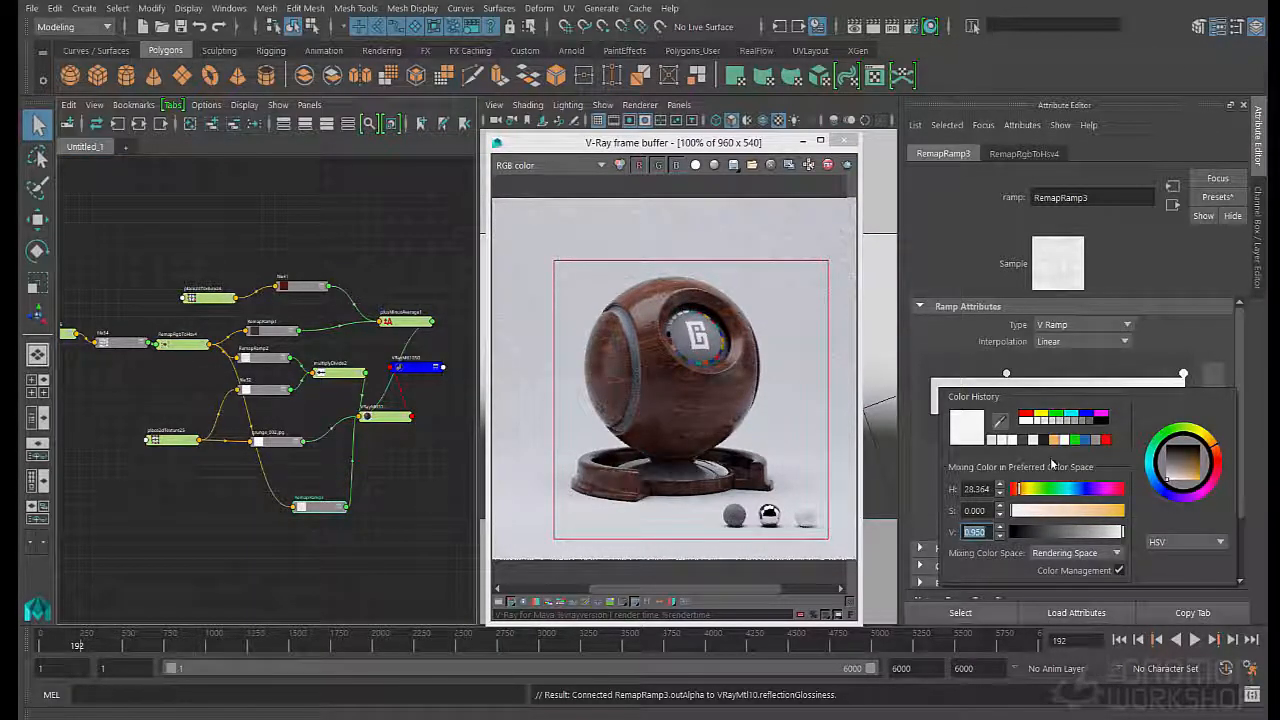
pyautogui.press('Return')
pyautogui.click(1065, 451)
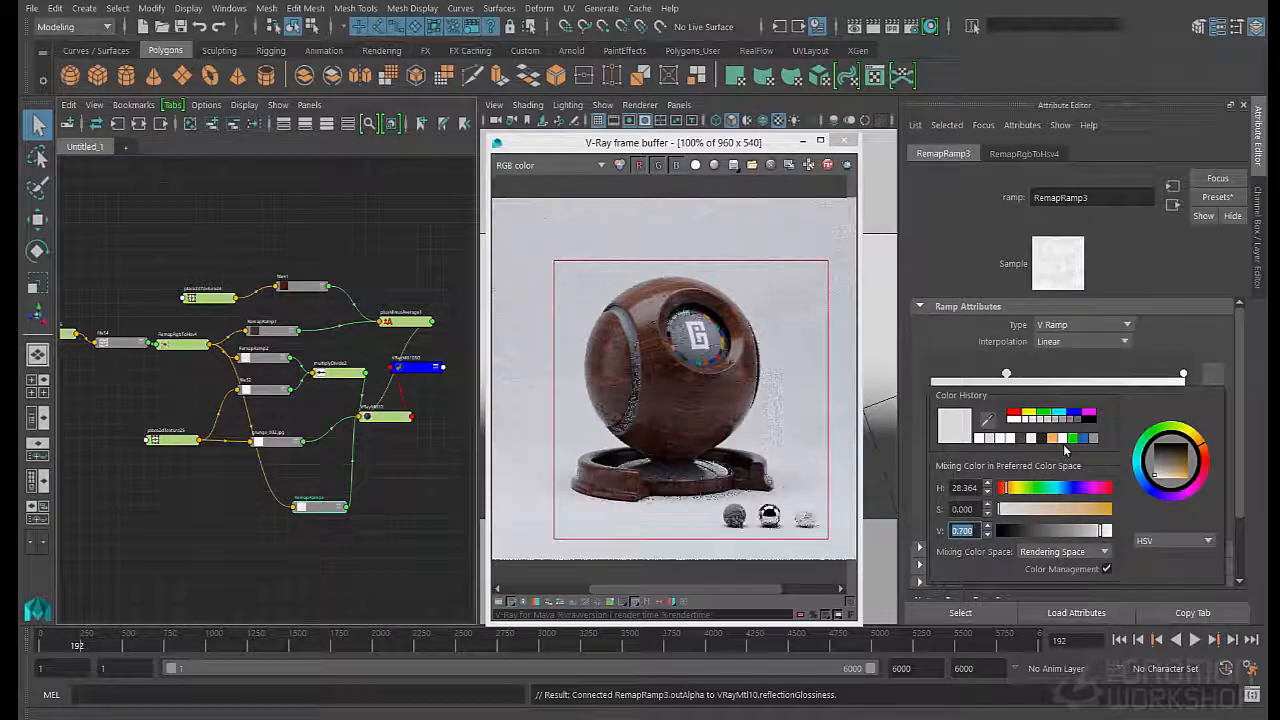
pyautogui.write('0.8')
pyautogui.press('Return')
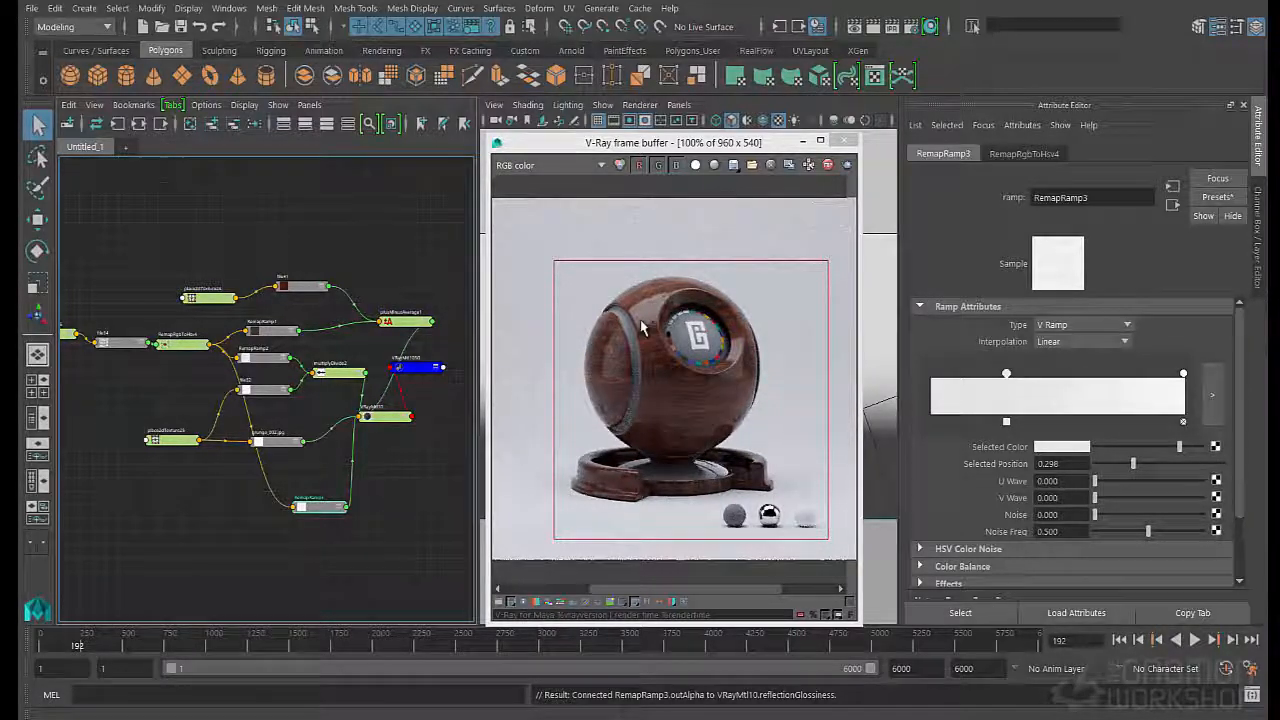
# - Try lower reflection amounts on VRayMtl10, settle on 0.817, and save the scene
pyautogui.click(385, 416)
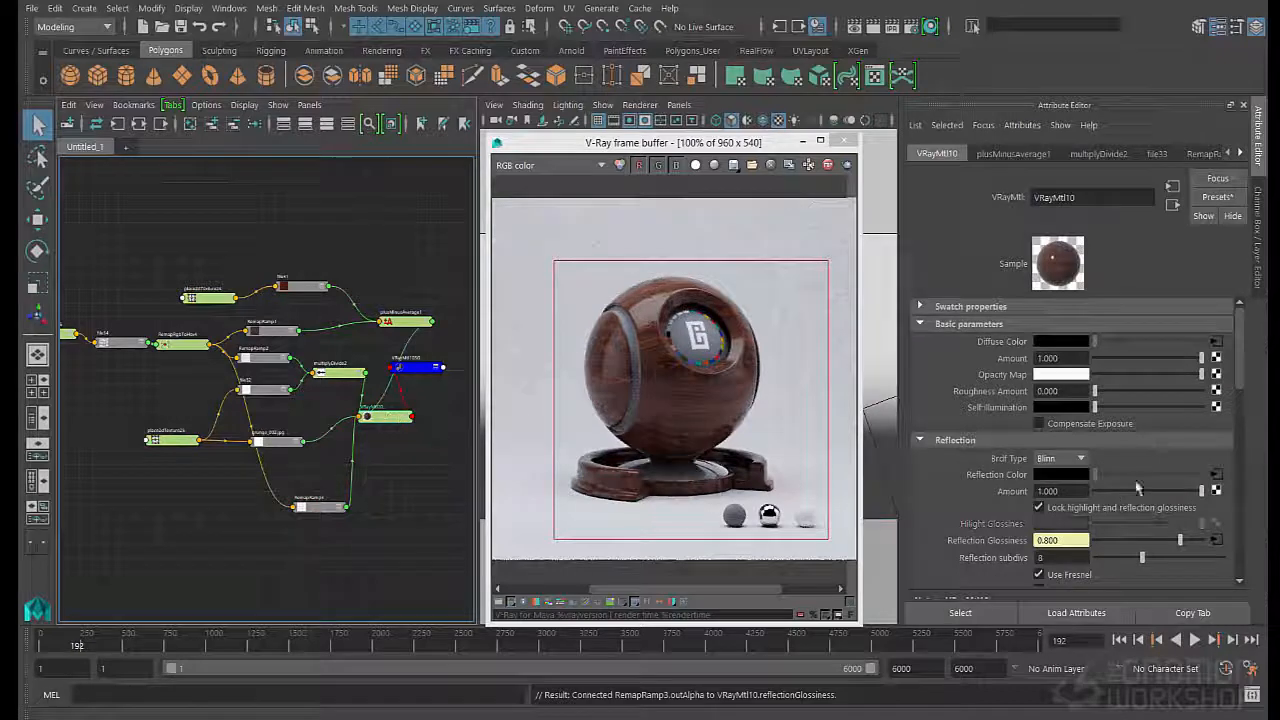
pyautogui.moveTo(1183, 491); pyautogui.dragTo(1150, 495)
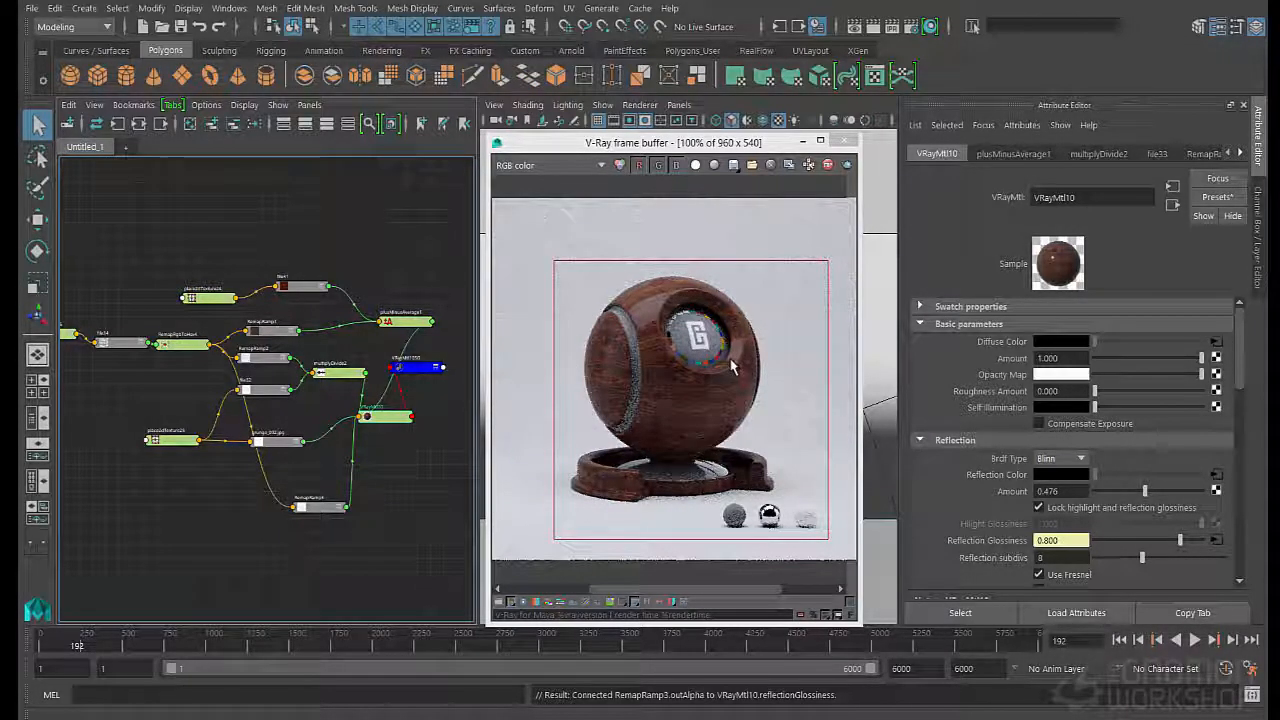
pyautogui.moveTo(1145, 492); pyautogui.dragTo(1208, 492)
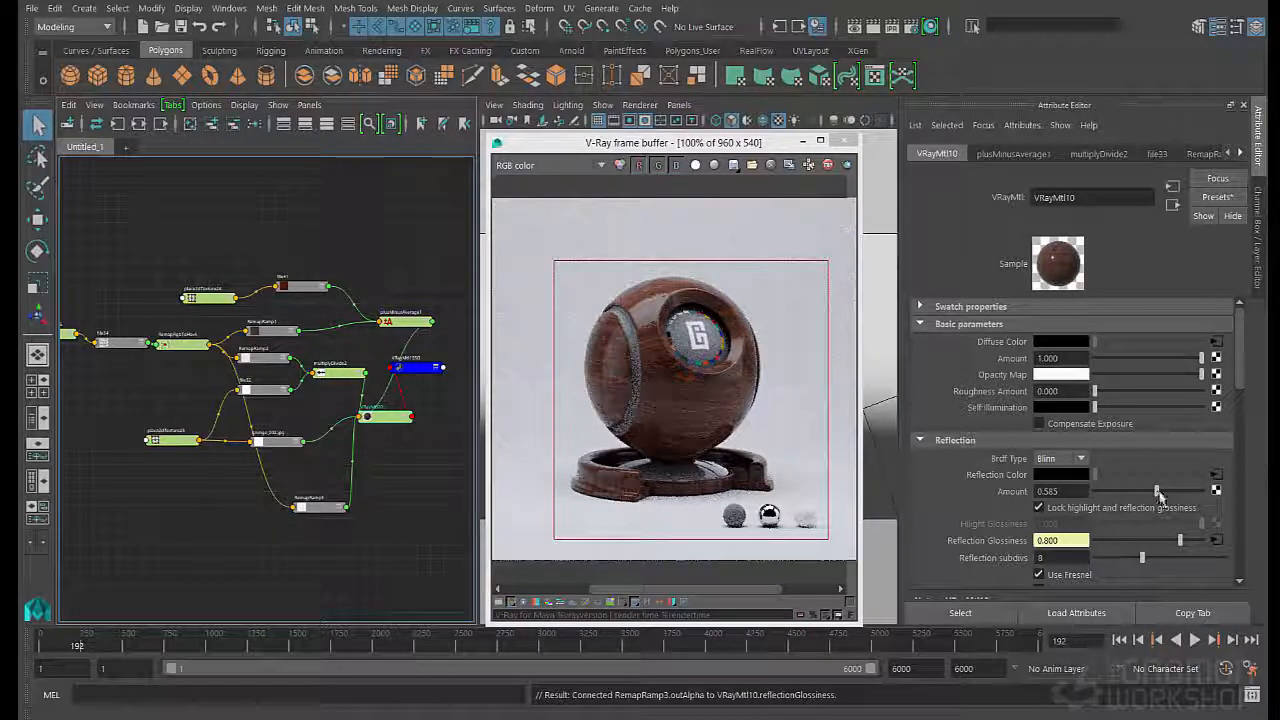
pyautogui.moveTo(1165, 494); pyautogui.dragTo(1176, 496)
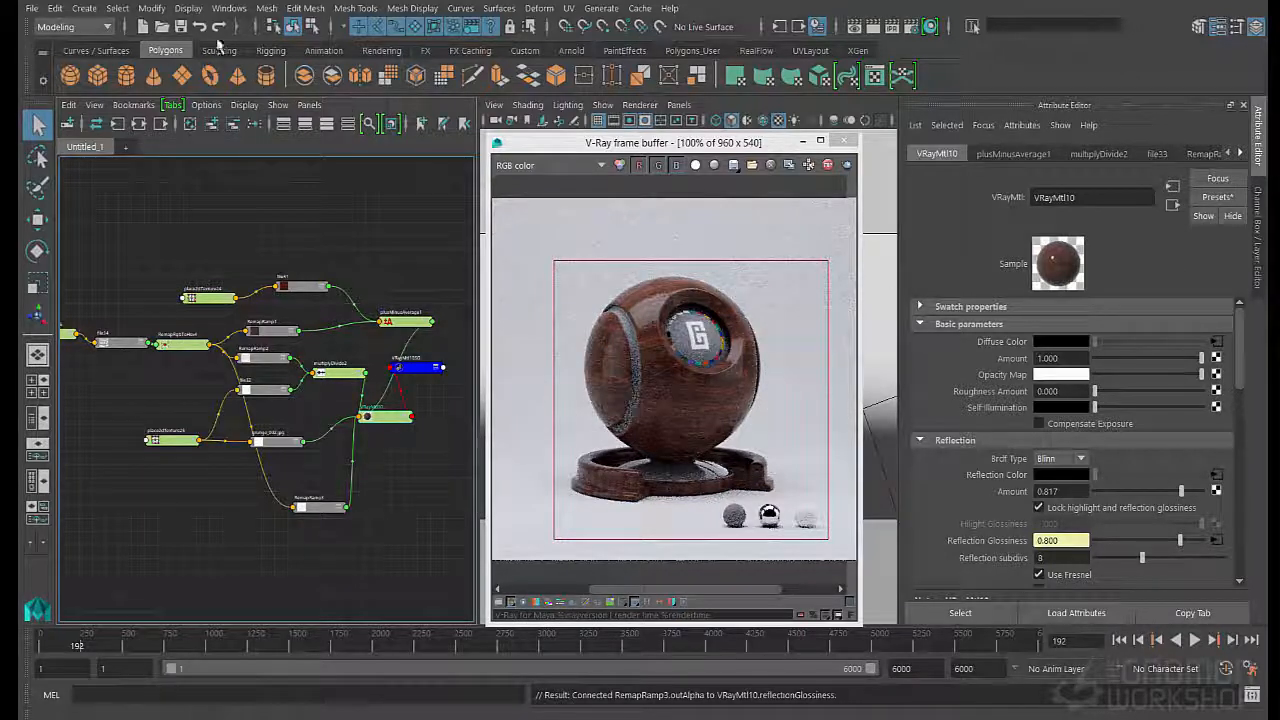
pyautogui.click(180, 26)
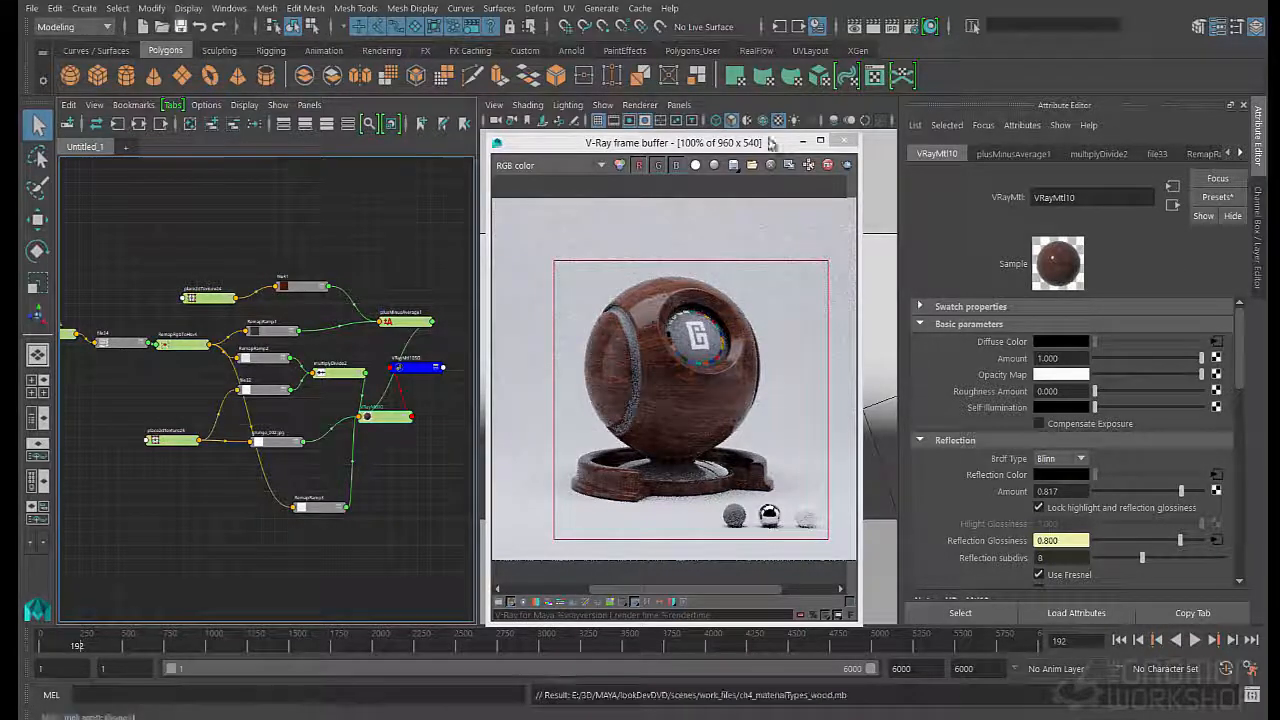
# - Review the RT Engine options in the render settings, including engine type and geometry, and close the settings
pyautogui.click(910, 27)
pyautogui.click(411, 233)
pyautogui.scroll(-3, 392, 430)
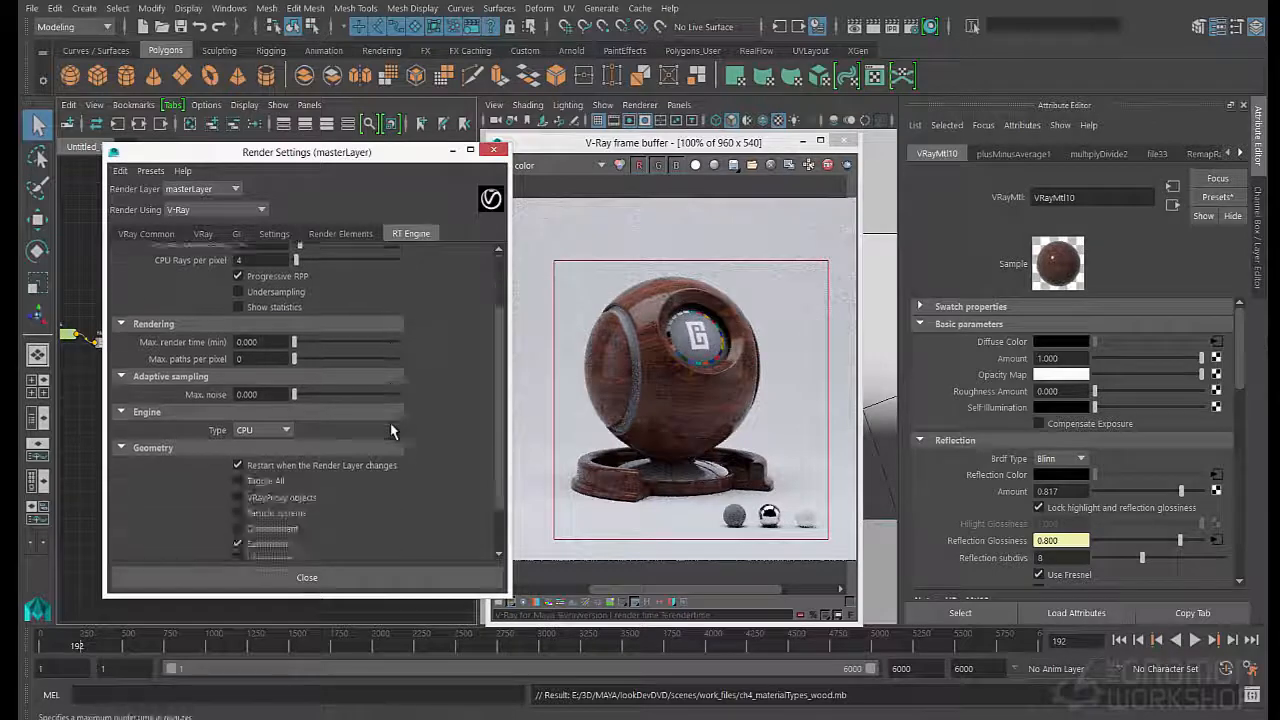
pyautogui.scroll(-1, 392, 430)
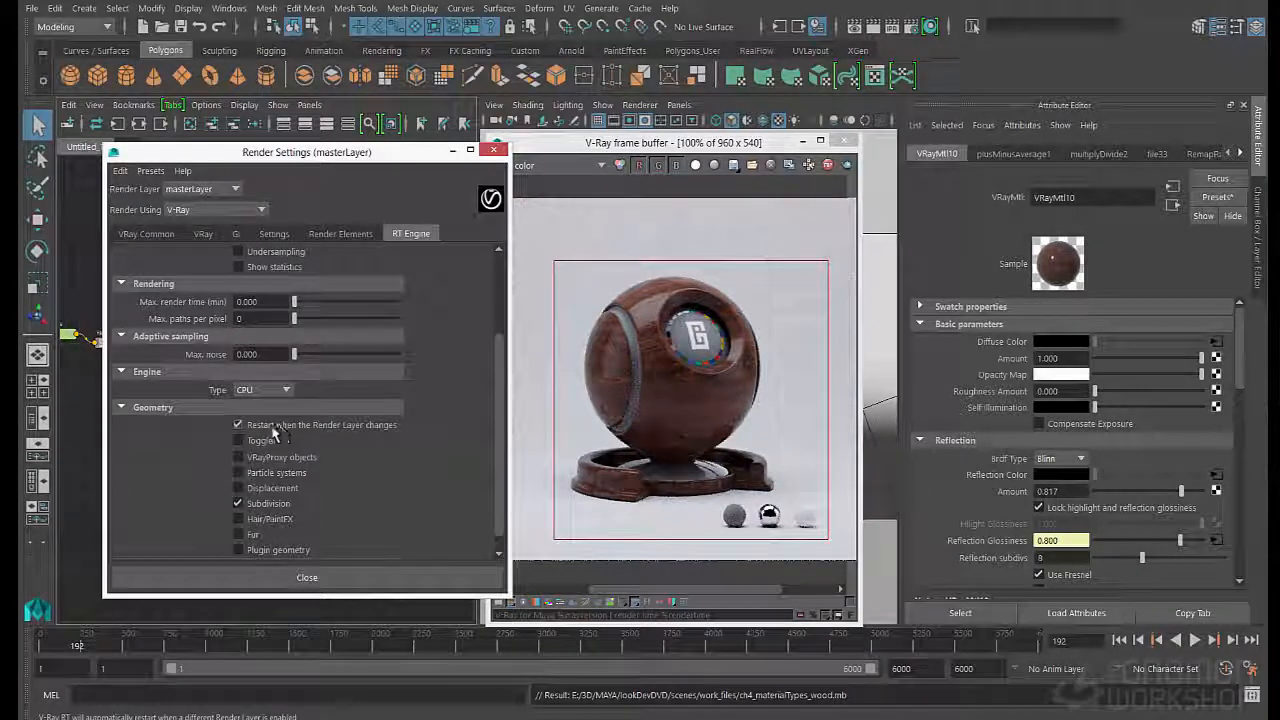
pyautogui.click(307, 577)
# - Render the harbor_bty layer and enlarge the render region to cover the whole frame
pyautogui.click(1258, 215)
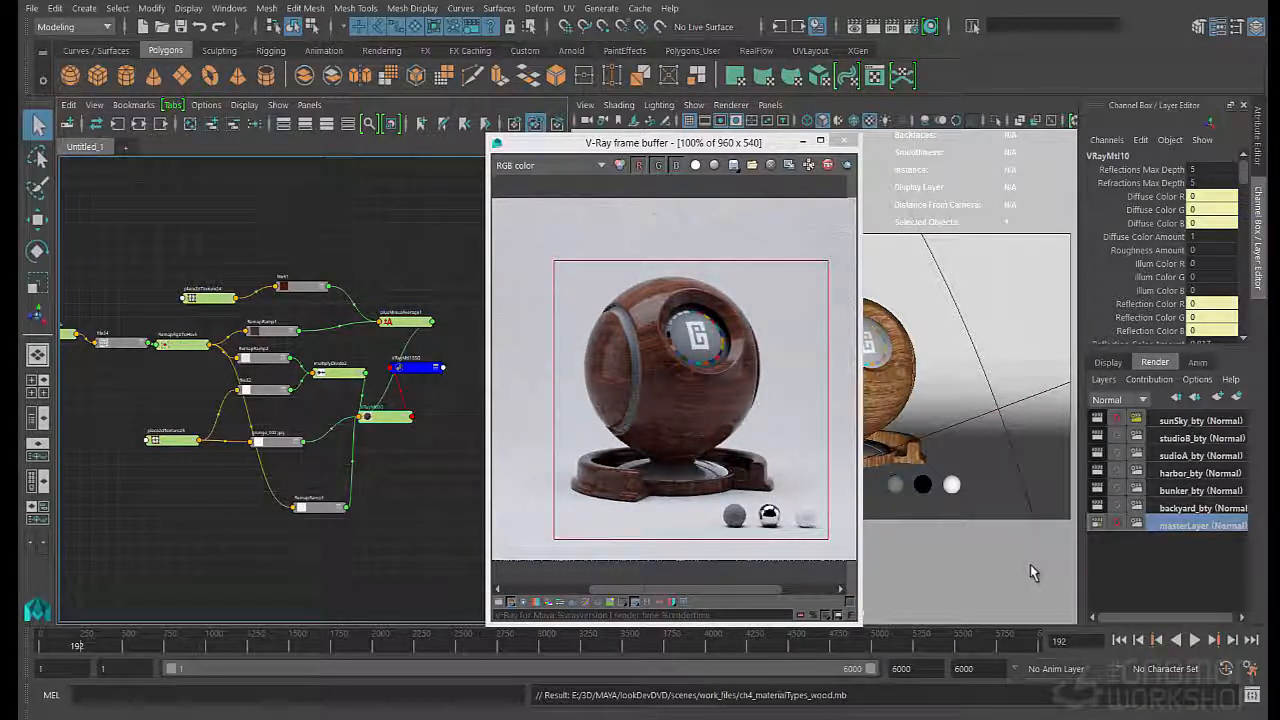
pyautogui.click(1170, 474)
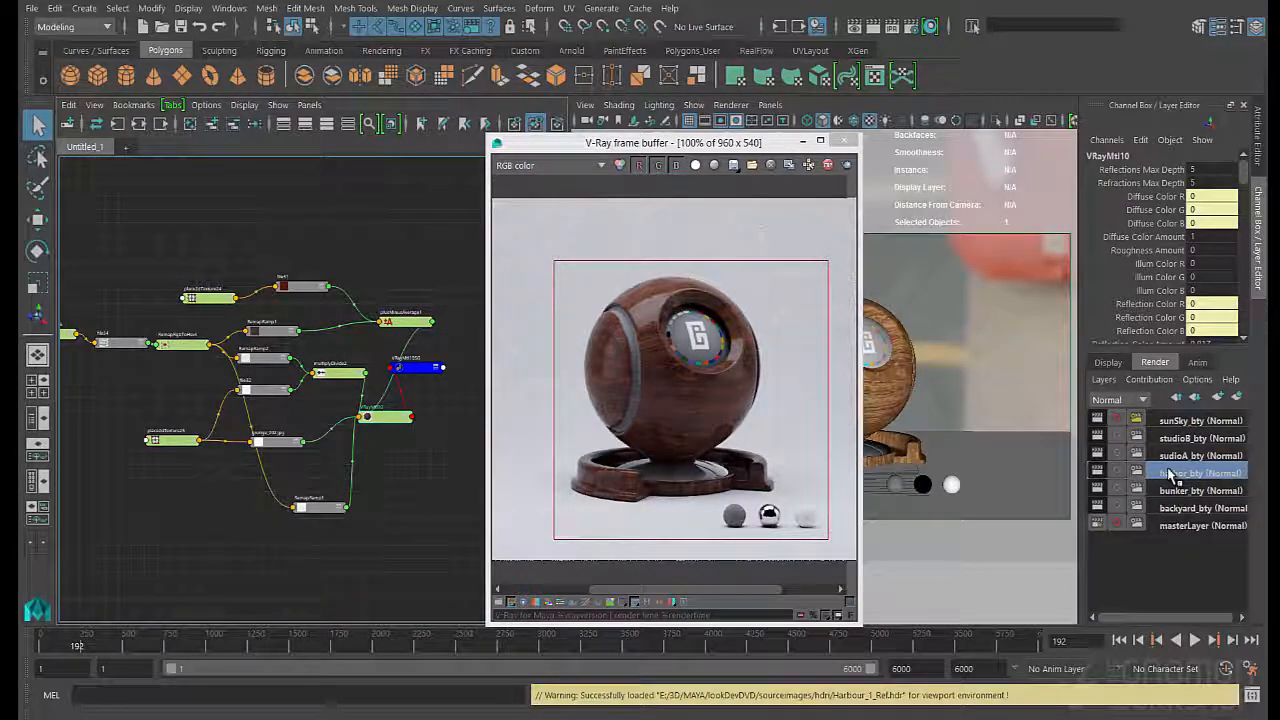
pyautogui.hotkey('ctrl', 'r')
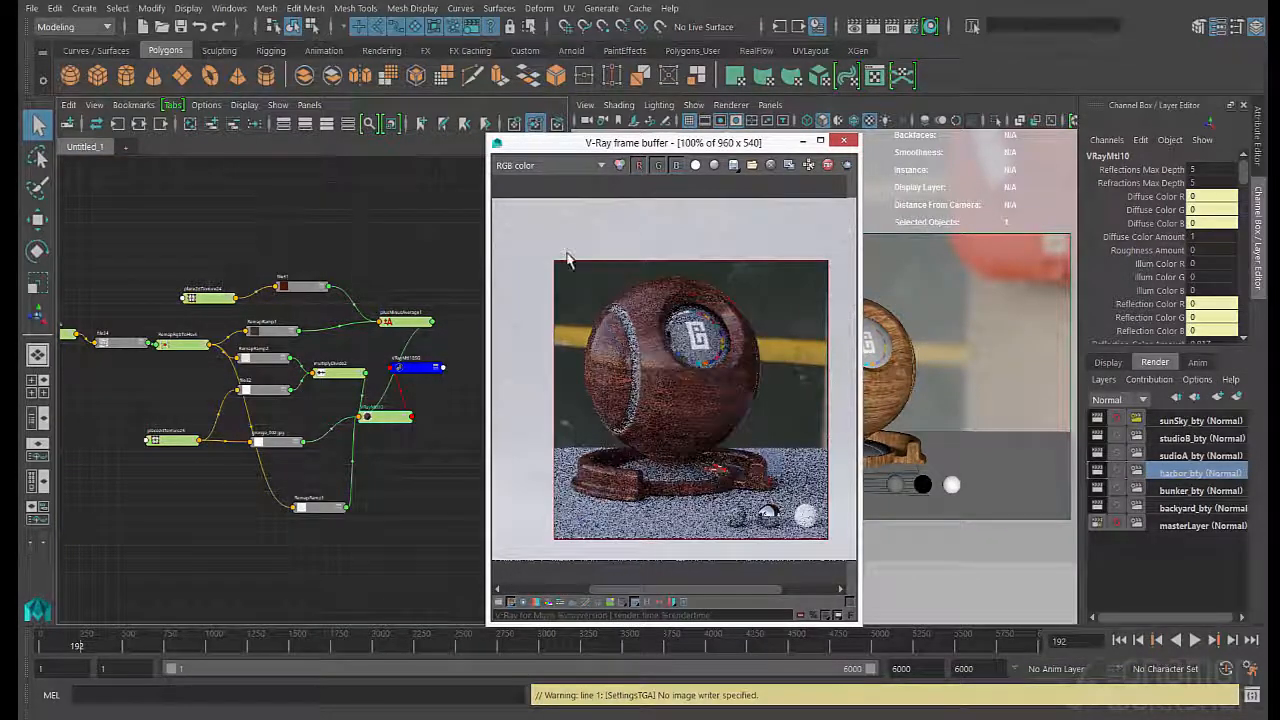
pyautogui.scroll(-1, 566, 258)
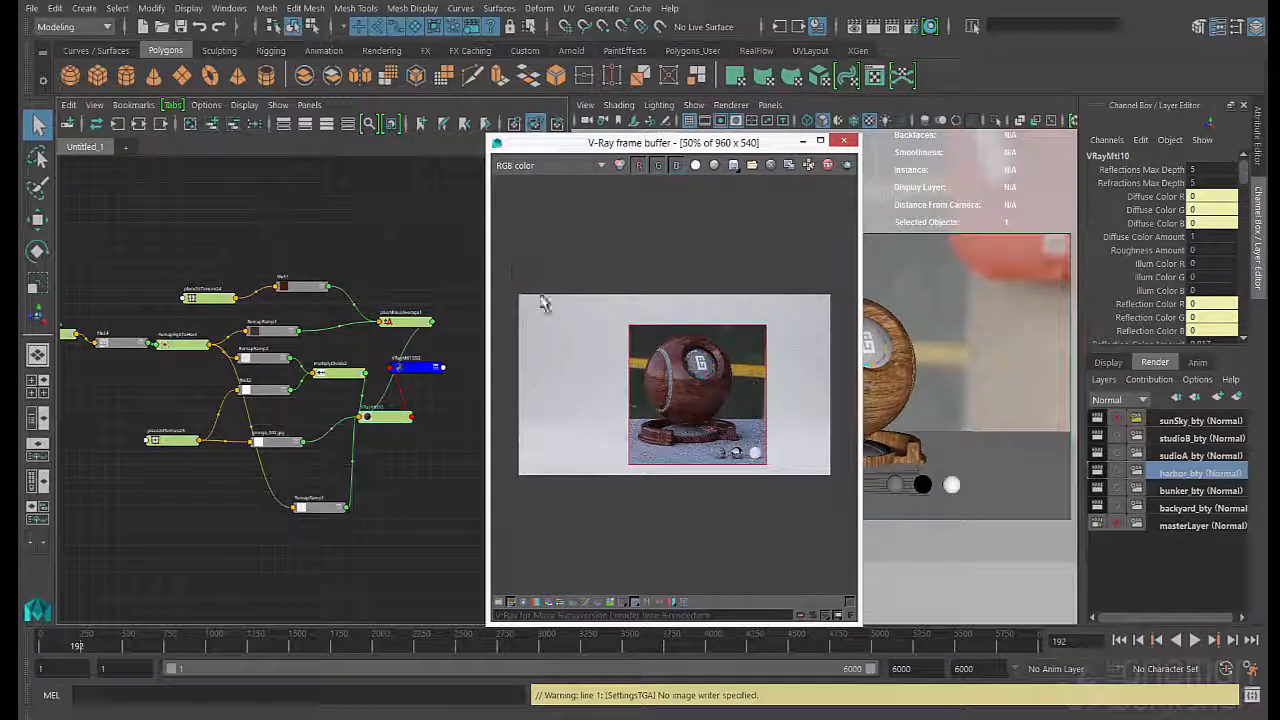
pyautogui.moveTo(518, 294); pyautogui.dragTo(830, 475)
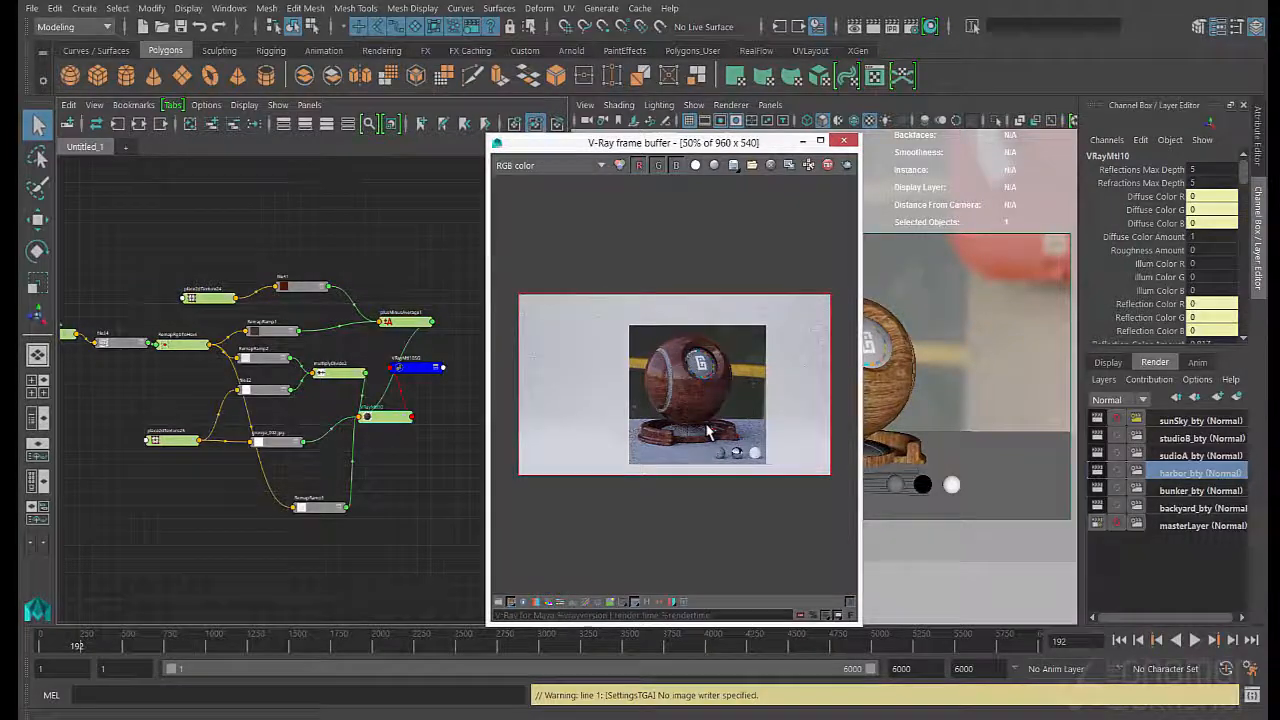
pyautogui.scroll(1, 707, 430)
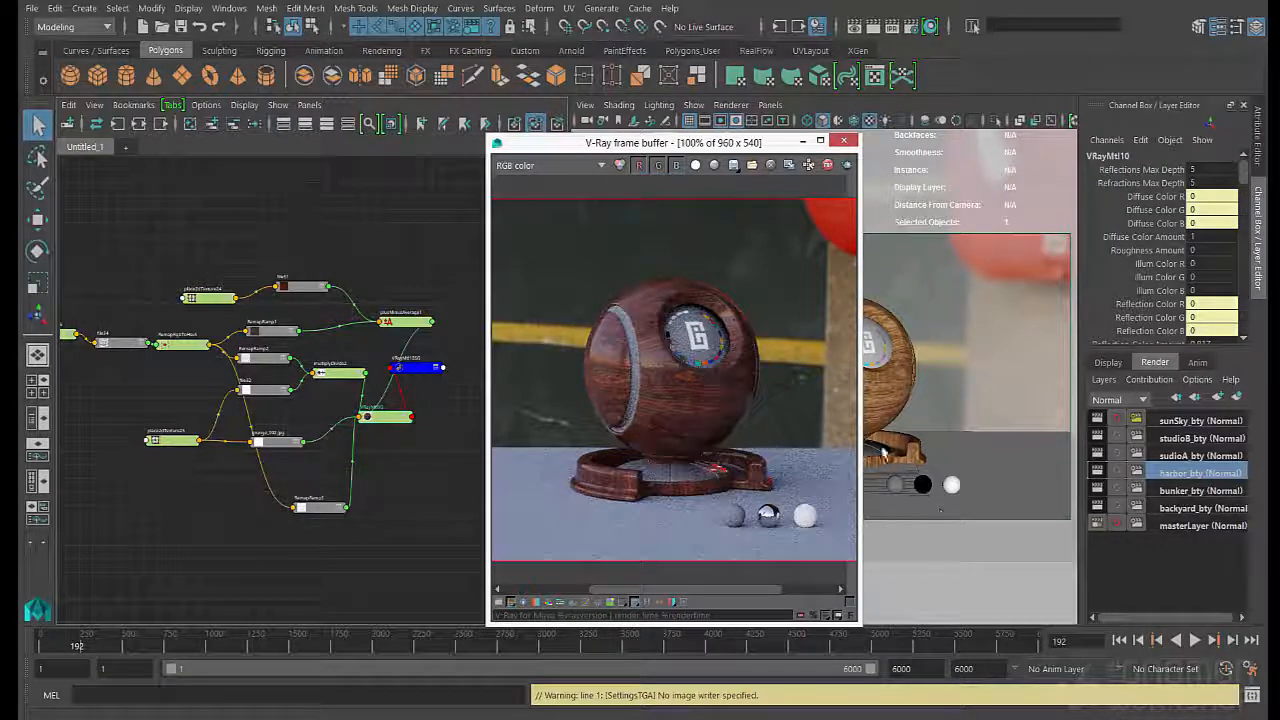
# - Switch to the sunSky_bty layer, select the whole shaderBall group, and rotate it to about -41 degrees in Y
pyautogui.click(1186, 422)
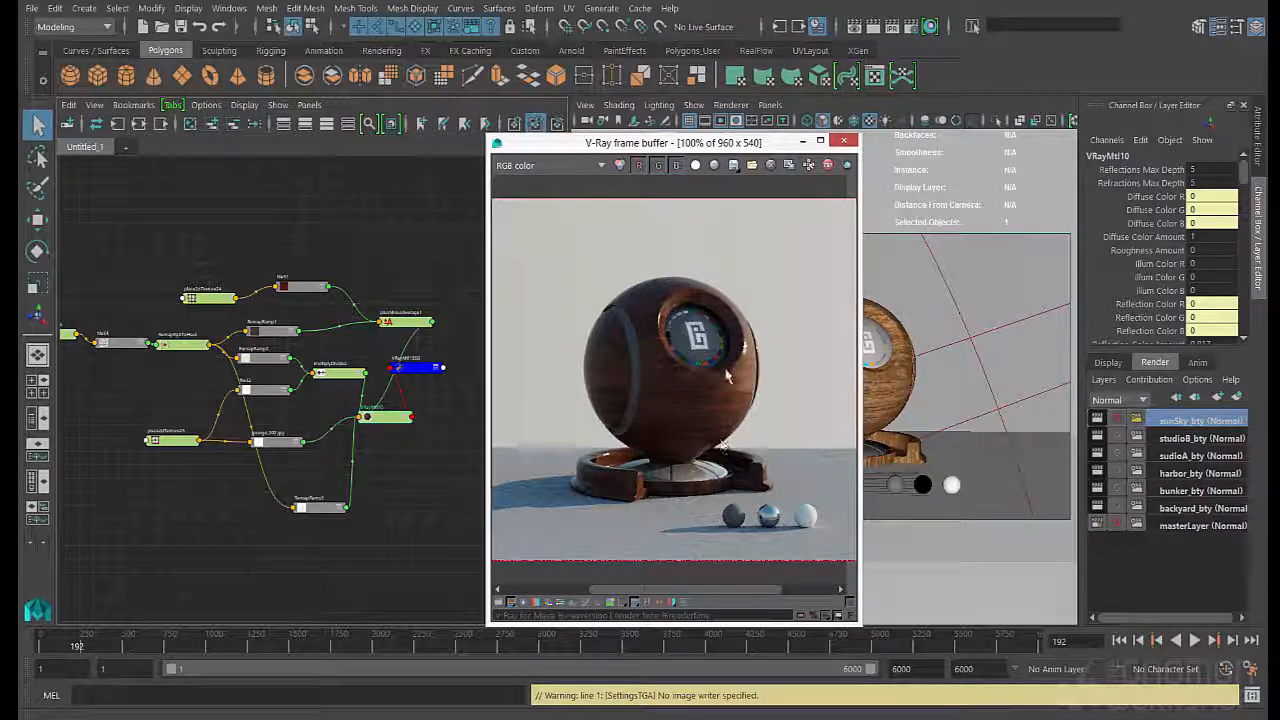
pyautogui.click(898, 397)
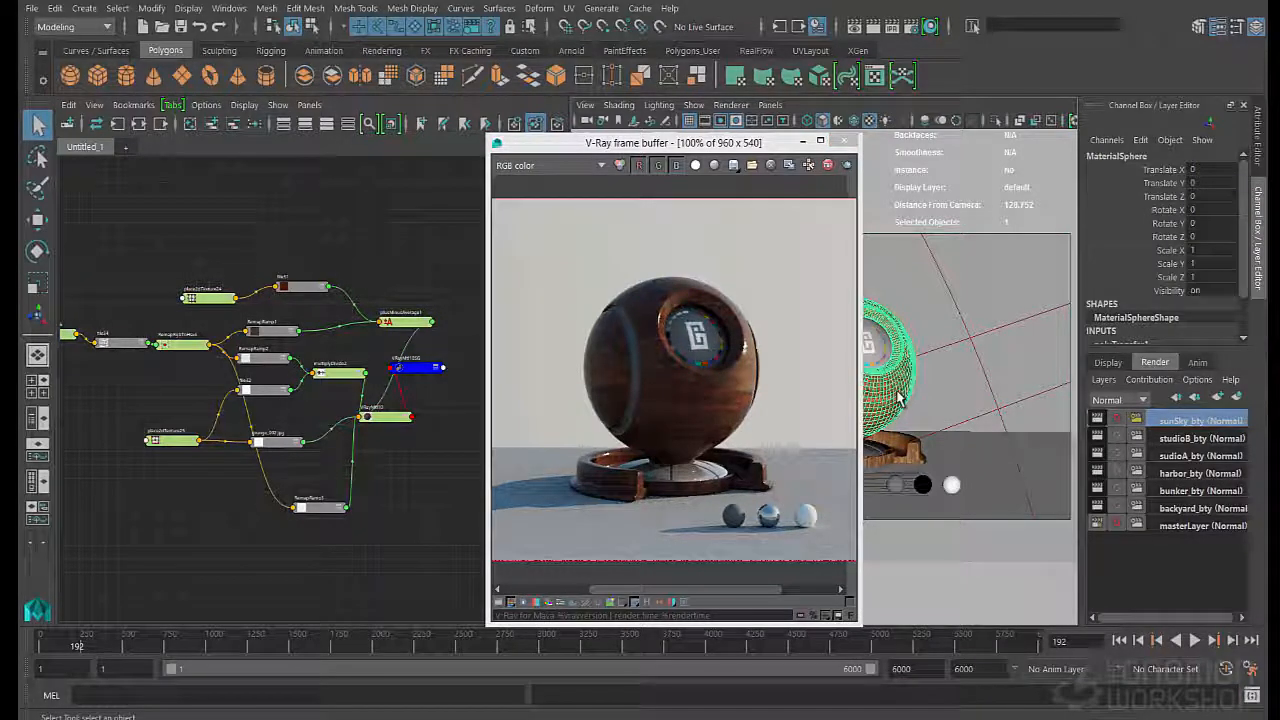
pyautogui.press('Up')
pyautogui.moveTo(722, 147); pyautogui.dragTo(544, 153)
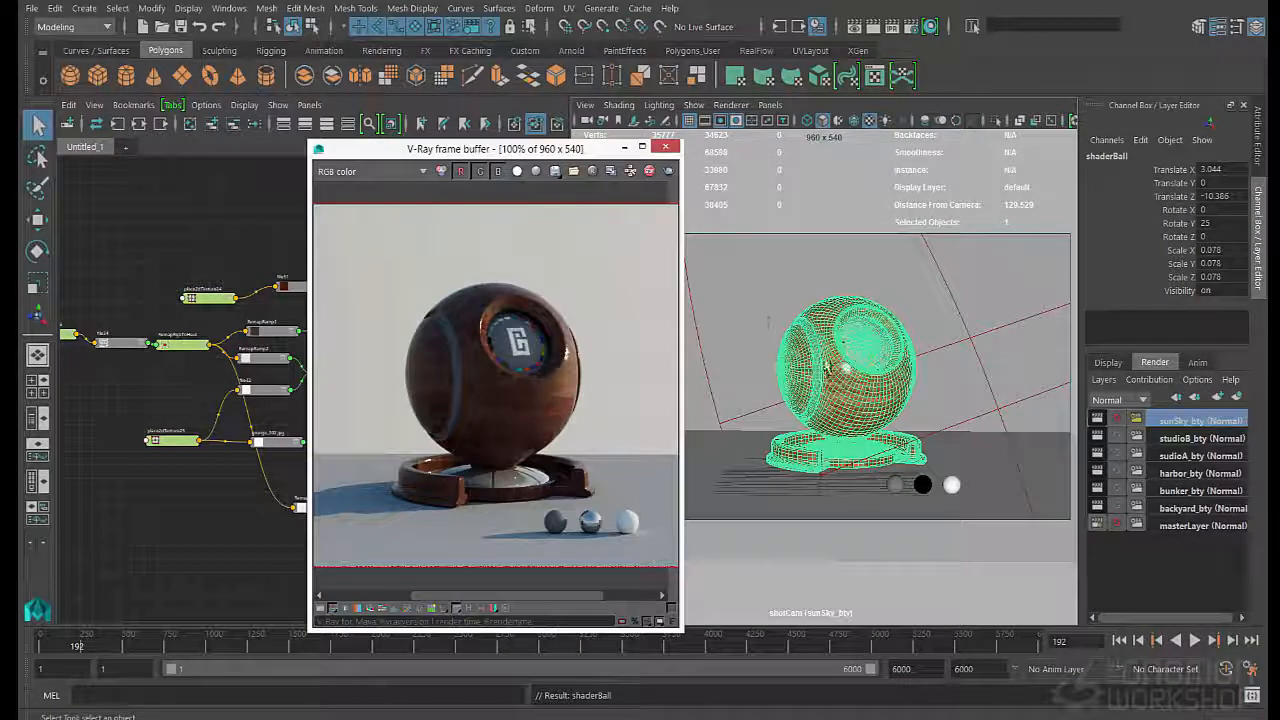
pyautogui.press('e')
pyautogui.moveTo(886, 458); pyautogui.dragTo(722, 470)
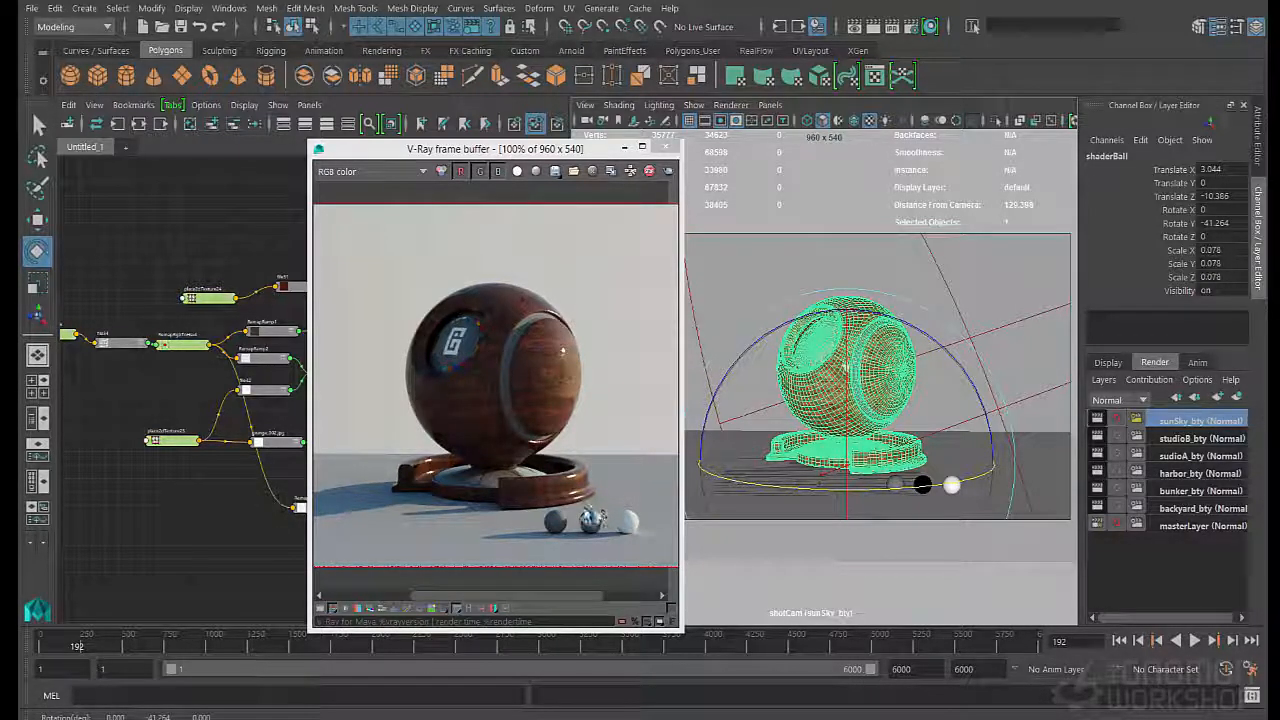
# - Inspect the ball's wood grain up close in the render and rotate the shaderBall to about 37 degrees in Y
pyautogui.press('e')
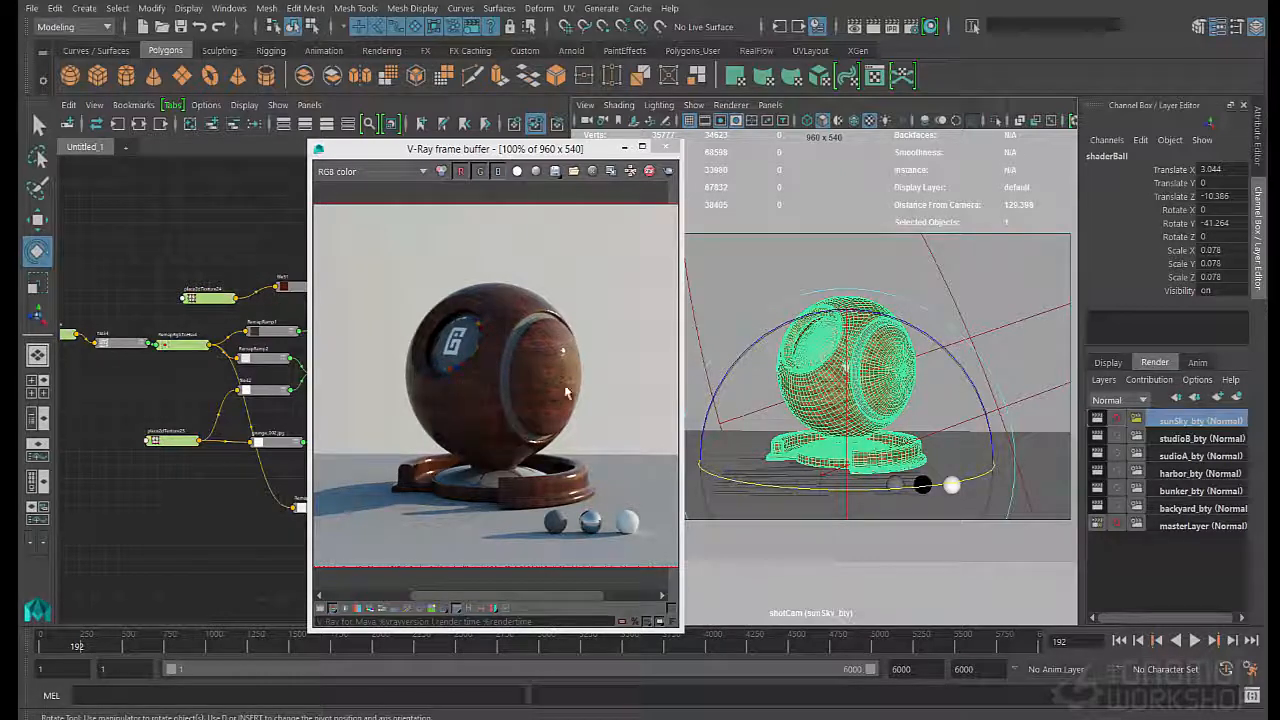
pyautogui.scroll(1, 563, 381)
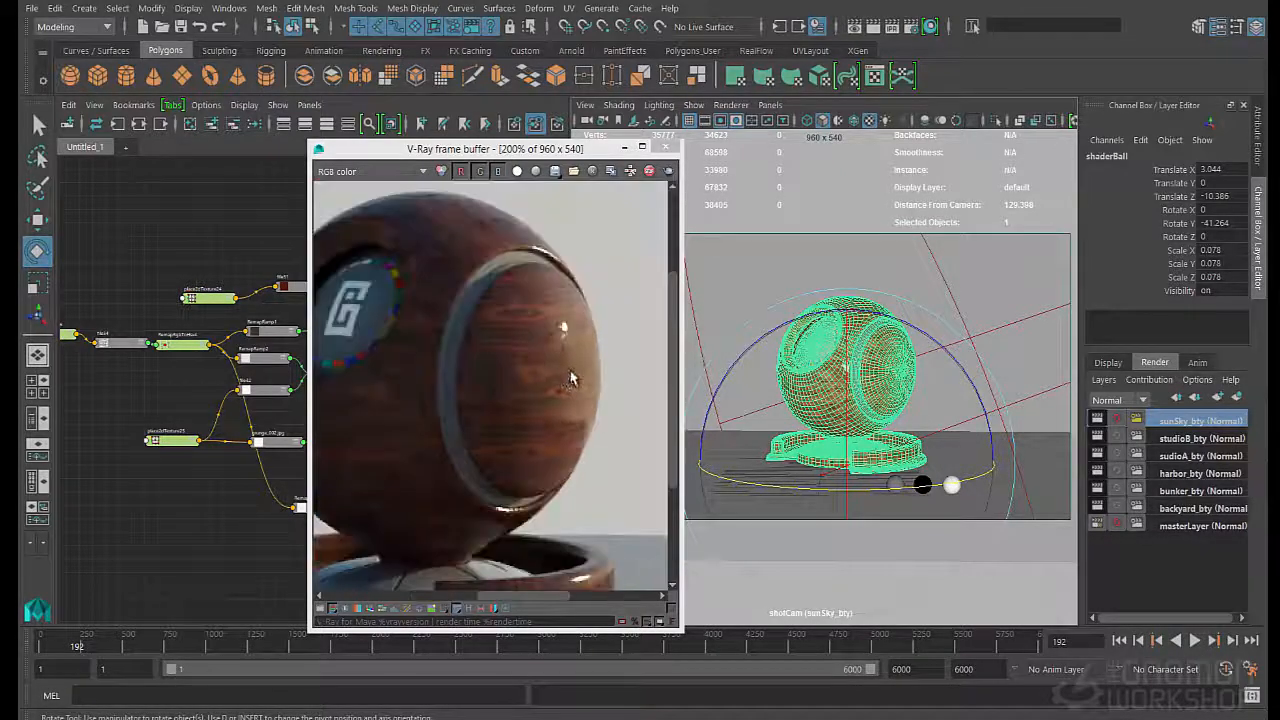
pyautogui.scroll(-1, 550, 385)
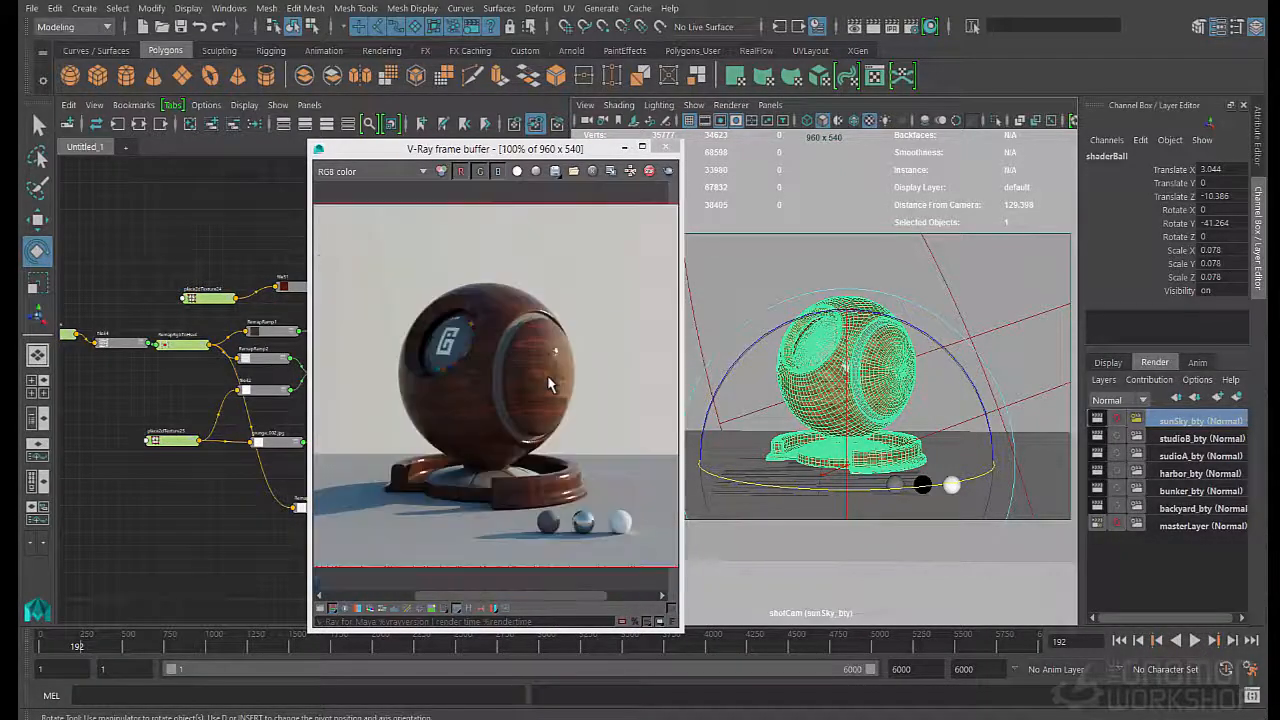
pyautogui.moveTo(806, 485); pyautogui.dragTo(987, 498)
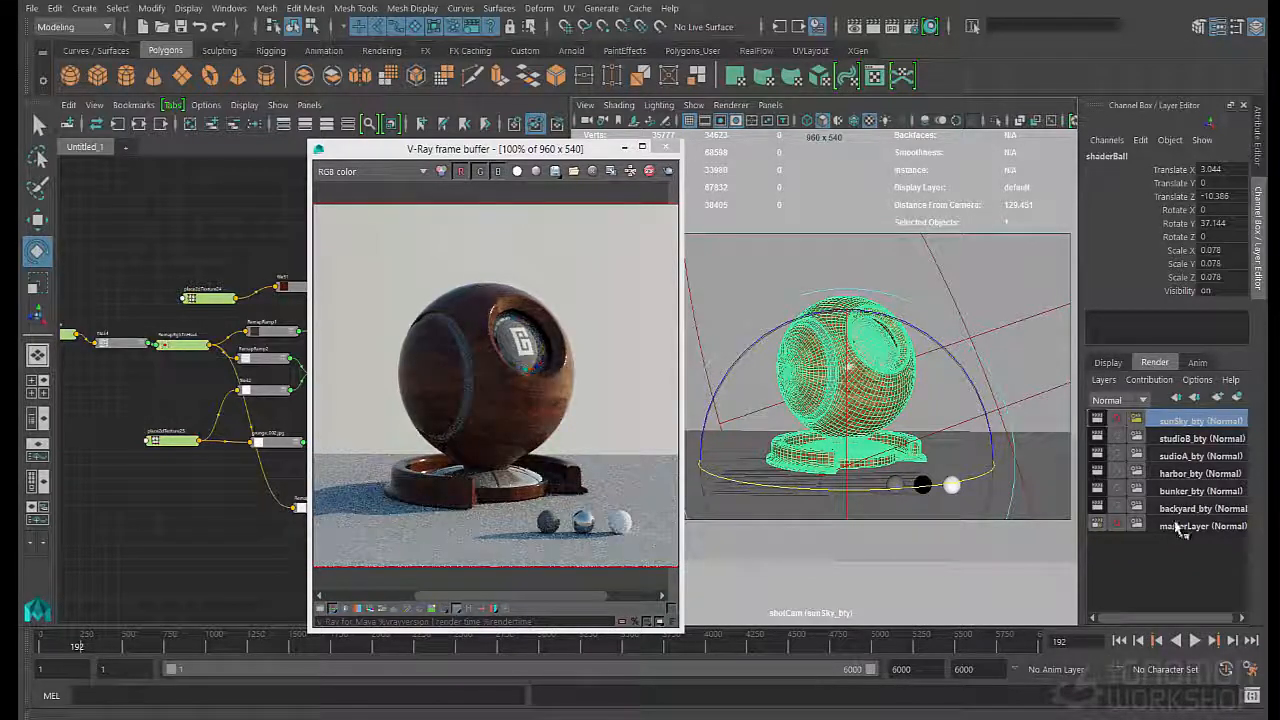
# - Check the wood render under the studioB_bty and sudioA_bty layers and return to masterLayer
pyautogui.click(1185, 438)
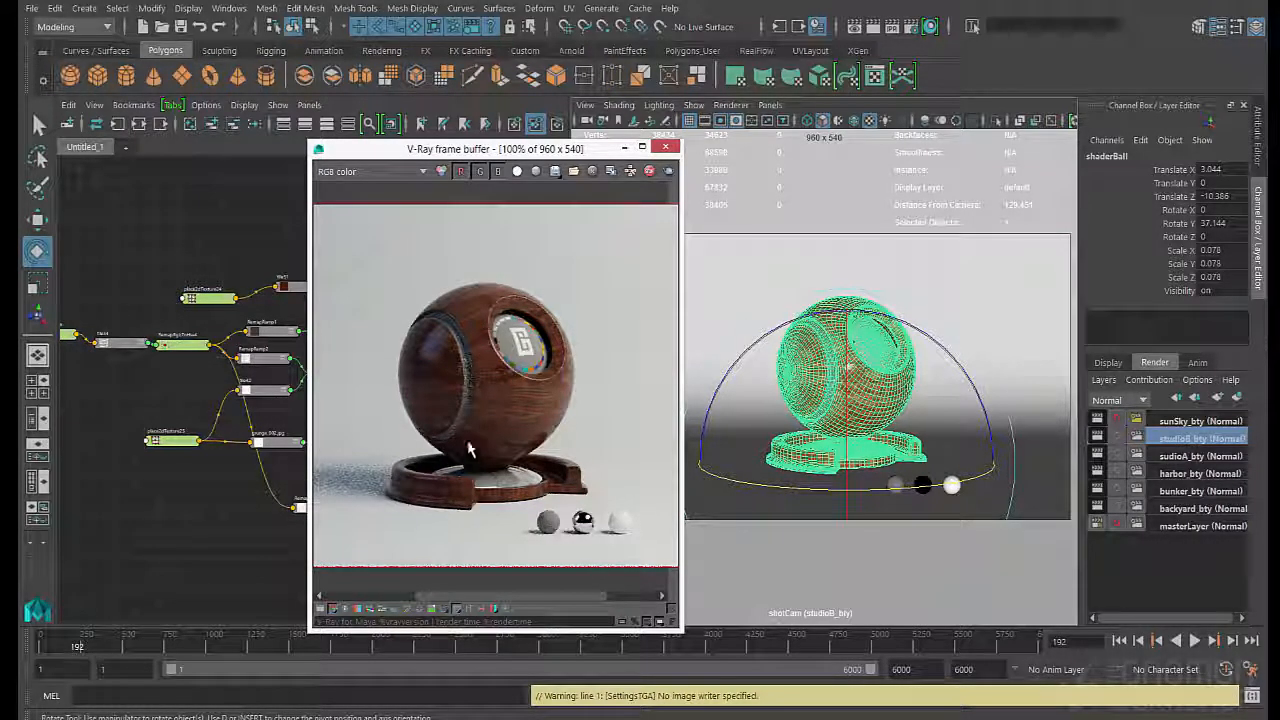
pyautogui.click(1160, 456)
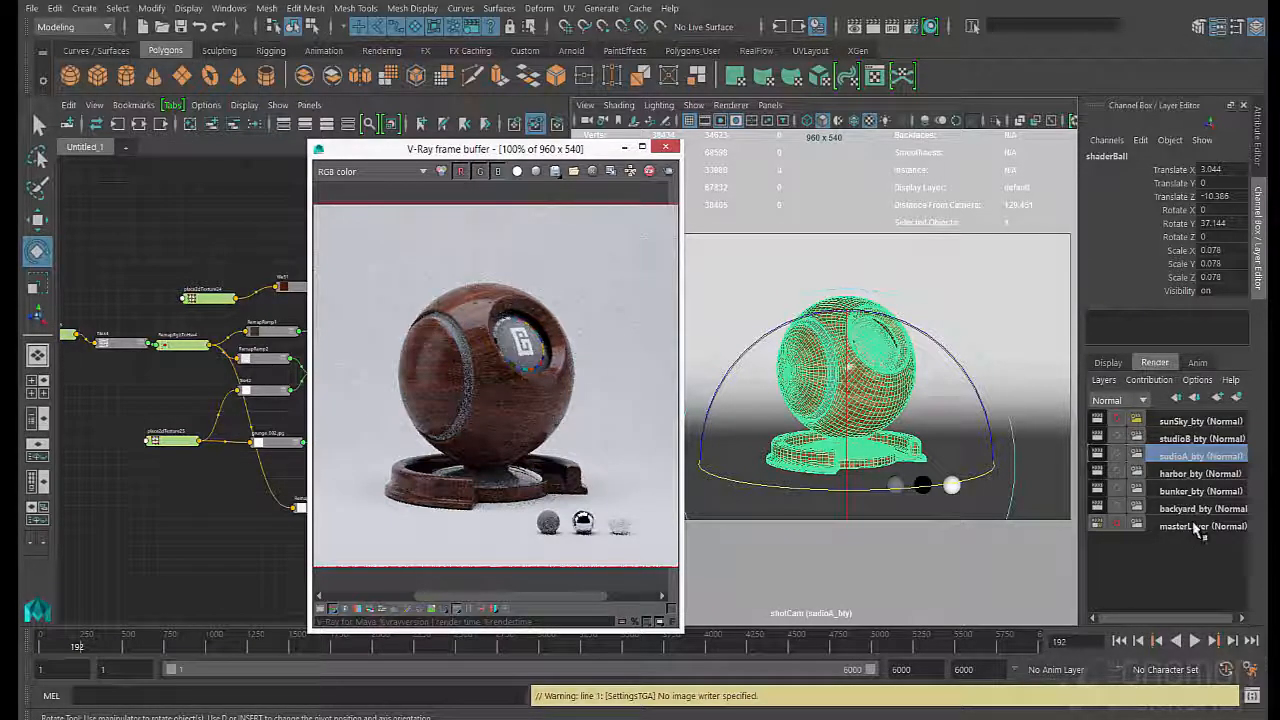
pyautogui.click(1197, 527)
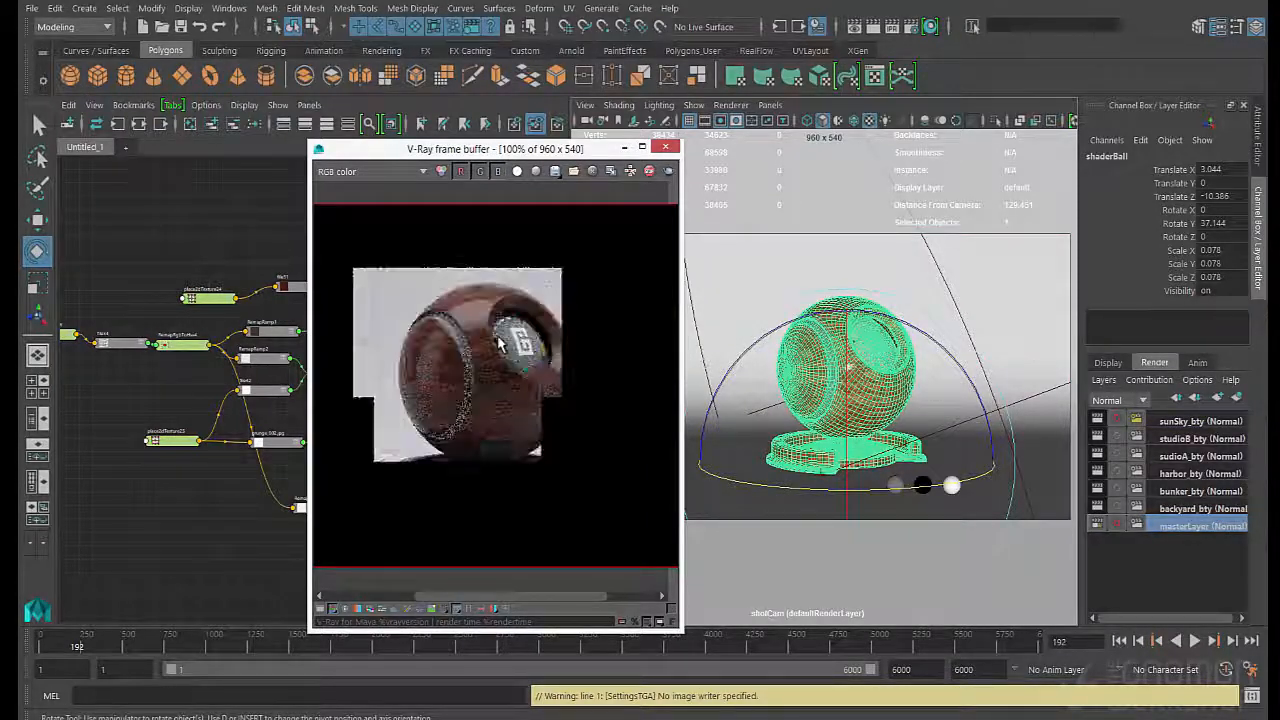
# - Reposition the V-Ray frame buffer and save the scene
pyautogui.moveTo(519, 153); pyautogui.dragTo(593, 145)
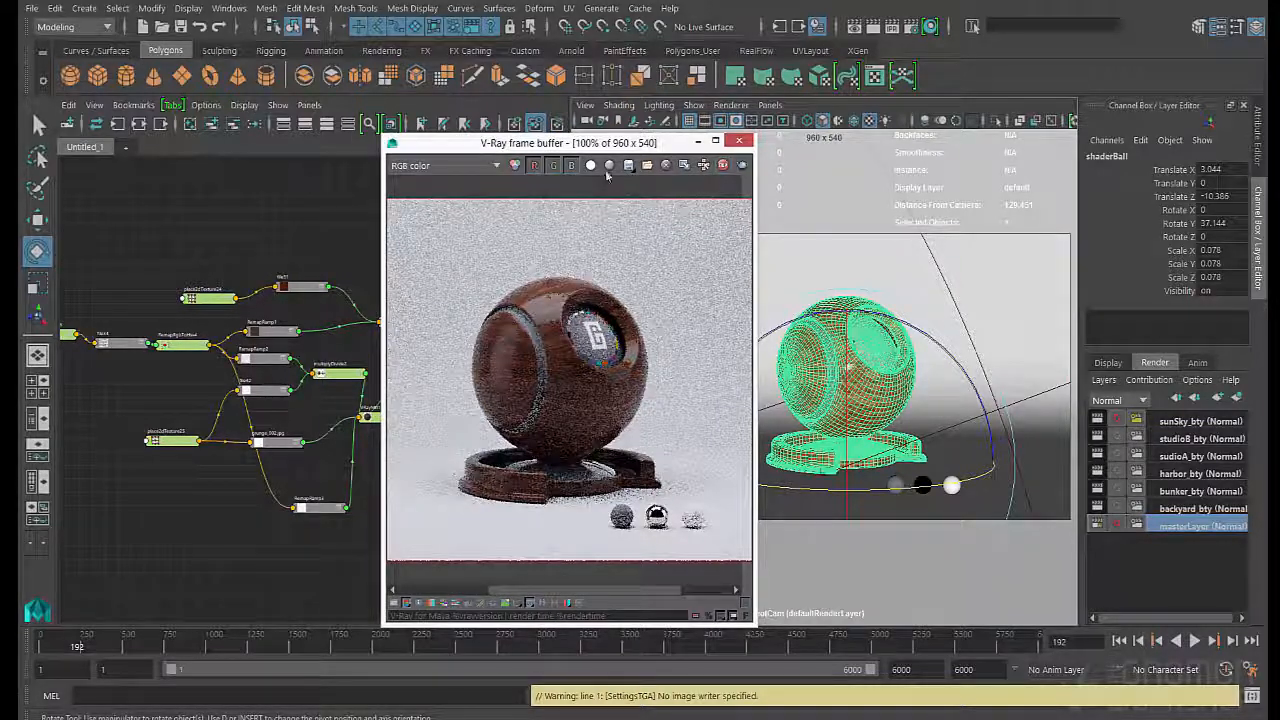
pyautogui.moveTo(418, 141); pyautogui.dragTo(432, 140)
pyautogui.click(181, 28)
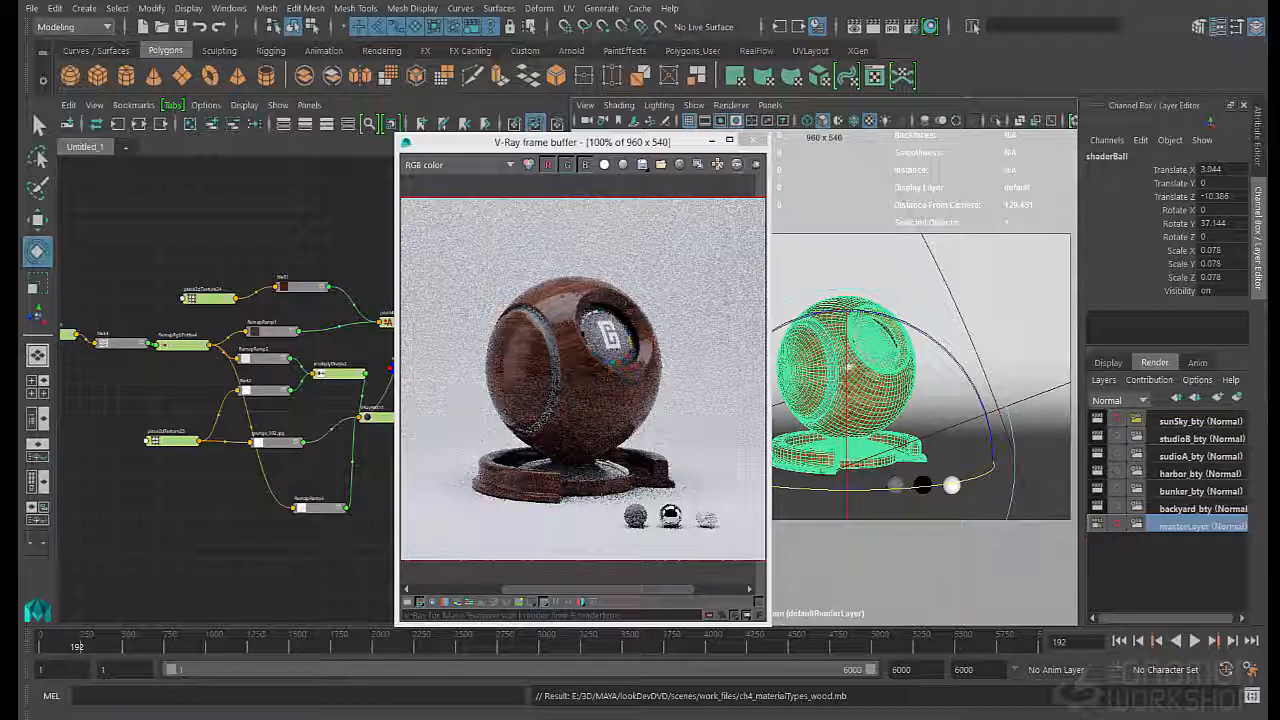
# - Switch to Photoshop, close Wood_06_UV_H_CM_1.jpg and woodDark_Clean.jpg, and display Wood_04_UV_H_CM_1.jpg
pyautogui.hotkey('alt', 'Tab')
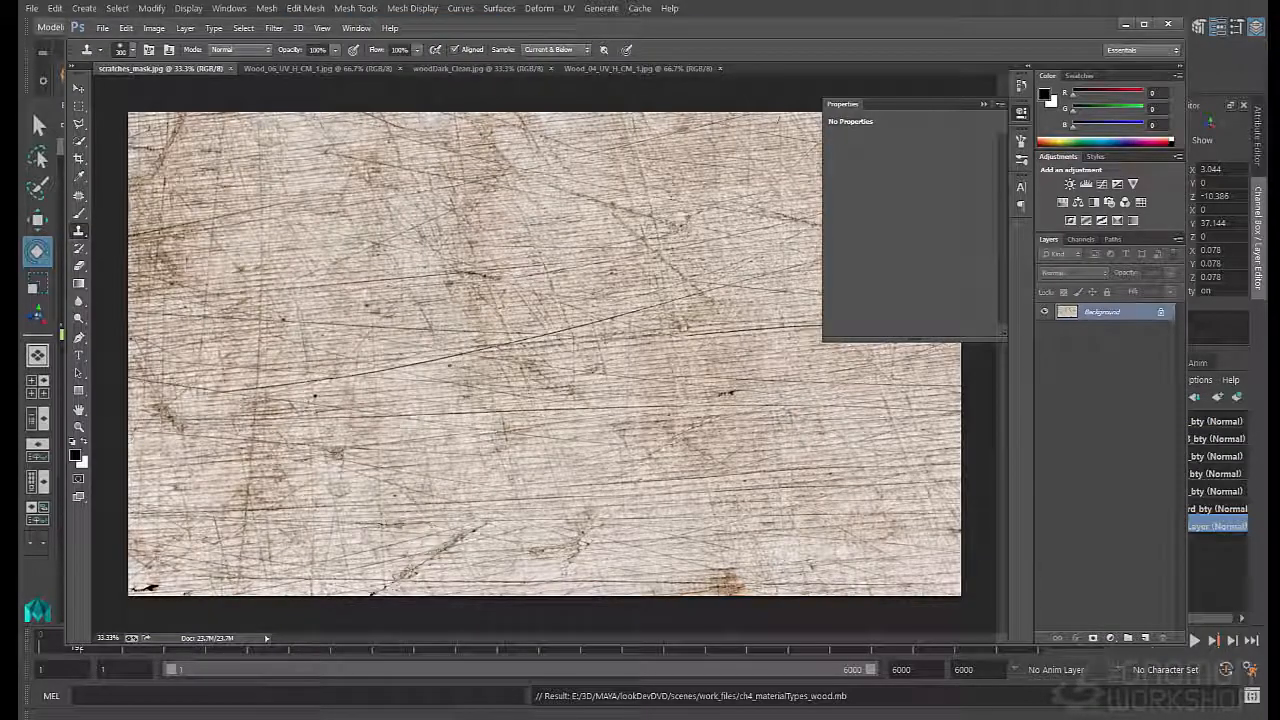
pyautogui.click(348, 69)
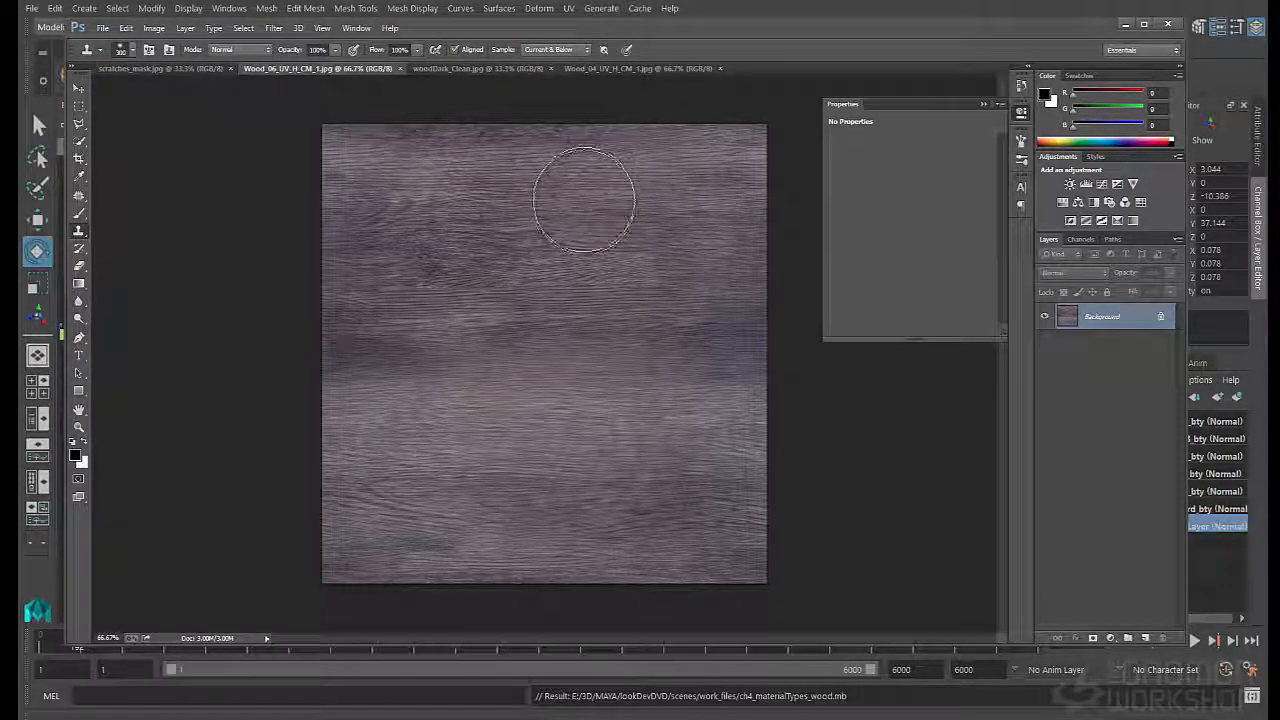
pyautogui.click(399, 68)
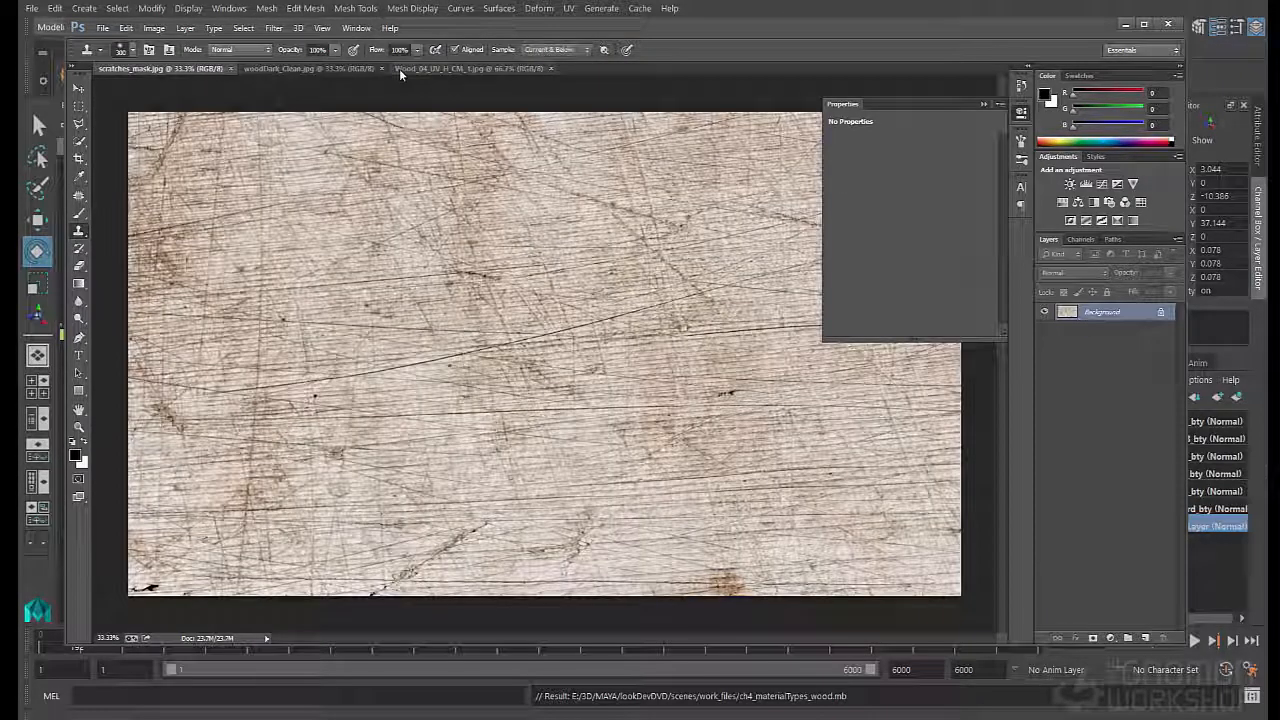
pyautogui.click(382, 69)
pyautogui.rightClick(338, 69)
pyautogui.click(284, 68)
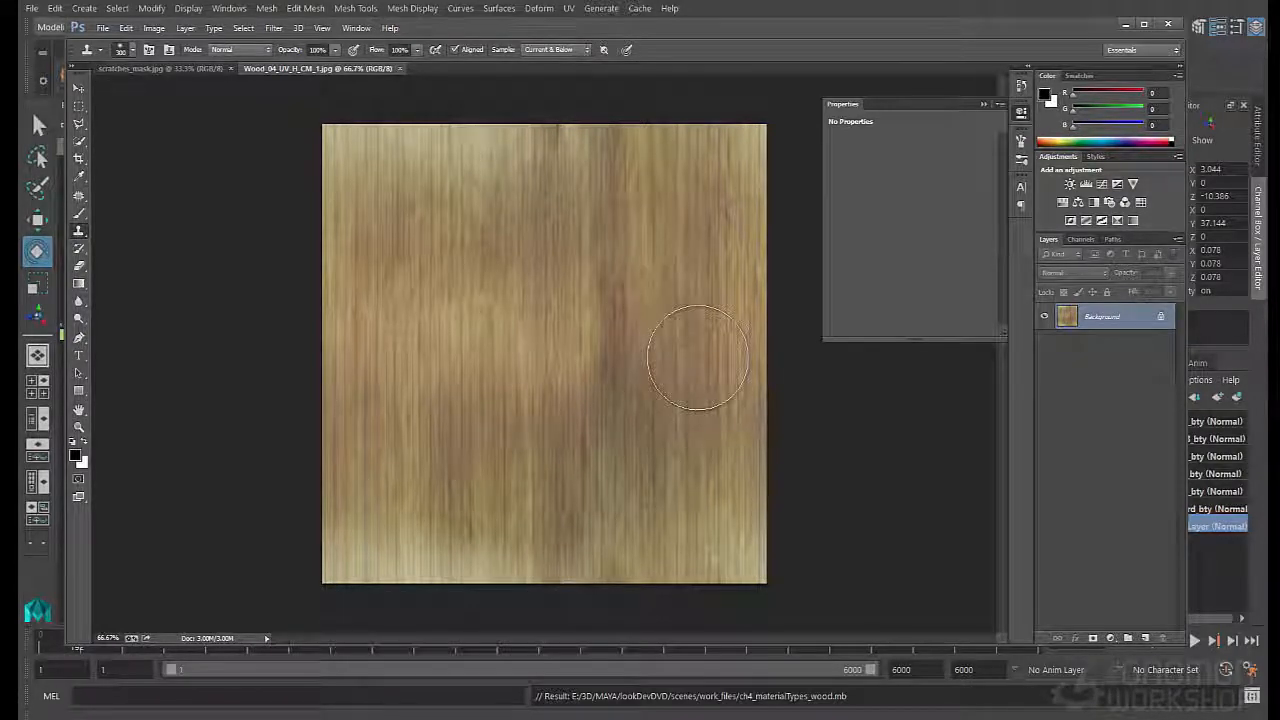
# - Switch back to Maya and open the attributes of the file31 texture node
pyautogui.moveTo(808, 35); pyautogui.dragTo(829, 494)
pyautogui.doubleClick(298, 287)
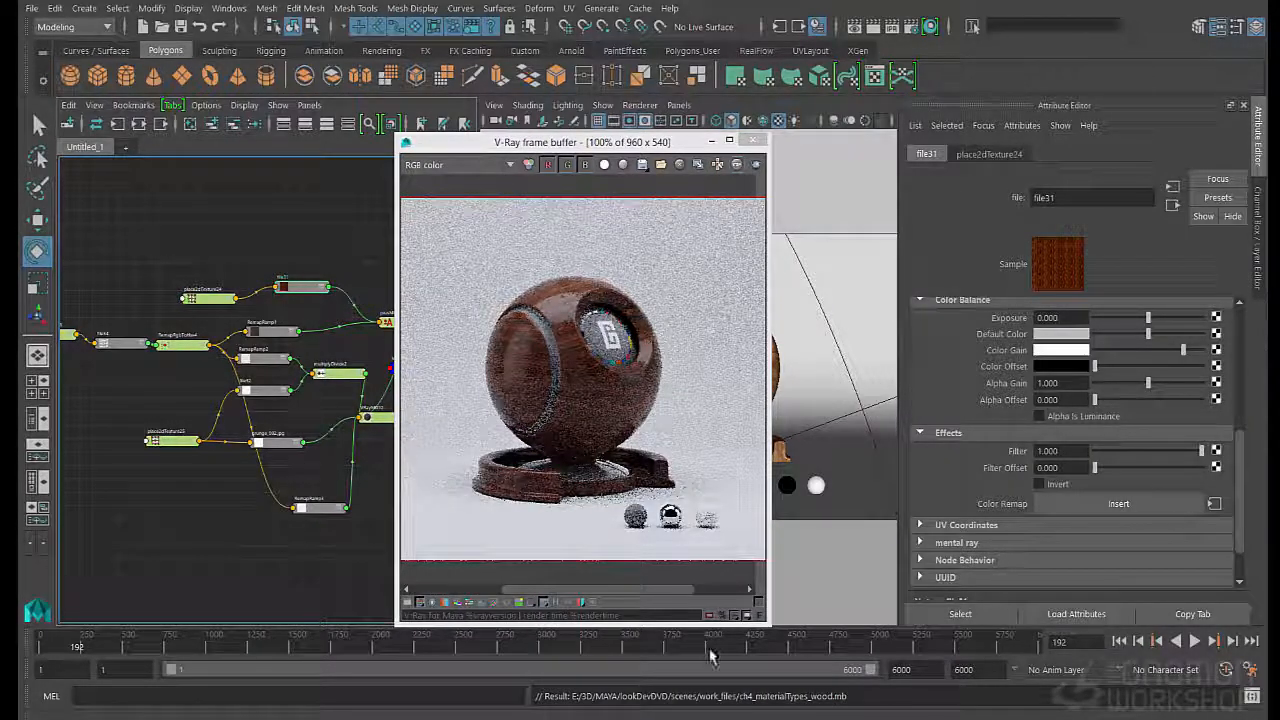
# - Return to Photoshop, reposition its window, display scratches_mask.jpg, and collapse the Properties overlay covering the image
pyautogui.click(694, 717)
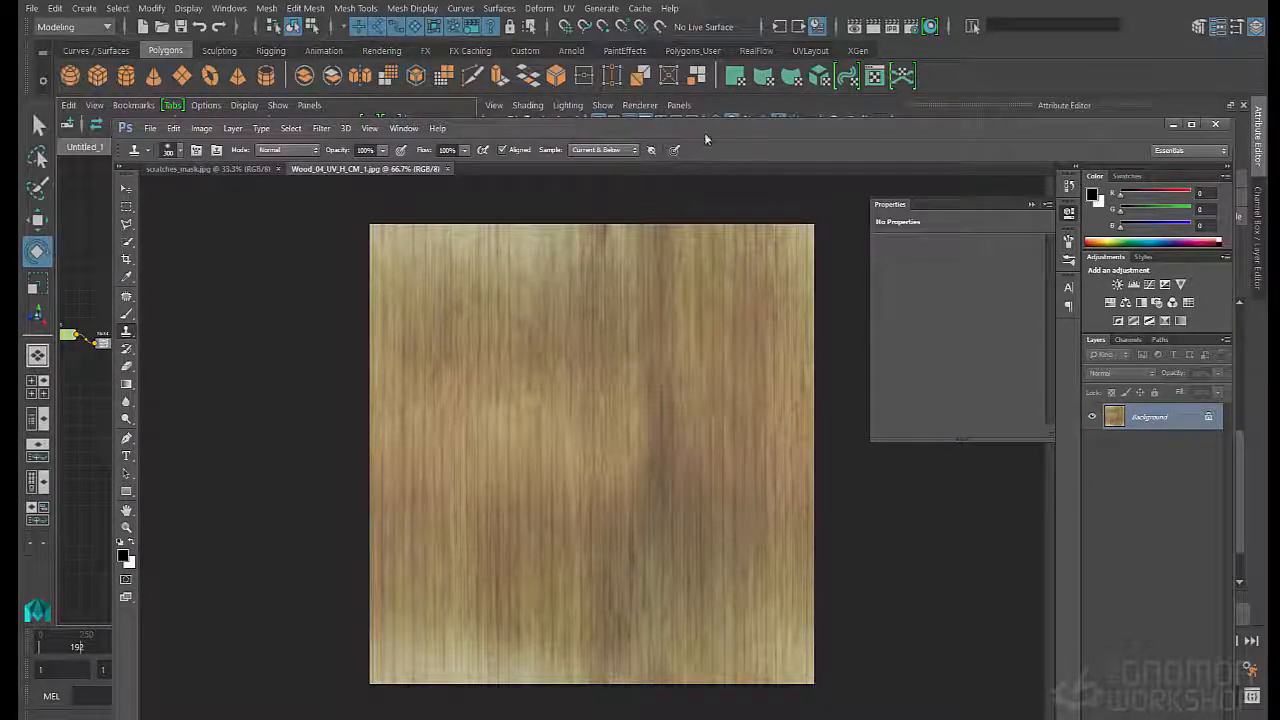
pyautogui.moveTo(704, 139); pyautogui.dragTo(718, 396)
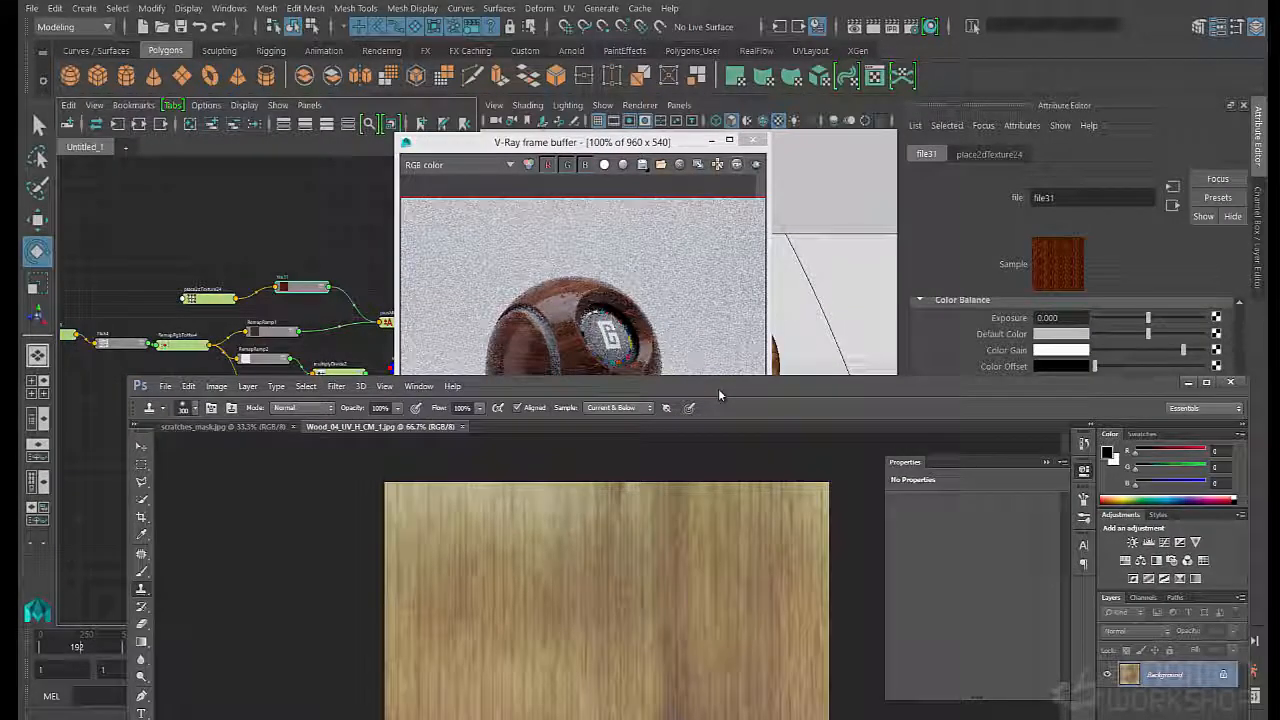
pyautogui.moveTo(718, 396); pyautogui.dragTo(732, 83)
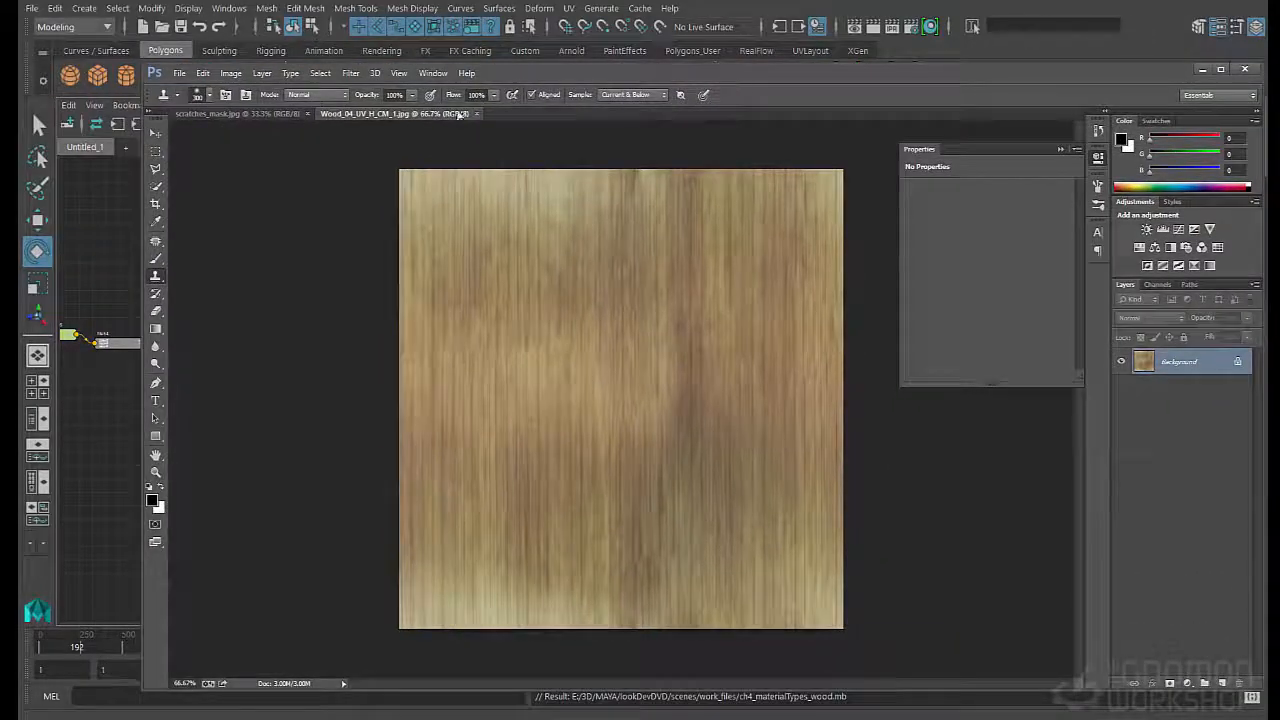
pyautogui.click(243, 114)
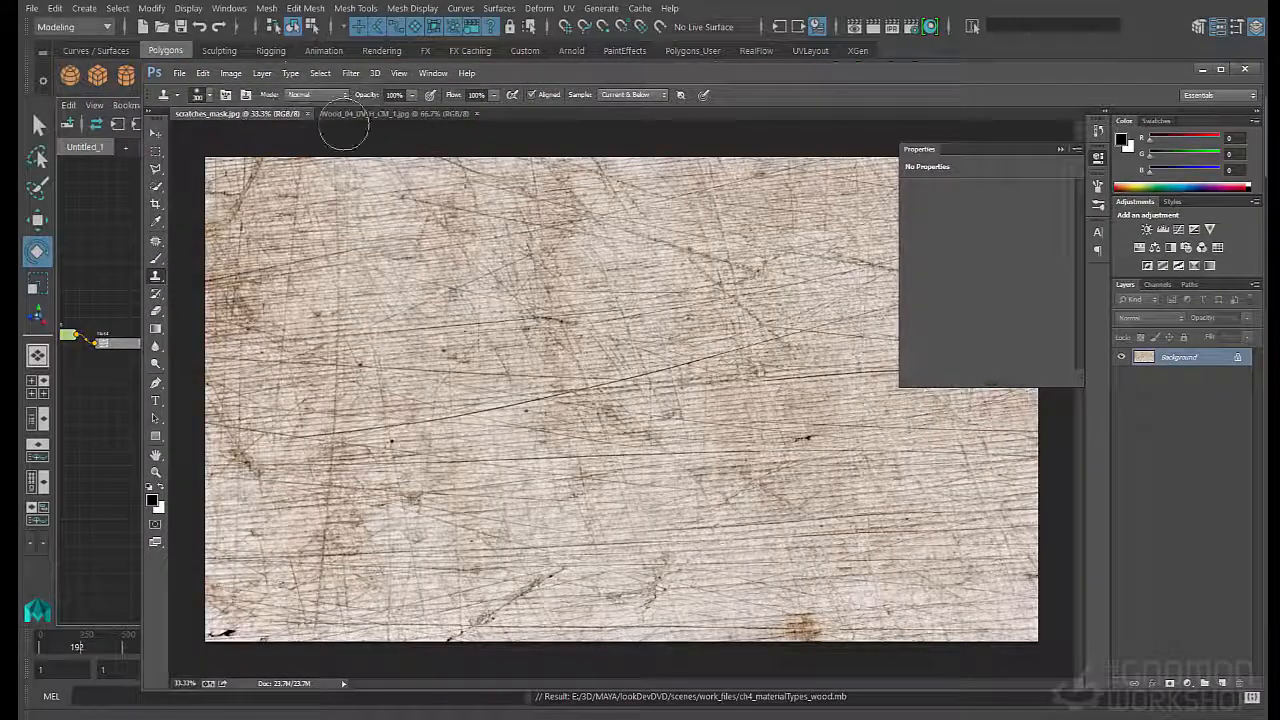
pyautogui.click(1060, 145)
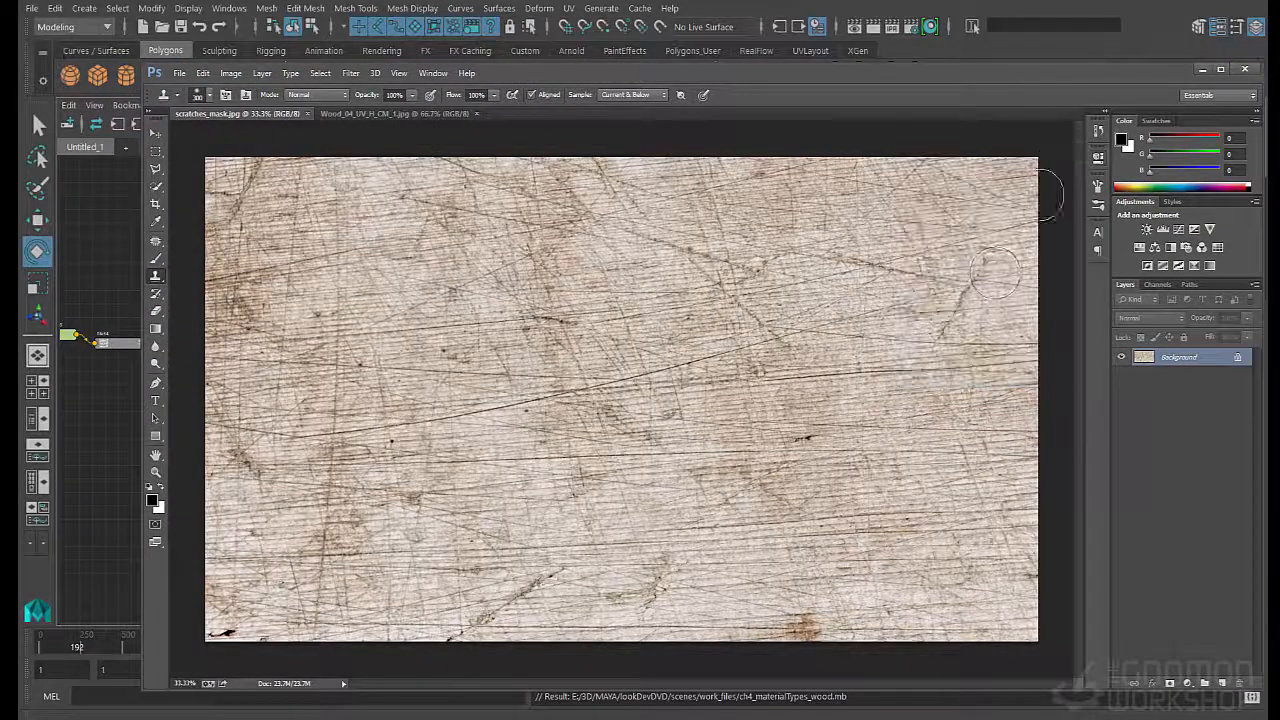
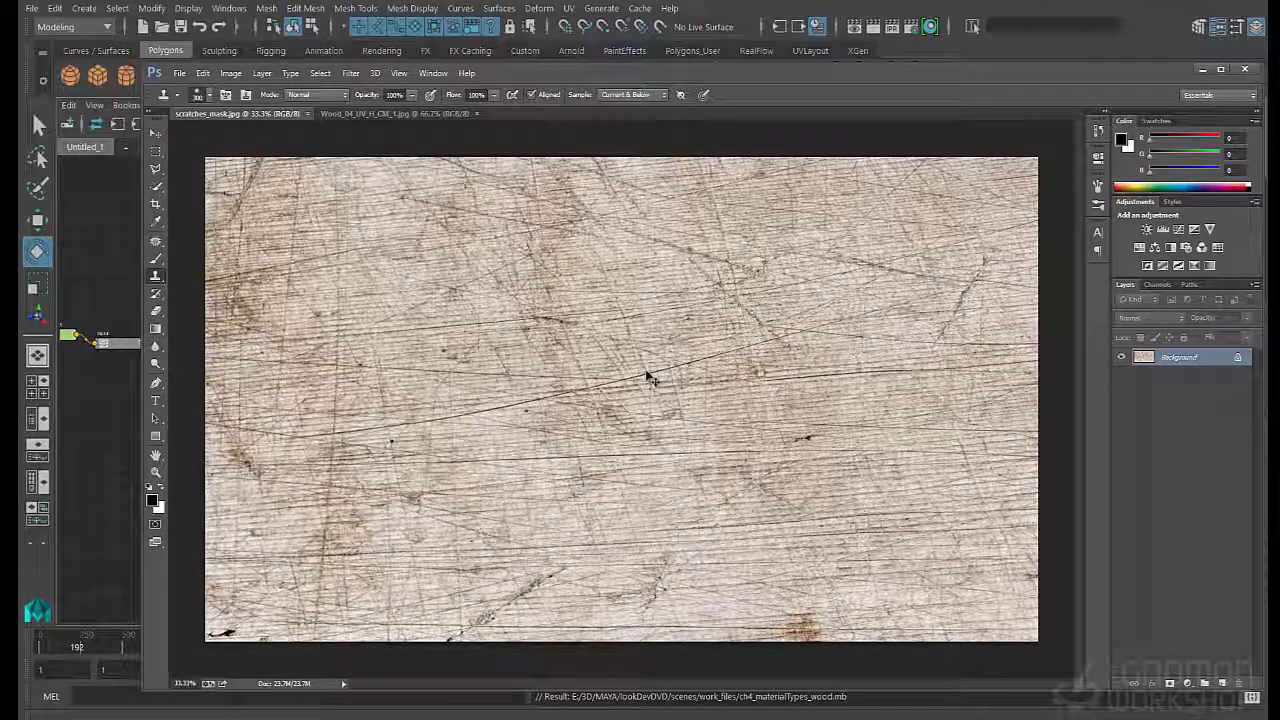
# - Try isolating the scratches in scratches_mask.jpg by setting saturation to -100 and tightening the black and white input Levels
pyautogui.hotkey('ctrl', 'u')
pyautogui.moveTo(775, 352); pyautogui.dragTo(704, 362)
pyautogui.click(914, 253)
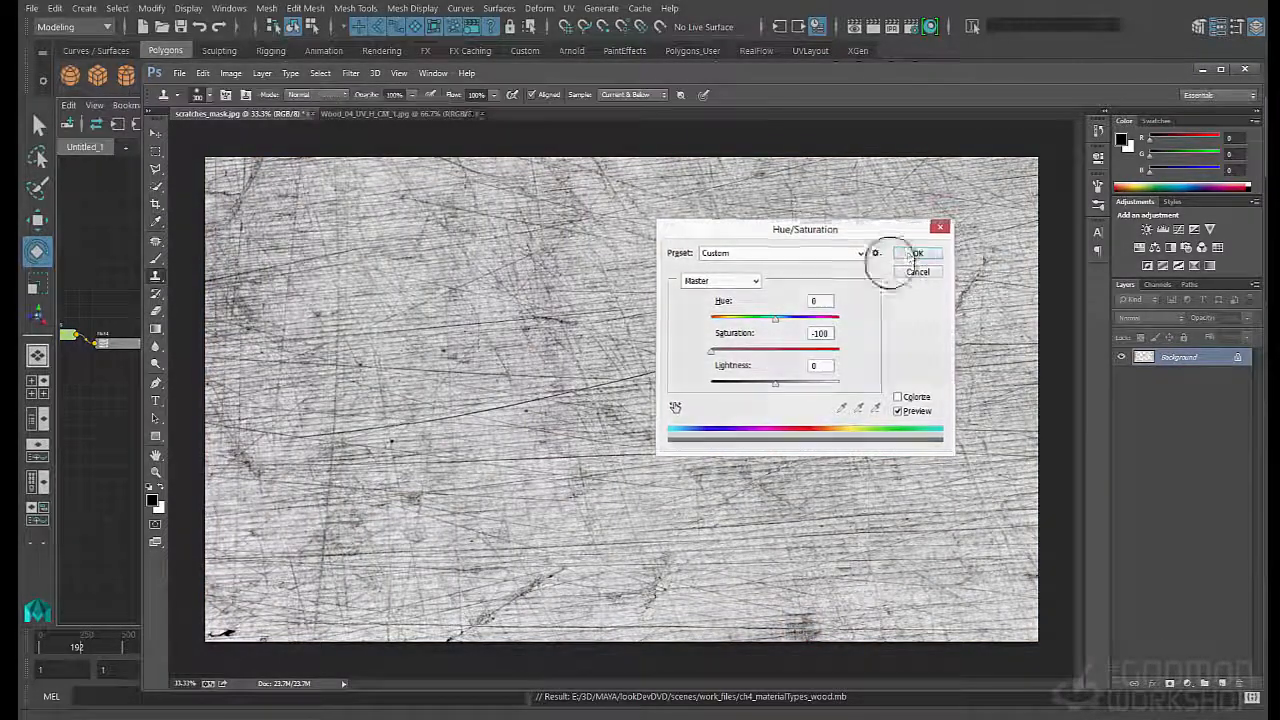
pyautogui.hotkey('ctrl', 'l')
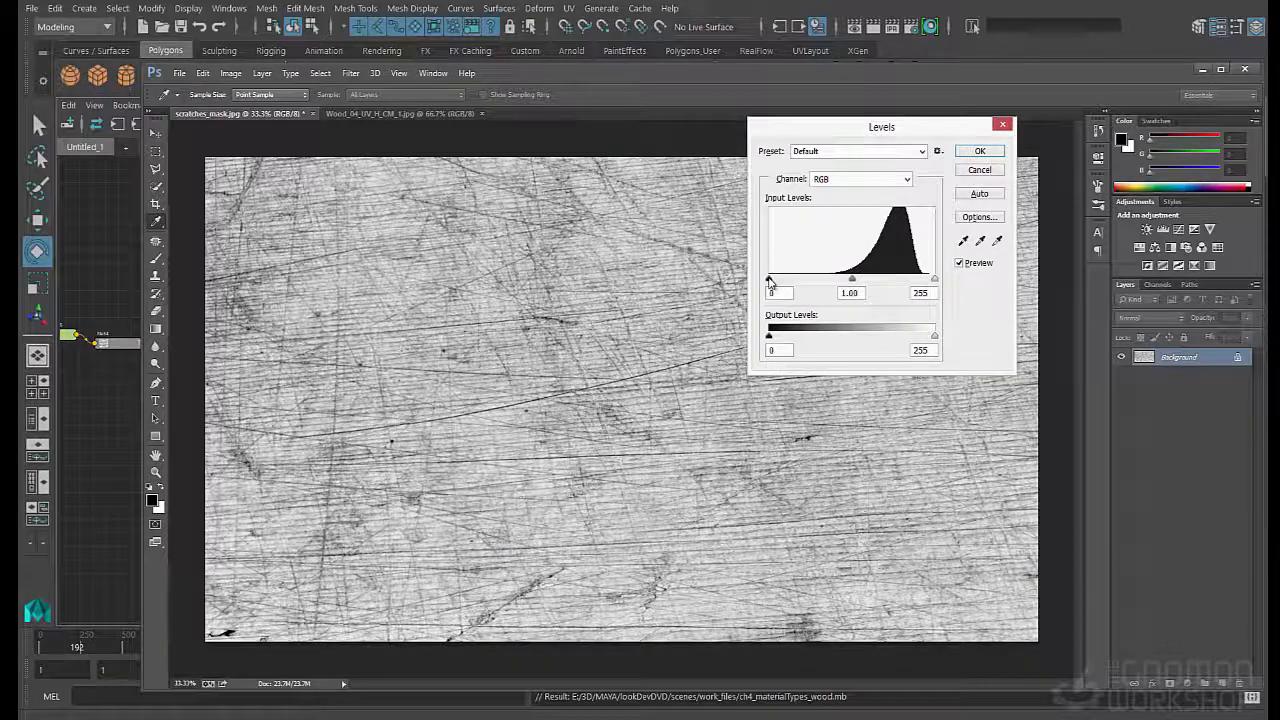
pyautogui.moveTo(769, 280); pyautogui.dragTo(802, 280)
pyautogui.moveTo(933, 281); pyautogui.dragTo(800, 287)
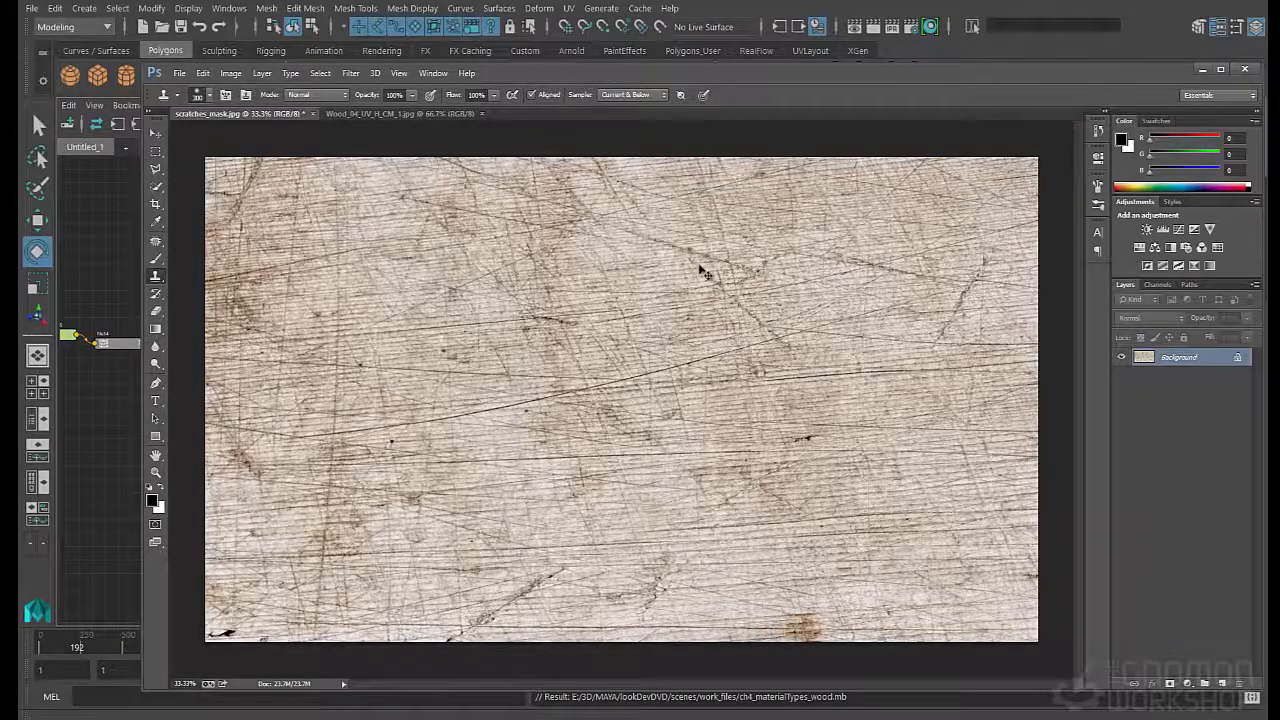
# - Select the dark scratches with Color Range, sampling the long diagonal scratch and using a fuzziness of 69
pyautogui.keyDown('alt'); pyautogui.scroll(4, 703, 272); pyautogui.keyUp('alt')
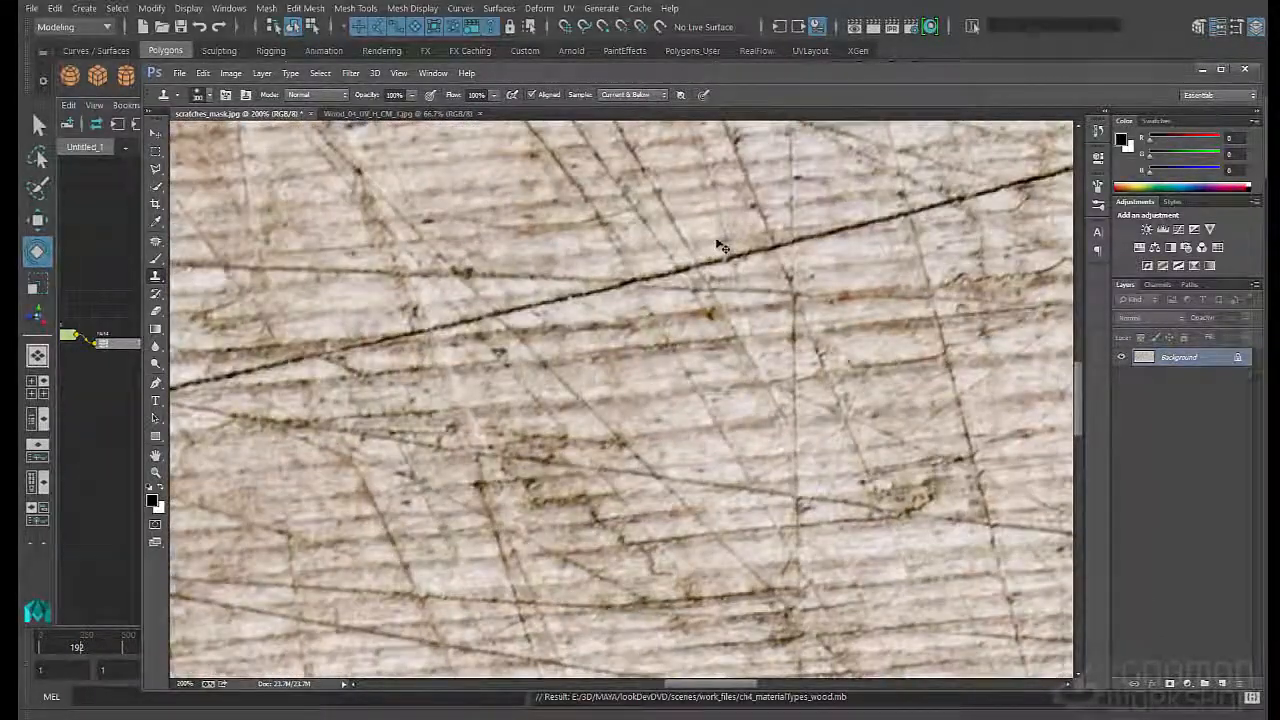
pyautogui.keyDown('alt'); pyautogui.scroll(-3, 718, 247); pyautogui.keyUp('alt')
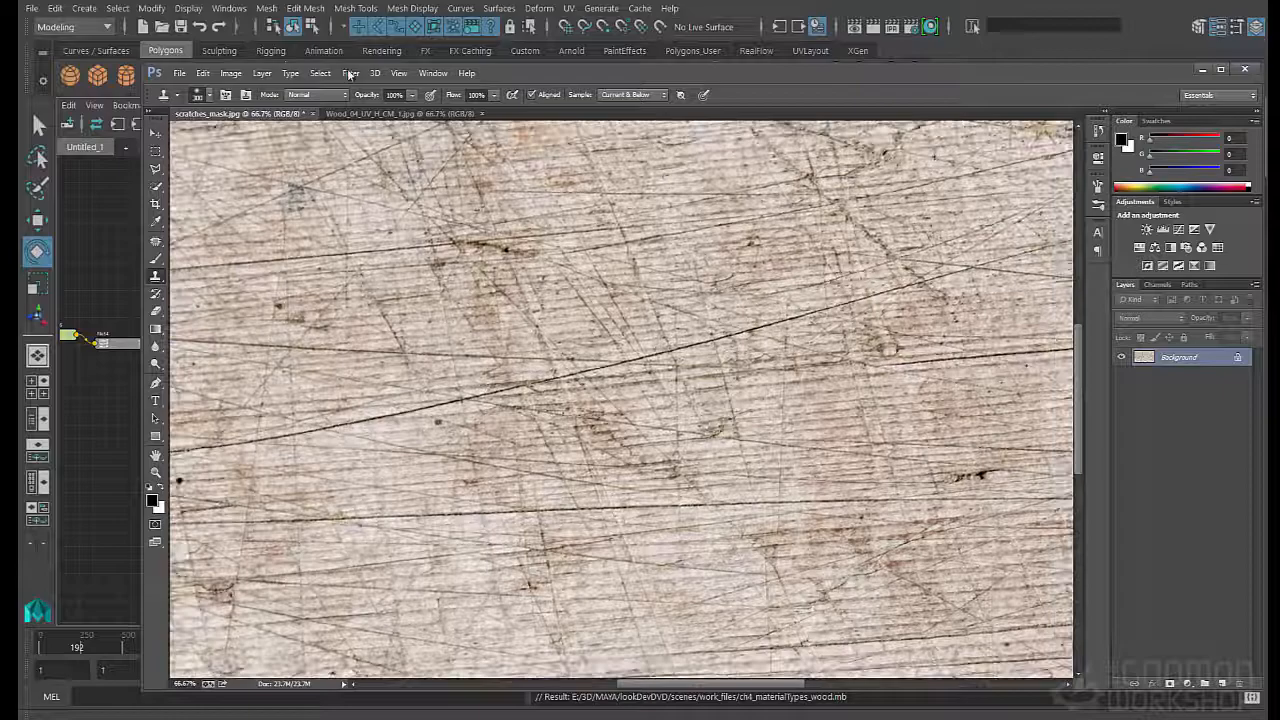
pyautogui.click(328, 74)
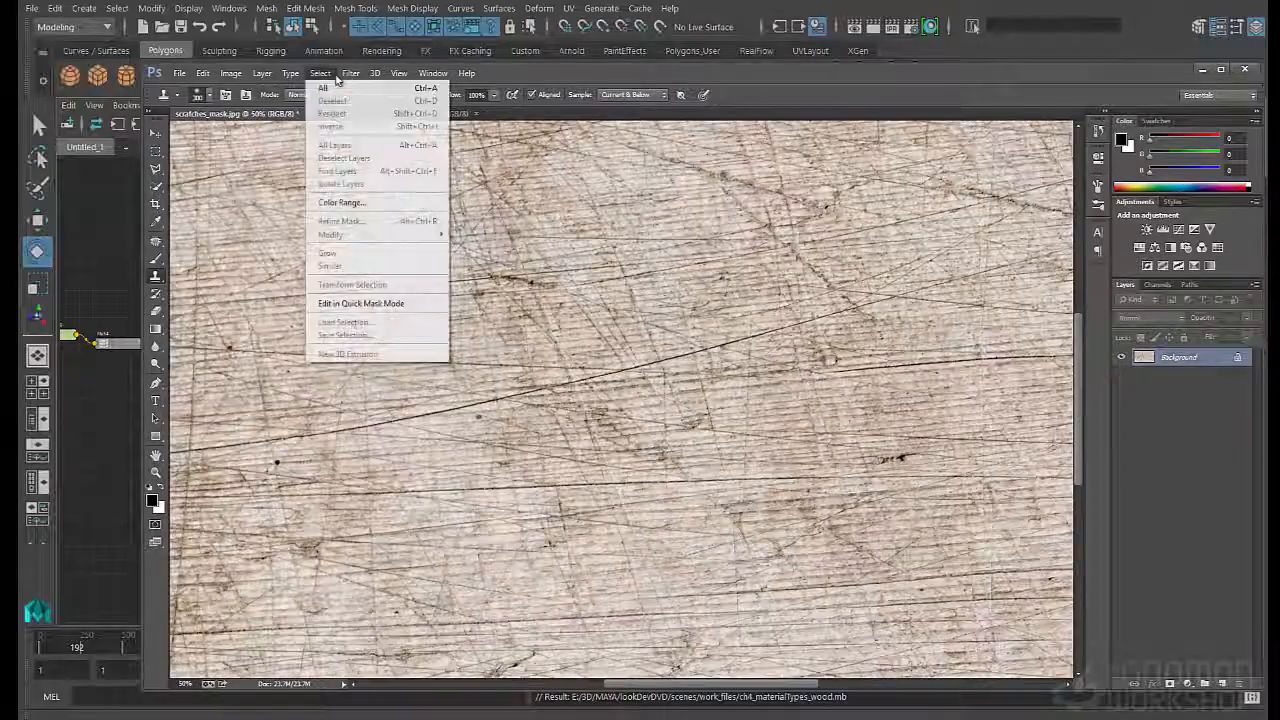
pyautogui.click(341, 202)
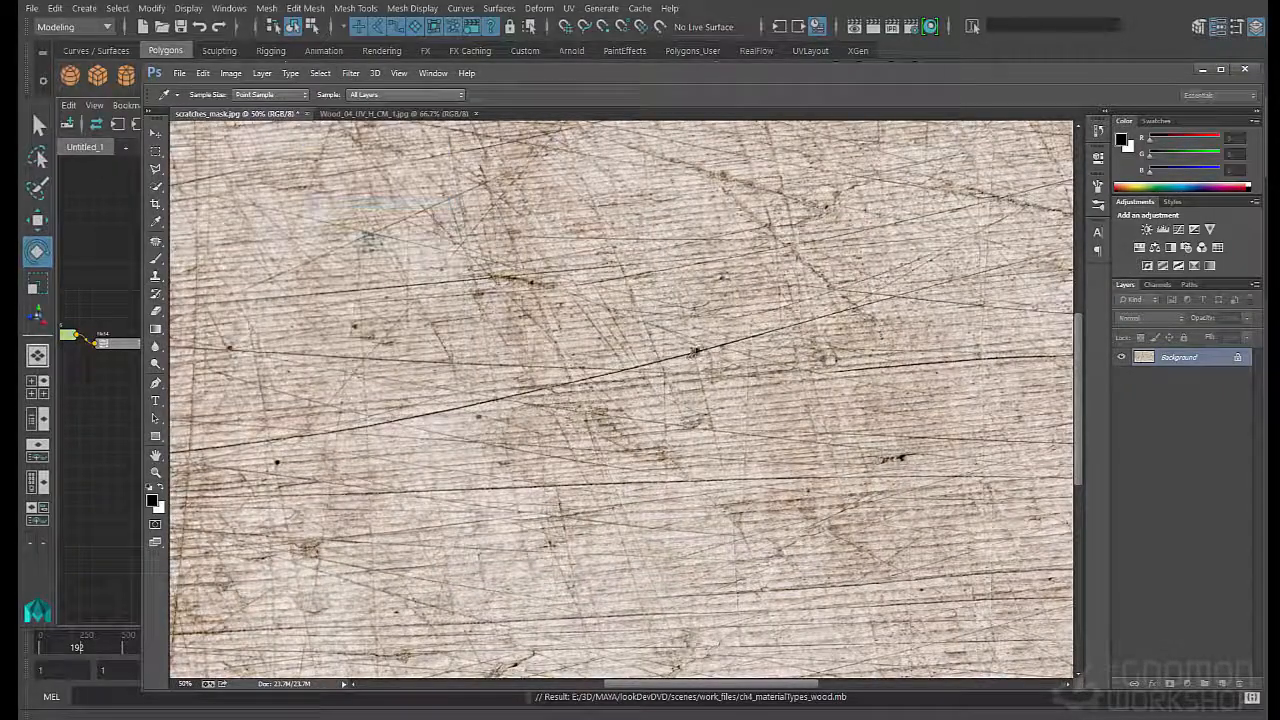
pyautogui.keyDown('alt'); pyautogui.scroll(4, 694, 352); pyautogui.keyUp('alt')
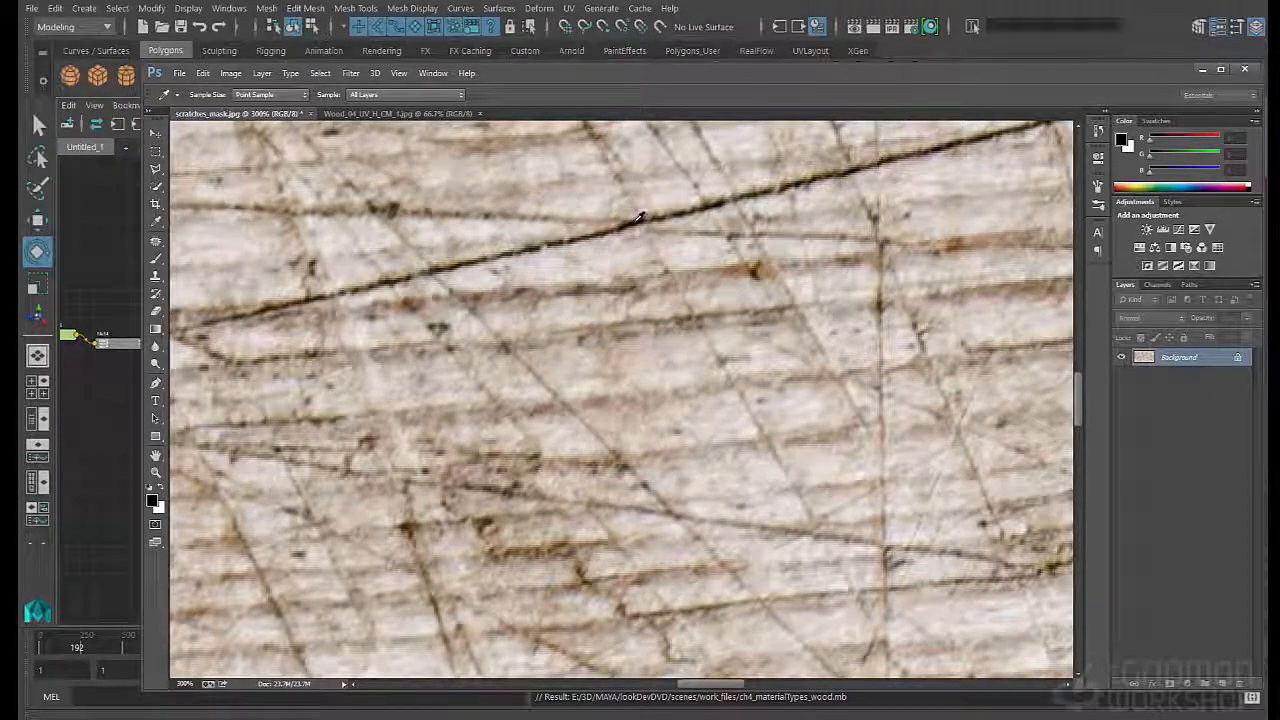
pyautogui.moveTo(1, 191); pyautogui.dragTo(525, 188)
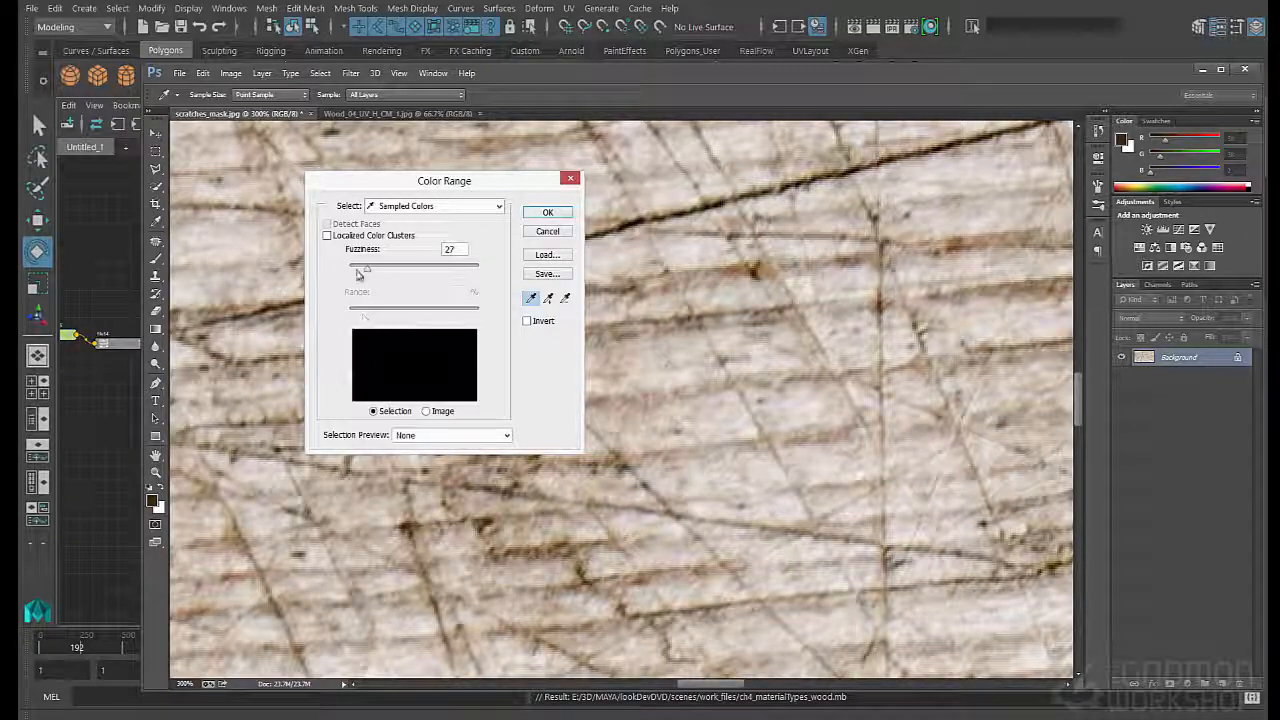
pyautogui.click(548, 212)
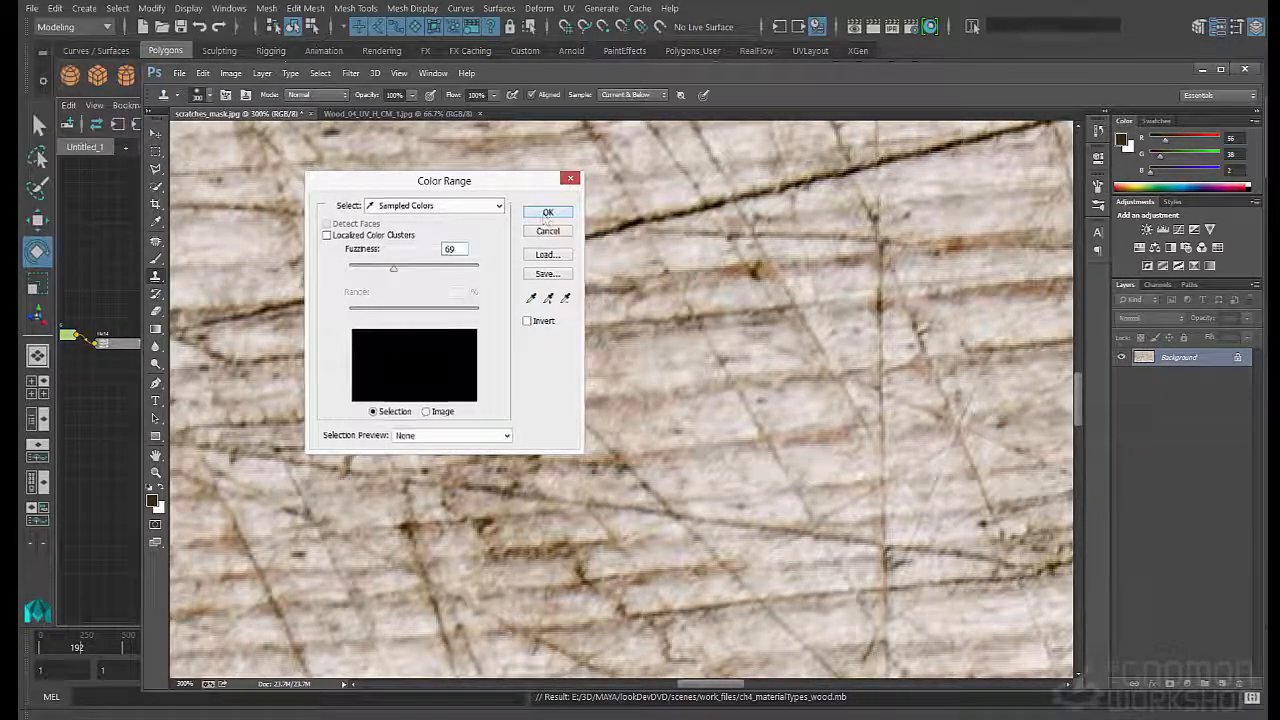
# - Add a new layer above the Background, reset the colours to default and fill the selected scratches with black
pyautogui.hotkey('ctrl', '-')
pyautogui.hotkey('ctrl', '-')
pyautogui.hotkey('ctrl', '-')
pyautogui.hotkey('ctrl', '-')
pyautogui.hotkey('ctrl', '-')
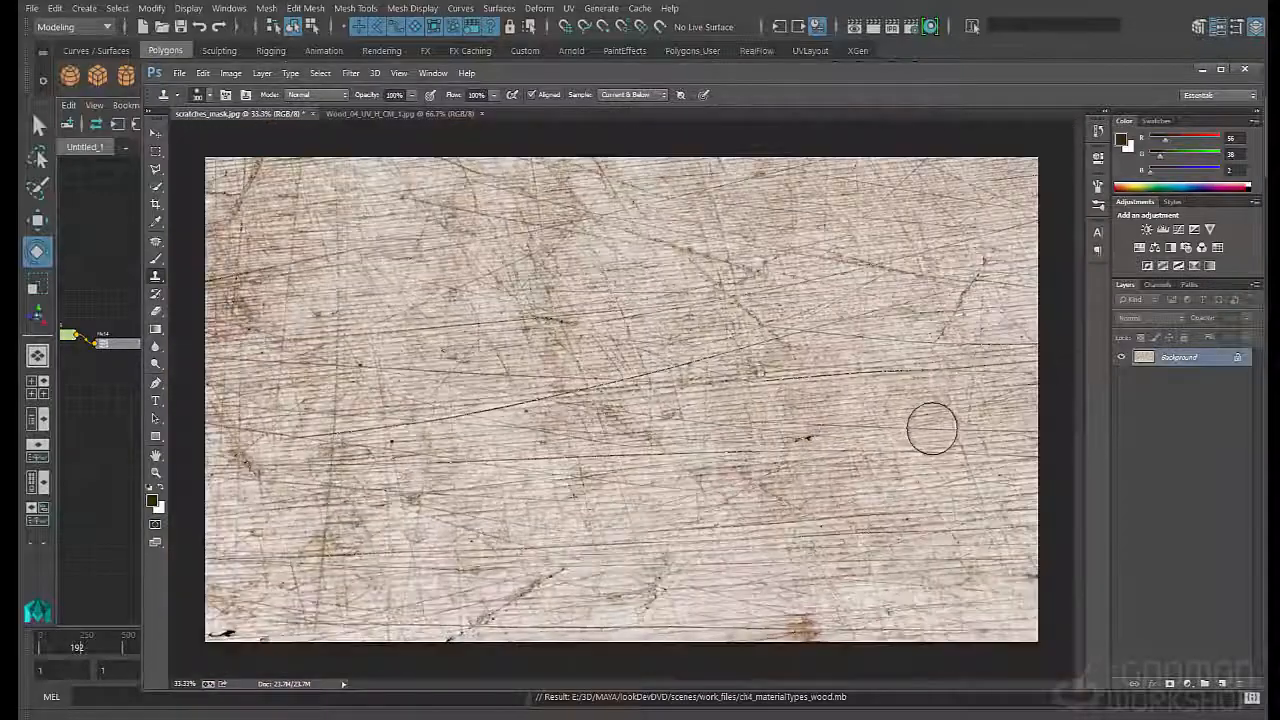
pyautogui.click(1221, 684)
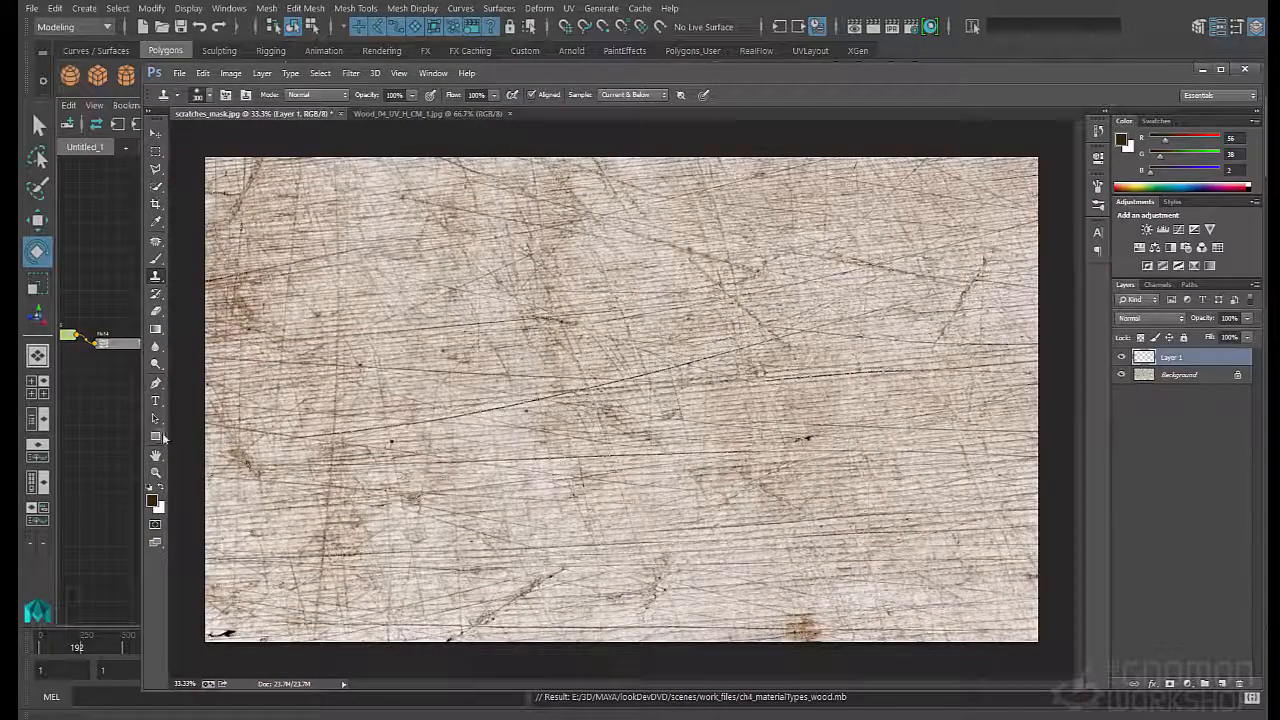
pyautogui.press('z')
pyautogui.click(150, 487)
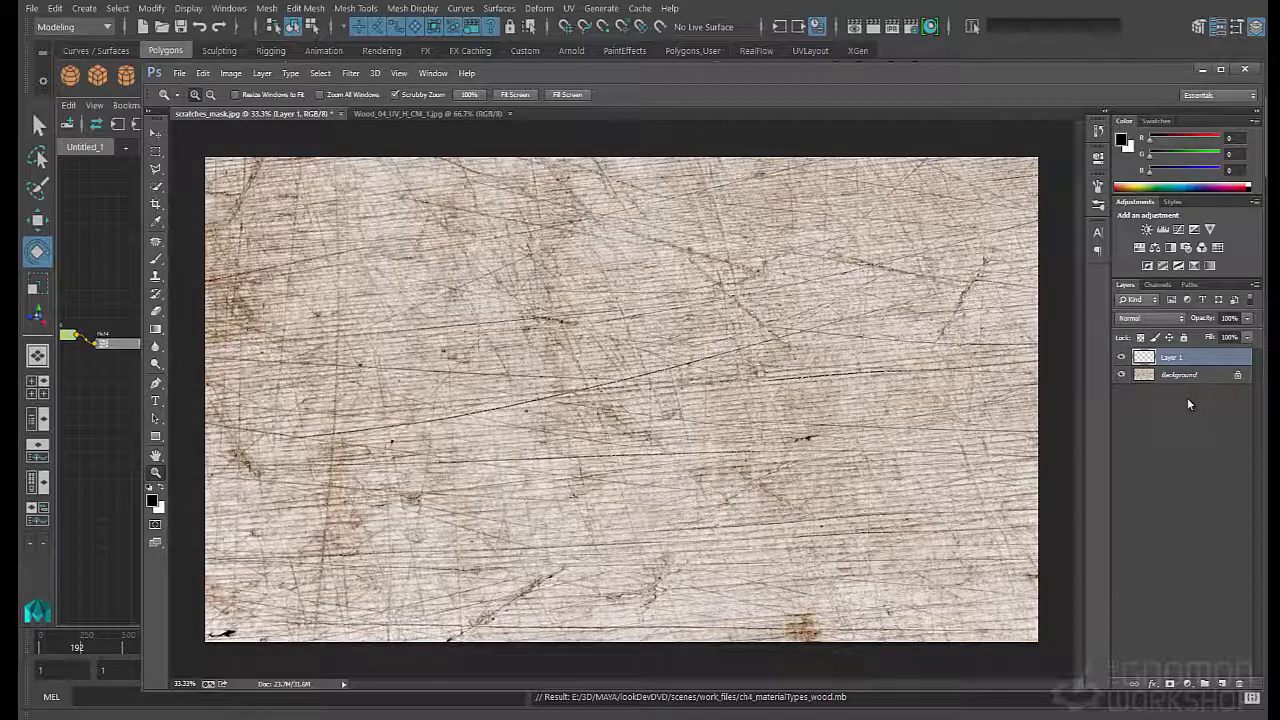
# - Add a second layer beneath the scratches layer and fill it completely with white
pyautogui.moveTo(1188, 366); pyautogui.dragTo(1186, 384)
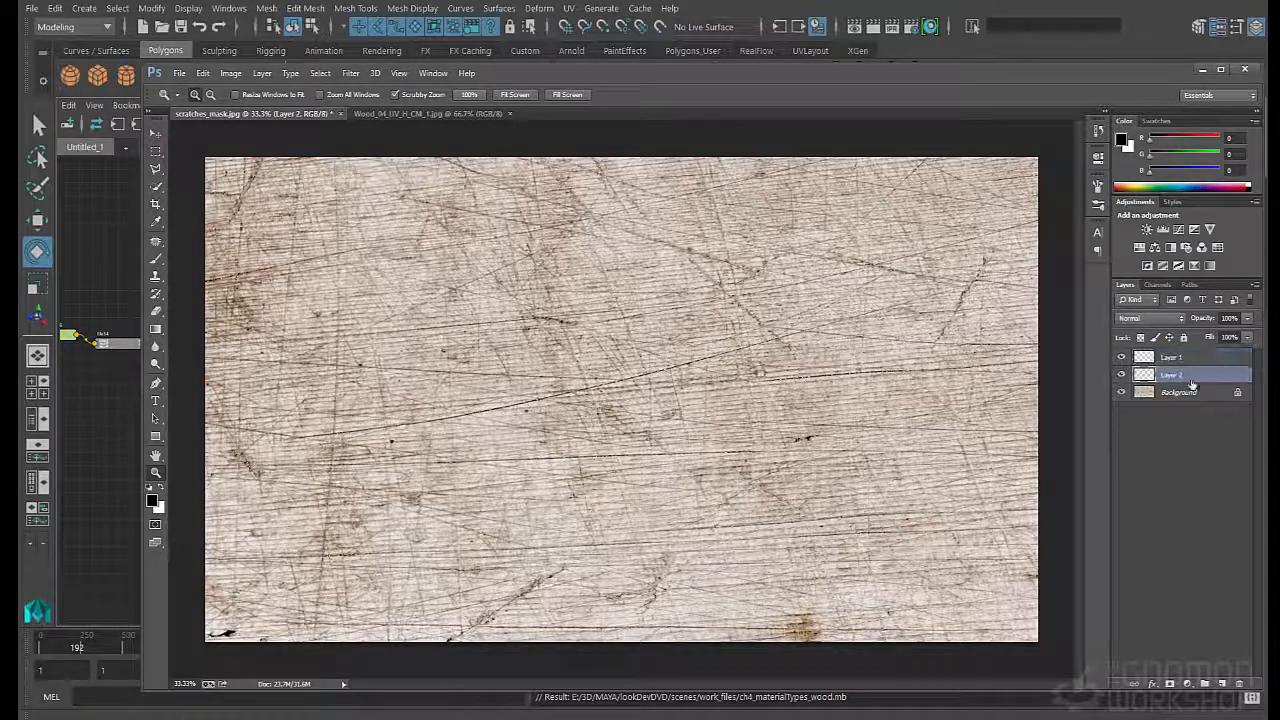
pyautogui.press('x')
pyautogui.press('m')
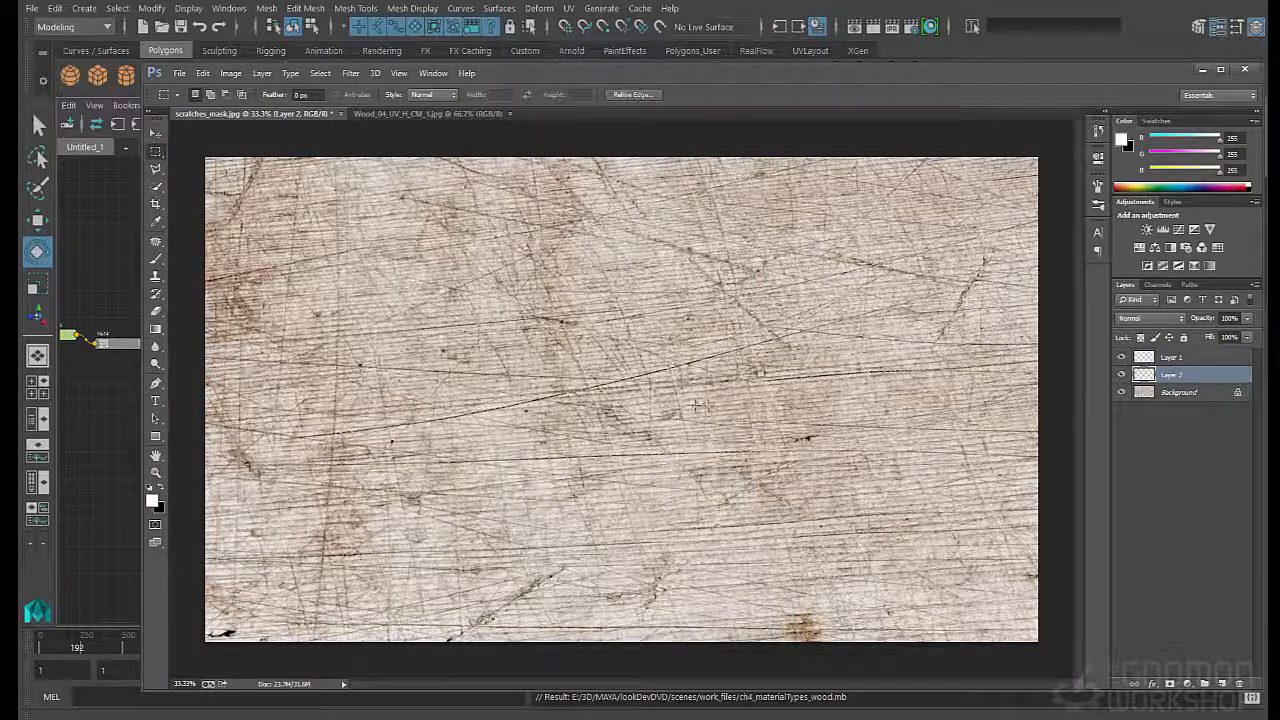
pyautogui.hotkey('alt', 'BackSpace')
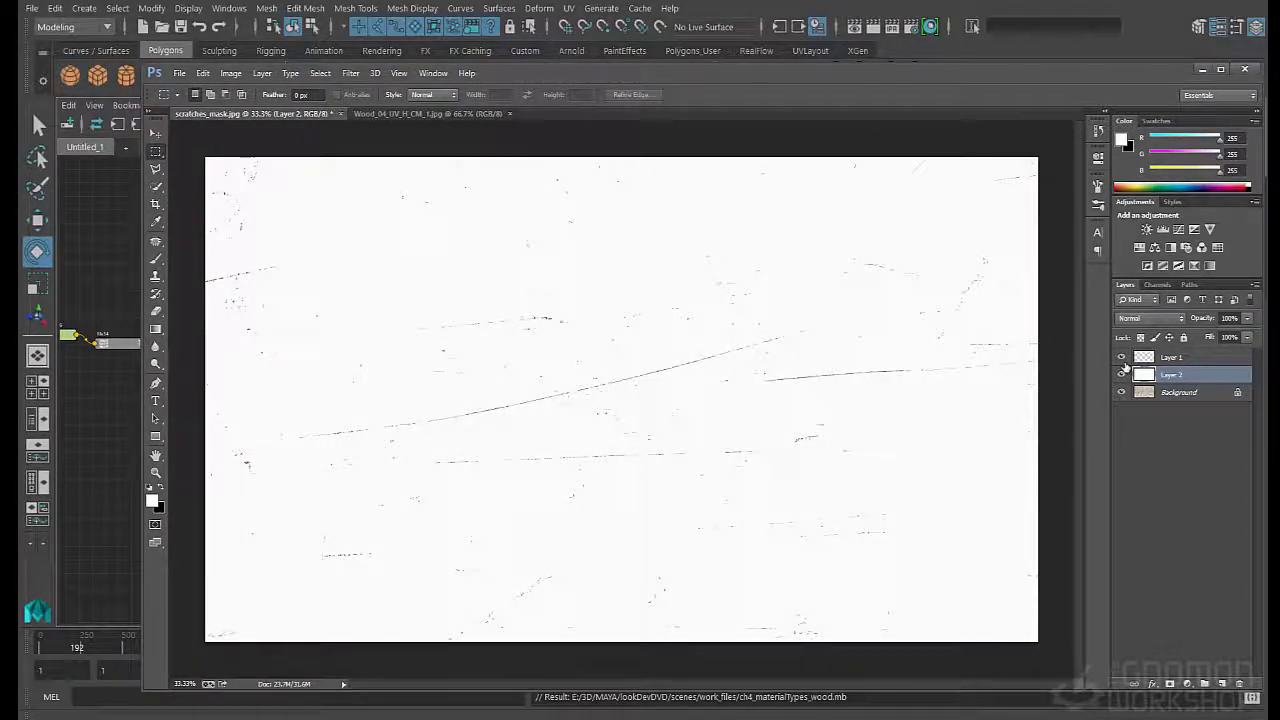
# - Strengthen the scratches by repeatedly duplicating Layer 1 and merging each copy back down into it
pyautogui.moveTo(1168, 361); pyautogui.dragTo(1222, 683)
pyautogui.hotkey('ctrl', 'e')
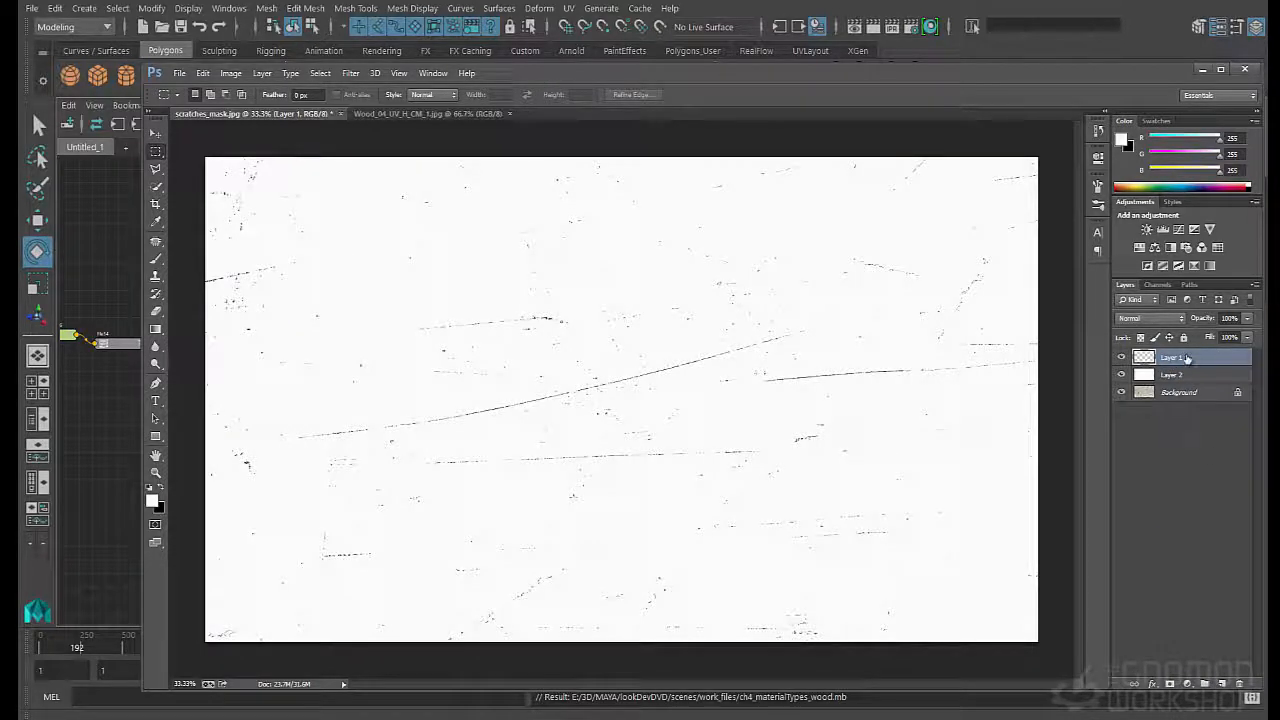
pyautogui.moveTo(1188, 357); pyautogui.dragTo(1223, 684)
pyautogui.hotkey('ctrl', 'e')
pyautogui.moveTo(1178, 359); pyautogui.dragTo(1223, 685)
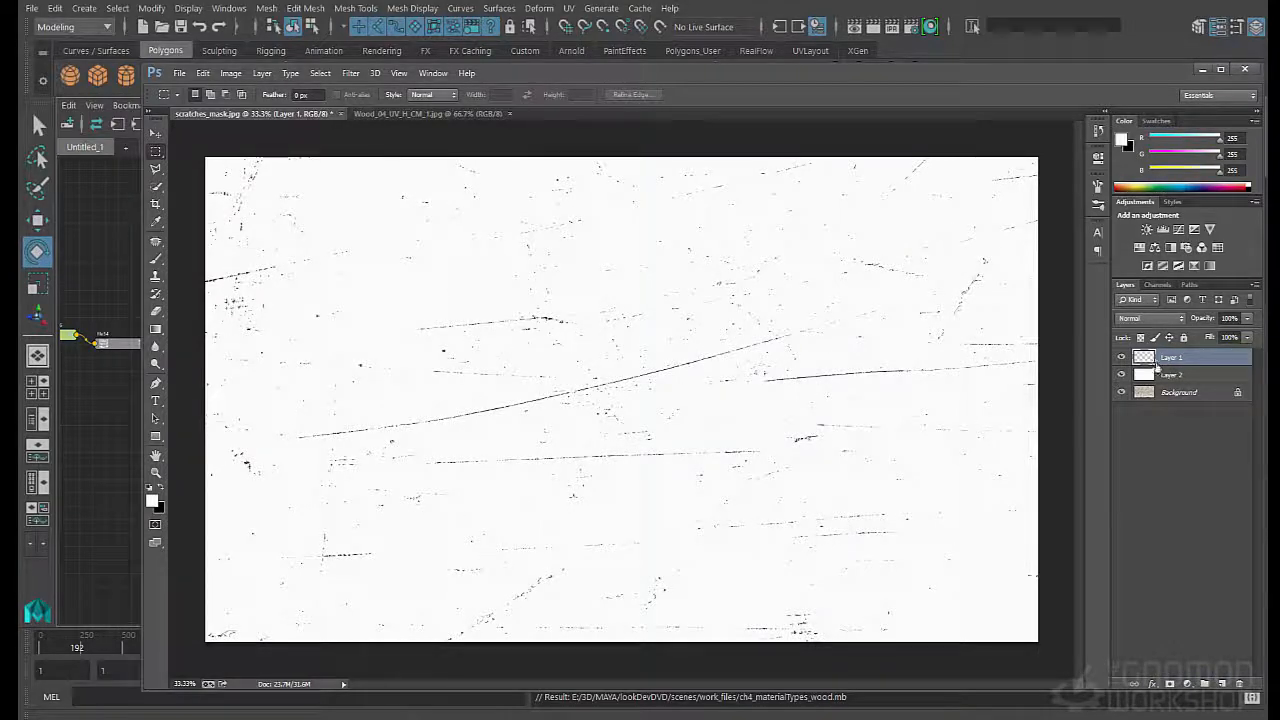
pyautogui.moveTo(1157, 366); pyautogui.dragTo(1222, 684)
pyautogui.hotkey('ctrl', 'e')
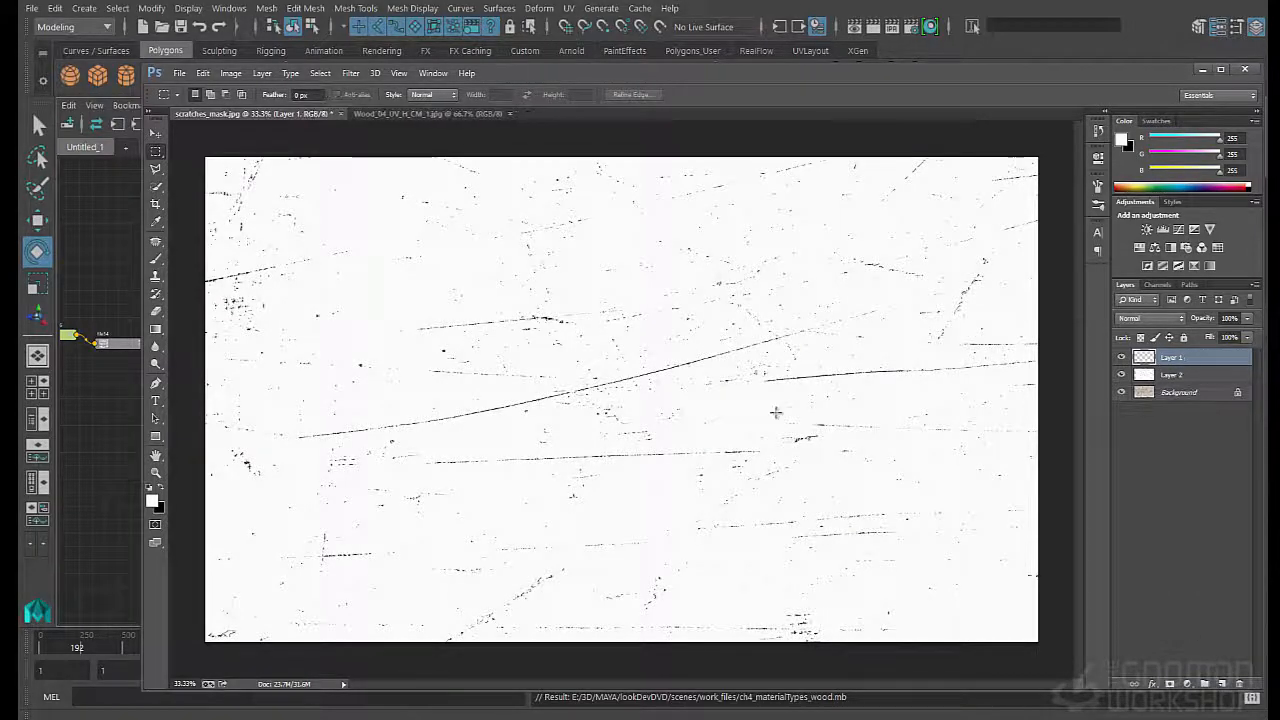
# - Hide Layer 1 and Layer 2, and duplicate the Background layer
pyautogui.hotkey('ctrl', '1')
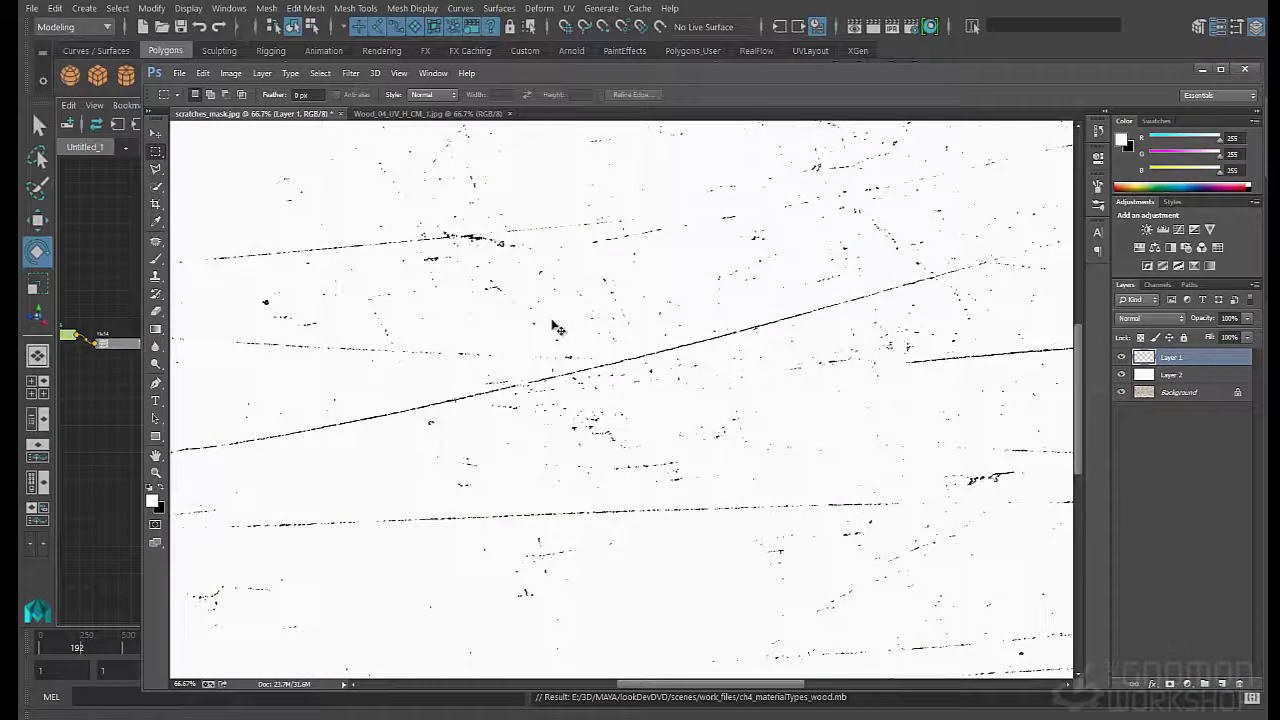
pyautogui.hotkey('ctrl', '-')
pyautogui.hotkey('ctrl', '-')
pyautogui.hotkey('ctrl', '-')
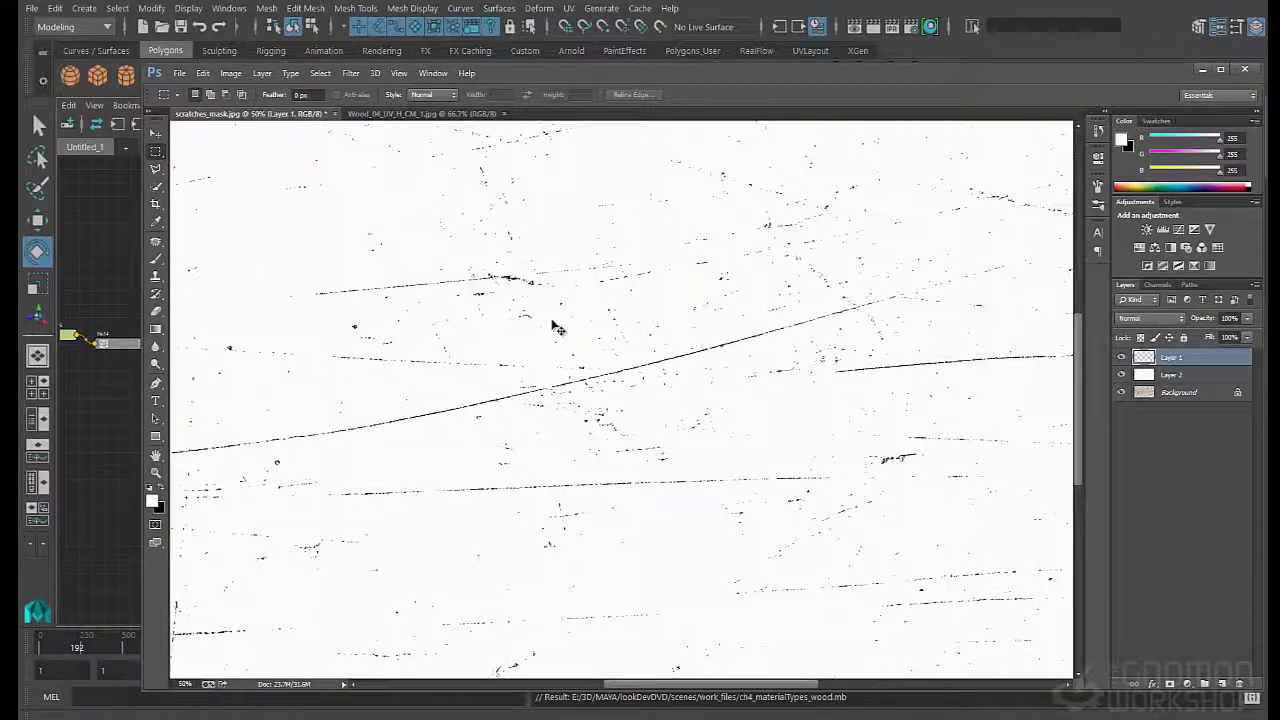
pyautogui.click(1172, 377)
pyautogui.keyDown('alt'); pyautogui.click(1121, 392); pyautogui.keyUp('alt')
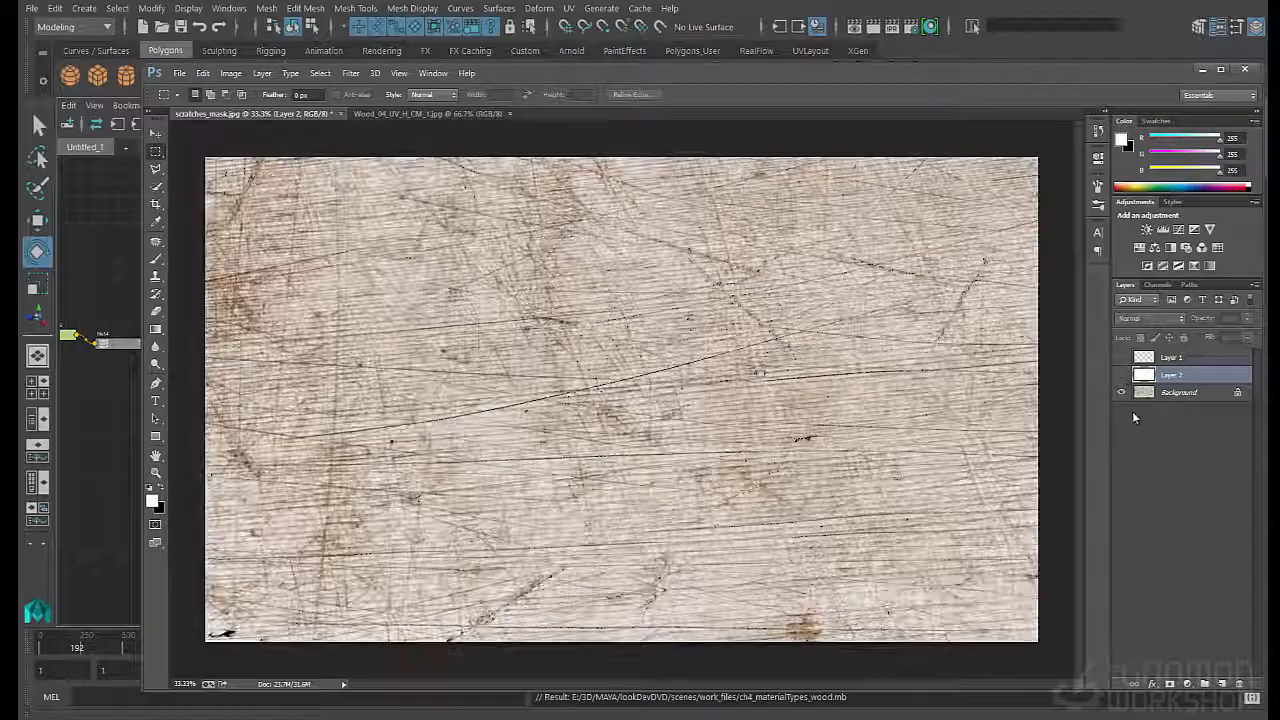
pyautogui.click(1137, 399)
pyautogui.moveTo(1153, 411); pyautogui.dragTo(1221, 684)
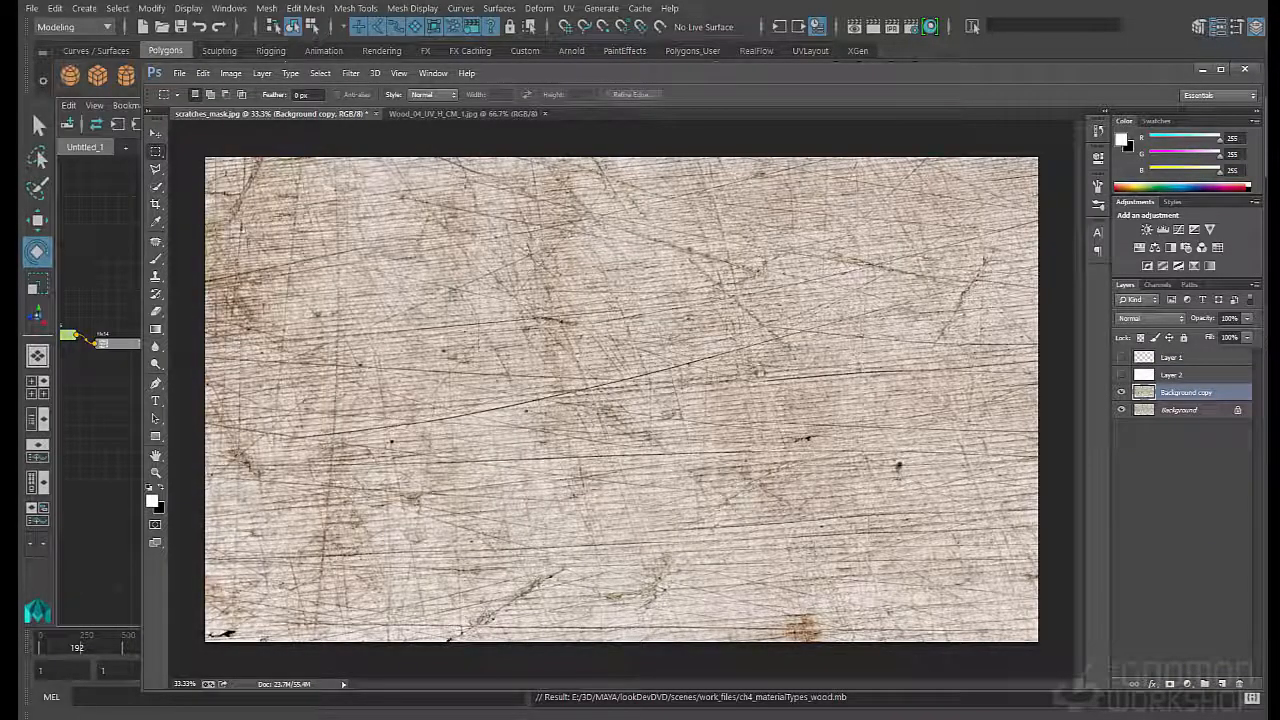
# - Desaturate the Background copy to -100 and set its Levels inputs to 65, 1.00 and 141
pyautogui.hotkey('ctrl', 'u')
pyautogui.moveTo(775, 351); pyautogui.dragTo(656, 362)
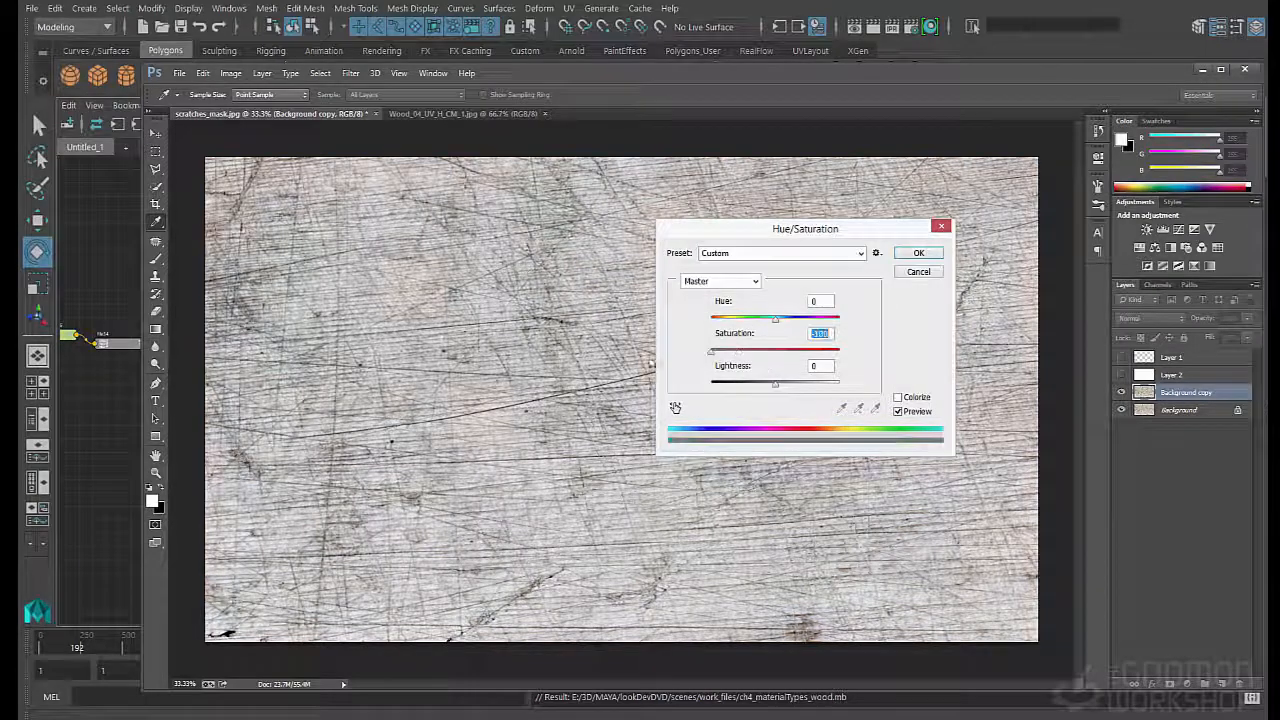
pyautogui.click(912, 254)
pyautogui.hotkey('ctrl', 'l')
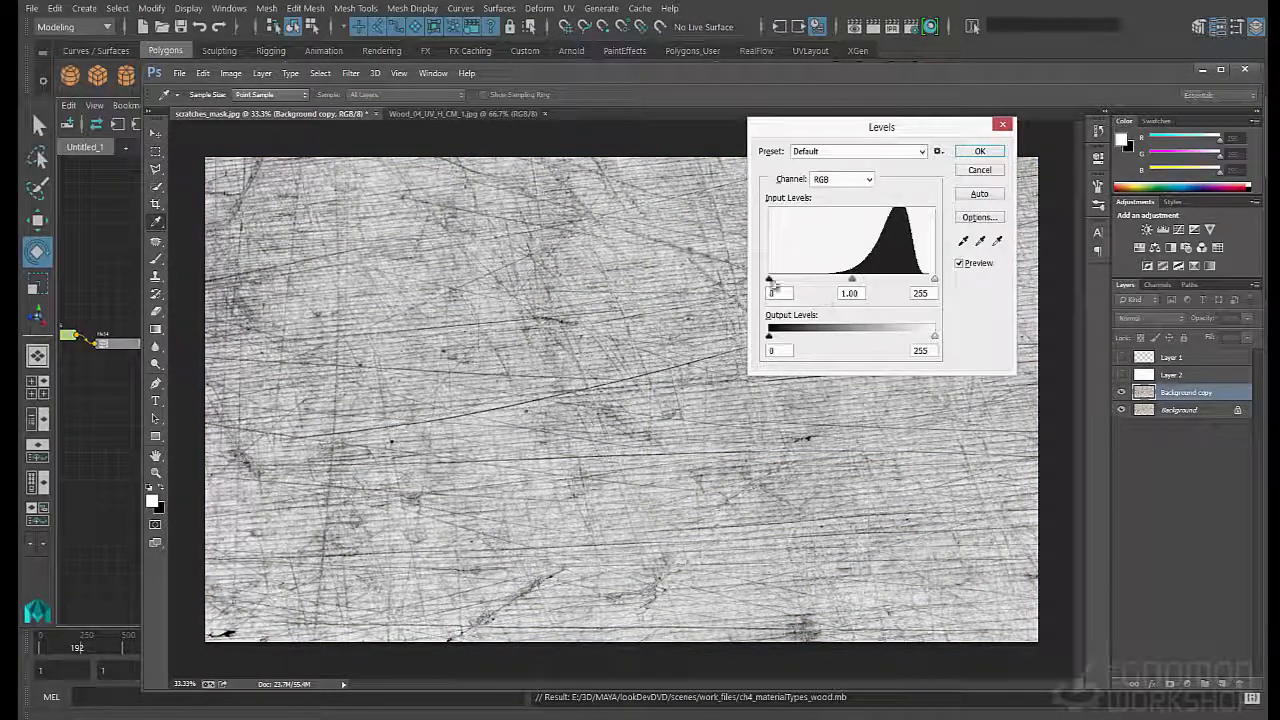
pyautogui.moveTo(769, 281); pyautogui.dragTo(850, 279)
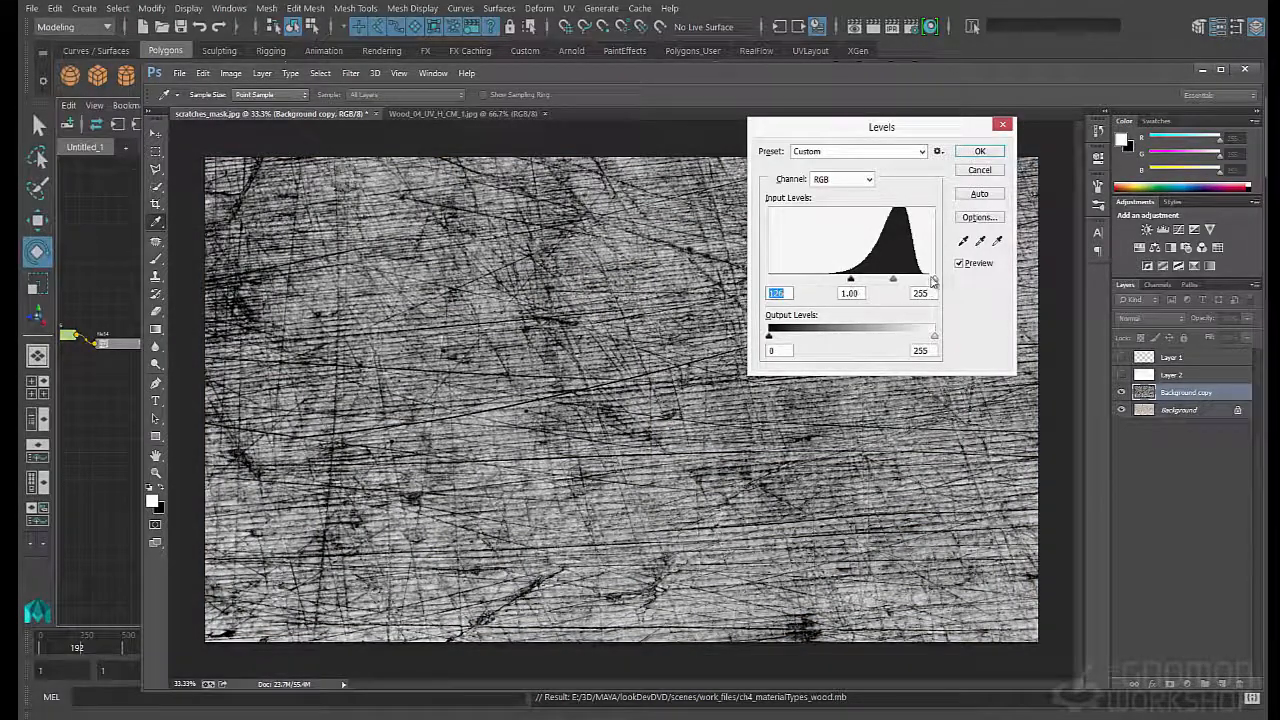
pyautogui.moveTo(932, 280); pyautogui.dragTo(814, 300)
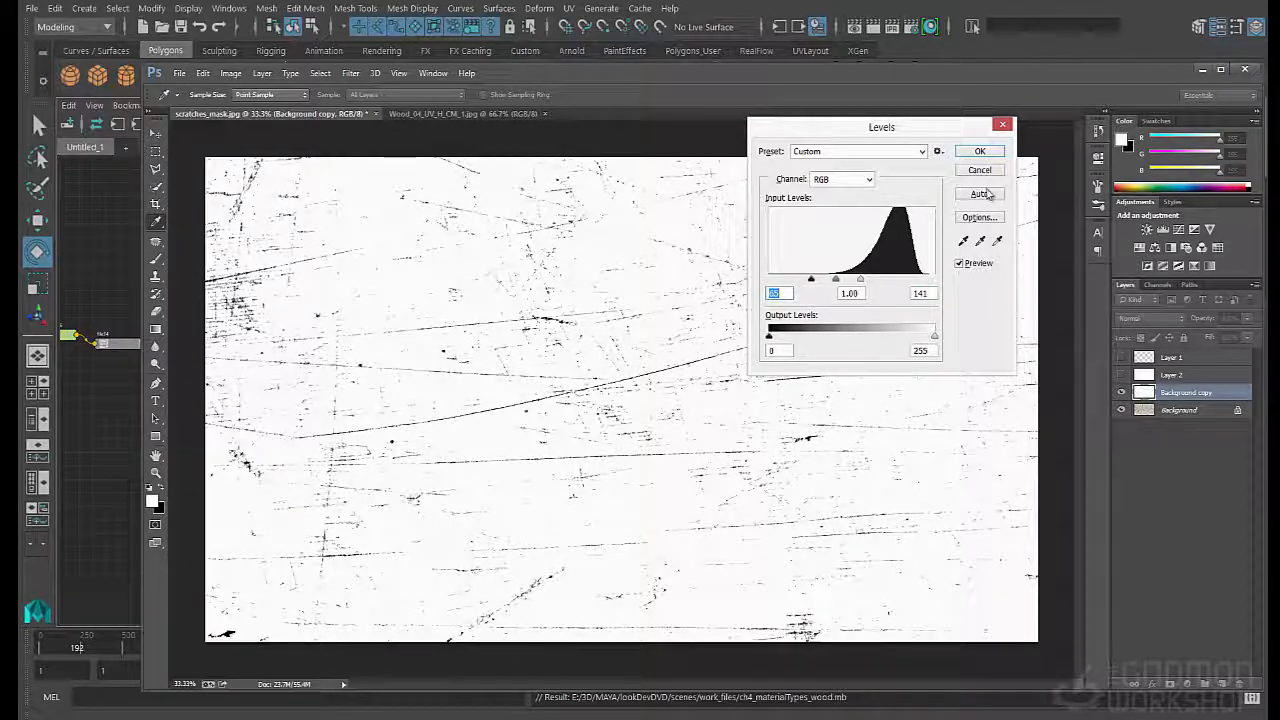
pyautogui.click(980, 152)
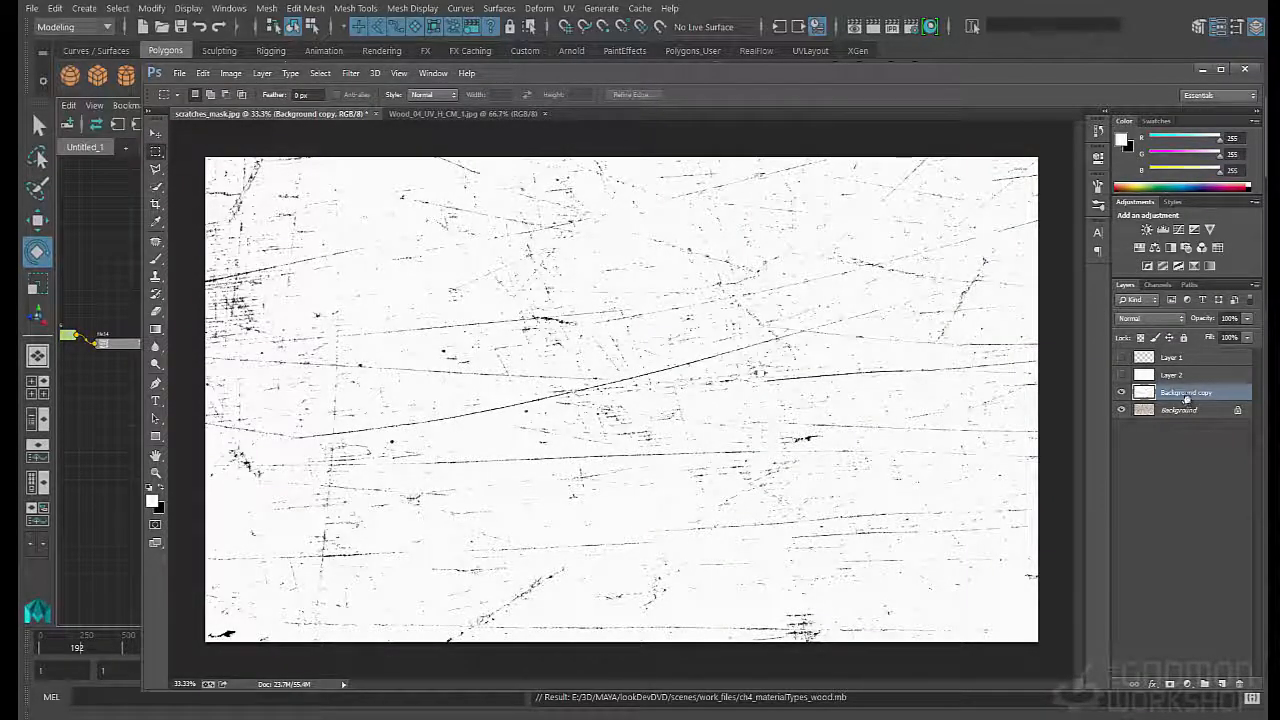
# - Move the Background copy to the top of the layer stack, set it to Multiply, and show Layer 1 and Layer 2
pyautogui.moveTo(1186, 398); pyautogui.dragTo(1182, 354)
pyautogui.click(1150, 318)
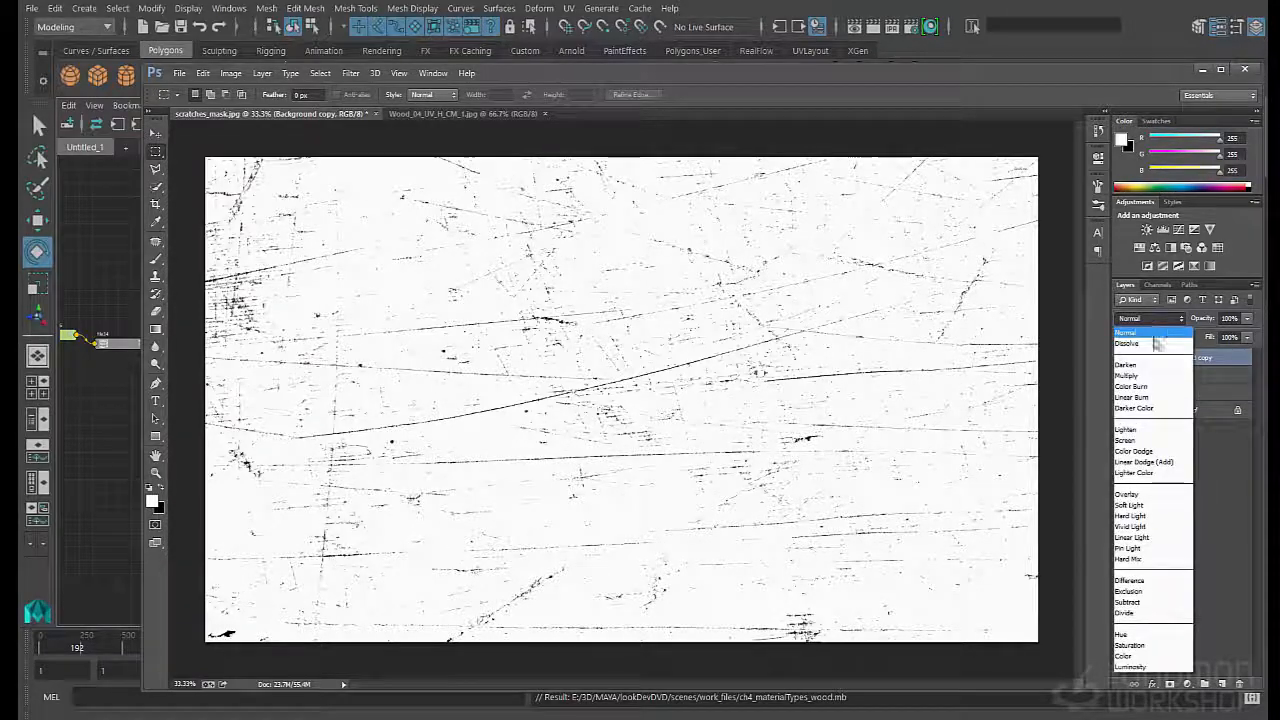
pyautogui.click(1140, 376)
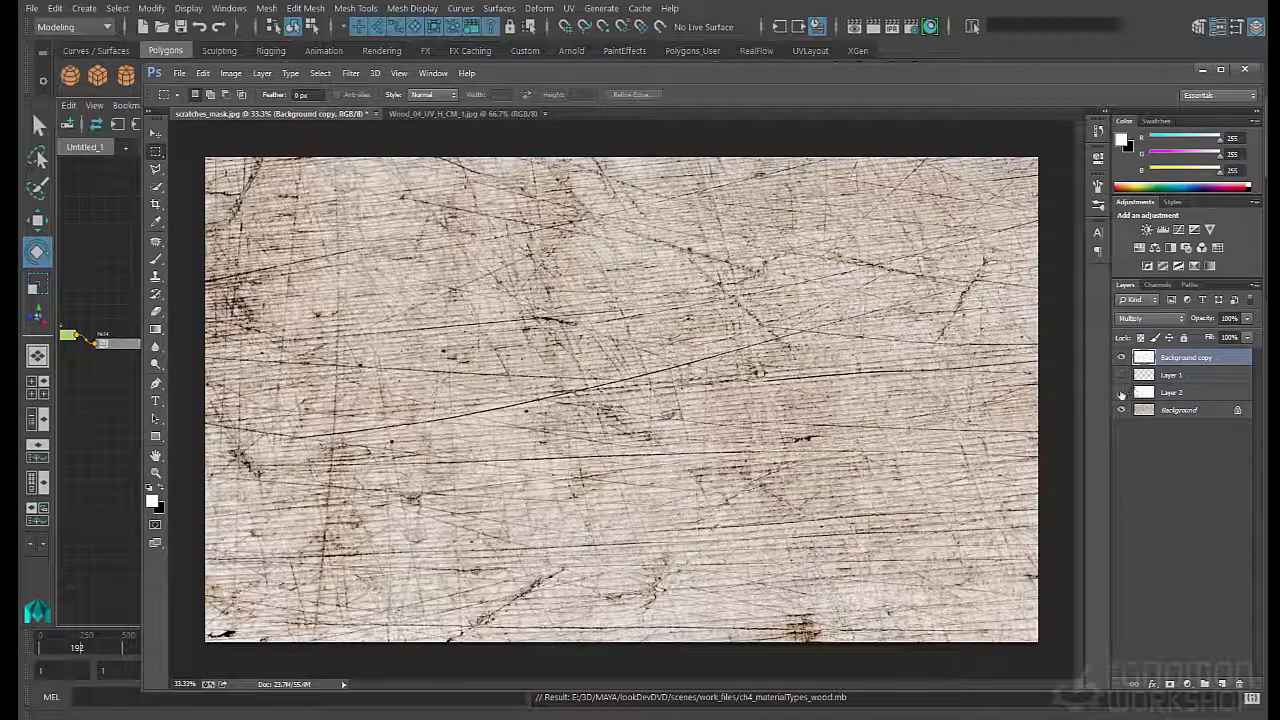
pyautogui.click(1121, 375)
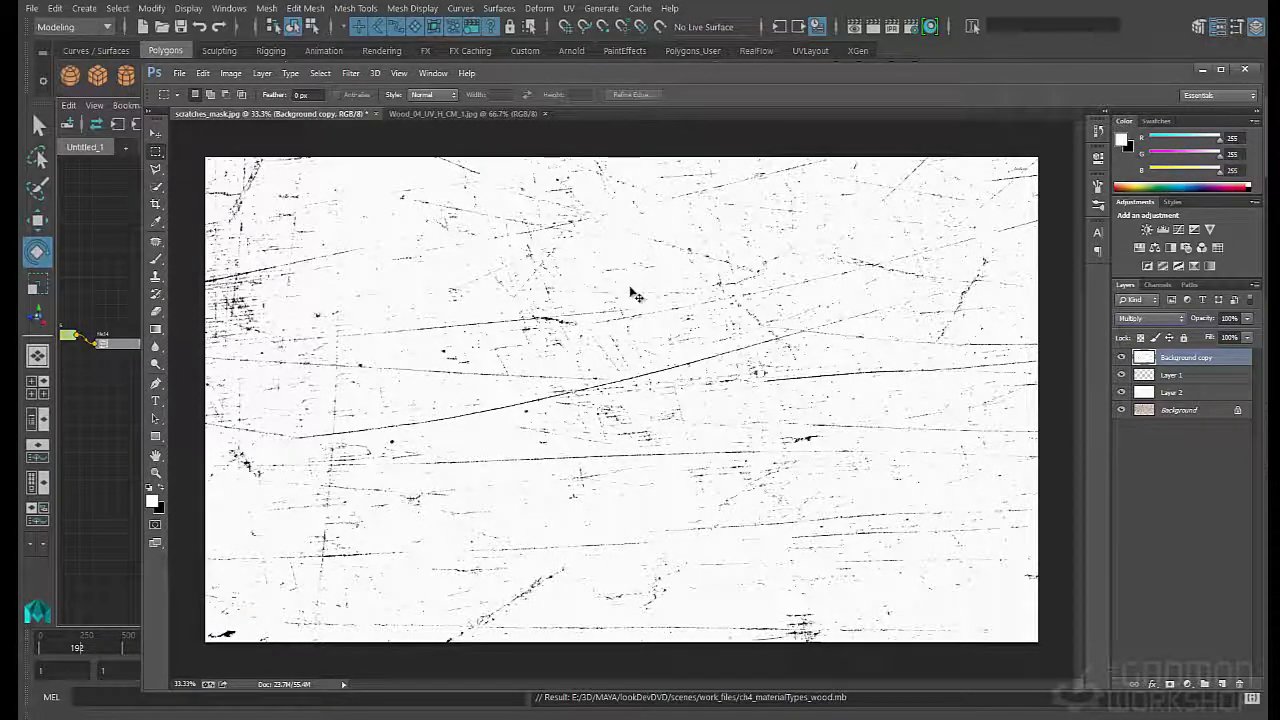
# - Copy the merged scratches image and paste it into a new document created at the clipboard size
pyautogui.hotkey('ctrl', 'a')
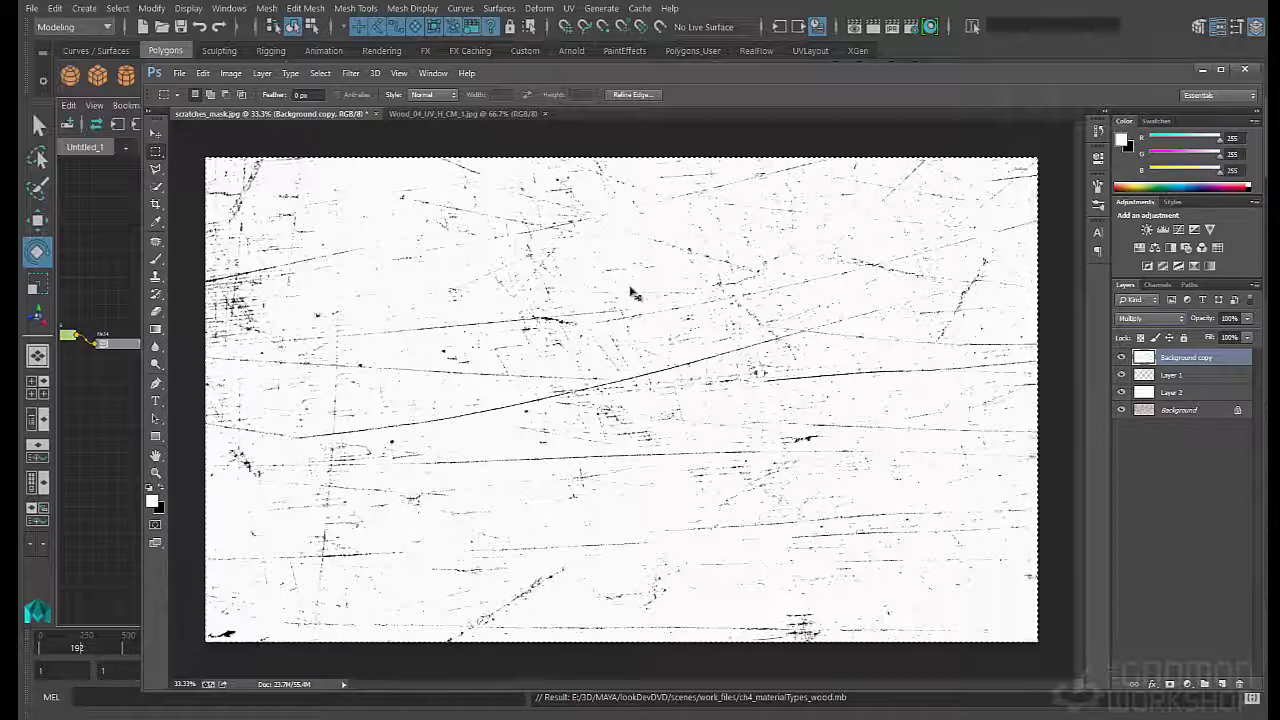
pyautogui.click(182, 74)
pyautogui.click(187, 88)
pyautogui.press('Return')
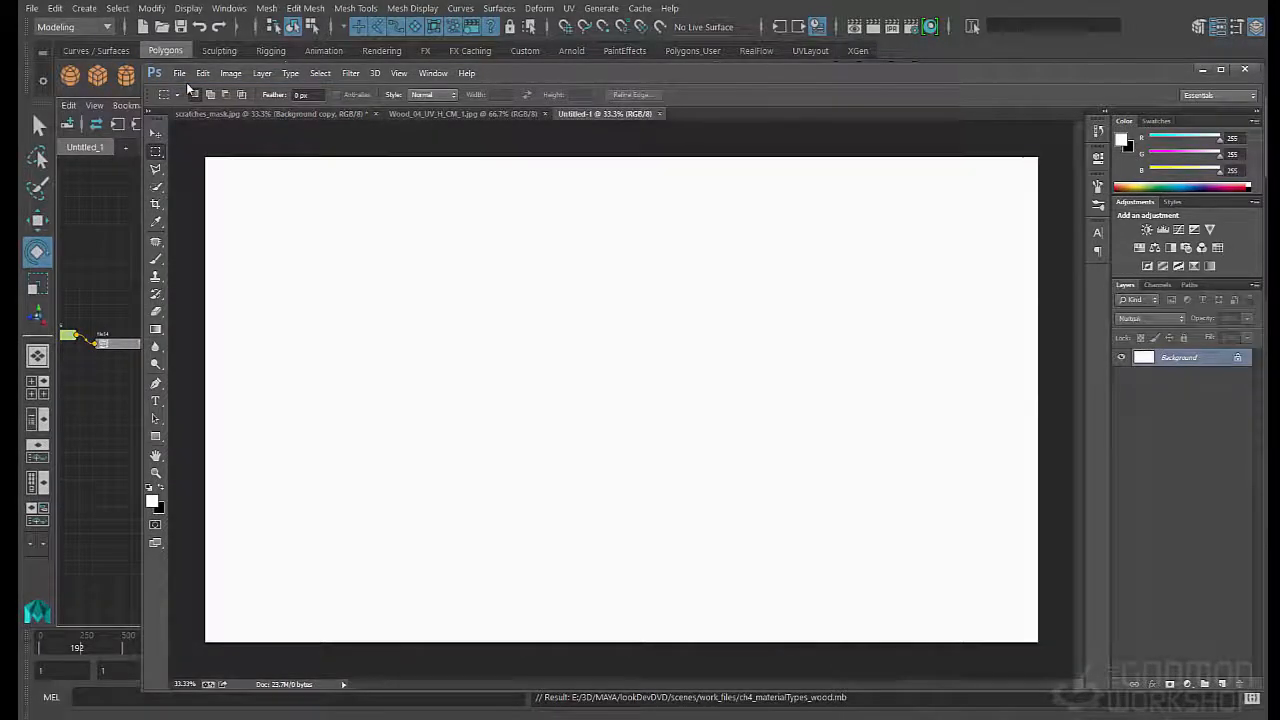
pyautogui.hotkey('ctrl', 'v')
pyautogui.press('c')
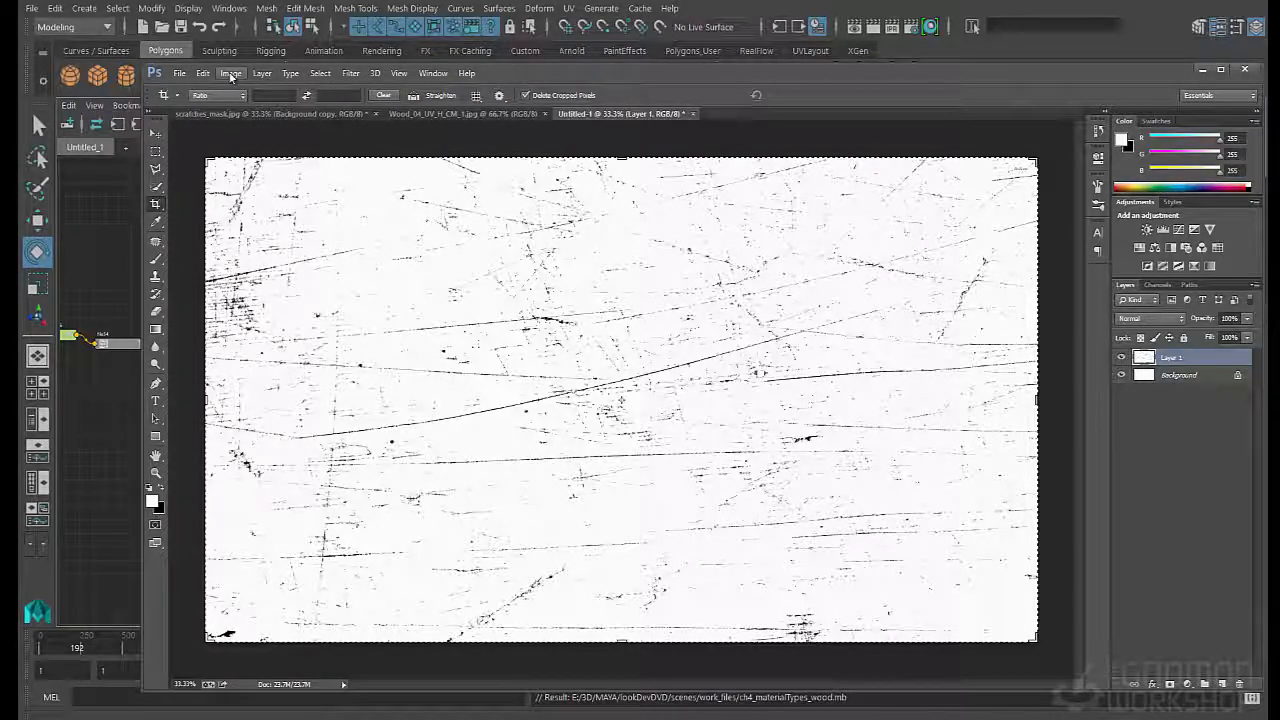
# - Create a new 2048 by 2048 pixel document and paste the copied scratches image into it
pyautogui.click(179, 74)
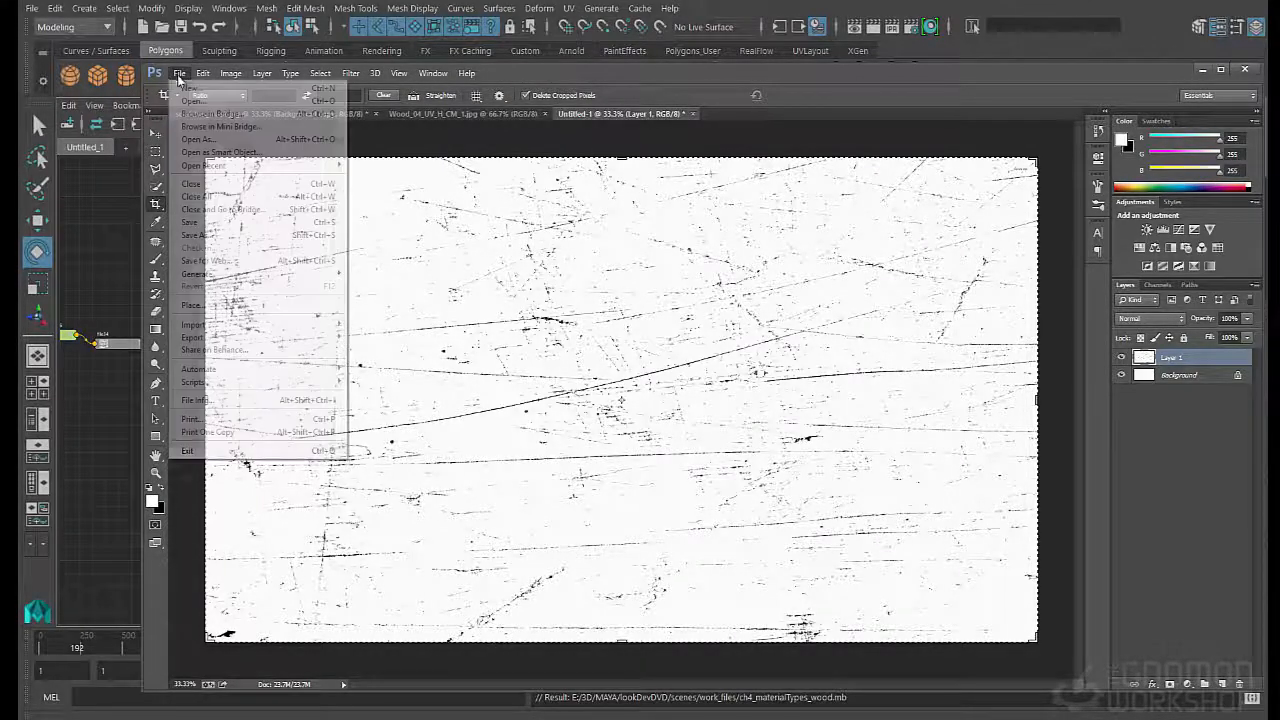
pyautogui.click(186, 89)
pyautogui.doubleClick(388, 270)
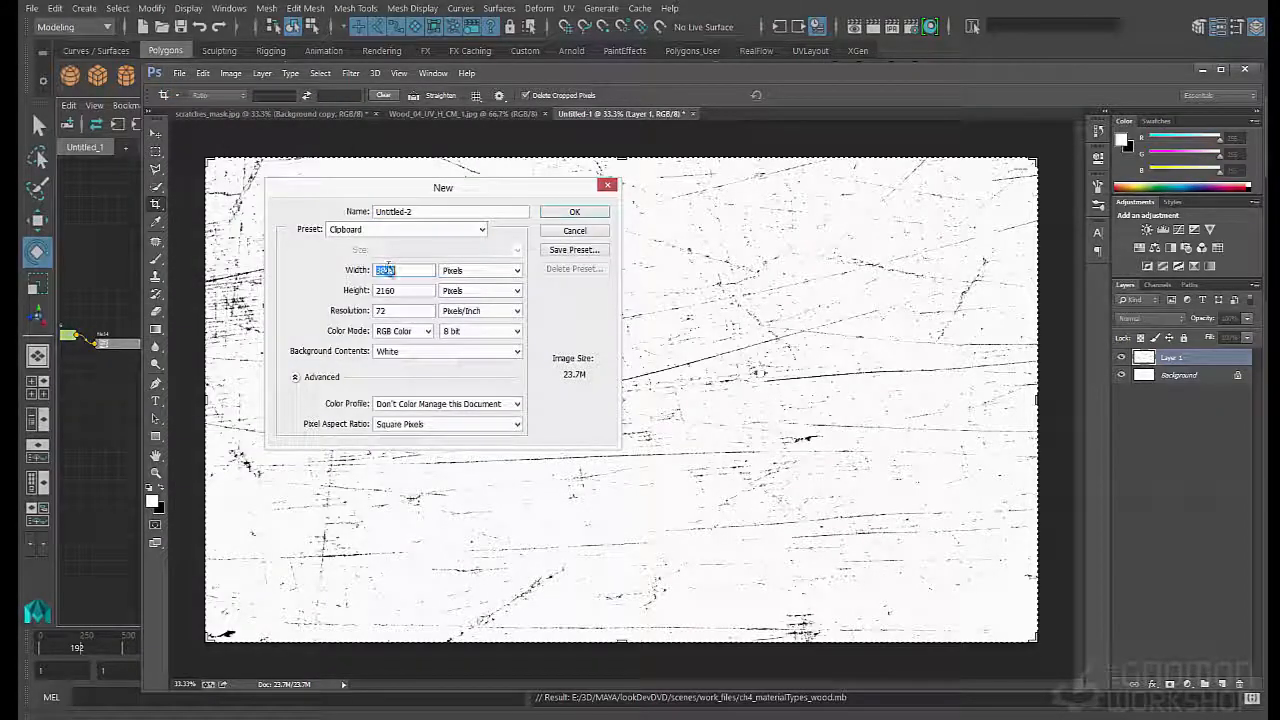
pyautogui.write('2048')
pyautogui.press('Tab')
pyautogui.write('2')
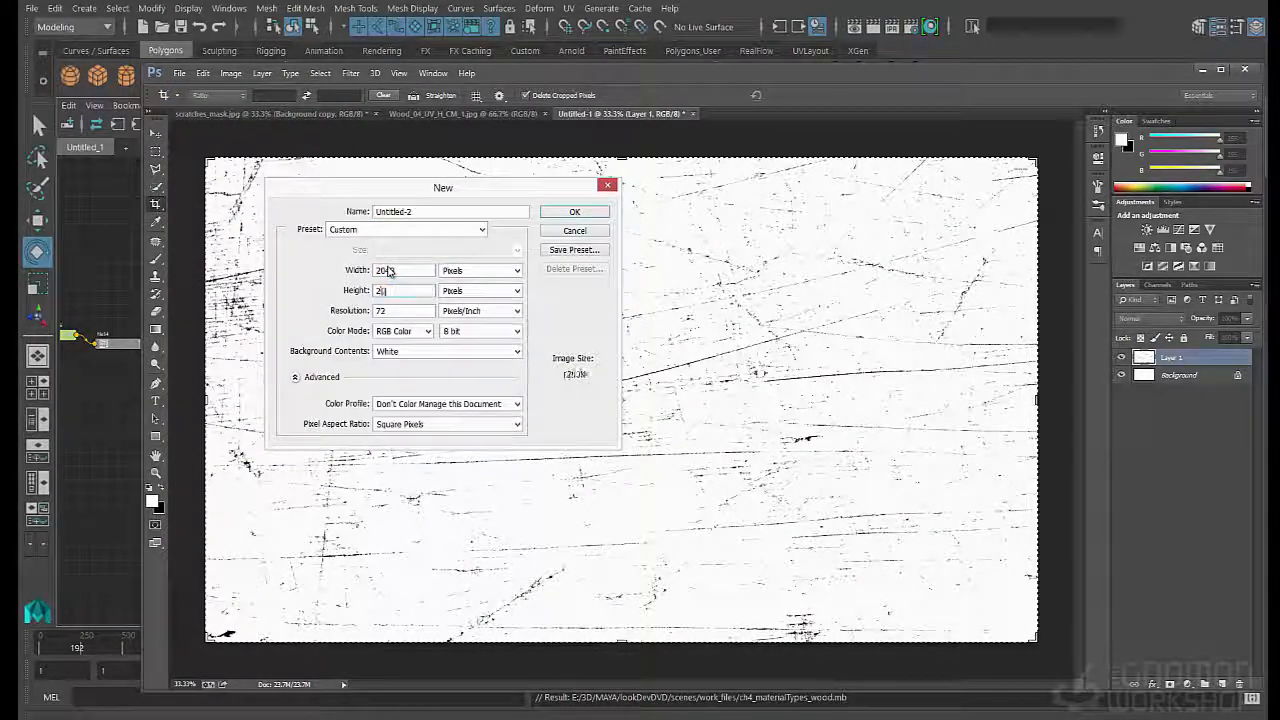
pyautogui.write('048')
pyautogui.press('Return')
pyautogui.hotkey('ctrl', 'v')
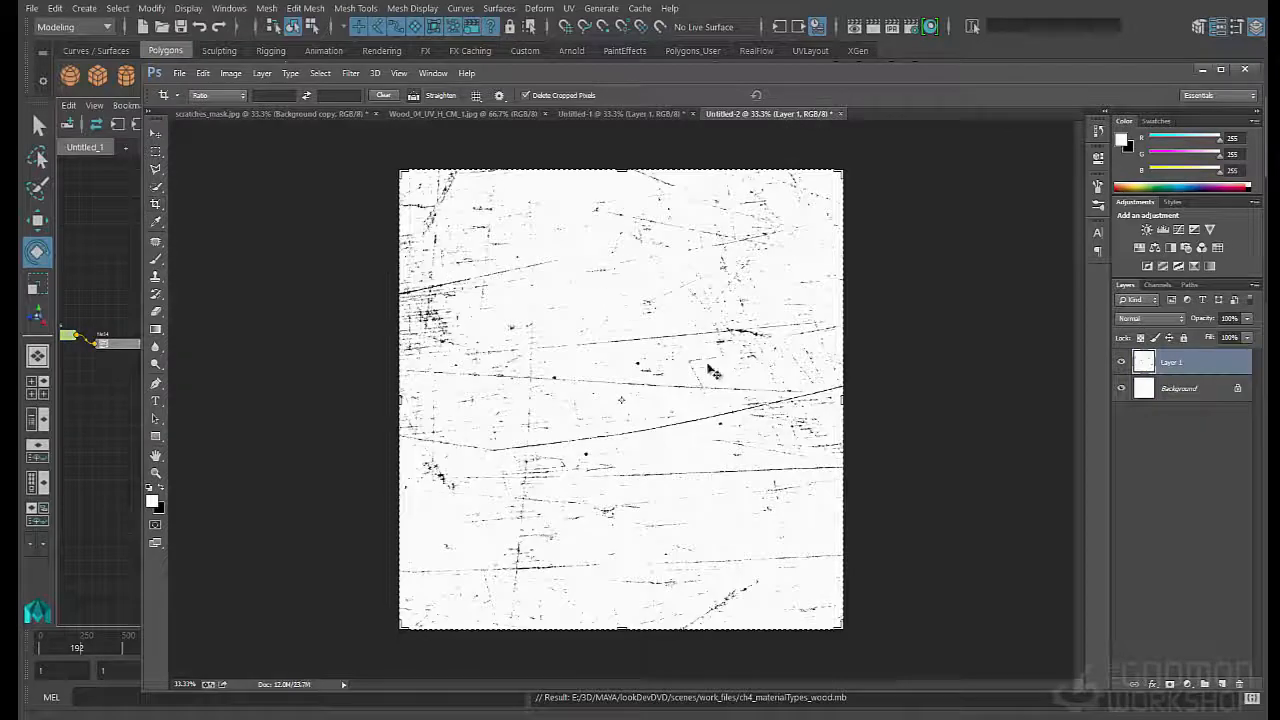
# - Crop the pasted scratches layer to the square canvas bounds, discarding the overhanging pixels
pyautogui.press('v')
pyautogui.moveTo(714, 374)
pyautogui.mouseDown()
pyautogui.moveTo(784, 346)
pyautogui.moveTo(671, 368)
pyautogui.moveTo(710, 393)
pyautogui.moveTo(703, 380)
pyautogui.mouseUp()
pyautogui.press('c')
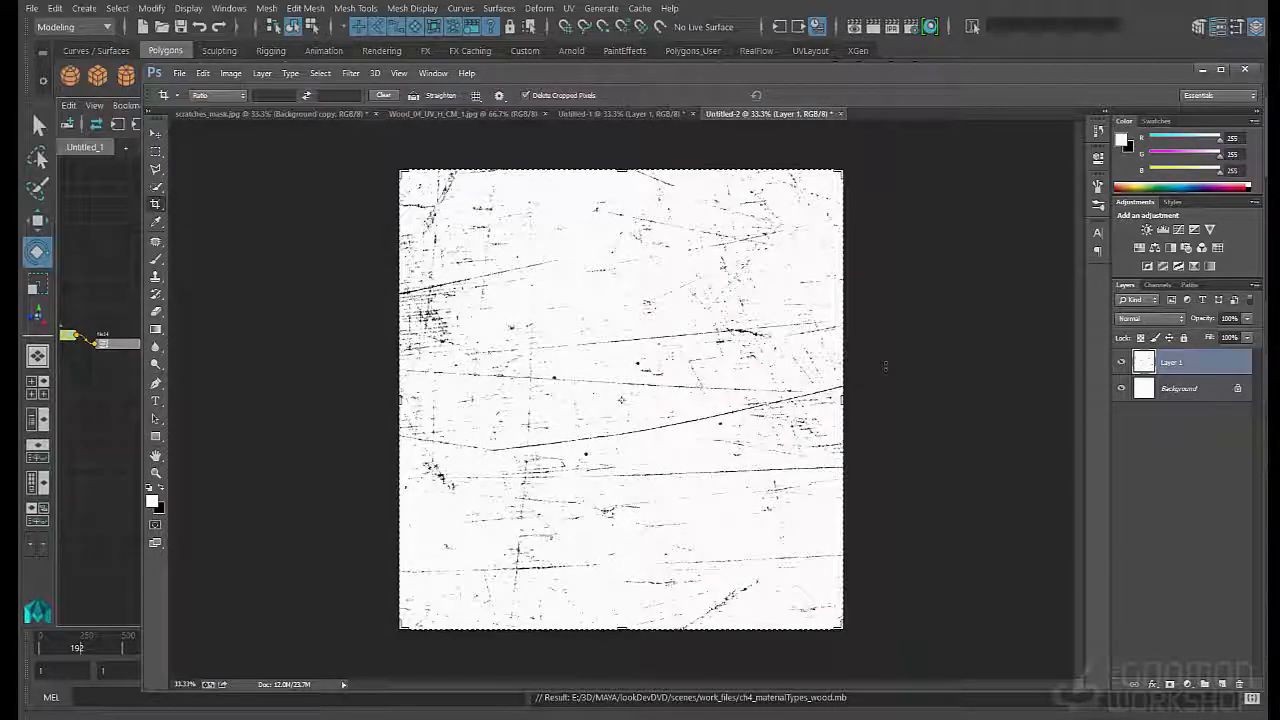
pyautogui.press('Return')
pyautogui.press('Return')
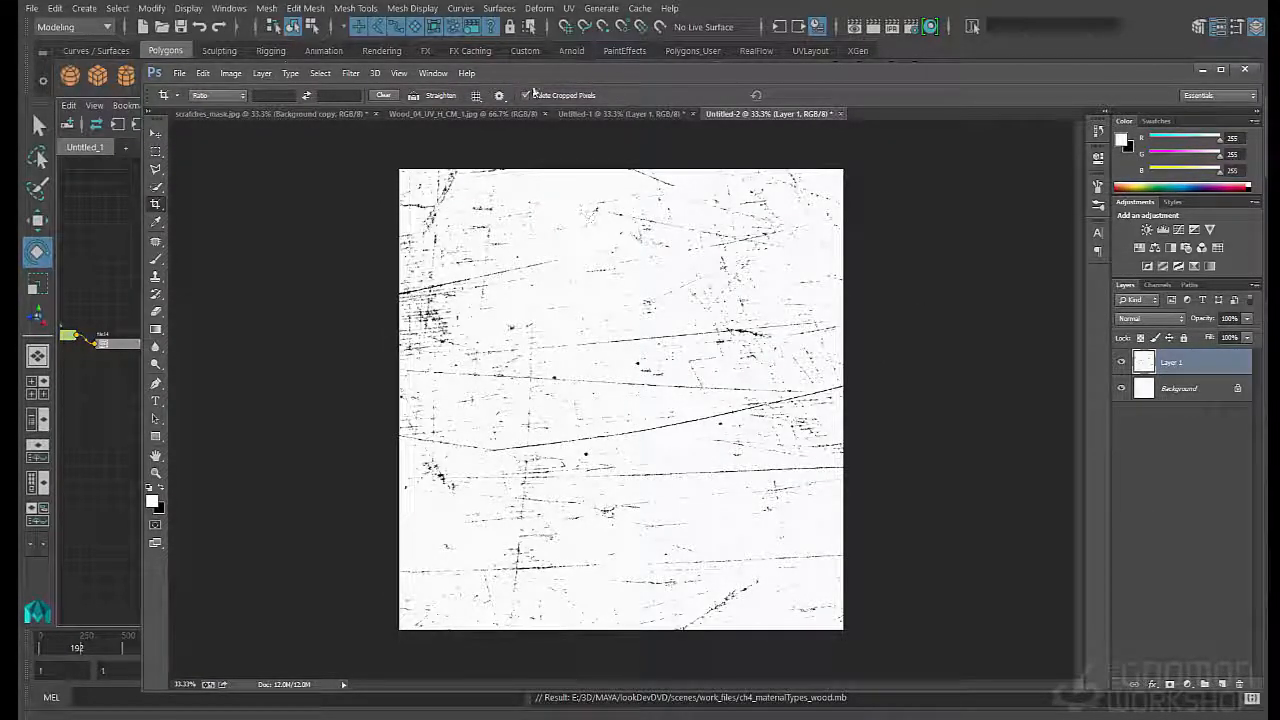
# - Offset Layer 1 by 1024 pixels horizontally and 1024 pixels vertically with Wrap Around
pyautogui.click(351, 73)
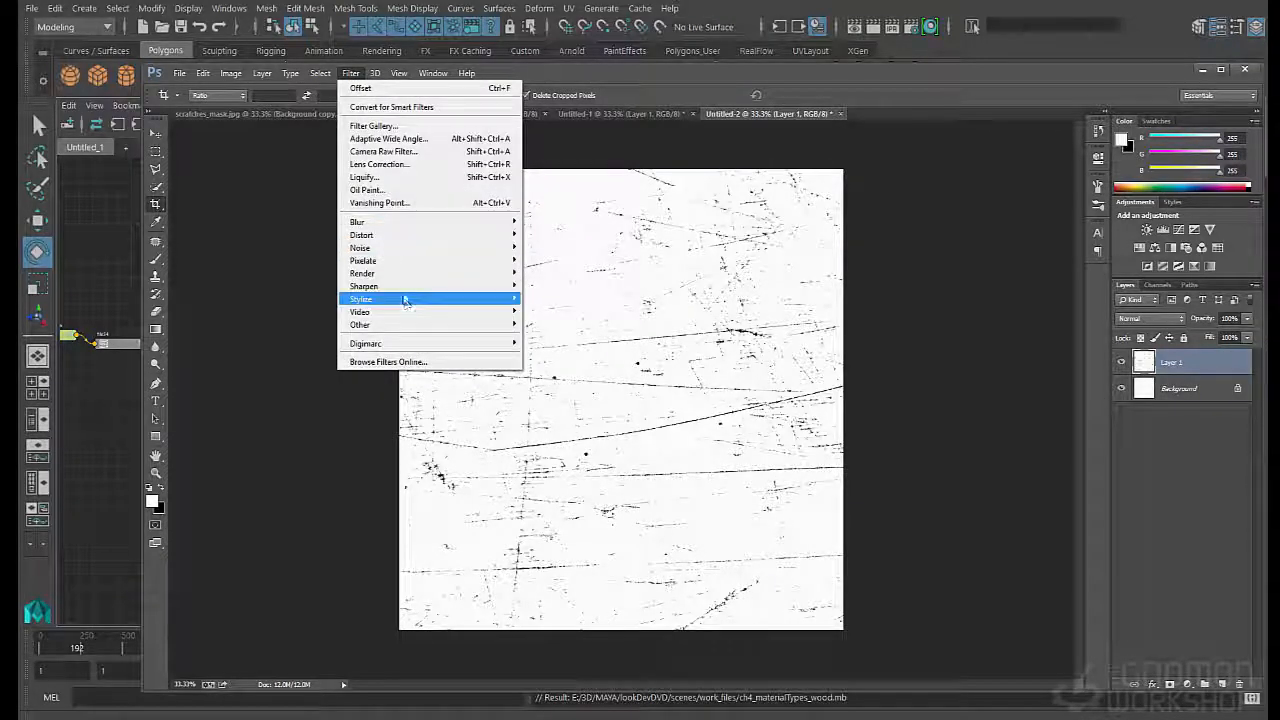
pyautogui.moveTo(415, 328)
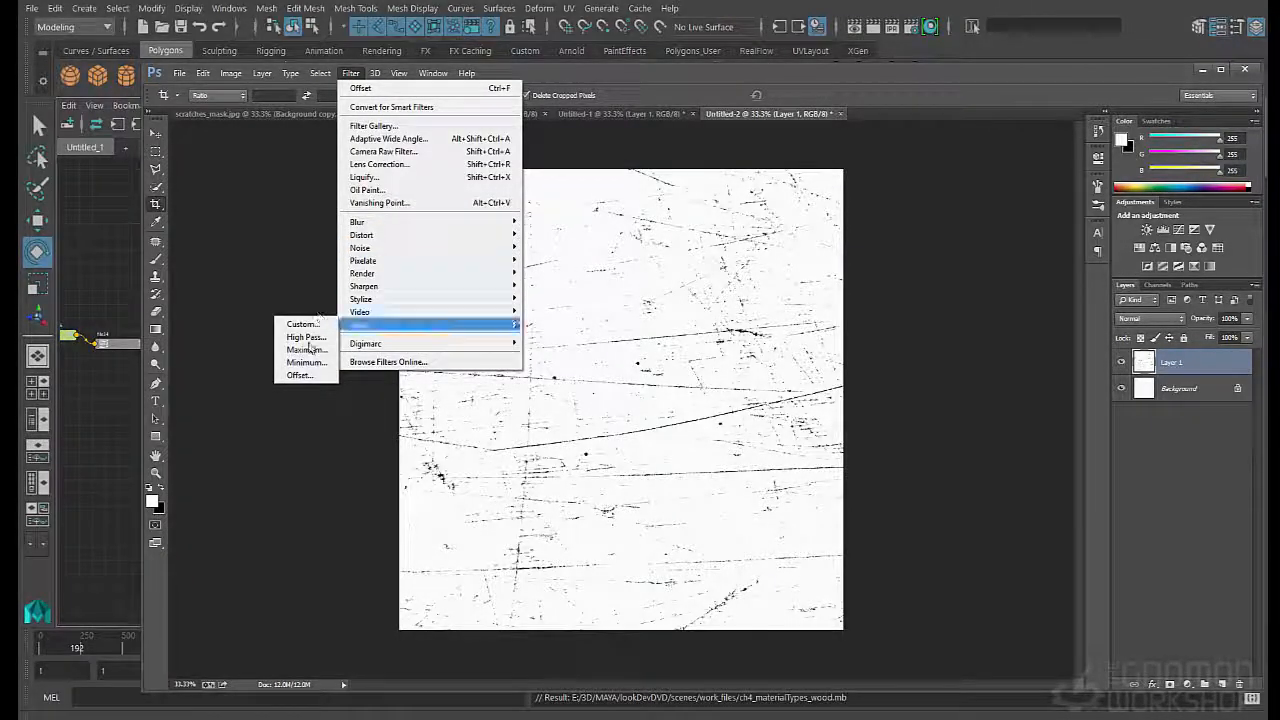
pyautogui.click(299, 375)
pyautogui.write('10')
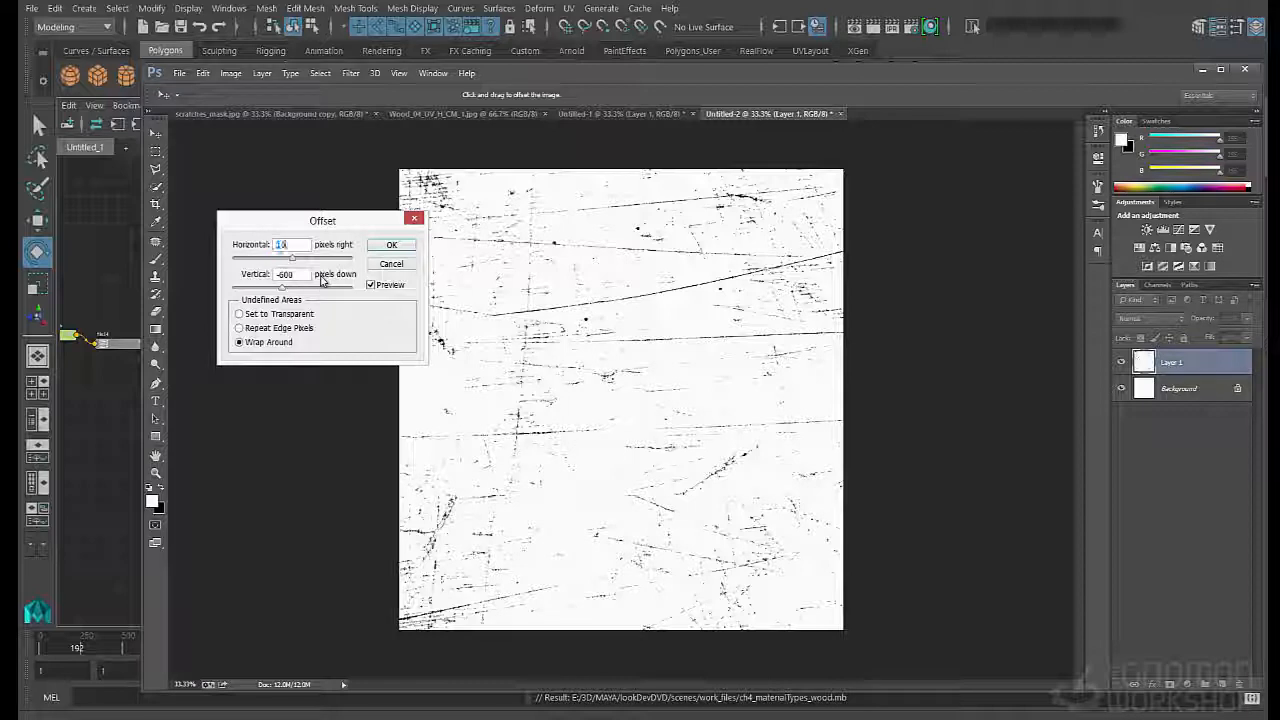
pyautogui.write('24')
pyautogui.press('Tab')
pyautogui.write('1024')
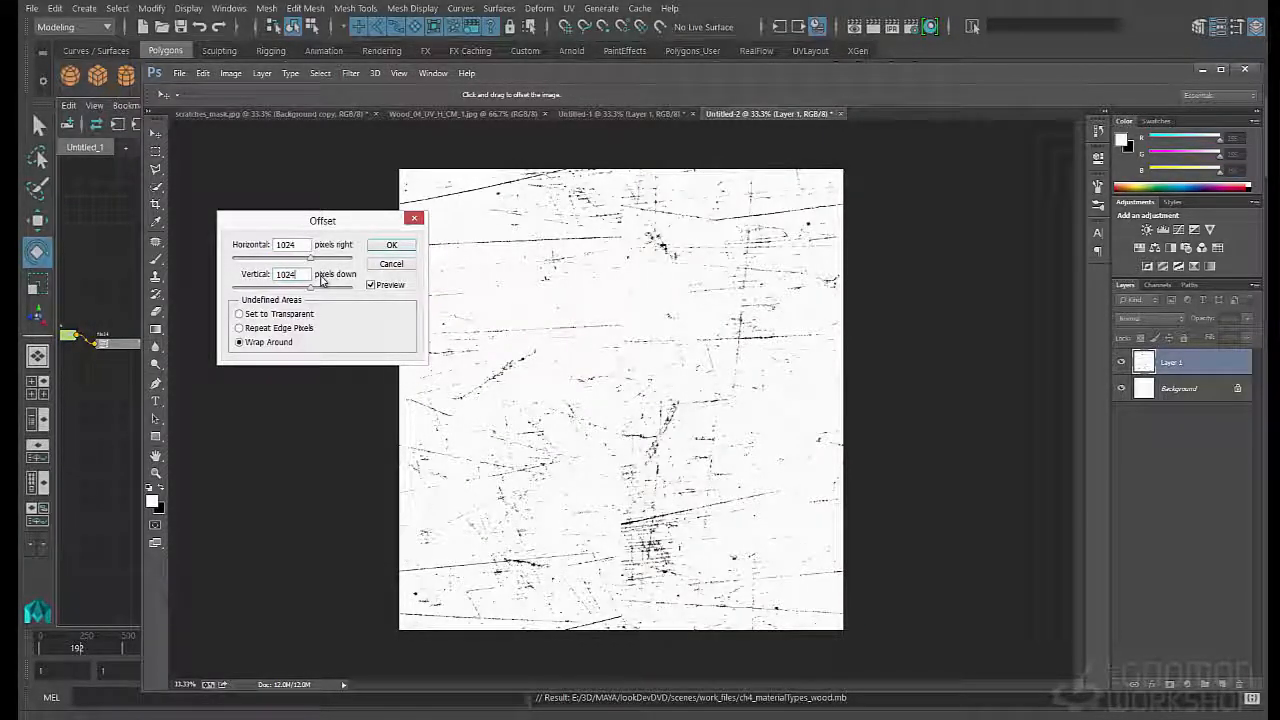
pyautogui.press('Return')
pyautogui.press('c')
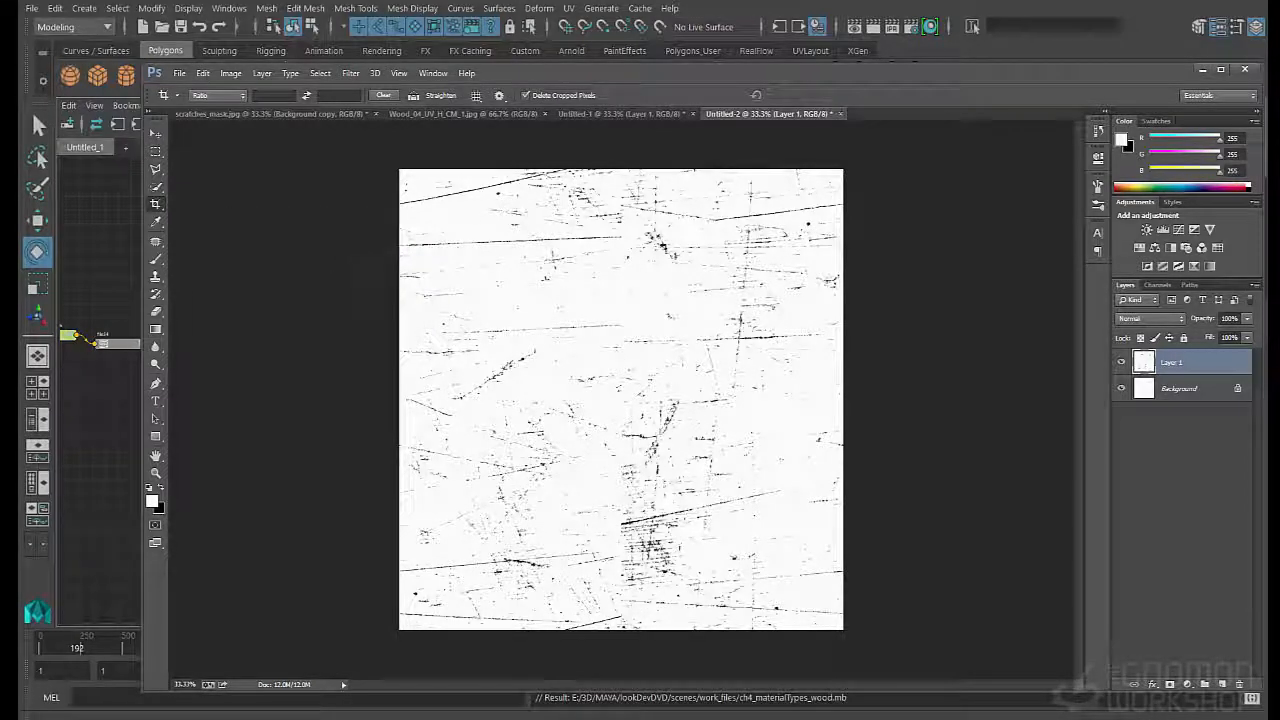
# - Paste the scratches image again, set the new layer to Multiply, and shift it to cover the seams in Layer 1
pyautogui.hotkey('ctrl', 'v')
pyautogui.press('v')
pyautogui.moveTo(761, 357); pyautogui.dragTo(543, 348)
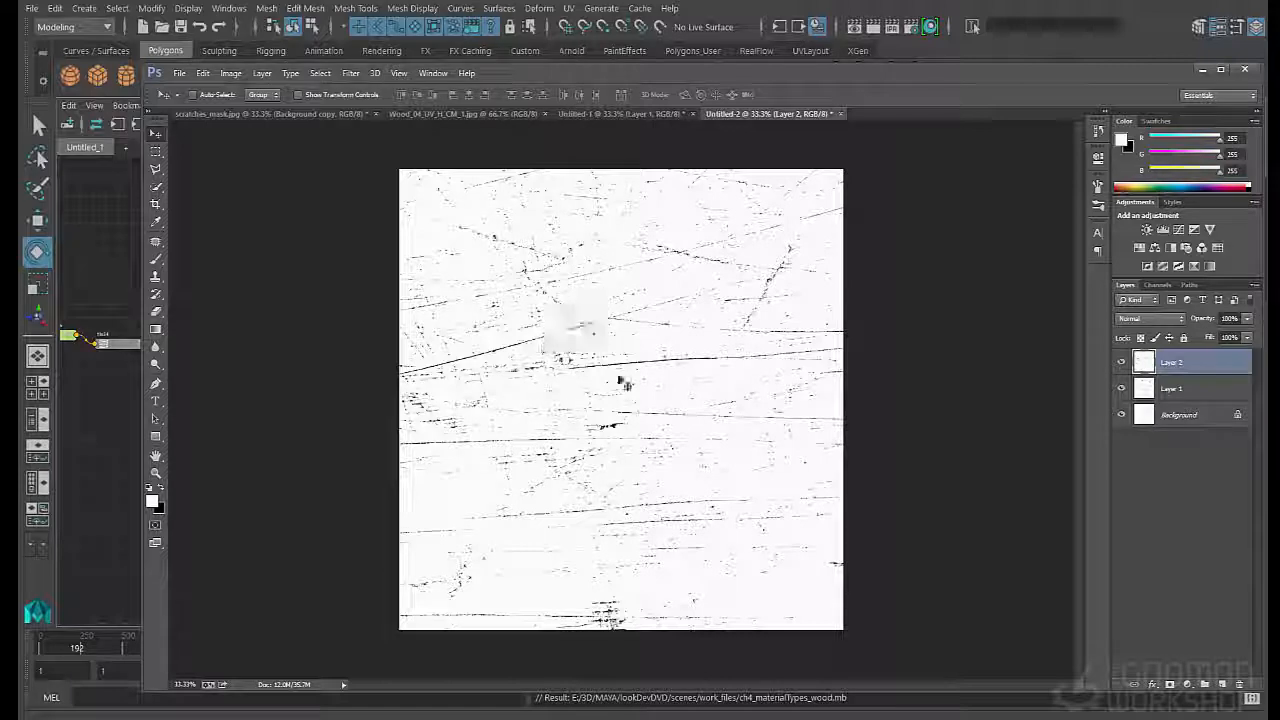
pyautogui.click(1180, 318)
pyautogui.click(1150, 368)
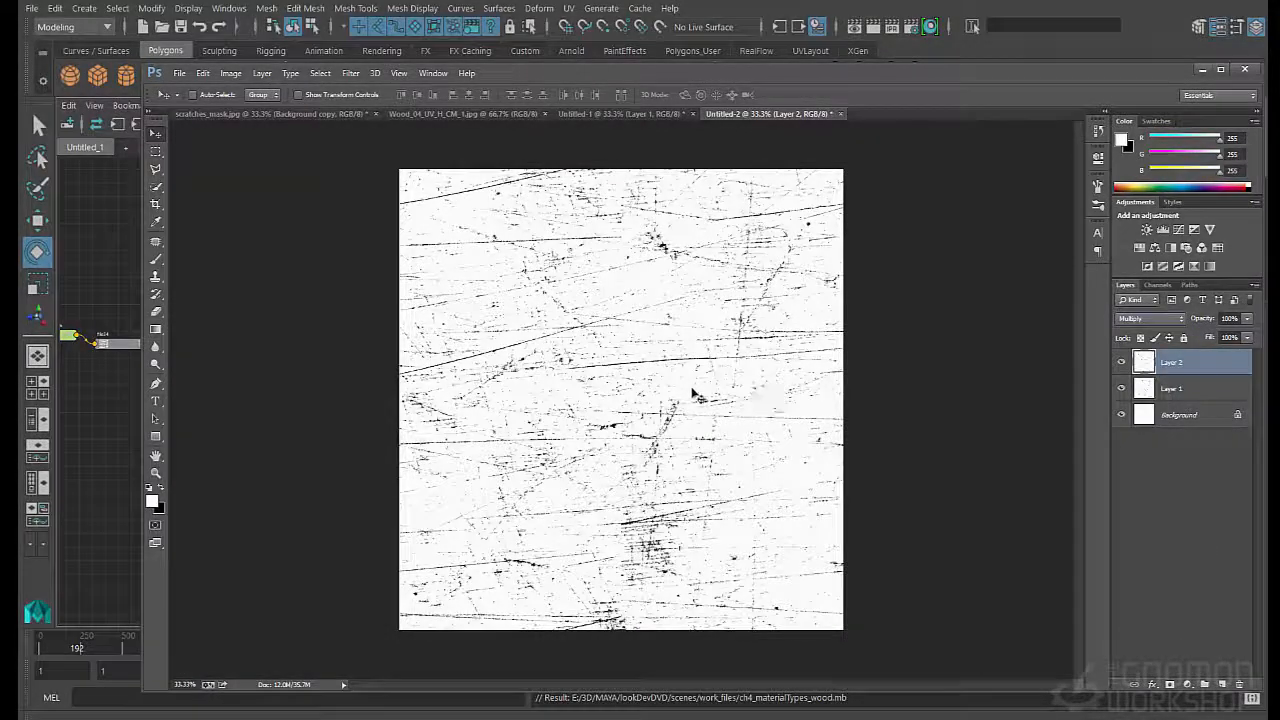
pyautogui.moveTo(693, 393); pyautogui.dragTo(722, 405)
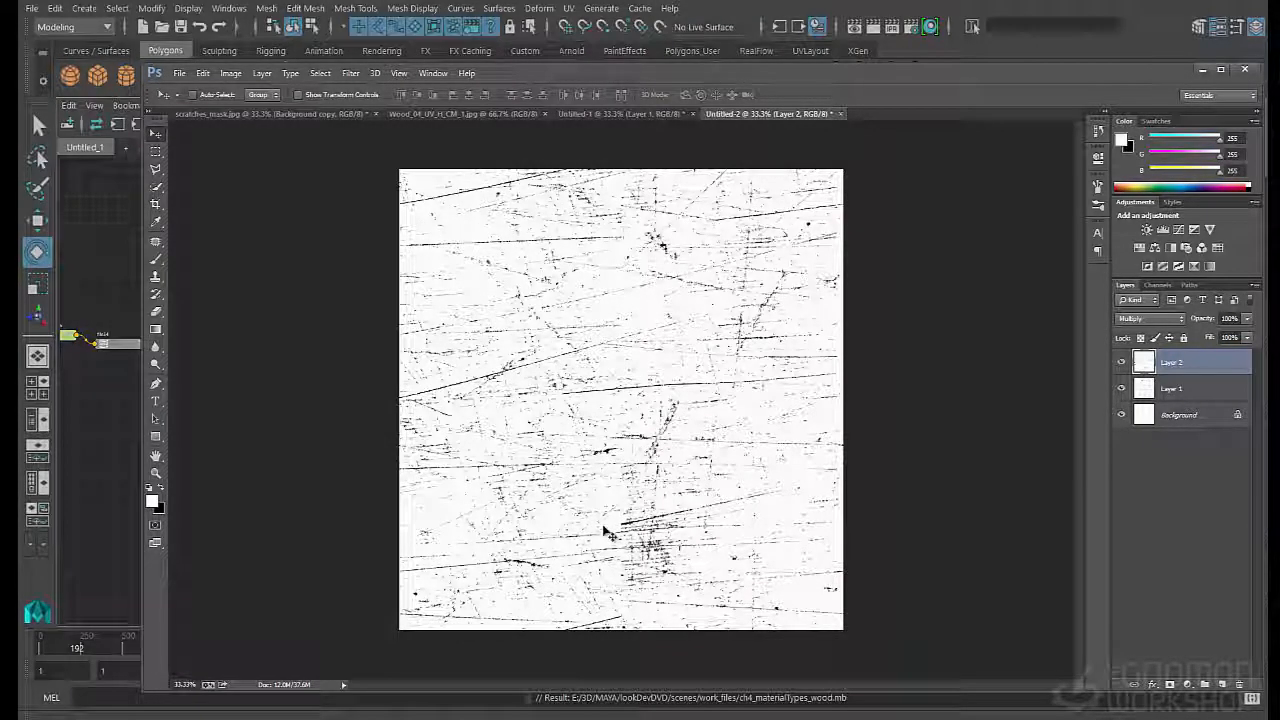
# - Paste and reposition another copy of the scratches, and give this new layer a mask inverted to black
pyautogui.hotkey('ctrl', 'v')
pyautogui.moveTo(693, 383)
pyautogui.mouseDown()
pyautogui.moveTo(740, 449)
pyautogui.moveTo(871, 520)
pyautogui.moveTo(671, 583)
pyautogui.moveTo(613, 378)
pyautogui.moveTo(557, 334)
pyautogui.moveTo(599, 504)
pyautogui.moveTo(589, 521)
pyautogui.moveTo(500, 516)
pyautogui.moveTo(566, 522)
pyautogui.mouseUp()
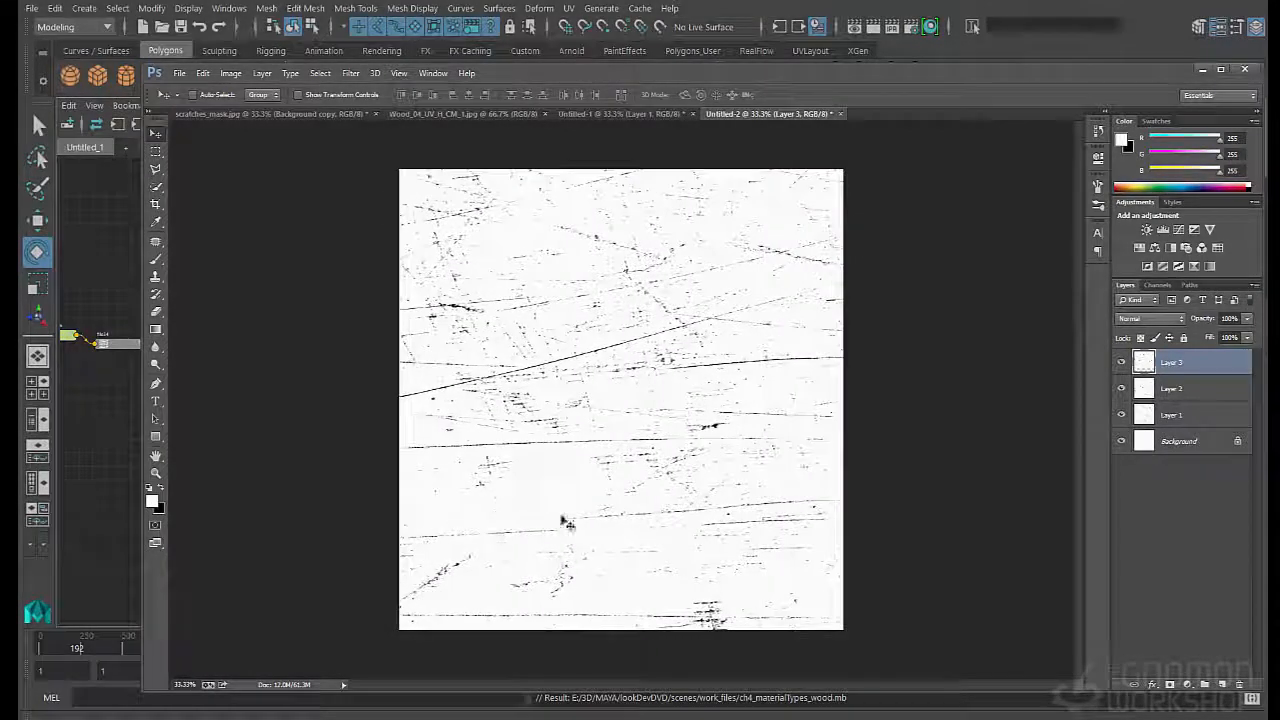
pyautogui.press('e')
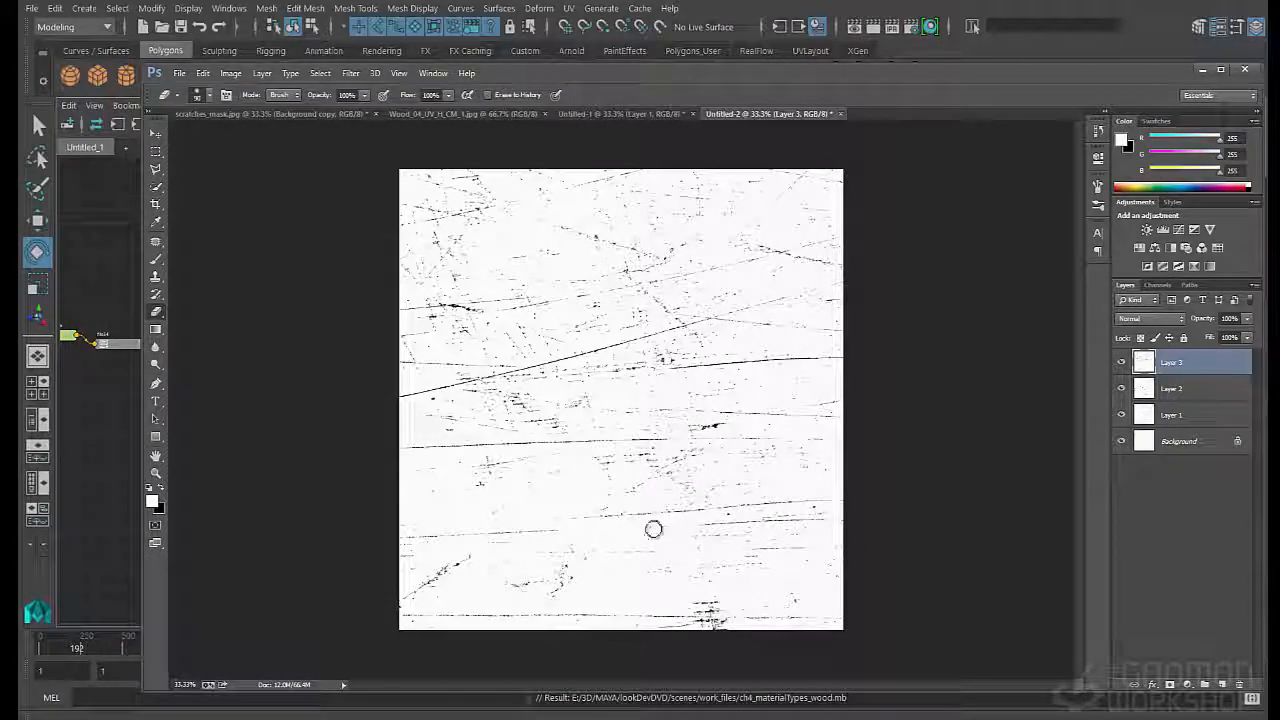
pyautogui.press(']')
pyautogui.press(']')
pyautogui.press(']')
pyautogui.press(']')
pyautogui.press(']')
pyautogui.press(']')
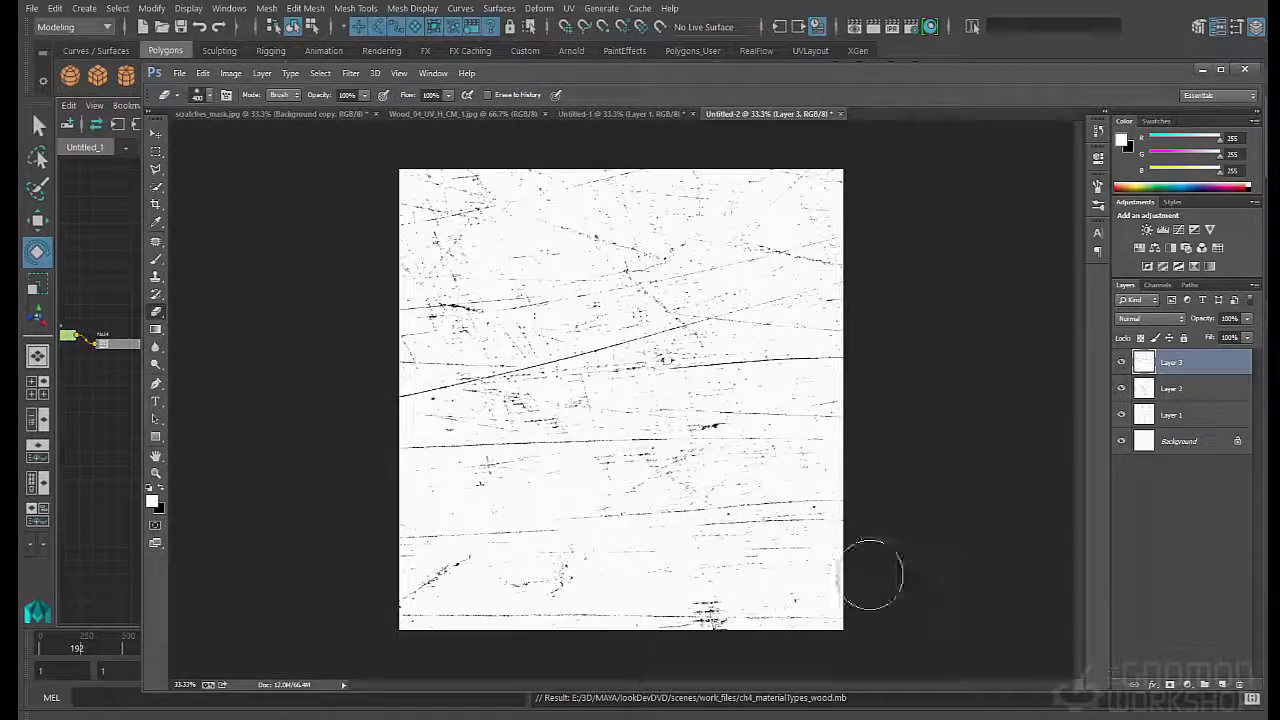
pyautogui.click(1170, 684)
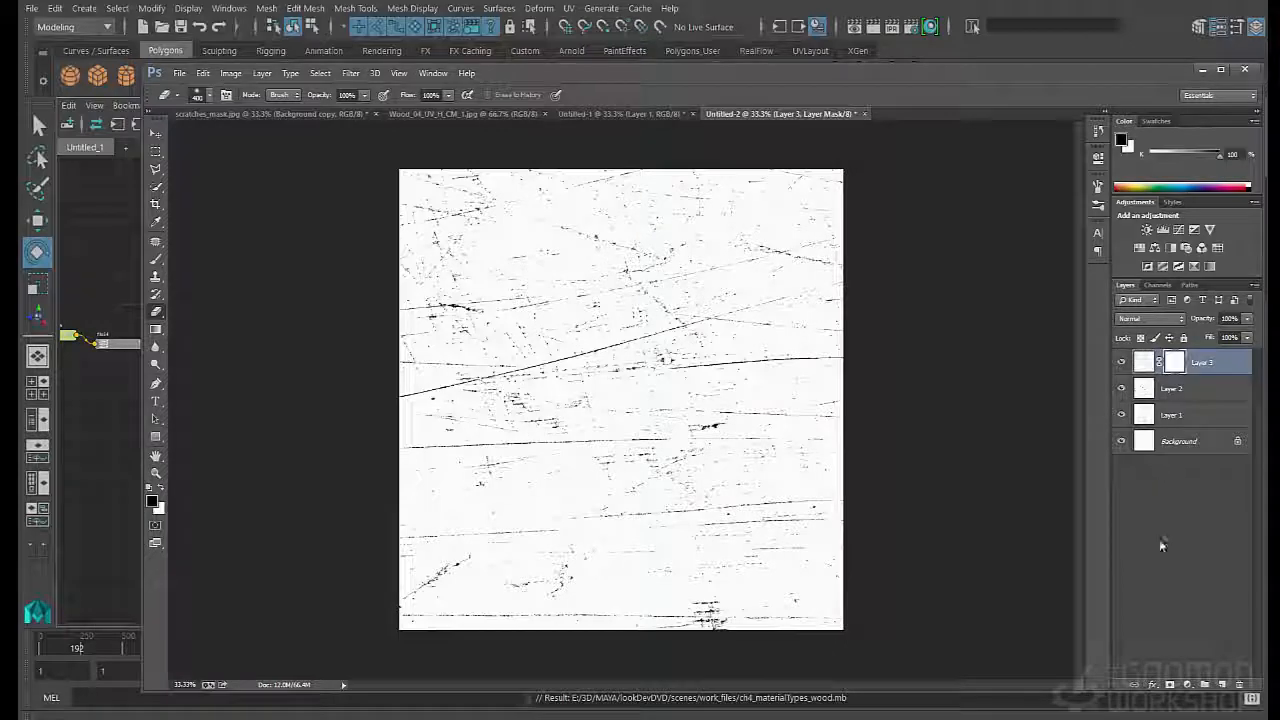
pyautogui.hotkey('ctrl', 'i')
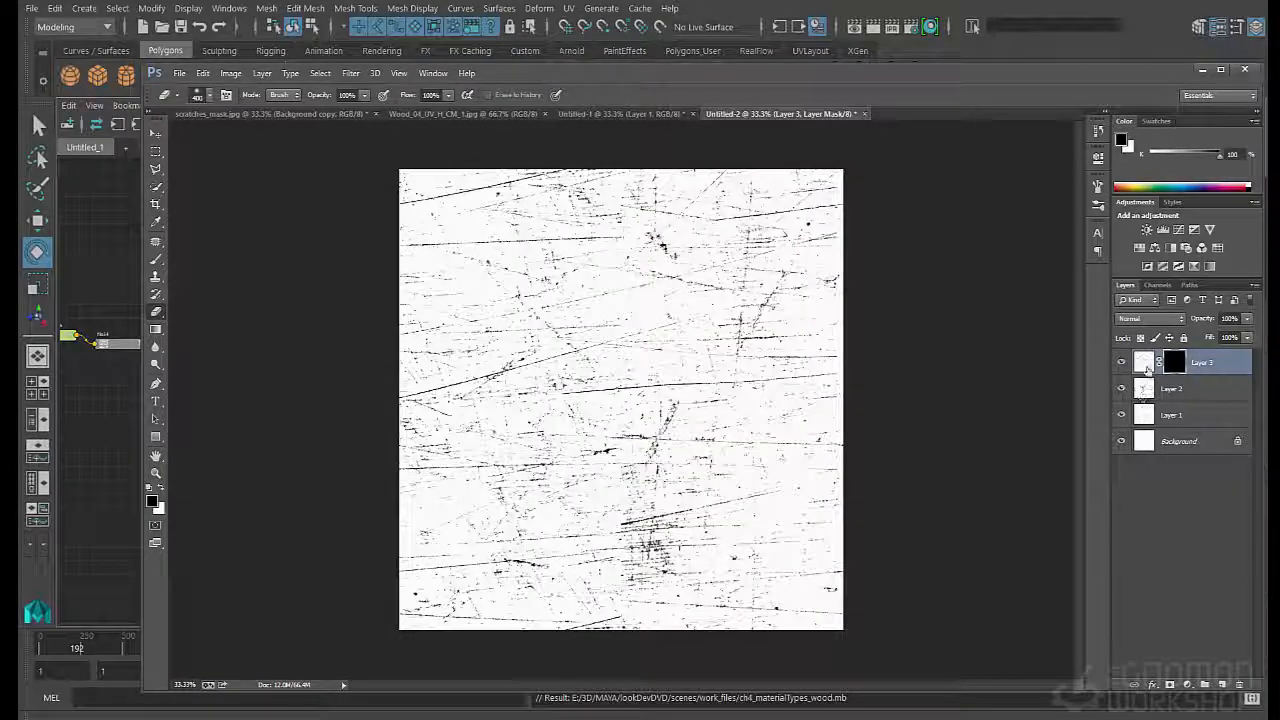
# - Try painting white on the Layer 3 mask near the lower central seam with a soft 250 px brush, and undo the stroke
pyautogui.press('[')
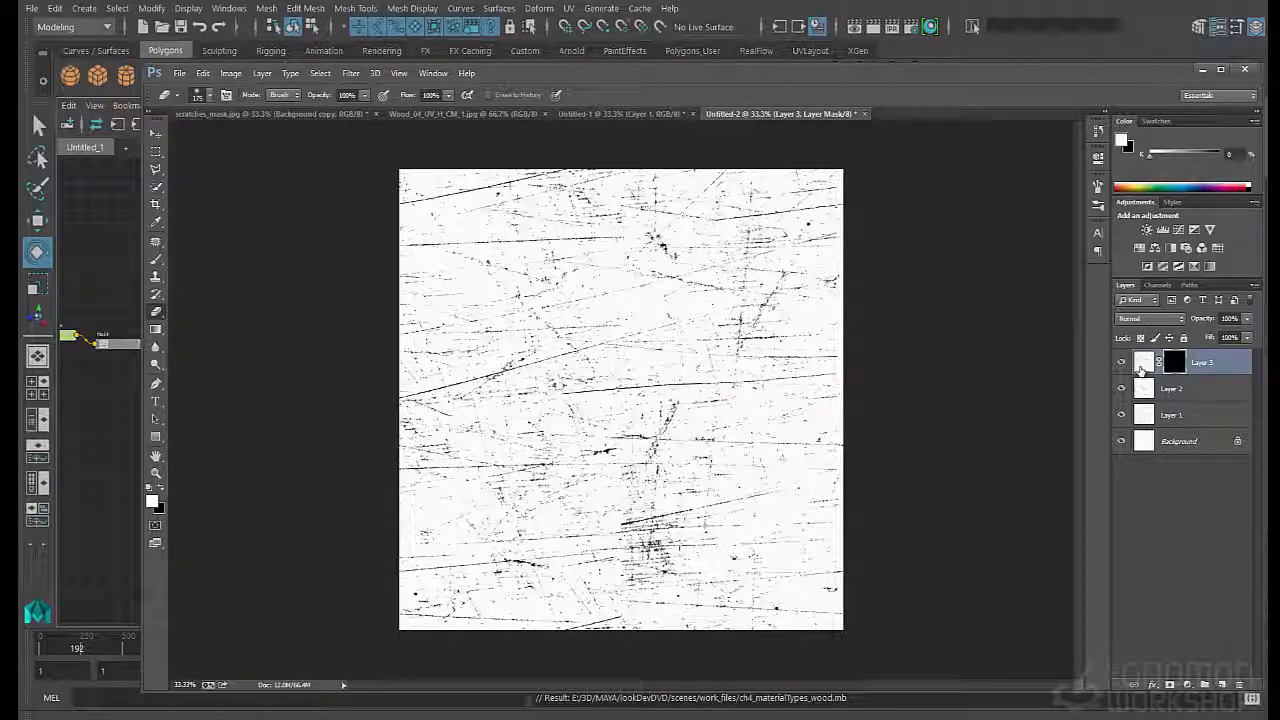
pyautogui.press('b')
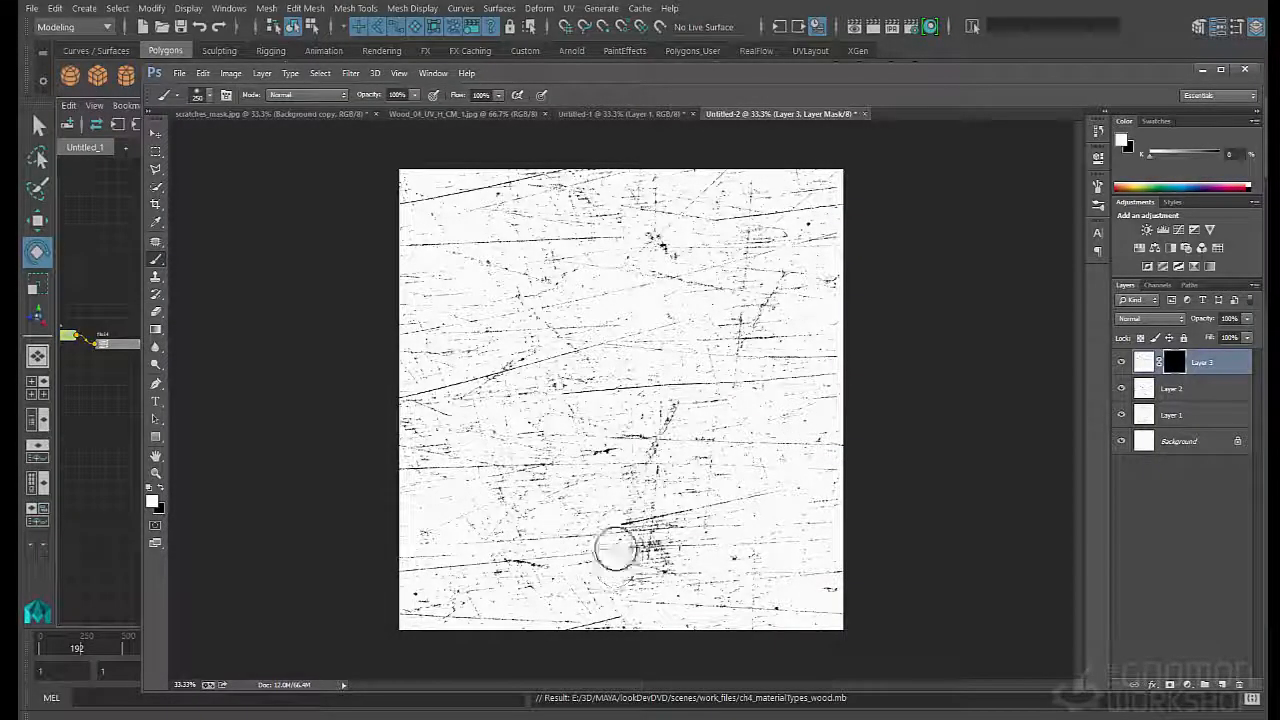
pyautogui.moveTo(616, 497)
pyautogui.mouseDown()
pyautogui.moveTo(626, 486)
pyautogui.moveTo(606, 523)
pyautogui.moveTo(611, 574)
pyautogui.moveTo(622, 588)
pyautogui.moveTo(629, 560)
pyautogui.moveTo(634, 591)
pyautogui.moveTo(676, 557)
pyautogui.moveTo(645, 545)
pyautogui.moveTo(643, 485)
pyautogui.mouseUp()
pyautogui.hotkey('ctrl', 'z')
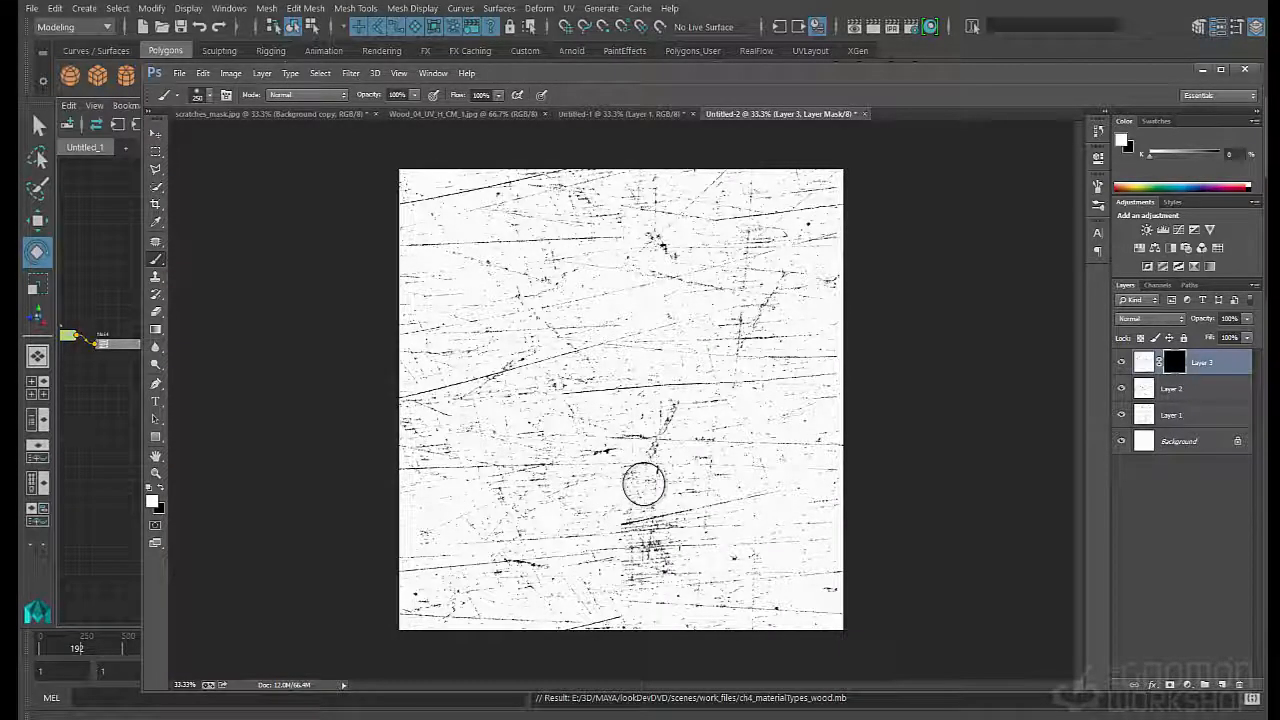
# - Choose a rough textured 40 px brush tip and enable Scattering and Shape Dynamics with increased Angle Jitter
pyautogui.press('[')
pyautogui.press('[')
pyautogui.press('[')
pyautogui.press('[')
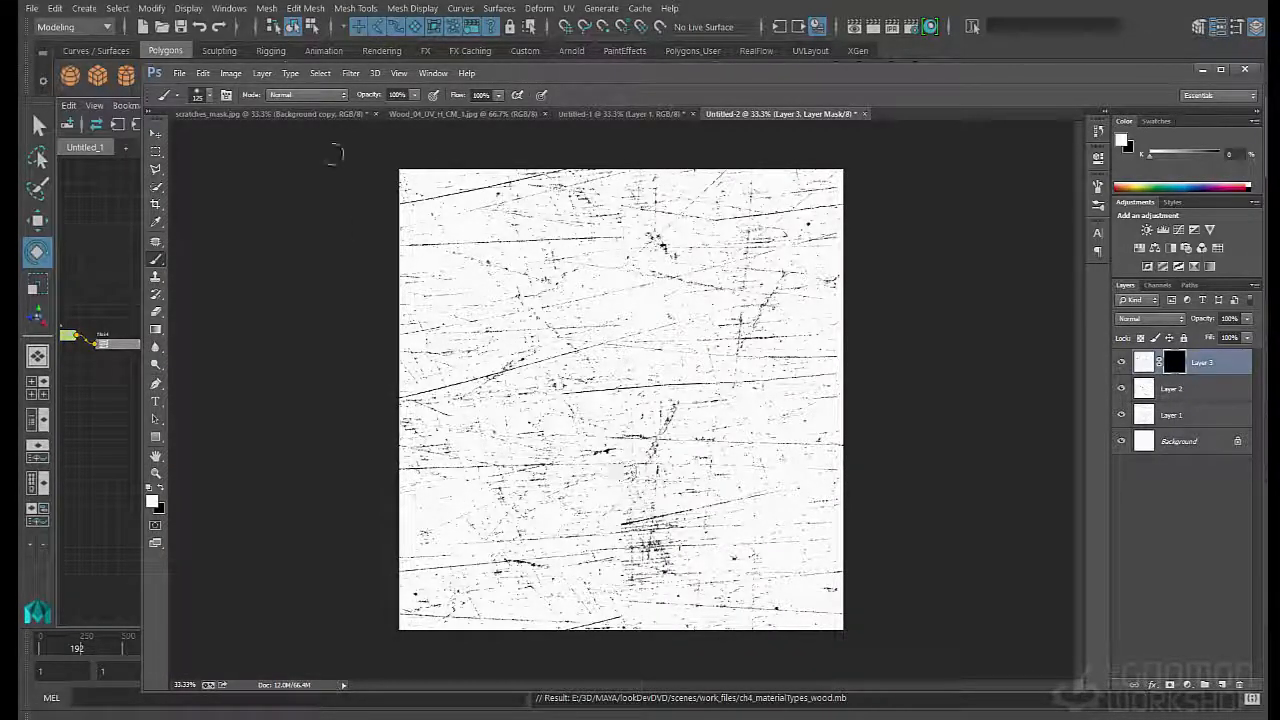
pyautogui.press('F5')
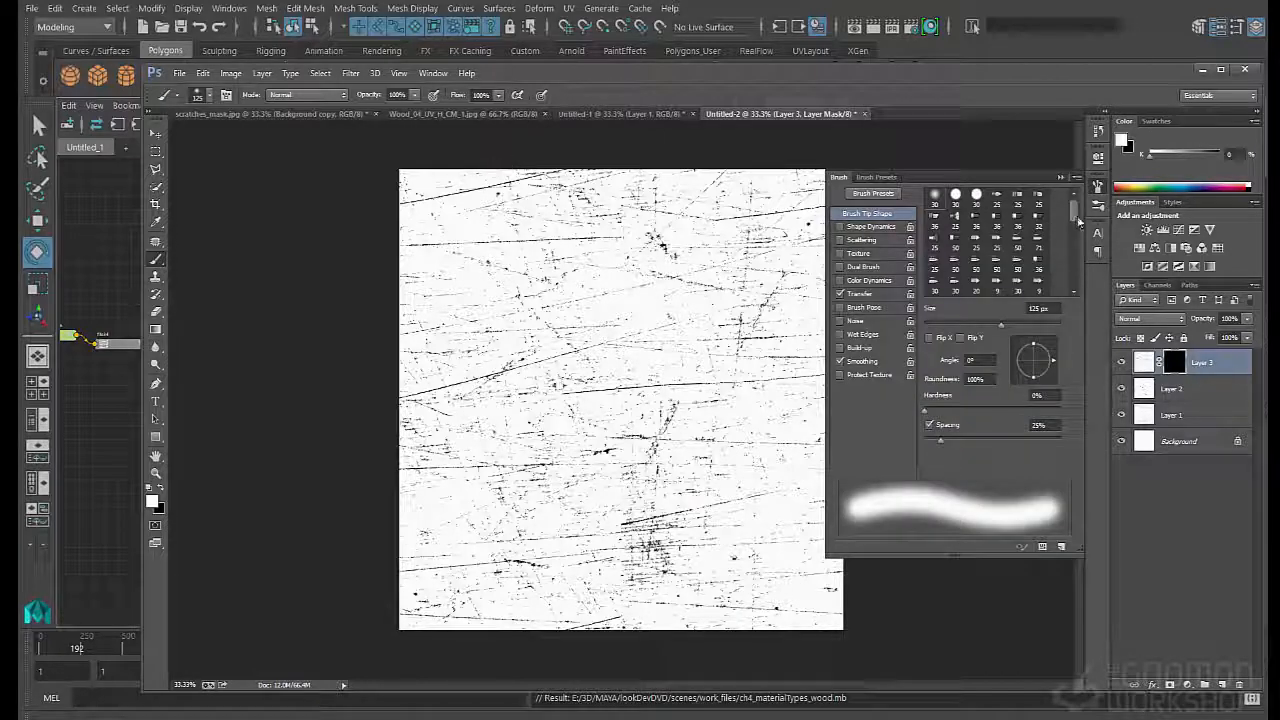
pyautogui.scroll(-8, 1052, 260)
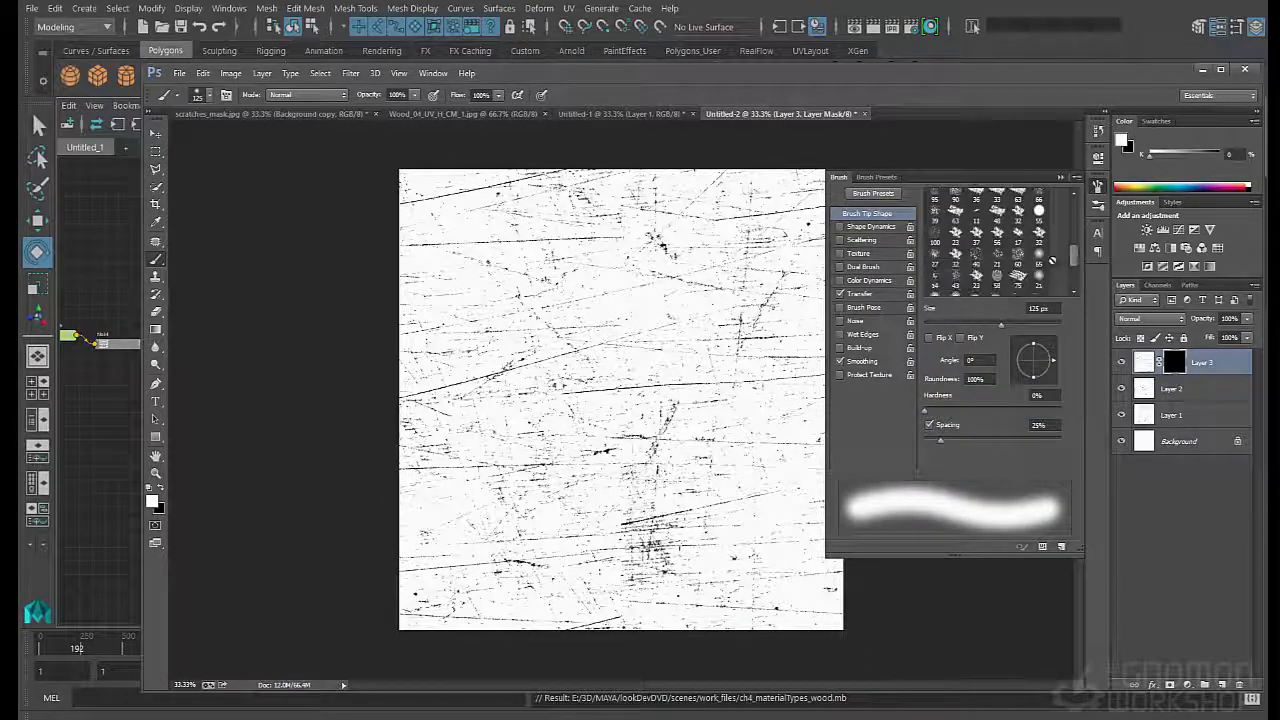
pyautogui.click(977, 252)
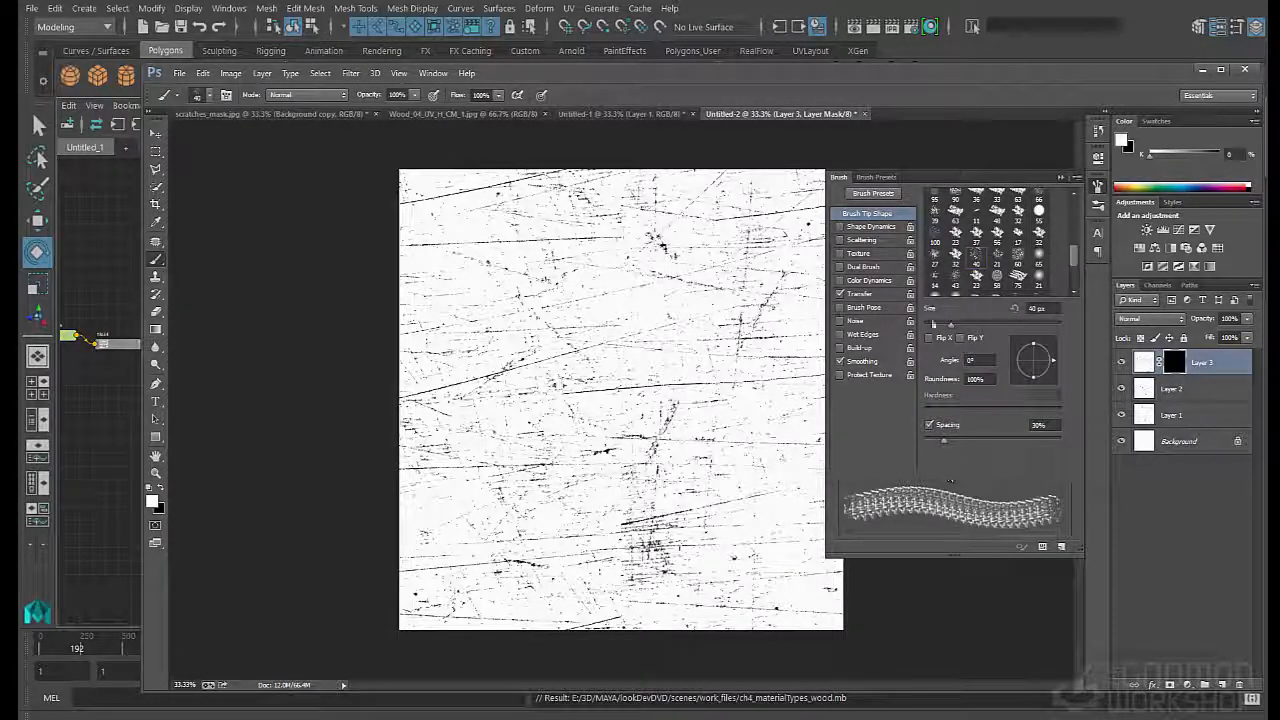
pyautogui.click(839, 240)
pyautogui.click(862, 226)
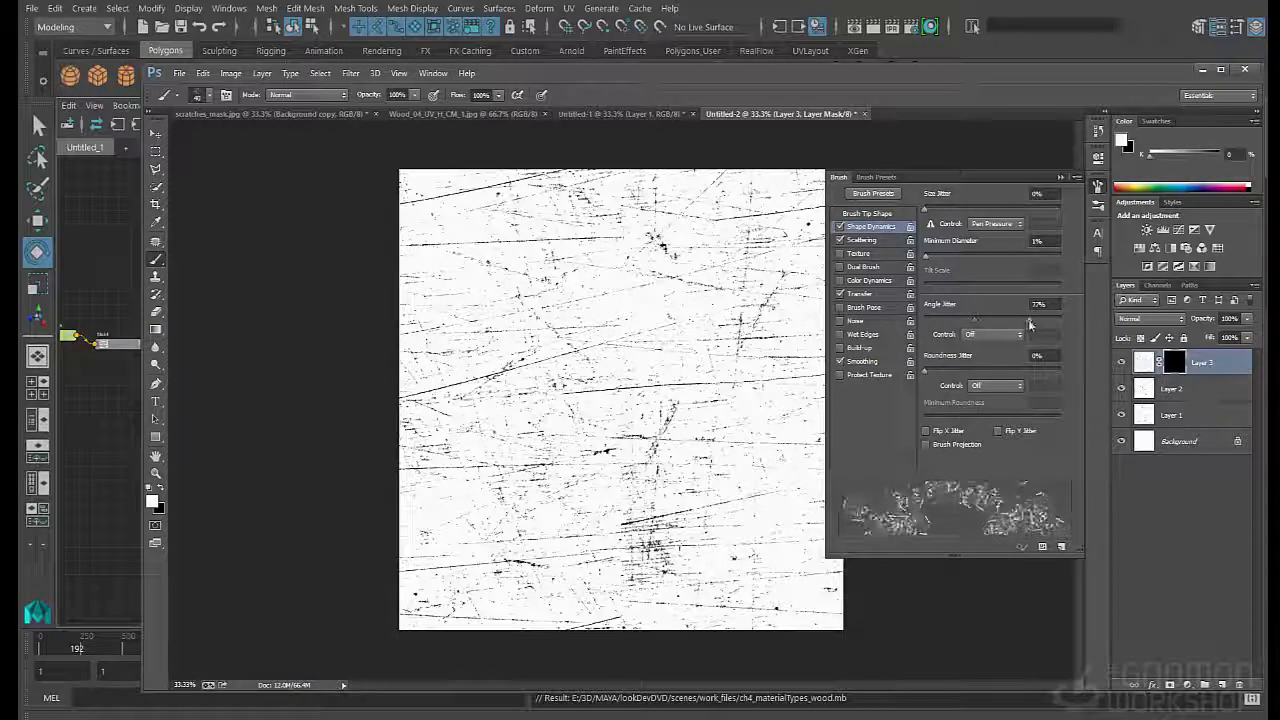
pyautogui.click(1061, 177)
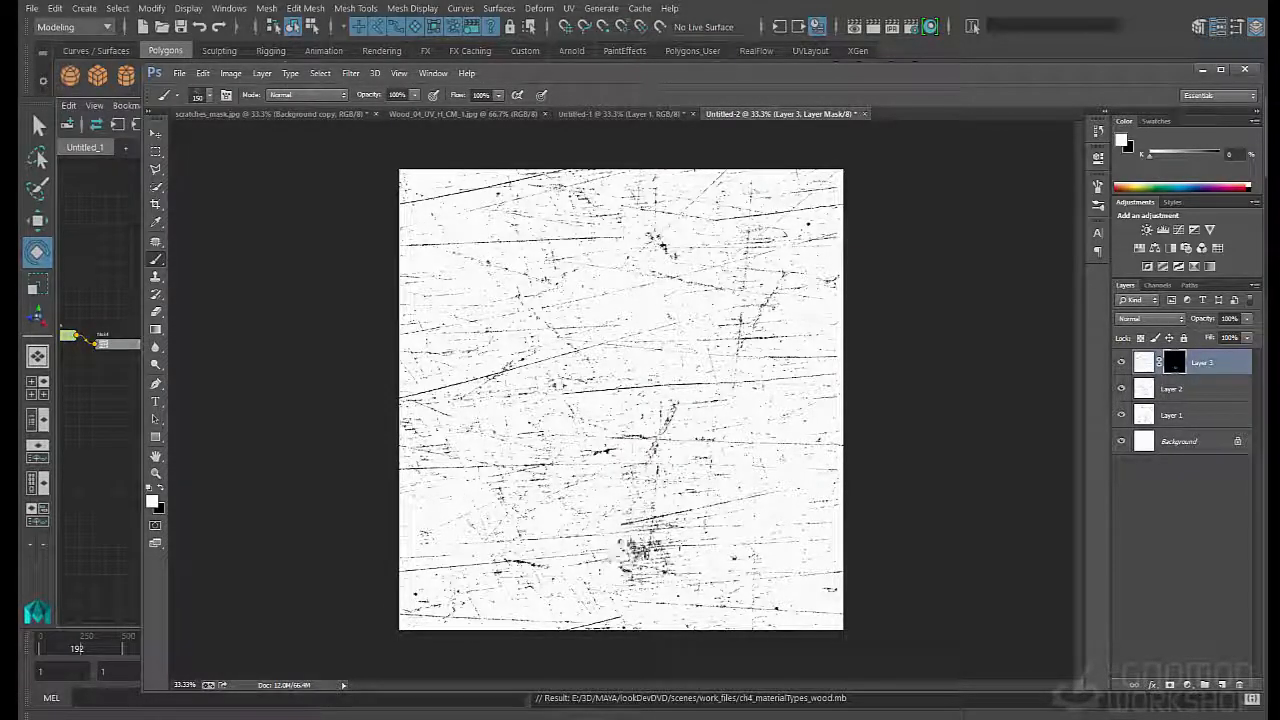
# - Paint white on the Layer 3 mask with the textured brush at 125 px over the dense scratches at the lower central seam
pyautogui.press('[')
pyautogui.moveTo(633, 556); pyautogui.dragTo(618, 522)
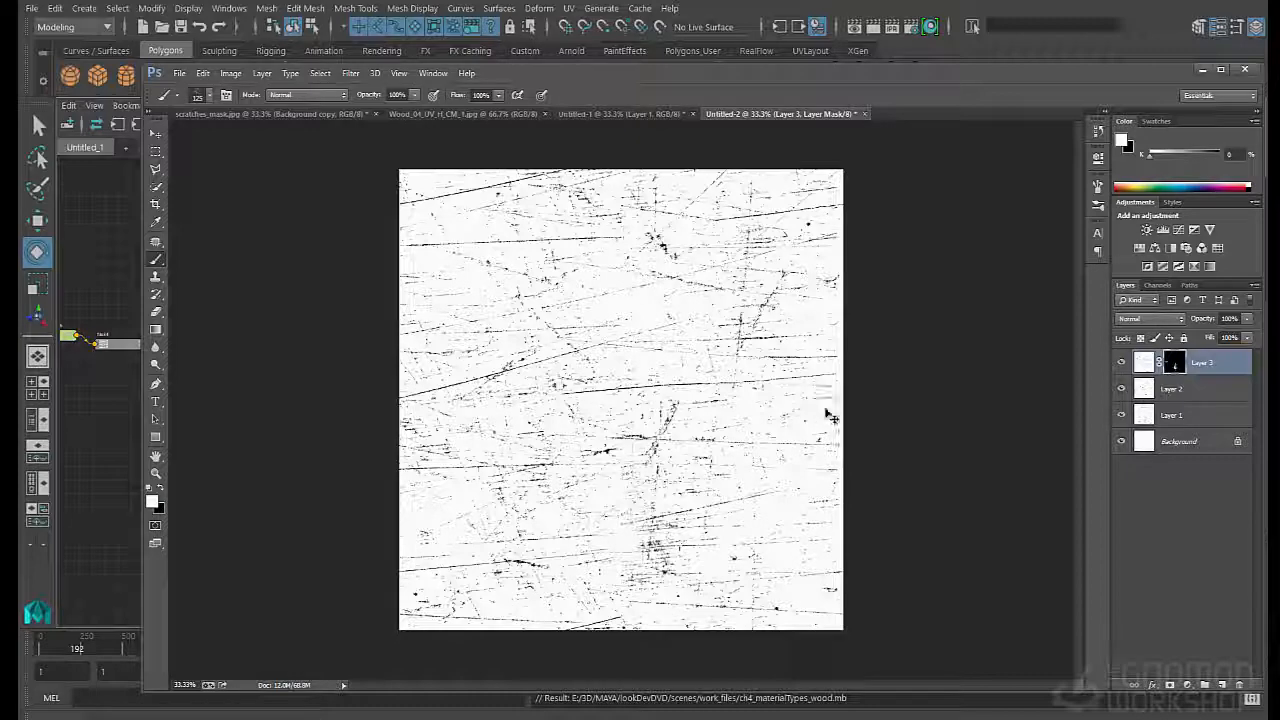
# - Paste a merged copy of the whole image as a new layer and offset it 1024 pixels in both directions with Wrap Around
pyautogui.hotkey('ctrl', 'a')
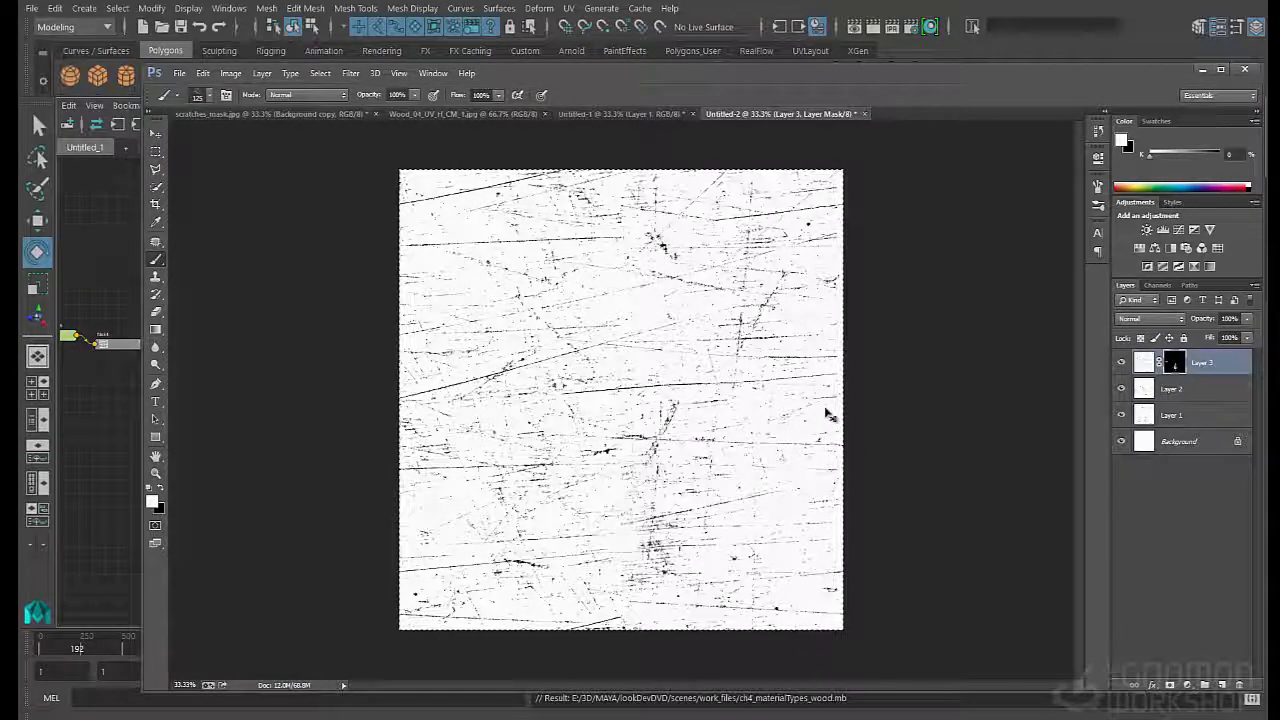
pyautogui.hotkey('ctrl', 'v')
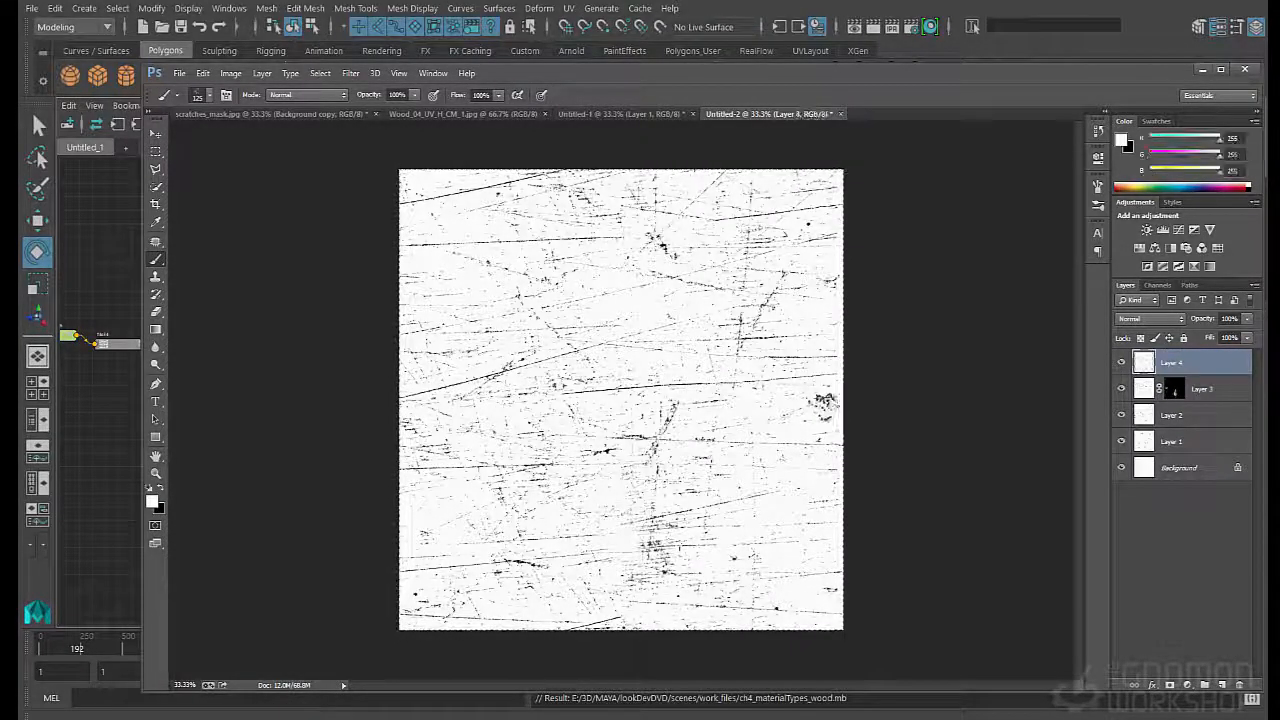
pyautogui.click(351, 73)
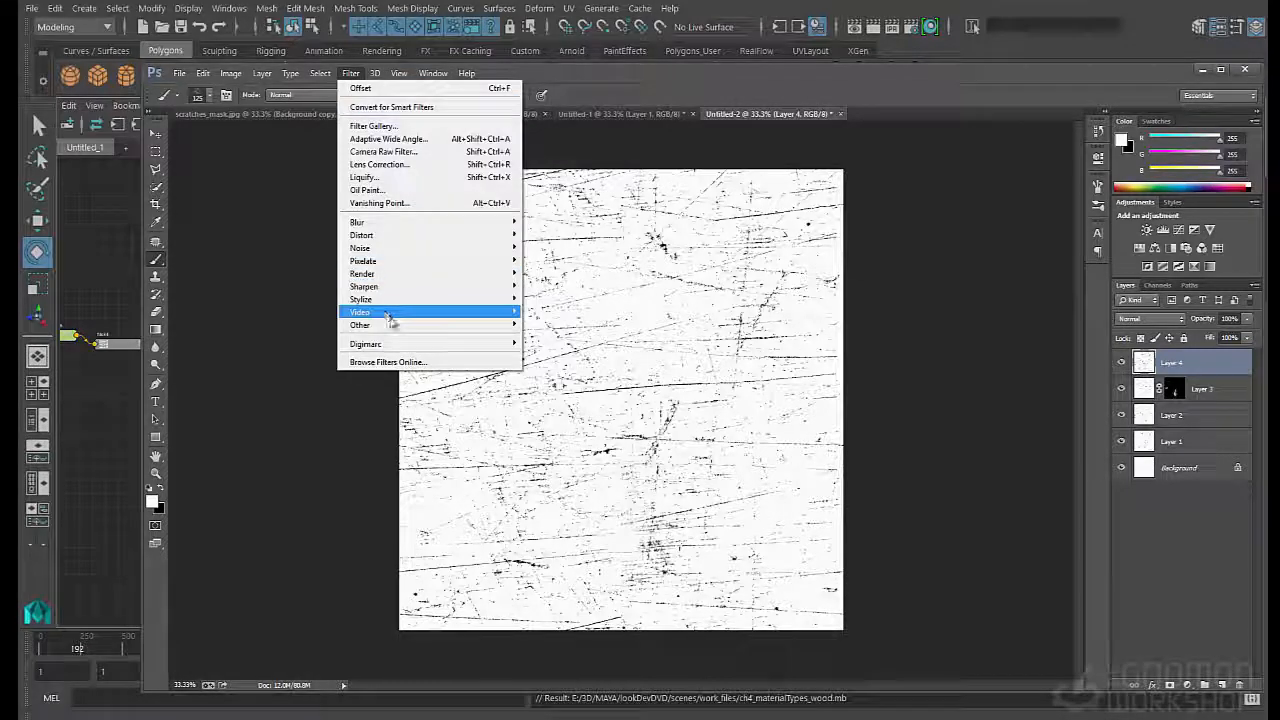
pyautogui.moveTo(380, 325)
pyautogui.click(300, 375)
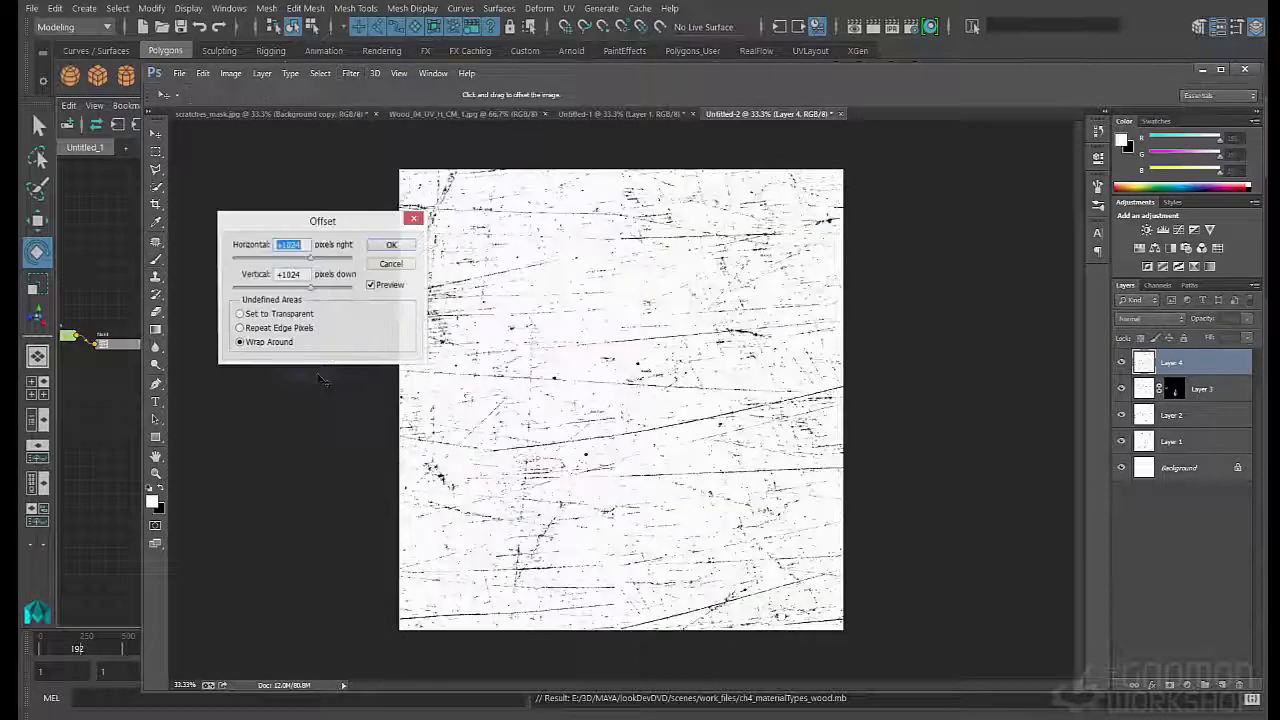
pyautogui.click(391, 245)
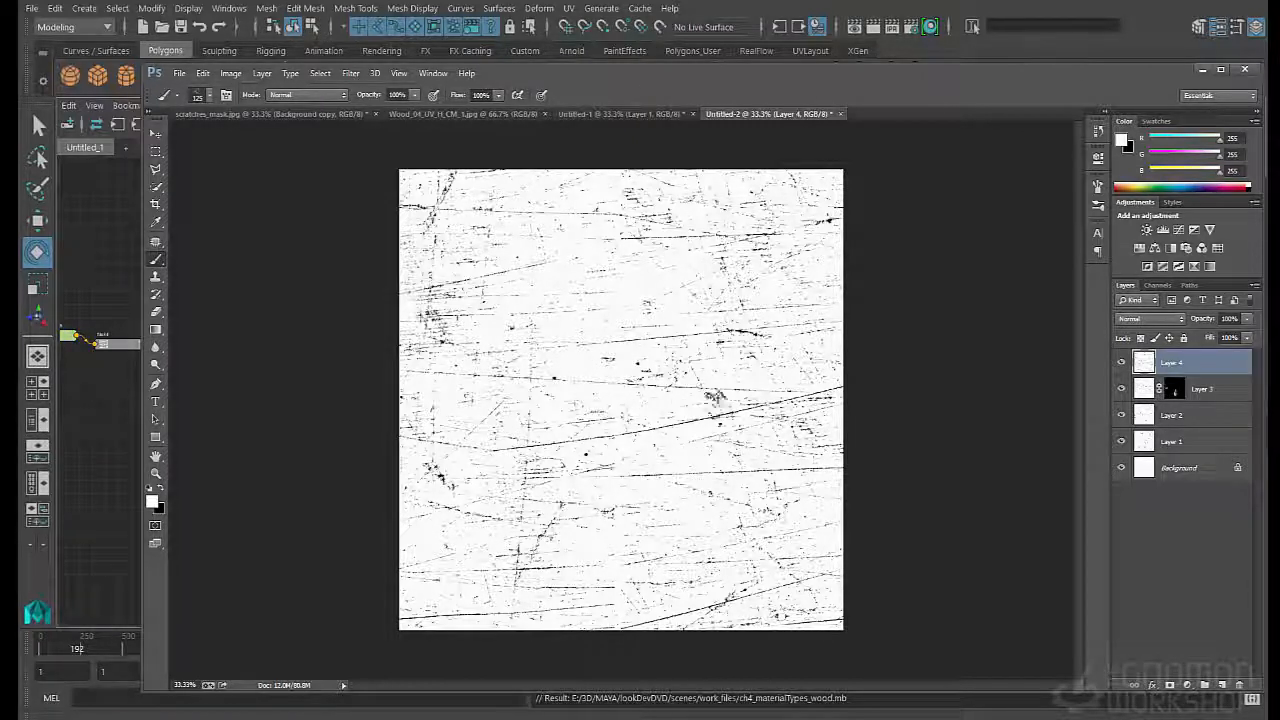
# - Place a duplicate of the masked Layer 3 above Layer 4 and paint white on its mask to hide the remaining central seams
pyautogui.click(1139, 391)
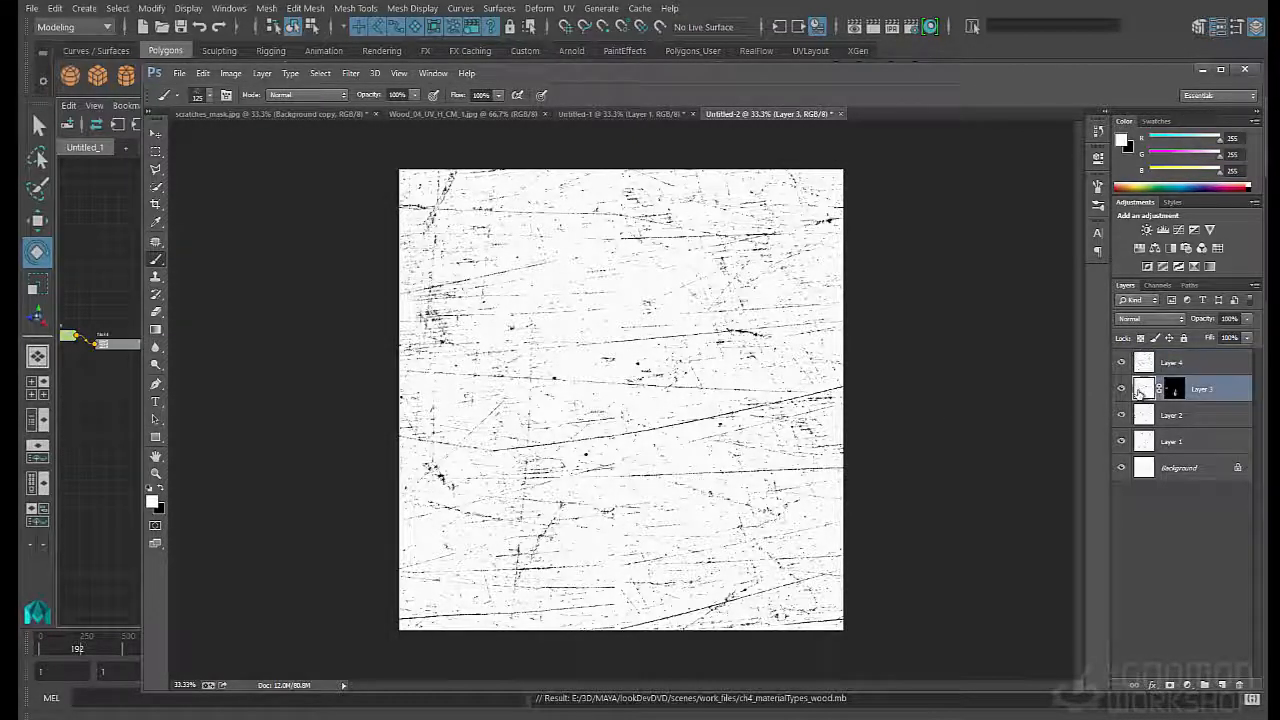
pyautogui.moveTo(1161, 457); pyautogui.dragTo(1221, 685)
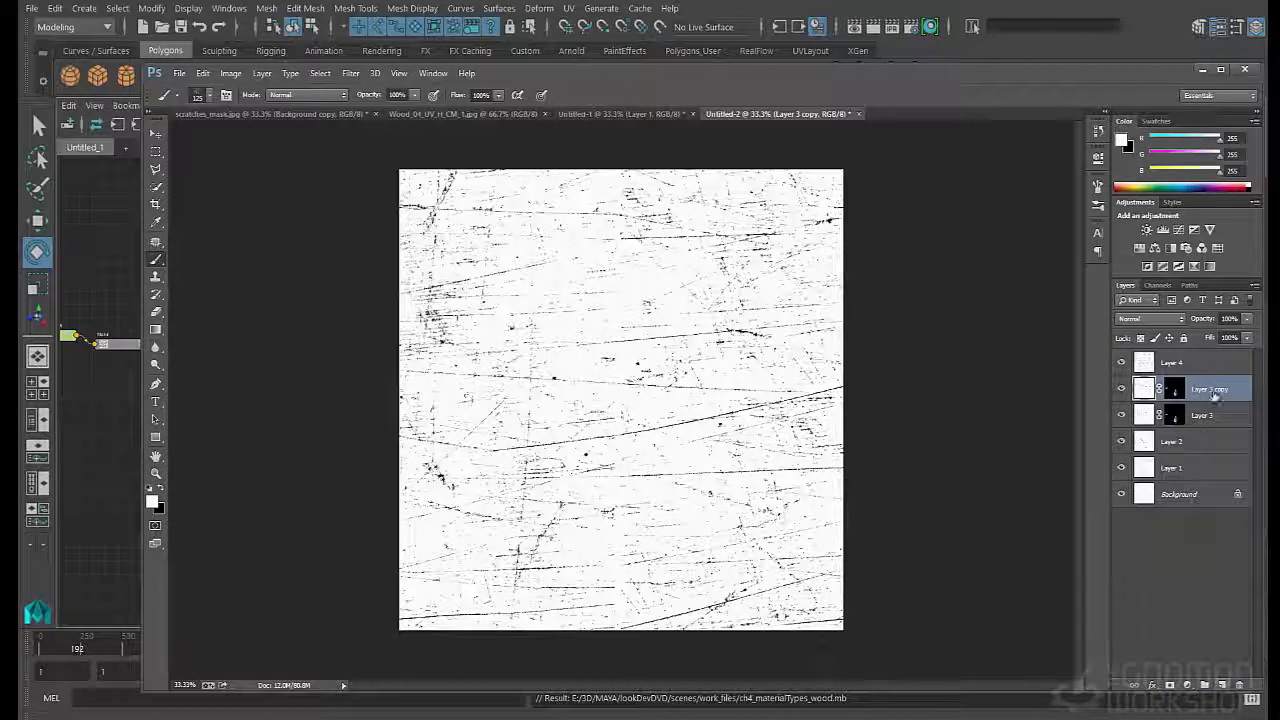
pyautogui.moveTo(1208, 360); pyautogui.dragTo(1206, 353)
pyautogui.click(1174, 365)
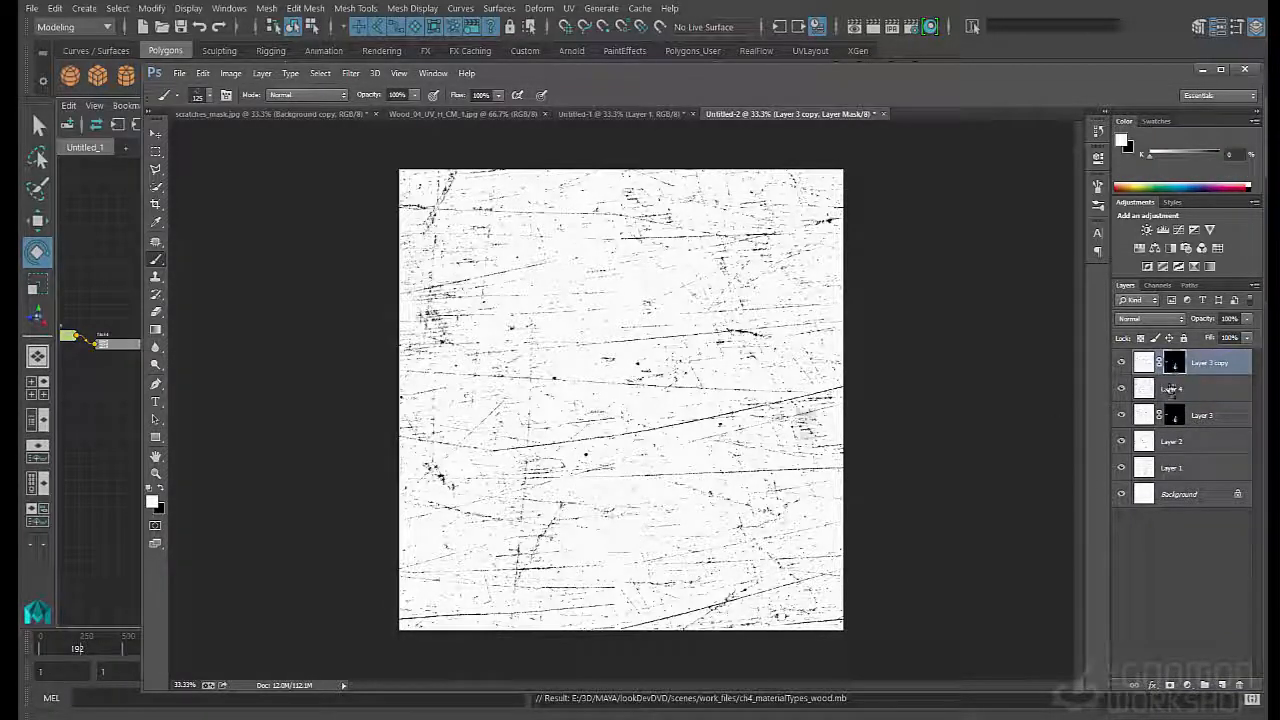
pyautogui.press('x')
pyautogui.click(780, 428)
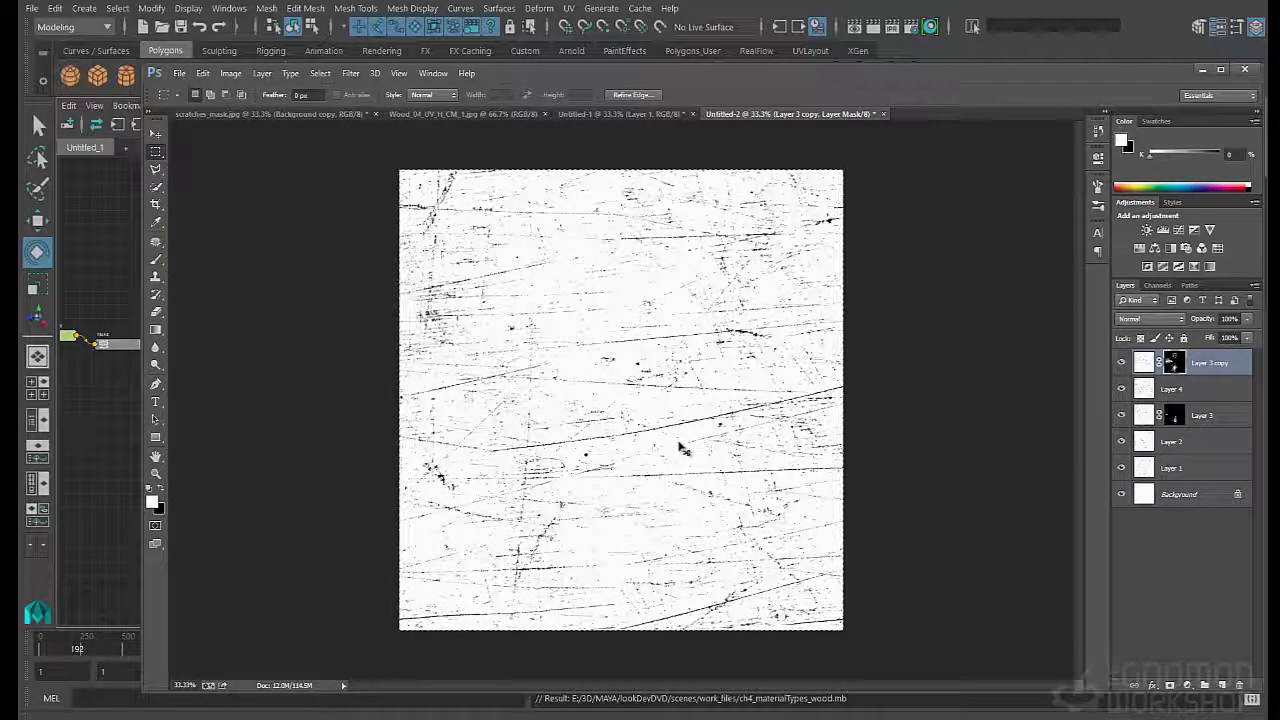
# - Stamp all visible layers into a new top layer and name it tileableMaster
pyautogui.hotkey('ctrl', 'shift', 'alt', 'e')
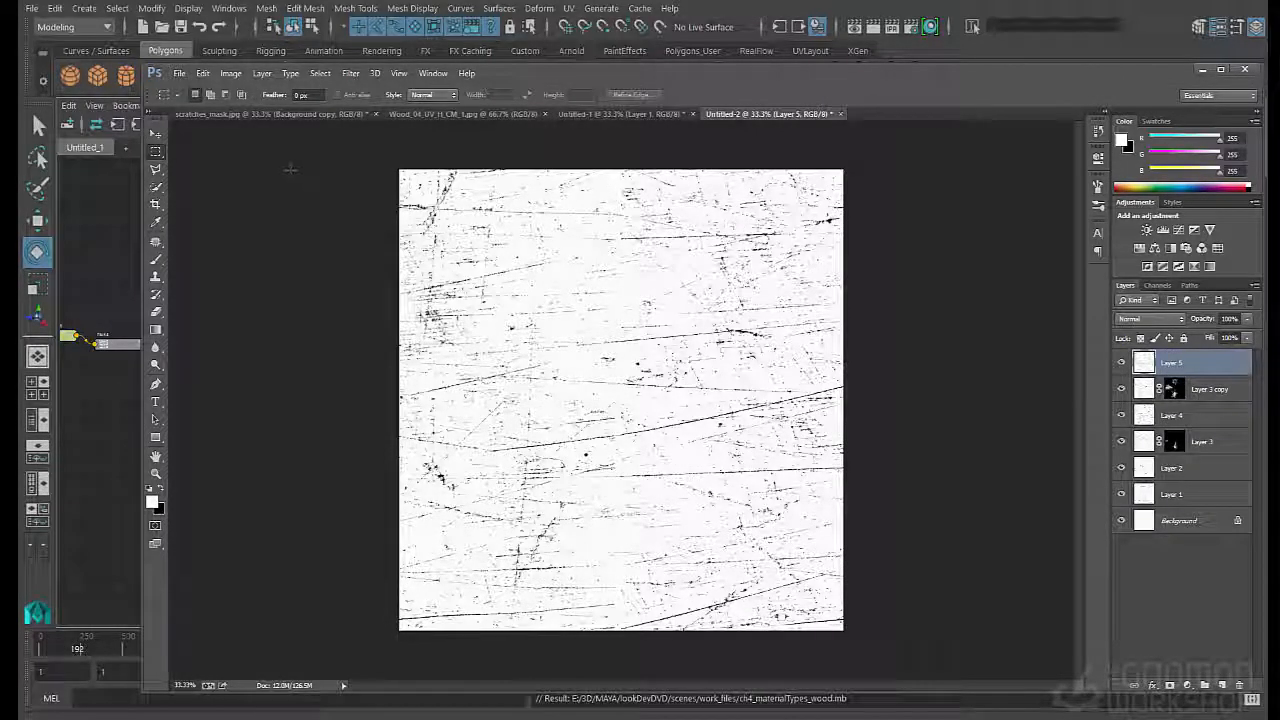
pyautogui.click(179, 73)
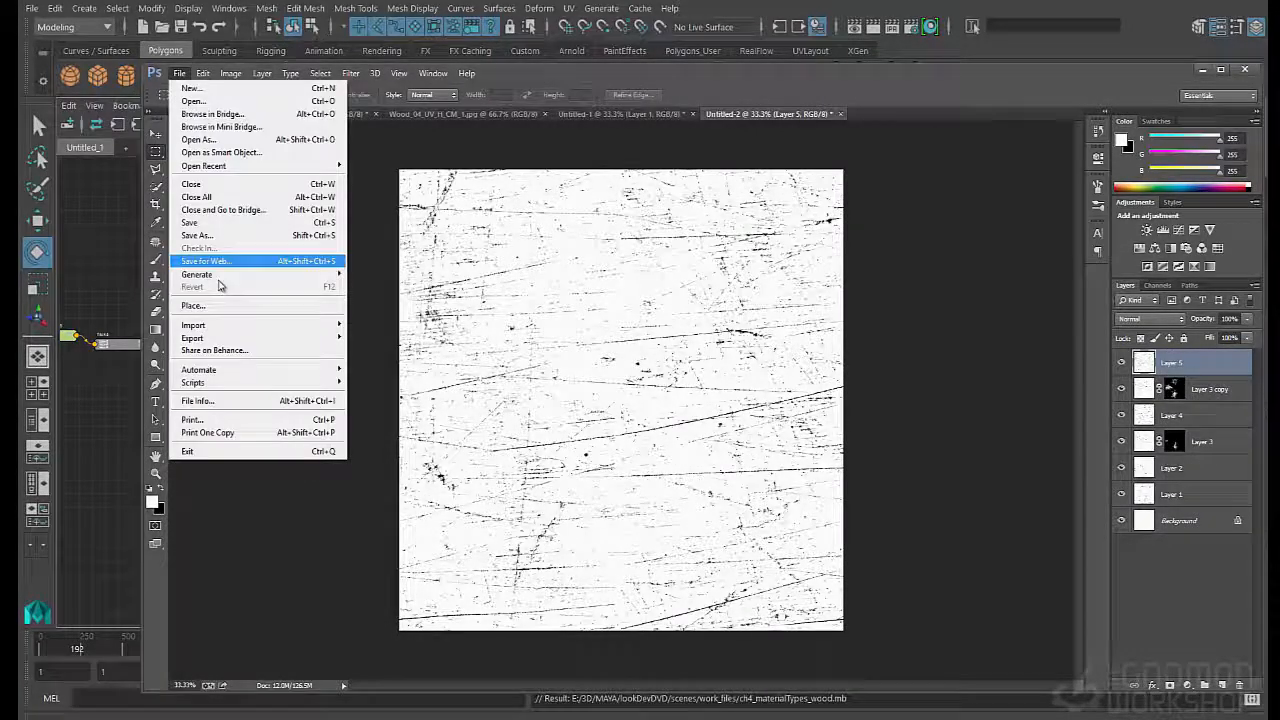
pyautogui.doubleClick(1180, 362)
pyautogui.write('Scratche')
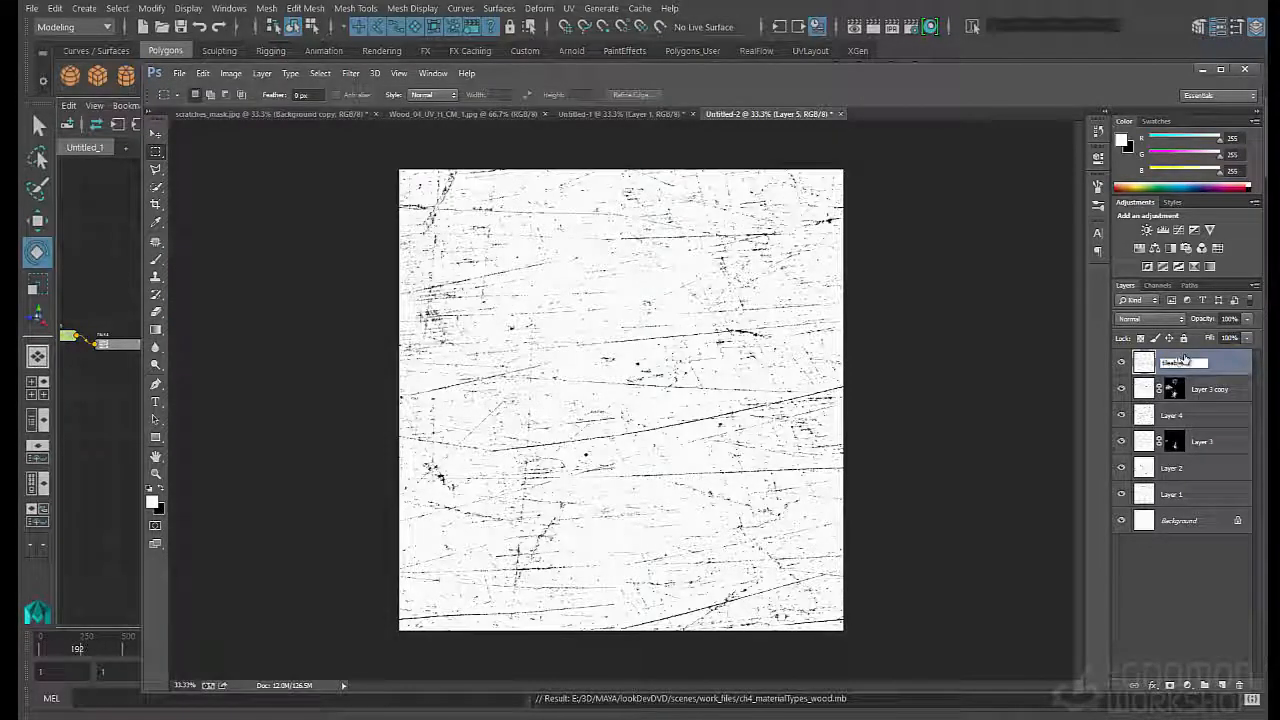
pyautogui.write('Master')
pyautogui.press('Return')
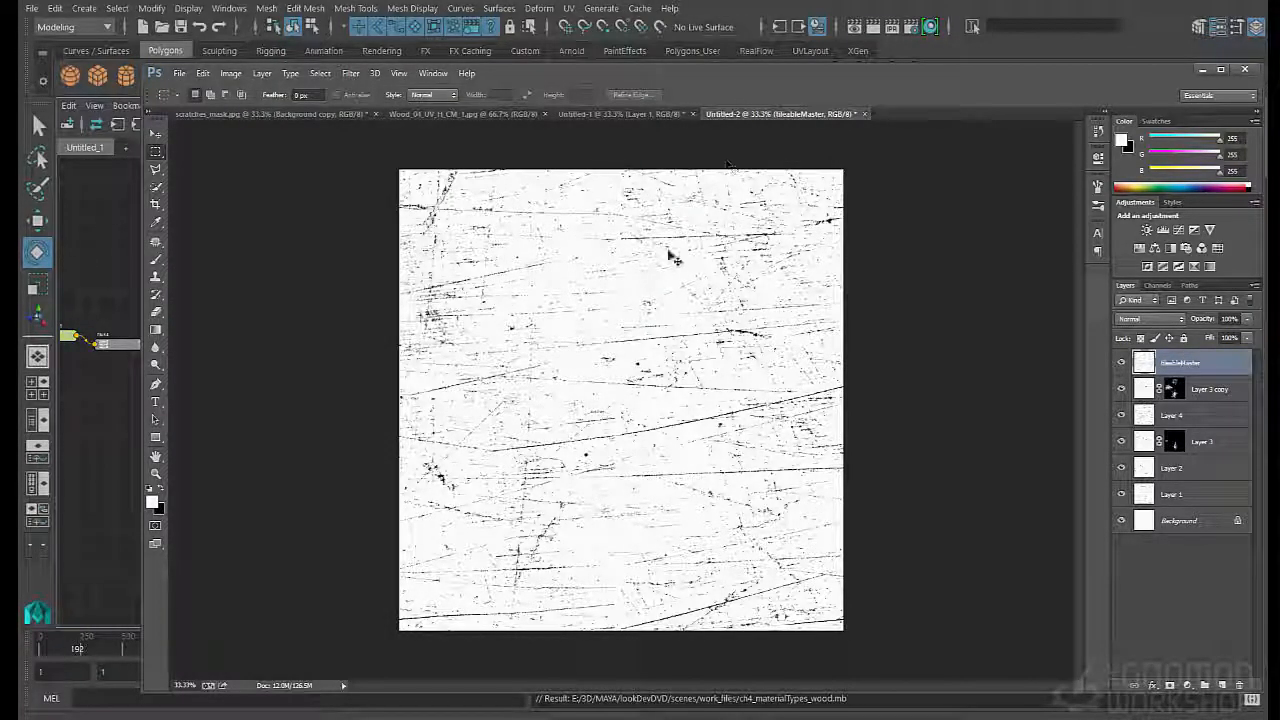
# - Save the layered document as tileableScratches.psd in the textures_chapter wood folder, with Maximize Compatibility on
pyautogui.hotkey('ctrl', 'shift', 's')
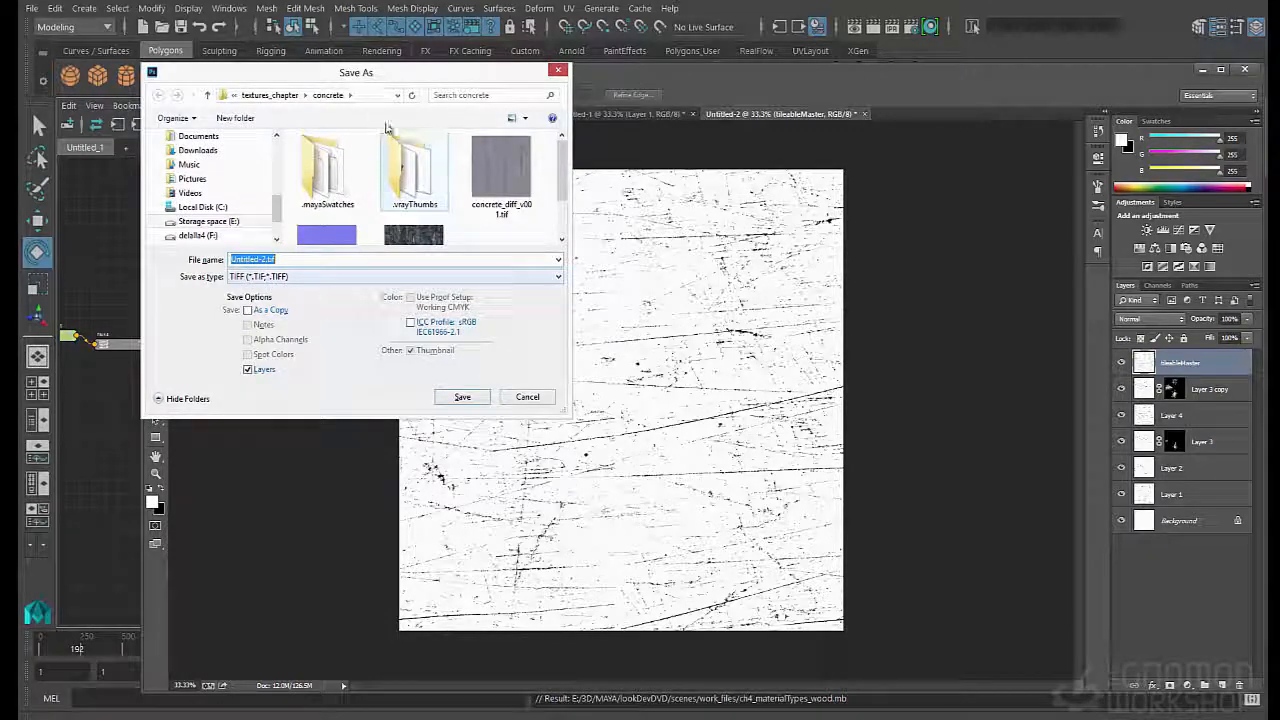
pyautogui.click(270, 95)
pyautogui.click(418, 190)
pyautogui.scroll(-2, 427, 205)
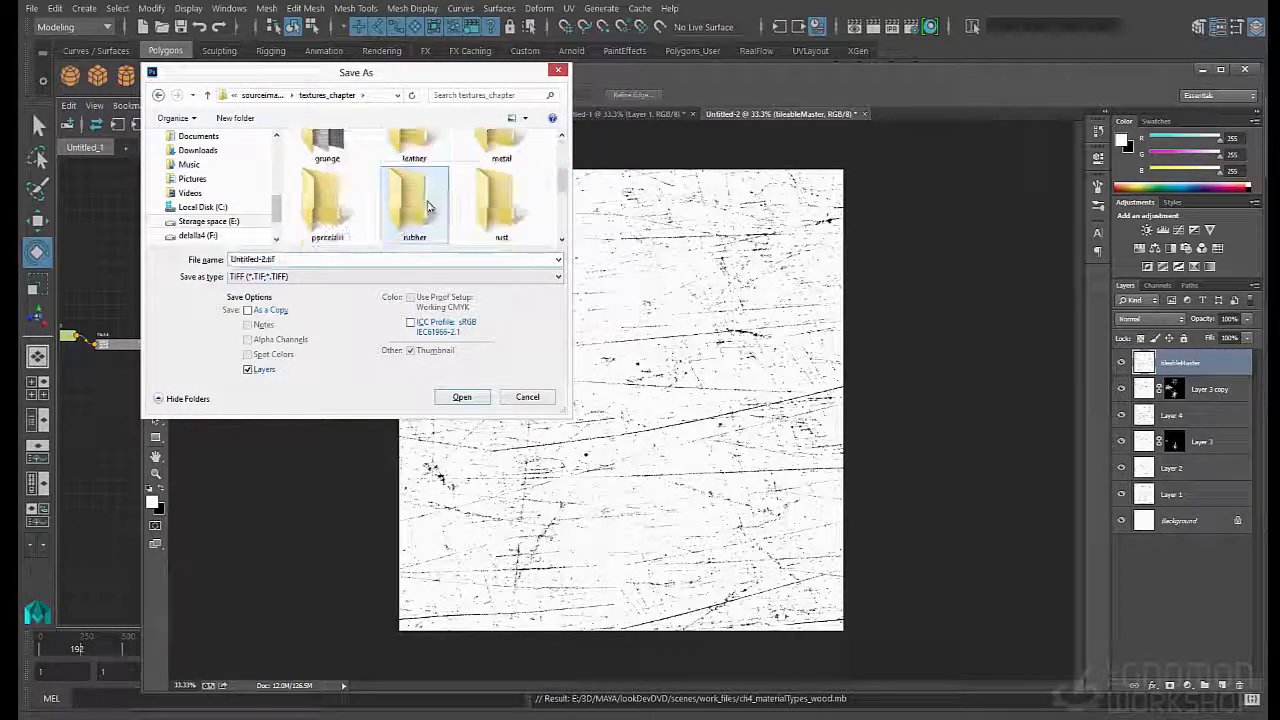
pyautogui.scroll(-2, 427, 205)
pyautogui.doubleClick(322, 198)
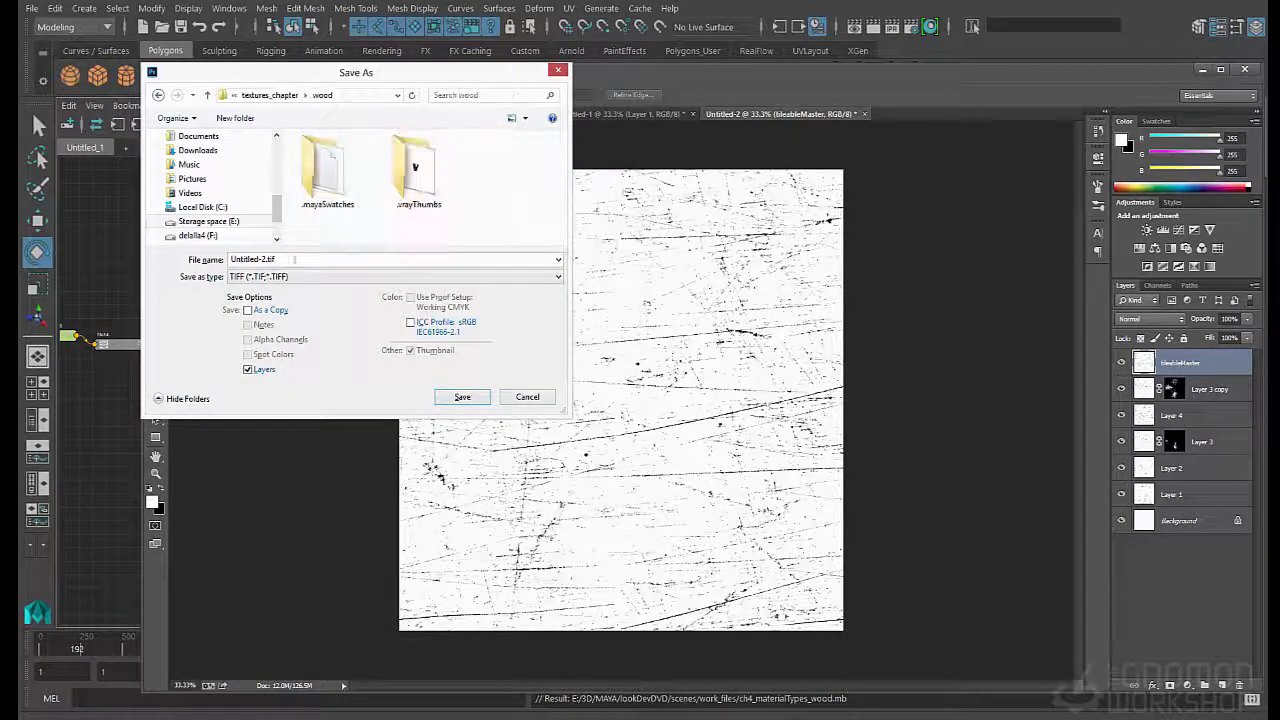
pyautogui.click(278, 277)
pyautogui.click(275, 290)
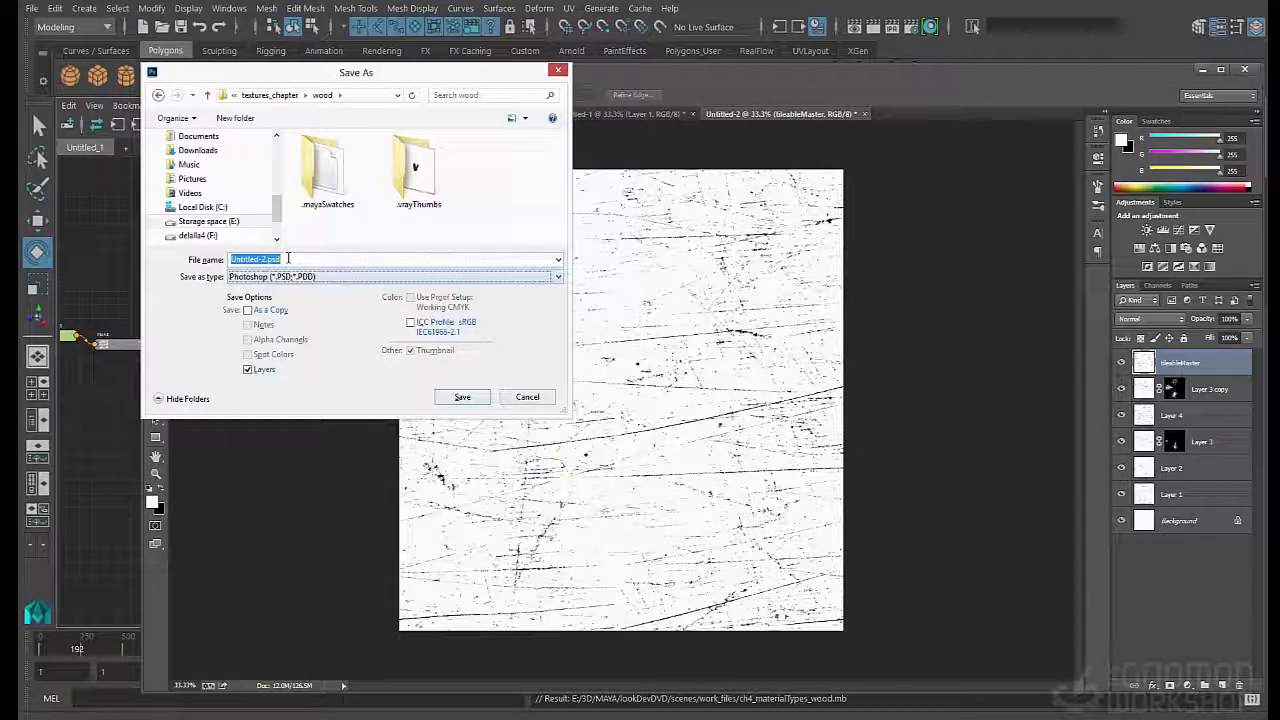
pyautogui.write('tileableScrat')
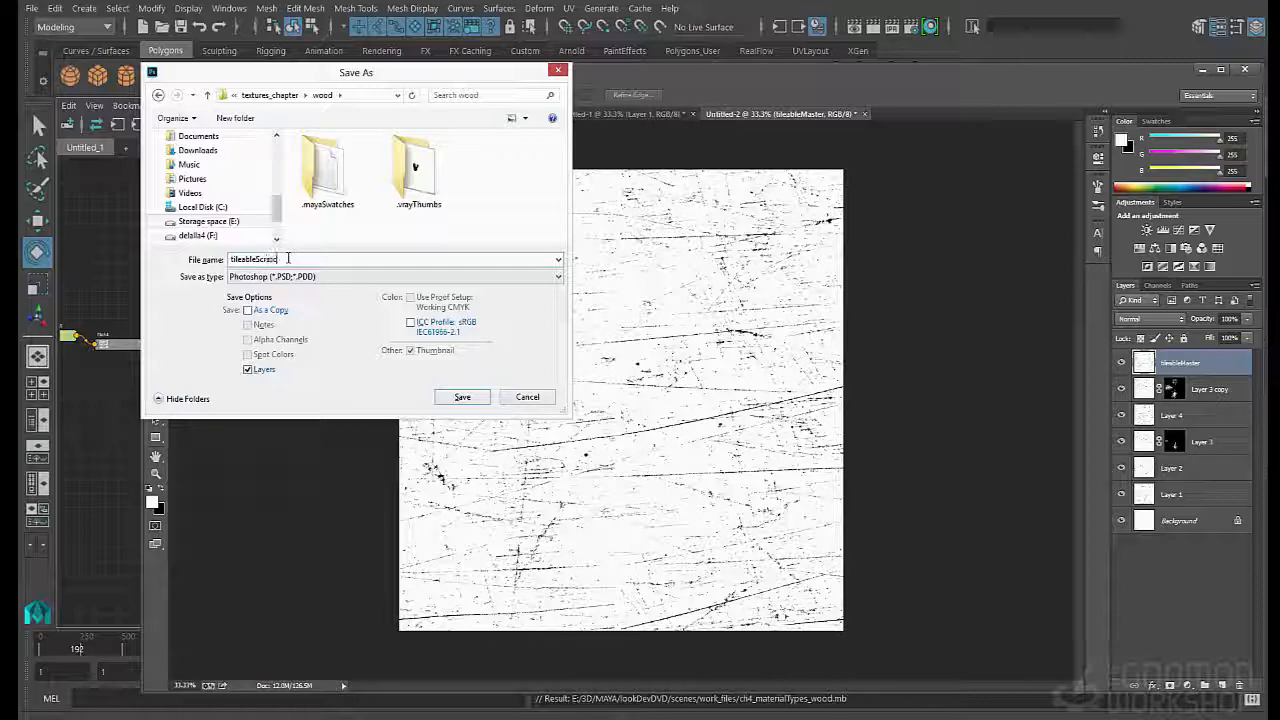
pyautogui.press('Return')
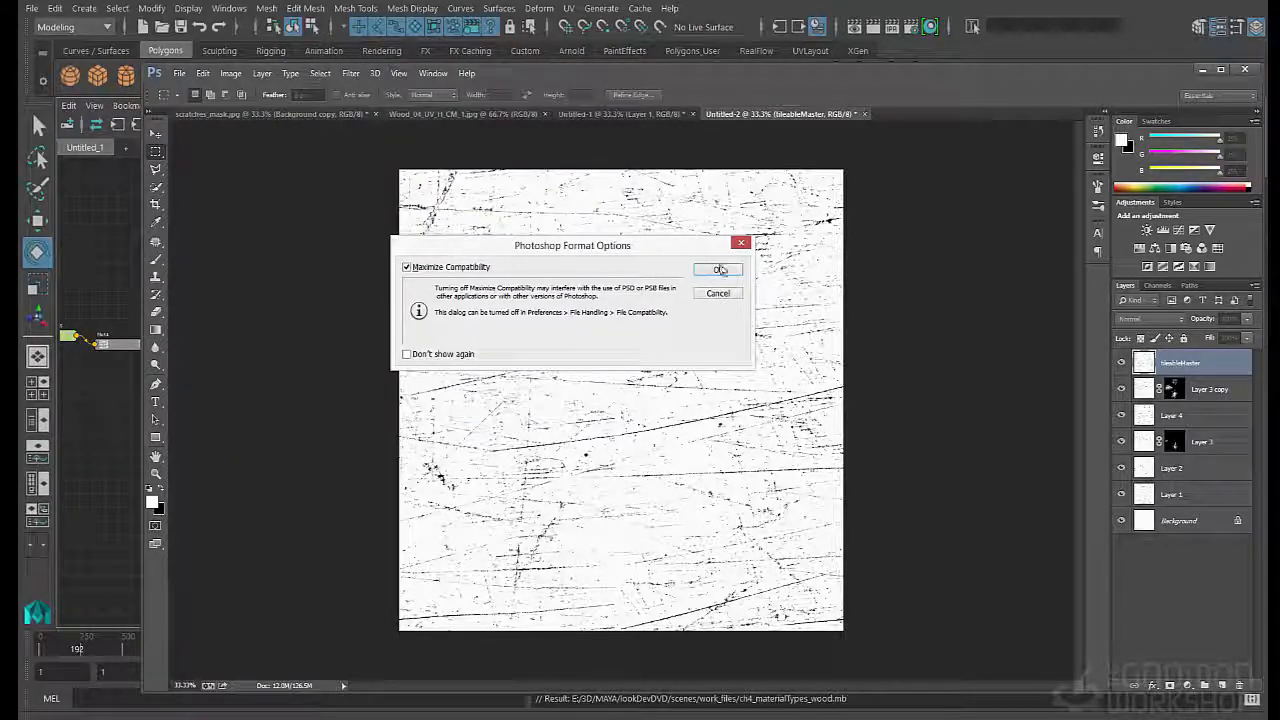
pyautogui.click(720, 270)
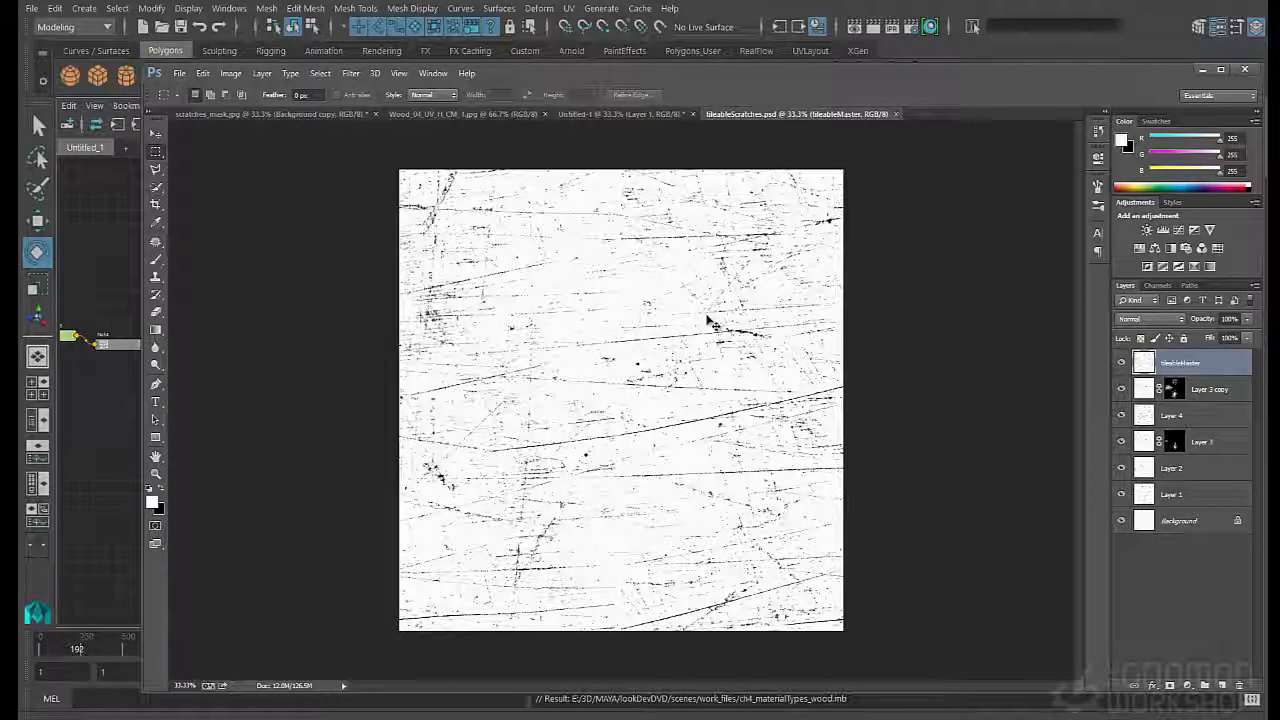
# - Save a TIFF copy named tileableScratches.tif without layers in the wood folder, using LZW compression
pyautogui.hotkey('ctrl', 'shift', 's')
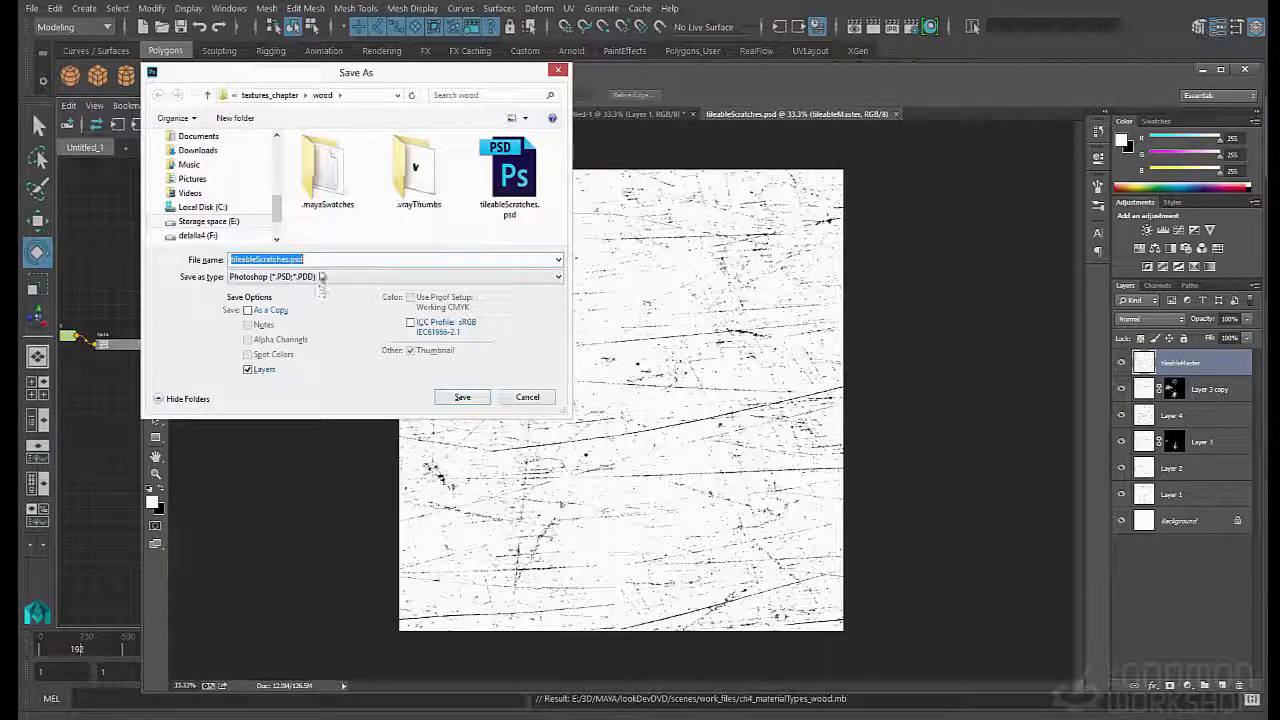
pyautogui.click(323, 277)
pyautogui.click(300, 487)
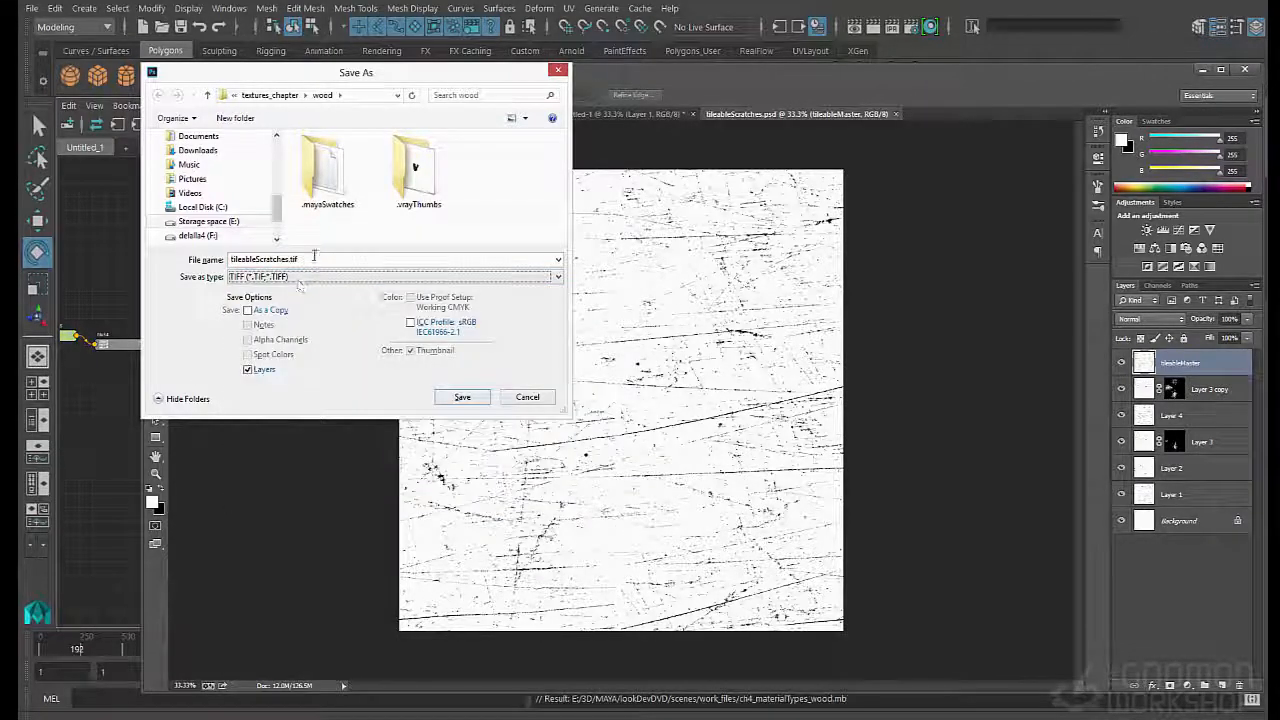
pyautogui.click(250, 370)
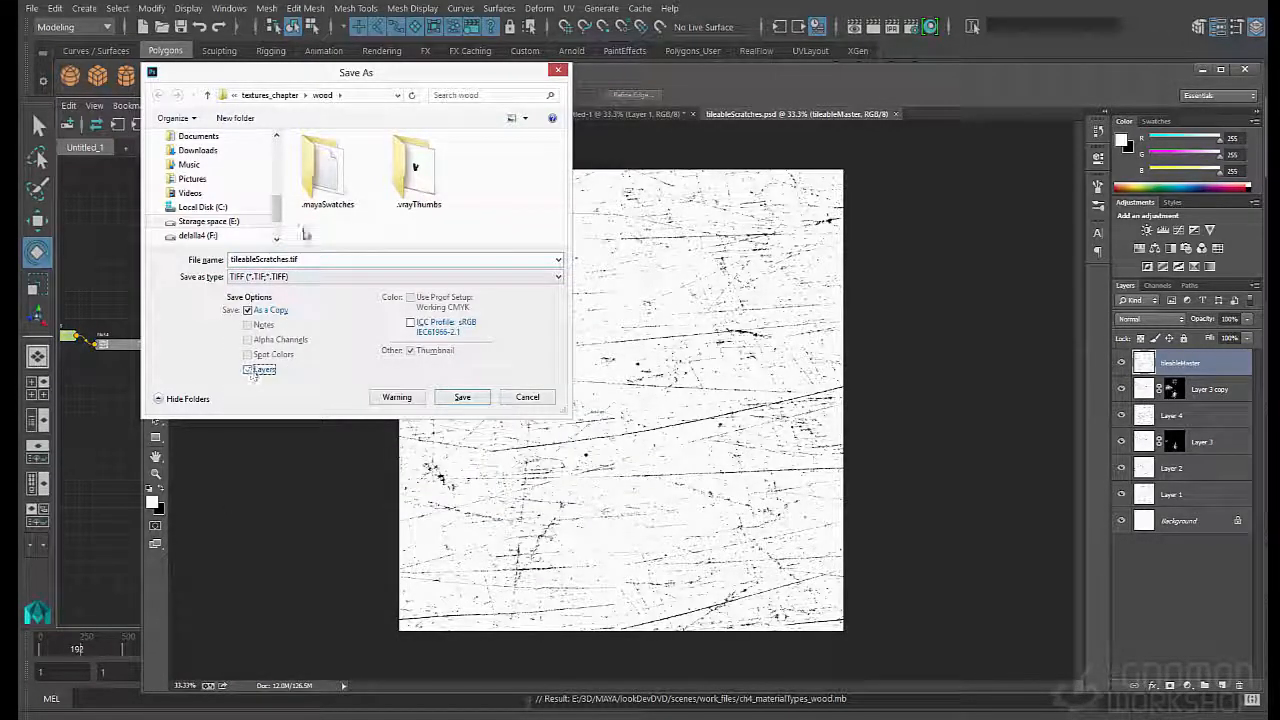
pyautogui.click(461, 398)
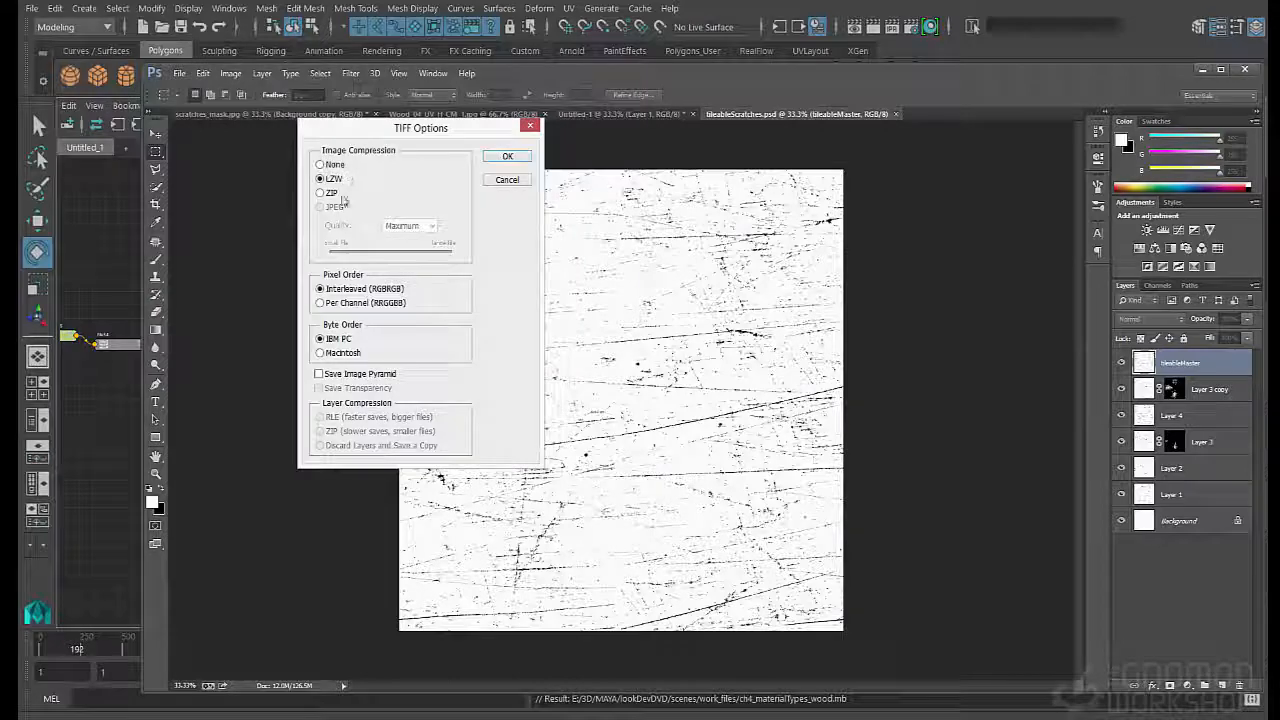
pyautogui.click(509, 157)
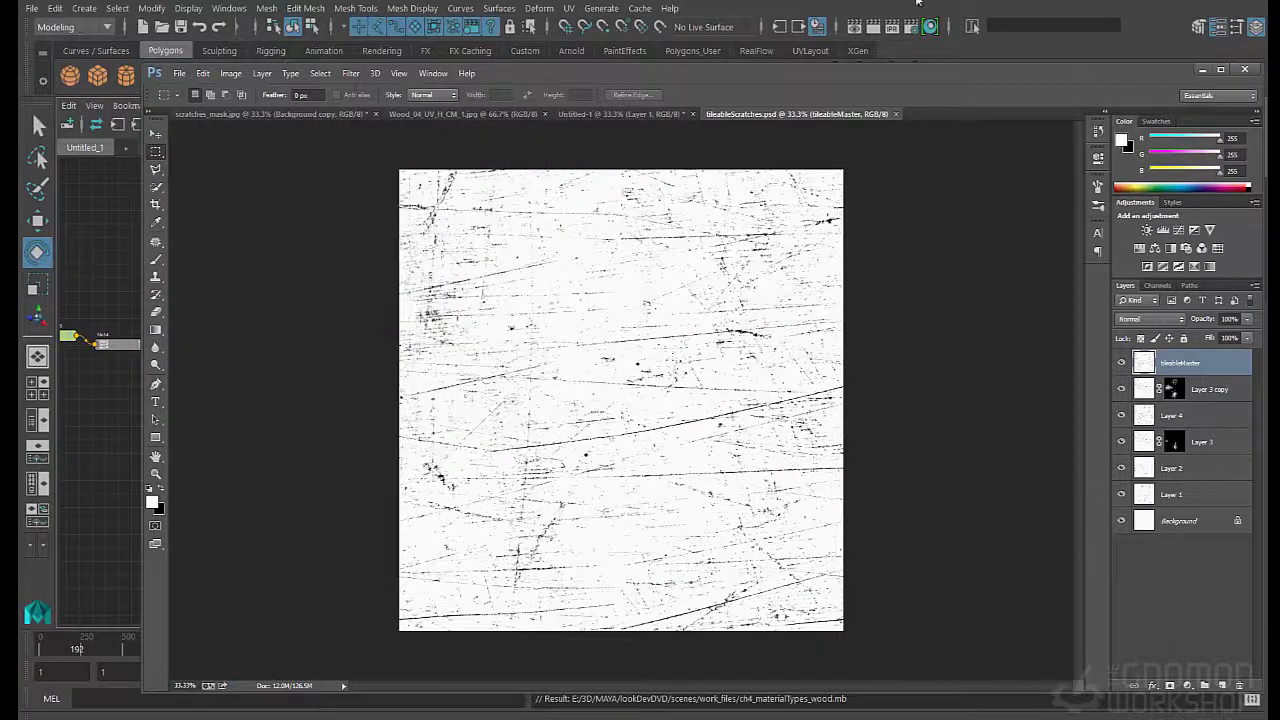
# - Switch to Maya, graph the connections of VRayMtl10SG, and move the shading group away from VRayMtl10 to make room
pyautogui.click(916, 4)
pyautogui.moveTo(625, 142); pyautogui.dragTo(705, 217)
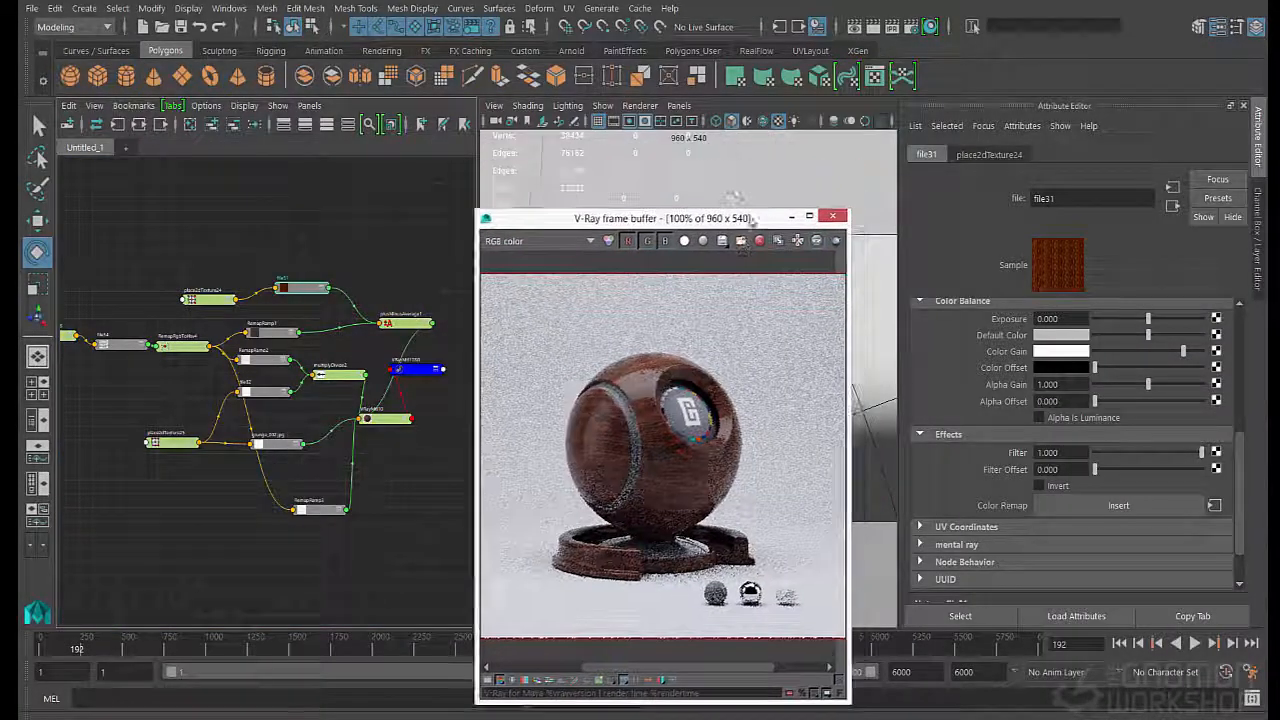
pyautogui.click(404, 371)
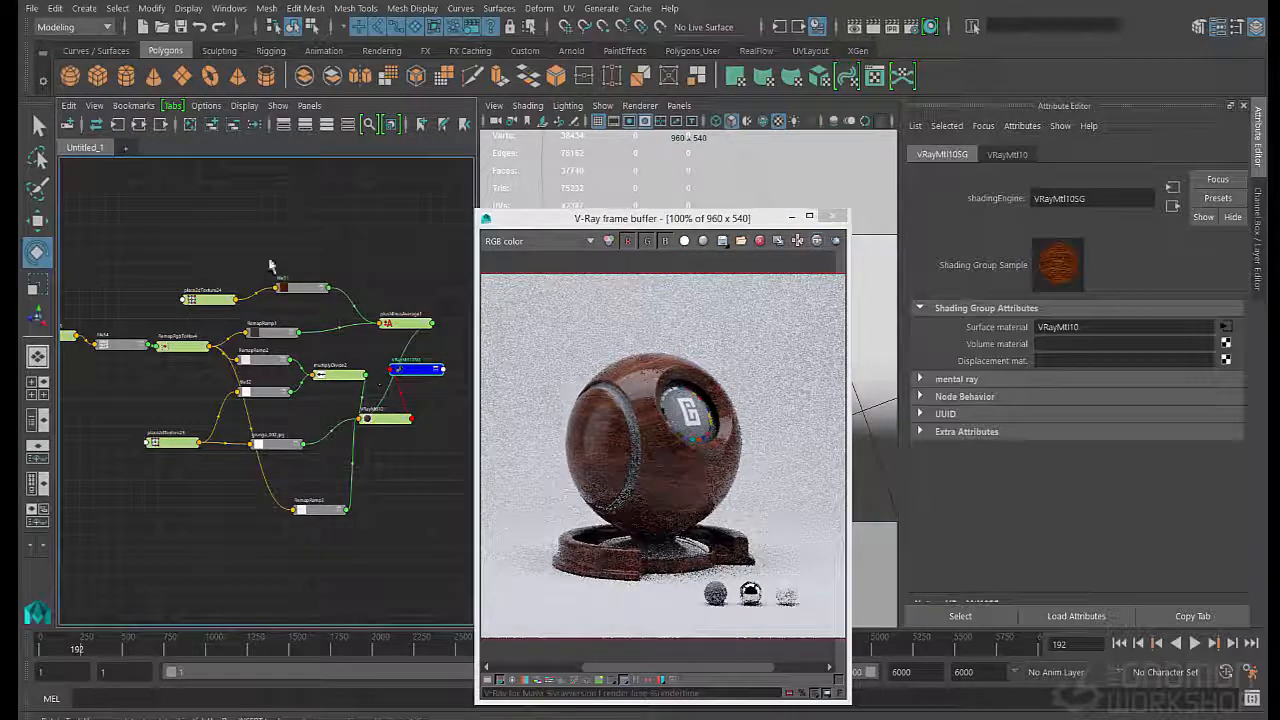
pyautogui.click(139, 125)
pyautogui.click(358, 420)
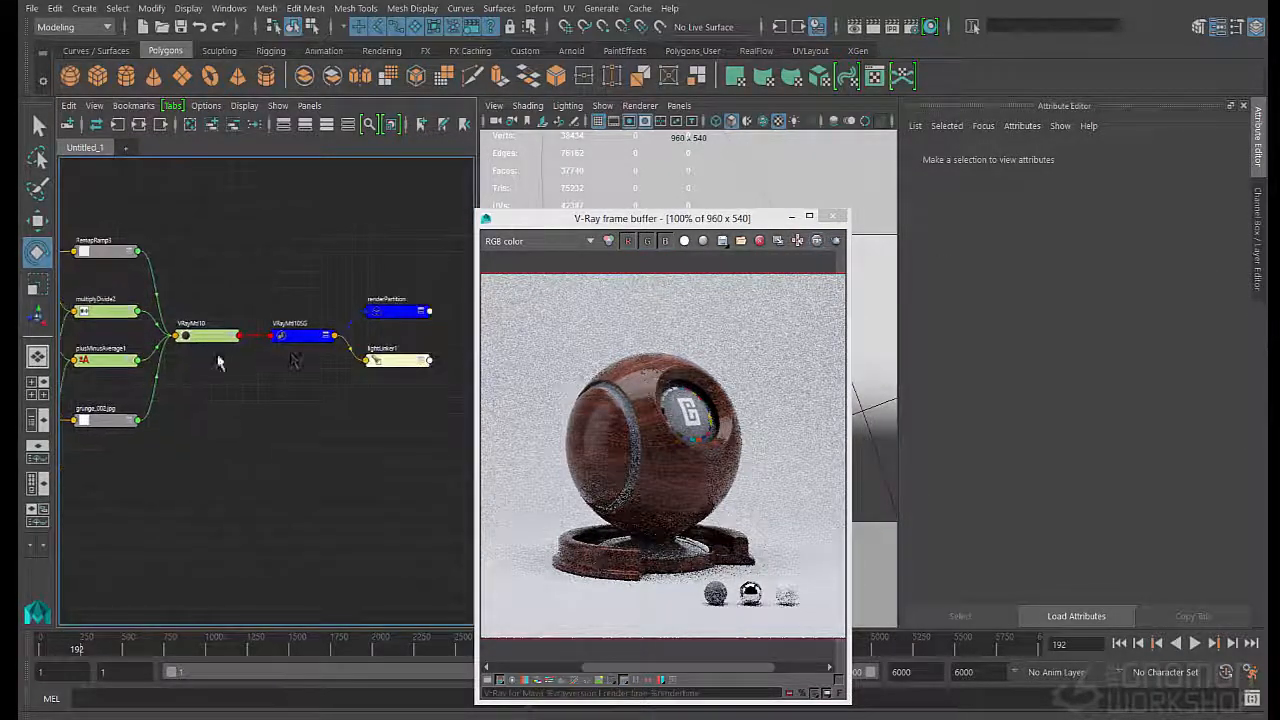
pyautogui.click(356, 335)
pyautogui.click(322, 414)
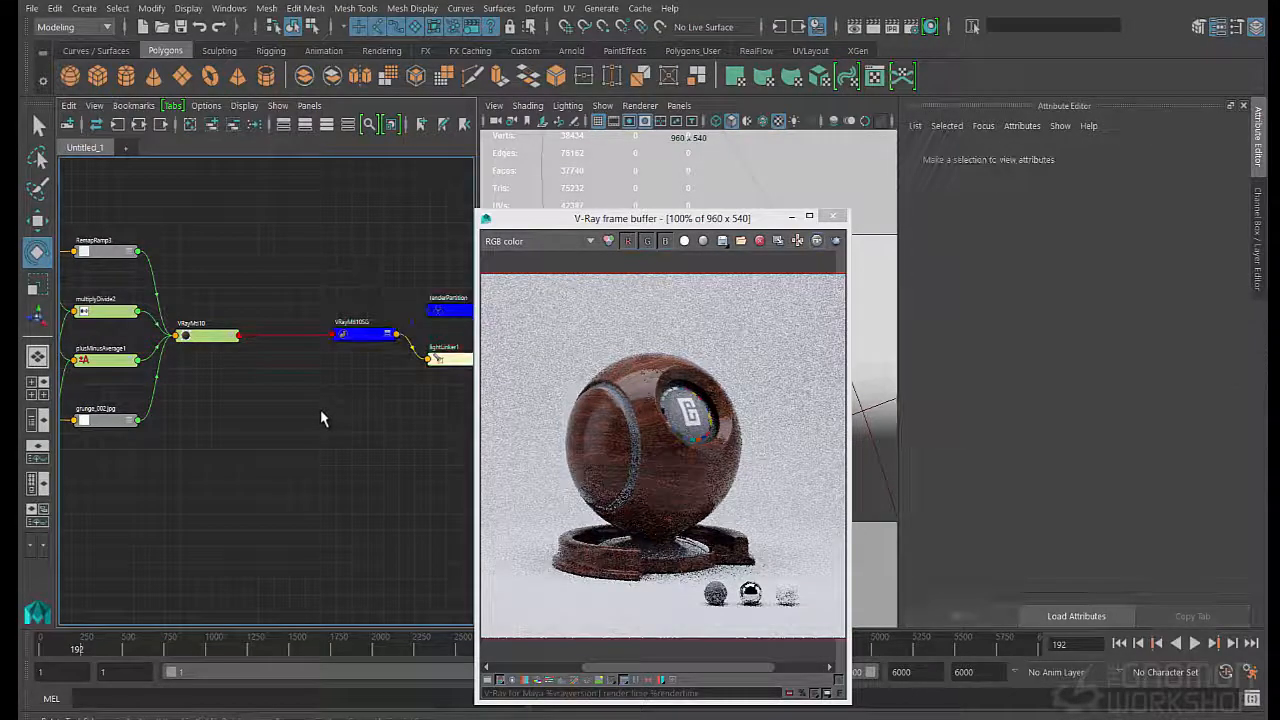
# - Select the whiteCyc backdrop, start a new V-Ray render, and move the frame buffer higher over the viewport
pyautogui.click(783, 183)
pyautogui.press('q')
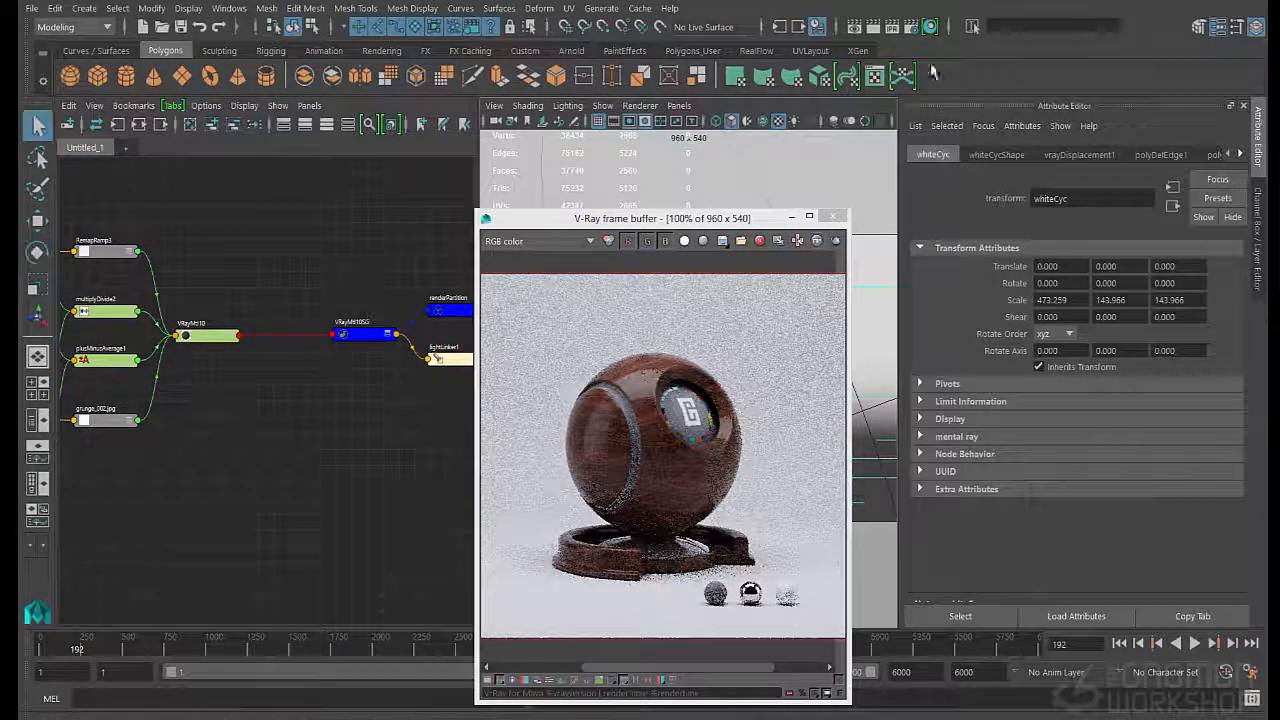
pyautogui.click(892, 30)
pyautogui.moveTo(698, 224); pyautogui.dragTo(698, 137)
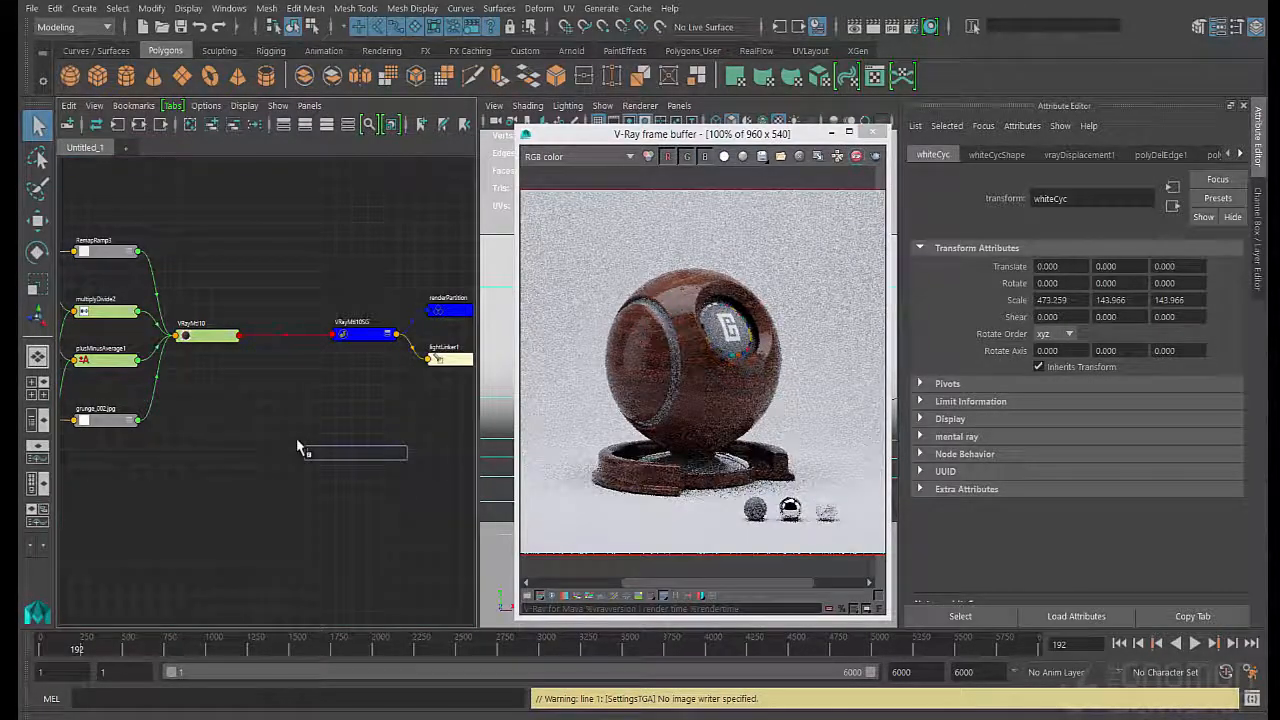
# - Create a new VRayMtl material and a file texture node below the existing wood shading network
pyautogui.write('vraymtl')
pyautogui.press('Return')
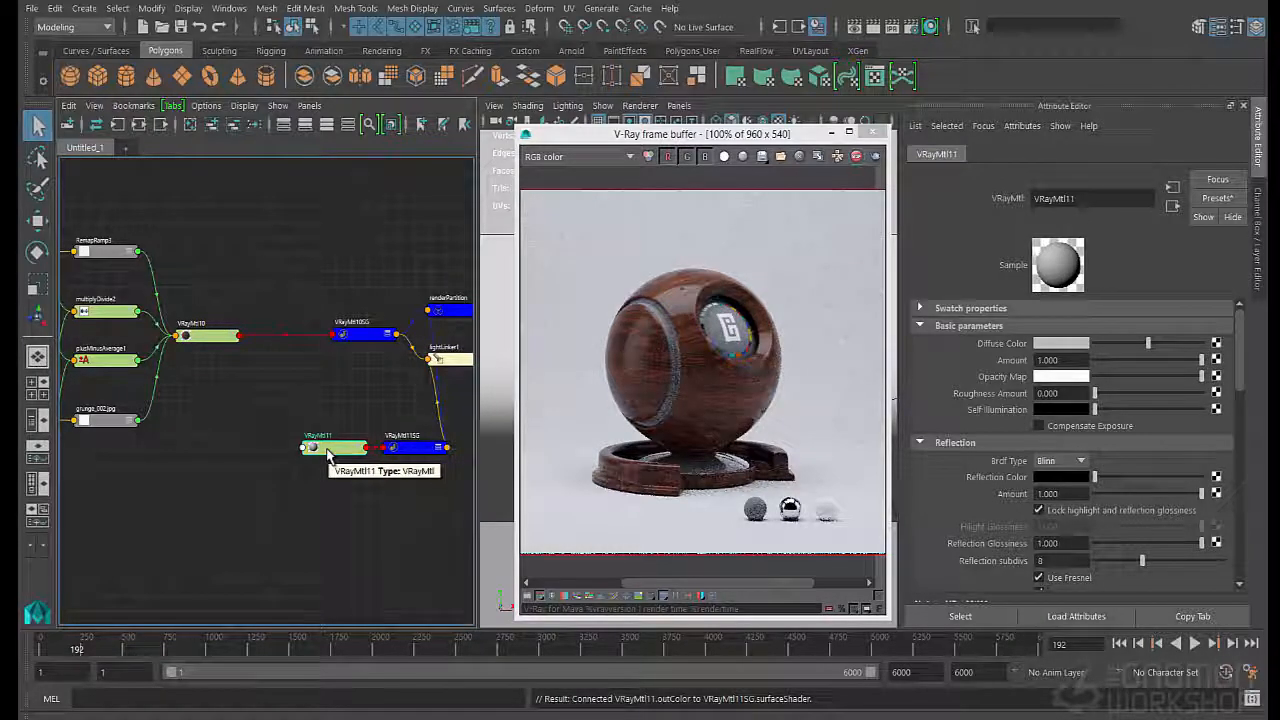
pyautogui.click(250, 462)
pyautogui.press('Tab')
pyautogui.write('file')
pyautogui.press('Down')
pyautogui.press('Down')
pyautogui.press('Down')
pyautogui.press('Down')
pyautogui.press('Down')
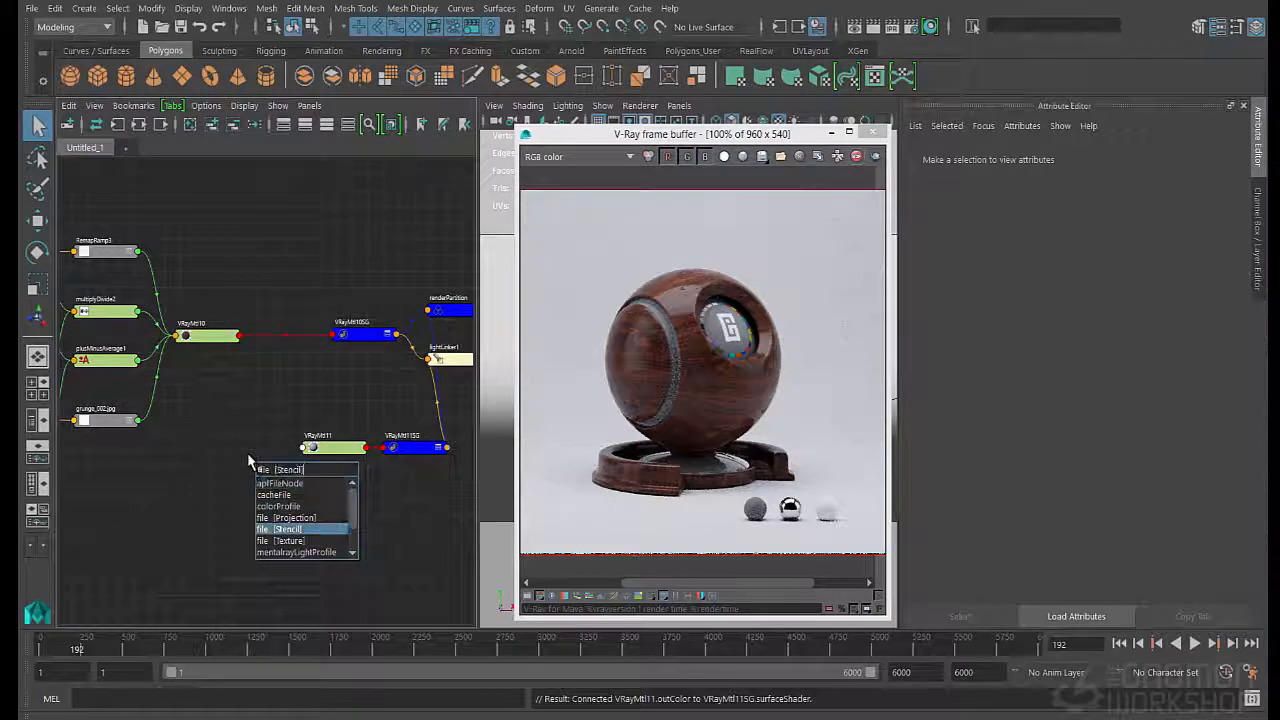
pyautogui.press('Return')
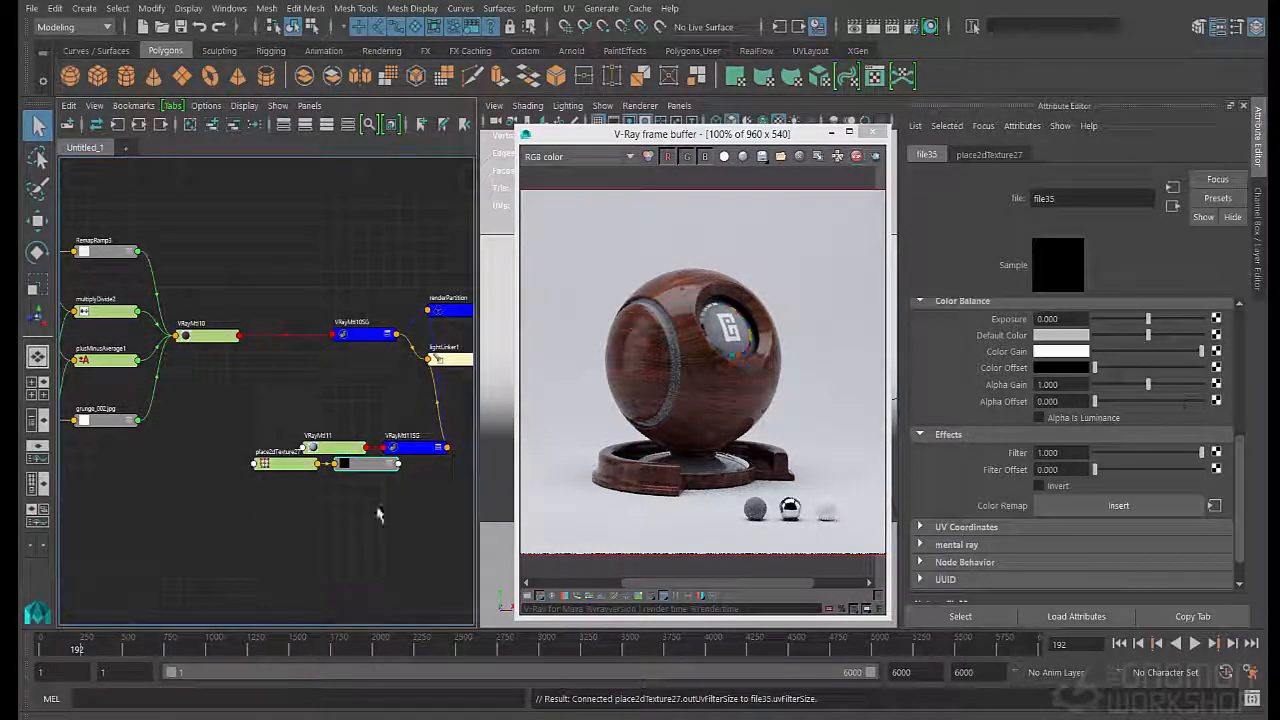
# - Load Wood_04_UV_H_CM_1.jpg from the wood textures folder as the new file node's image
pyautogui.scroll(5, 1150, 400)
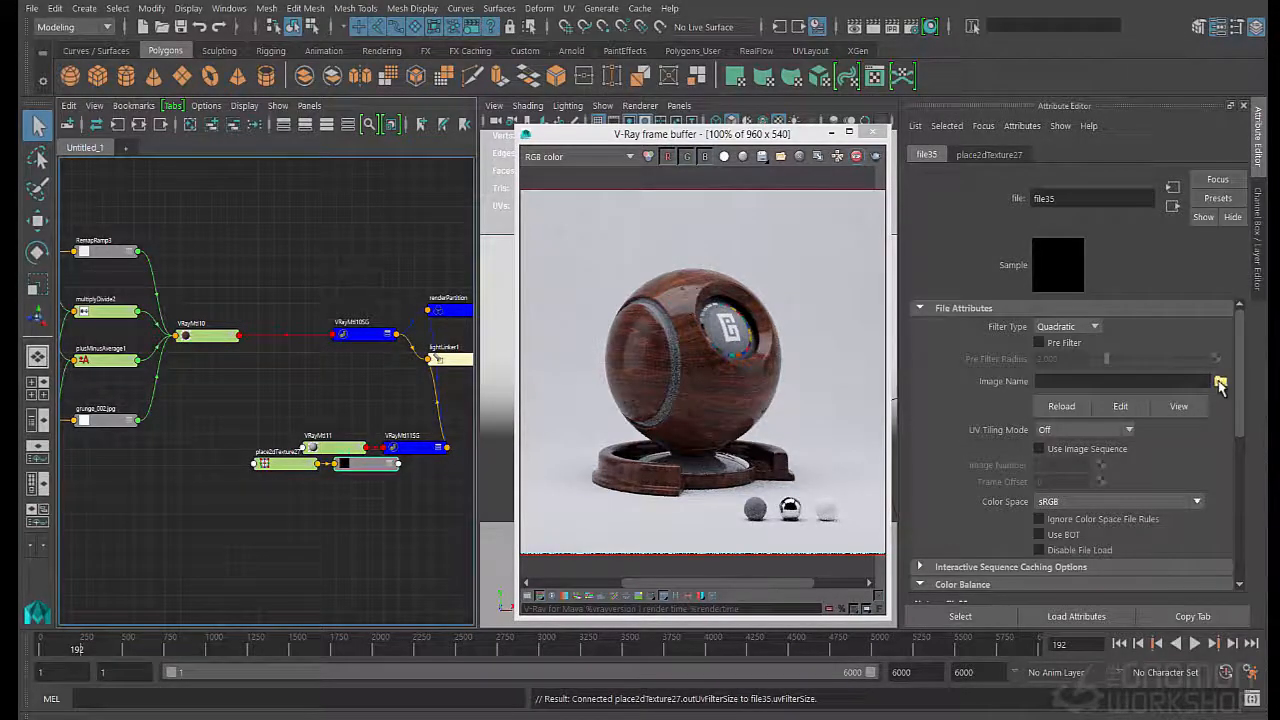
pyautogui.click(1220, 383)
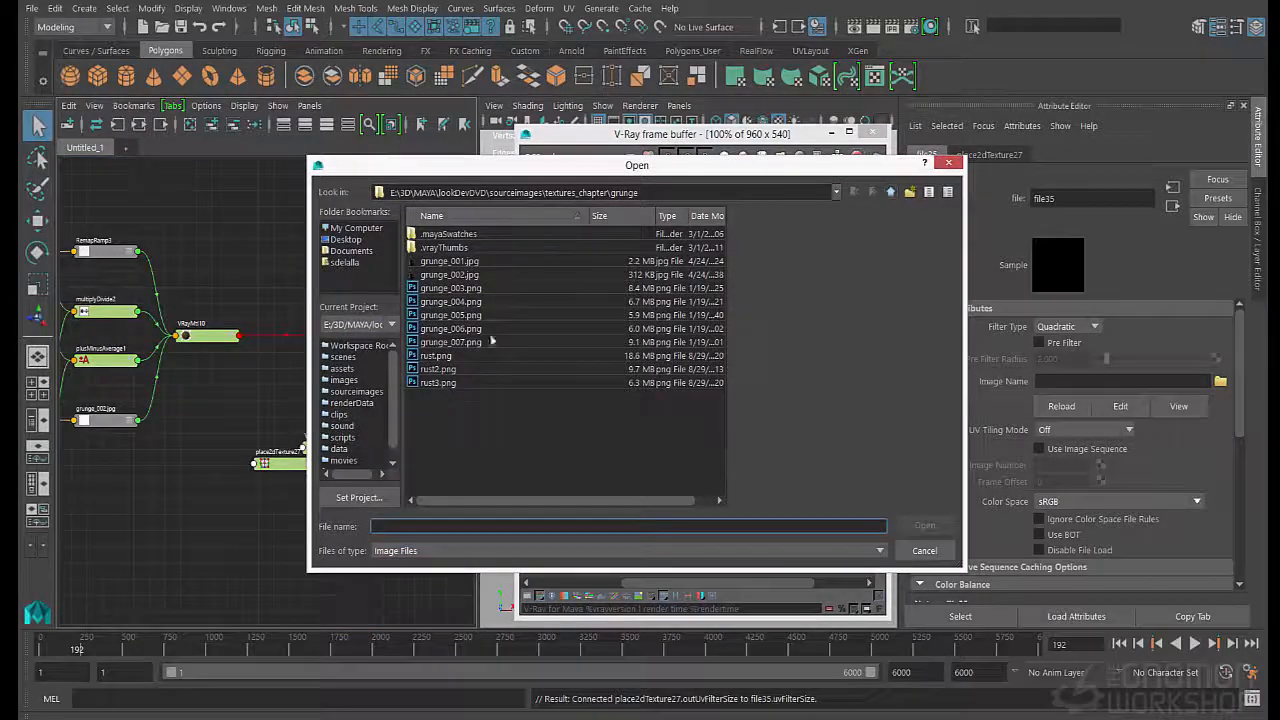
pyautogui.press('BackSpace')
pyautogui.doubleClick(431, 398)
pyautogui.click(455, 398)
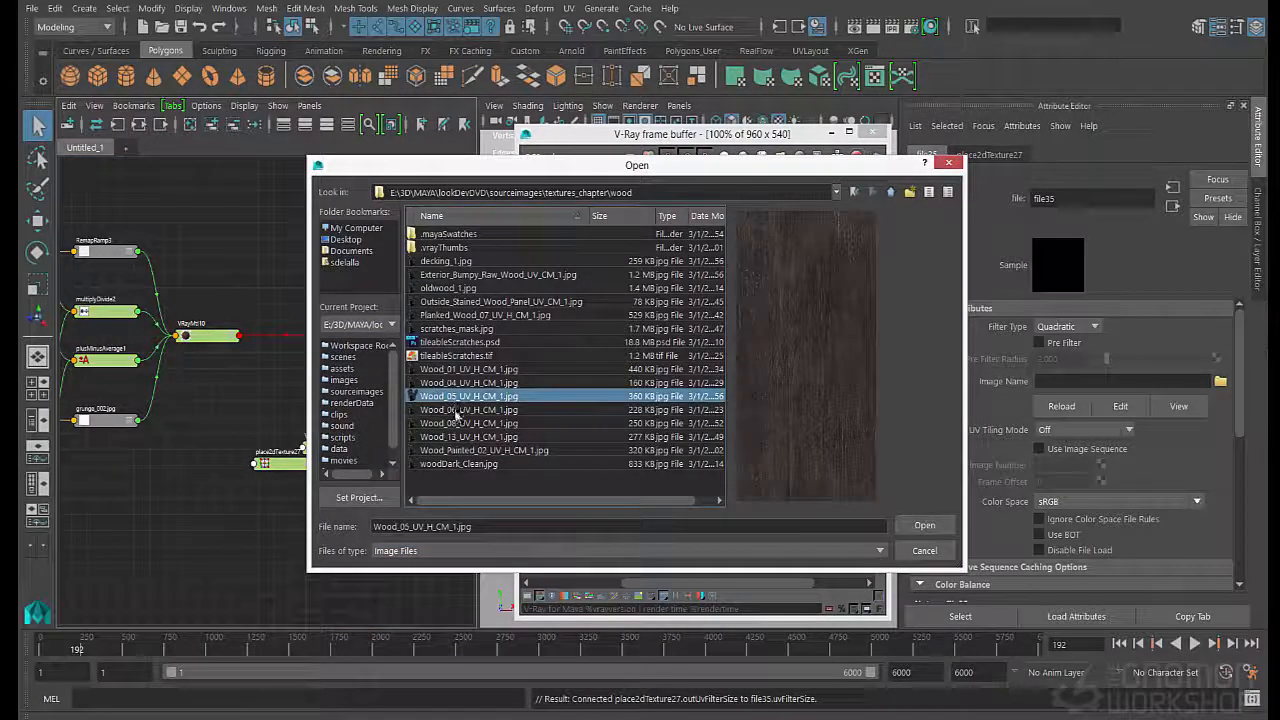
pyautogui.click(456, 410)
pyautogui.click(456, 437)
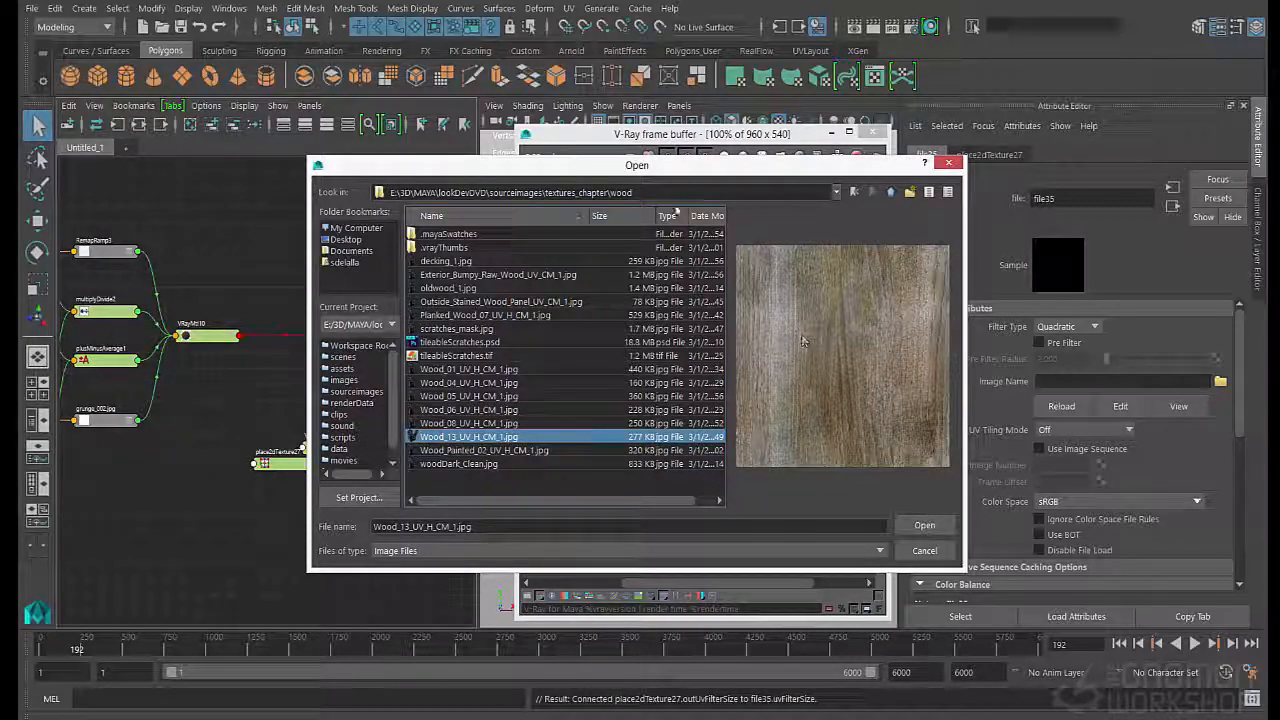
pyautogui.moveTo(760, 165); pyautogui.dragTo(638, 215)
pyautogui.click(370, 423)
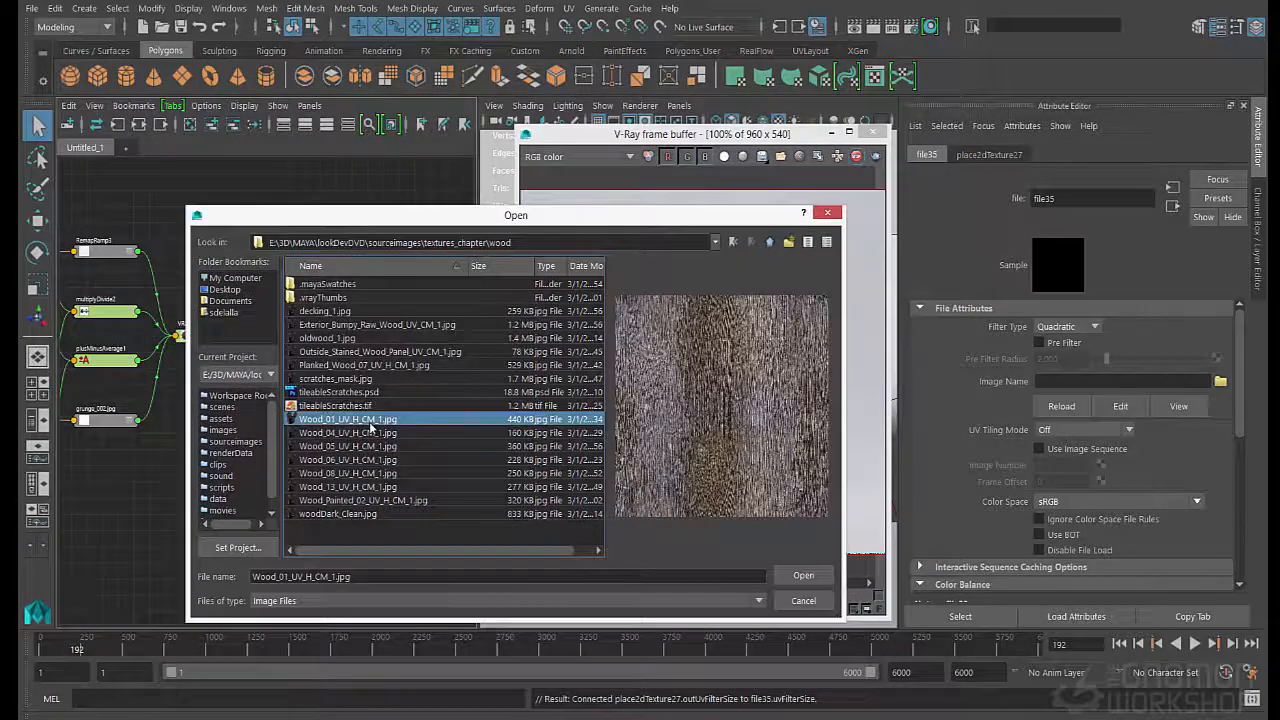
pyautogui.click(370, 432)
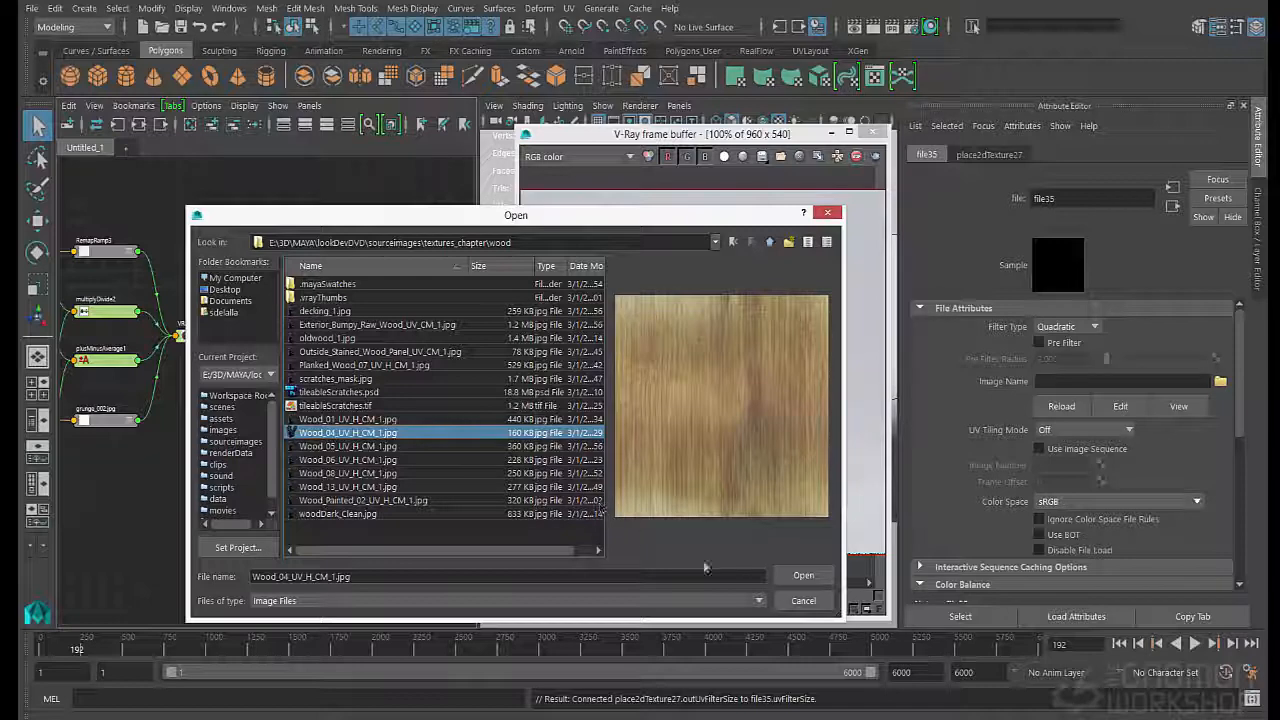
pyautogui.click(803, 575)
# - Spread the place2dTexture27 and file35 nodes out beside VRayMtl11 and connect file35 to the material's Diffuse Color
pyautogui.click(364, 467)
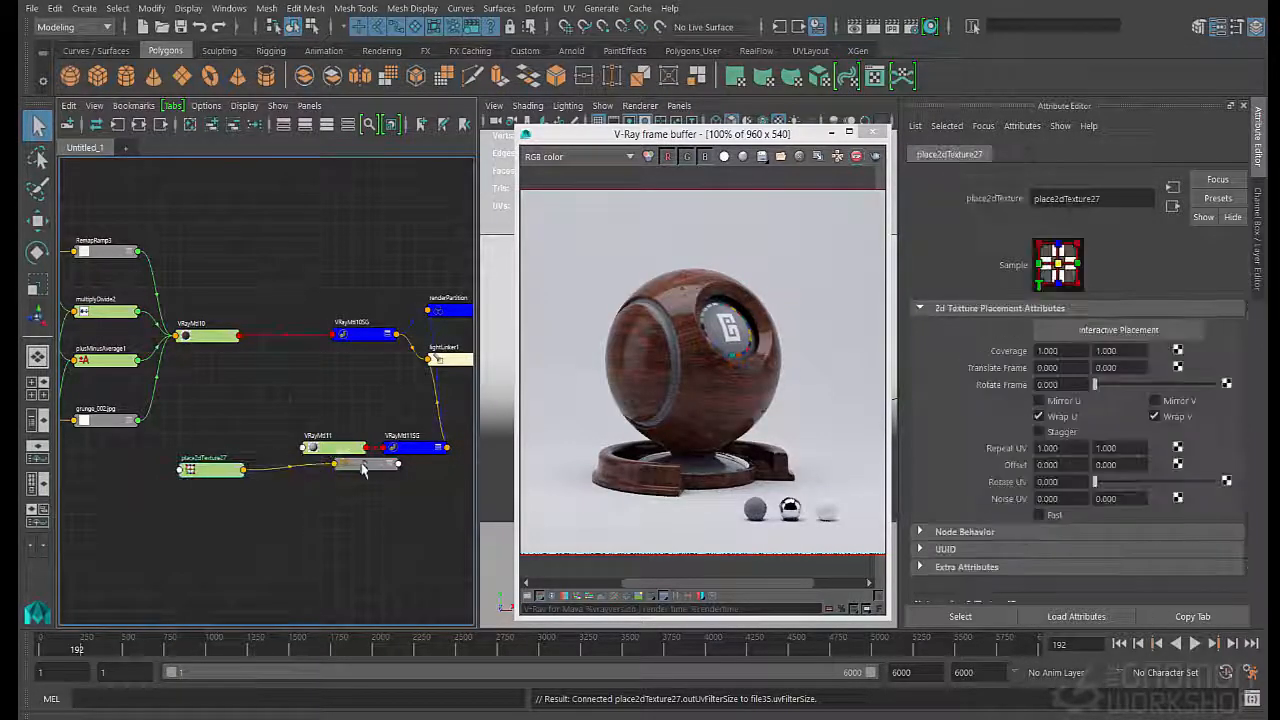
pyautogui.moveTo(363, 467); pyautogui.dragTo(285, 489)
pyautogui.click(331, 450)
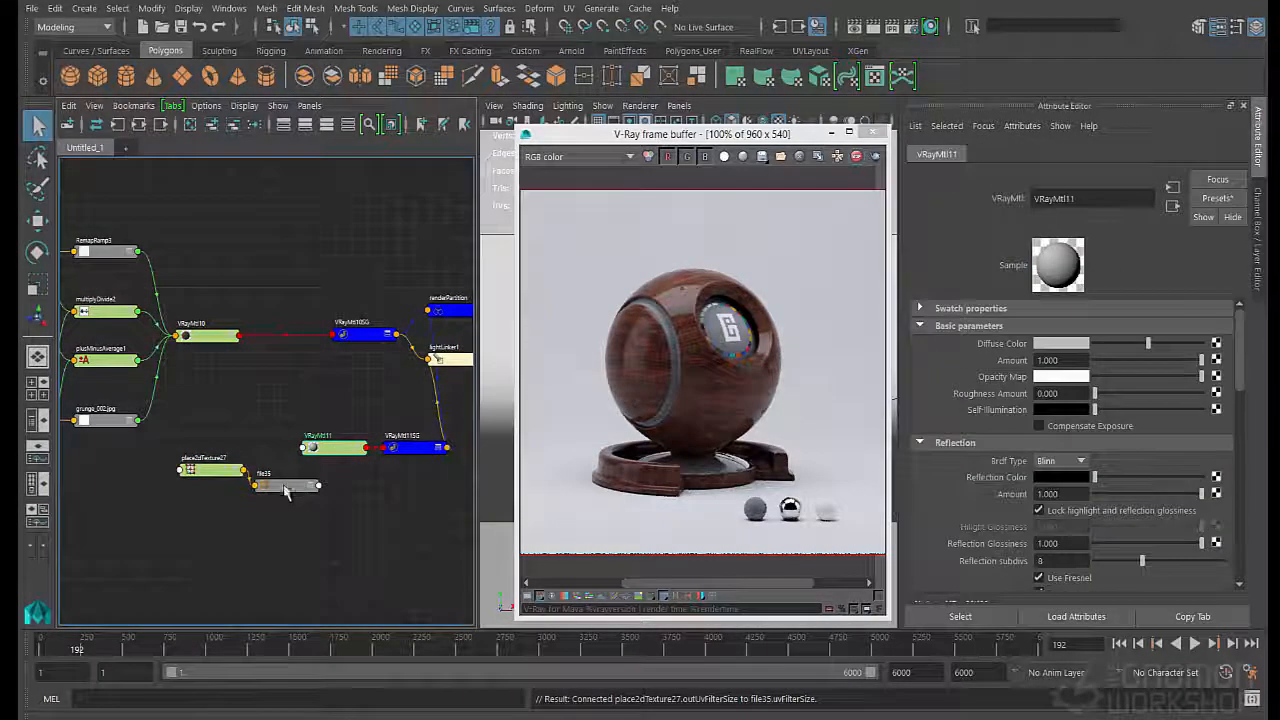
pyautogui.moveTo(985, 405); pyautogui.dragTo(998, 346, button='middle')
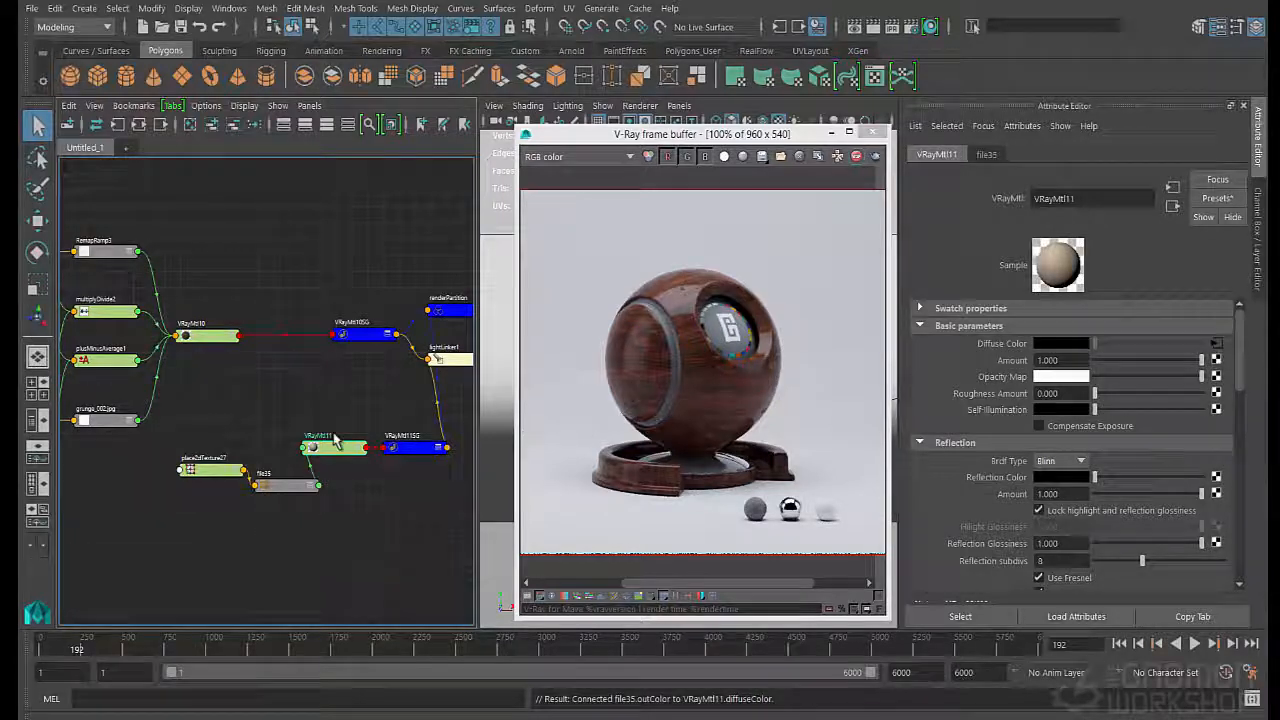
# - Delete VRayMtl11's own shading group and connect VRayMtl11 to the surface shader of VRayMtl10SG
pyautogui.click(407, 452)
pyautogui.press('Delete')
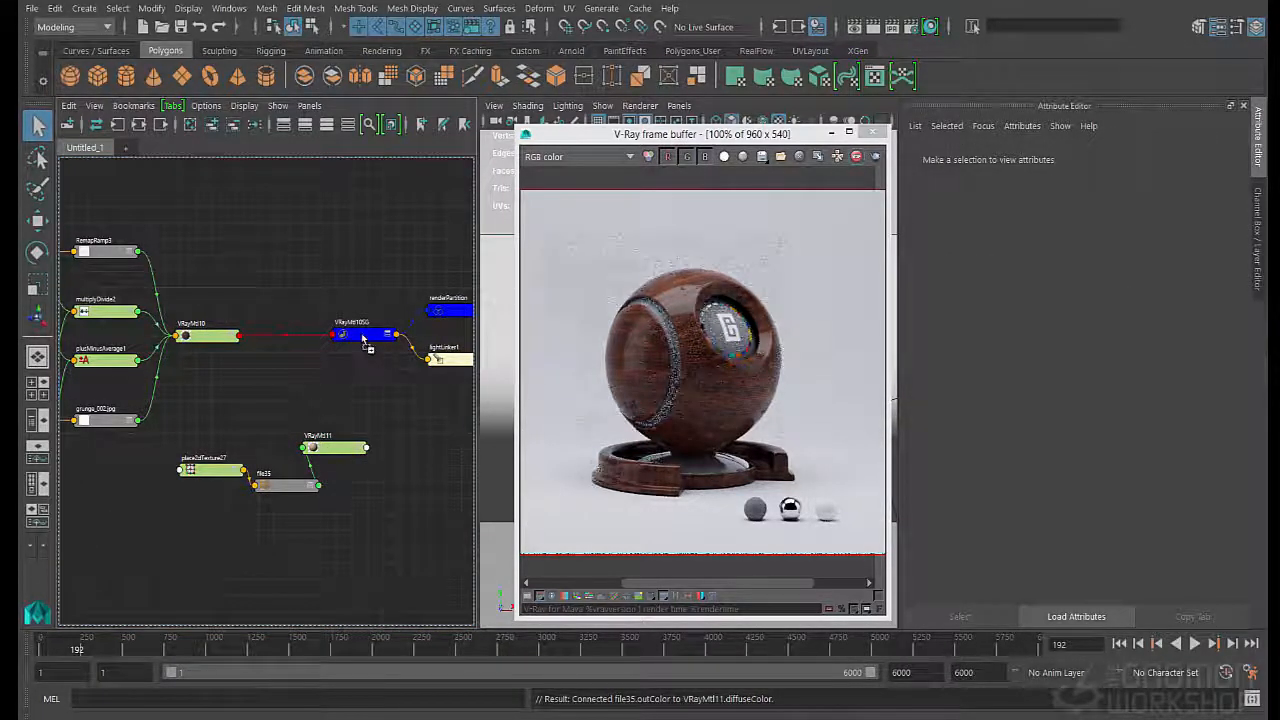
pyautogui.moveTo(366, 447); pyautogui.dragTo(341, 333)
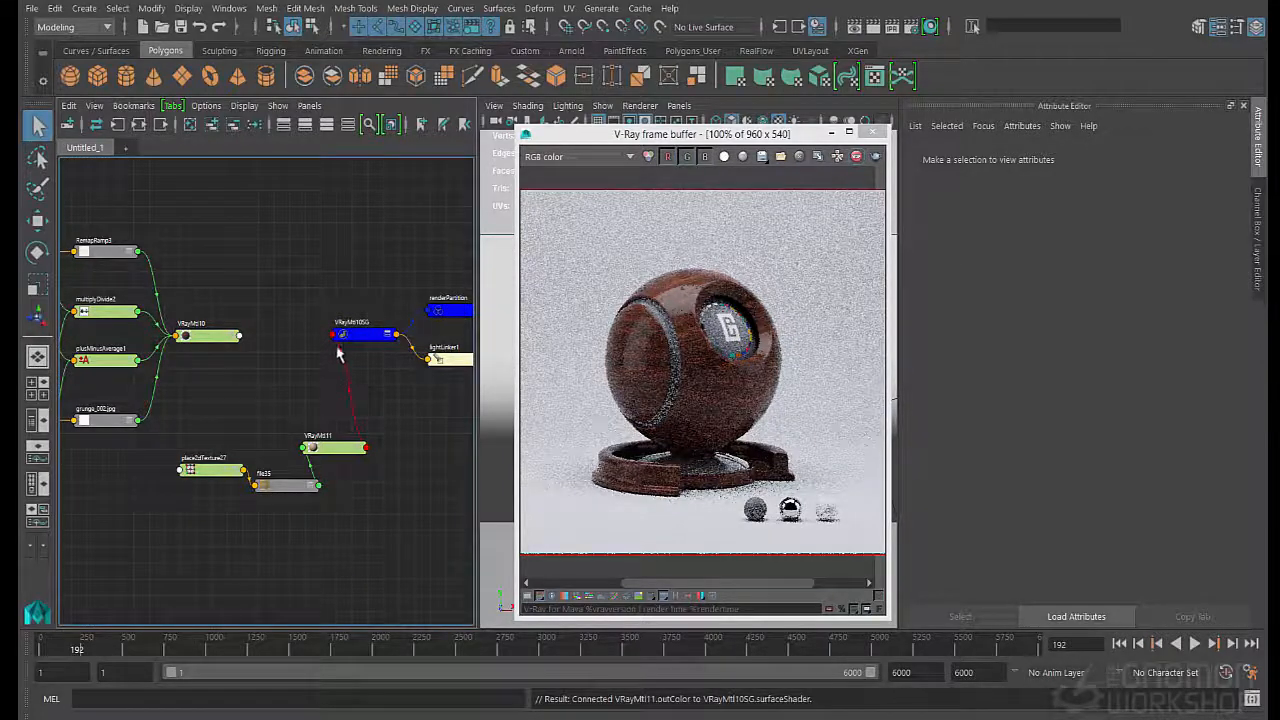
# - Add V-Ray texture input gamma correction to the wood file node file35
pyautogui.click(288, 486)
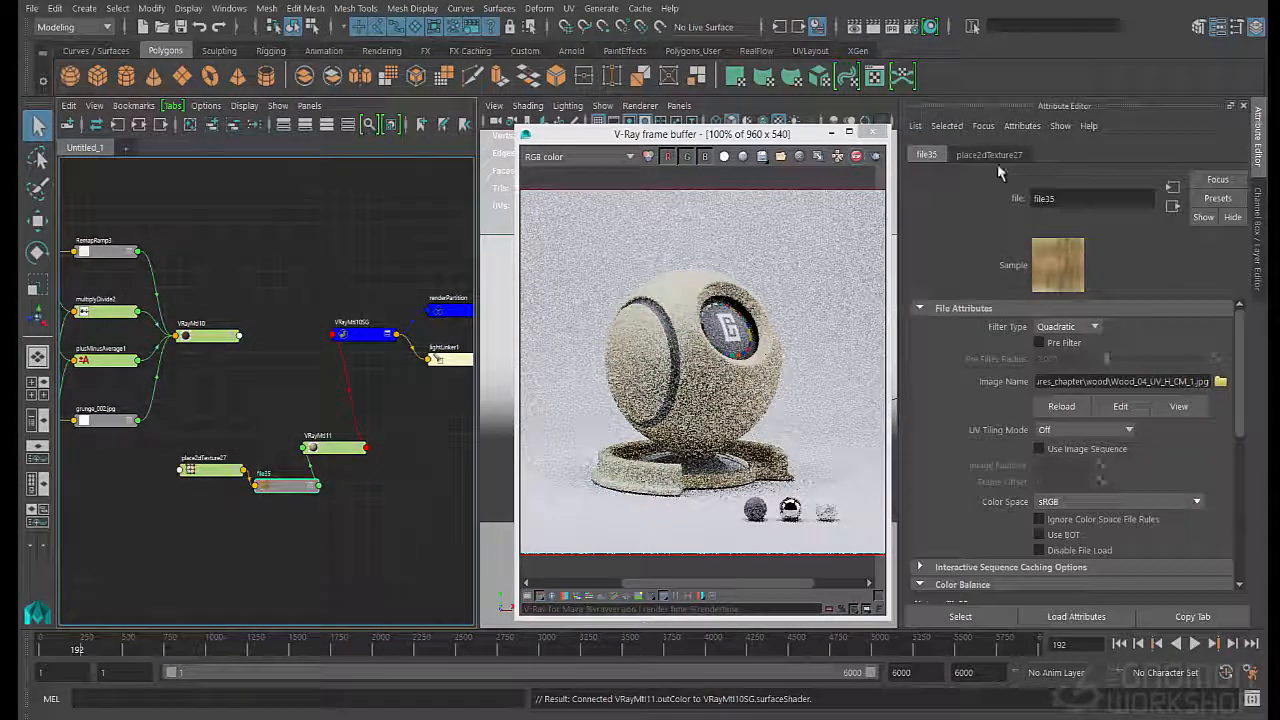
pyautogui.click(1022, 126)
pyautogui.moveTo(1036, 194)
pyautogui.click(990, 197)
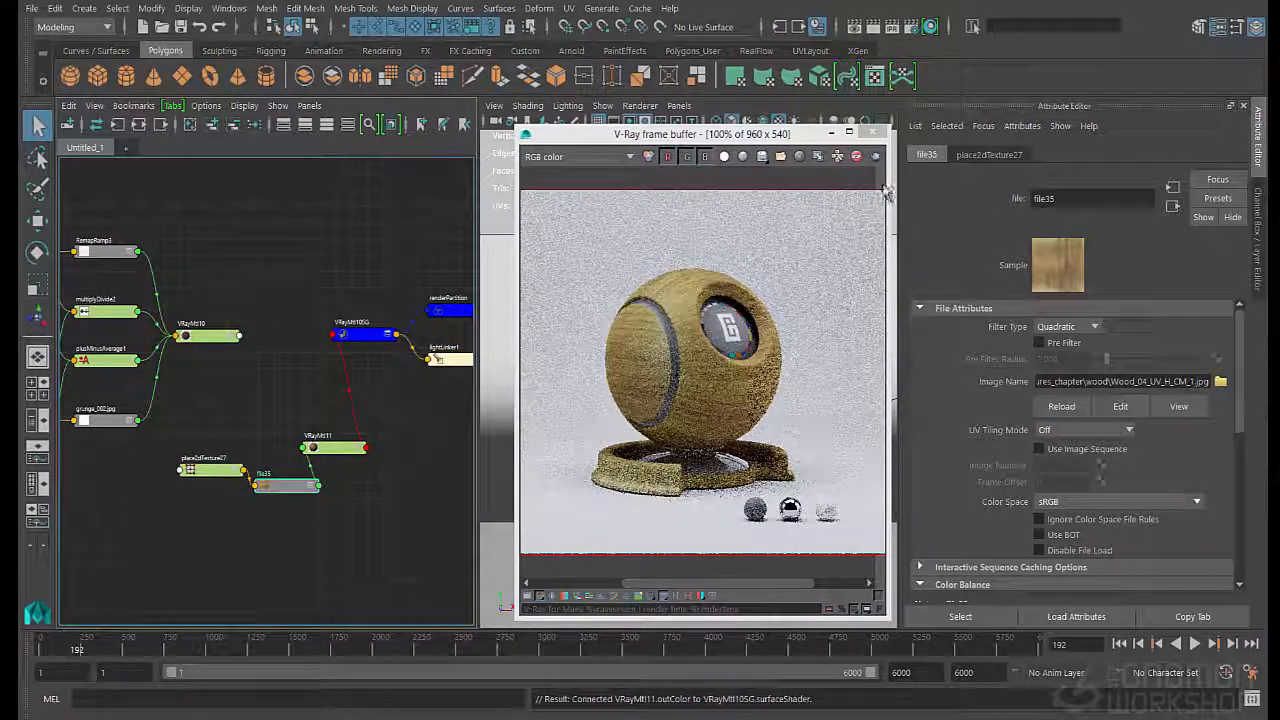
# - Draw a render region around the shader ball and set Repeat UV to 3 by 3 on place2dTexture27
pyautogui.moveTo(790, 257); pyautogui.dragTo(585, 499)
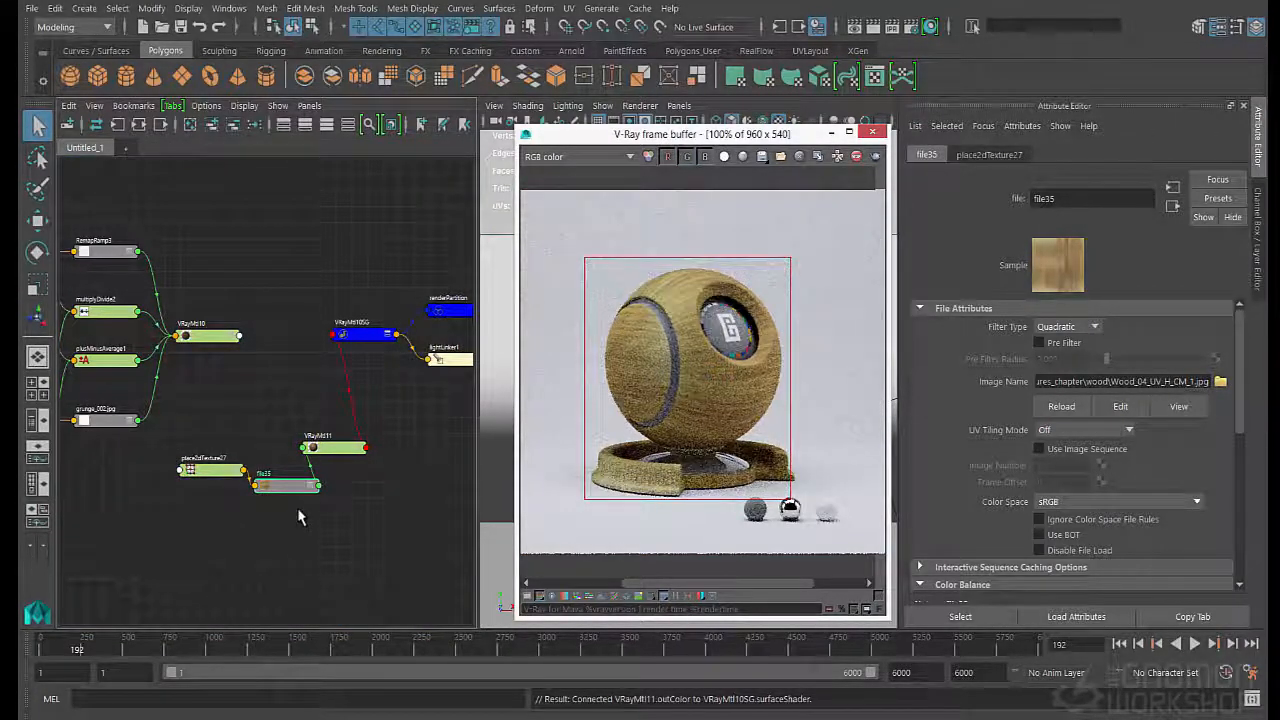
pyautogui.click(236, 481)
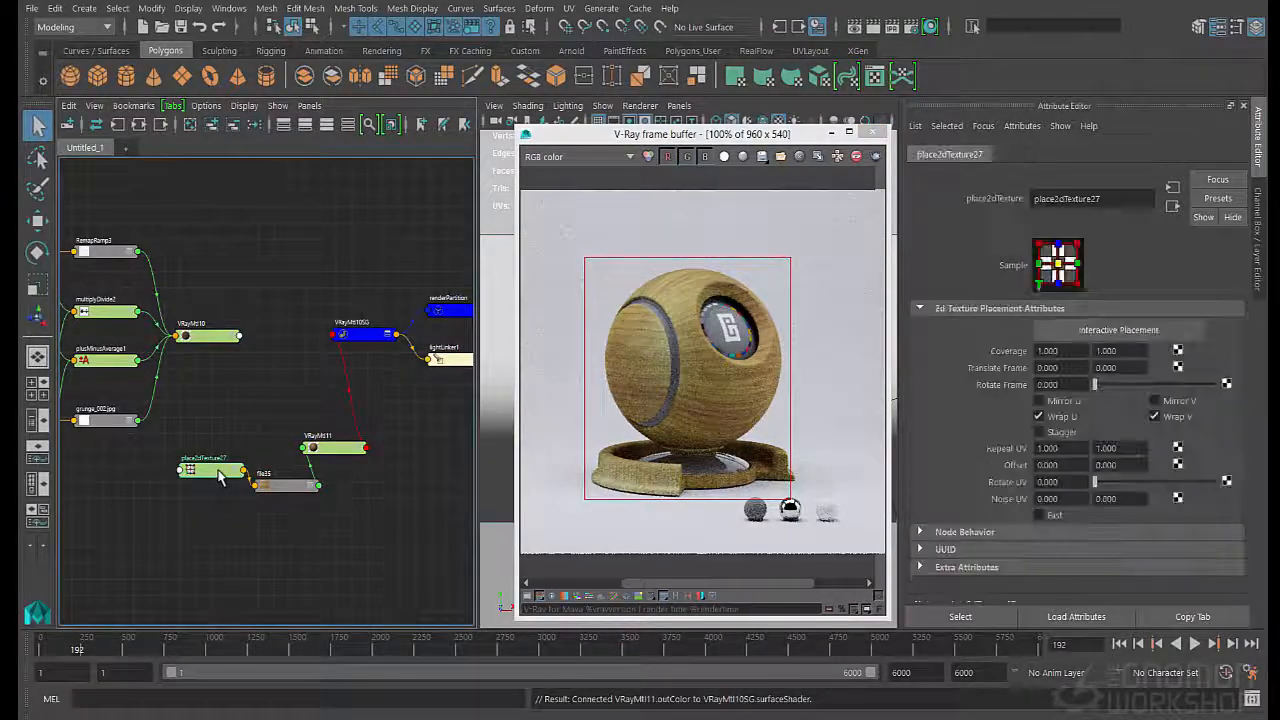
pyautogui.click(1052, 448)
pyautogui.write('3')
pyautogui.press('Tab')
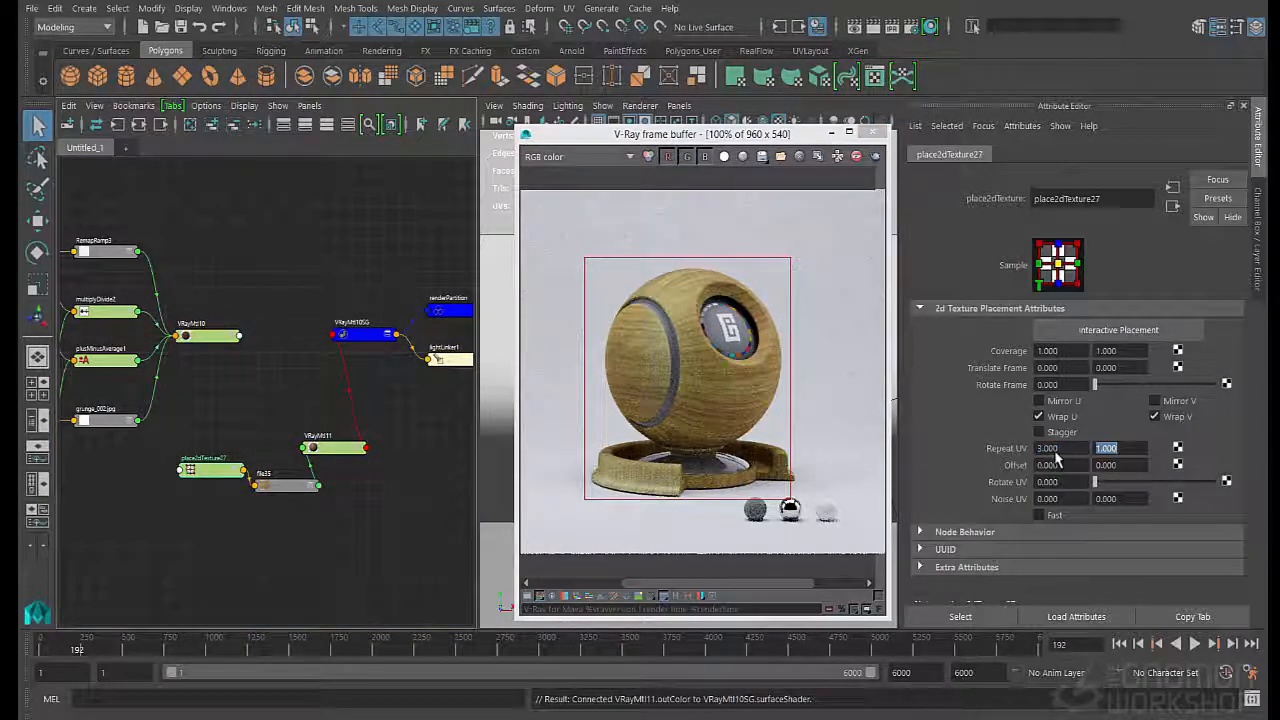
pyautogui.write('3')
pyautogui.press('Tab')
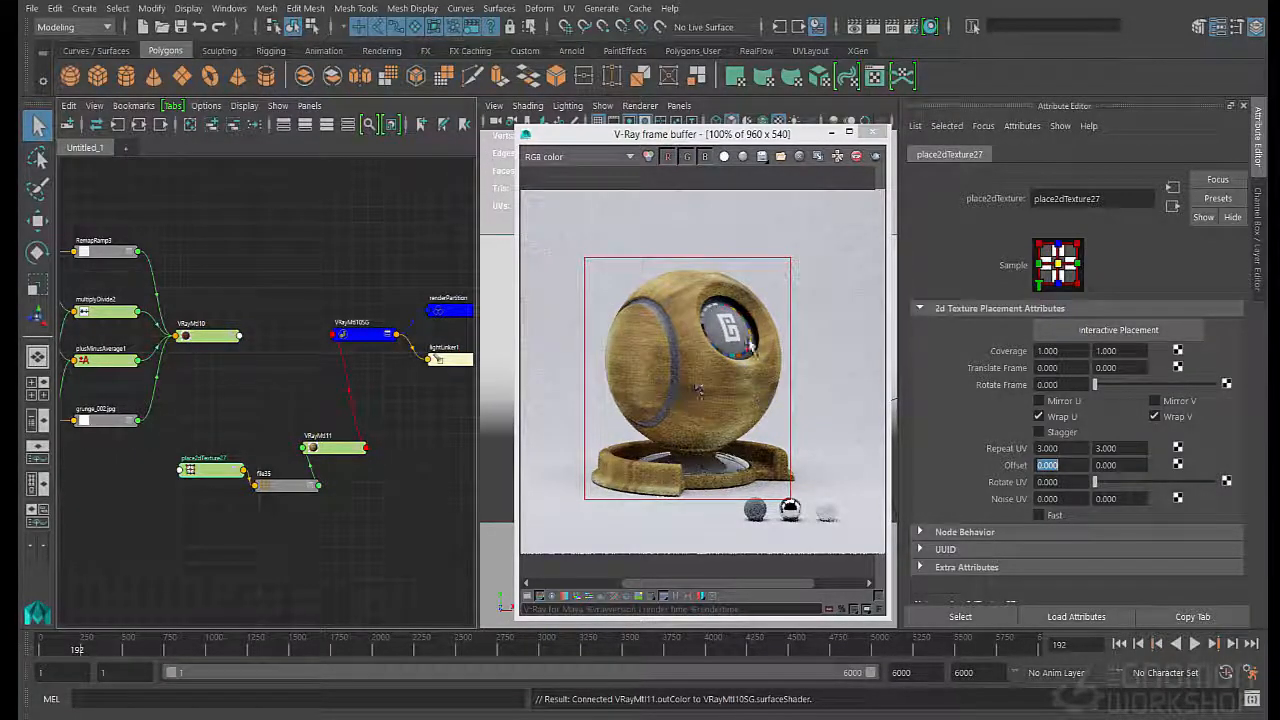
# - Set VRayMtl11's Reflection Color to white and its Reflection Glossiness to 0.665
pyautogui.click(335, 447)
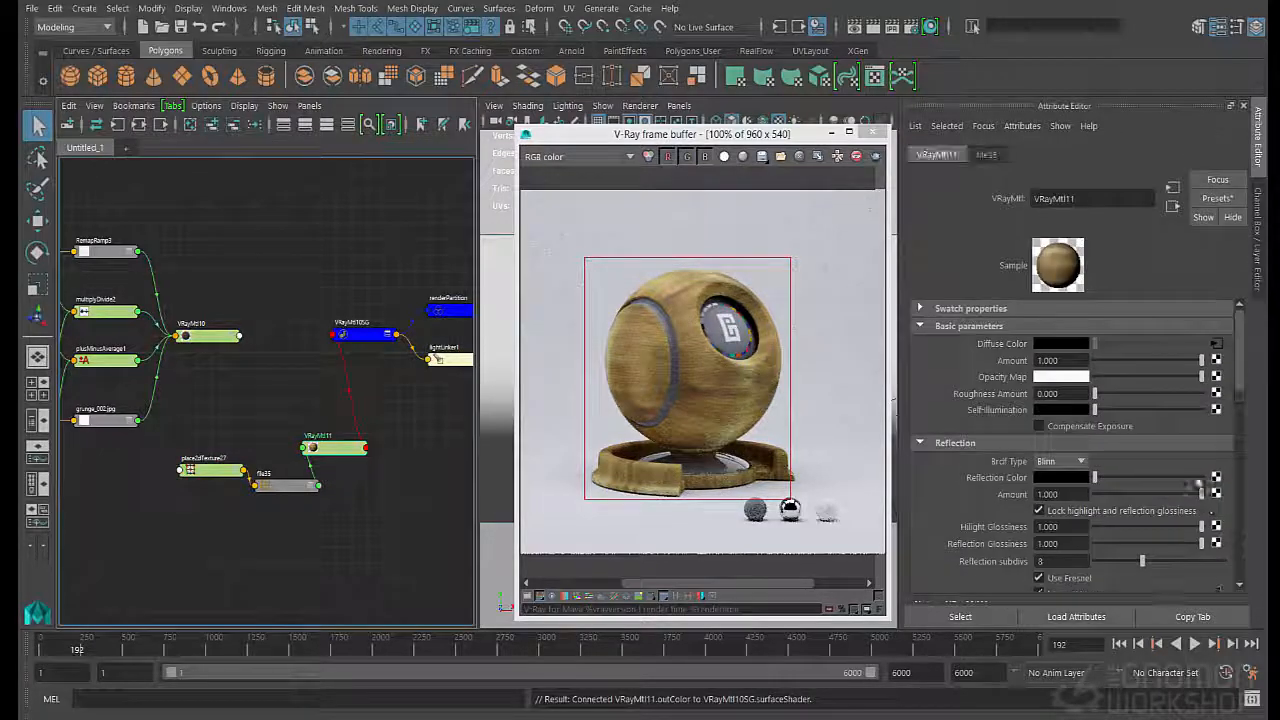
pyautogui.moveTo(1113, 484); pyautogui.dragTo(1200, 480)
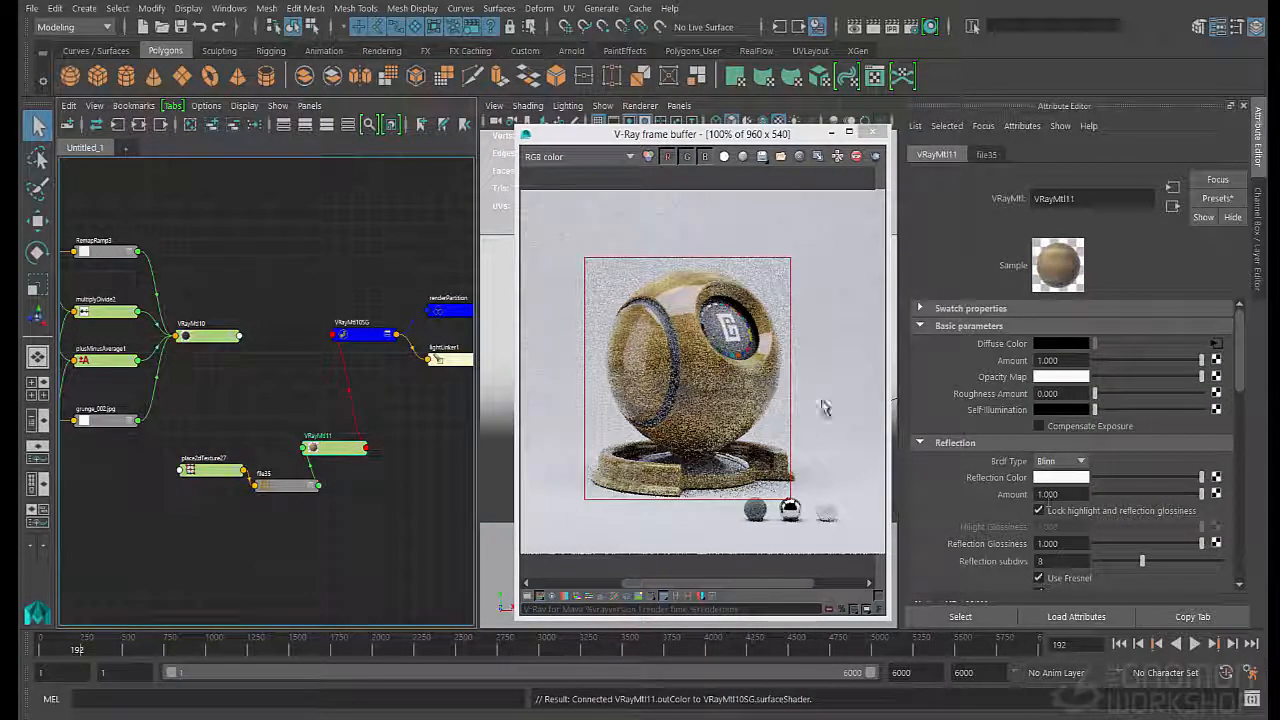
pyautogui.moveTo(1173, 545); pyautogui.dragTo(1166, 545)
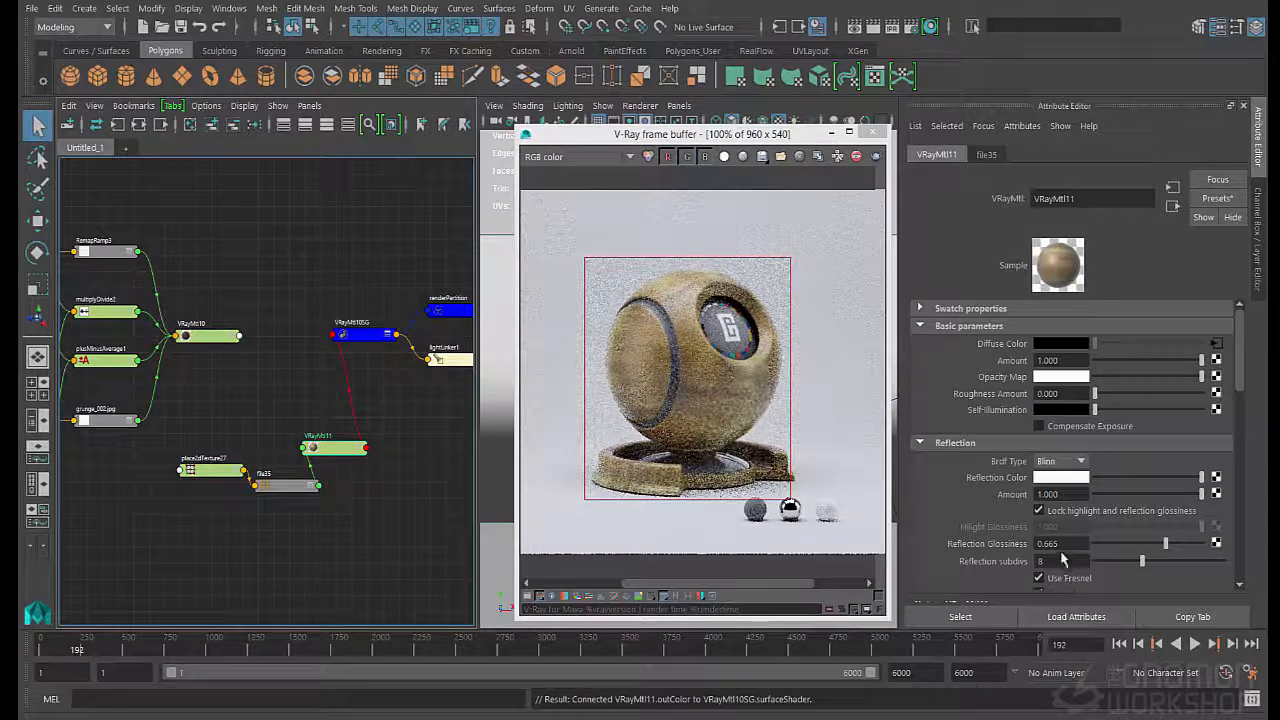
# - Set the Fresnel IOR of VRayMtl11 to 1.33
pyautogui.scroll(-3, 1066, 500)
pyautogui.click(1066, 476)
pyautogui.click(1066, 487)
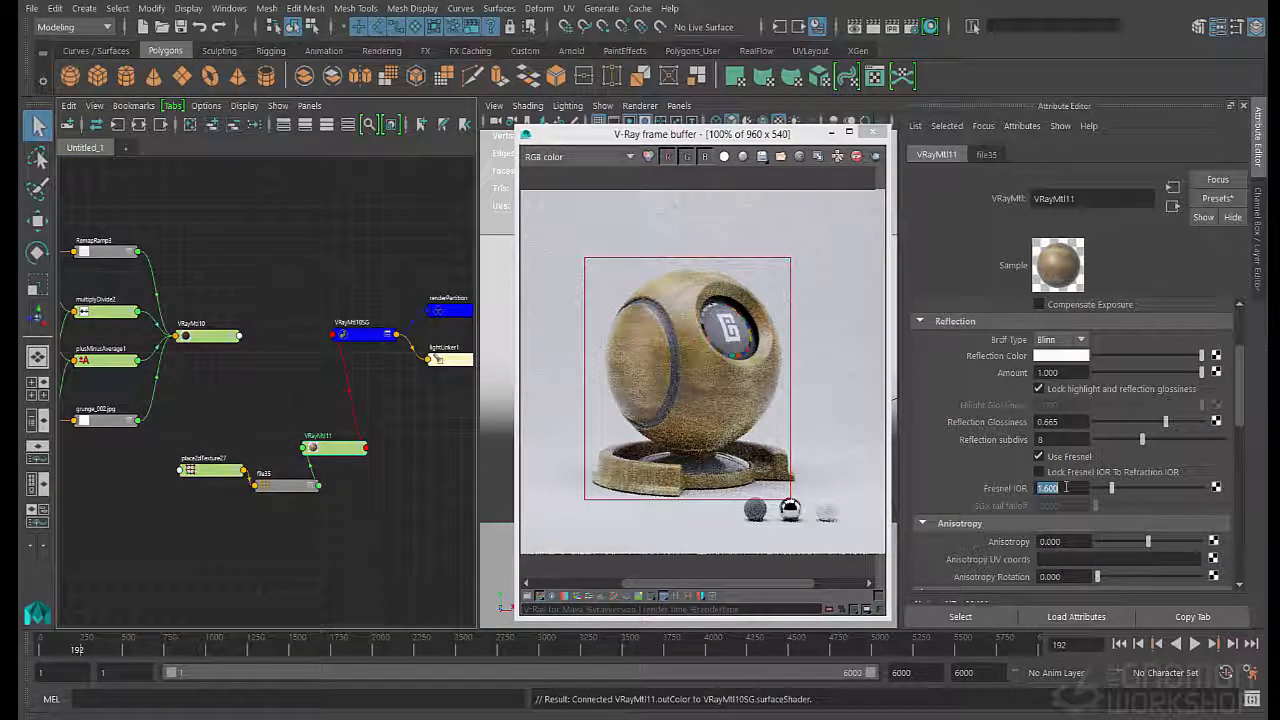
pyautogui.write('1.33')
pyautogui.press('Return')
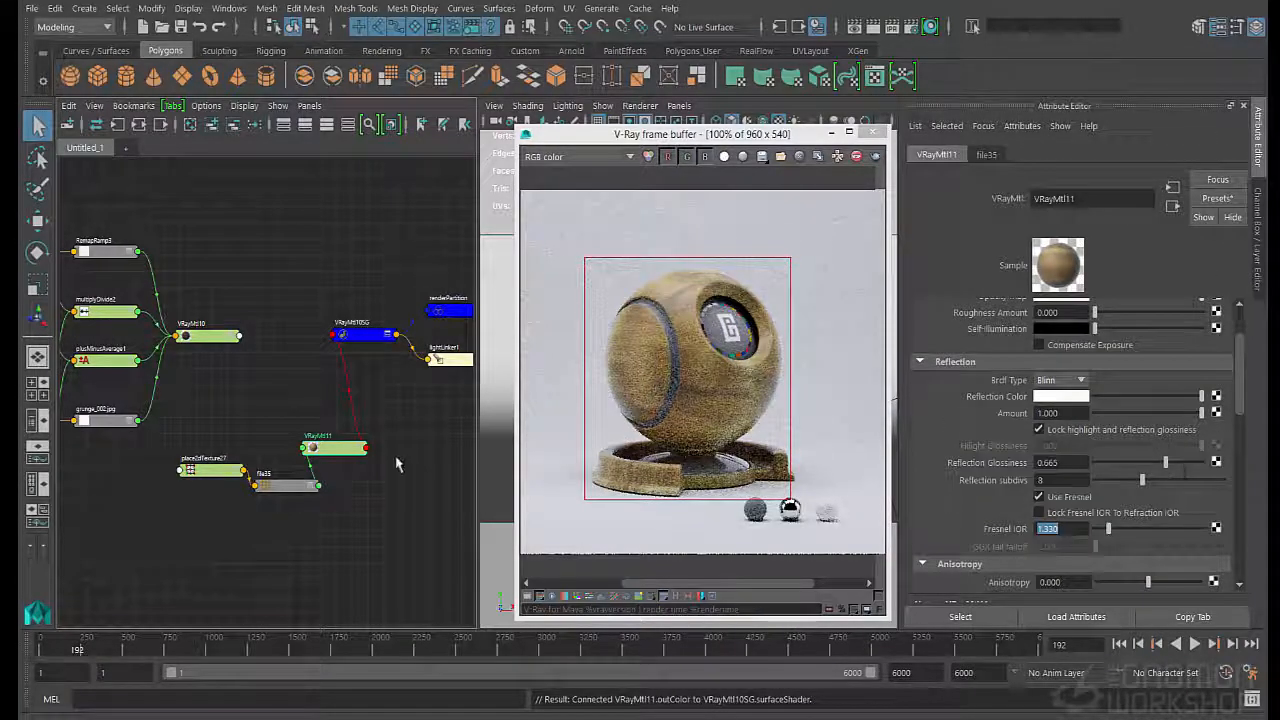
# - Create a second file texture node below file35 in the node graph
pyautogui.moveTo(390, 545); pyautogui.dragTo(283, 533)
pyautogui.write('file')
pyautogui.press('Down')
pyautogui.press('Down')
pyautogui.press('Down')
pyautogui.press('Down')
pyautogui.press('Down')
pyautogui.press('Down')
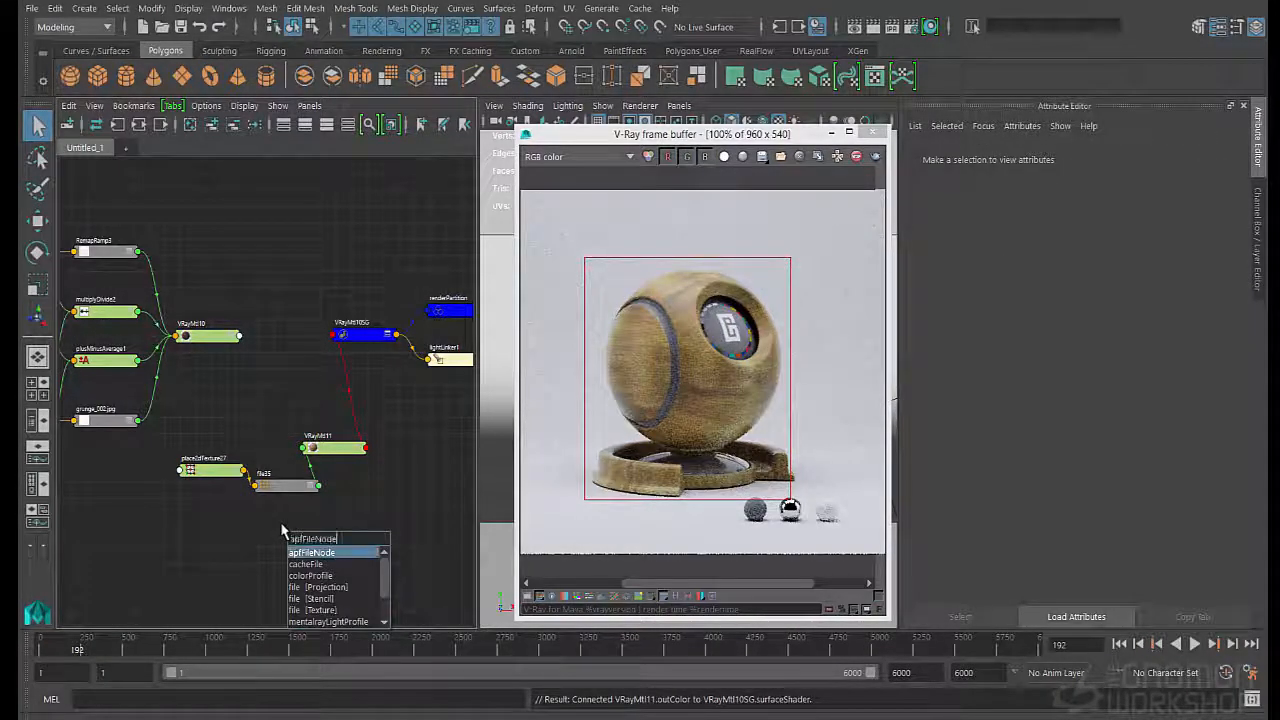
pyautogui.press('Return')
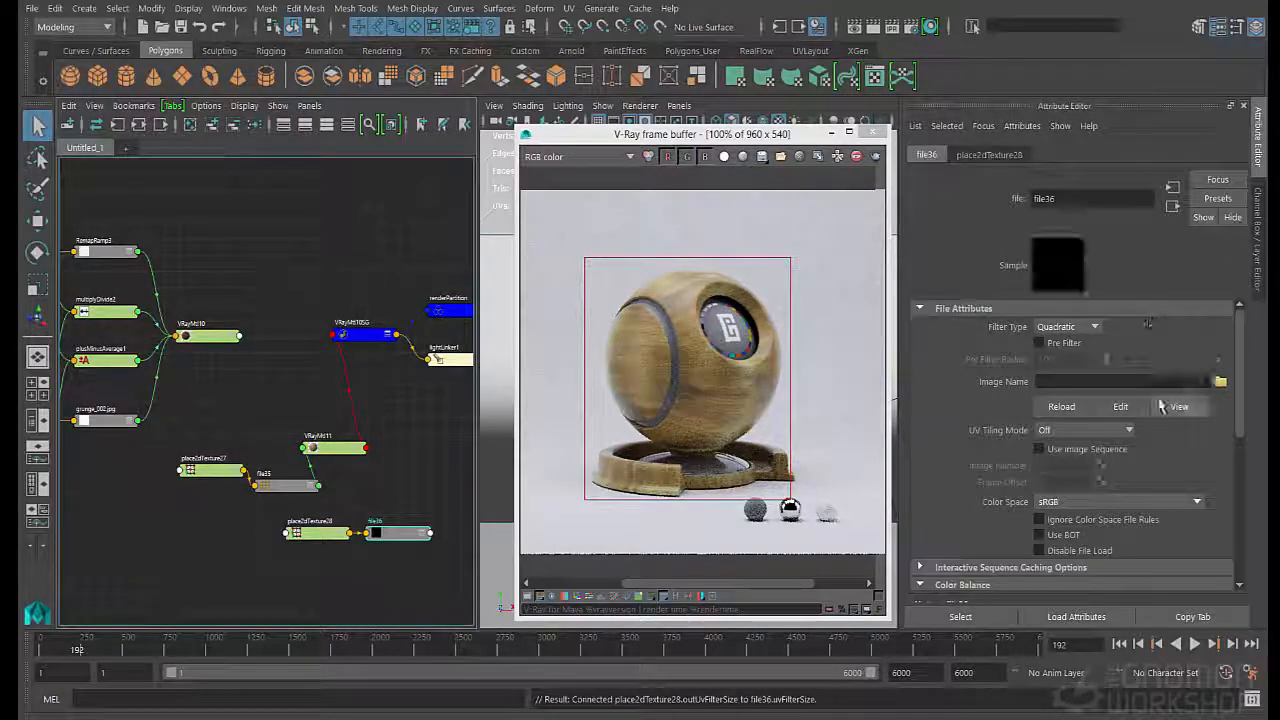
# - Preview the images in the grunge textures folder and load grunge_001.jpg into the new file node
pyautogui.click(1220, 382)
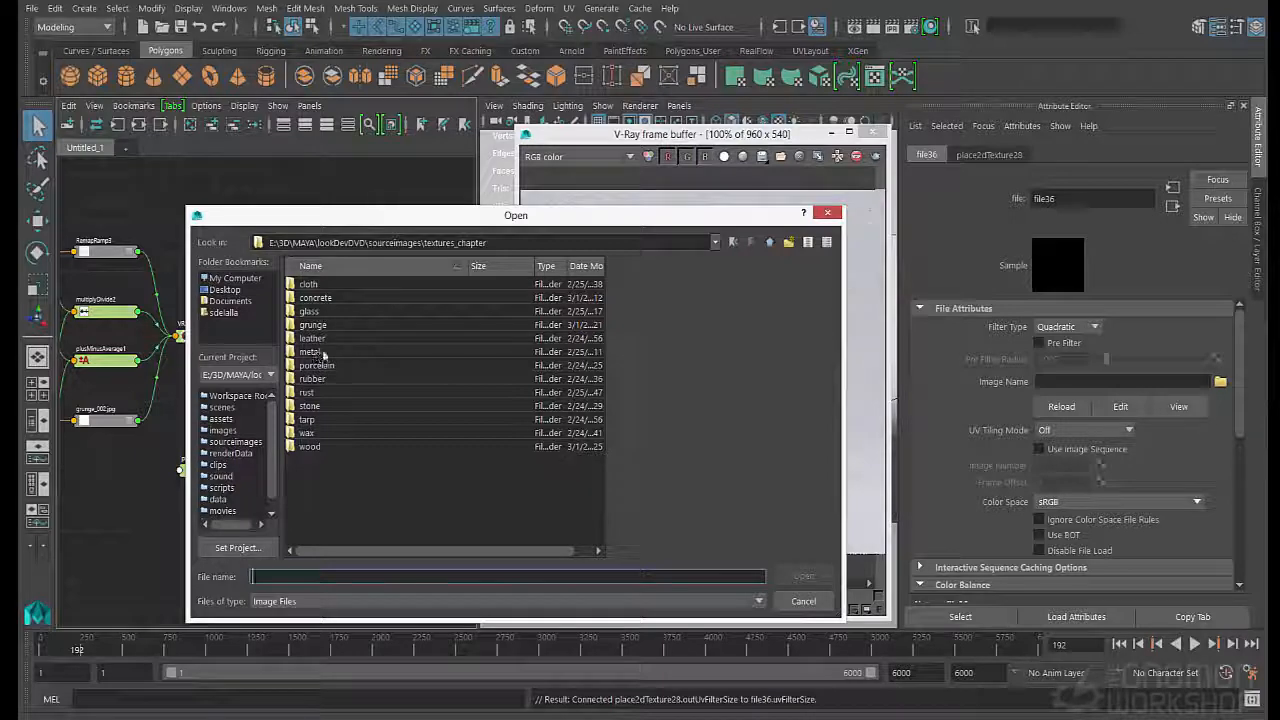
pyautogui.doubleClick(312, 324)
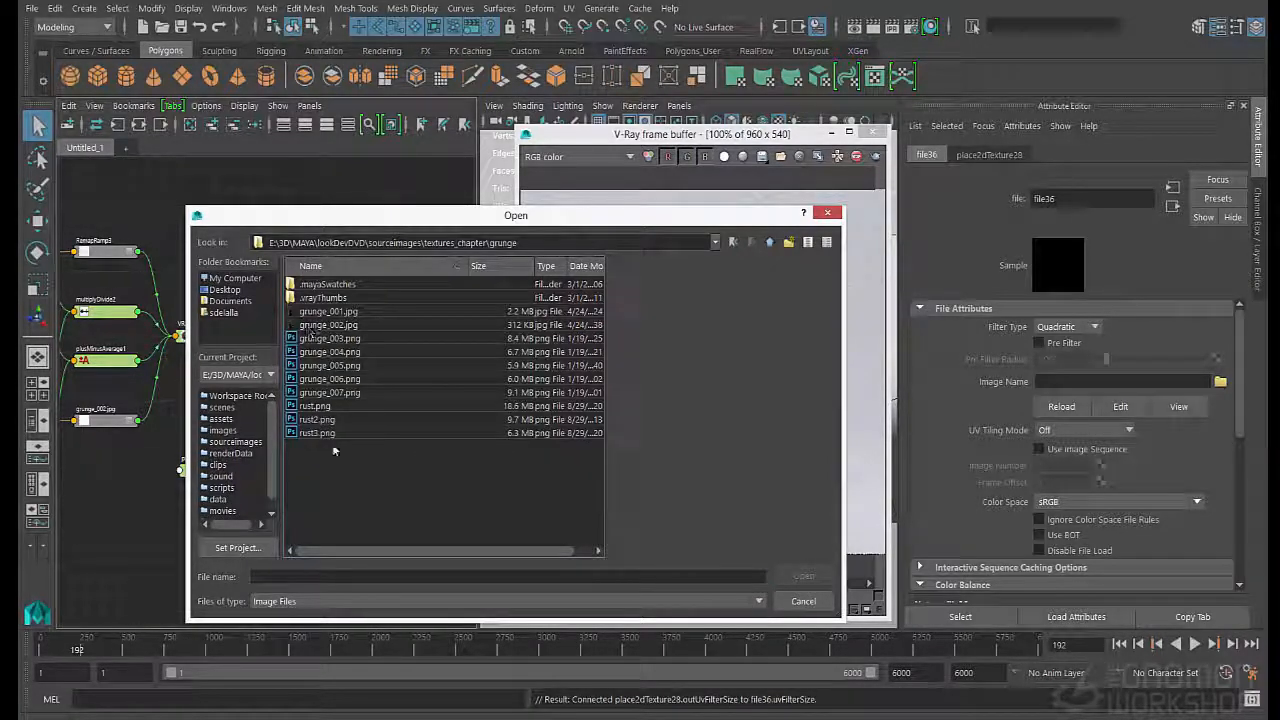
pyautogui.click(326, 393)
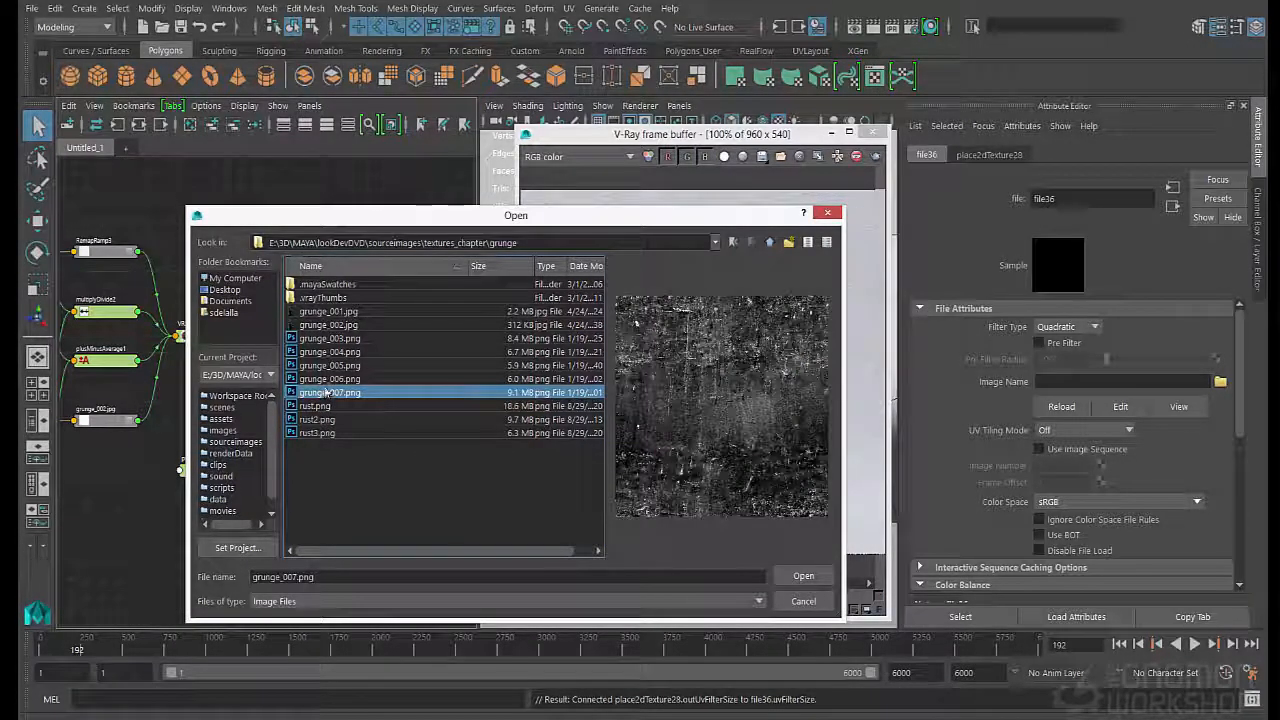
pyautogui.click(327, 380)
pyautogui.click(325, 366)
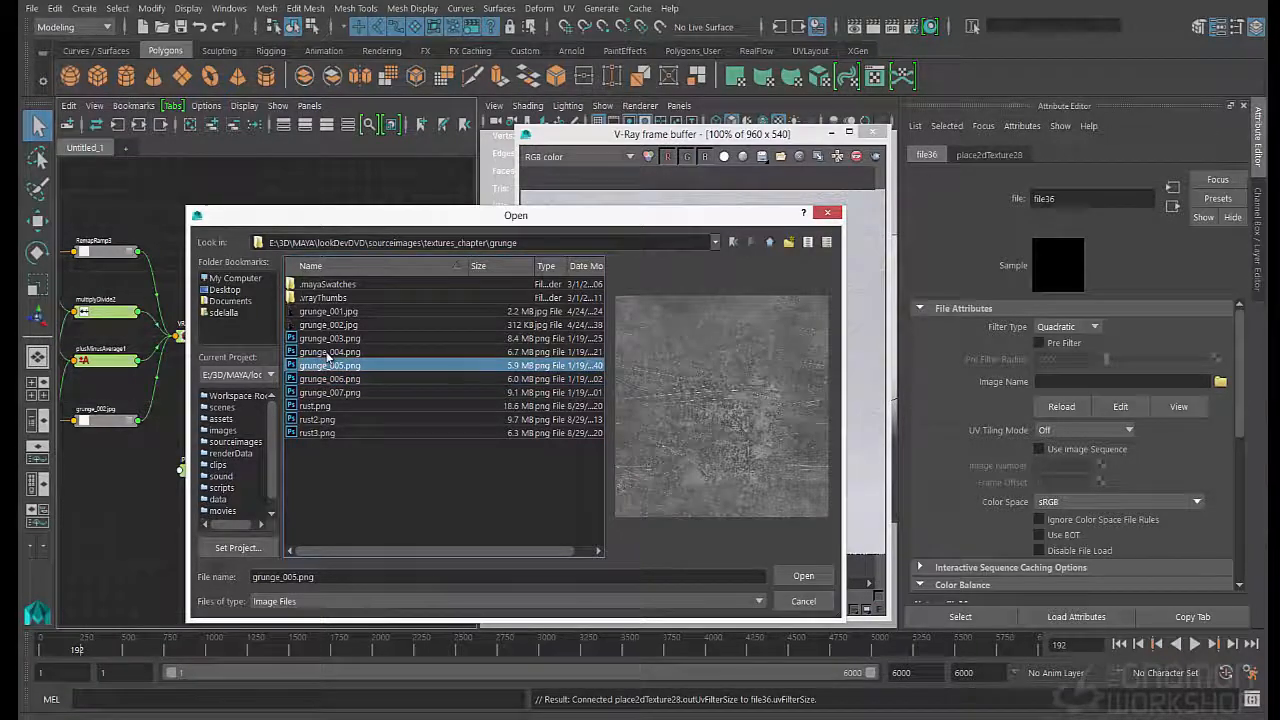
pyautogui.click(328, 353)
pyautogui.click(335, 340)
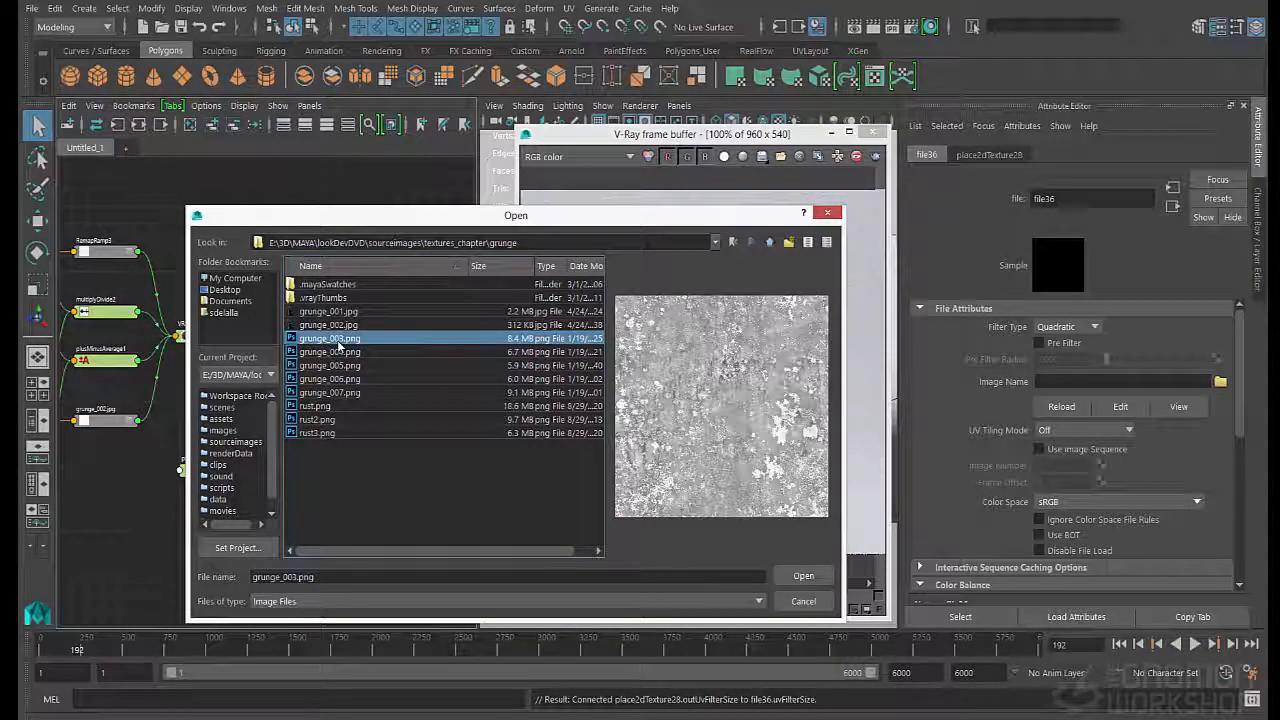
pyautogui.click(338, 327)
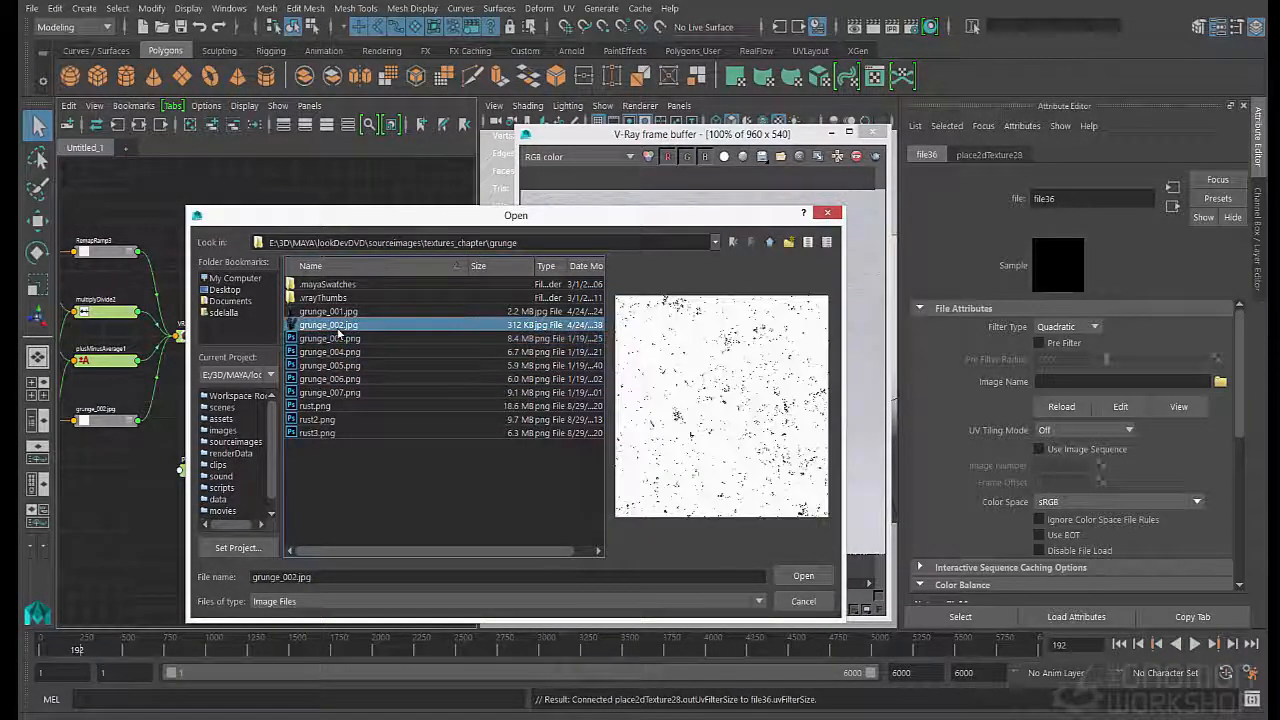
pyautogui.click(338, 312)
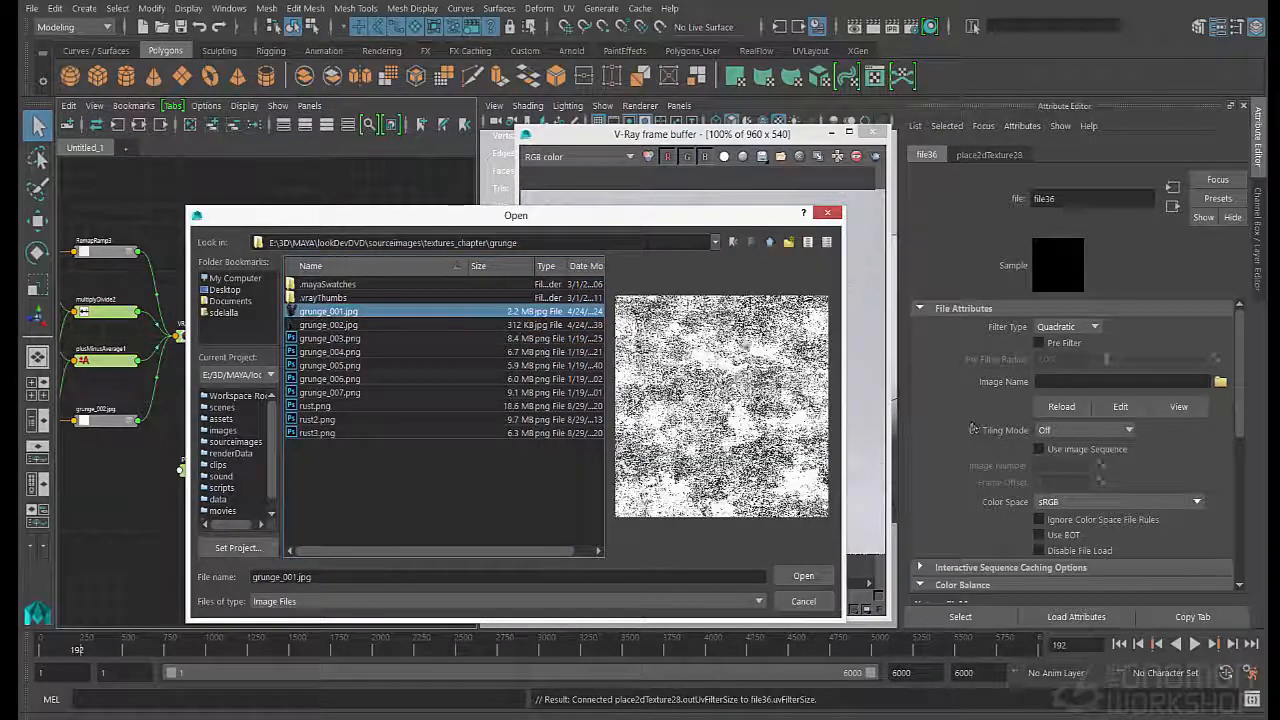
pyautogui.press('Return')
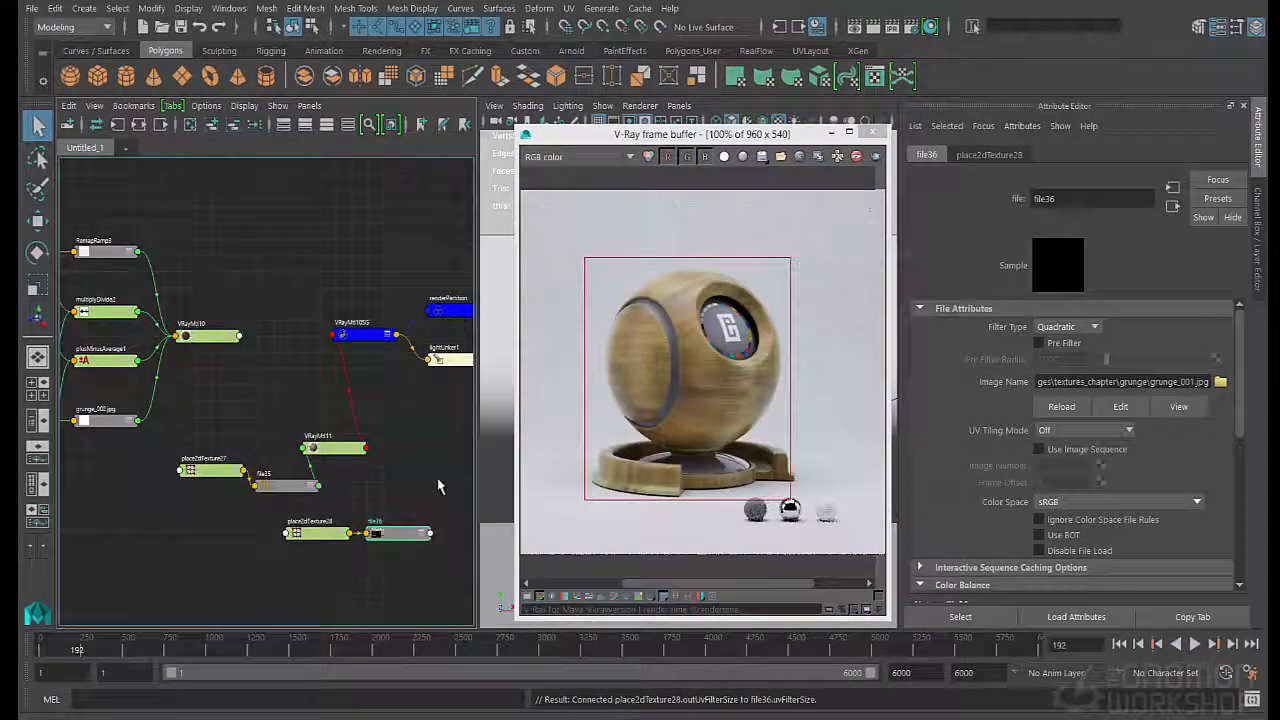
# - Rearrange the place2dTexture28 and VRayMtl11 nodes and connect file36 to the material's Reflection Color
pyautogui.moveTo(345, 533); pyautogui.dragTo(280, 541)
pyautogui.click(398, 533)
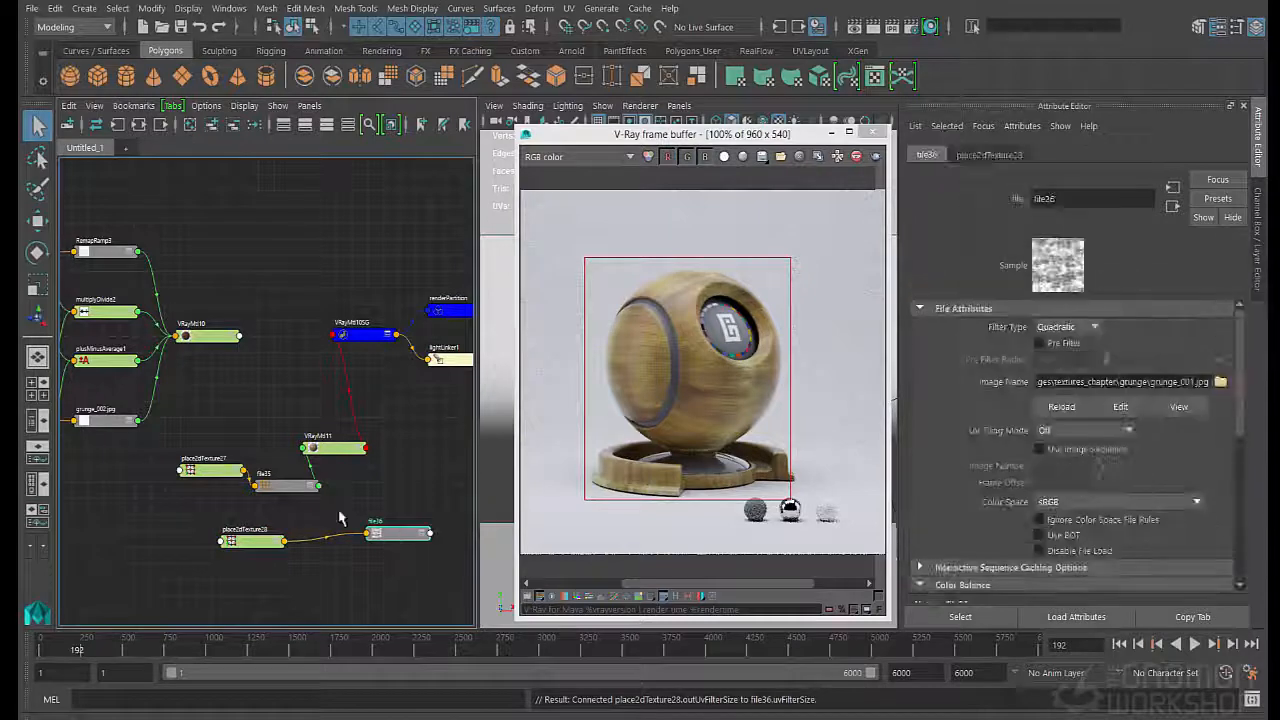
pyautogui.moveTo(335, 447); pyautogui.dragTo(369, 469)
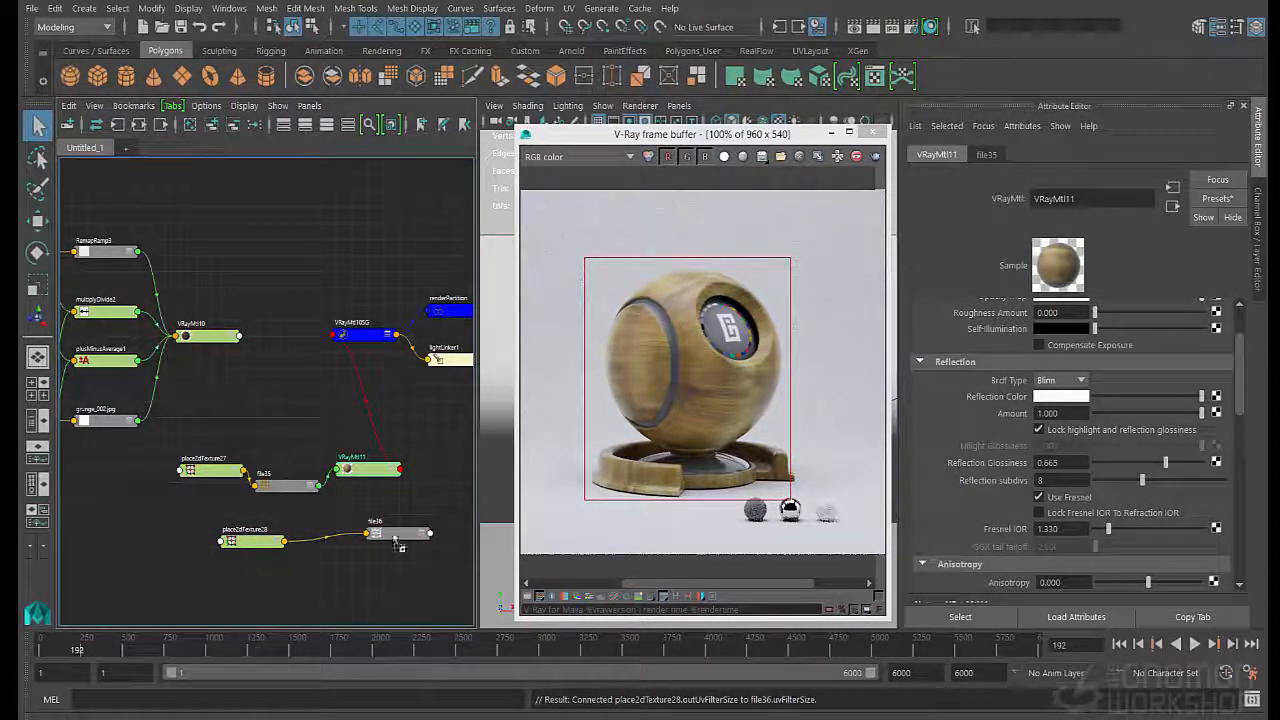
pyautogui.moveTo(395, 538); pyautogui.dragTo(1060, 396, button='middle')
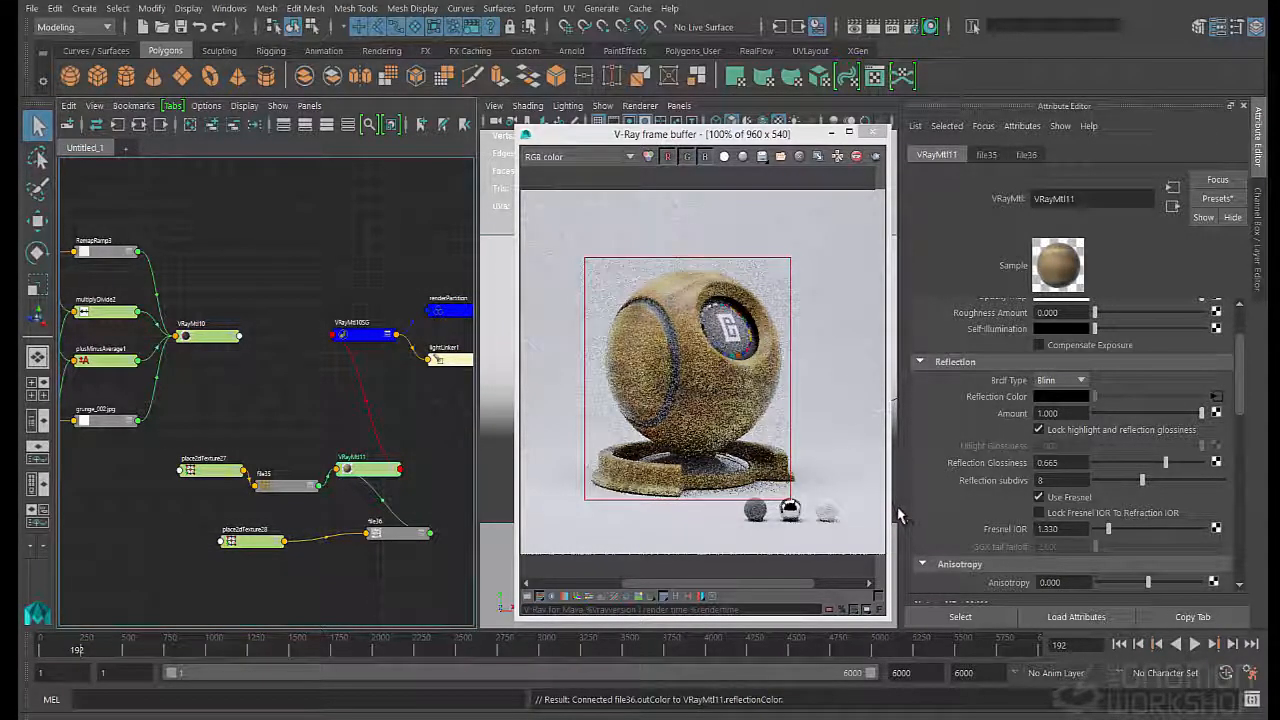
# - Rotate the frame of place2dTexture28 by 90 degrees and set its Repeat UV to 2 by 2
pyautogui.click(242, 540)
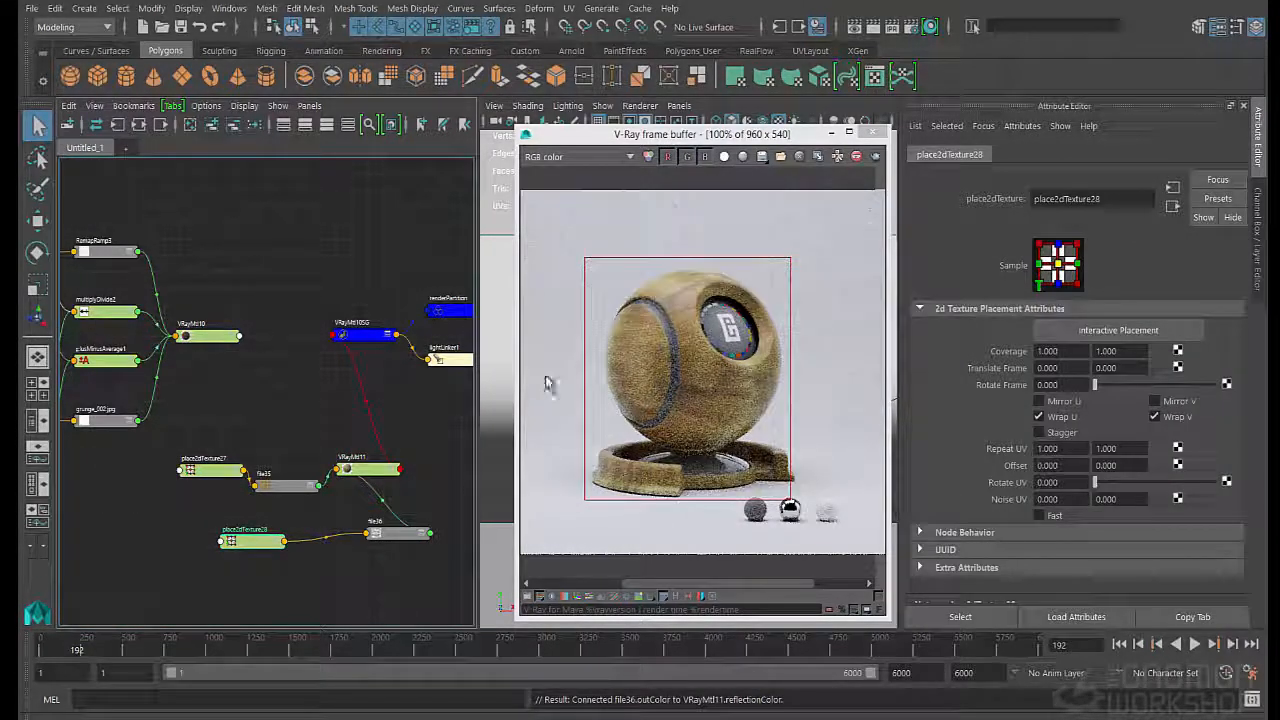
pyautogui.click(1050, 384)
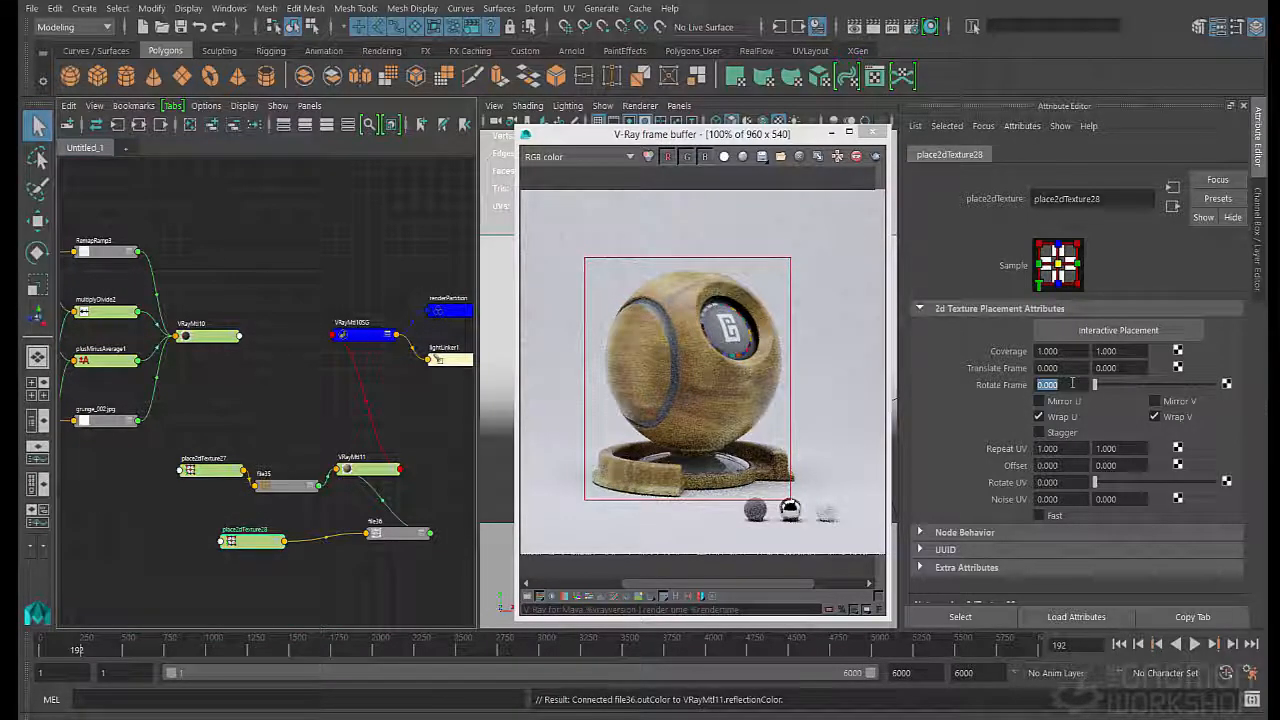
pyautogui.press('Return')
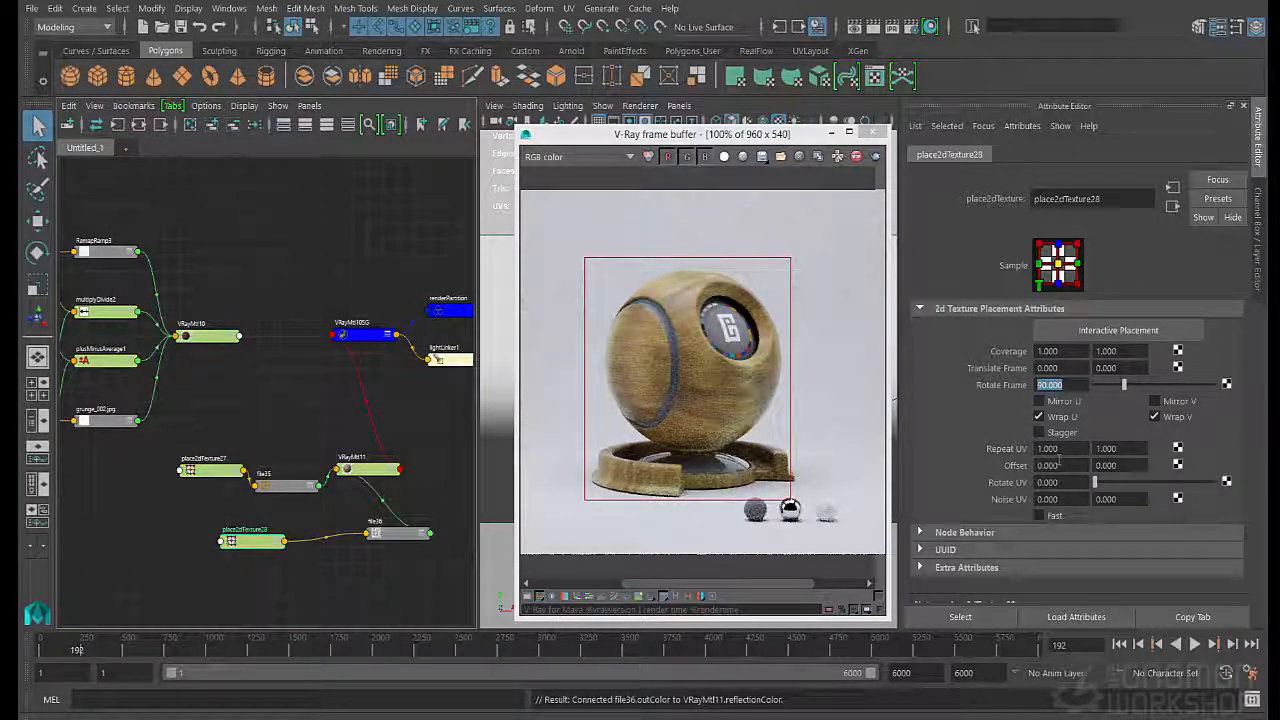
pyautogui.write('2')
pyautogui.press('Tab')
pyautogui.write('2')
pyautogui.press('Tab')
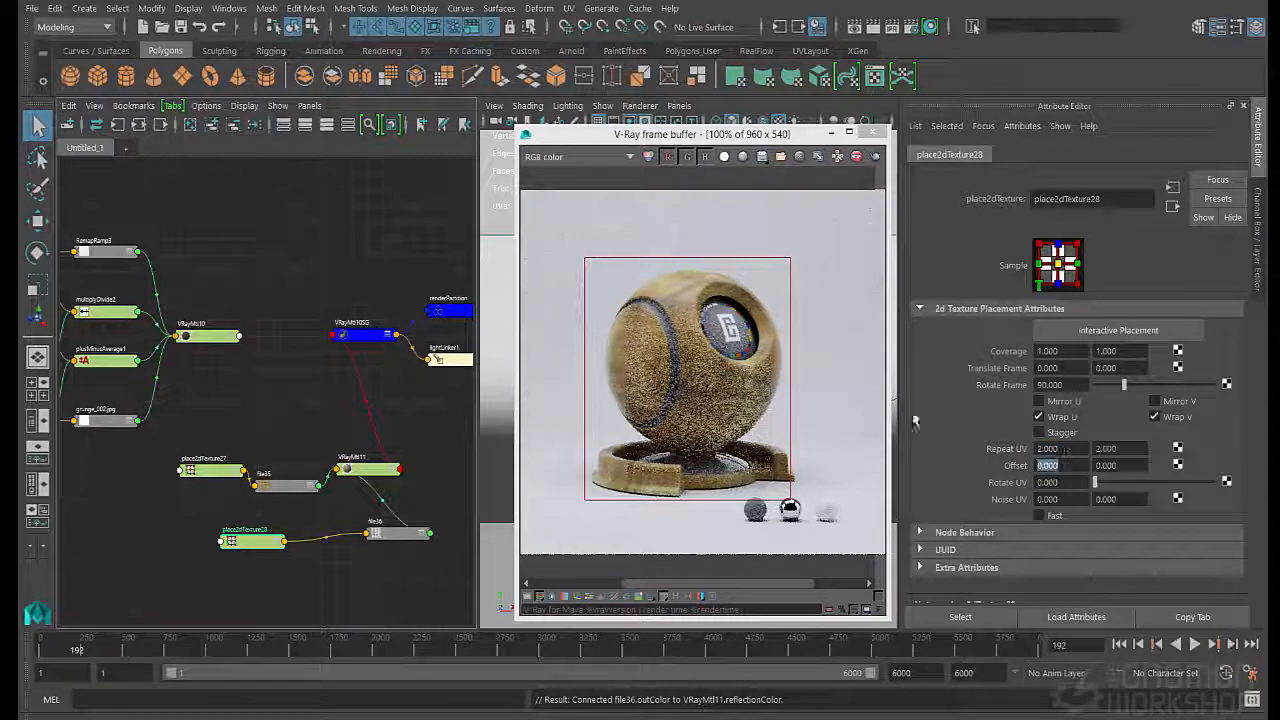
# - Show the reflect channel in the V-Ray frame buffer and inspect the shader ball's reflections alongside the file36 settings
pyautogui.click(588, 158)
pyautogui.click(575, 215)
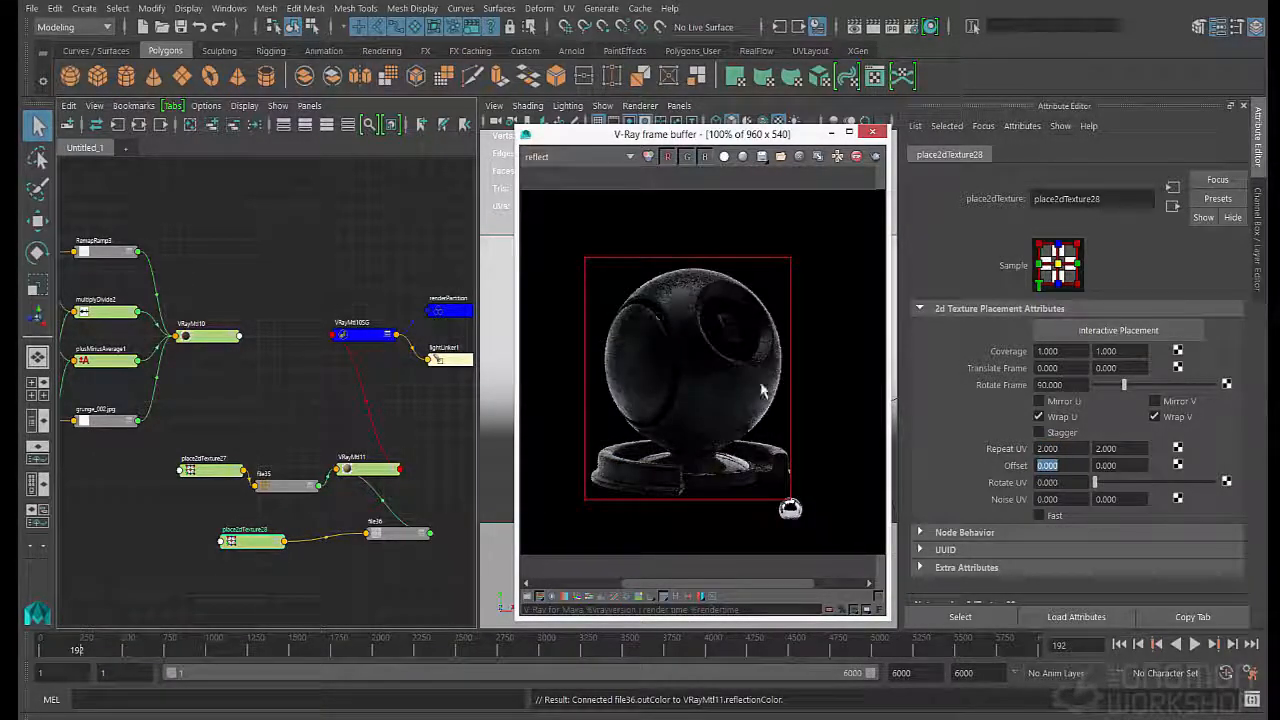
pyautogui.click(395, 533)
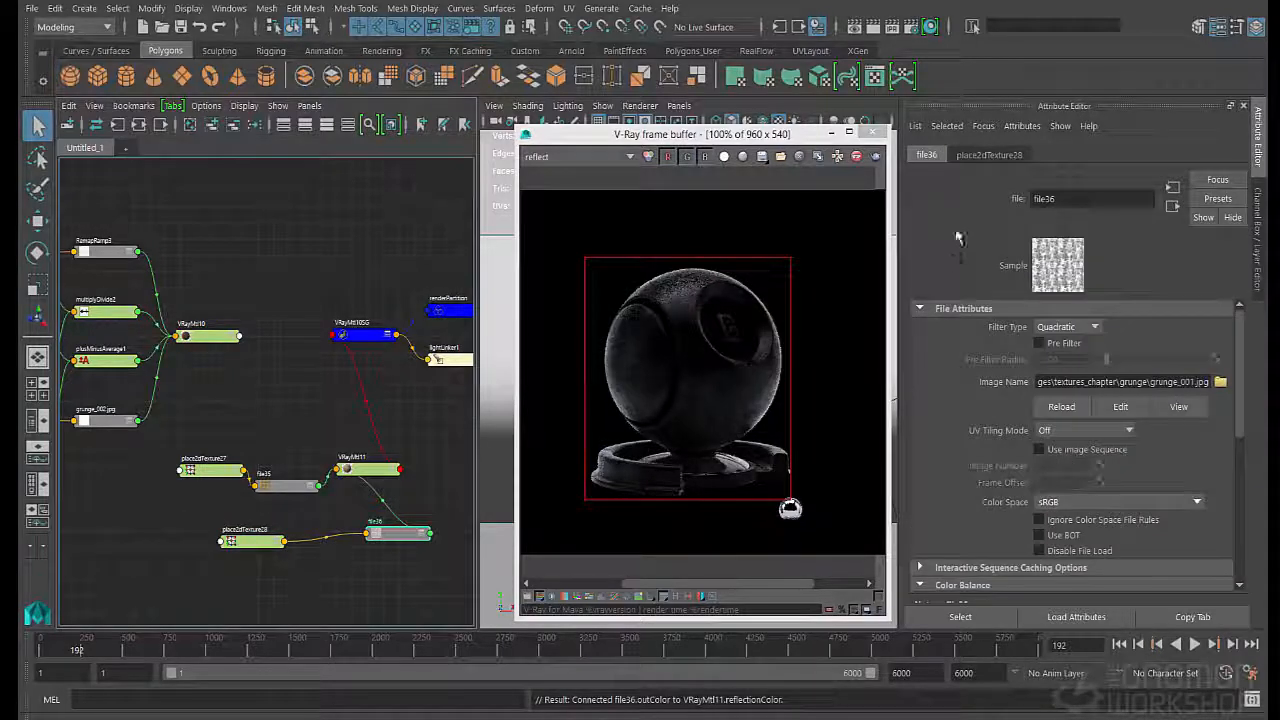
pyautogui.click(1017, 127)
pyautogui.click(985, 202)
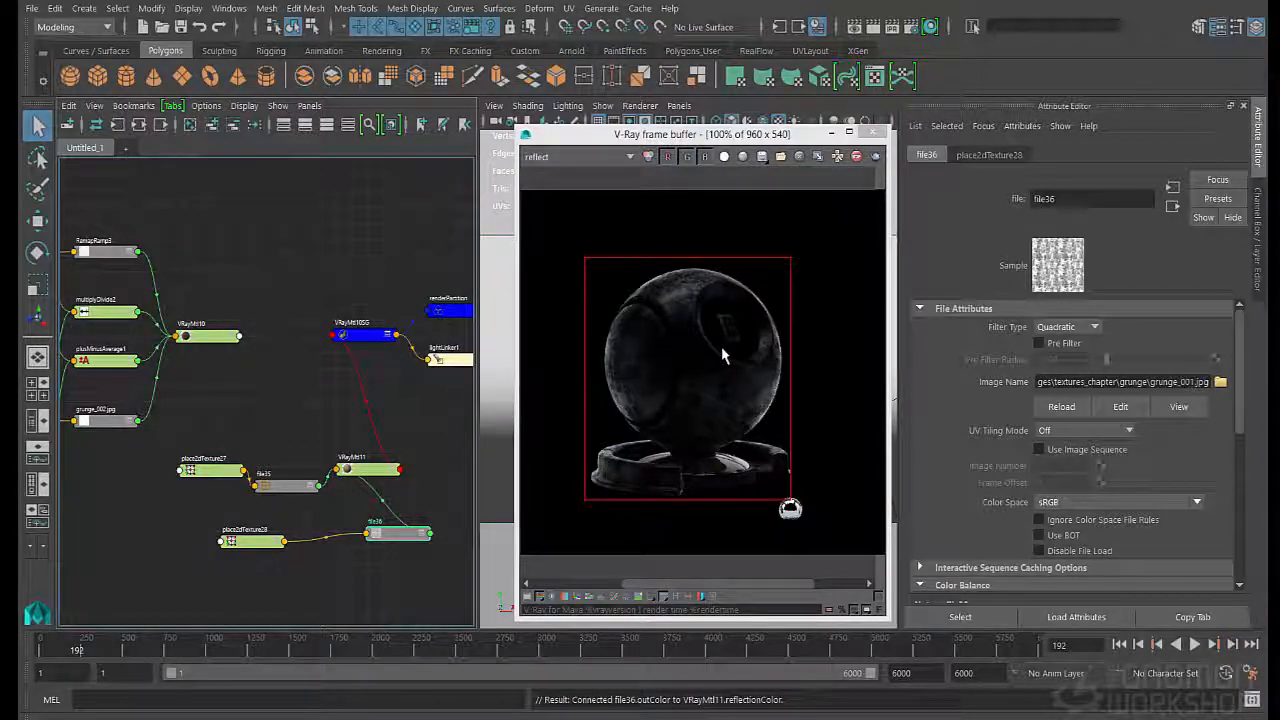
# - Rearrange the place2dTexture27 and file35 nodes to leave more space in front of VRayMtl11
pyautogui.moveTo(226, 471); pyautogui.dragTo(201, 491)
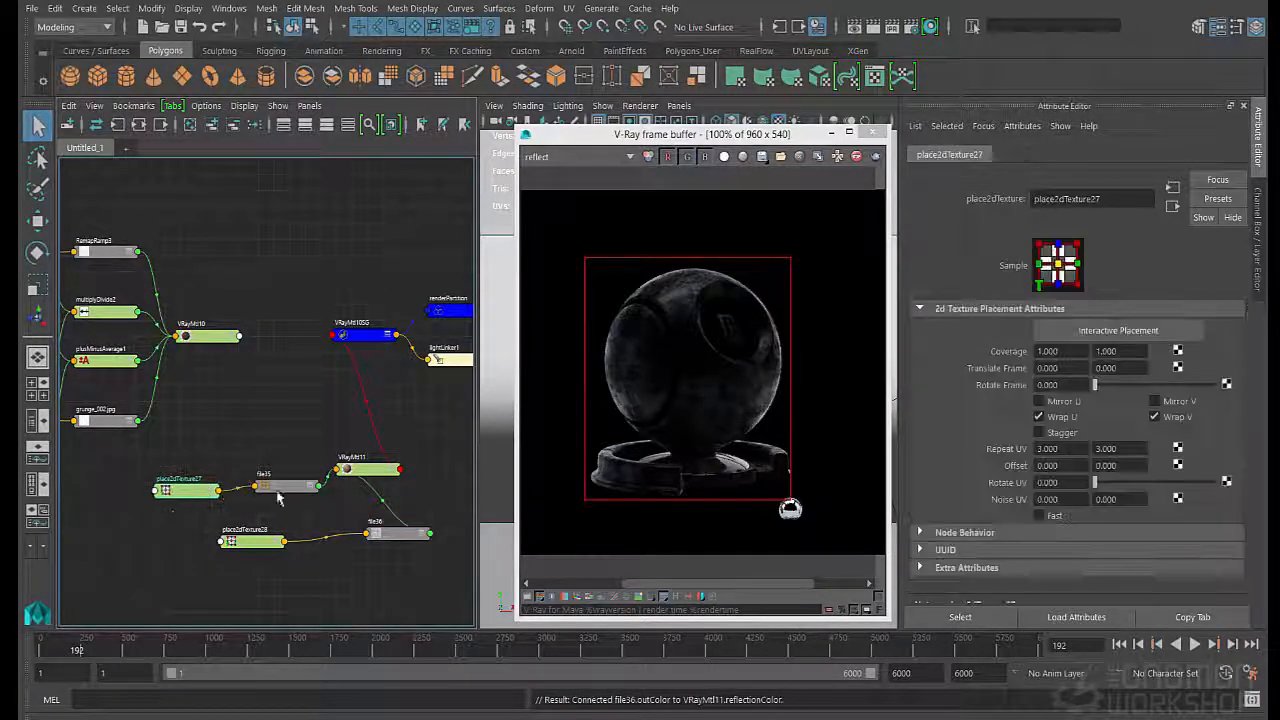
pyautogui.moveTo(296, 488); pyautogui.dragTo(296, 468)
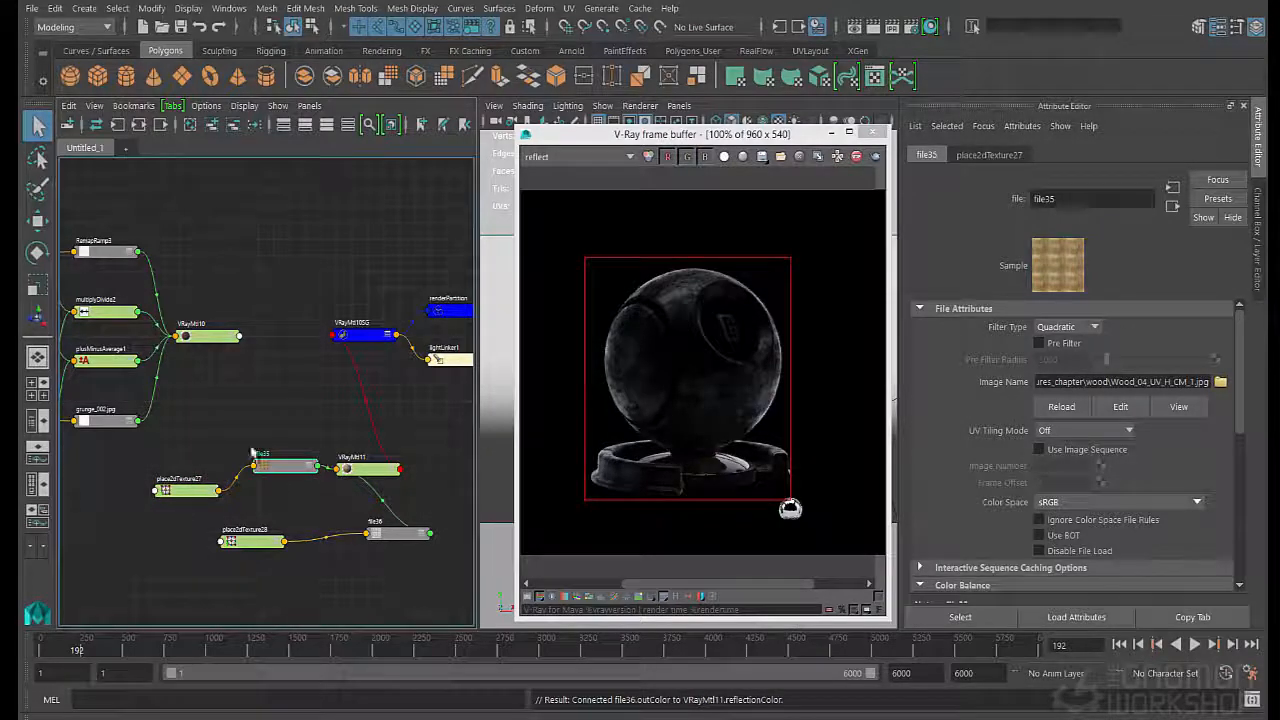
pyautogui.moveTo(174, 491); pyautogui.dragTo(135, 489)
pyautogui.moveTo(283, 470); pyautogui.dragTo(268, 472)
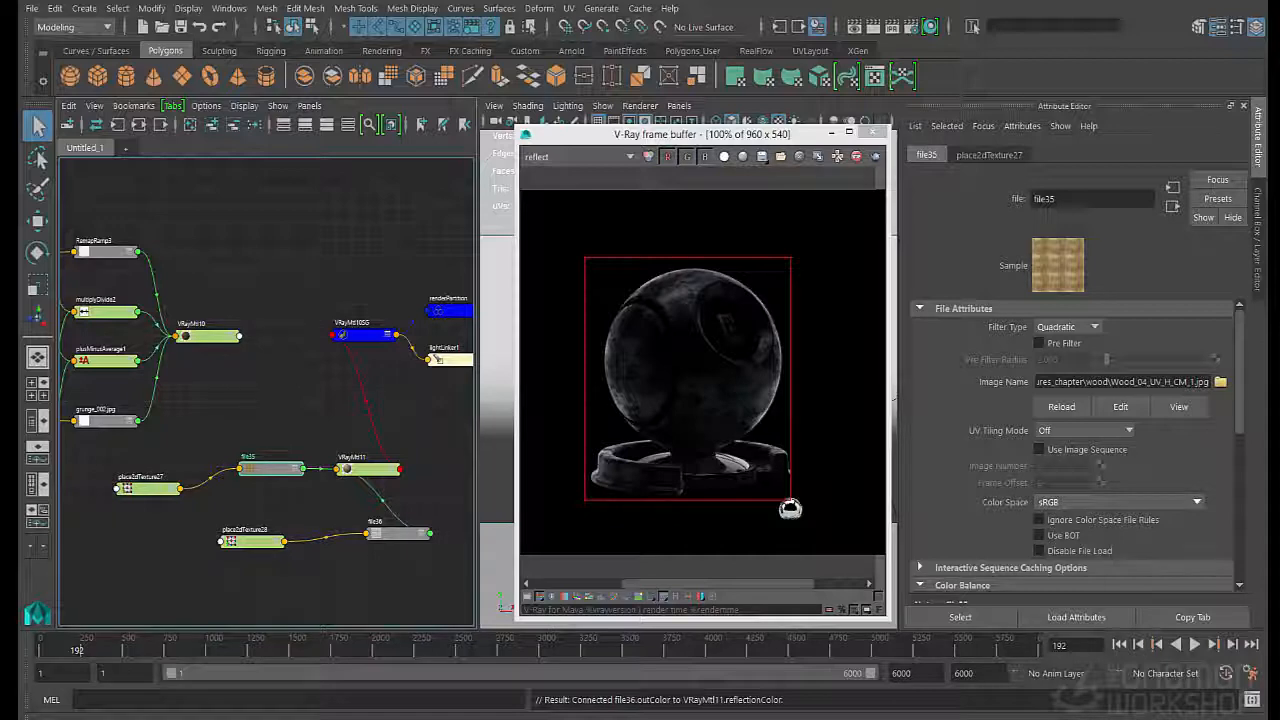
# - Switch to Photoshop, bring up the Wood_04_UV_H_CM_1.jpg document and duplicate its Background layer
pyautogui.hotkey('alt', 'Tab')
pyautogui.click(486, 115)
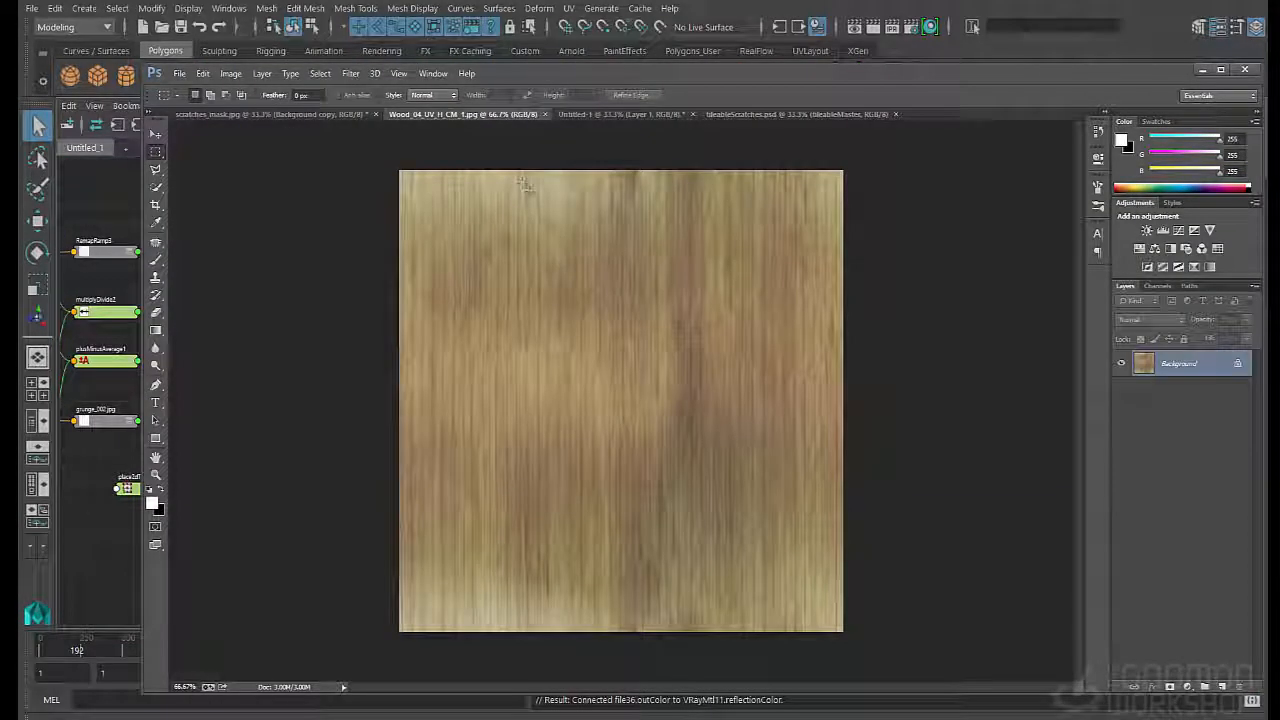
pyautogui.moveTo(1179, 368); pyautogui.dragTo(1222, 688)
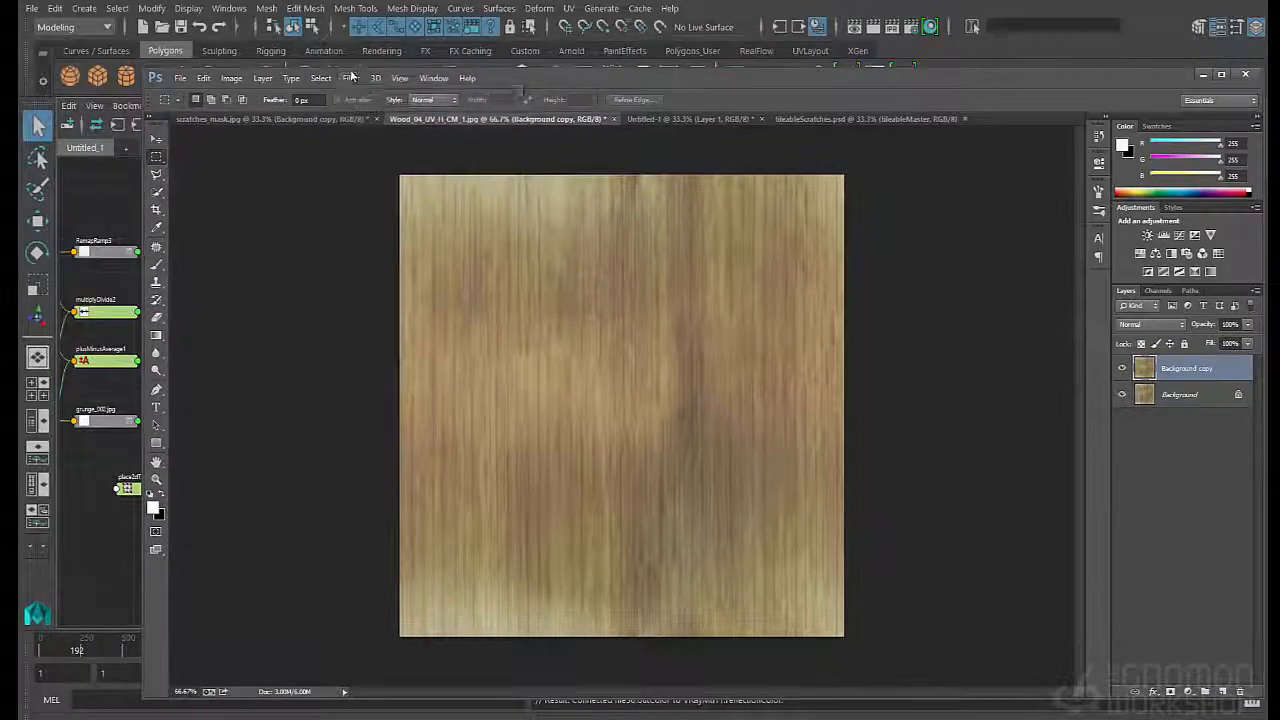
# - Desaturate the Background copy layer completely using Hue/Saturation with a saturation of -100
pyautogui.click(351, 77)
pyautogui.moveTo(404, 333)
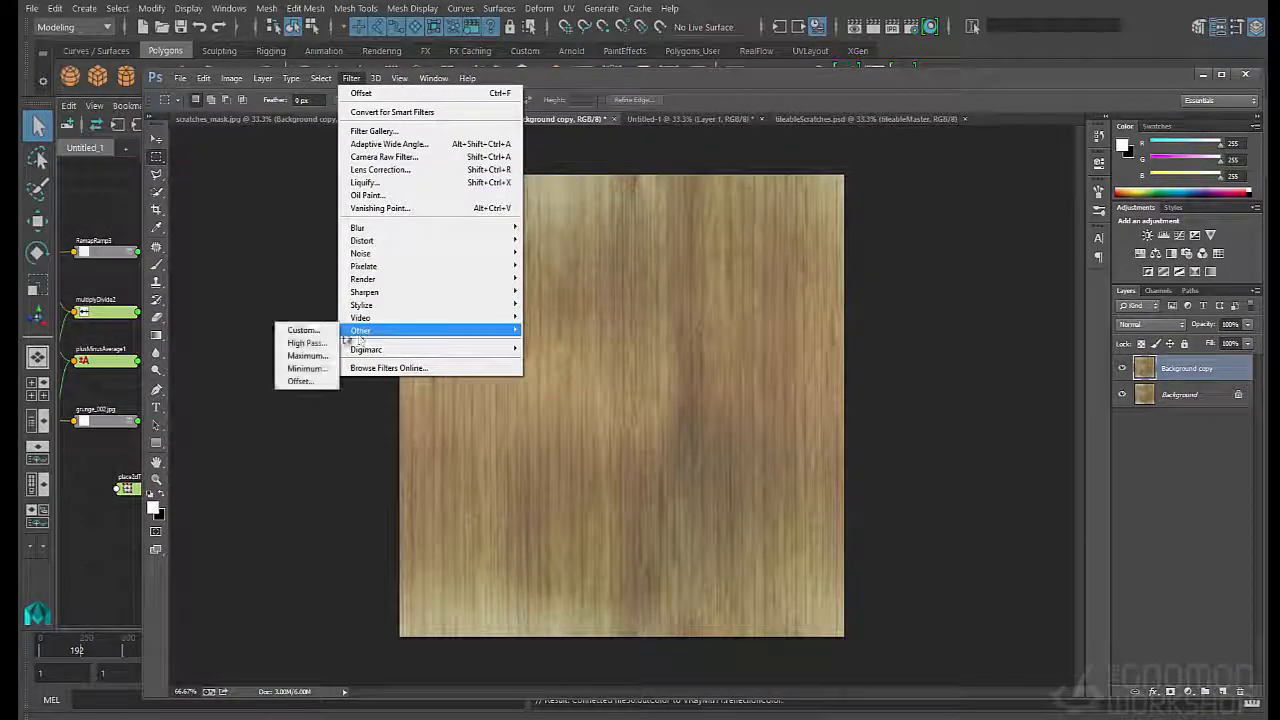
pyautogui.click(288, 241)
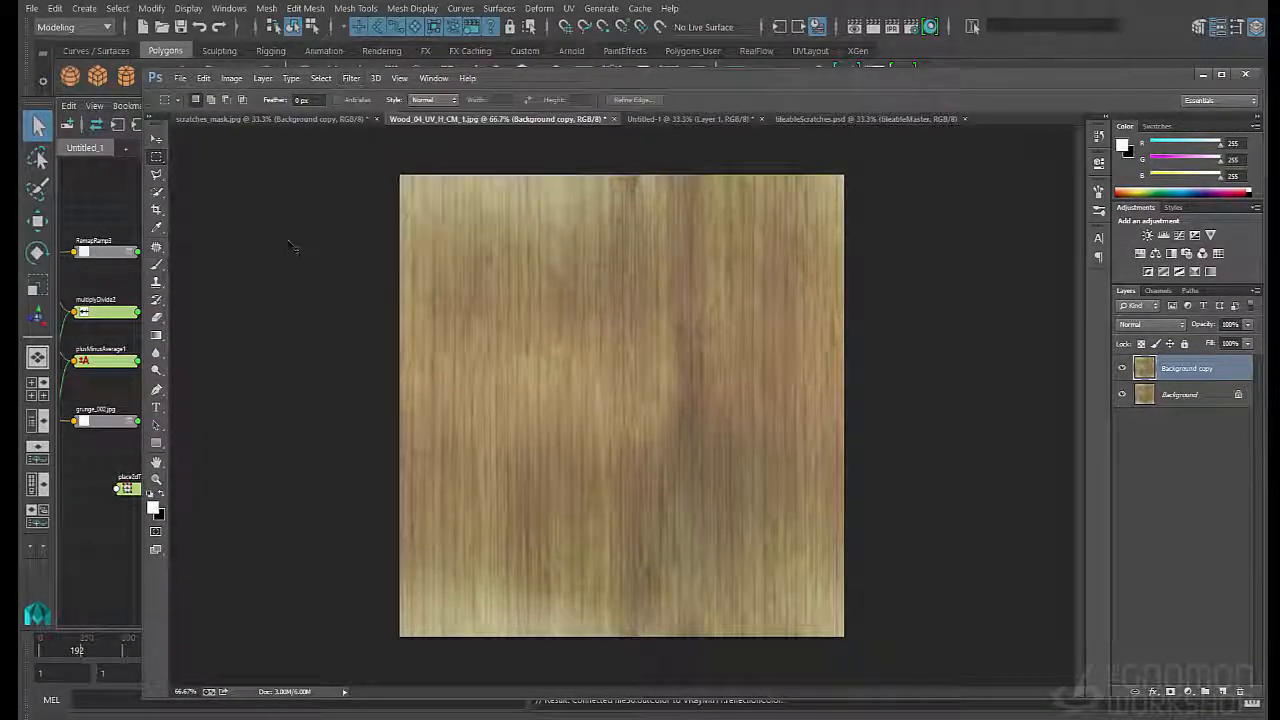
pyautogui.hotkey('ctrl', 'u')
pyautogui.moveTo(774, 354); pyautogui.dragTo(706, 357)
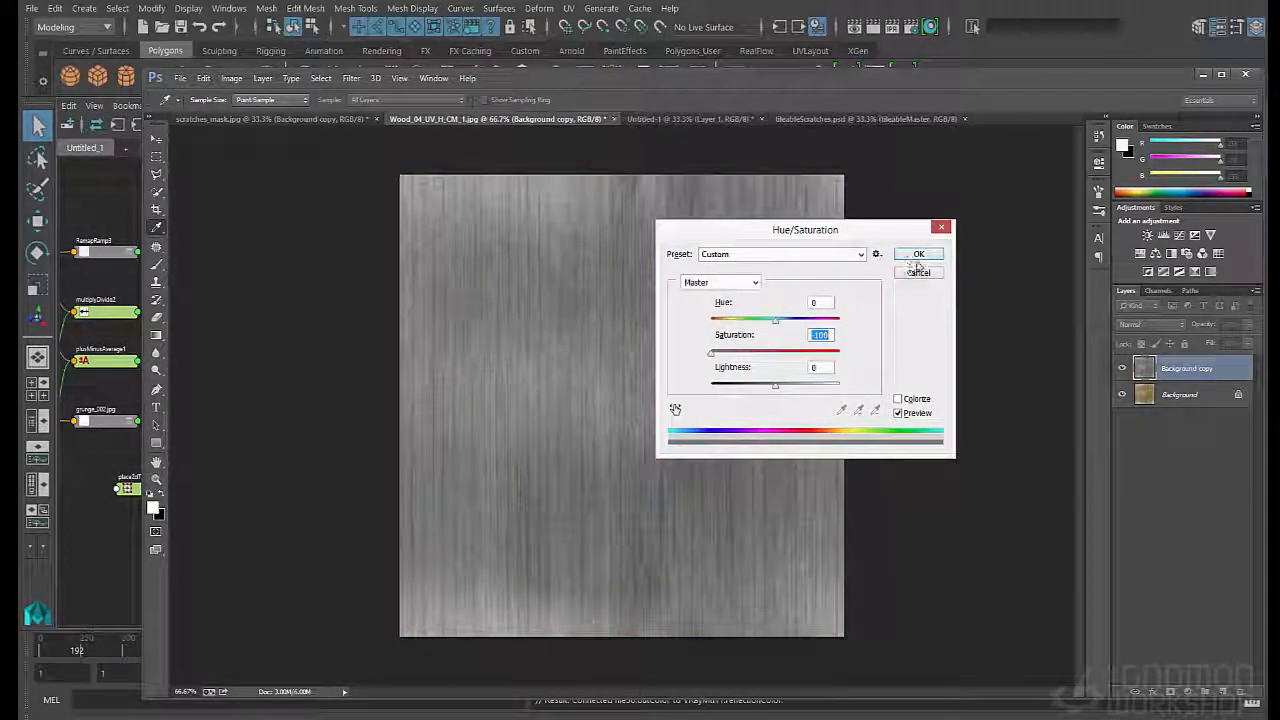
pyautogui.click(918, 256)
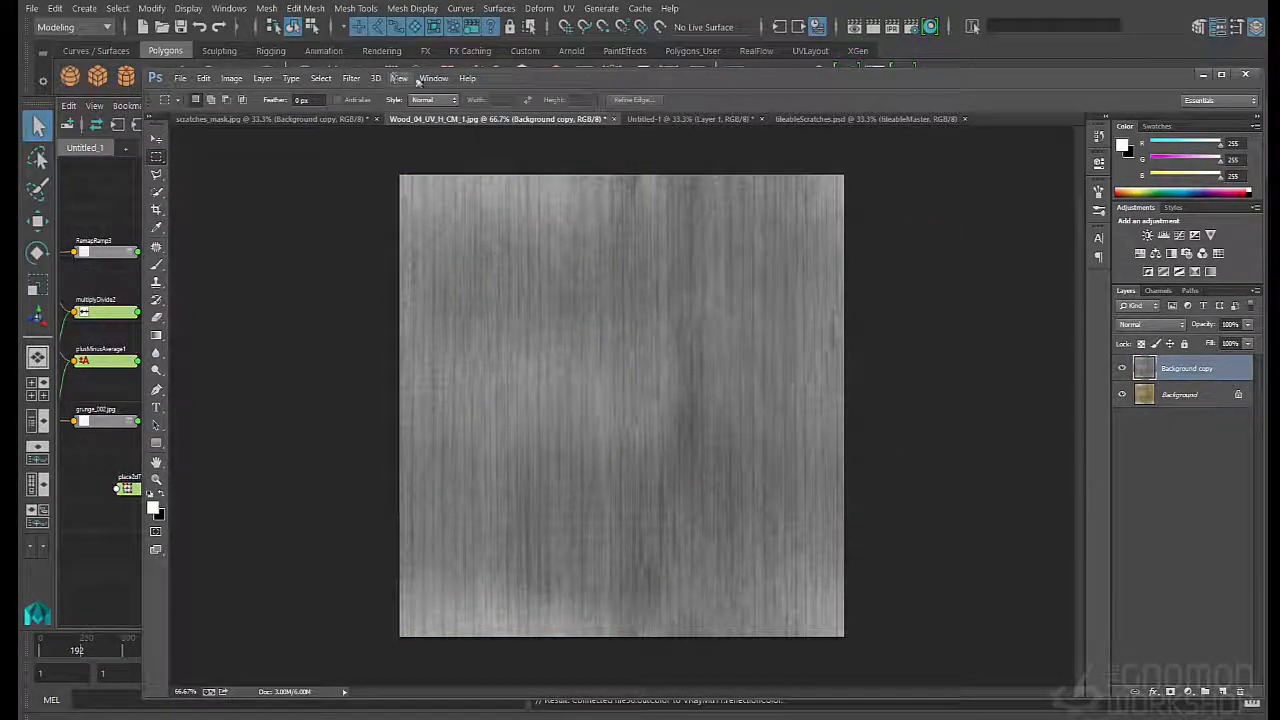
# - Apply a High Pass filter with a small radius to the Background copy layer, evening out its broad tonal patches
pyautogui.moveTo(560, 82); pyautogui.dragTo(459, 4)
pyautogui.click(250, 2)
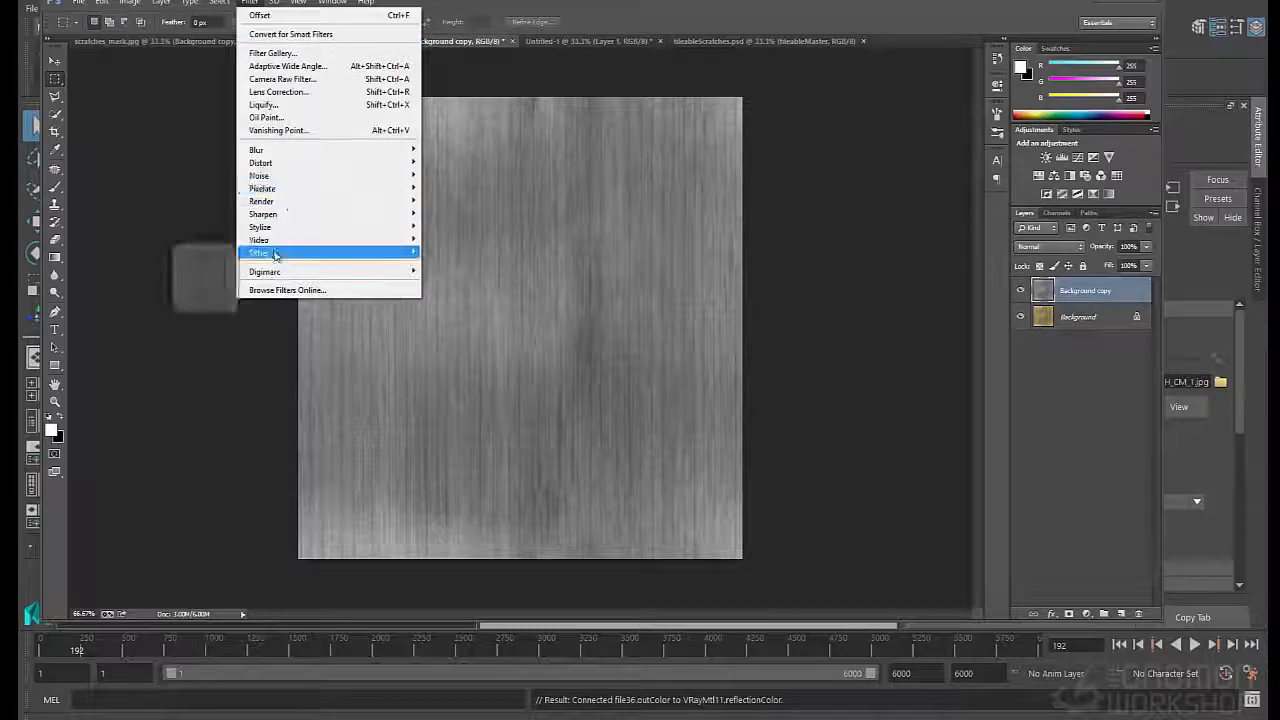
pyautogui.click(203, 264)
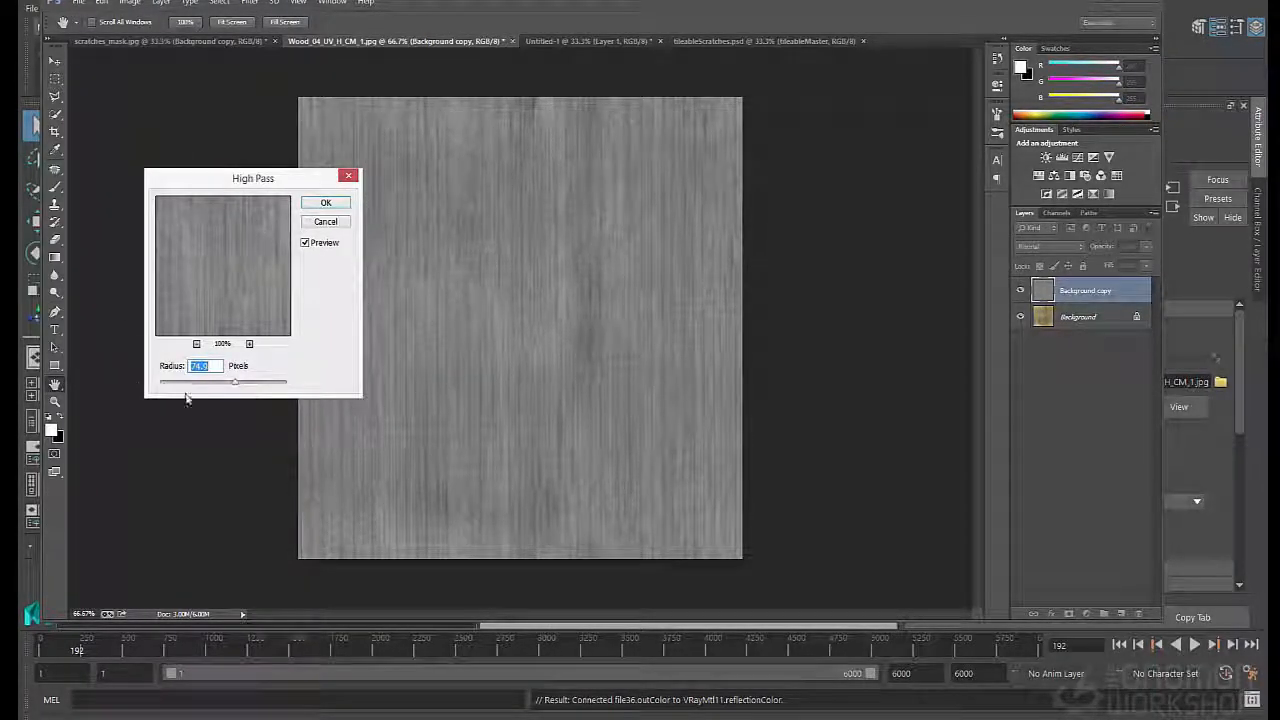
pyautogui.moveTo(226, 385); pyautogui.dragTo(198, 386)
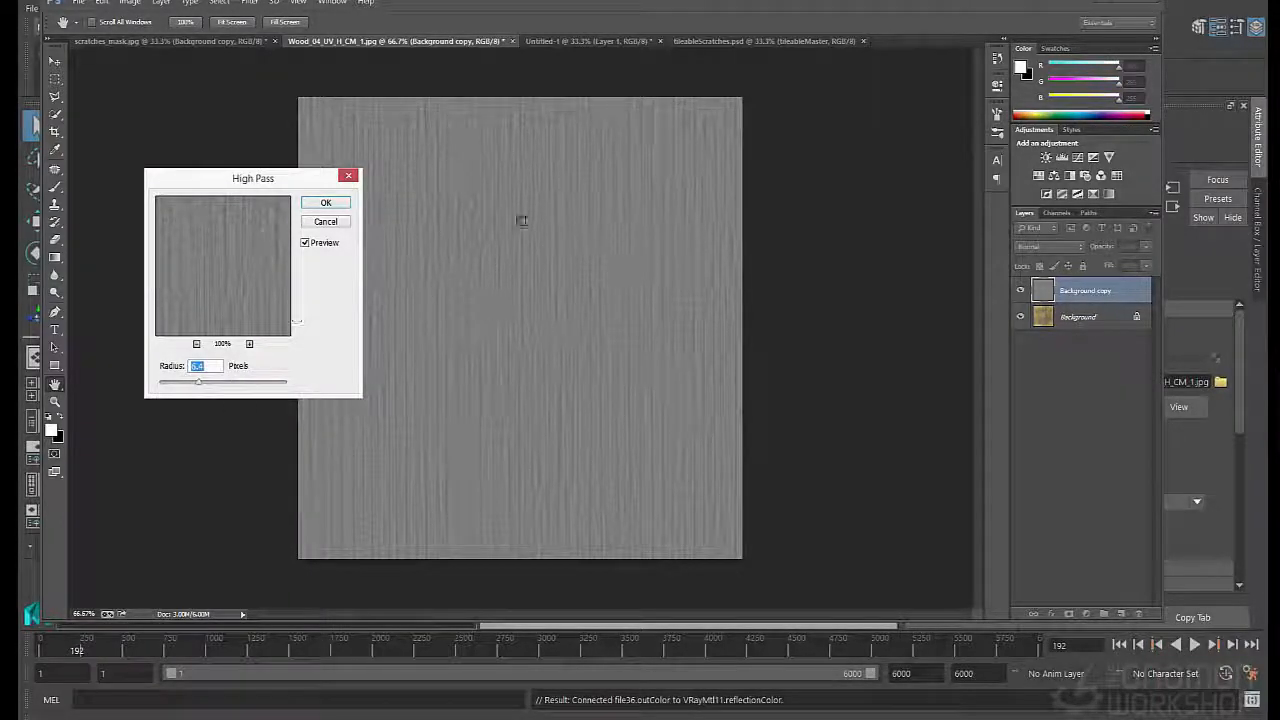
pyautogui.click(325, 202)
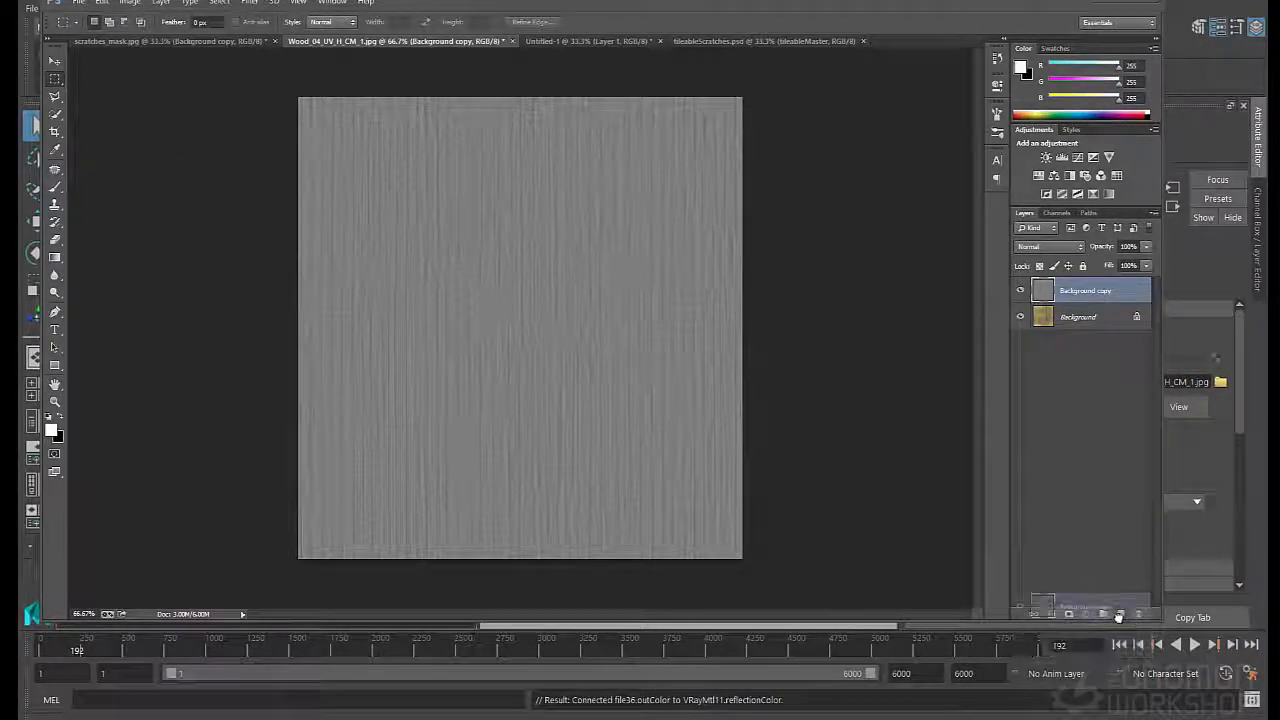
# - Duplicate the original Background layer again and hide the high-pass Background copy layer above it
pyautogui.hotkey('ctrl', 'j')
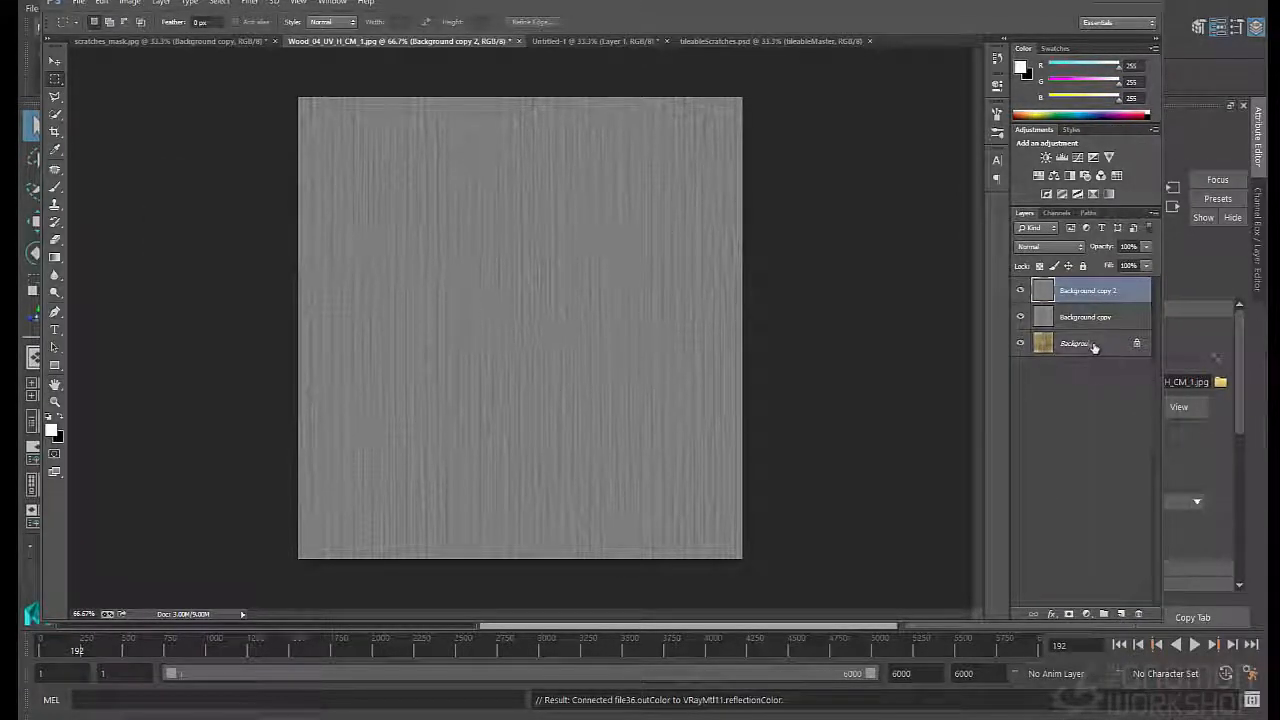
pyautogui.hotkey('ctrl', 'e')
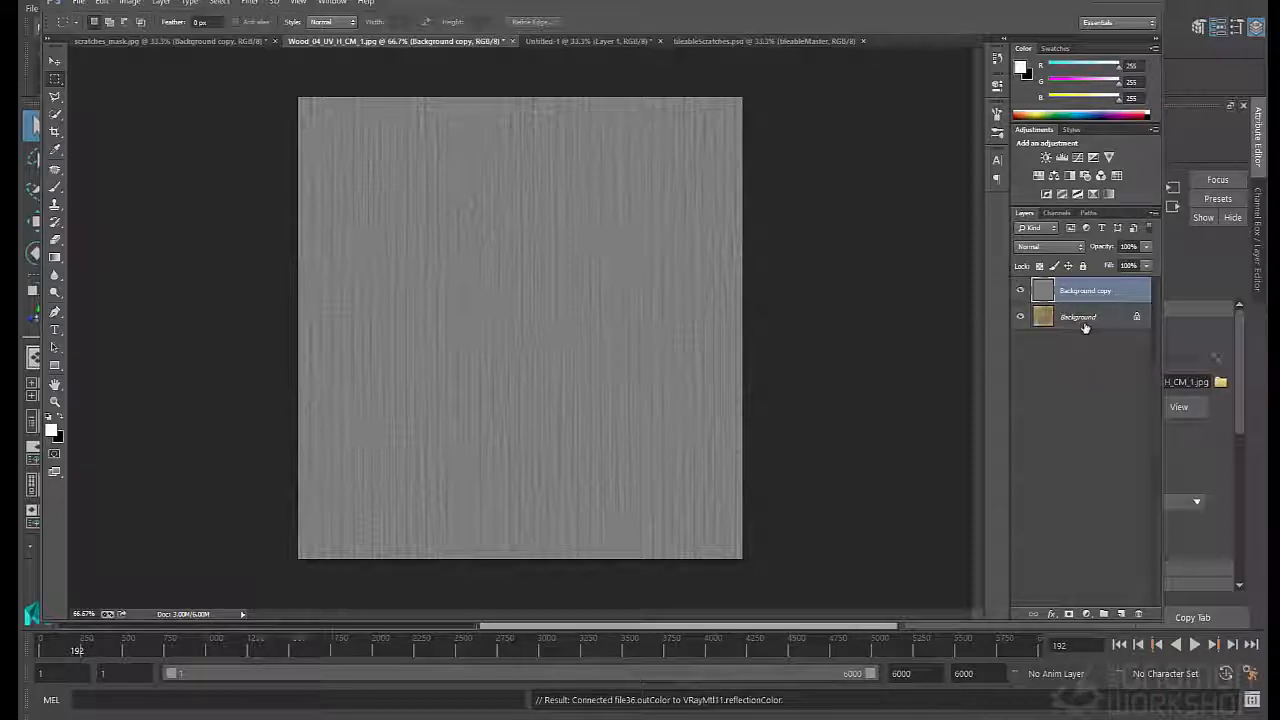
pyautogui.moveTo(1086, 322); pyautogui.dragTo(1121, 614)
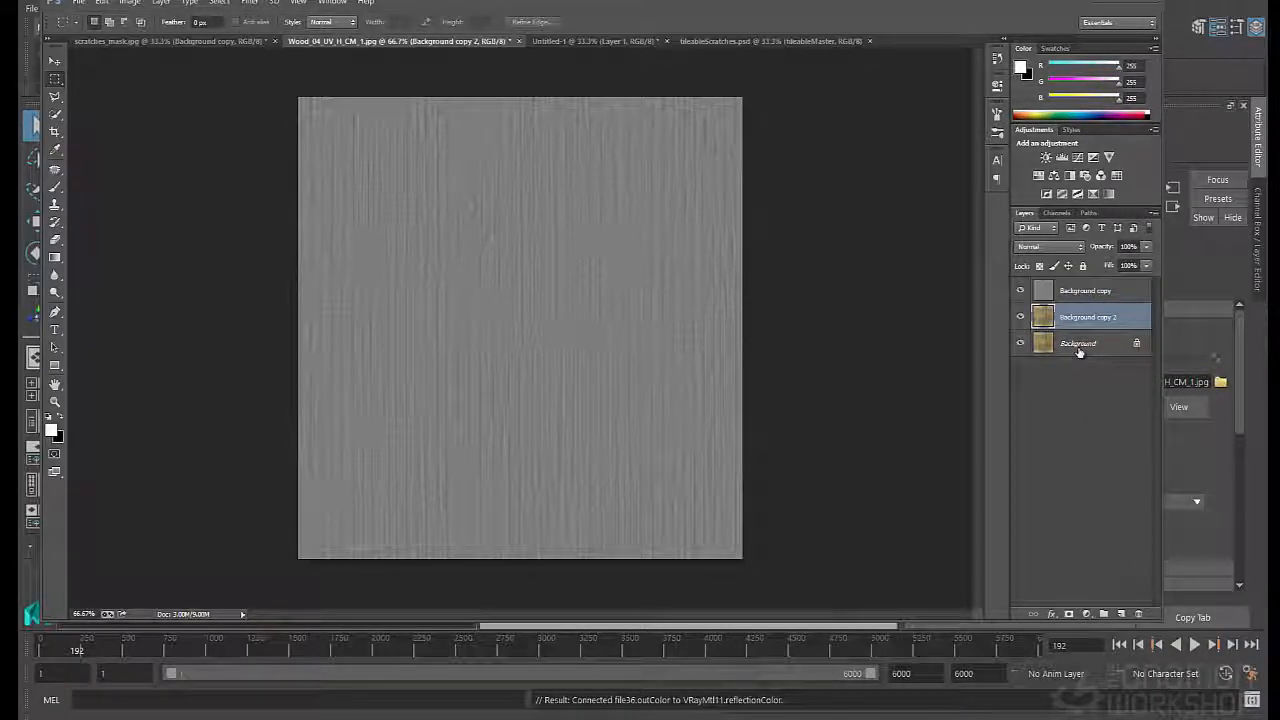
pyautogui.hotkey('ctrl', '1')
pyautogui.hotkey('ctrl', '+')
pyautogui.click(1020, 290)
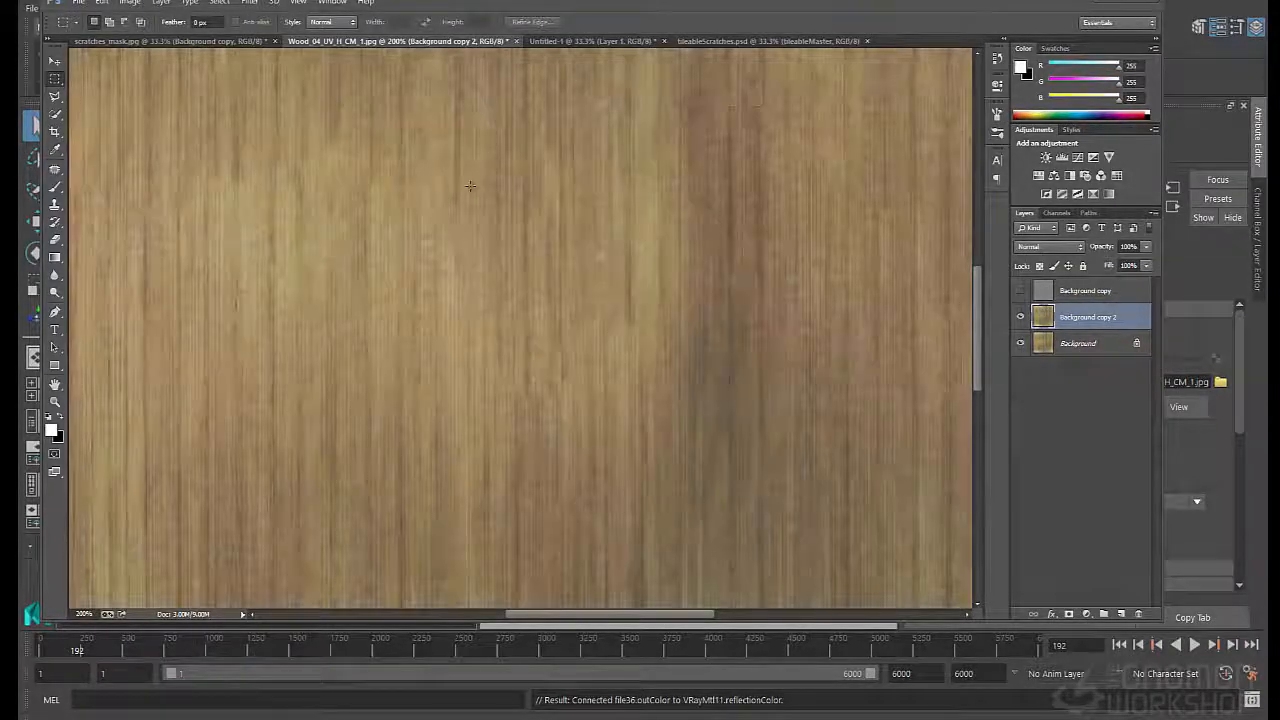
# - Fully desaturate the Background copy 2 layer with Hue/Saturation
pyautogui.click(250, 3)
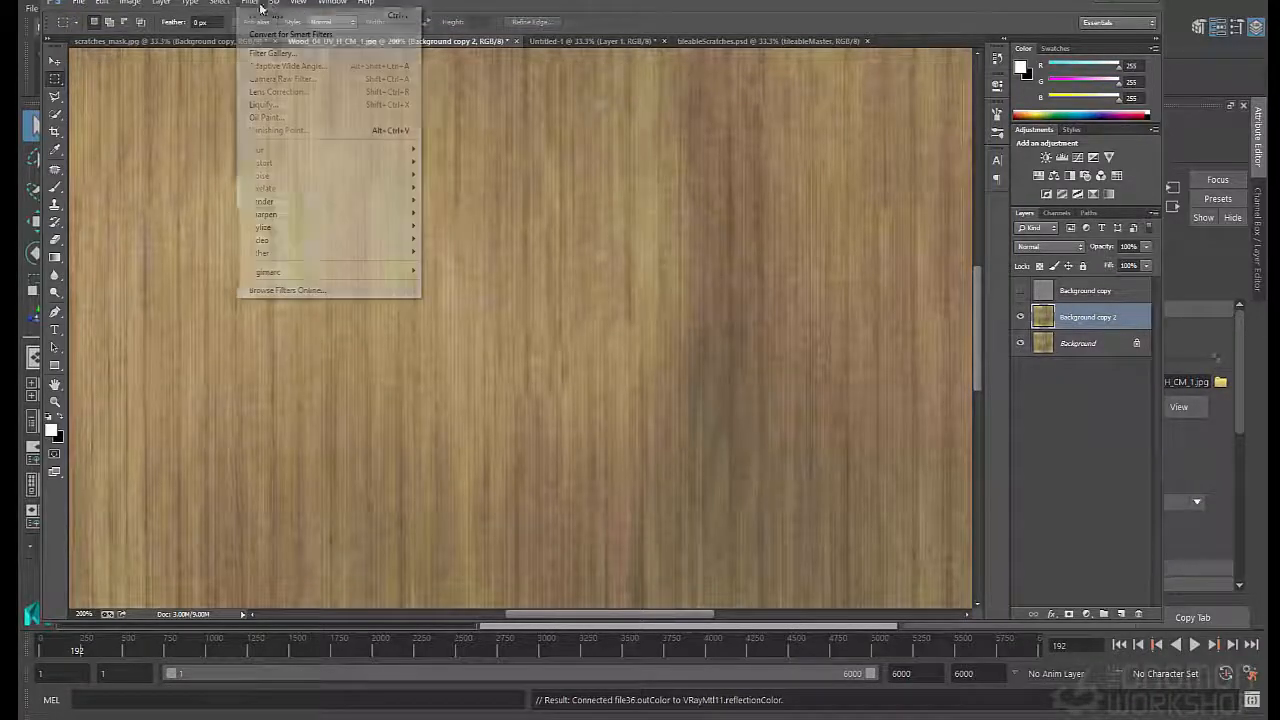
pyautogui.click(255, 5)
pyautogui.press('i')
pyautogui.hotkey('ctrl', 'u')
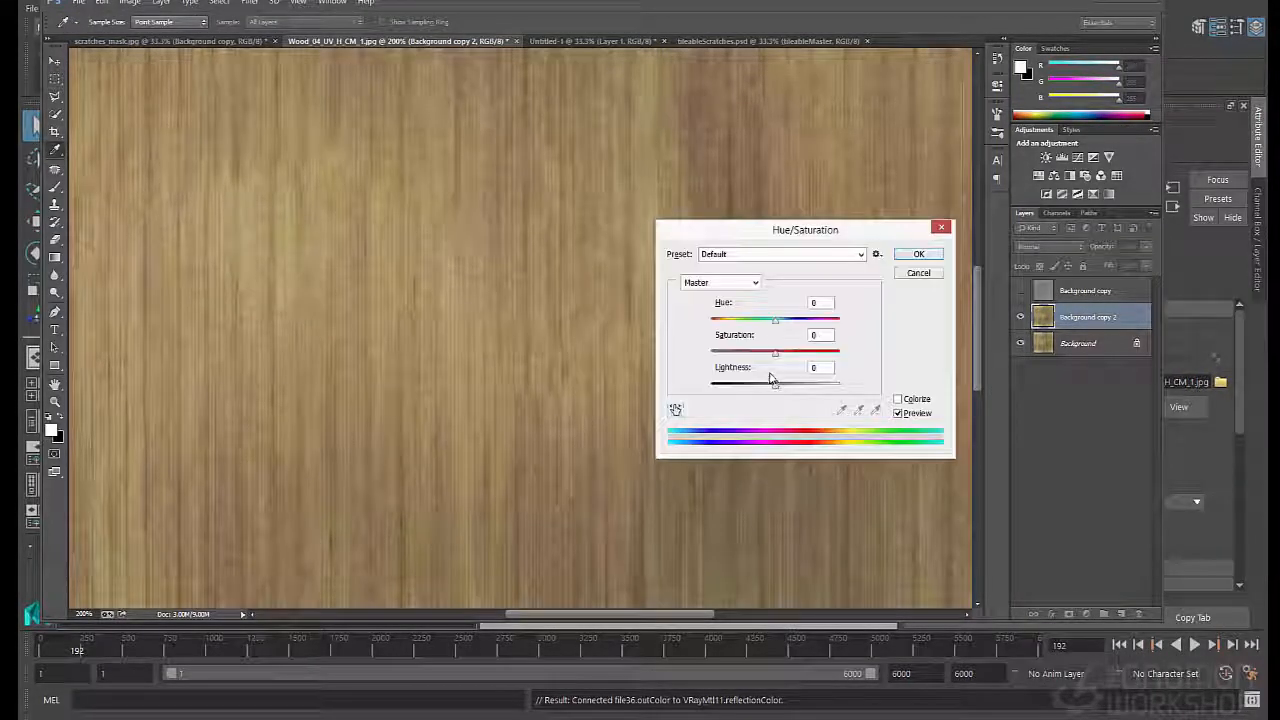
pyautogui.moveTo(772, 358); pyautogui.dragTo(654, 363)
pyautogui.click(918, 259)
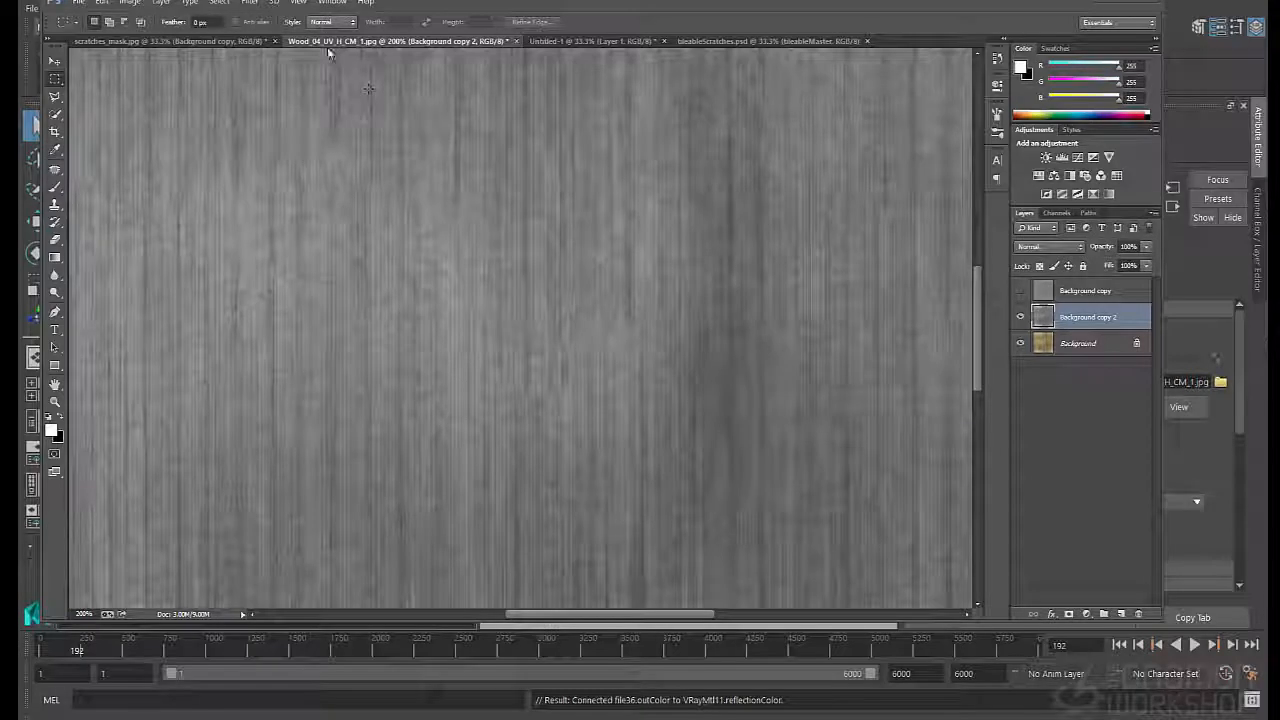
pyautogui.click(257, 3)
pyautogui.click(252, 3)
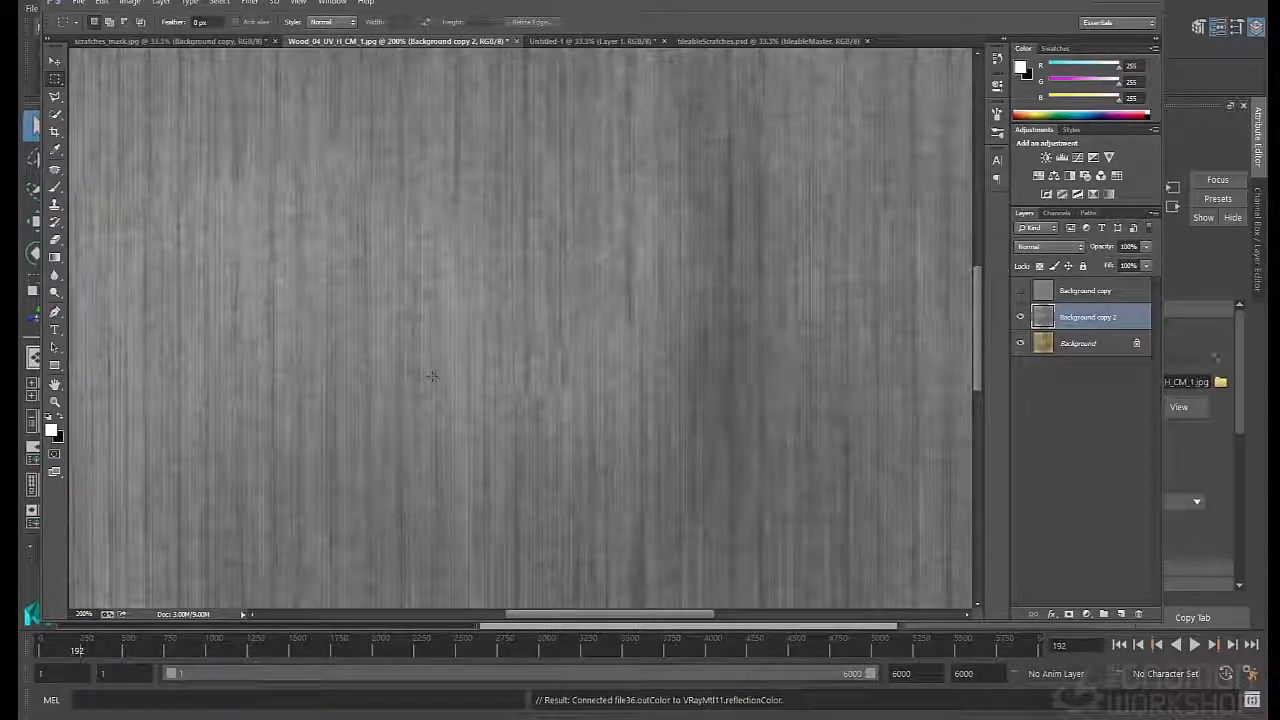
pyautogui.click(250, 3)
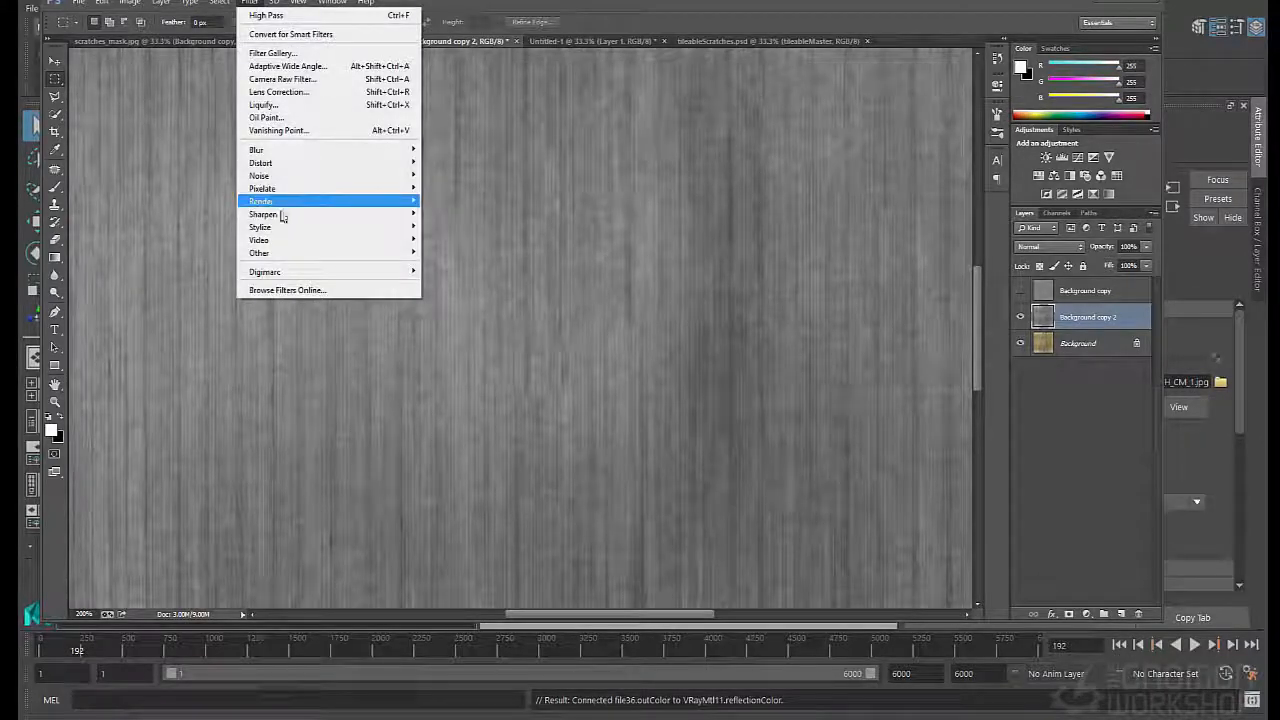
pyautogui.moveTo(291, 260)
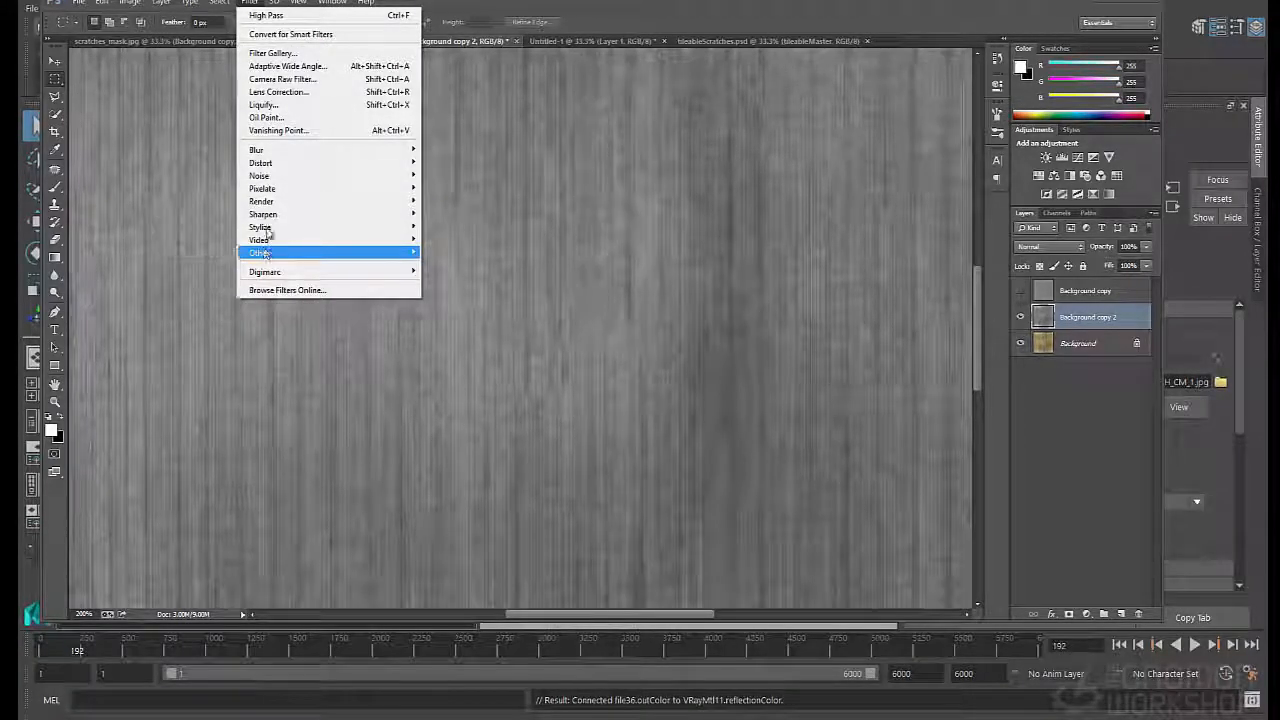
pyautogui.moveTo(268, 188)
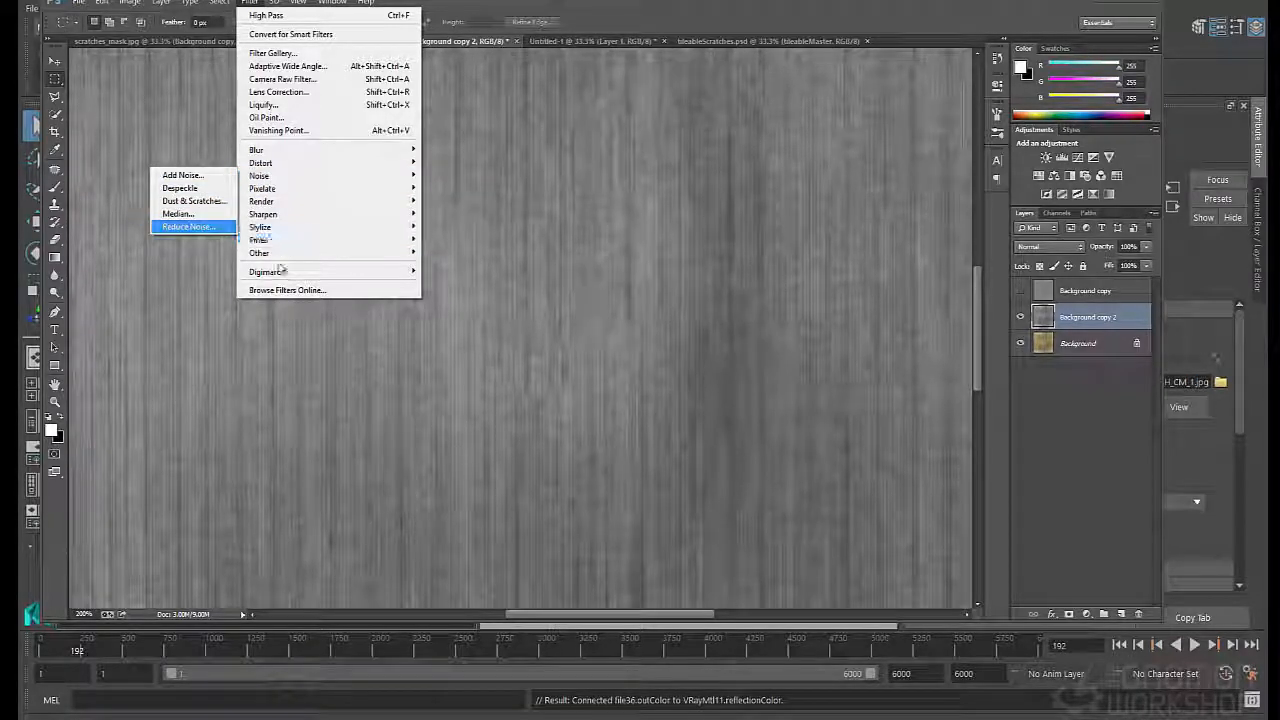
pyautogui.click(207, 307)
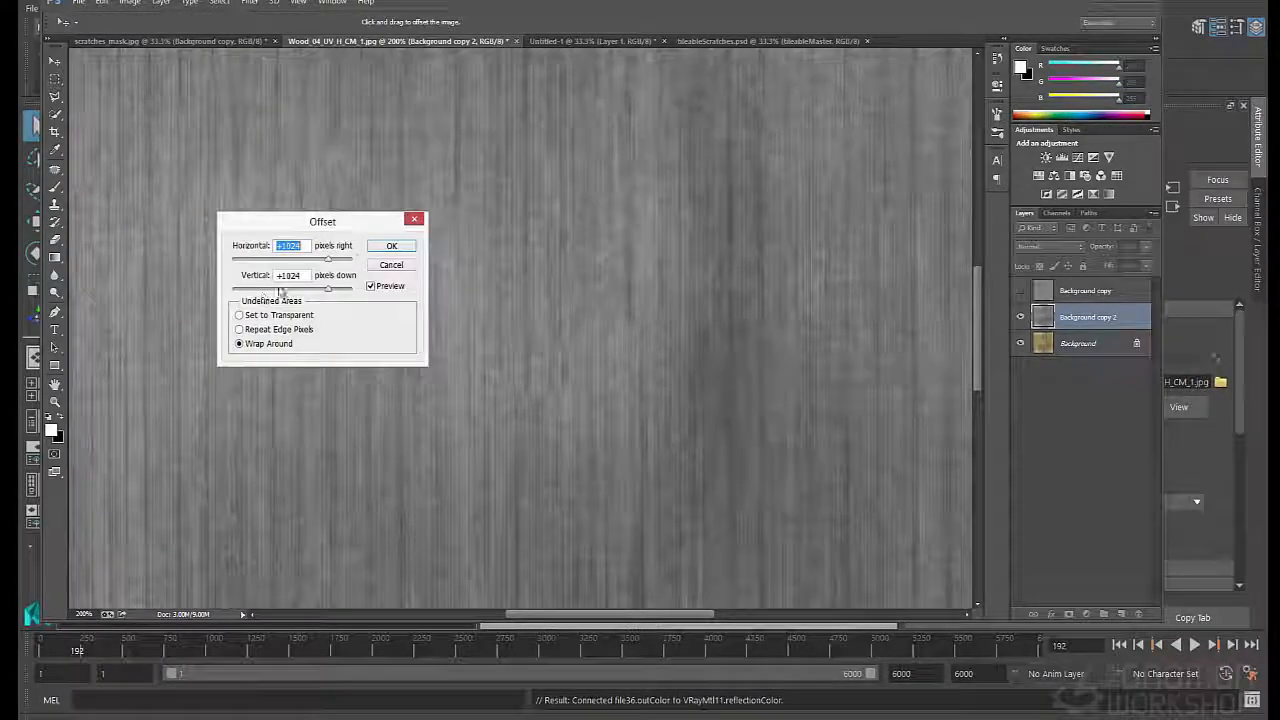
pyautogui.click(397, 244)
# - Apply a High Pass filter with a radius of 0.9 pixels to the Background copy 2 layer
pyautogui.click(241, 5)
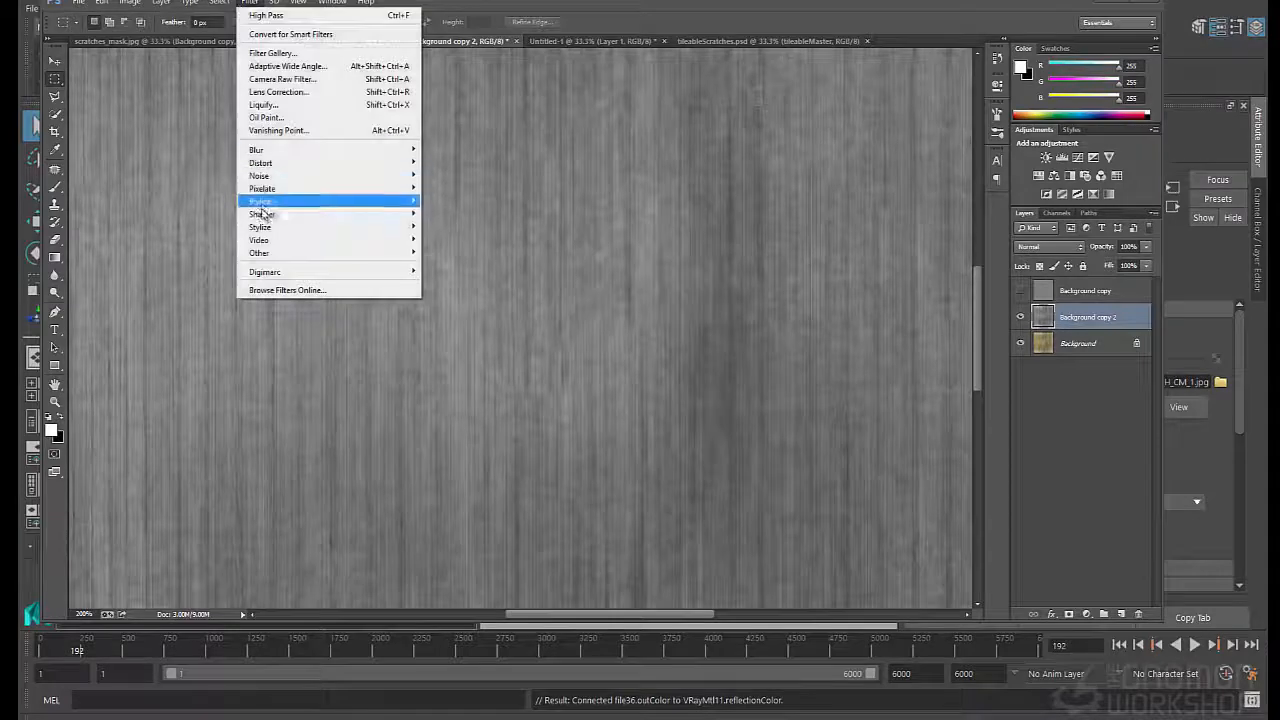
pyautogui.moveTo(260, 253)
pyautogui.click(200, 262)
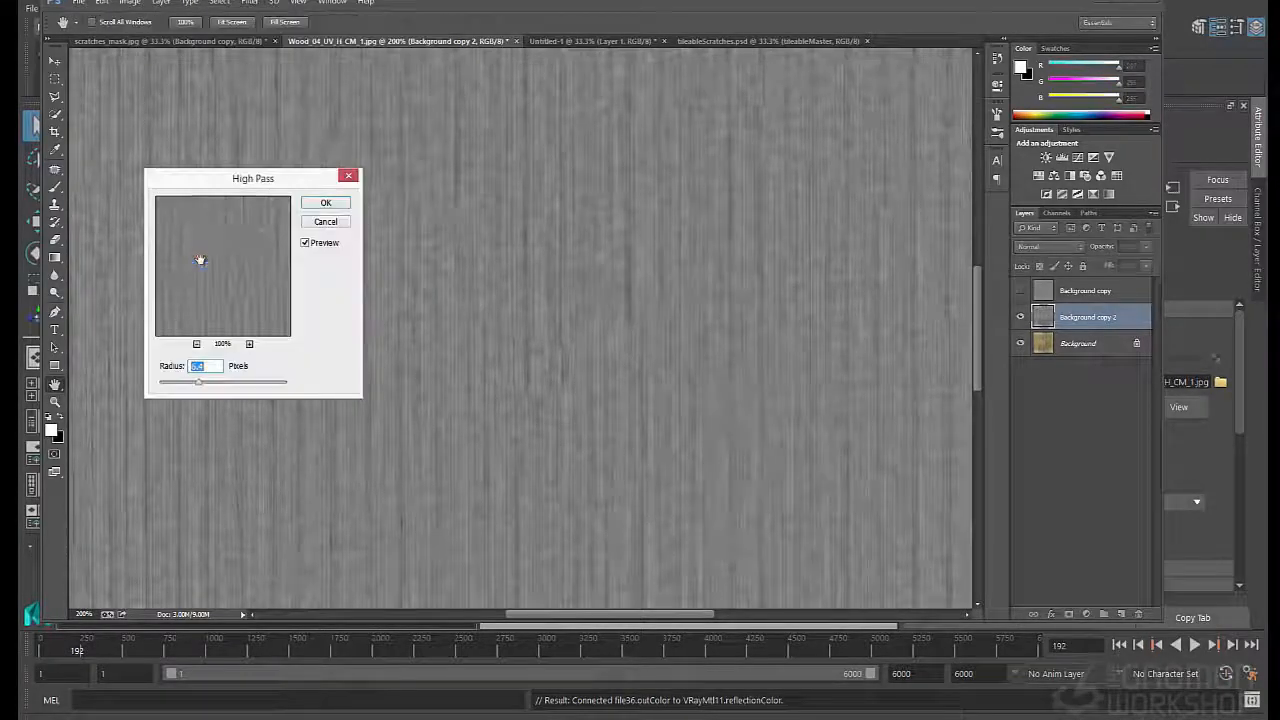
pyautogui.moveTo(197, 386); pyautogui.dragTo(164, 387)
pyautogui.click(323, 205)
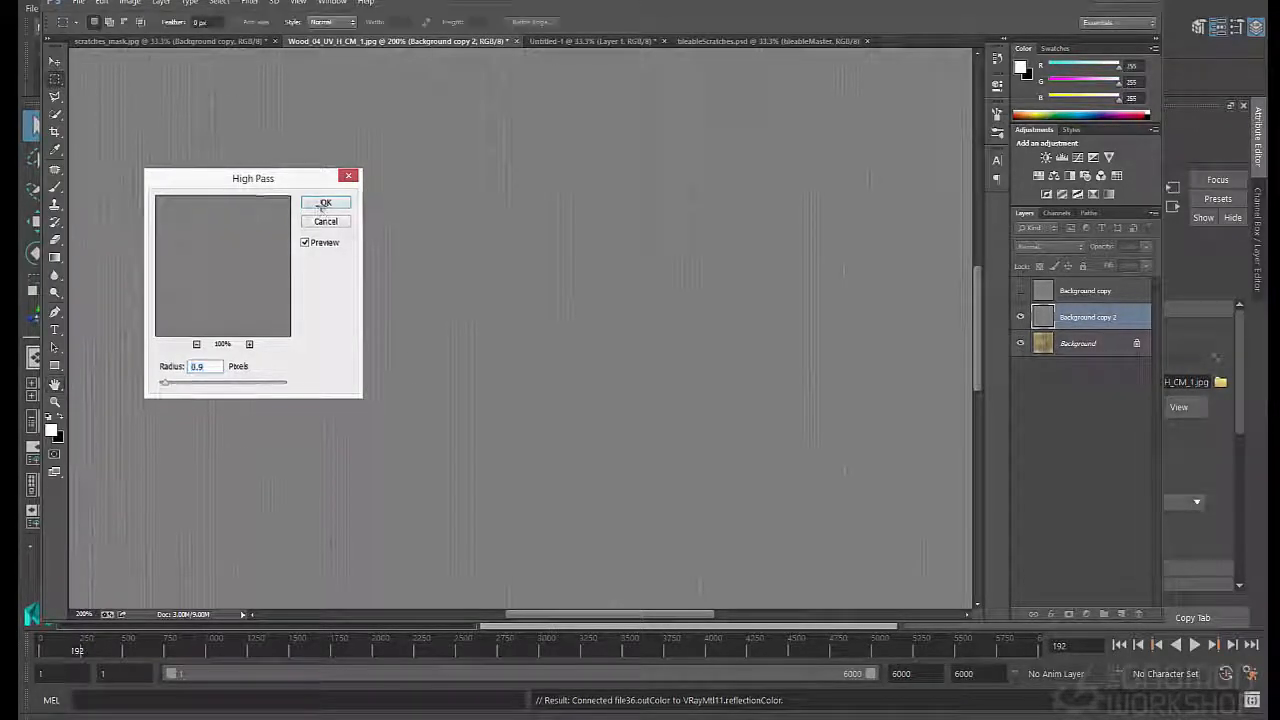
# - Boost the contrast of the Background copy 2 grain with Levels, pulling the black and white input points in towards the histogram peak
pyautogui.hotkey('ctrl', 'l')
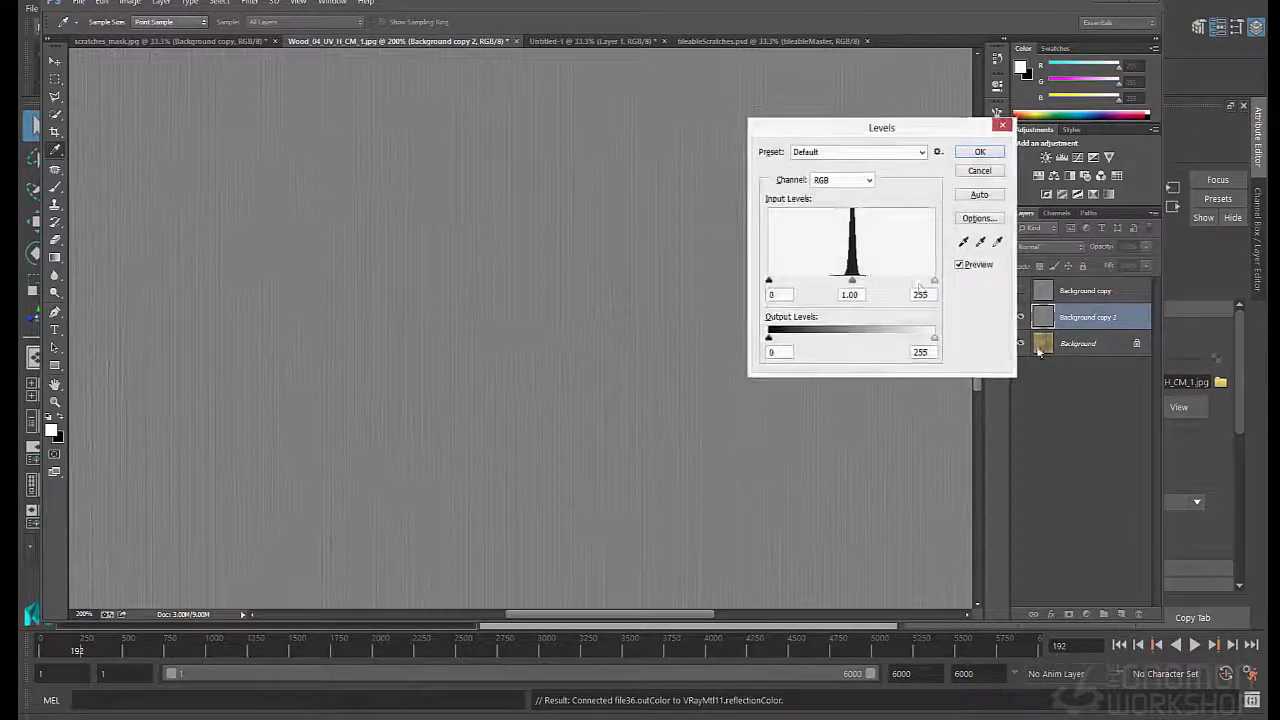
pyautogui.moveTo(934, 281); pyautogui.dragTo(885, 282)
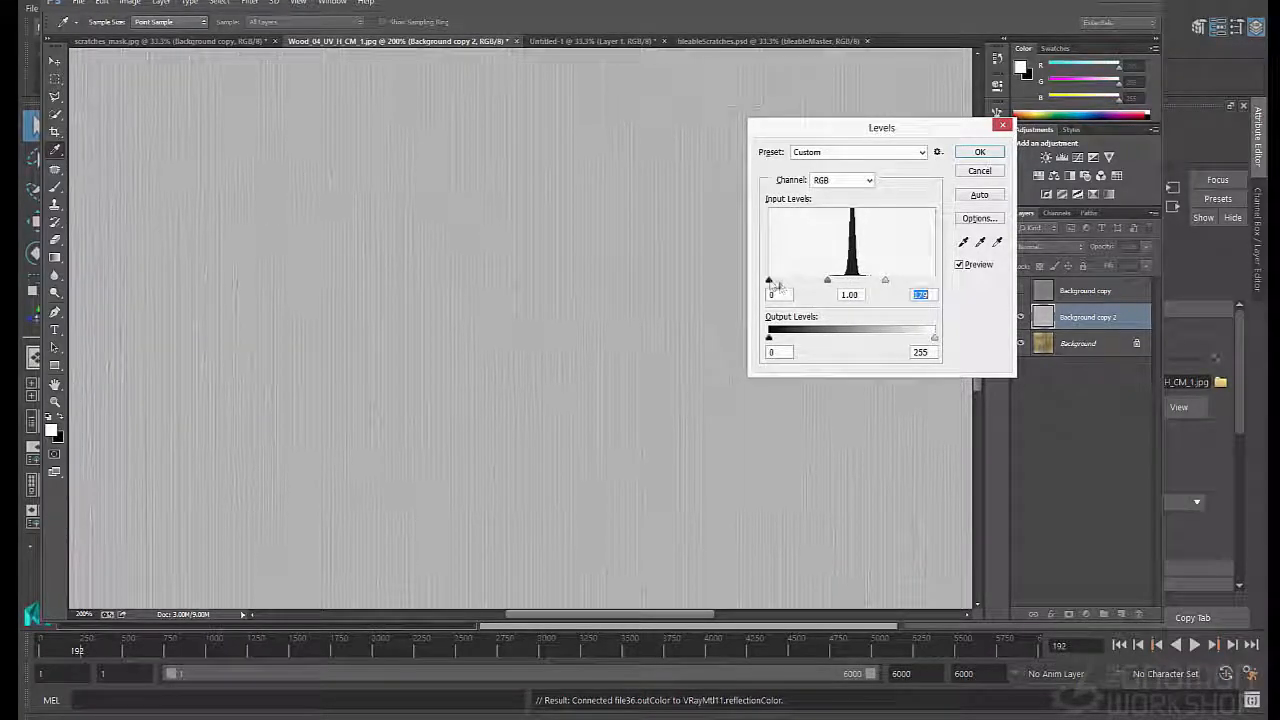
pyautogui.moveTo(769, 284); pyautogui.dragTo(879, 287)
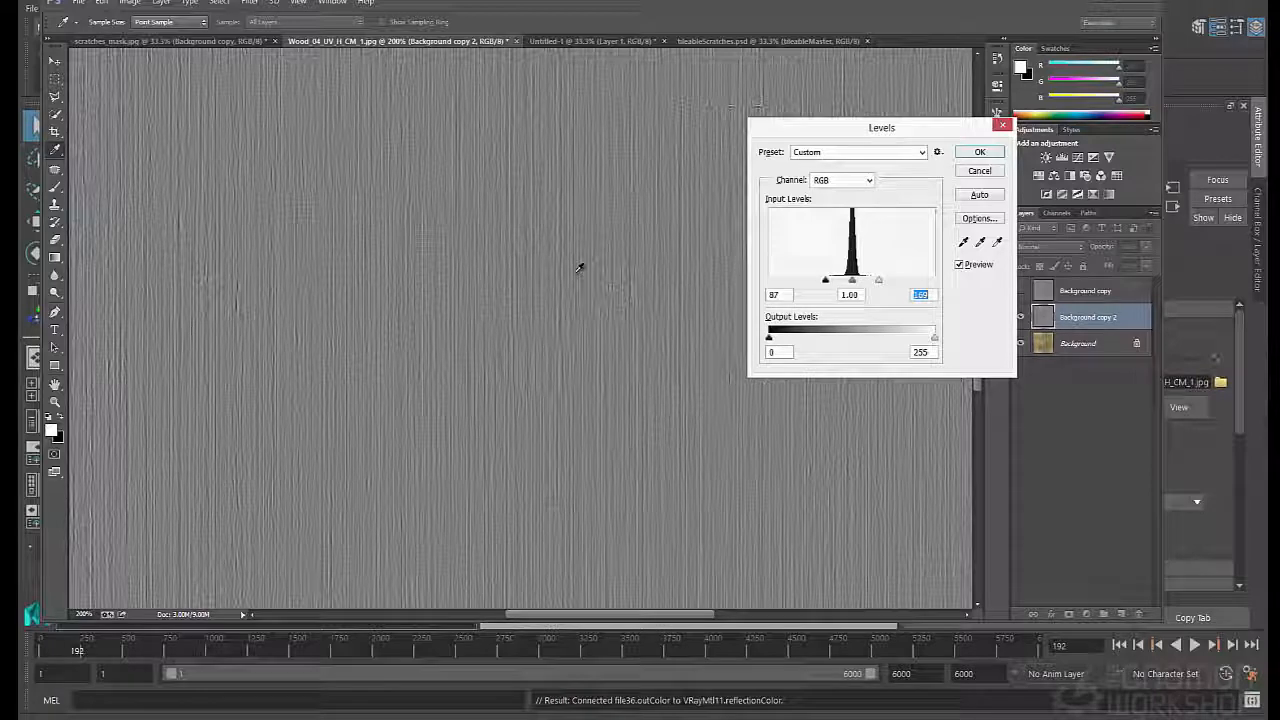
pyautogui.hotkey('ctrl', '-')
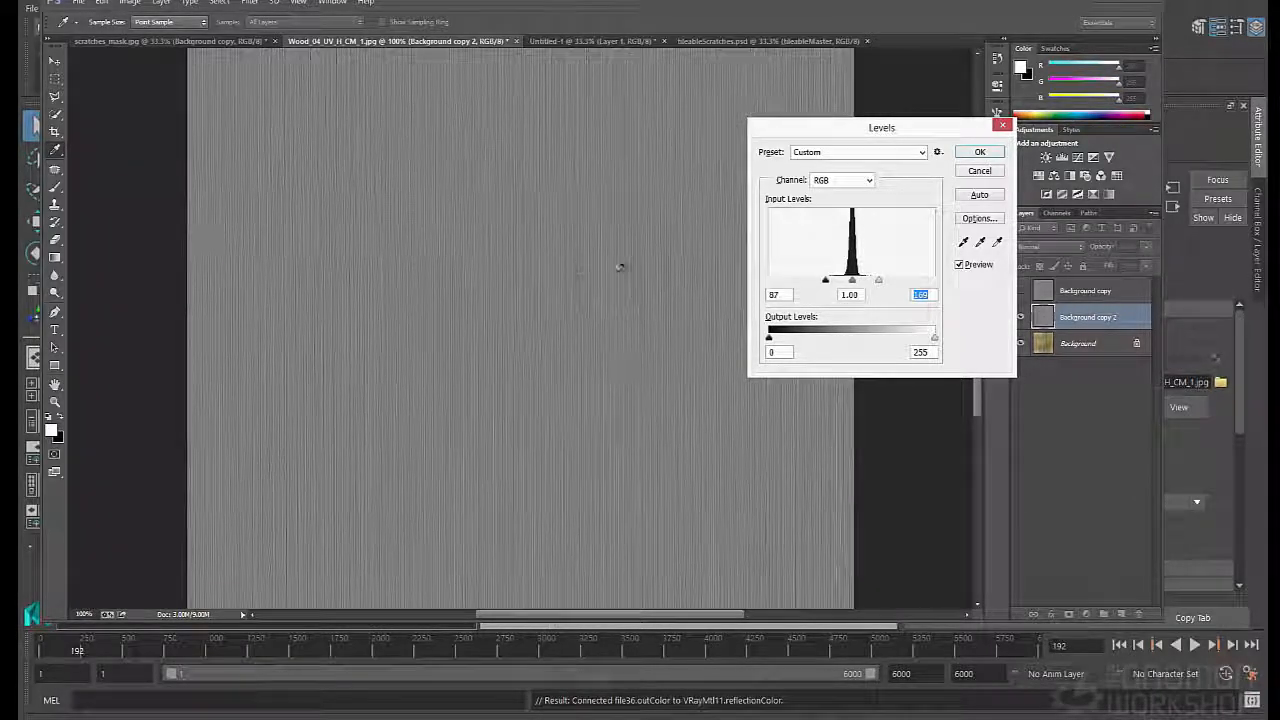
pyautogui.moveTo(826, 284); pyautogui.dragTo(869, 285)
pyautogui.press('Return')
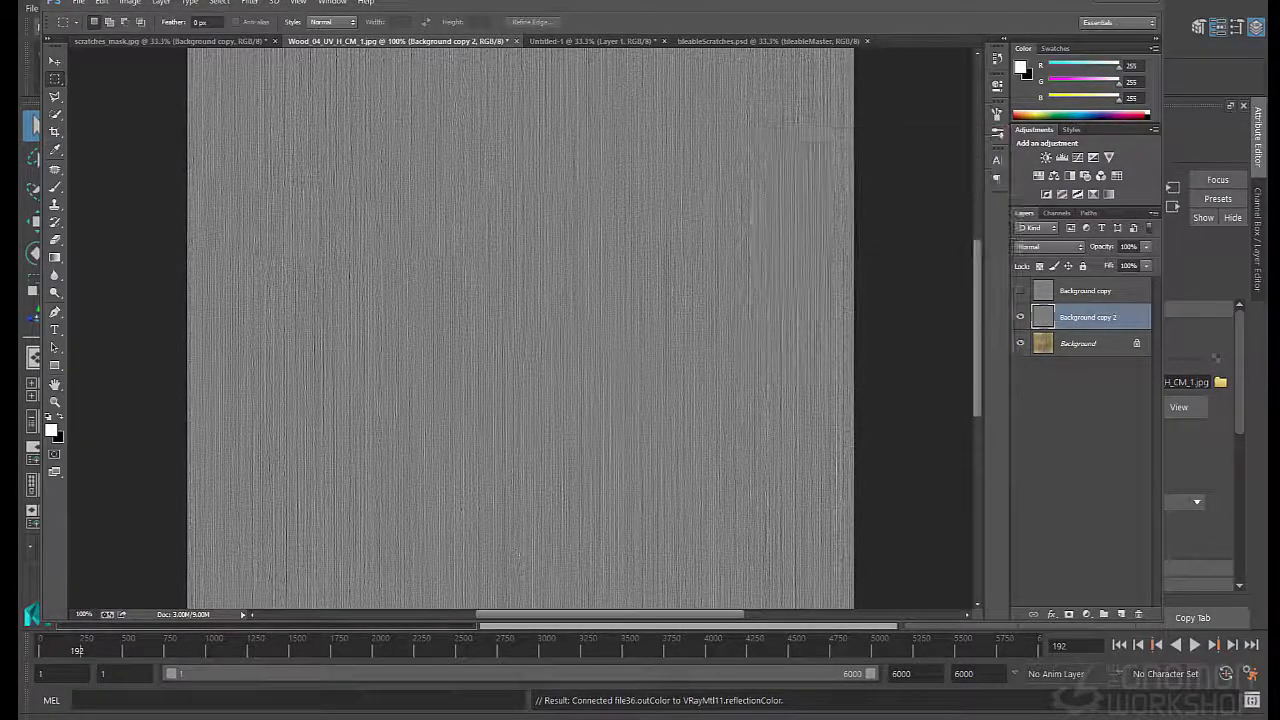
# - Apply Reduce Noise to the Background copy 2 layer with Remove JPEG Artifact enabled, keeping the other settings at default
pyautogui.click(249, 2)
pyautogui.moveTo(285, 182)
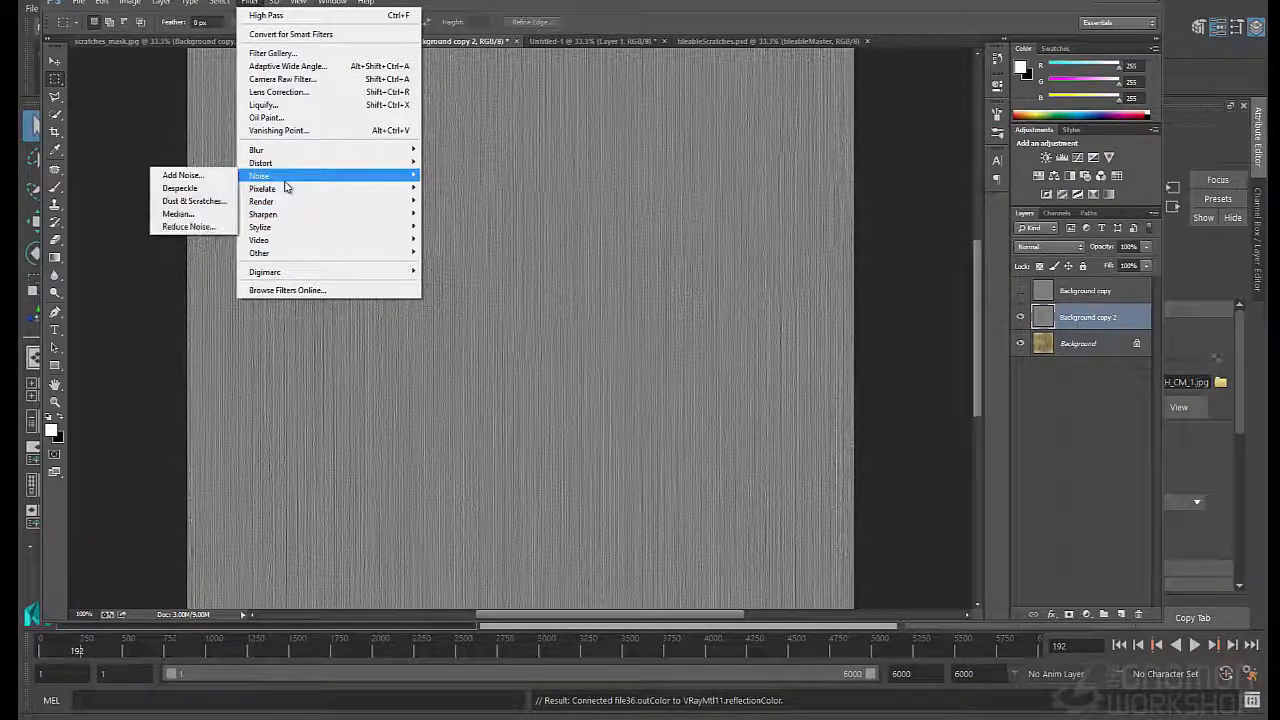
pyautogui.click(189, 228)
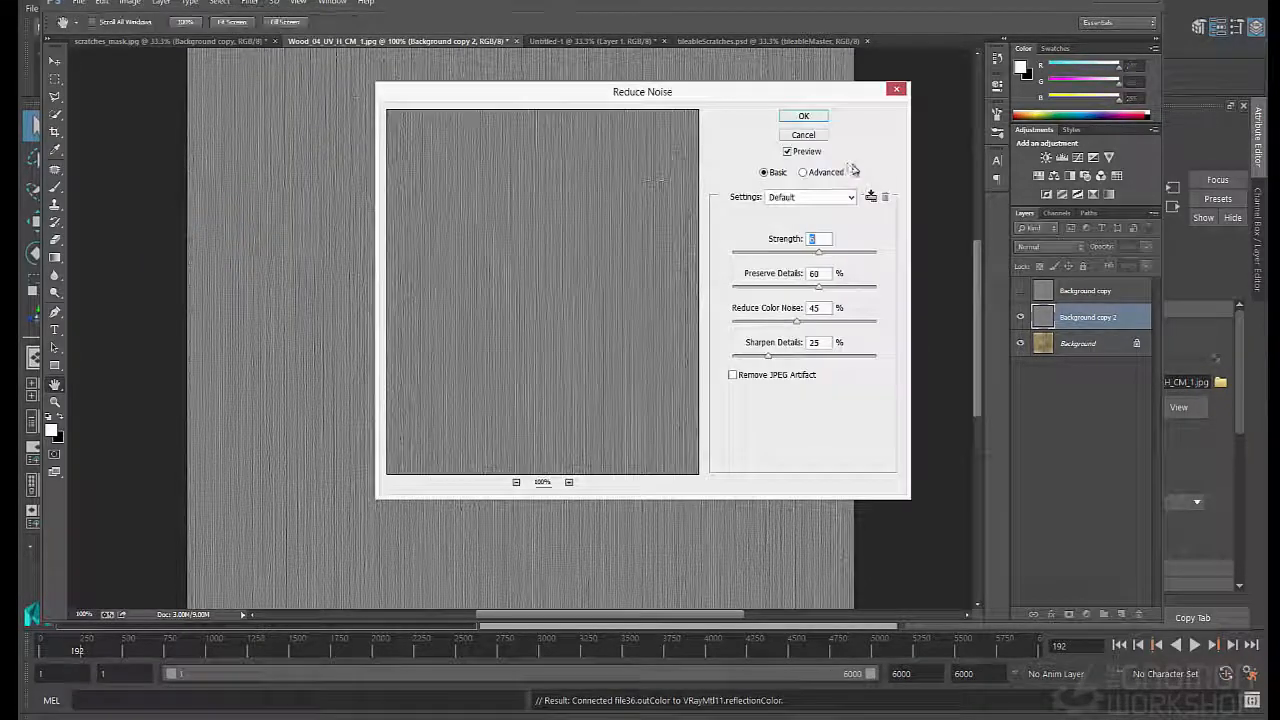
pyautogui.click(733, 375)
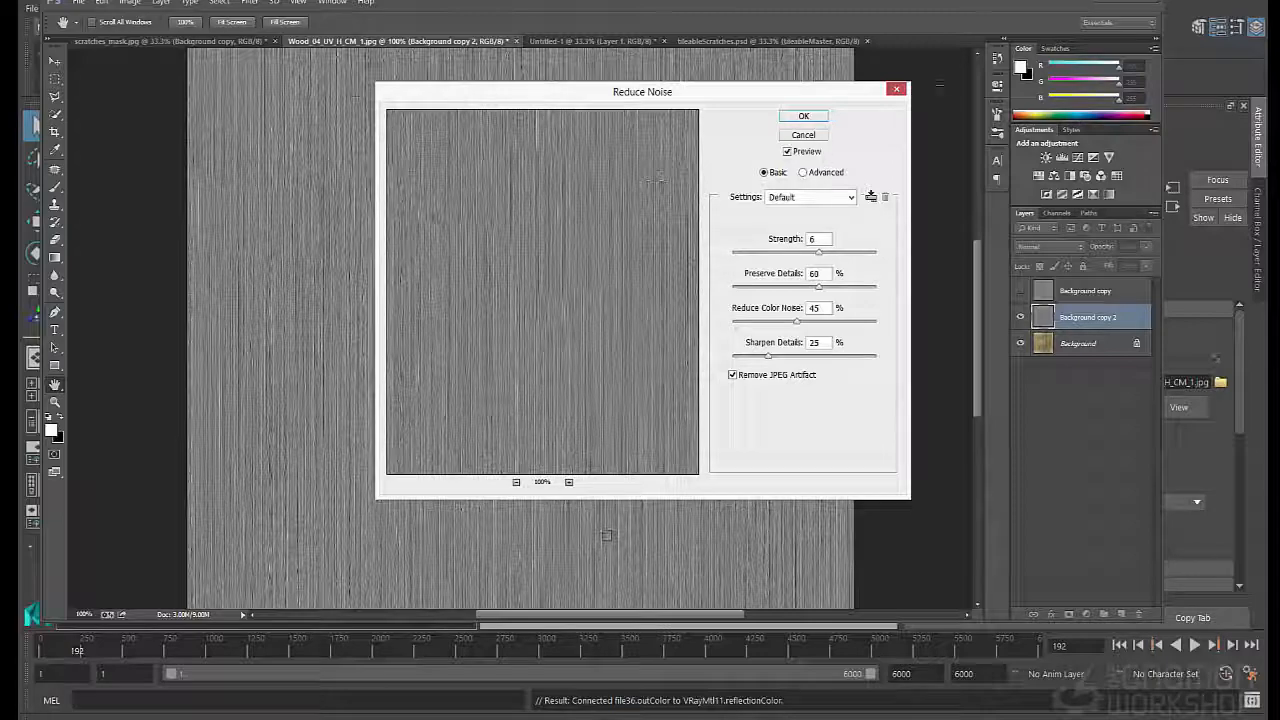
pyautogui.click(803, 116)
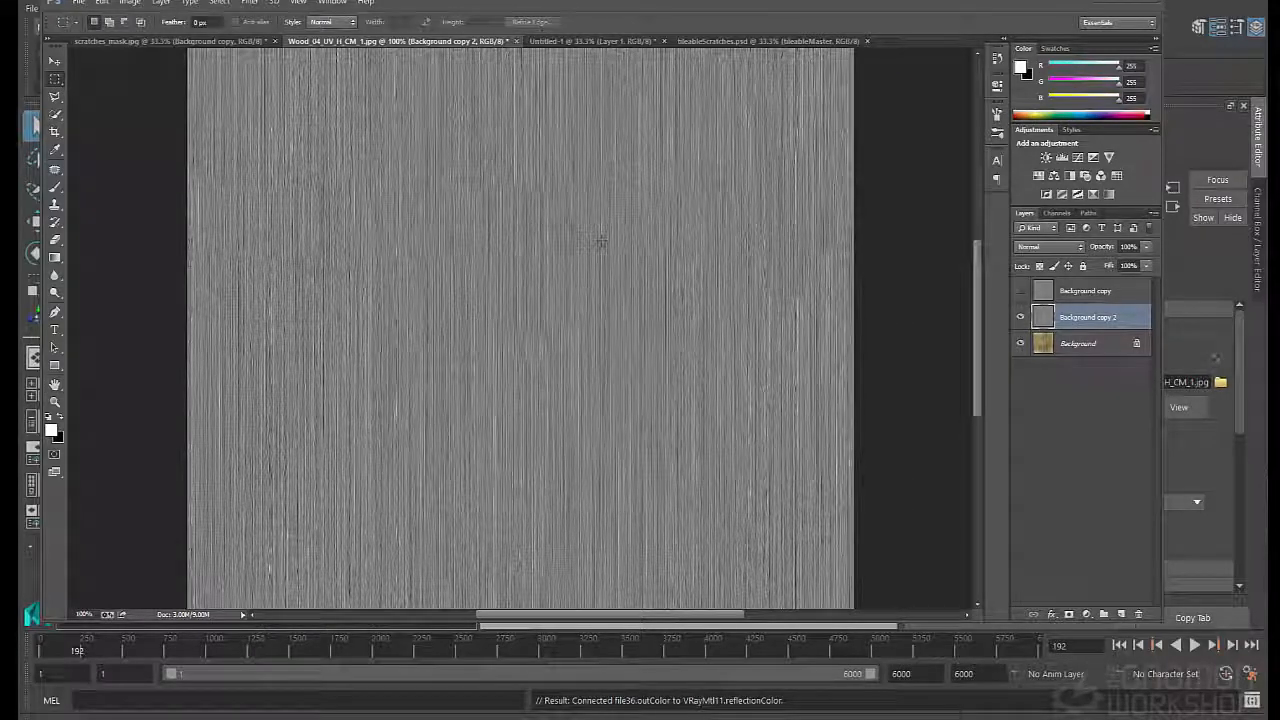
pyautogui.keyDown('alt'); pyautogui.scroll(3, 608, 240); pyautogui.keyUp('alt')
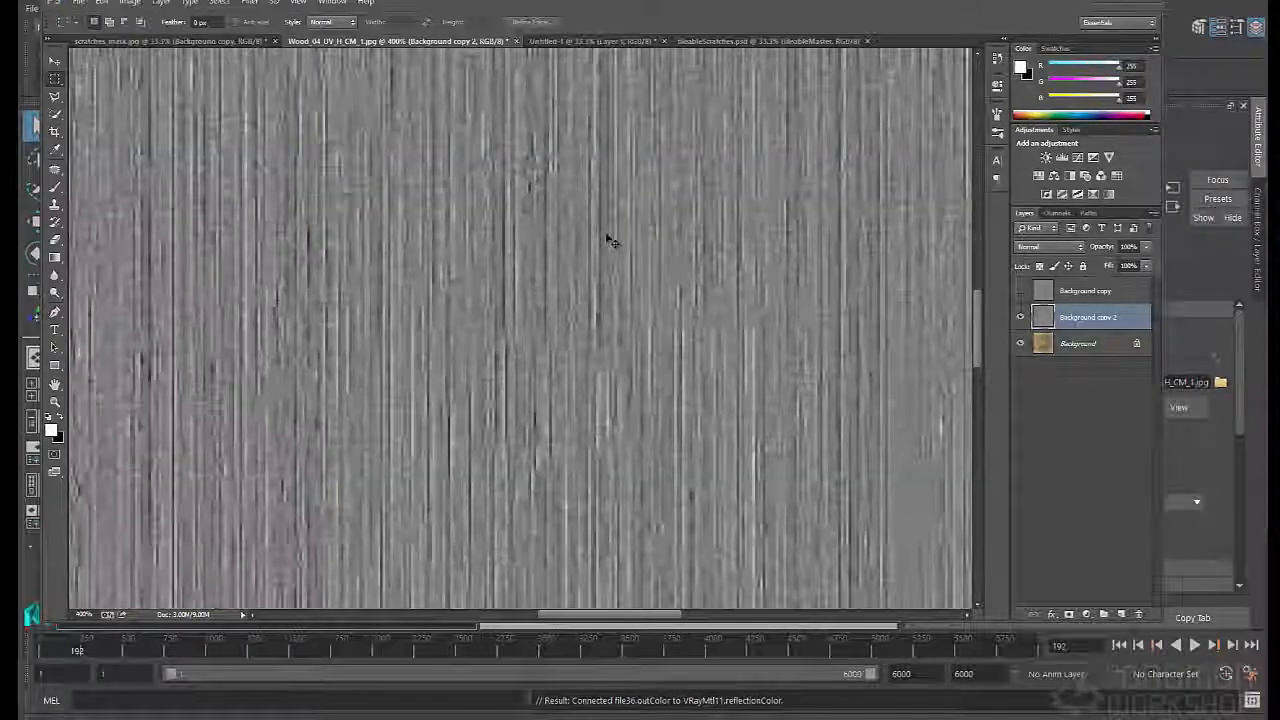
pyautogui.keyDown('alt'); pyautogui.scroll(-3, 608, 240); pyautogui.keyUp('alt')
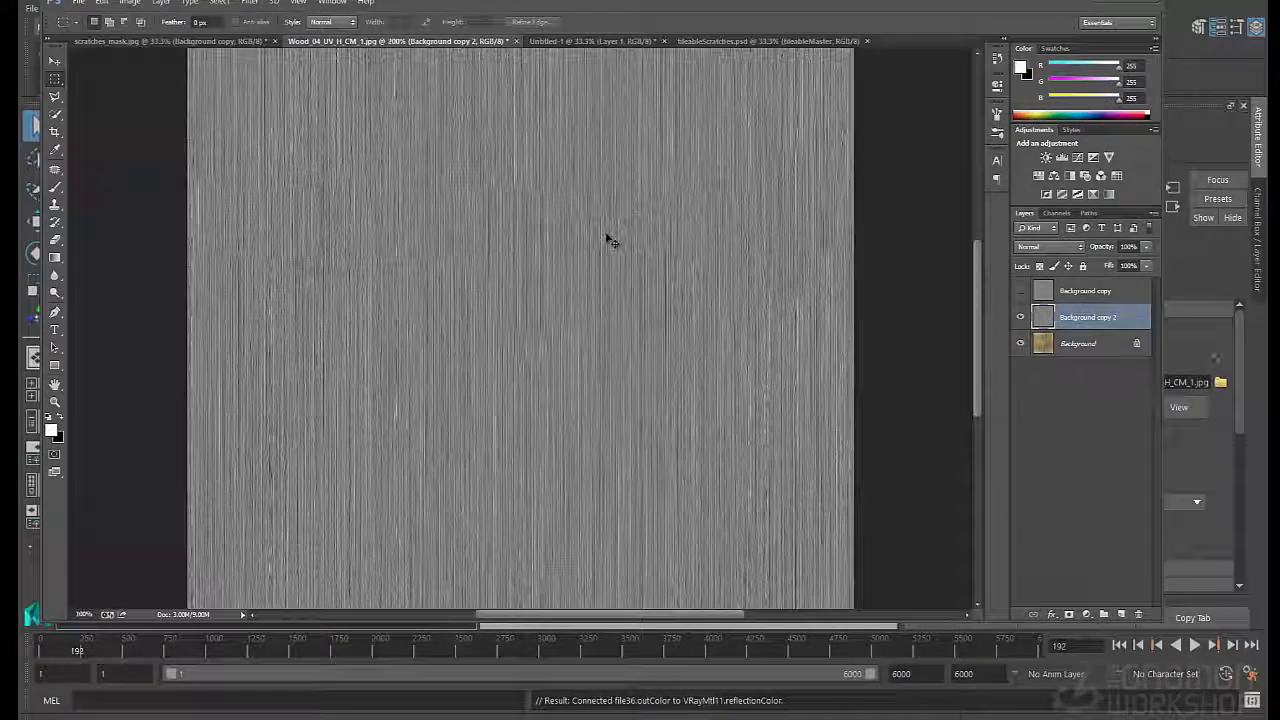
# - Hide Background copy 2, inspect the original wood on the Background layer up close and check the document's image size
pyautogui.click(1020, 317)
pyautogui.click(1085, 343)
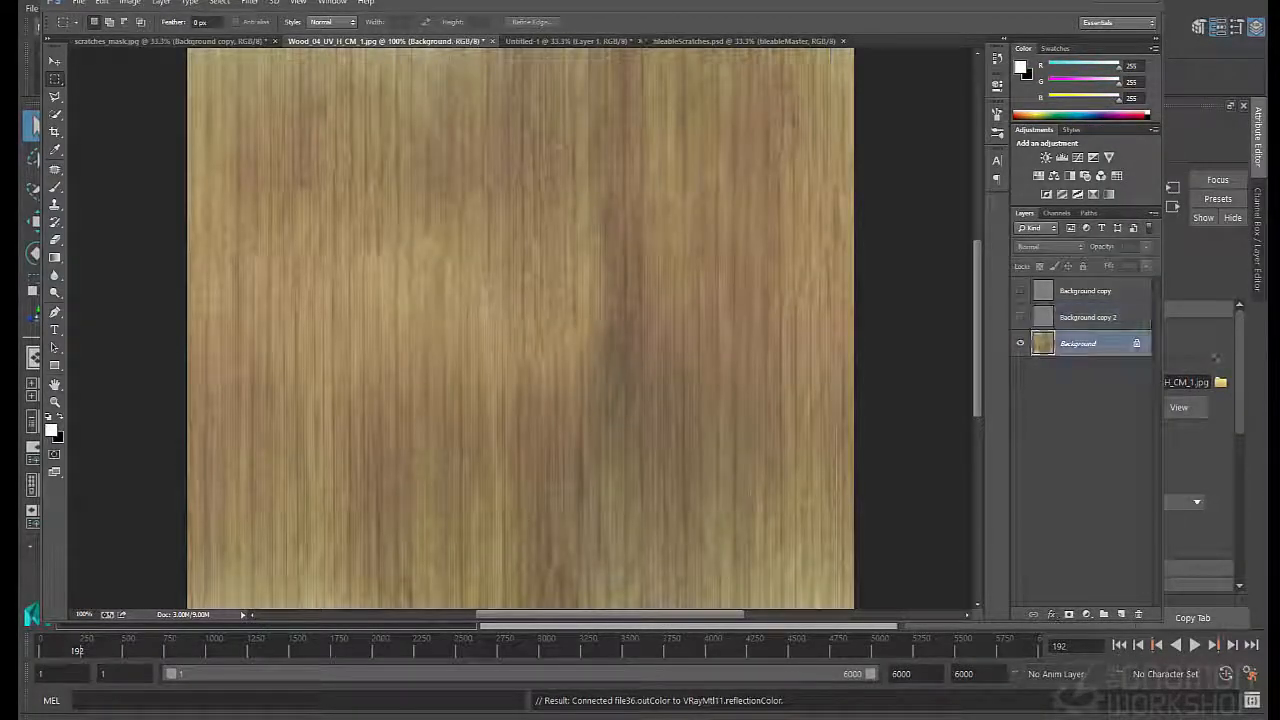
pyautogui.keyDown('alt'); pyautogui.scroll(3, 482, 254); pyautogui.keyUp('alt')
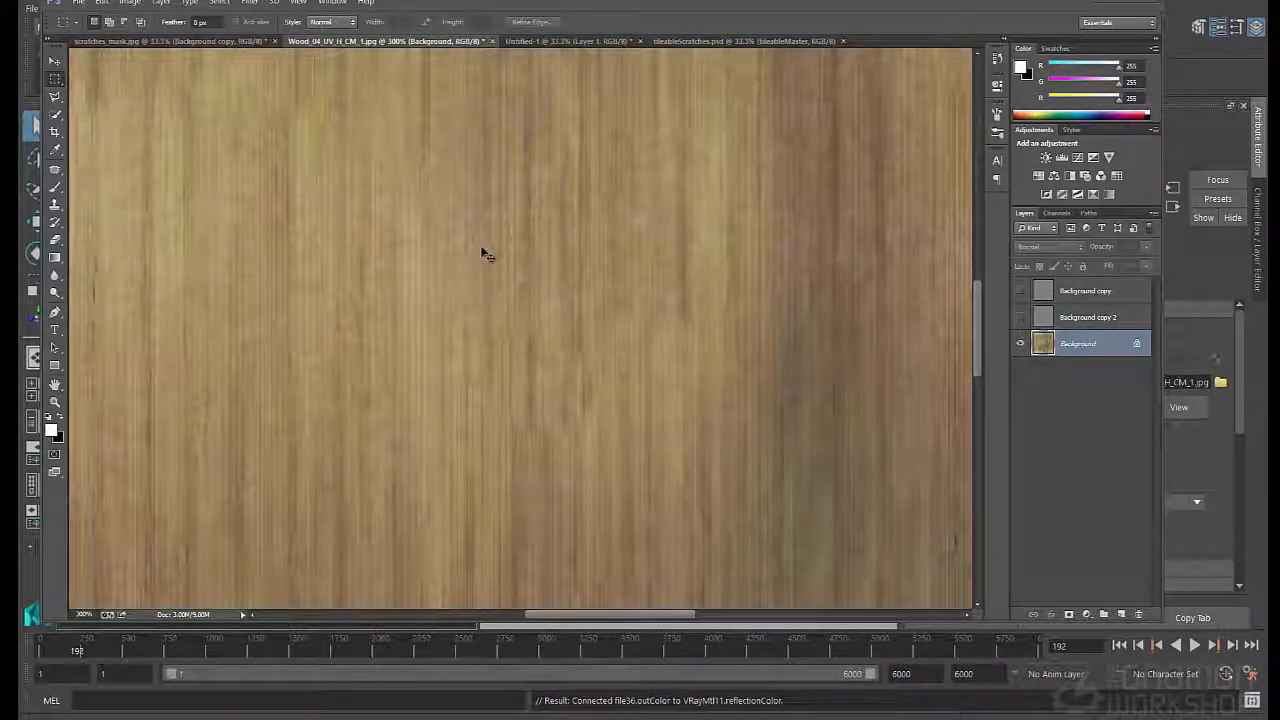
pyautogui.keyDown('alt'); pyautogui.scroll(-3, 484, 252); pyautogui.keyUp('alt')
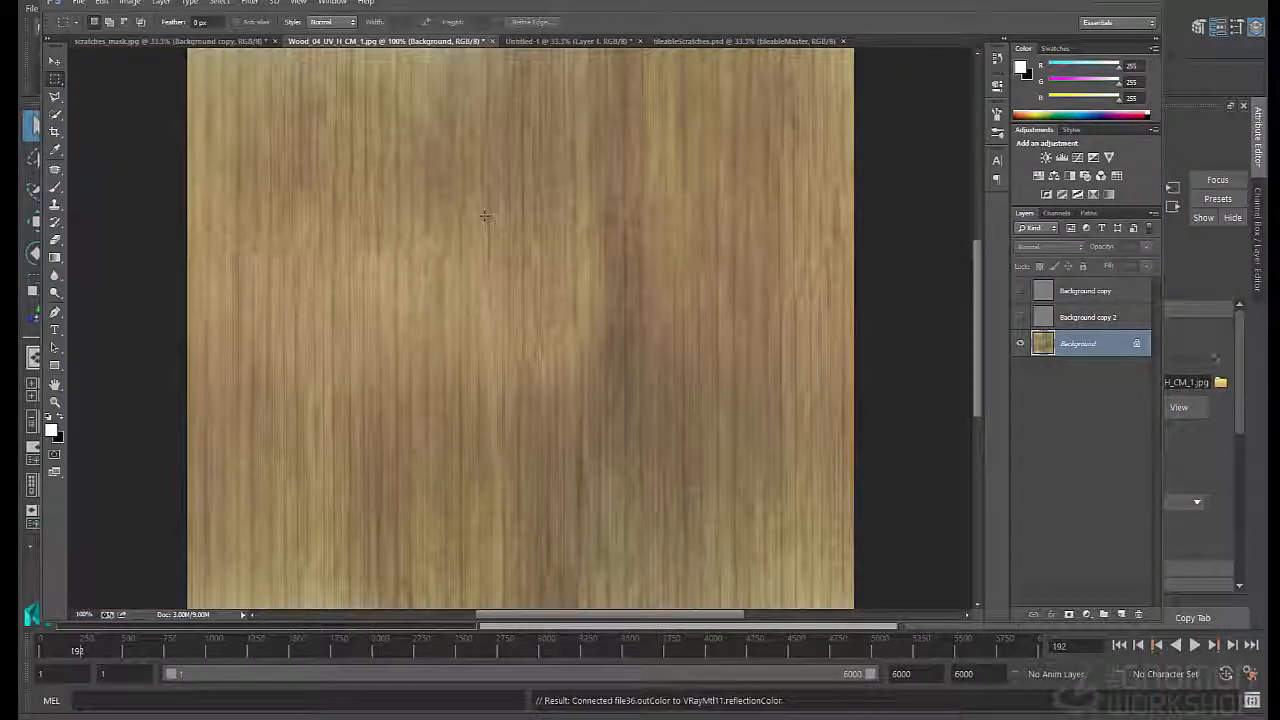
pyautogui.click(133, 4)
pyautogui.click(143, 97)
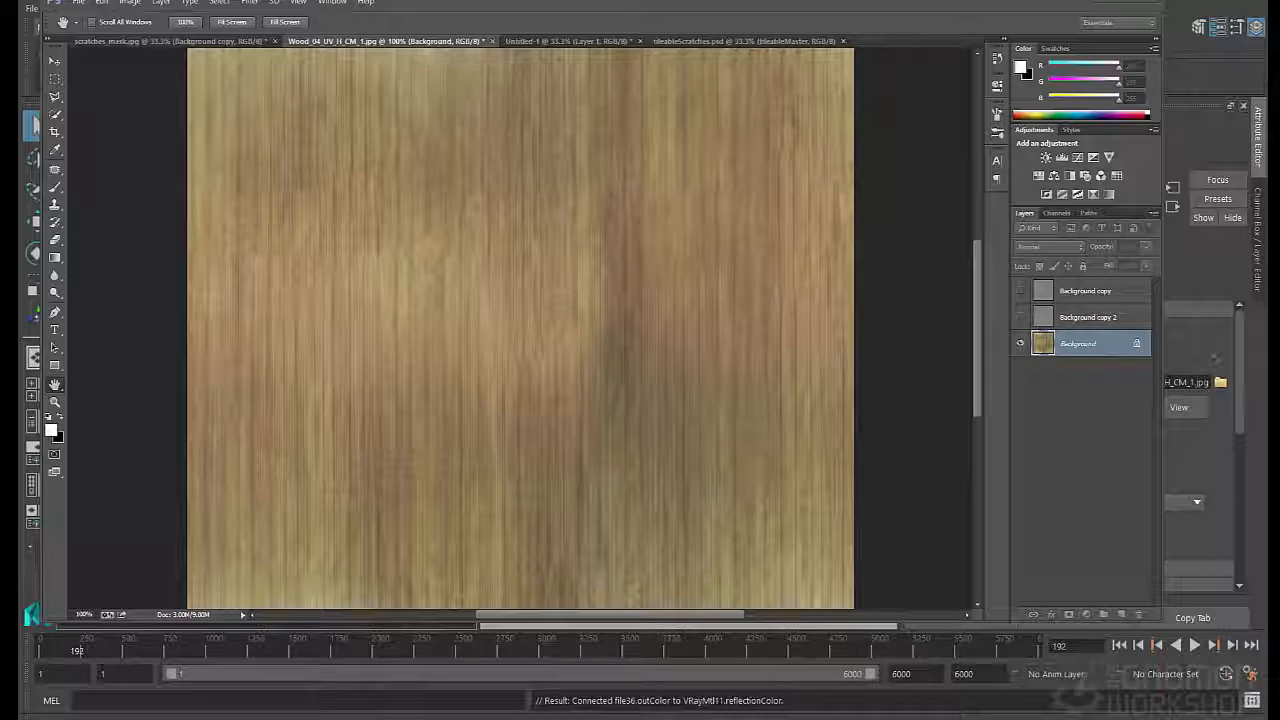
pyautogui.moveTo(337, 189); pyautogui.dragTo(395, 200)
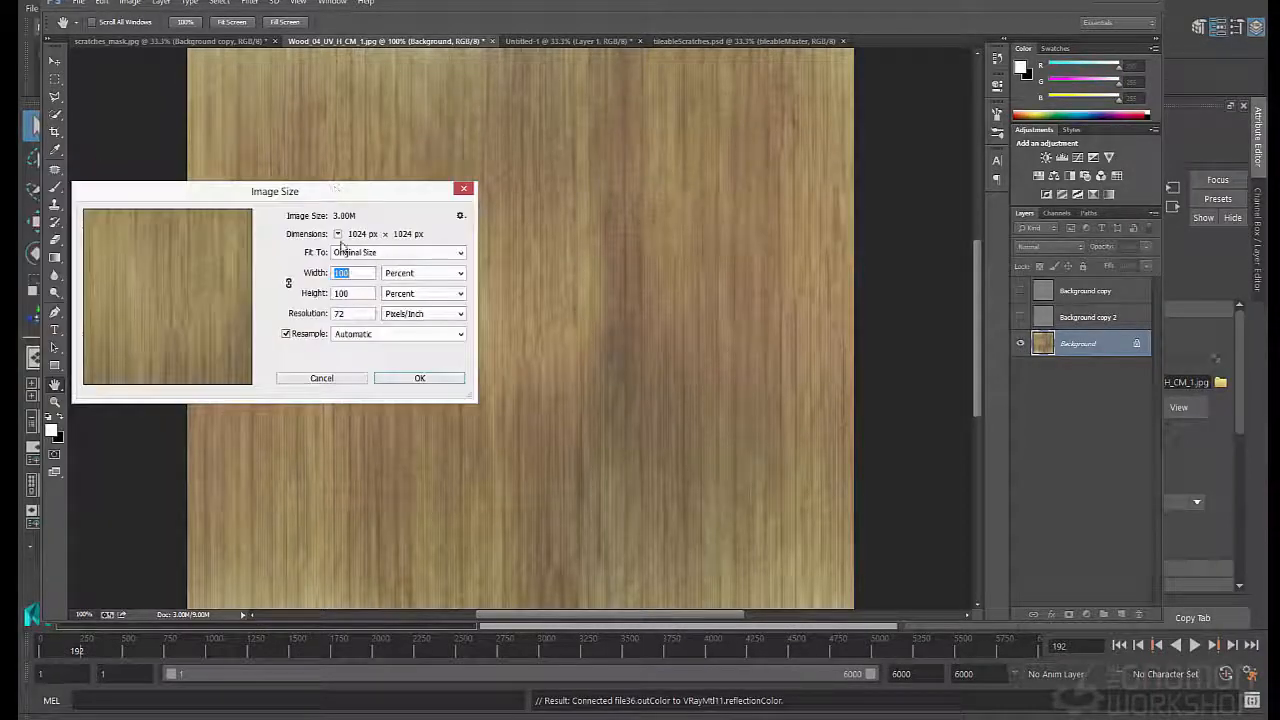
pyautogui.click(463, 188)
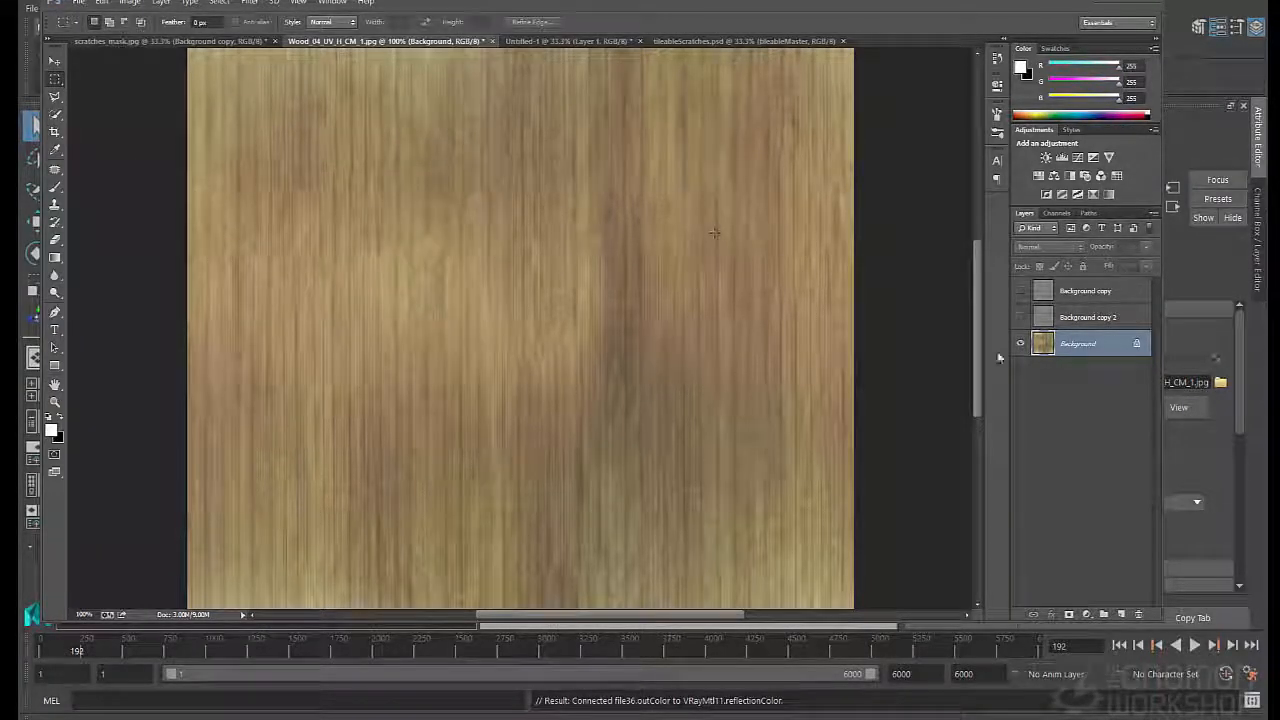
# - Reapply the Reduce Noise filter to the Background layer and show both high-pass layers again
pyautogui.click(249, 3)
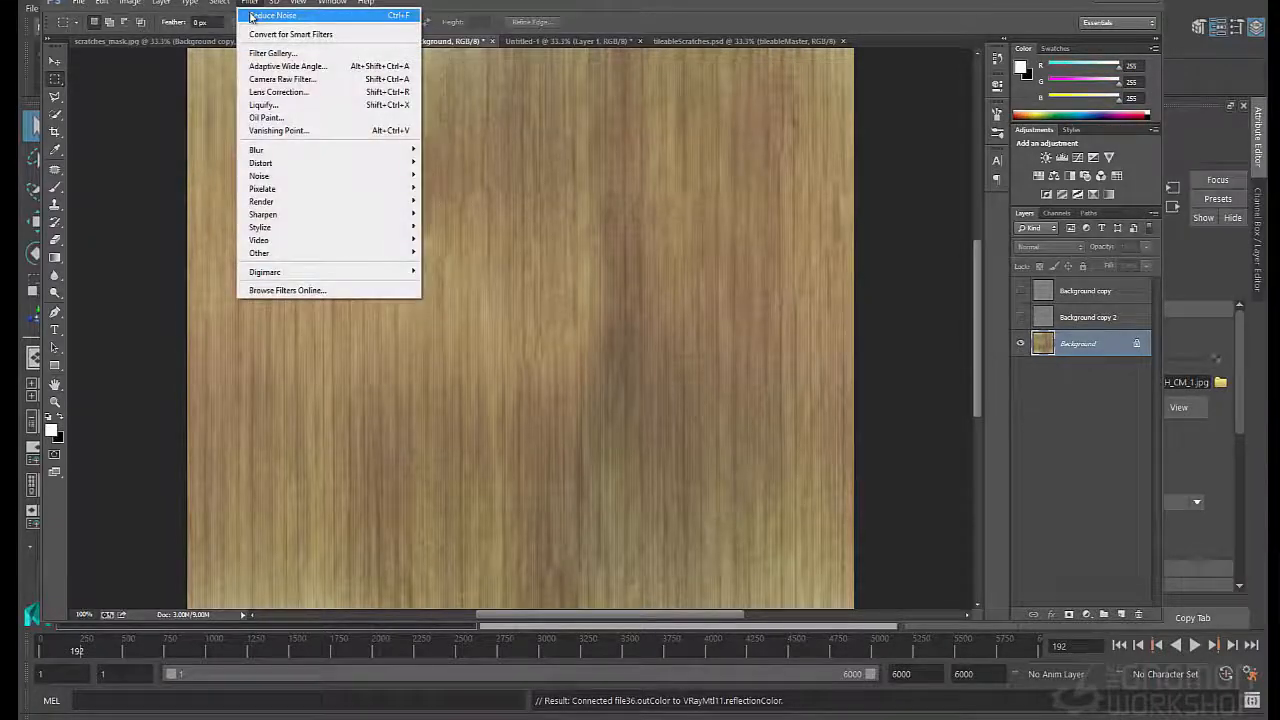
pyautogui.click(252, 17)
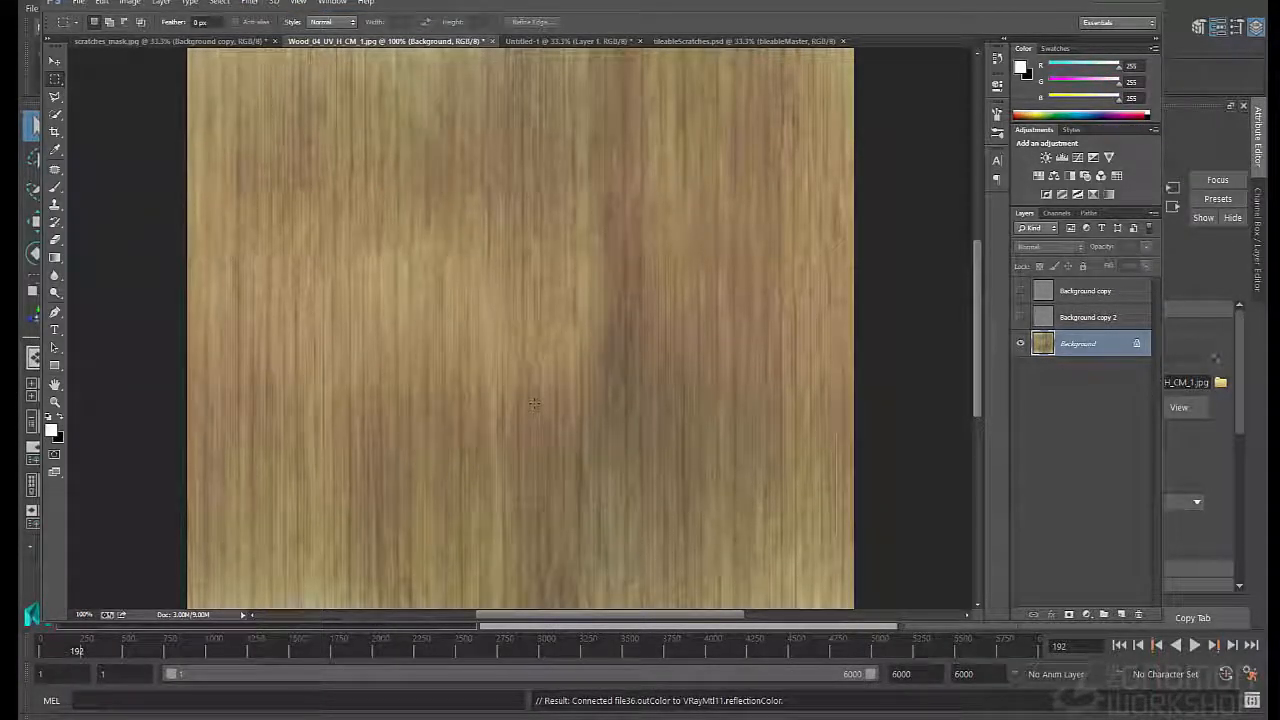
pyautogui.click(1020, 317)
pyautogui.click(1020, 291)
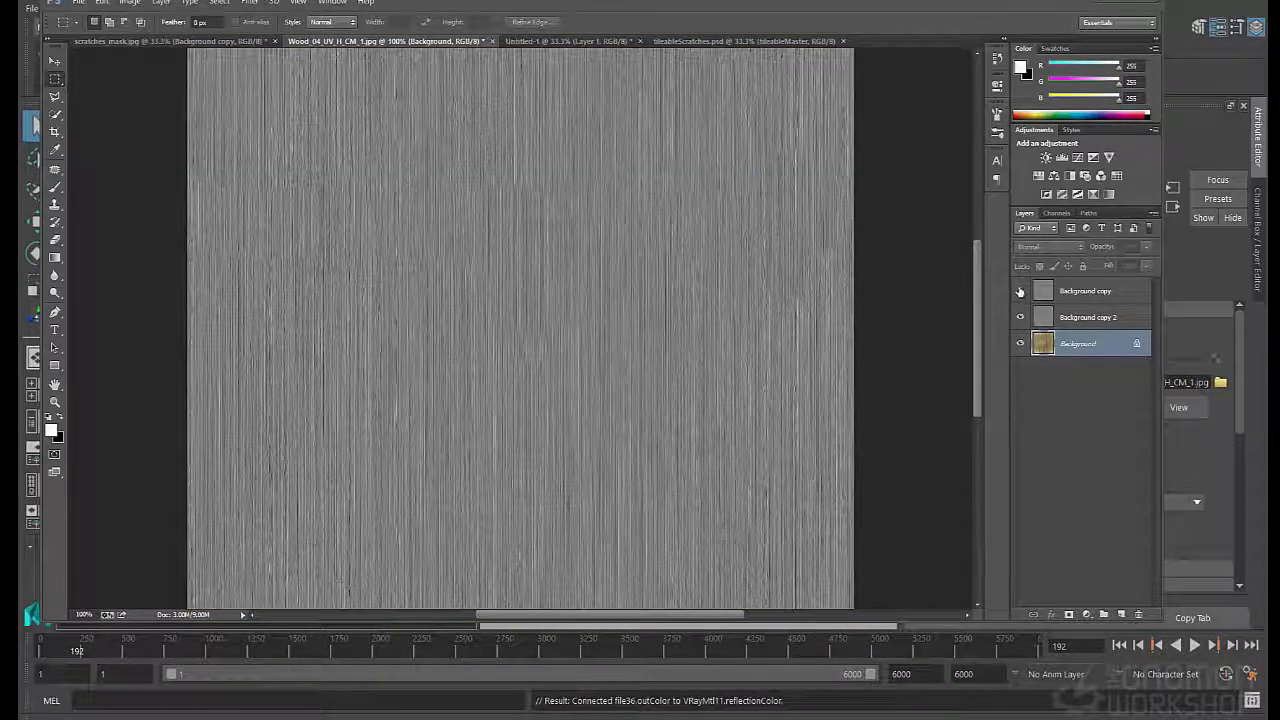
# - Compare the two high-pass layers by toggling Background copy, and move Background copy 2 above it in the layer stack
pyautogui.click(1098, 318)
pyautogui.click(1021, 291)
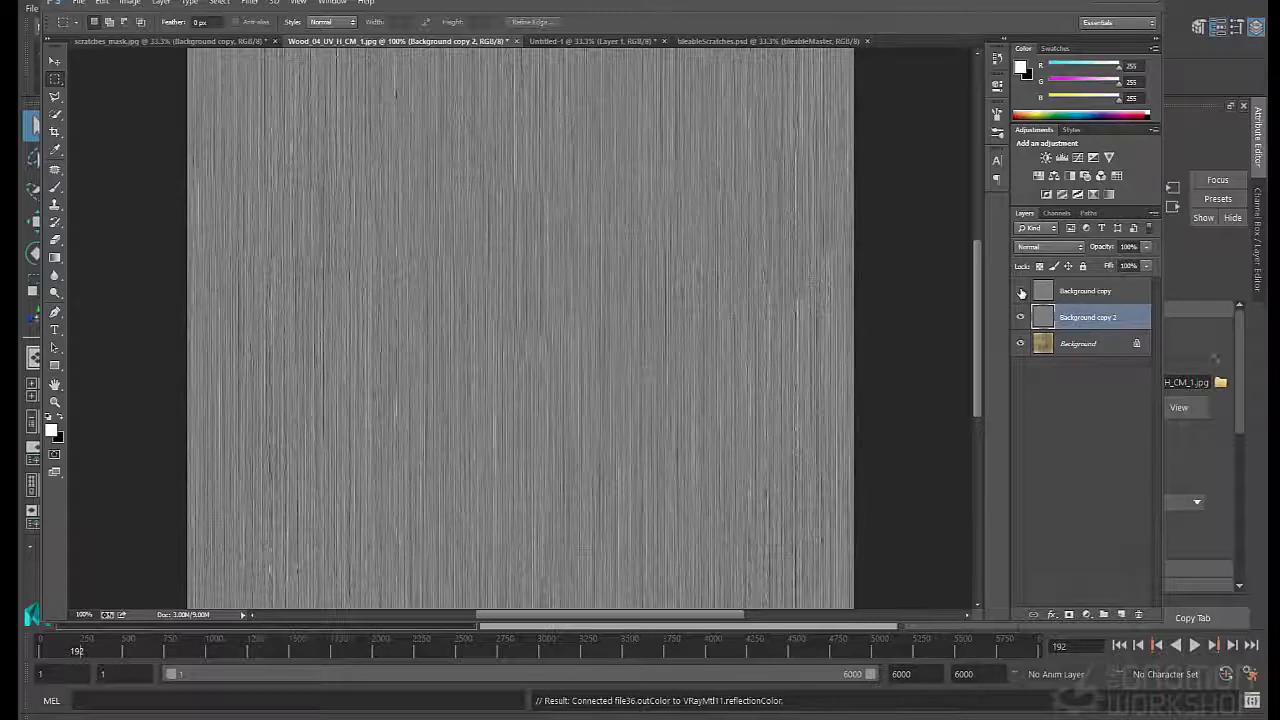
pyautogui.click(1021, 291)
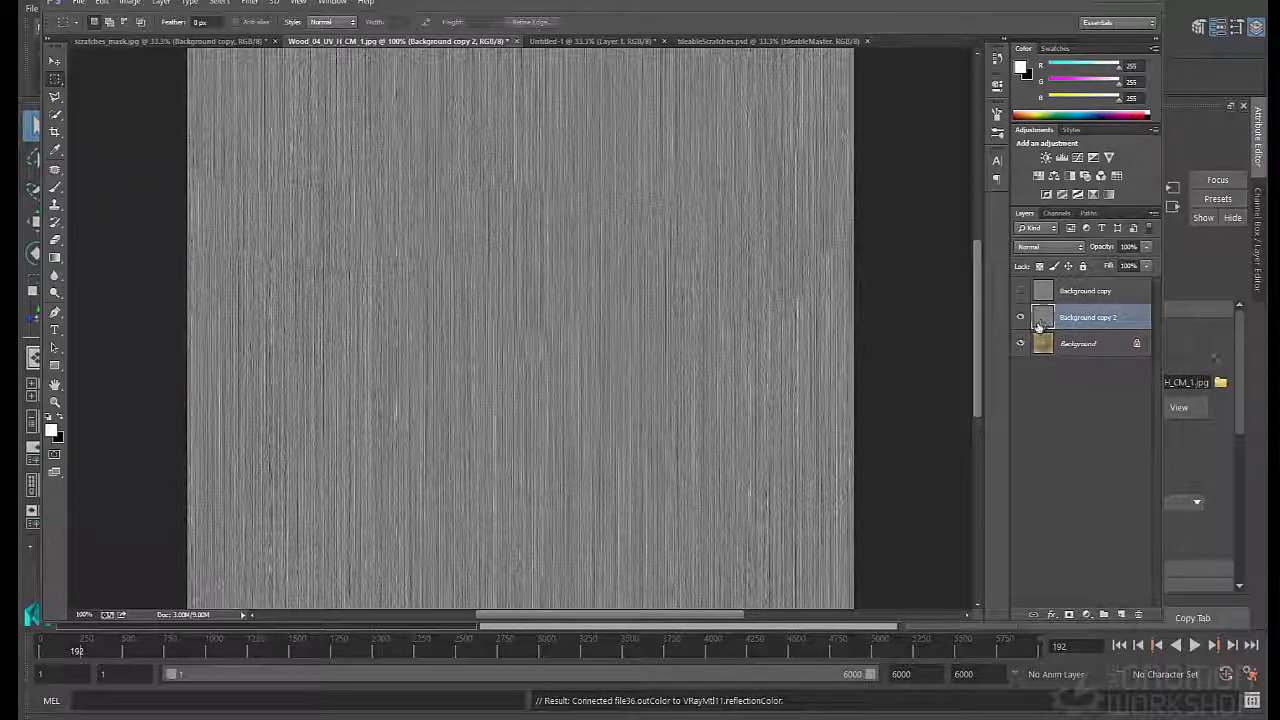
pyautogui.moveTo(1038, 325); pyautogui.dragTo(1045, 282)
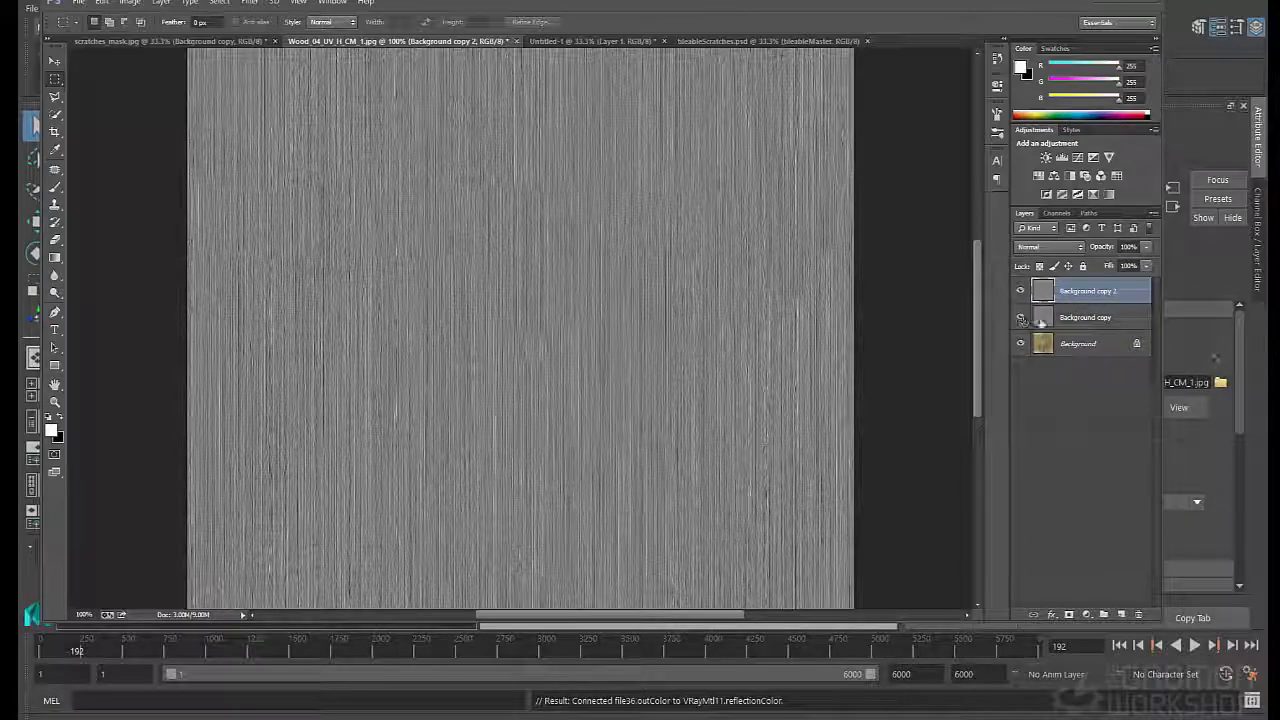
# - Blend Background copy 2 over the layer below in Overlay mode at 57% opacity
pyautogui.click(1048, 246)
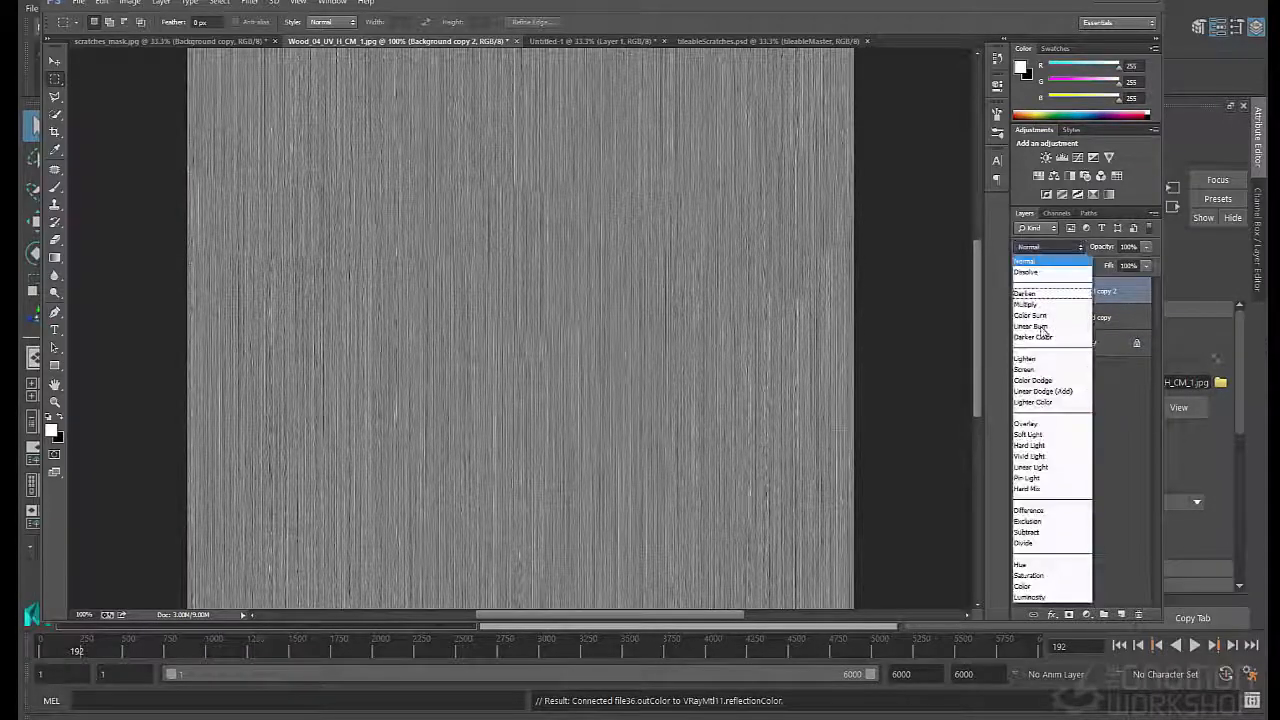
pyautogui.click(1028, 423)
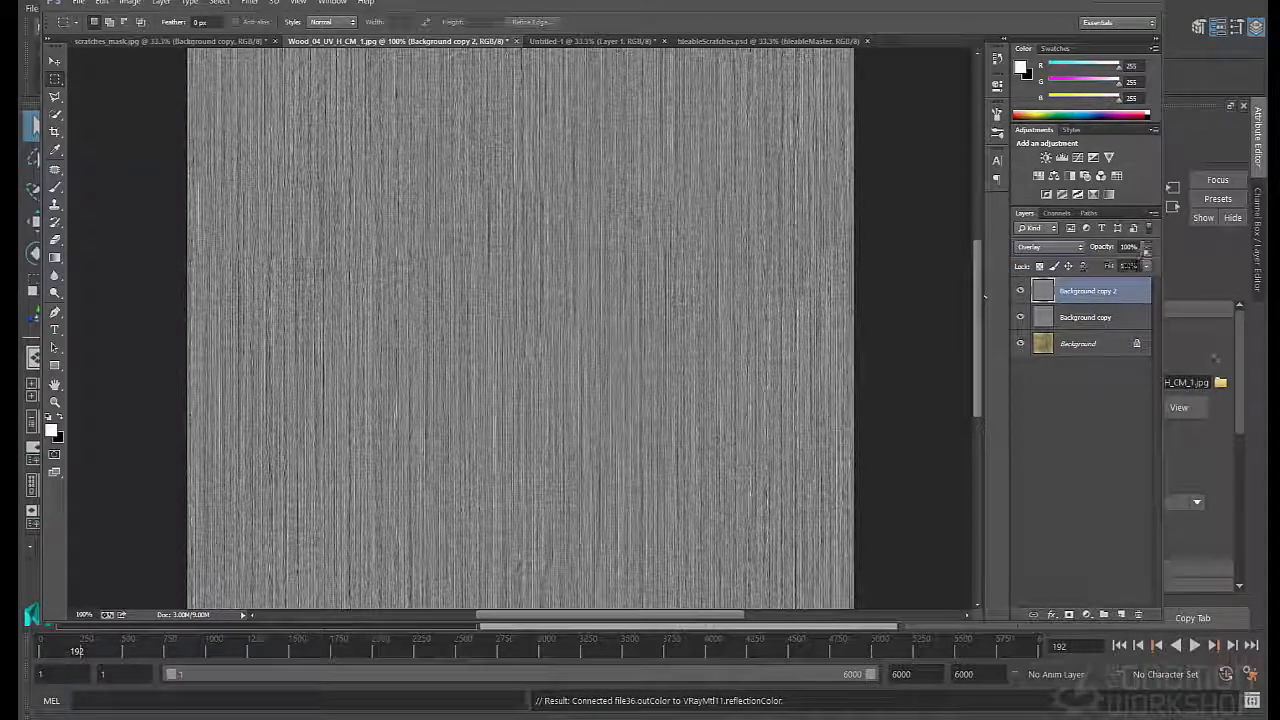
pyautogui.moveTo(1146, 247); pyautogui.dragTo(1084, 259)
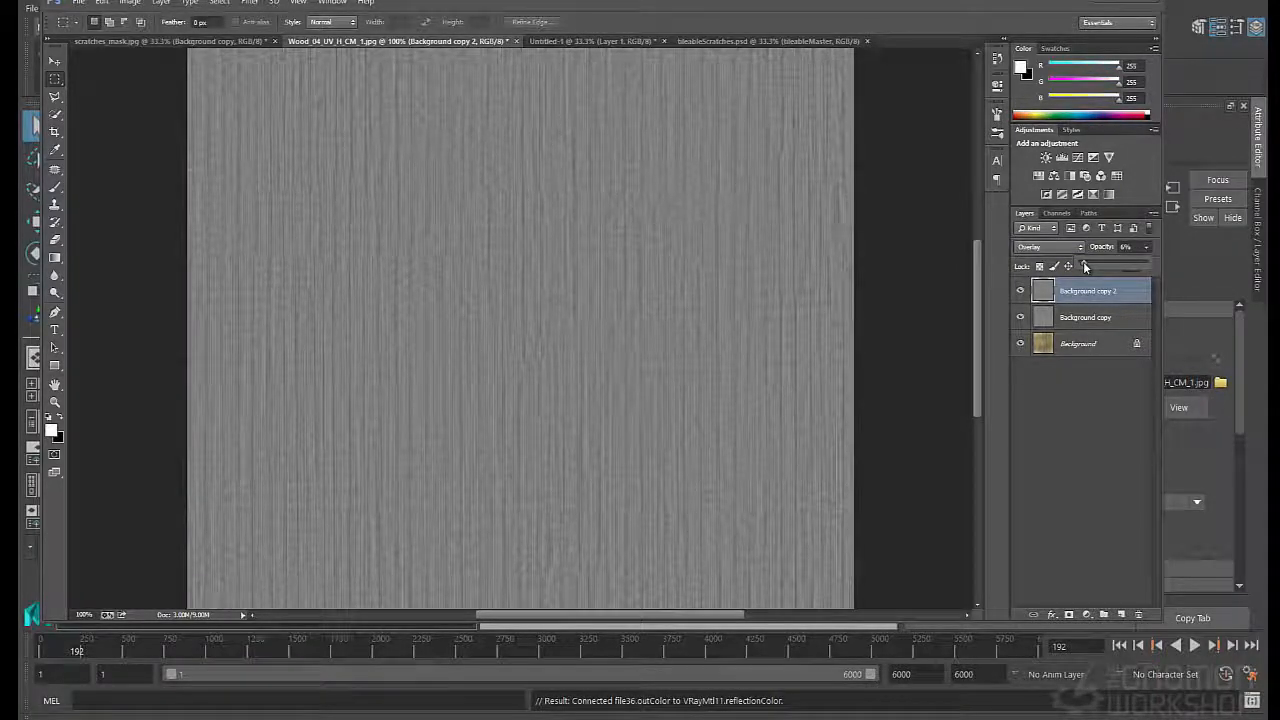
pyautogui.moveTo(1096, 261); pyautogui.dragTo(1117, 267)
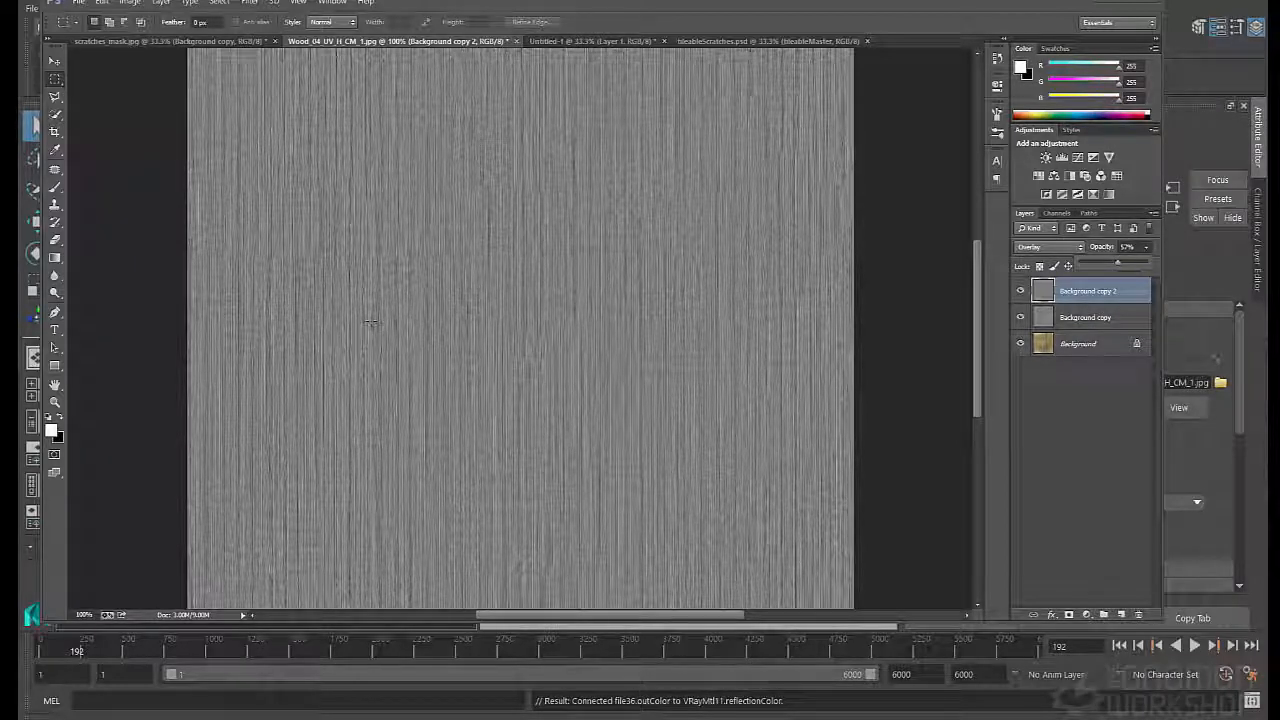
# - Merge Background copy 2 down into Background copy and add a new layer above it for Clone Stamp retouching of the grain
pyautogui.click(1059, 350)
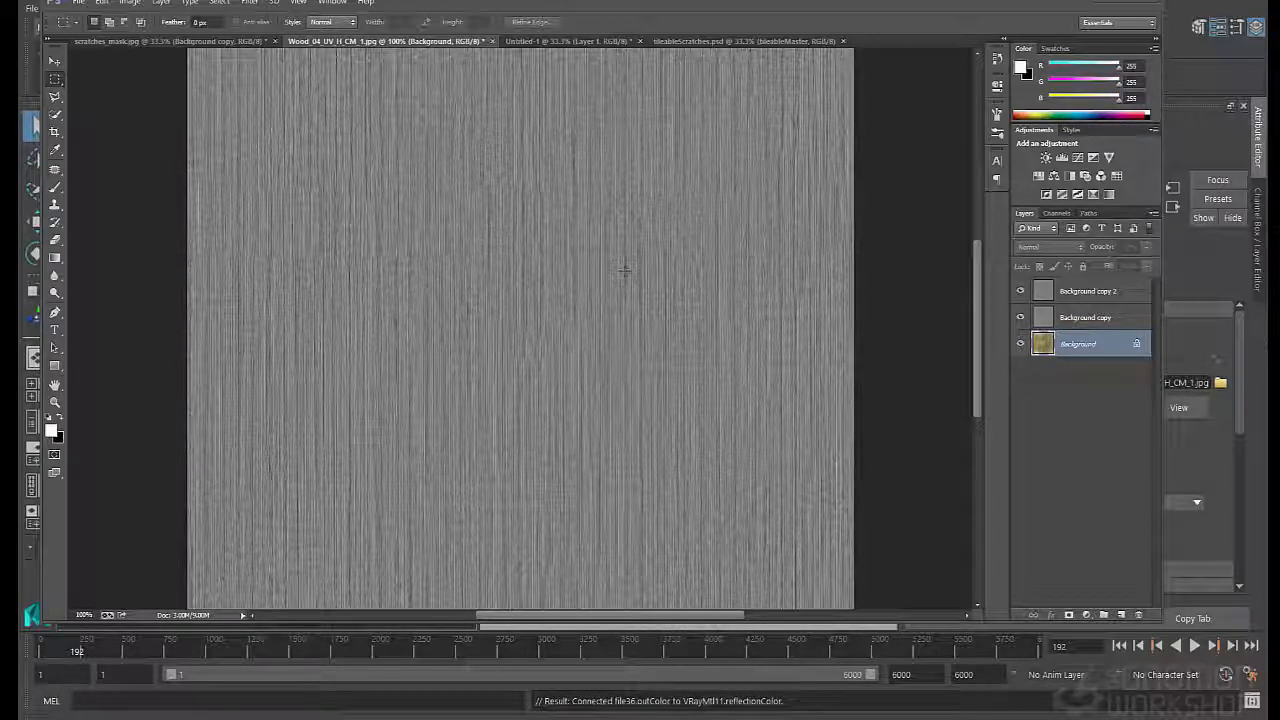
pyautogui.press('s')
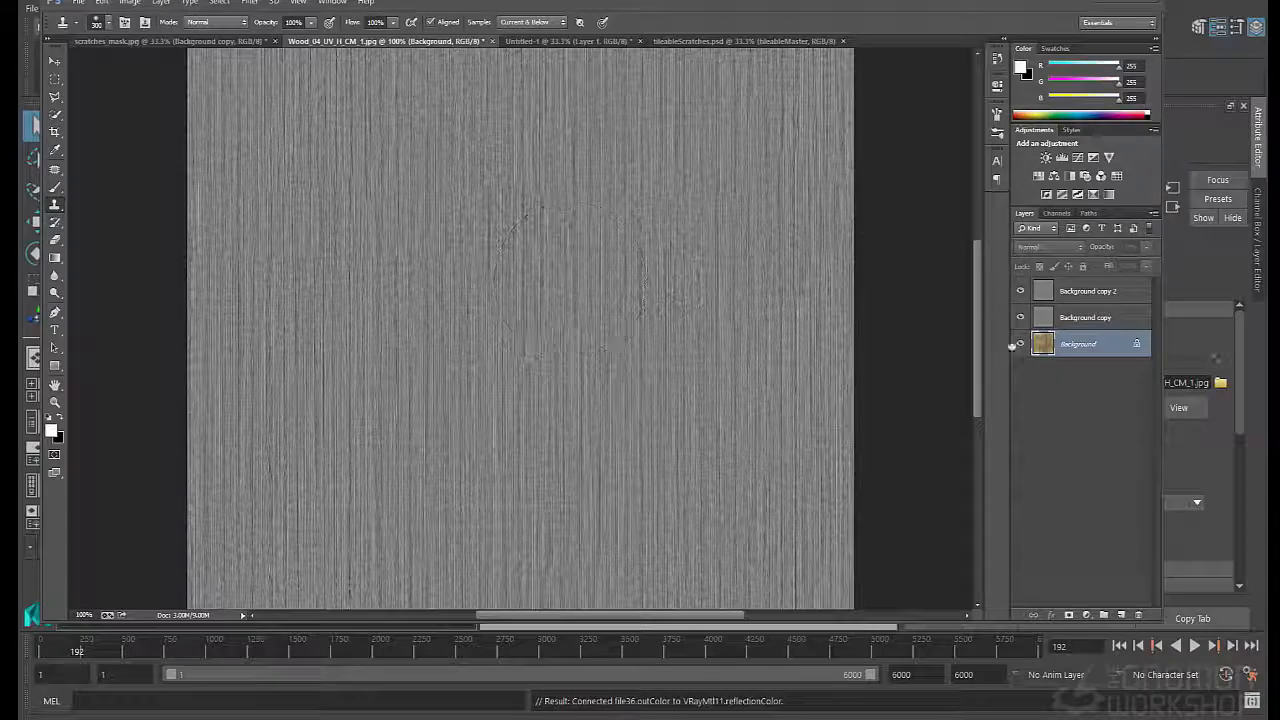
pyautogui.click(1085, 291)
pyautogui.hotkey('ctrl', 'e')
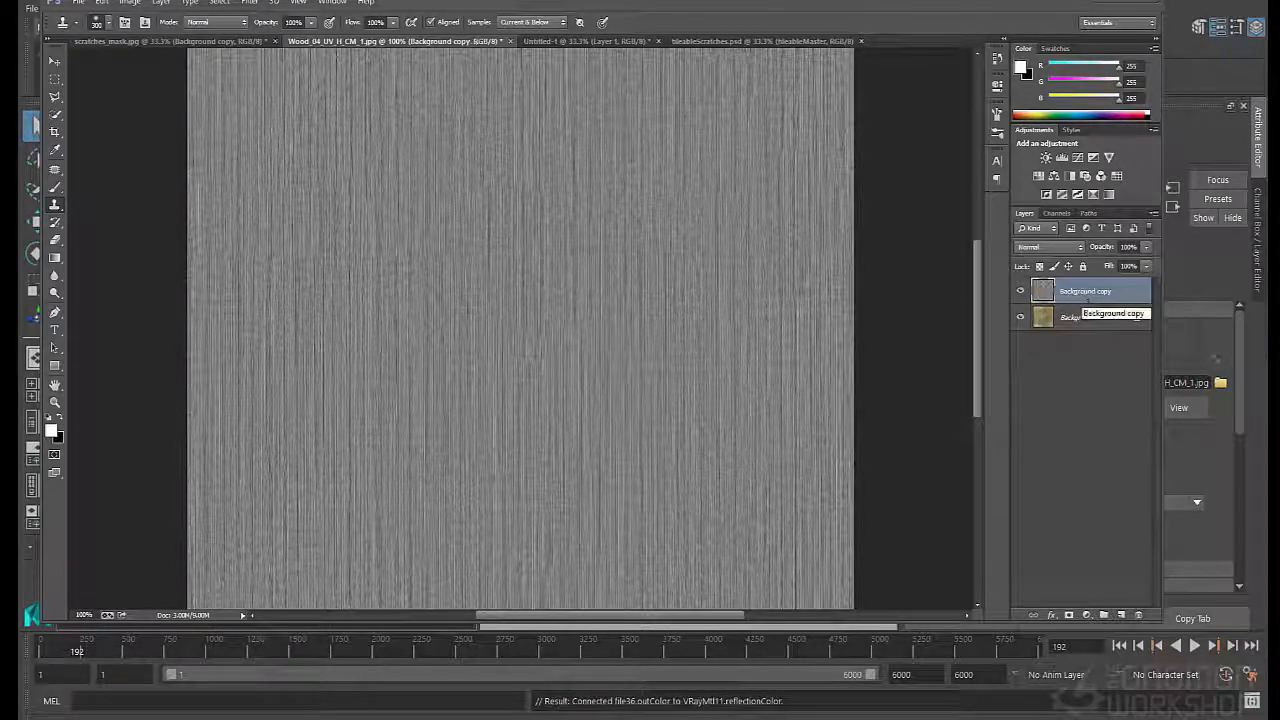
pyautogui.keyDown('alt'); pyautogui.click(466, 278); pyautogui.keyUp('alt')
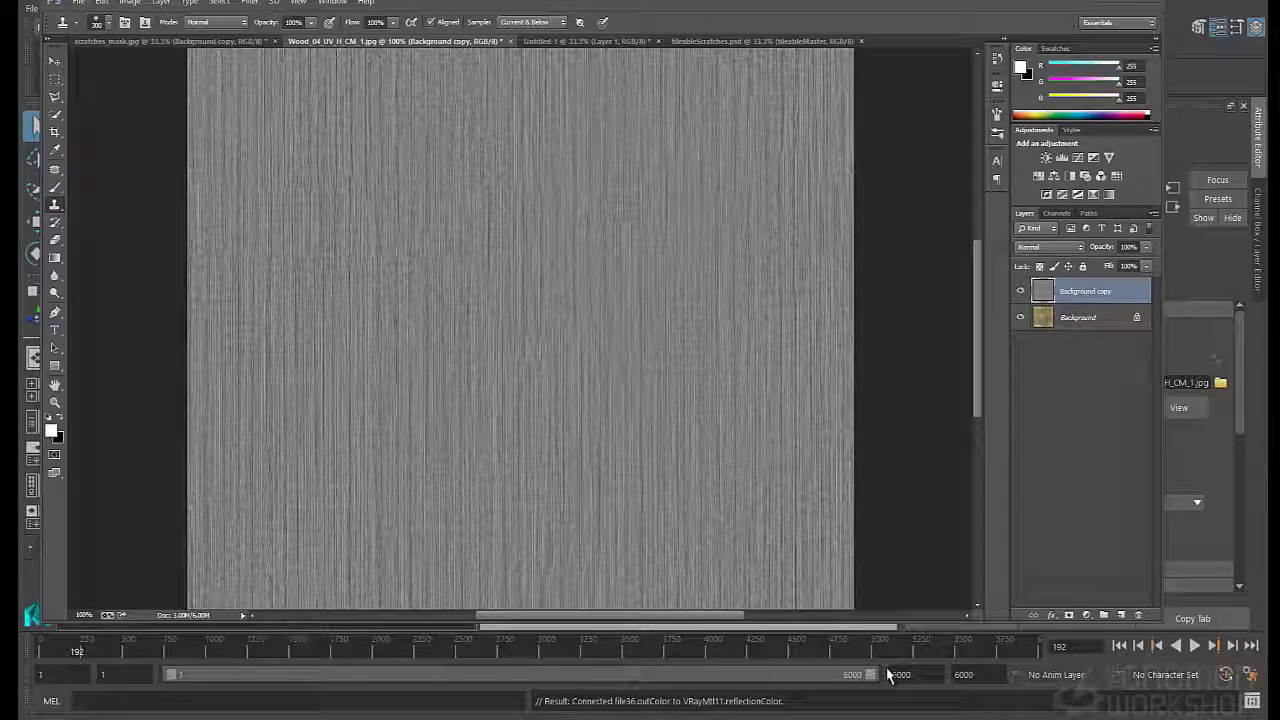
pyautogui.click(1119, 617)
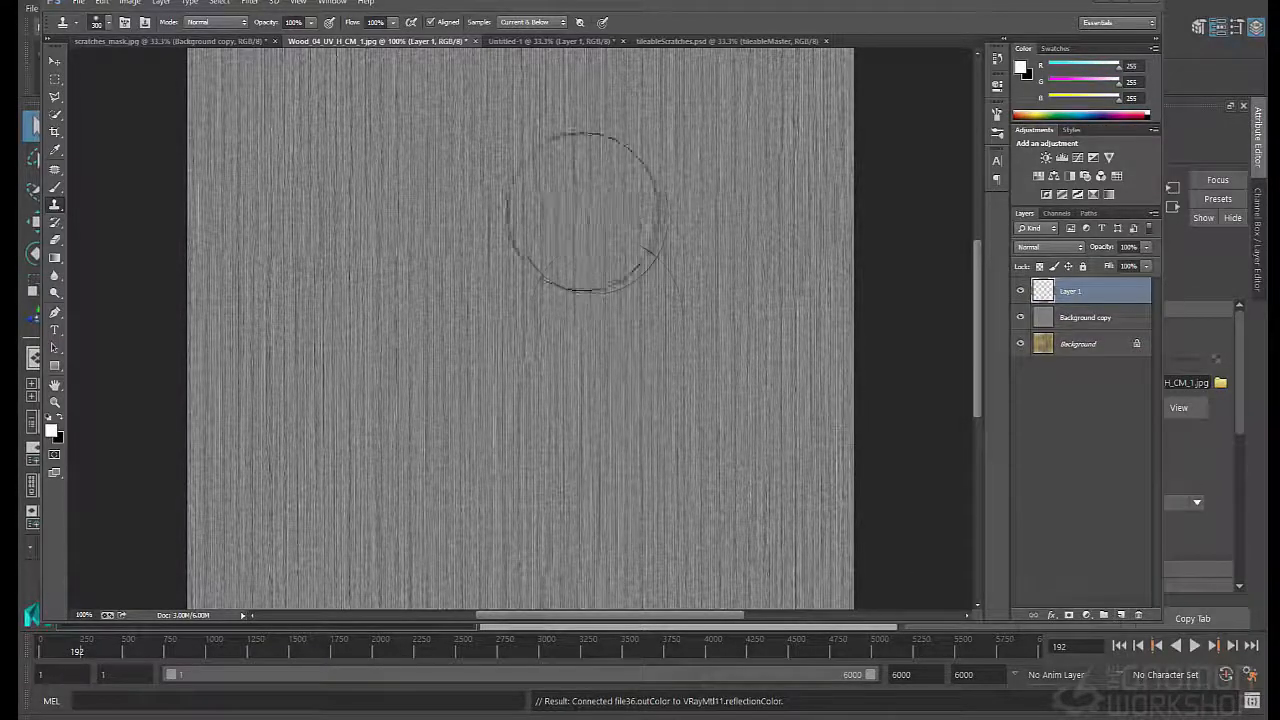
# - Choose a textured 39 px brush preset for the Eraser and check the cloned retouching by toggling Layer 1's visibility
pyautogui.press('e')
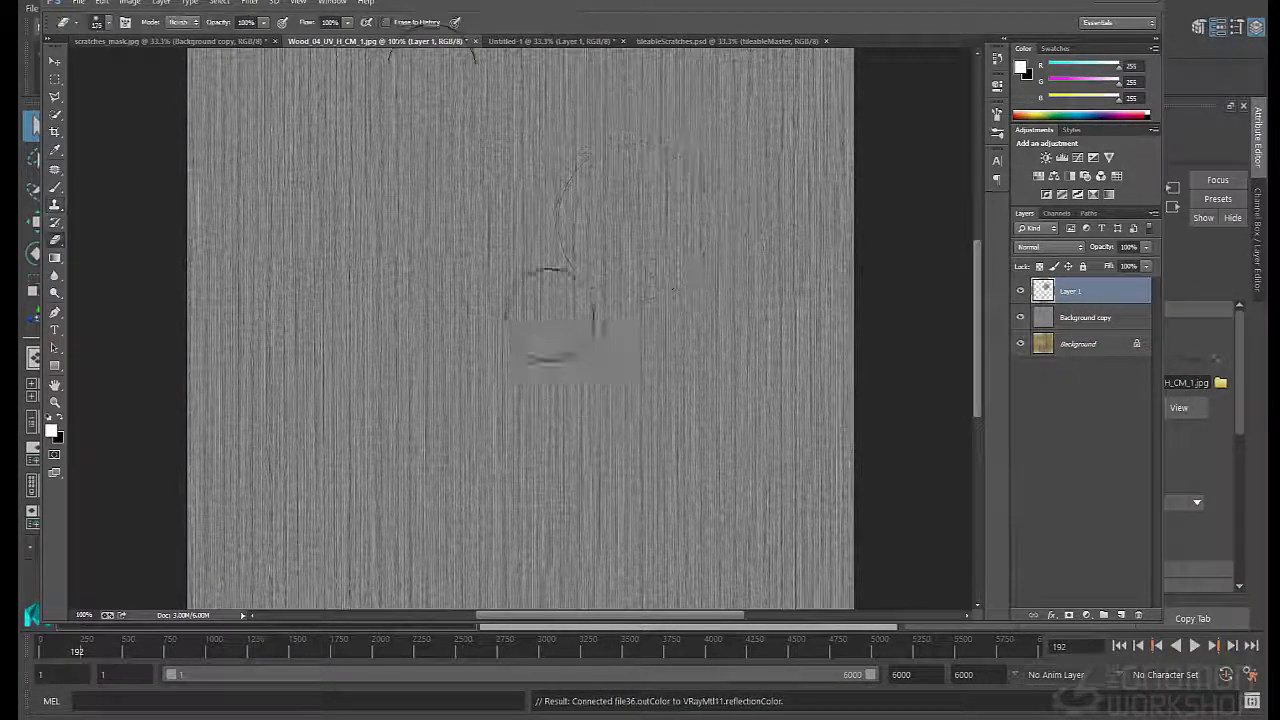
pyautogui.click(104, 22)
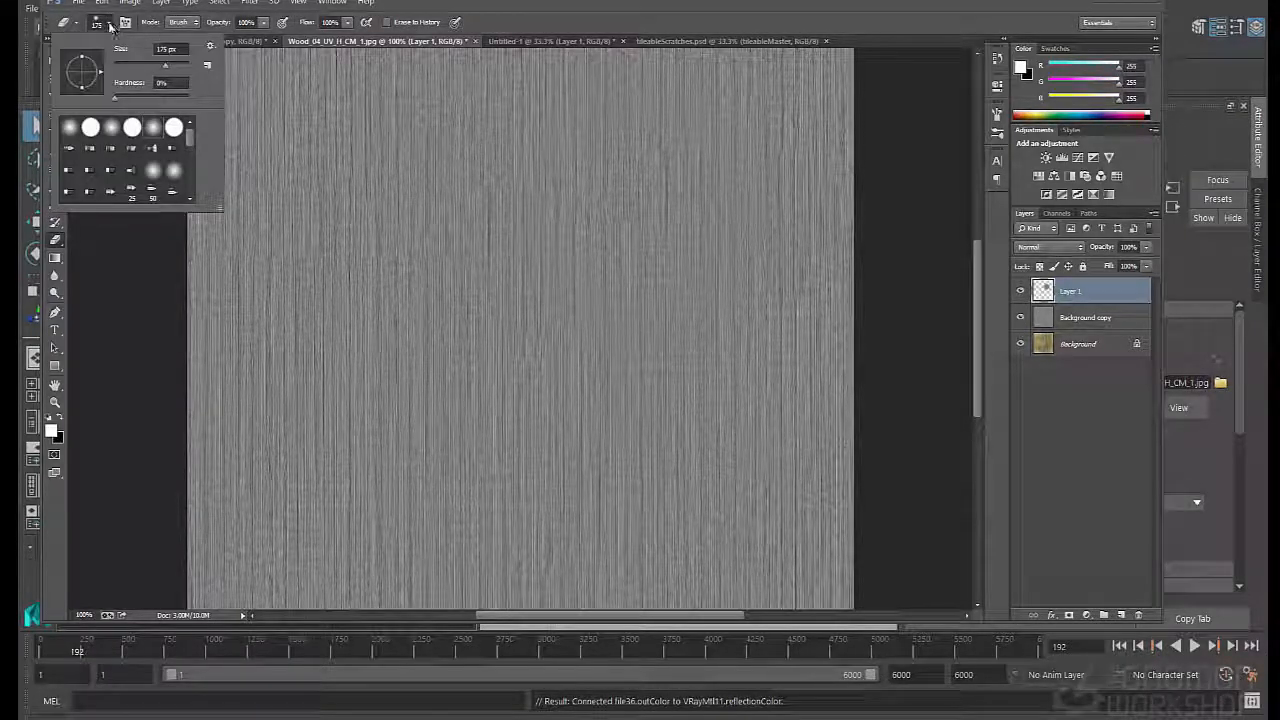
pyautogui.click(110, 25)
pyautogui.click(124, 23)
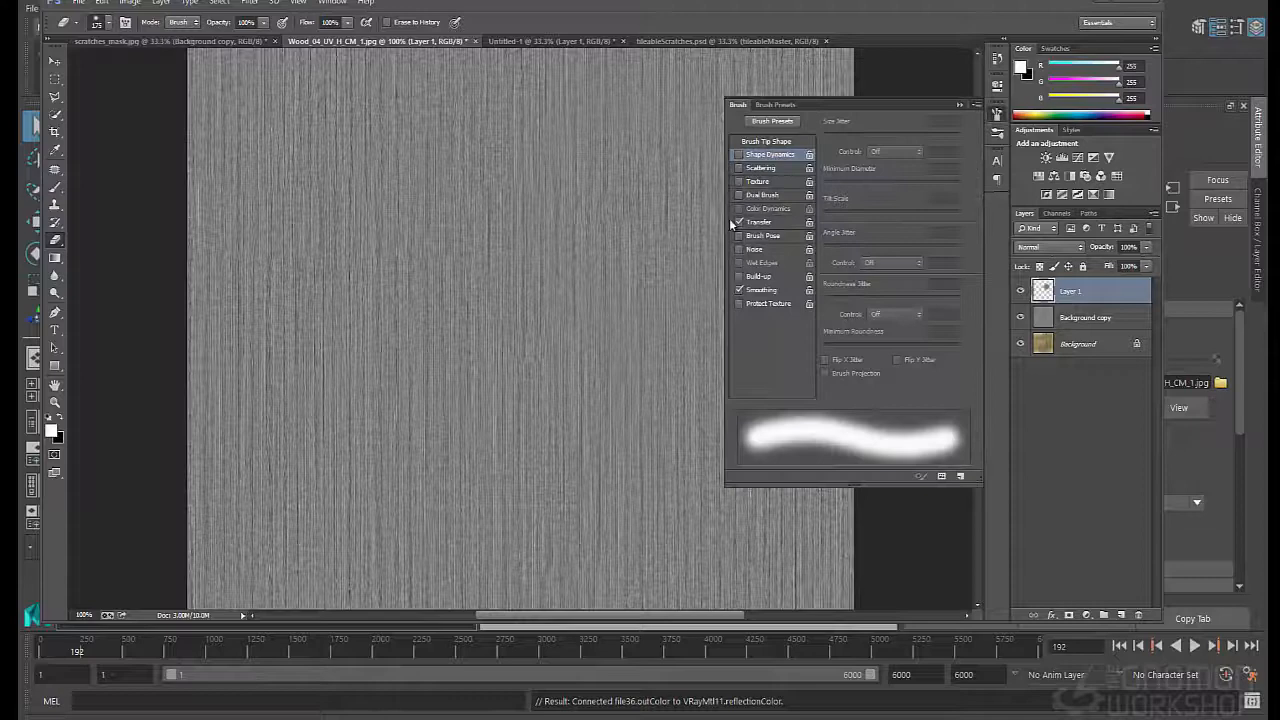
pyautogui.click(772, 121)
pyautogui.scroll(-5, 800, 300)
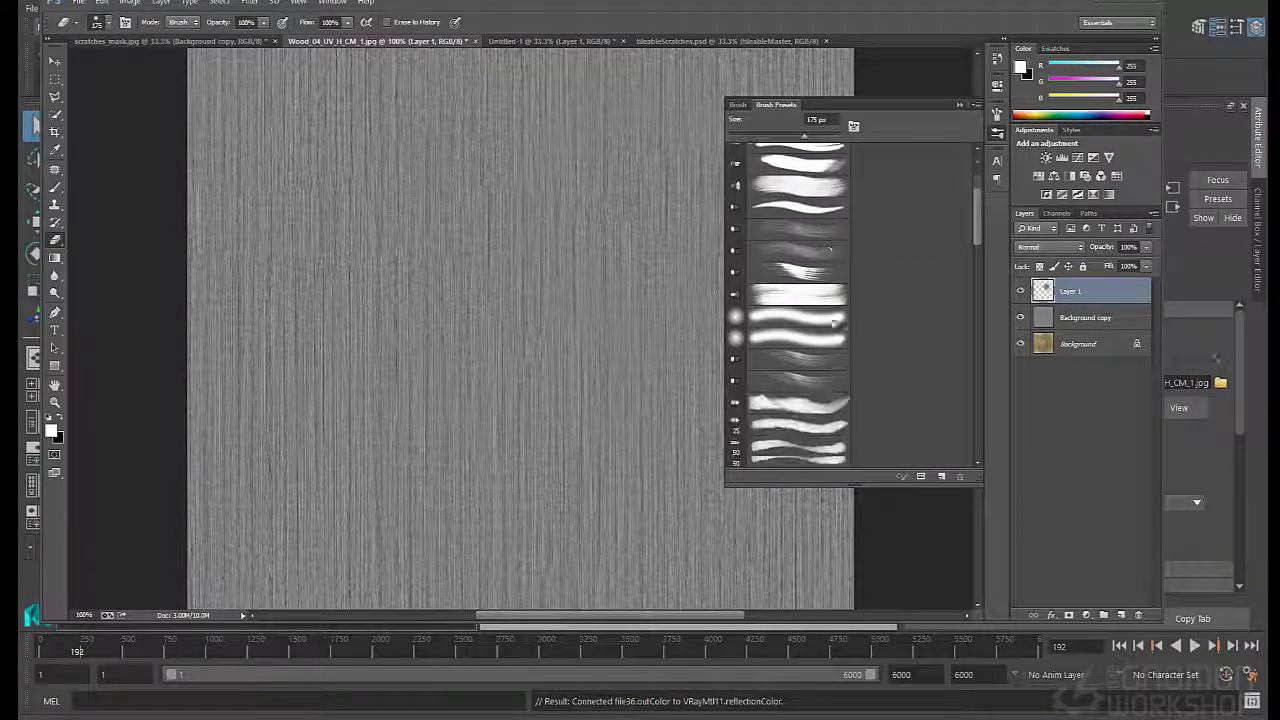
pyautogui.scroll(-1, 834, 322)
pyautogui.moveTo(980, 212); pyautogui.dragTo(977, 422)
pyautogui.click(770, 326)
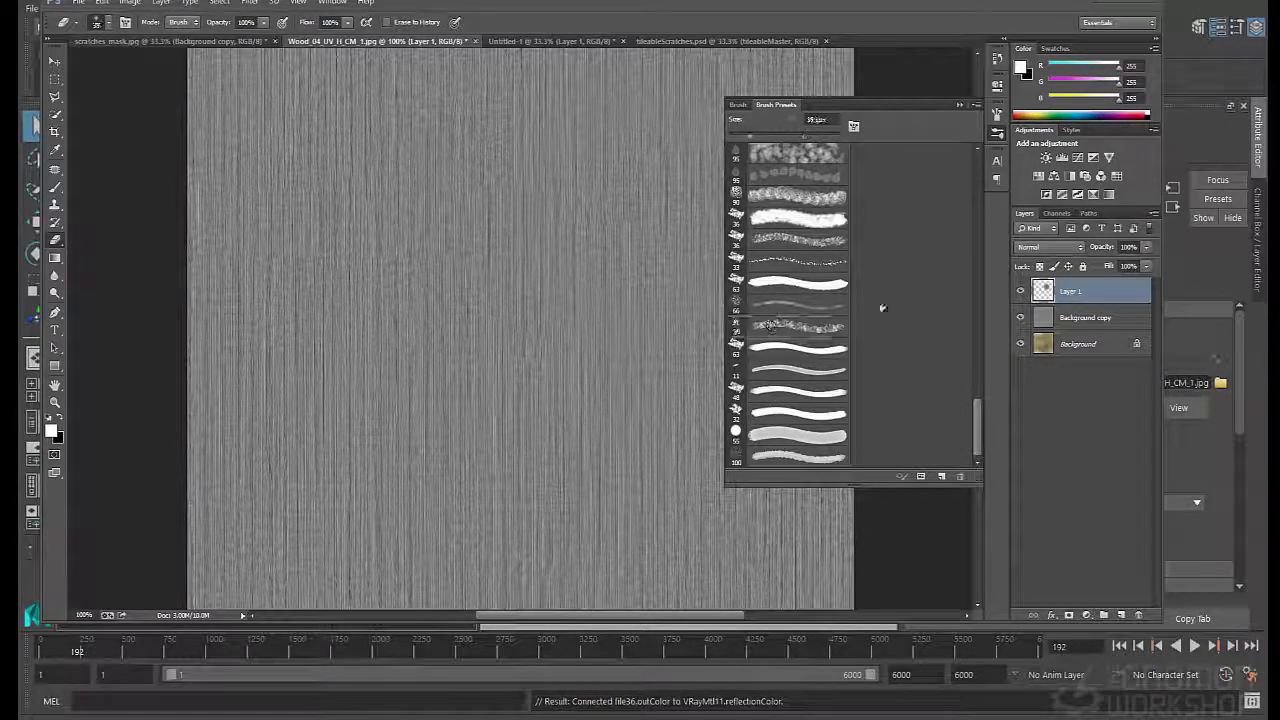
pyautogui.click(960, 104)
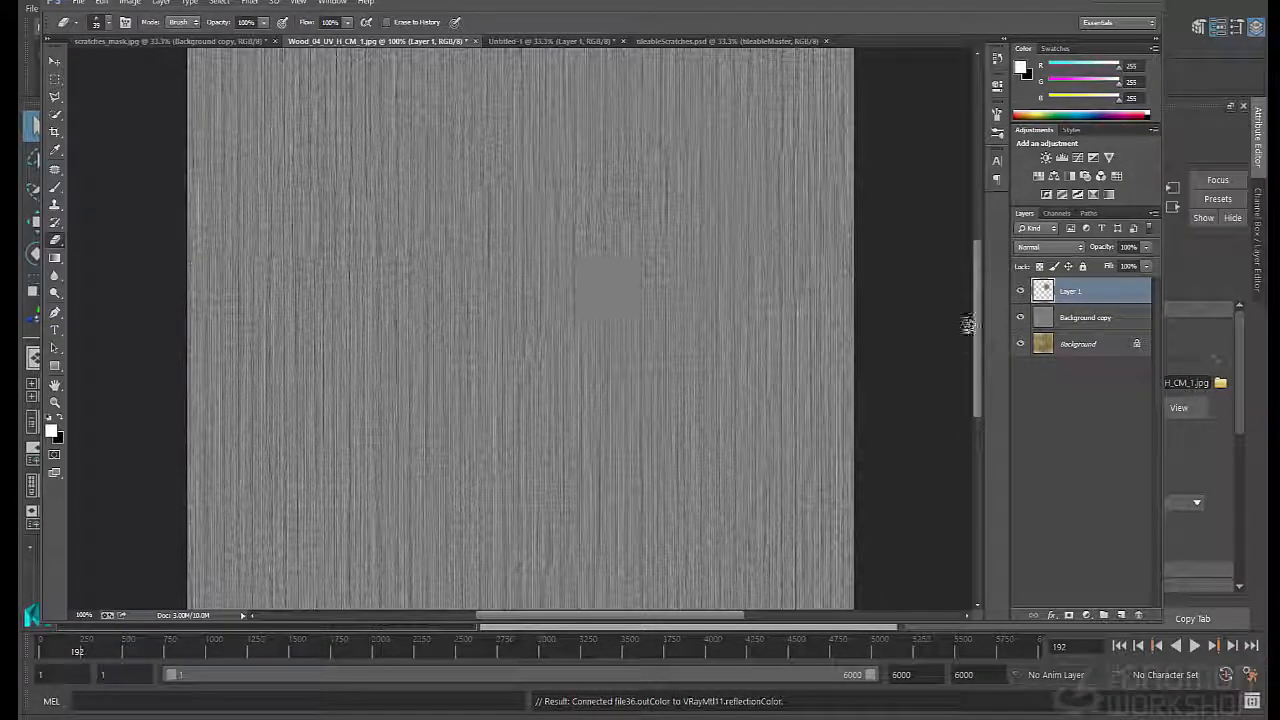
pyautogui.click(1021, 292)
pyautogui.click(1021, 292)
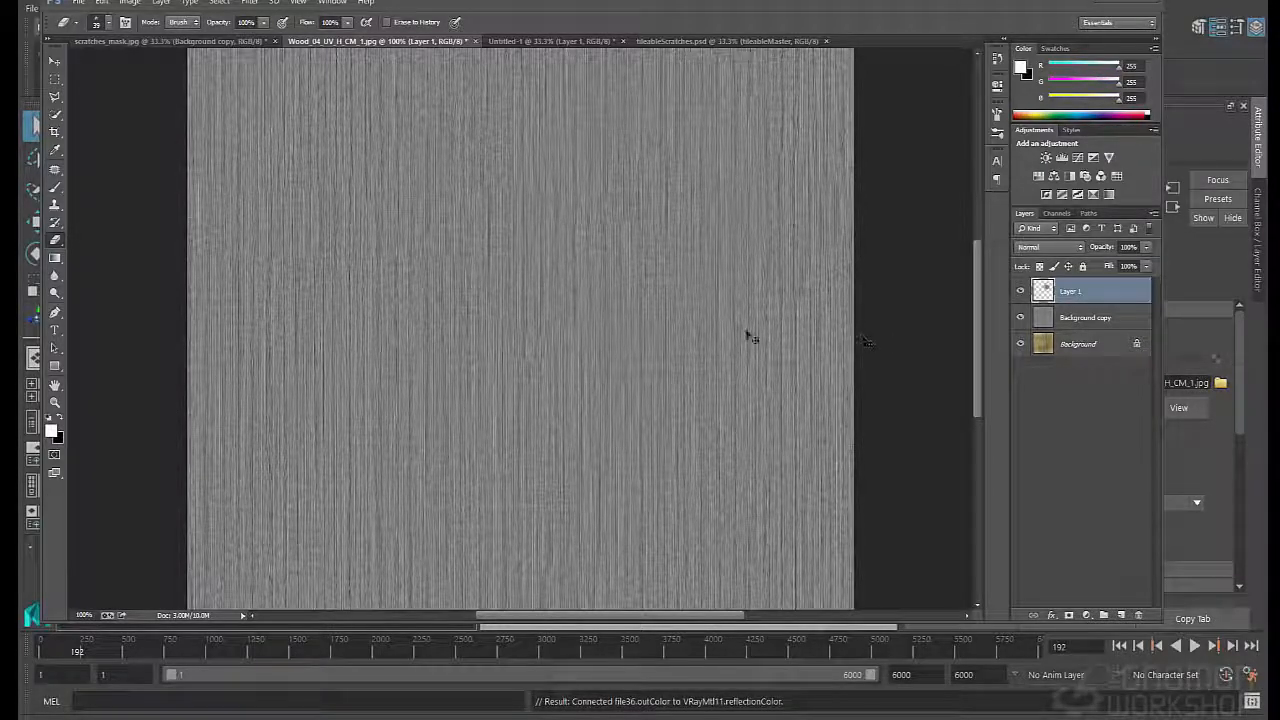
# - Save a TIFF copy of the grain map without layers as Wood_04_bump.tif in the wood folder, using LZW compression
pyautogui.hotkey('ctrl', 'shift', 's')
pyautogui.click(180, 204)
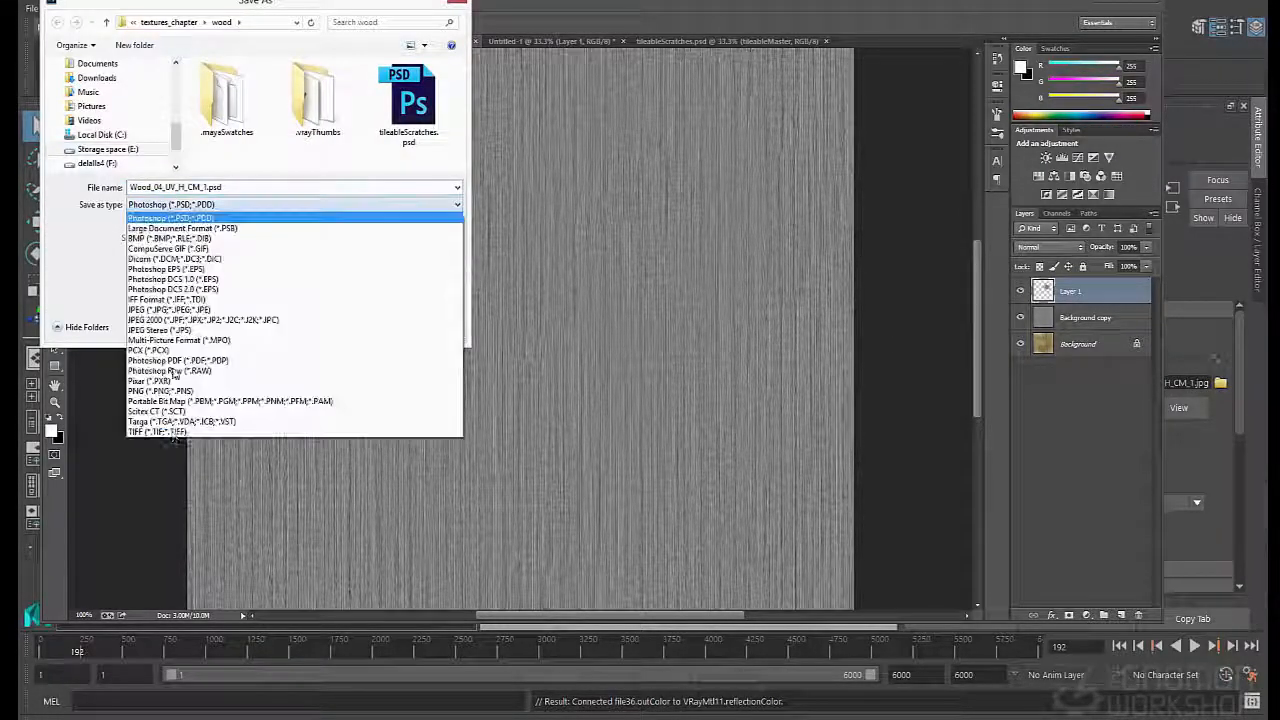
pyautogui.click(160, 431)
pyautogui.click(148, 297)
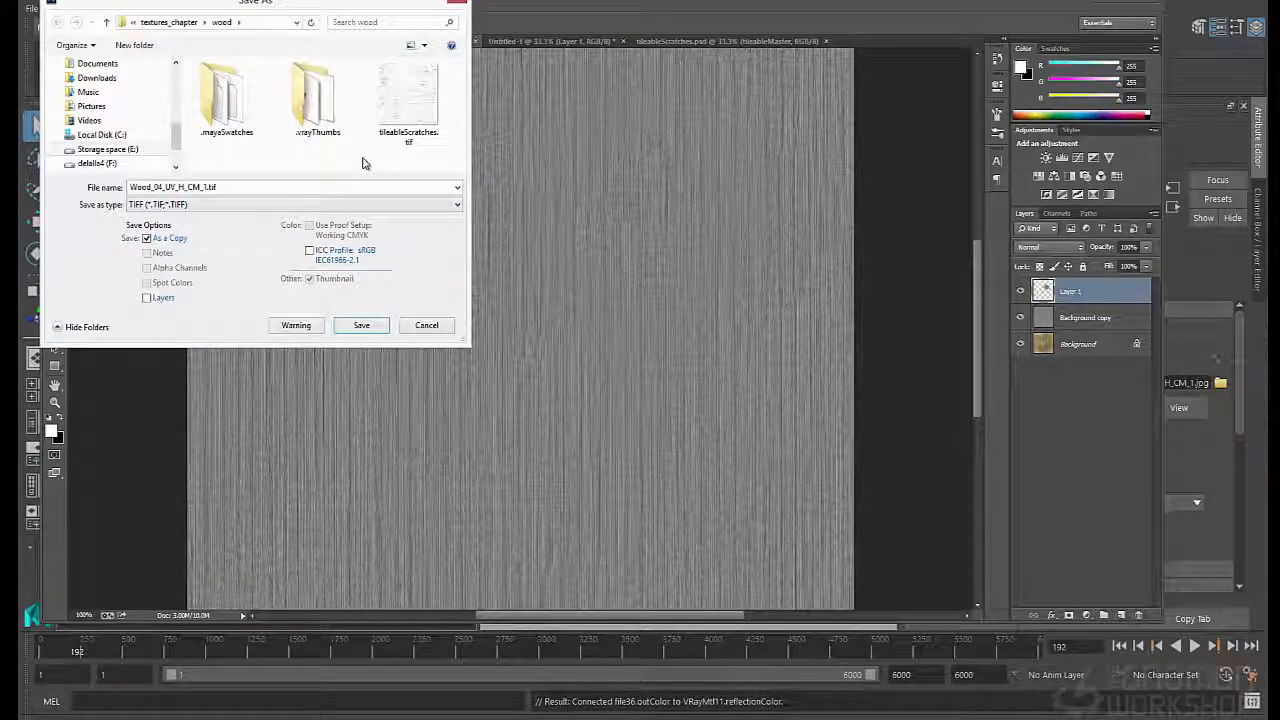
pyautogui.doubleClick(216, 187)
pyautogui.click(205, 187)
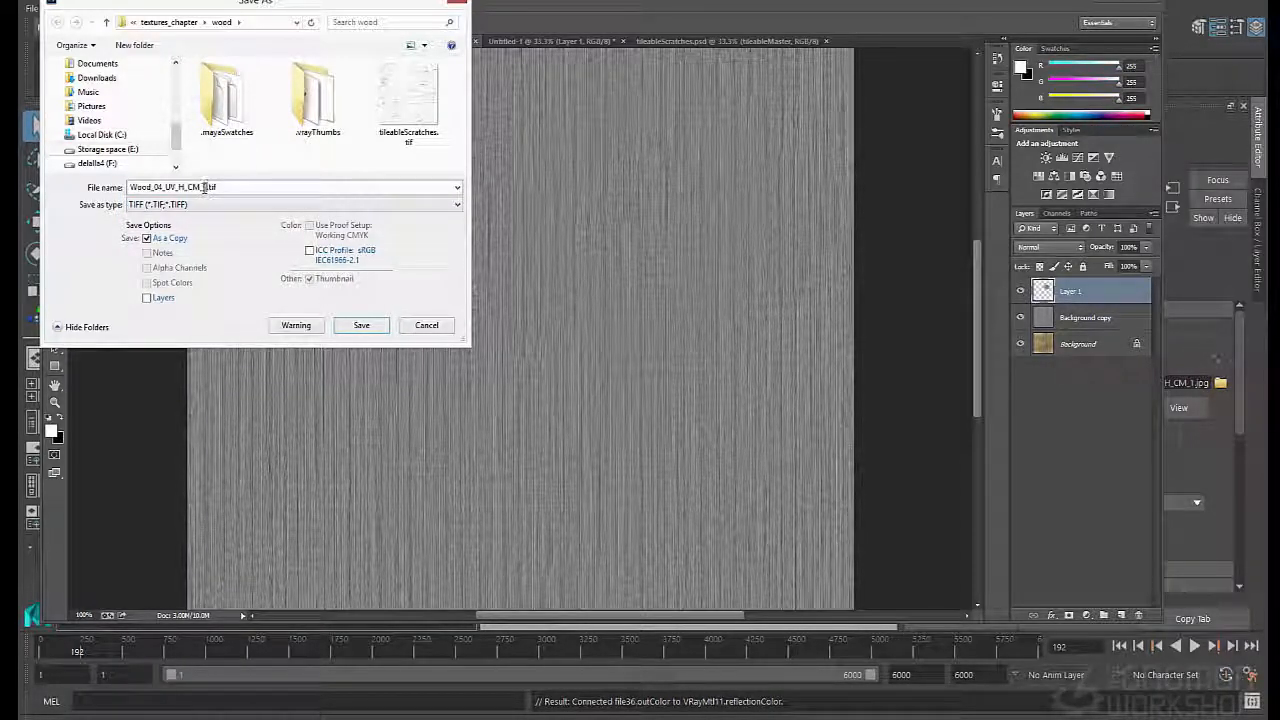
pyautogui.moveTo(206, 187); pyautogui.dragTo(175, 187)
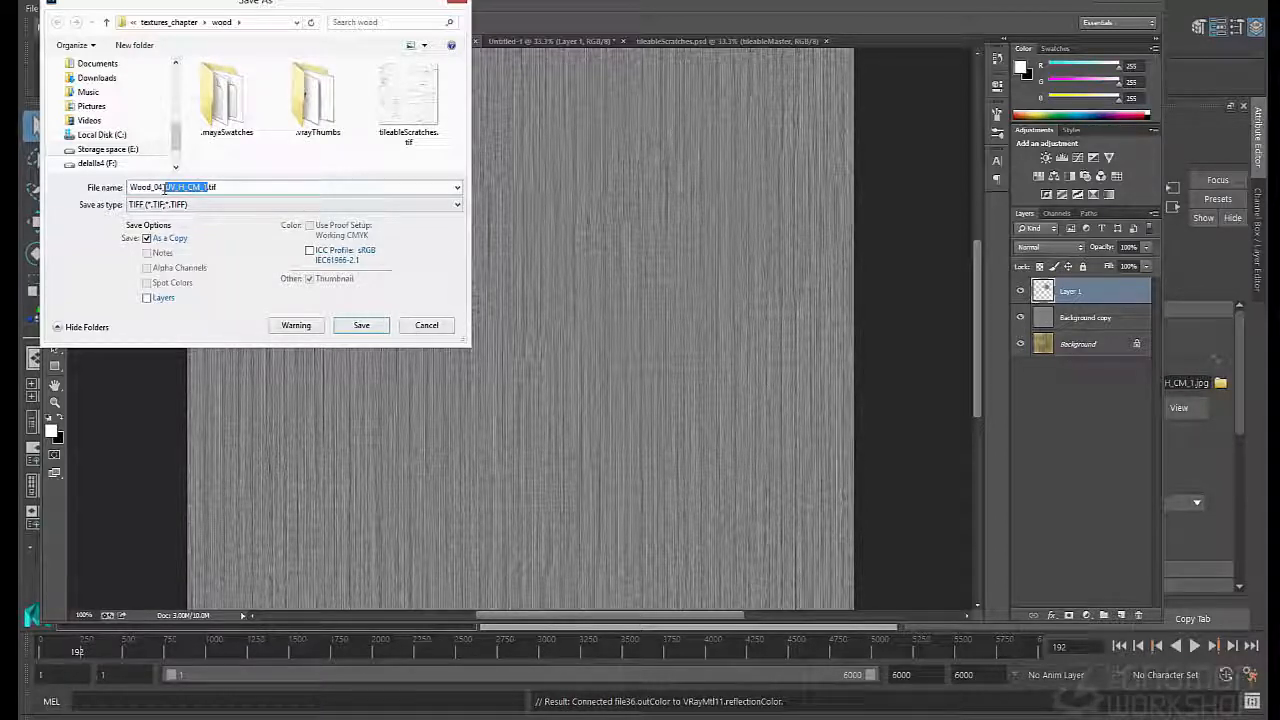
pyautogui.press('BackSpace')
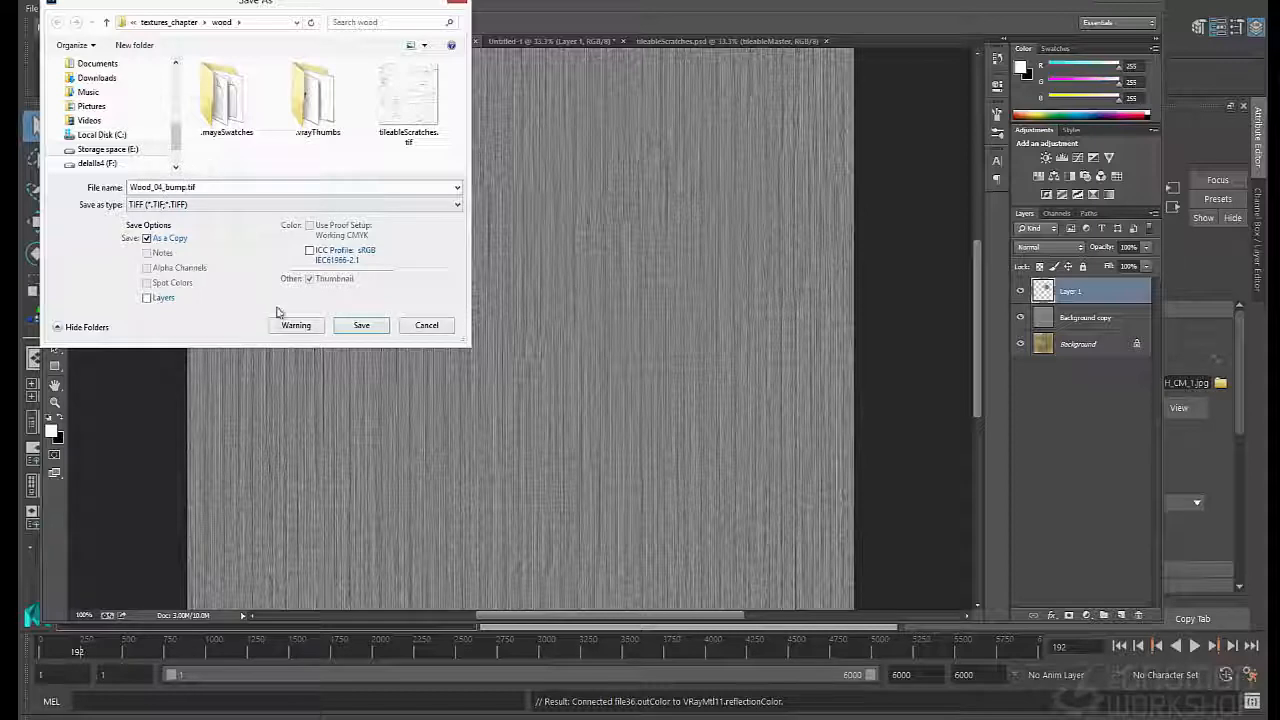
pyautogui.click(356, 326)
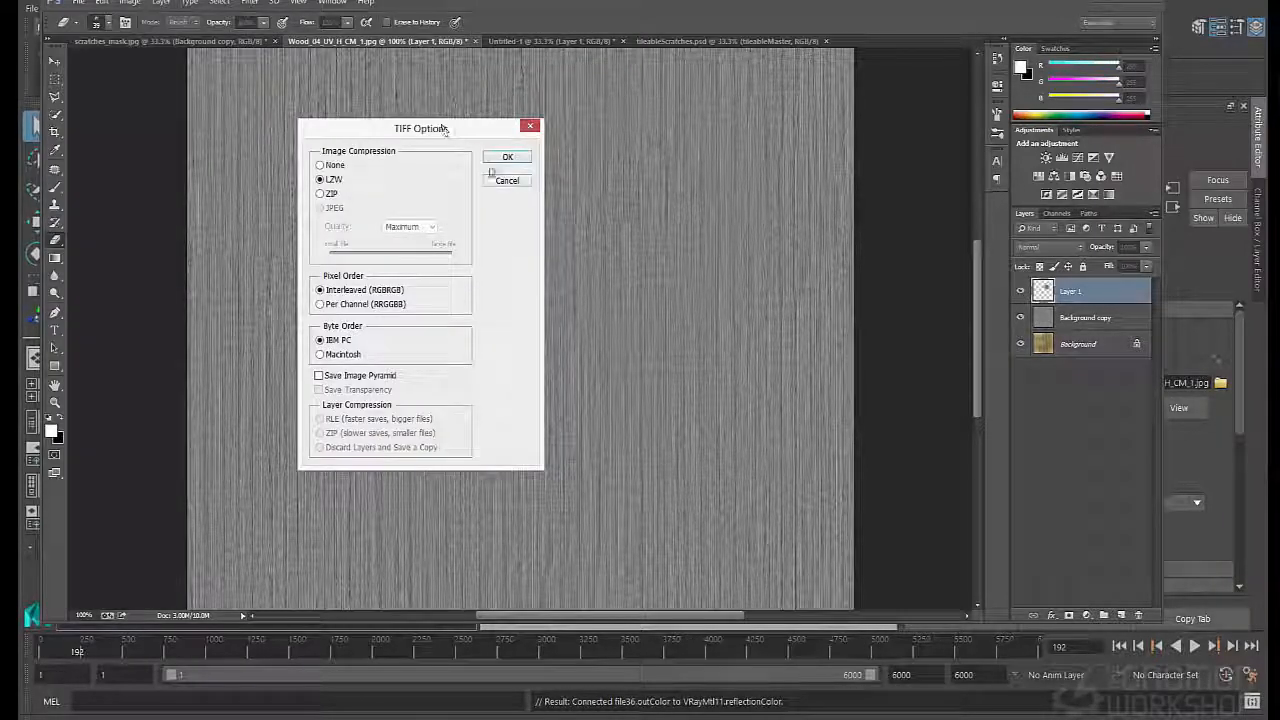
pyautogui.click(507, 157)
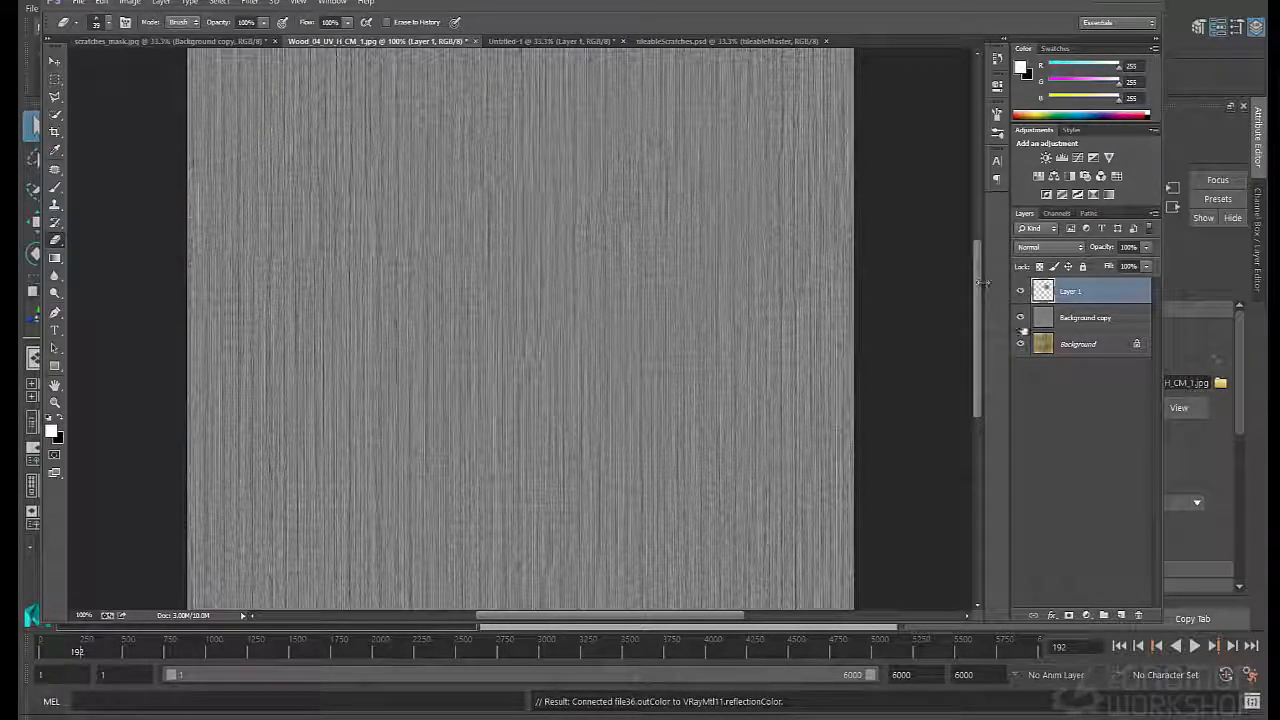
# - Select the Background layer, hide Layer 1 and Background copy above it, and switch back to Maya
pyautogui.click(1080, 340)
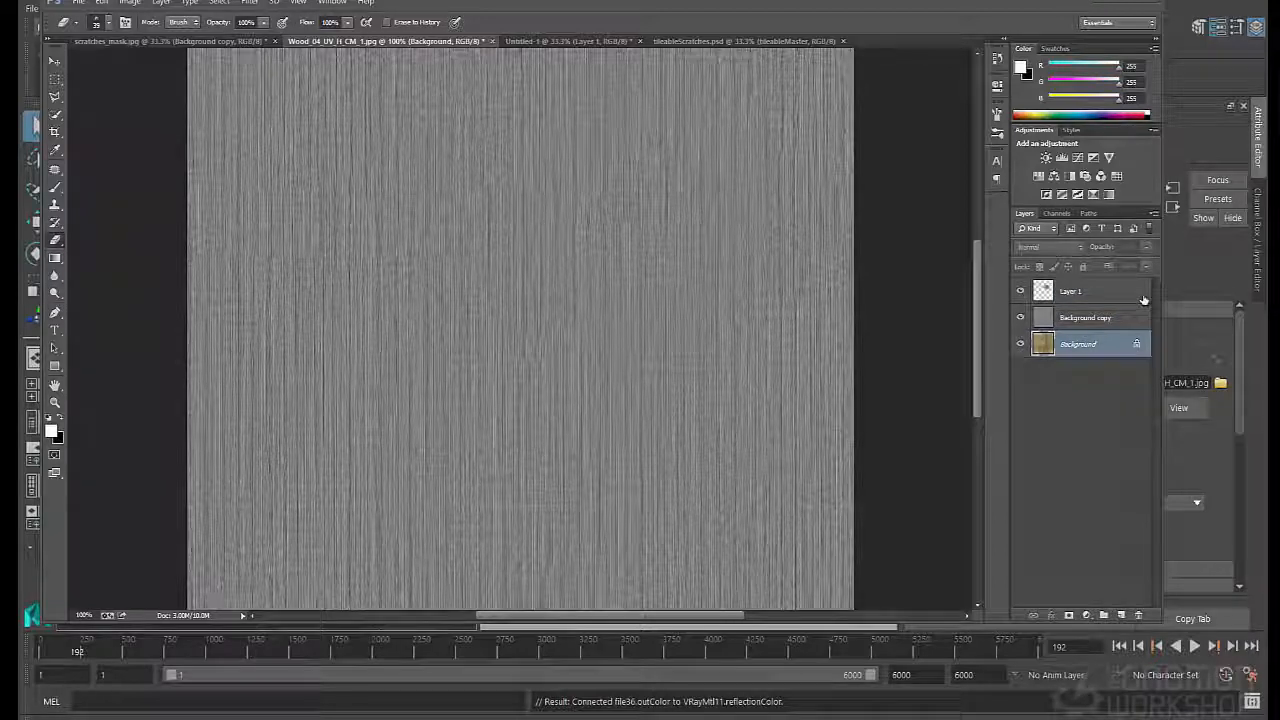
pyautogui.moveTo(1021, 291); pyautogui.dragTo(1021, 318)
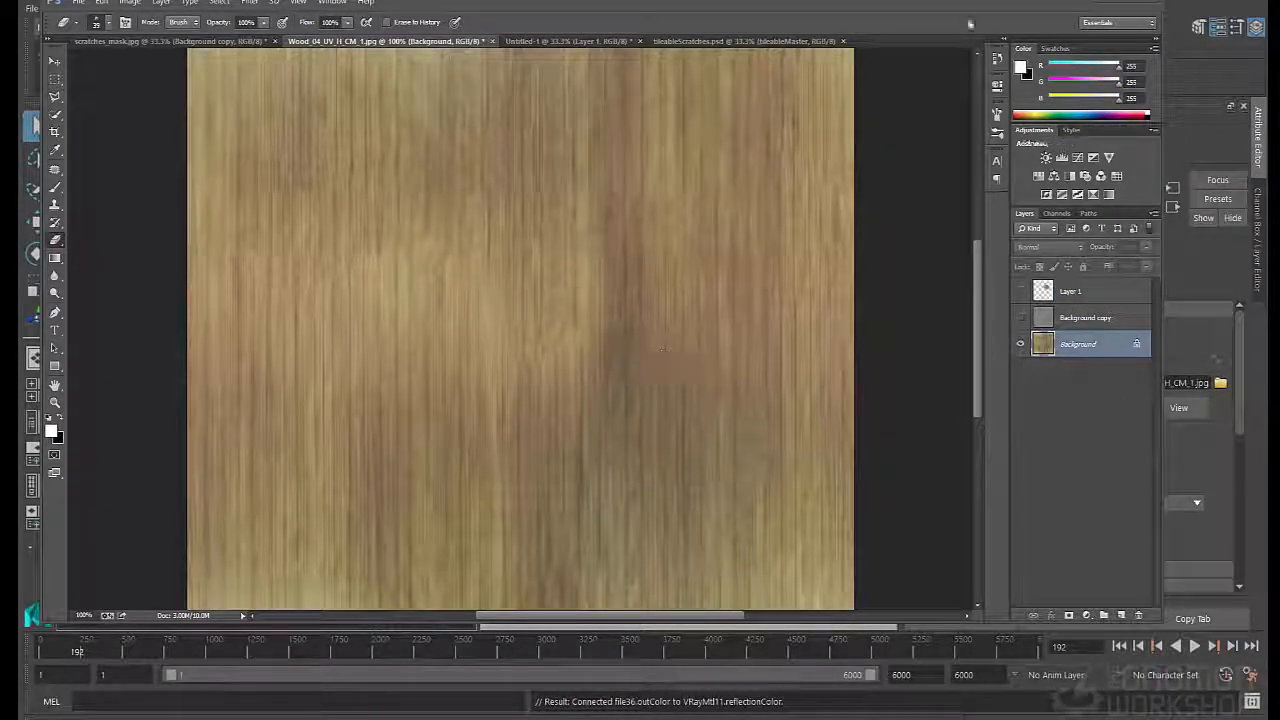
pyautogui.click(1099, 3)
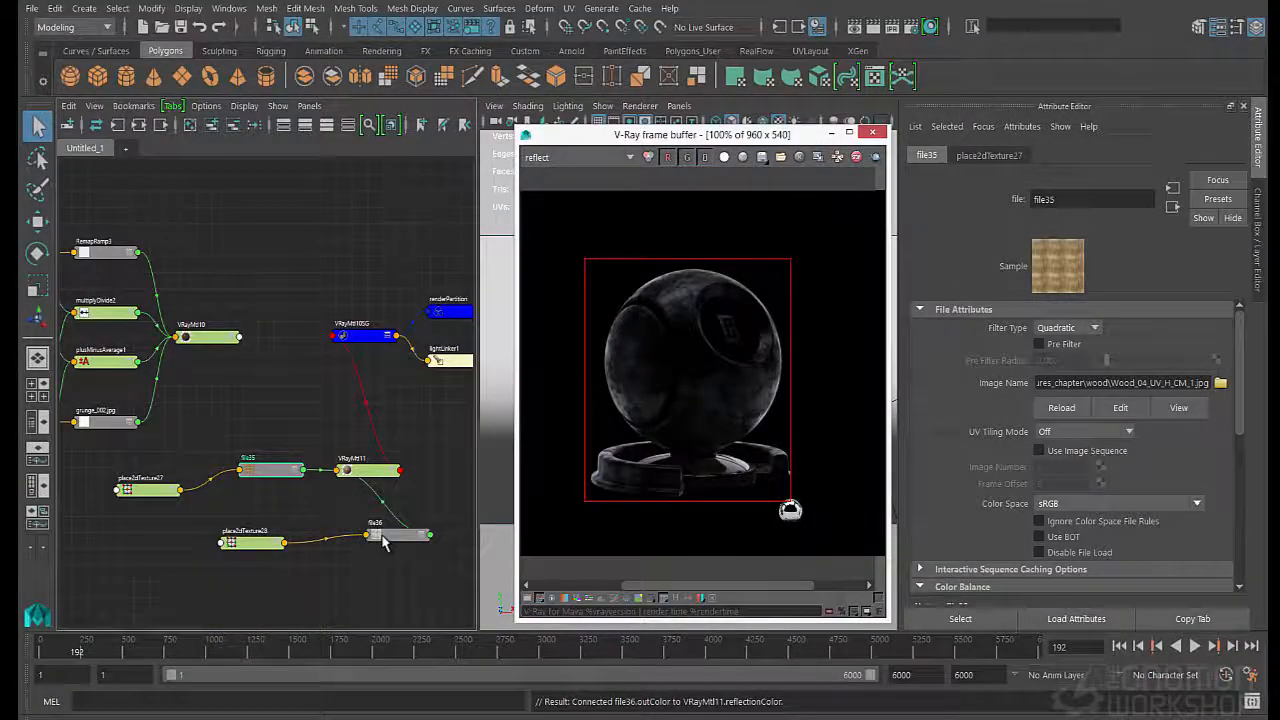
# - Duplicate the file35 wood texture node, connect place2dTexture27 to the copy, and place the copy beneath file35
pyautogui.click(258, 476)
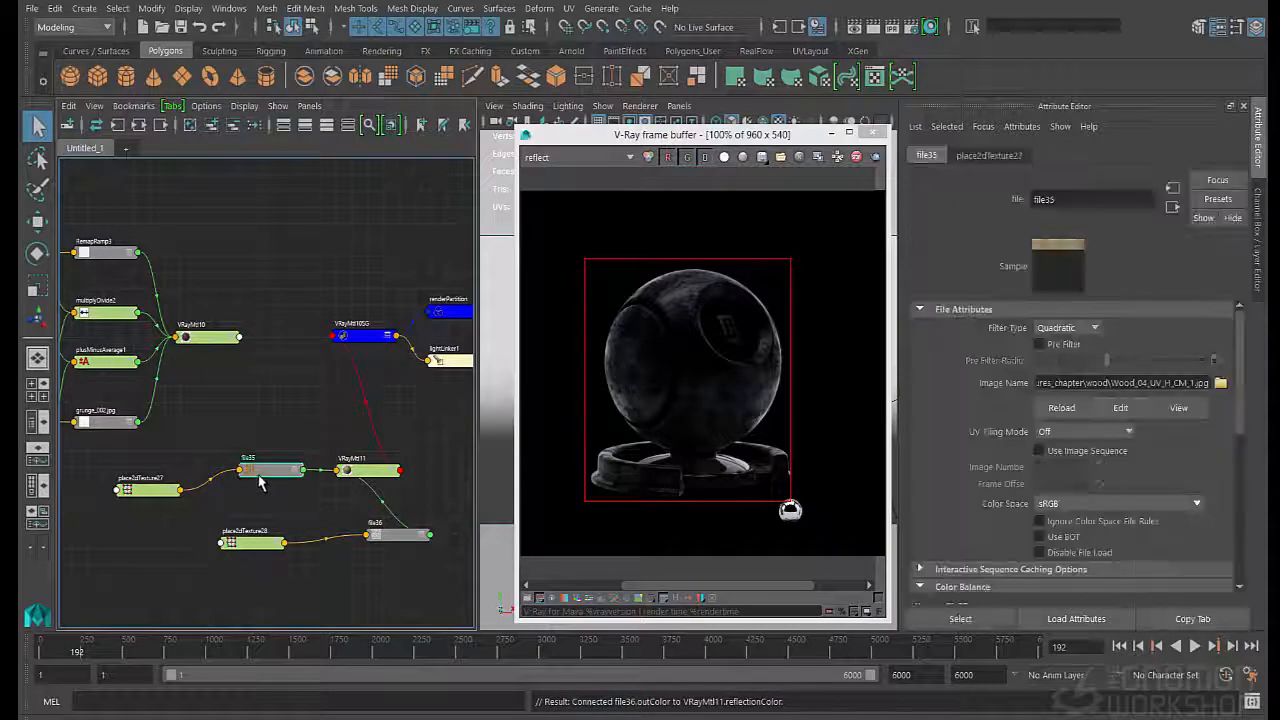
pyautogui.hotkey('ctrl', 'd')
pyautogui.keyDown('alt'); pyautogui.moveTo(429, 405); pyautogui.dragTo(330, 388, button='middle'); pyautogui.keyUp('alt')
pyautogui.scroll(-5, 254, 408)
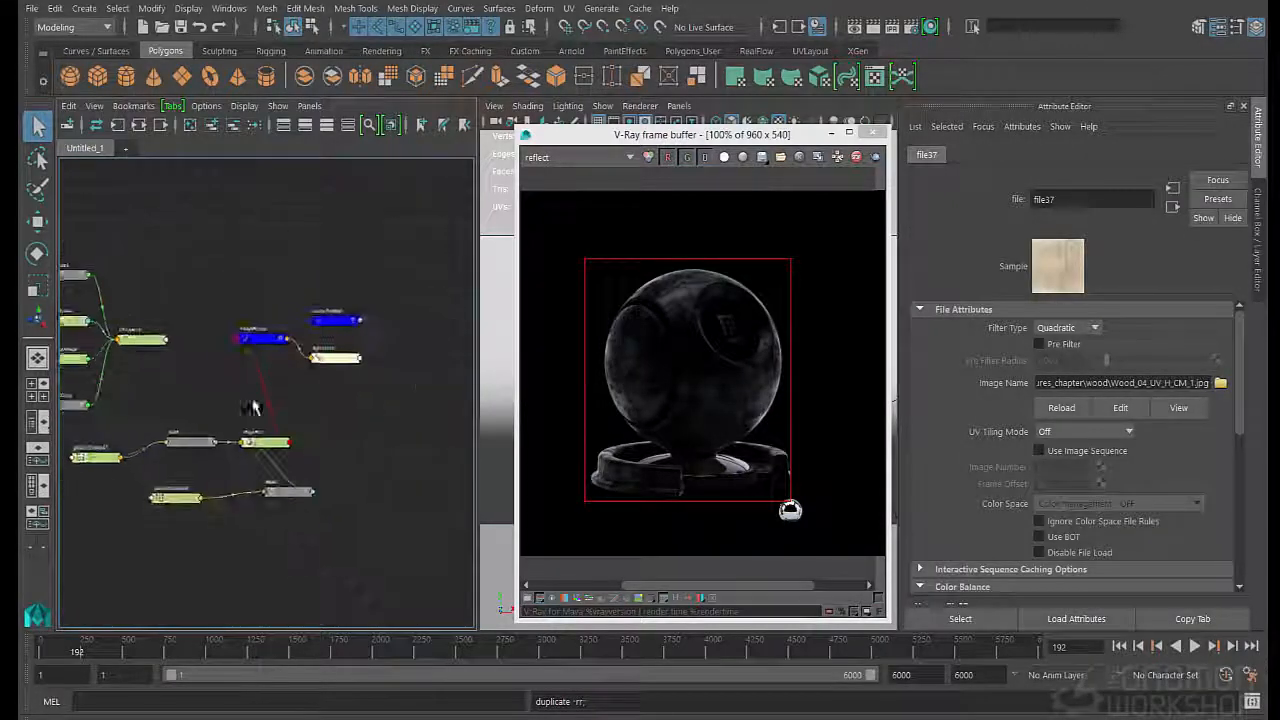
pyautogui.keyDown('alt'); pyautogui.moveTo(150, 400); pyautogui.dragTo(270, 404, button='middle'); pyautogui.keyUp('alt')
pyautogui.scroll(2, 235, 430)
pyautogui.moveTo(152, 441); pyautogui.dragTo(402, 431)
pyautogui.keyDown('alt'); pyautogui.moveTo(339, 443); pyautogui.dragTo(276, 469, button='middle'); pyautogui.keyUp('alt')
pyautogui.scroll(6, 240, 445)
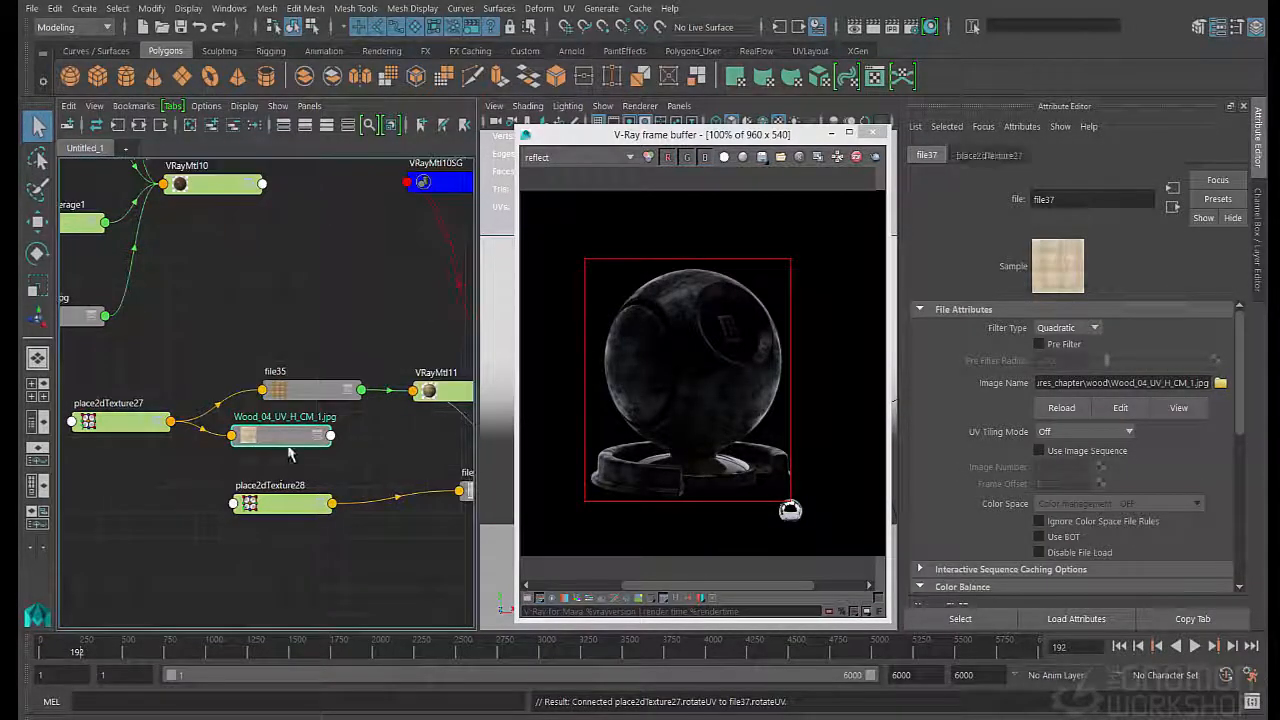
pyautogui.moveTo(286, 443); pyautogui.dragTo(305, 450)
# - Remove the V-Ray texture input gamma attribute from the duplicated file node and load Wood_04_bump.tif as its image
pyautogui.click(1021, 126)
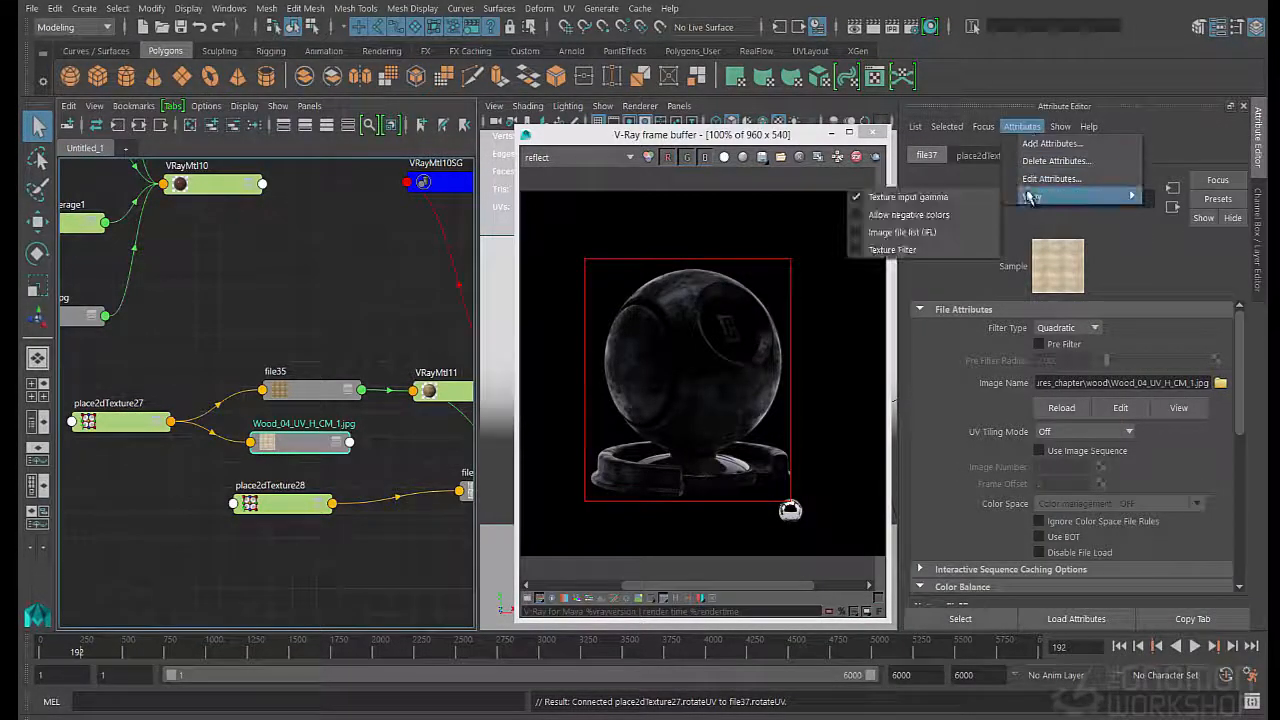
pyautogui.click(897, 191)
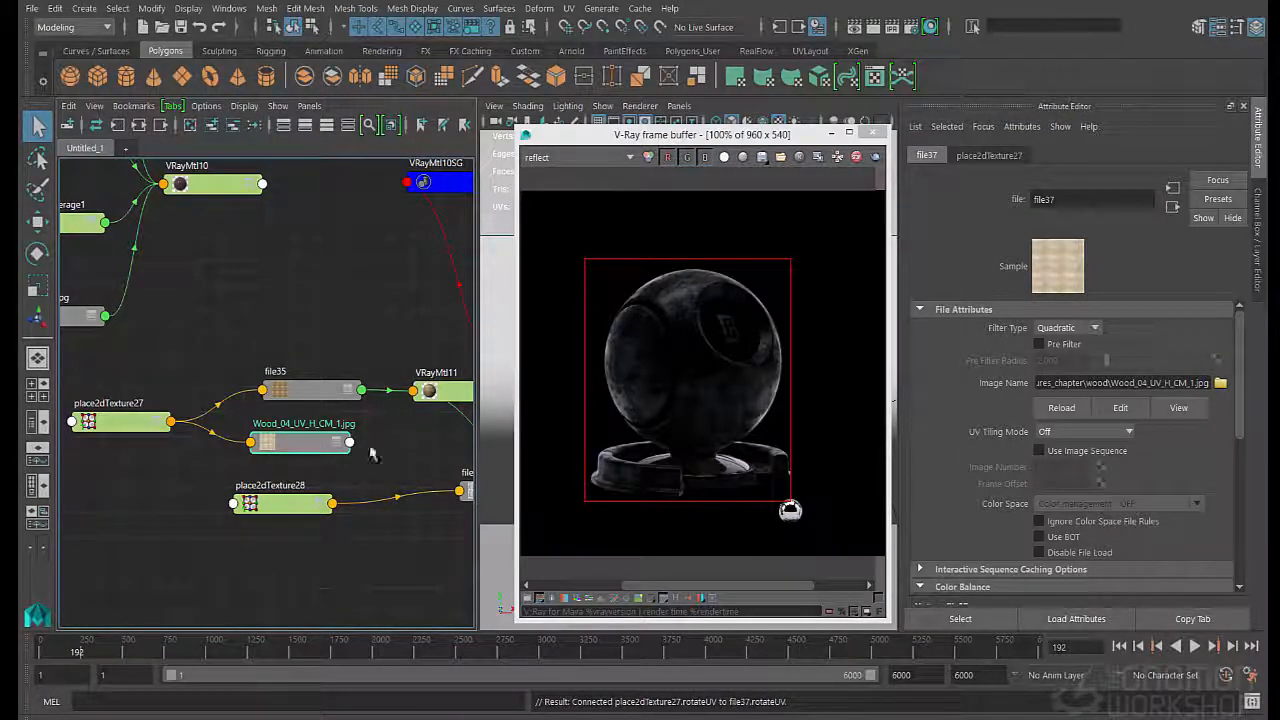
pyautogui.click(1221, 383)
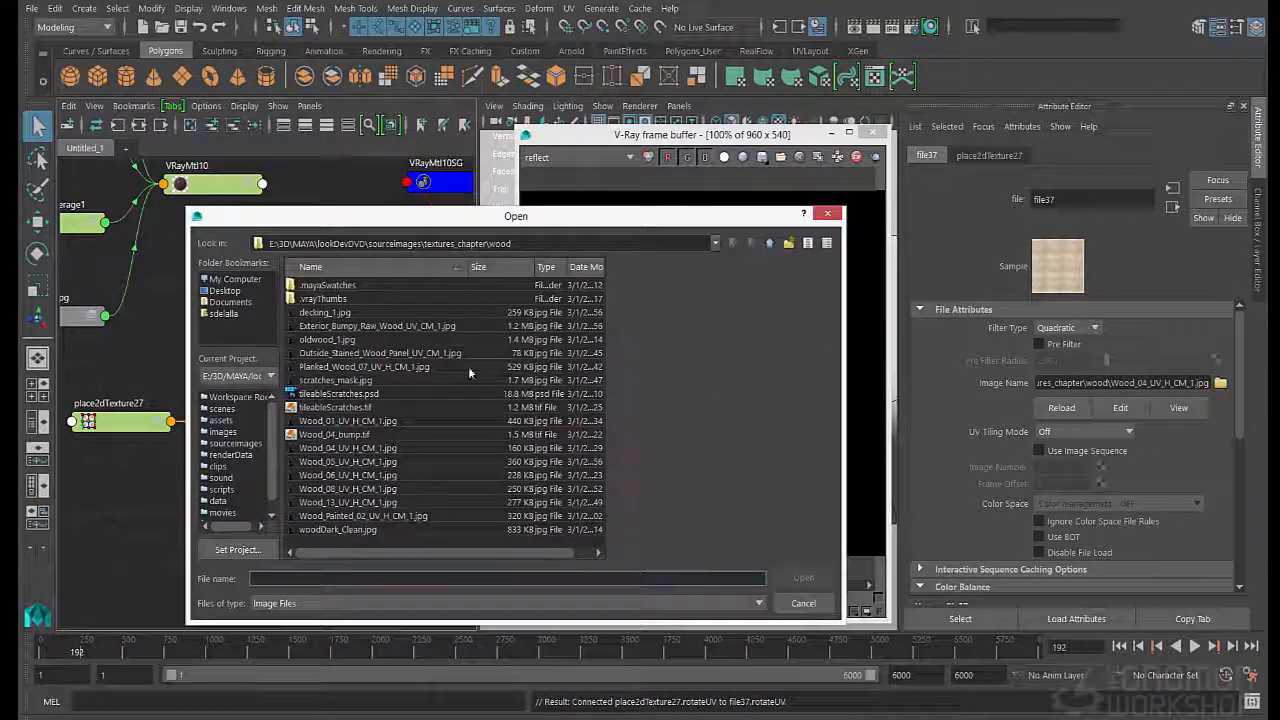
pyautogui.click(334, 434)
pyautogui.click(807, 581)
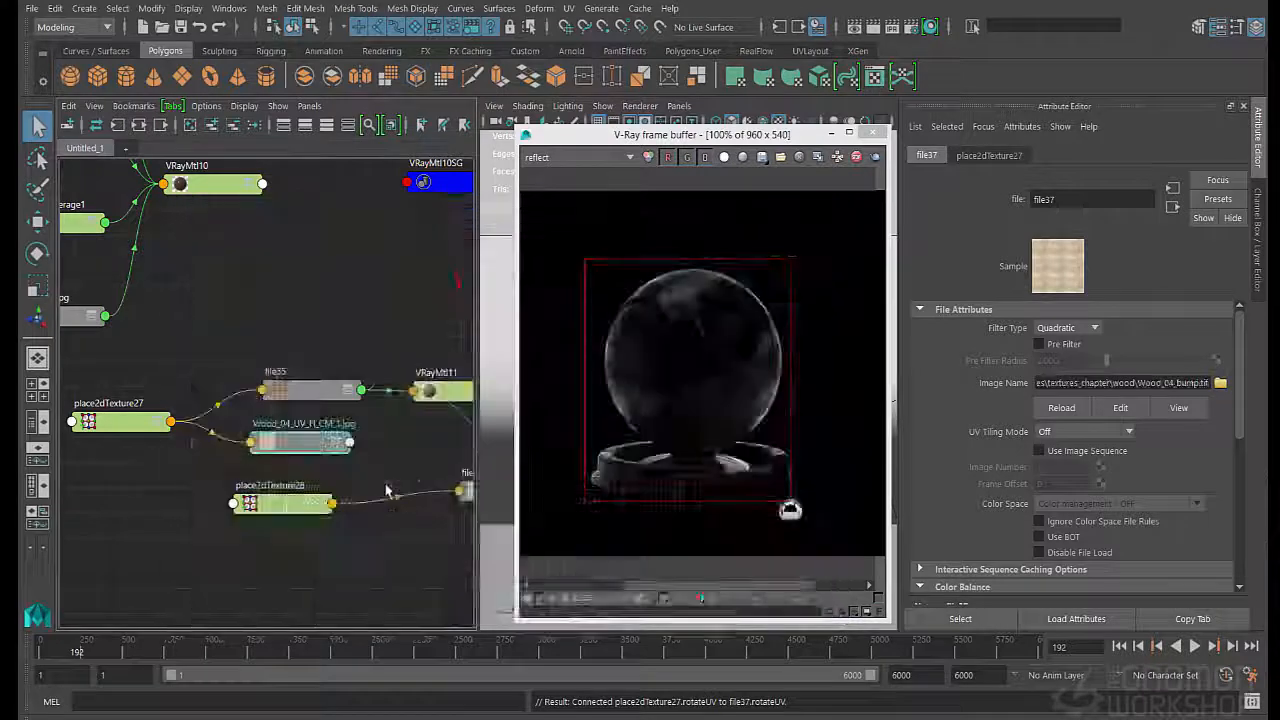
# - Show the RGB color channel in the frame buffer and connect the grain file node to VRayMtl11's bump Map
pyautogui.click(454, 389)
pyautogui.scroll(-6, 1027, 503)
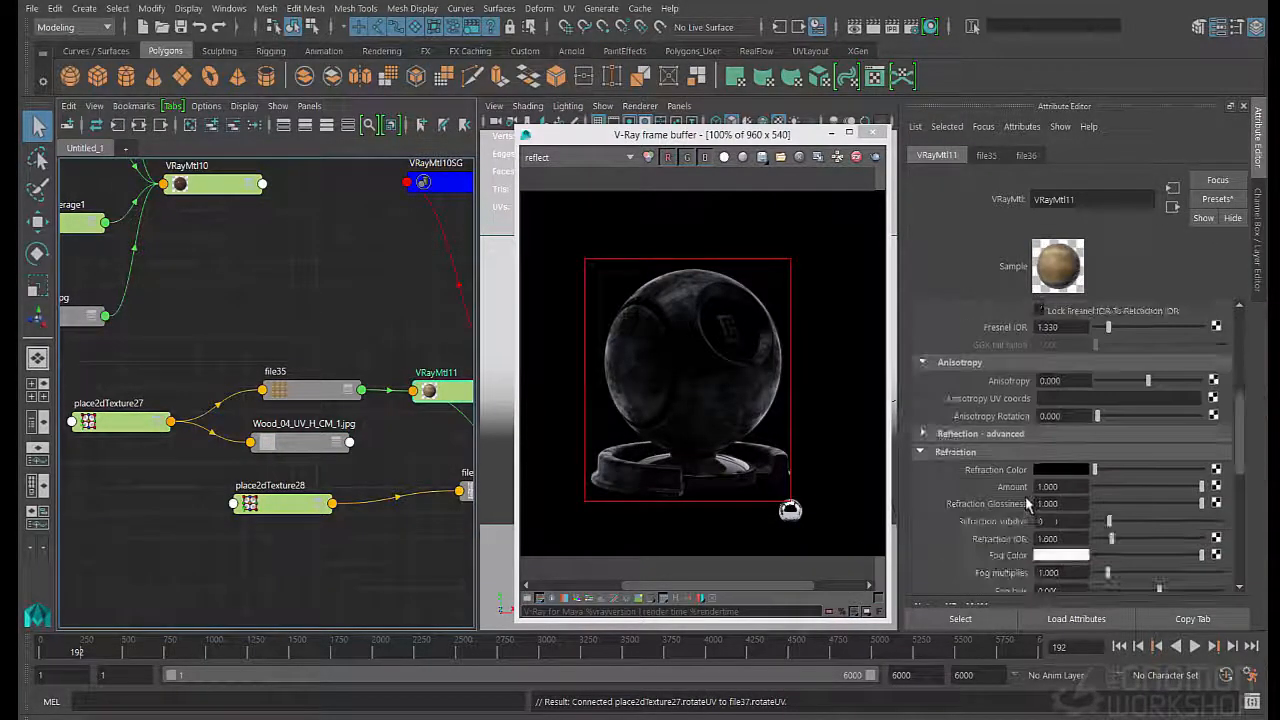
pyautogui.click(562, 178)
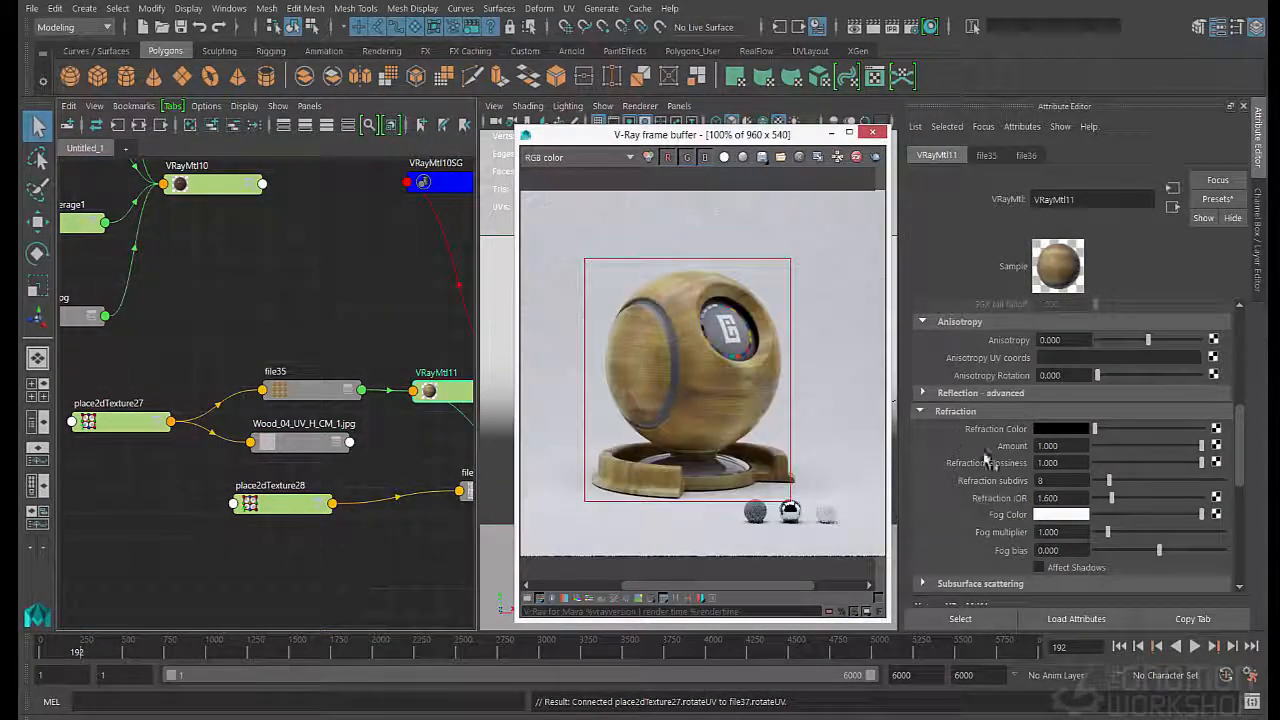
pyautogui.scroll(-5, 988, 462)
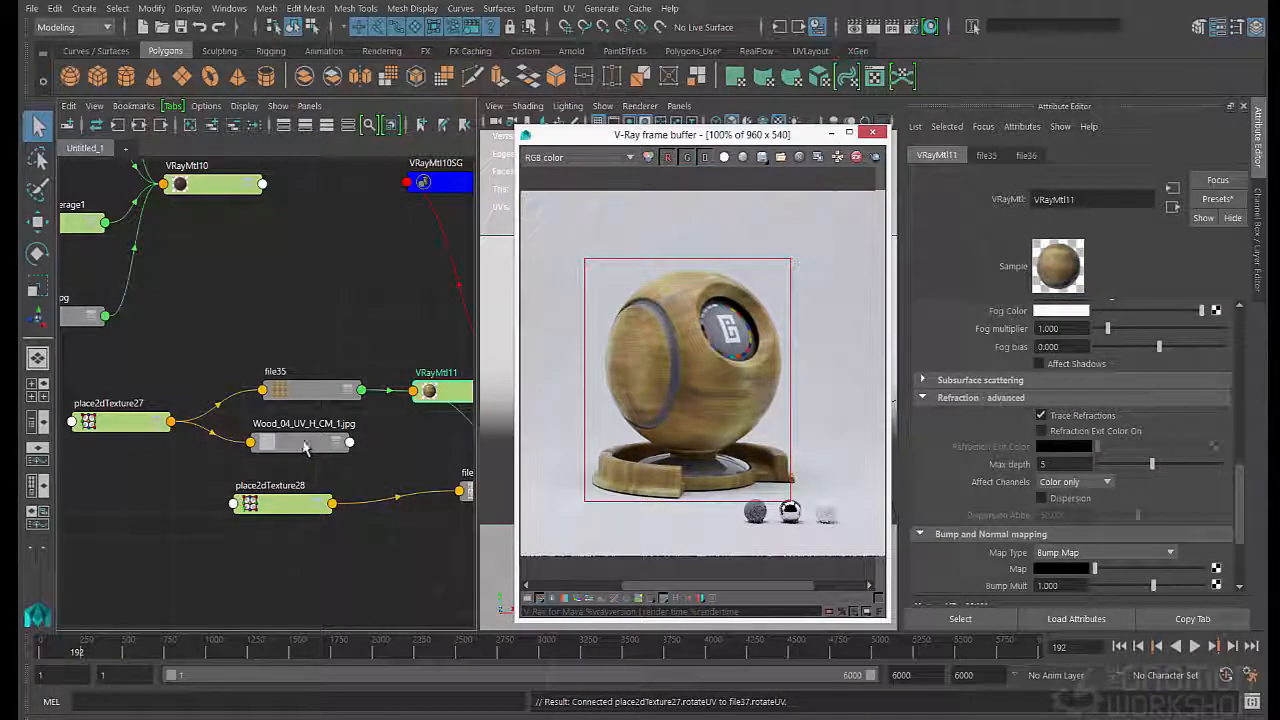
pyautogui.moveTo(306, 446); pyautogui.dragTo(1020, 571, button='middle')
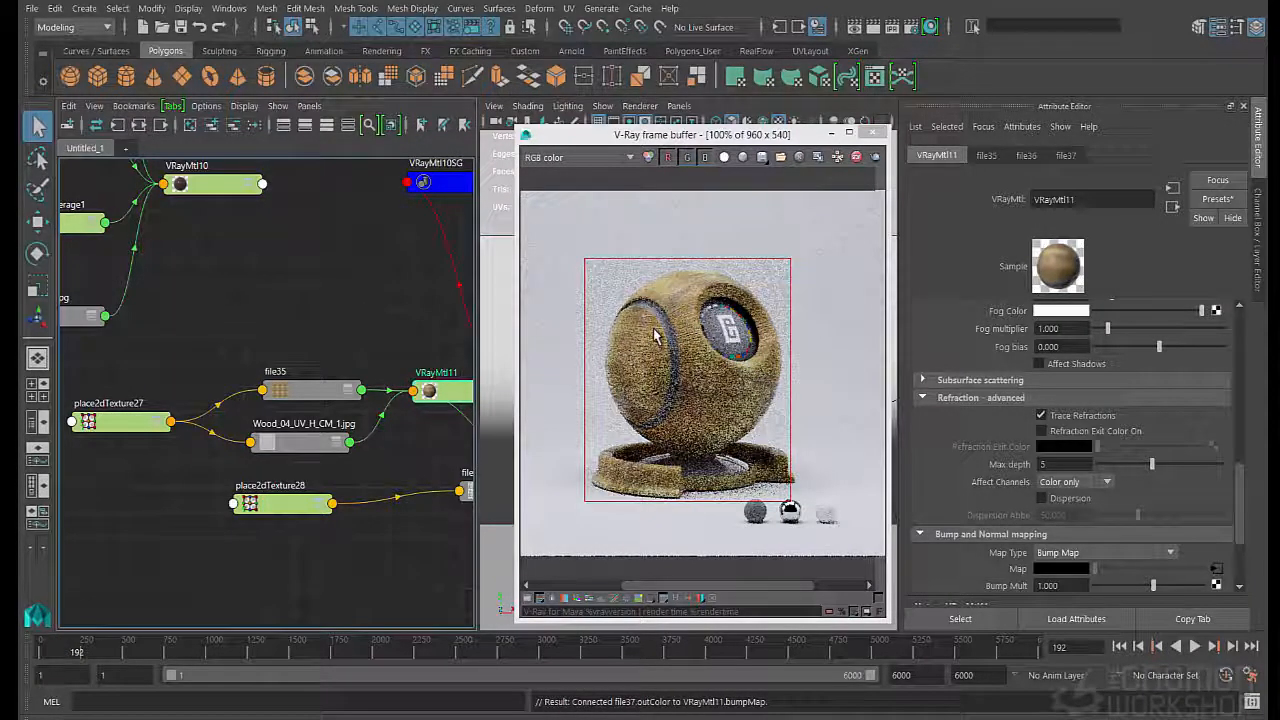
# - Examine the grain bump on the rendered ball up close and open VRayMtl11's Bump Mult value for editing
pyautogui.scroll(1, 687, 347)
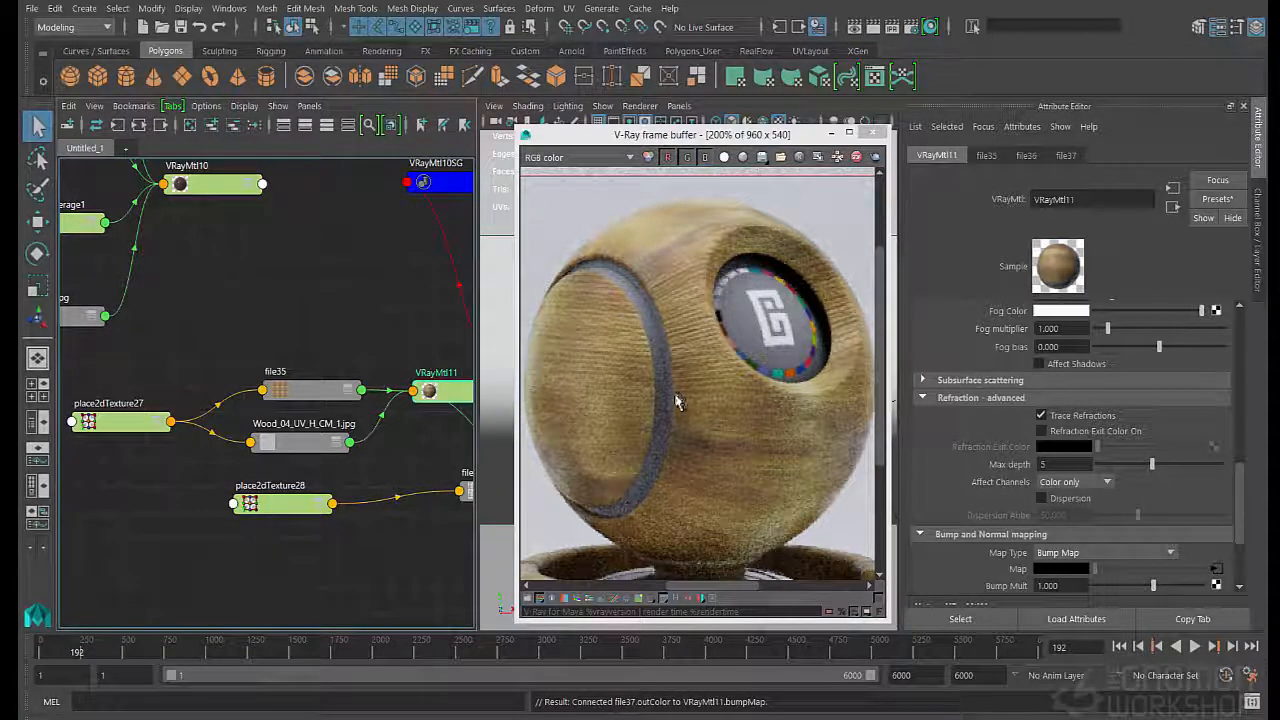
pyautogui.scroll(-1, 1064, 550)
pyautogui.click(1064, 545)
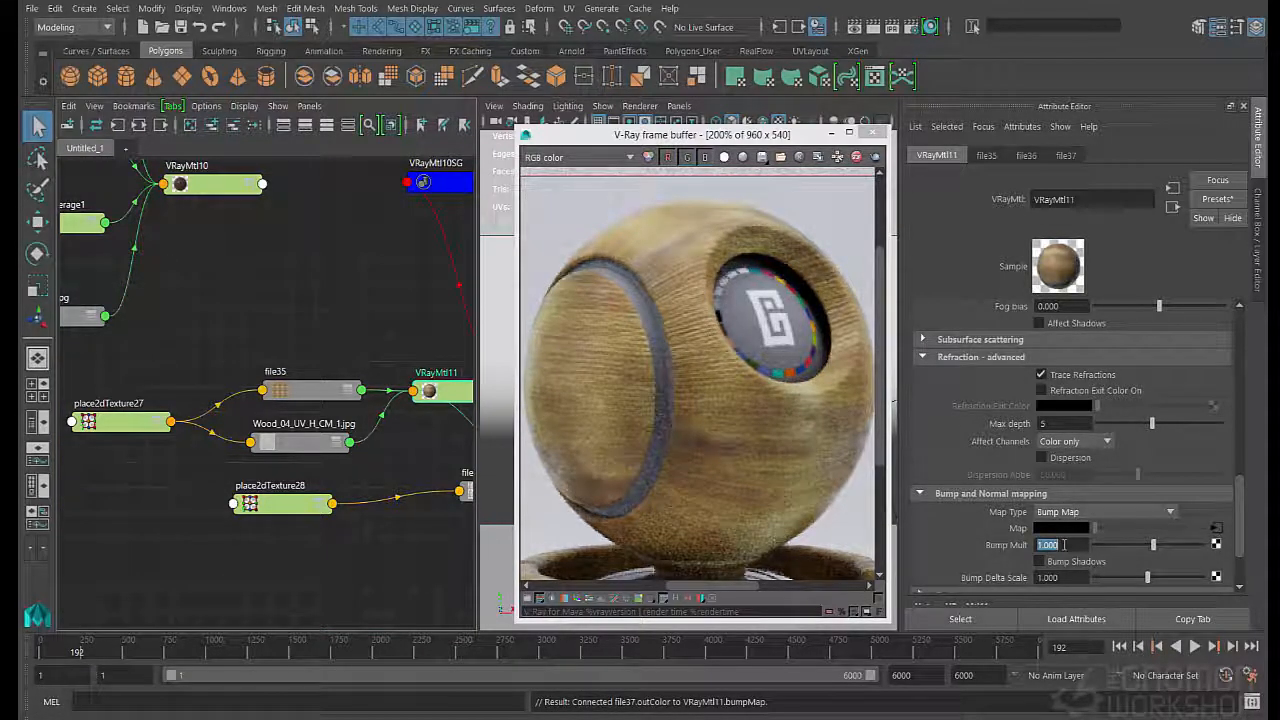
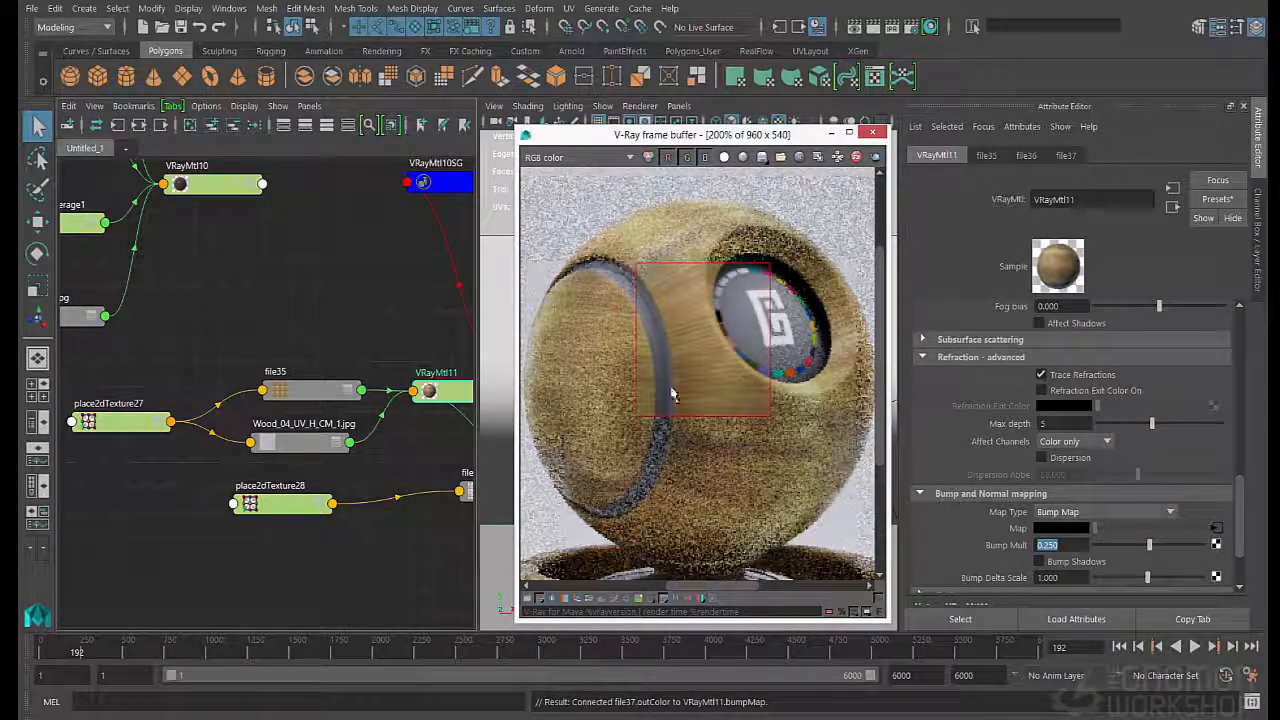
# - Rearrange VRayMtl11 and its file and place2dTexture nodes in the graph, clearing space beside the shading groups
pyautogui.scroll(-1, 818, 302)
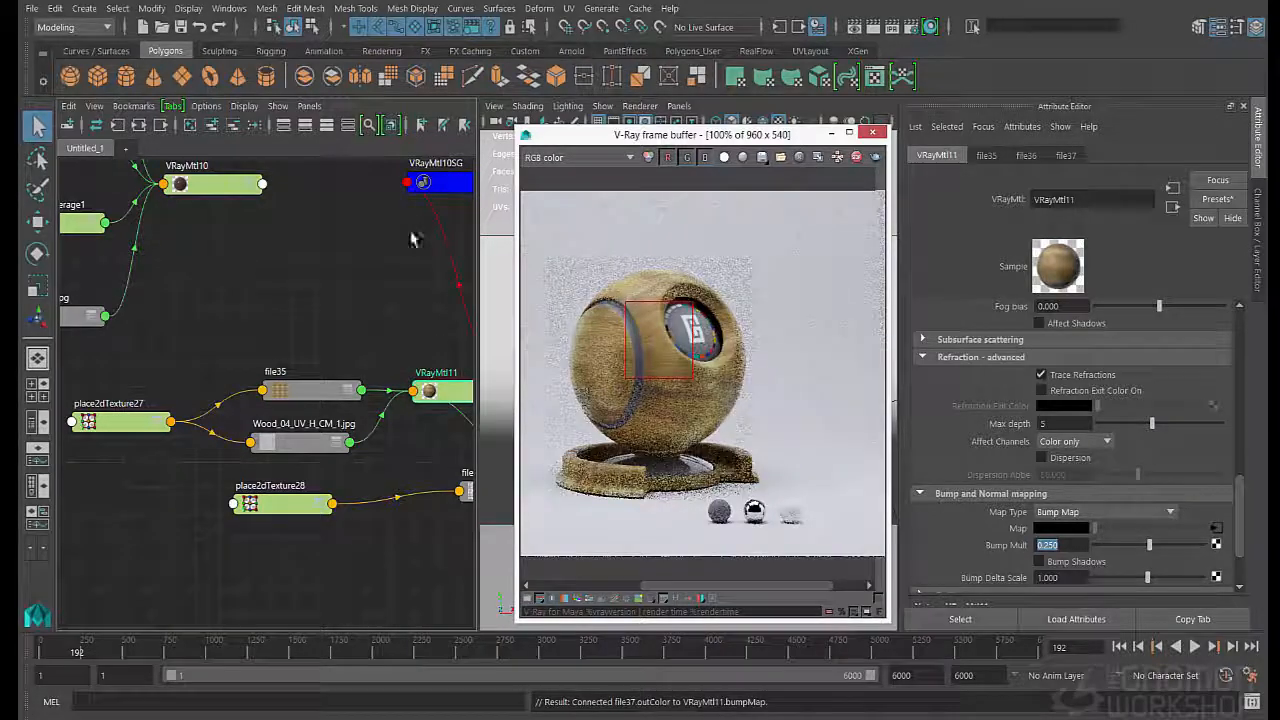
pyautogui.keyDown('alt'); pyautogui.moveTo(330, 297); pyautogui.dragTo(250, 293, button='middle'); pyautogui.keyUp('alt')
pyautogui.scroll(-2, 277, 296)
pyautogui.moveTo(341, 361); pyautogui.dragTo(243, 310)
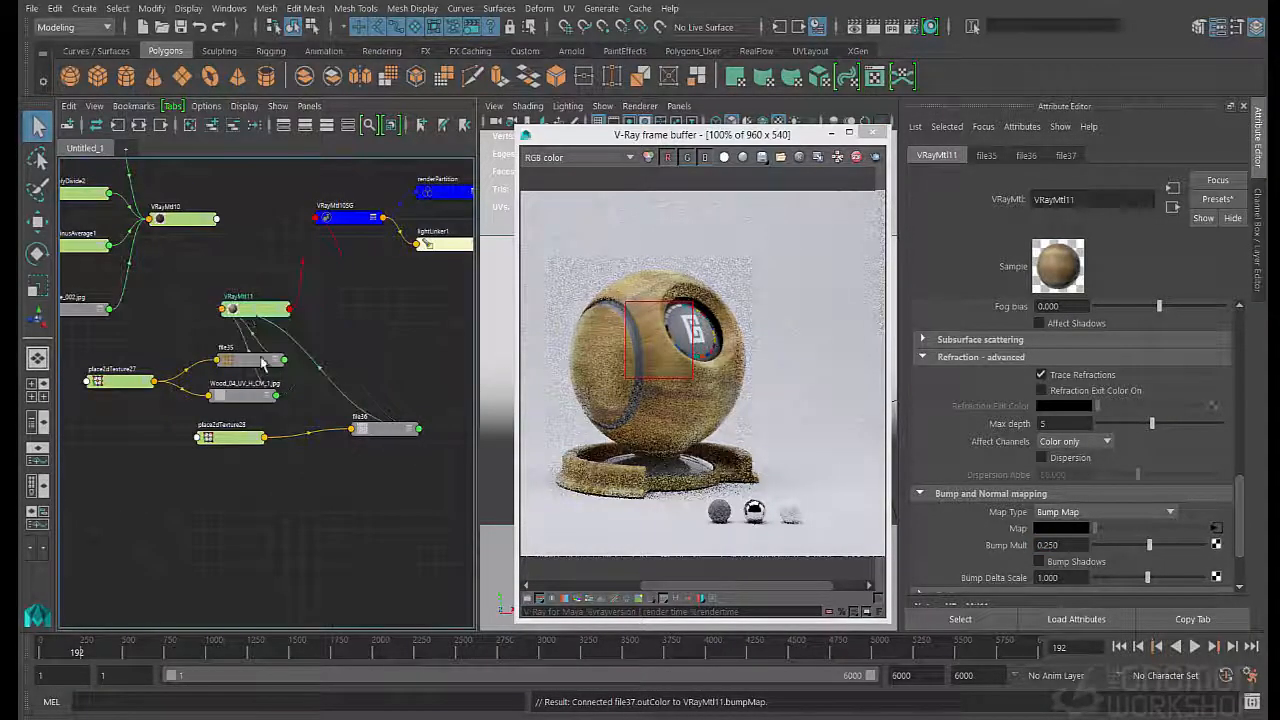
pyautogui.moveTo(111, 332); pyautogui.dragTo(140, 363)
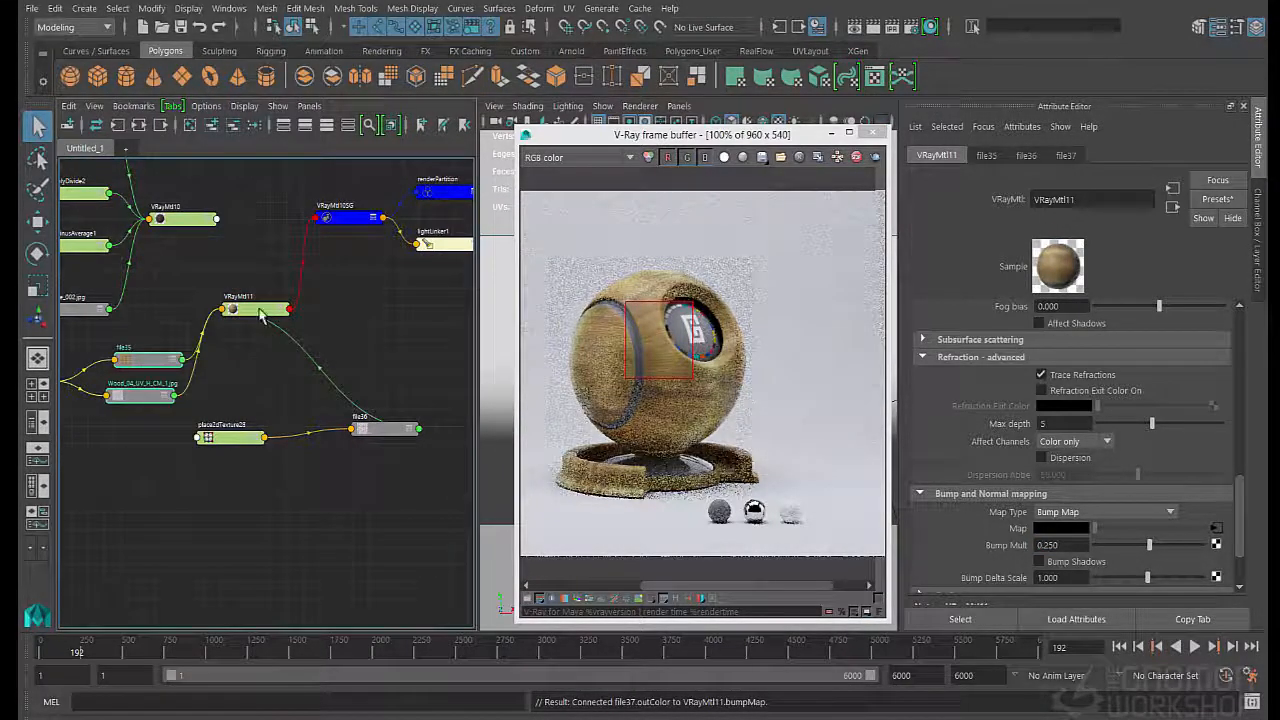
pyautogui.moveTo(259, 310); pyautogui.dragTo(252, 328)
pyautogui.click(285, 420)
pyautogui.moveTo(374, 433); pyautogui.dragTo(150, 477)
pyautogui.moveTo(294, 466); pyautogui.dragTo(236, 472)
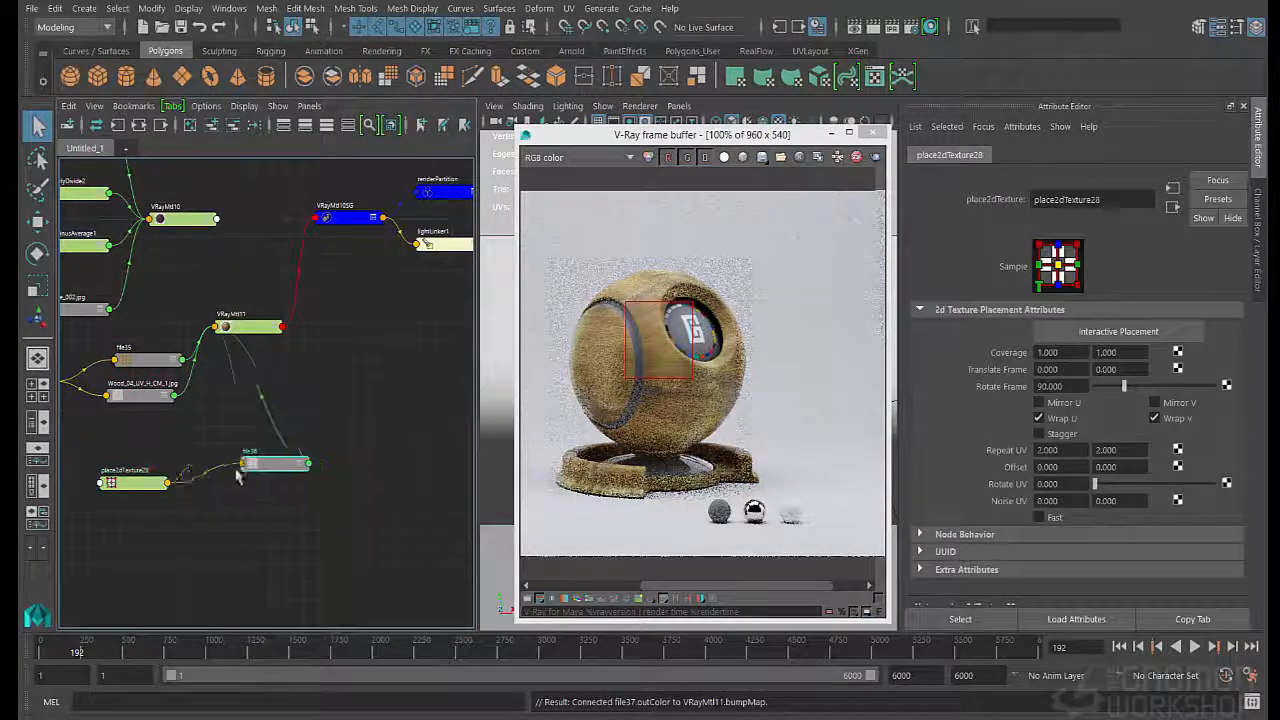
# - Create a VRayBlendMtl node and connect VRayMtl10 to its Base Material
pyautogui.click(335, 360)
pyautogui.press('Tab')
pyautogui.write('ayb')
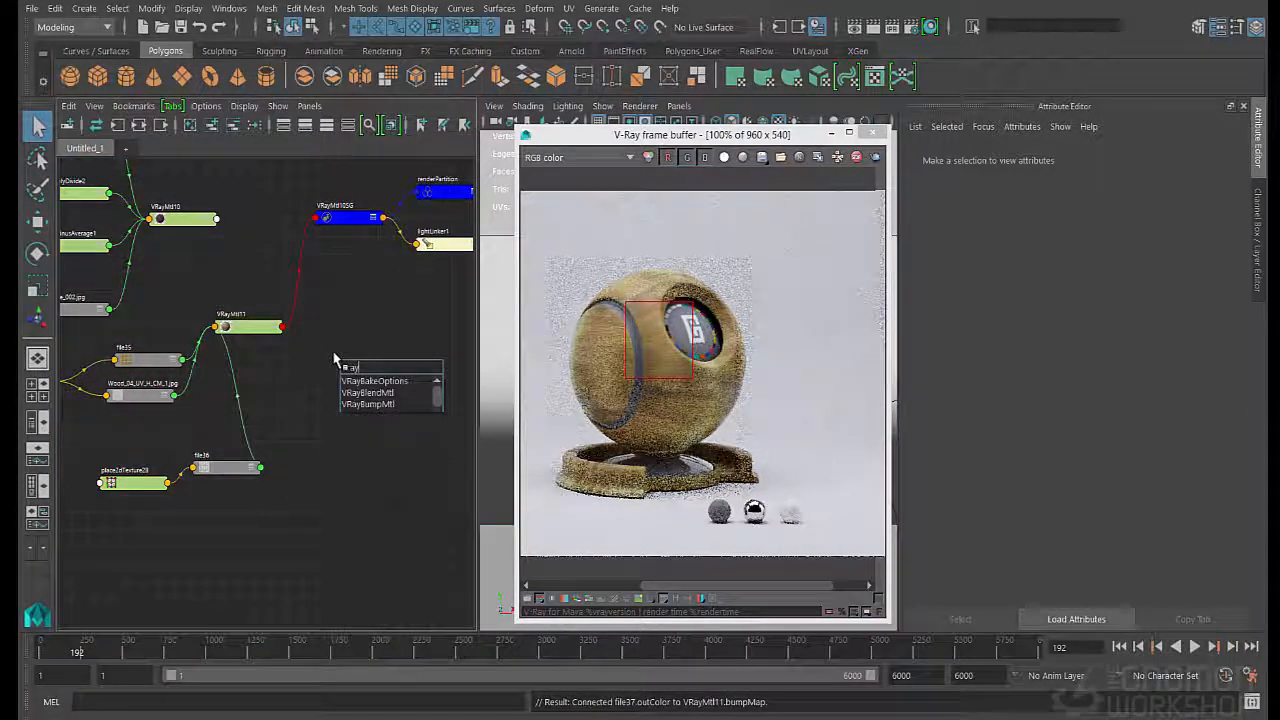
pyautogui.press('Down')
pyautogui.press('Down')
pyautogui.press('Return')
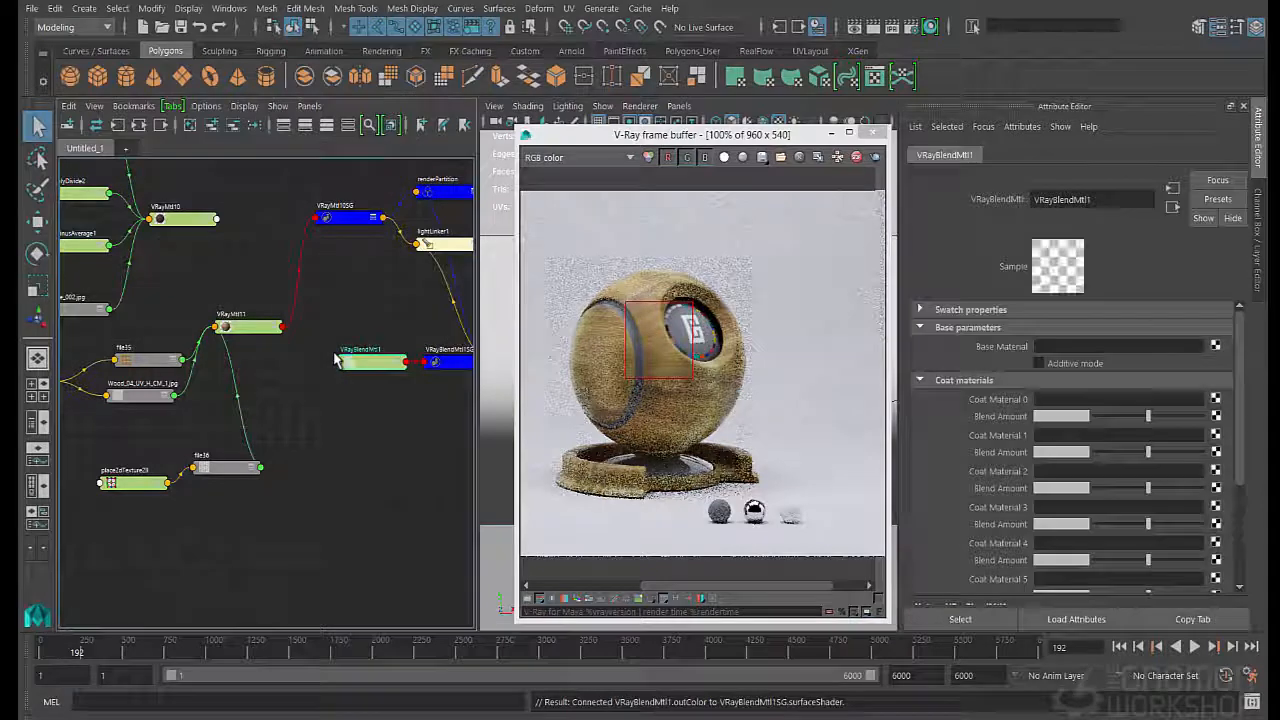
pyautogui.moveTo(162, 234); pyautogui.dragTo(997, 355, button='middle')
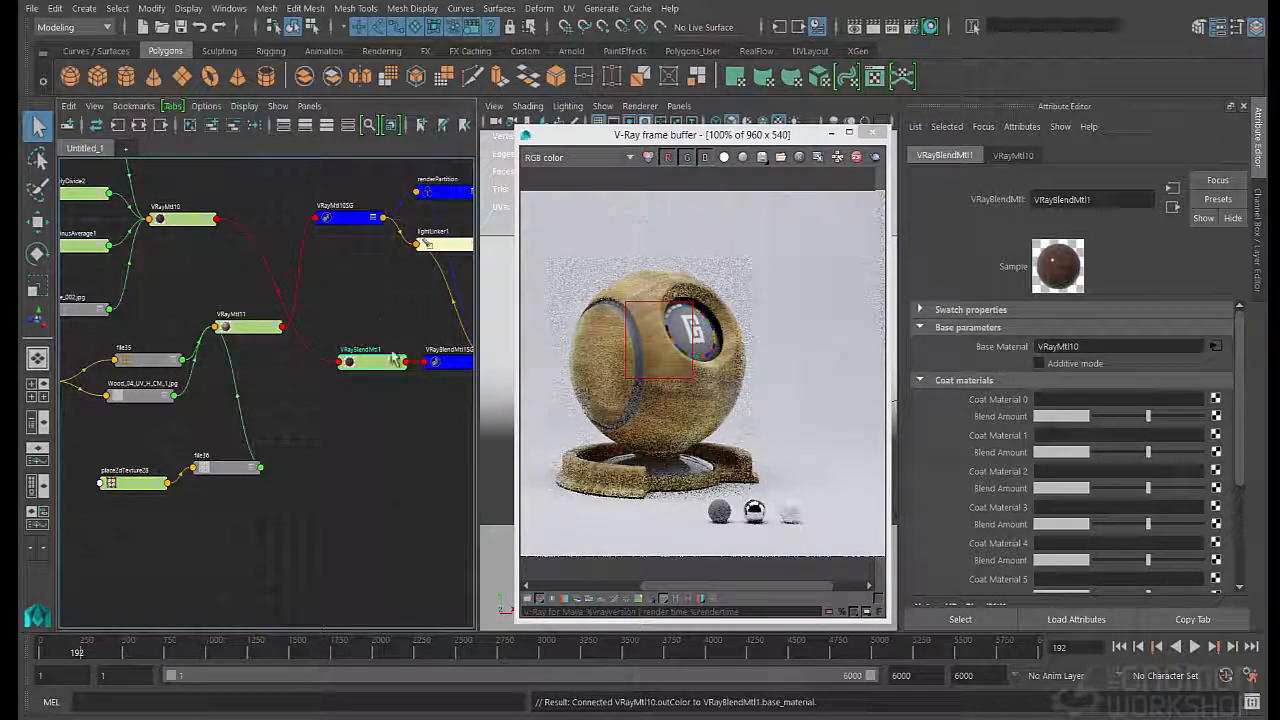
# - Connect VRayMtl11 as Coat Material 0 of the blend material and raise its Blend Amount to full white
pyautogui.click(243, 330)
pyautogui.moveTo(243, 328); pyautogui.dragTo(272, 374)
pyautogui.click(288, 397)
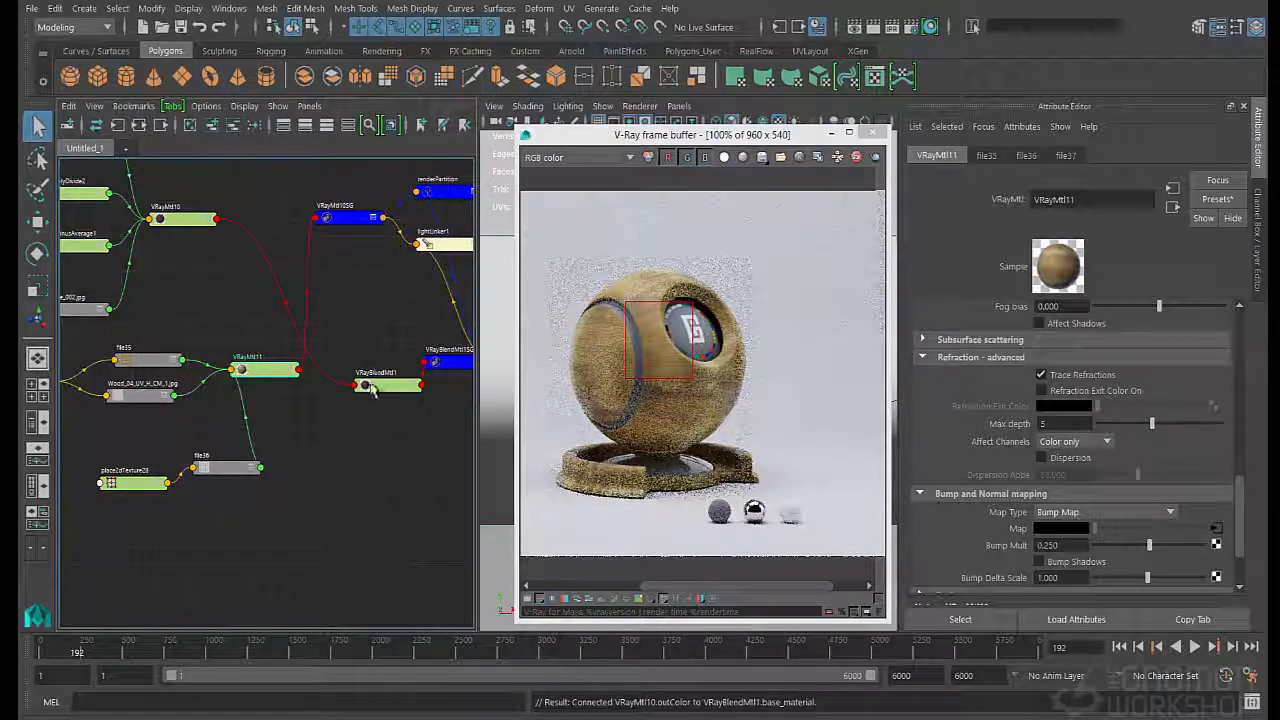
pyautogui.moveTo(375, 384); pyautogui.dragTo(332, 284)
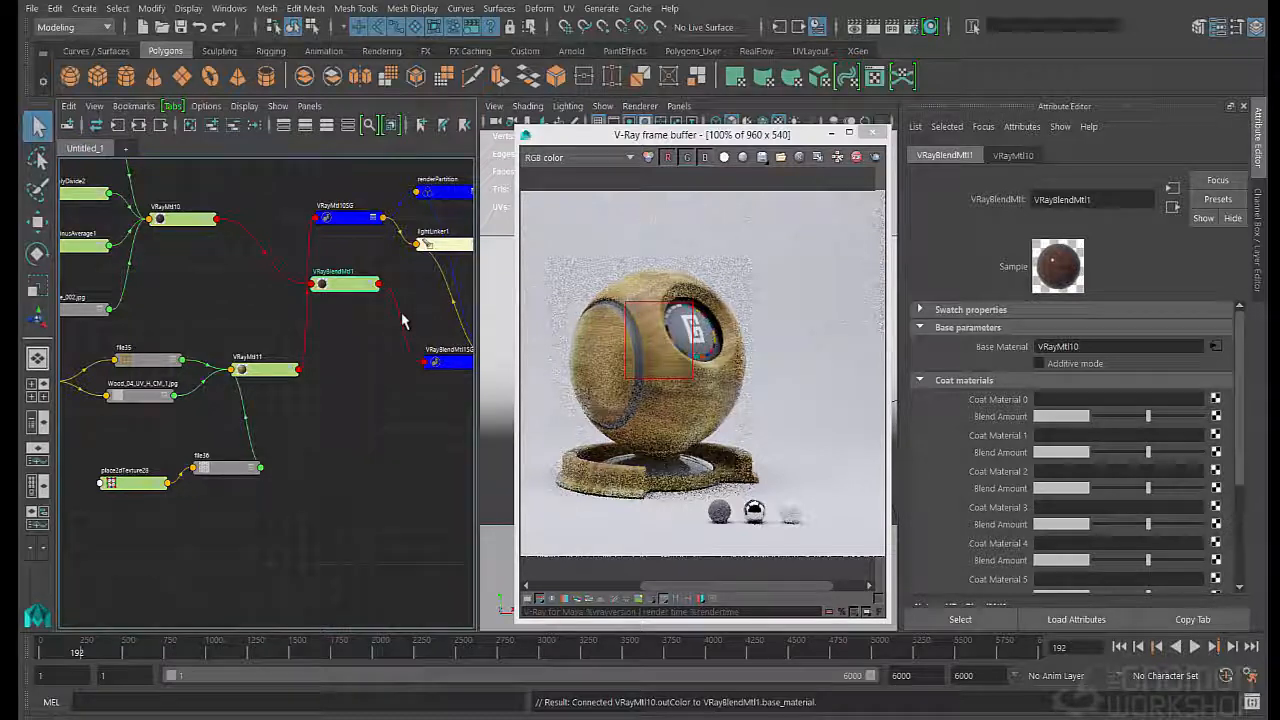
pyautogui.moveTo(605, 344); pyautogui.dragTo(1090, 398, button='middle')
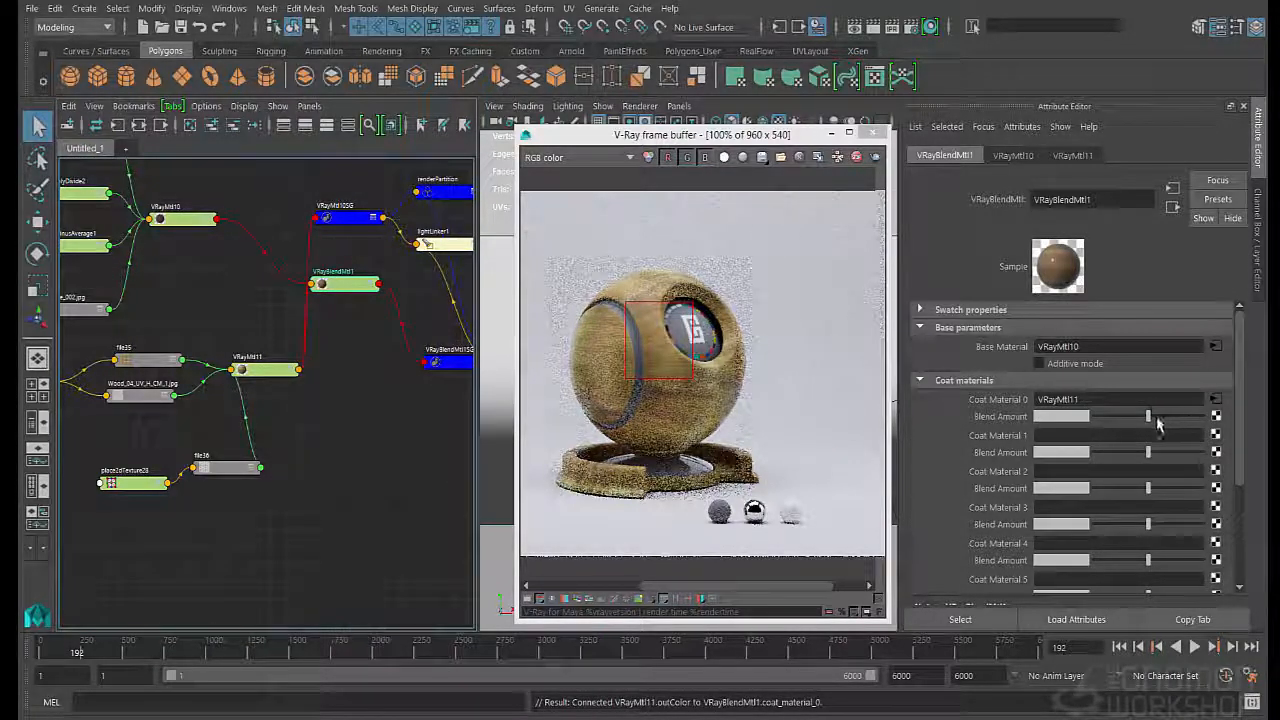
pyautogui.moveTo(1148, 416); pyautogui.dragTo(1205, 416)
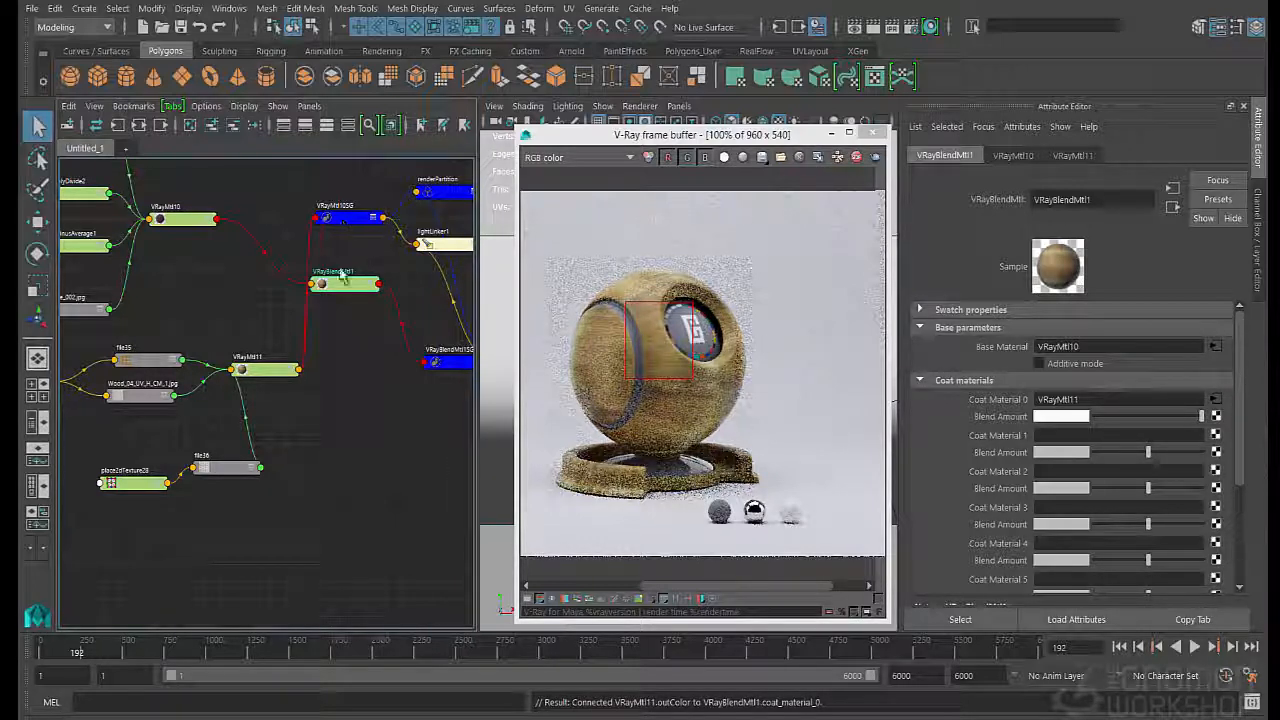
# - Replace the blend material's own shading group with VRayMtl10SG as its surface shader target, and set the render region around the whole ball
pyautogui.moveTo(331, 292); pyautogui.dragTo(343, 340)
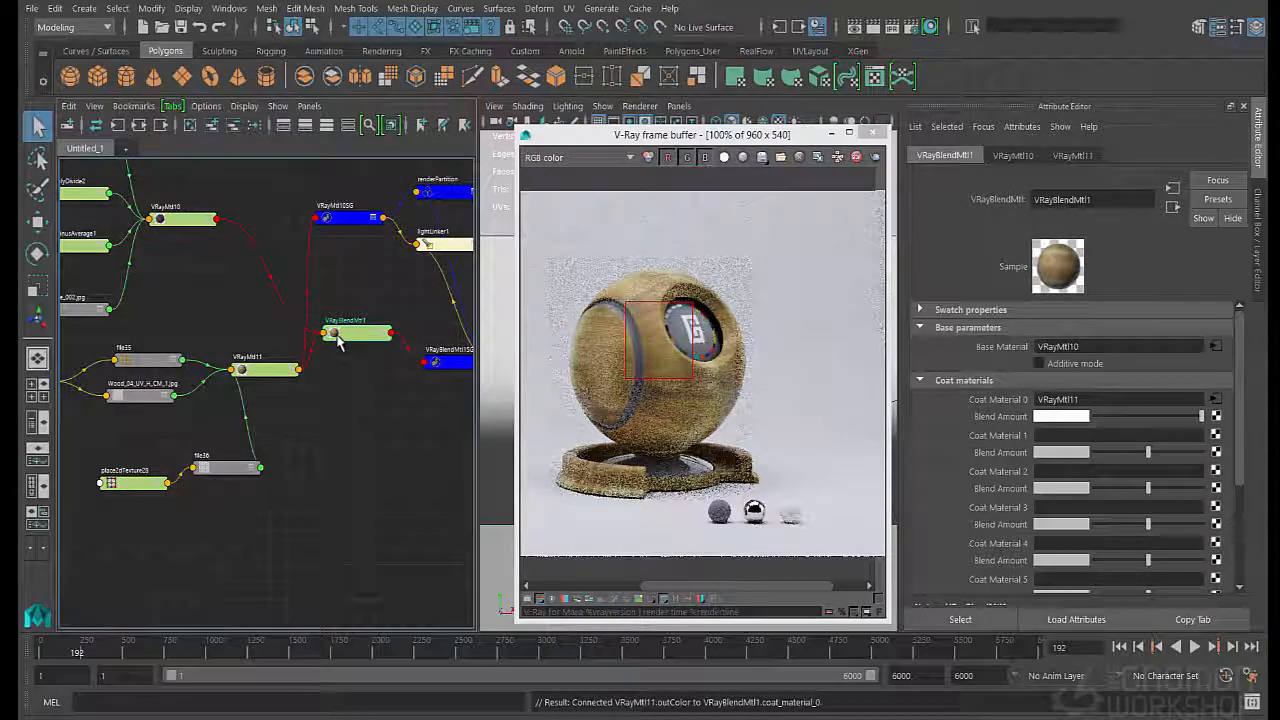
pyautogui.click(447, 363)
pyautogui.press('Delete')
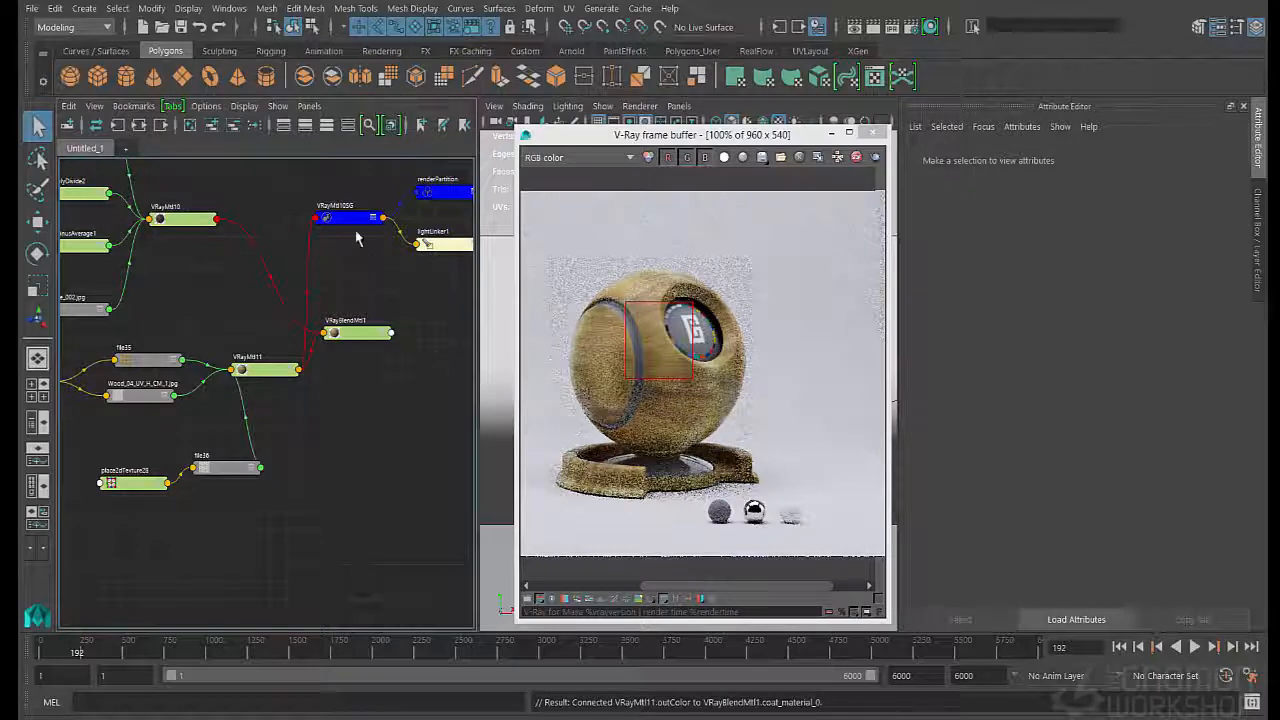
pyautogui.moveTo(352, 219); pyautogui.dragTo(367, 287)
pyautogui.moveTo(349, 338); pyautogui.dragTo(366, 282, button='middle')
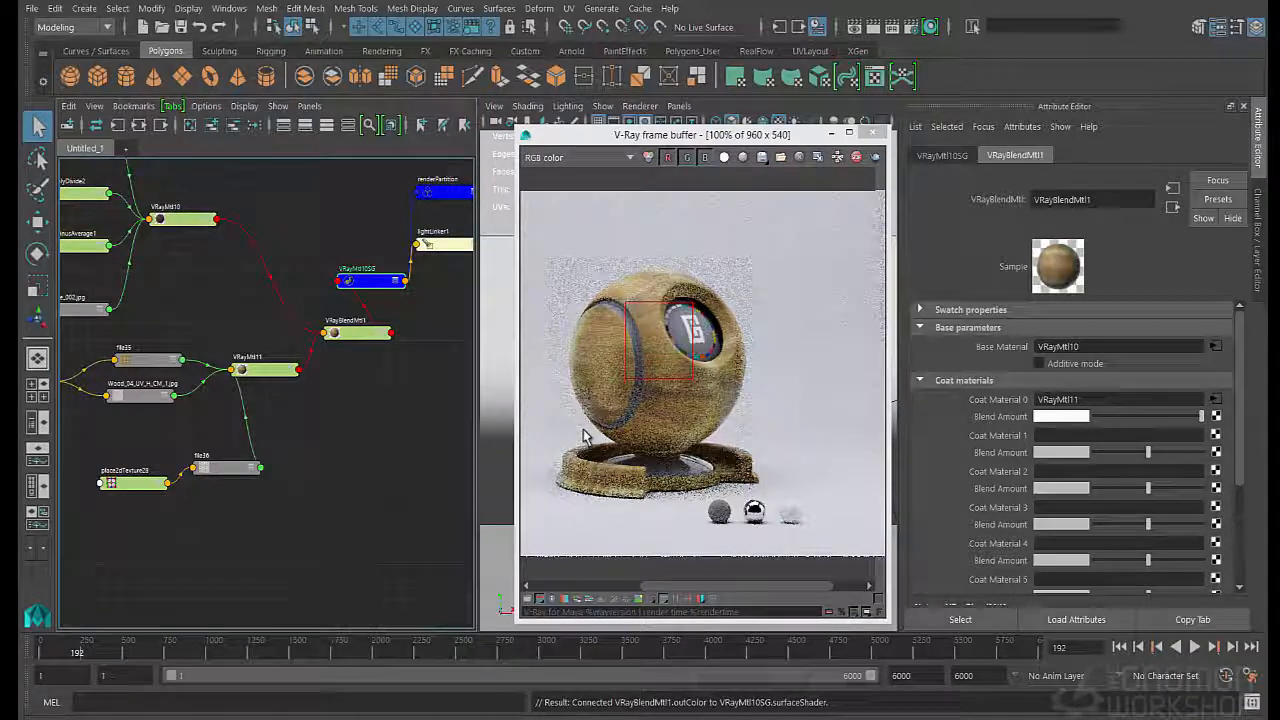
pyautogui.moveTo(784, 255); pyautogui.dragTo(539, 505)
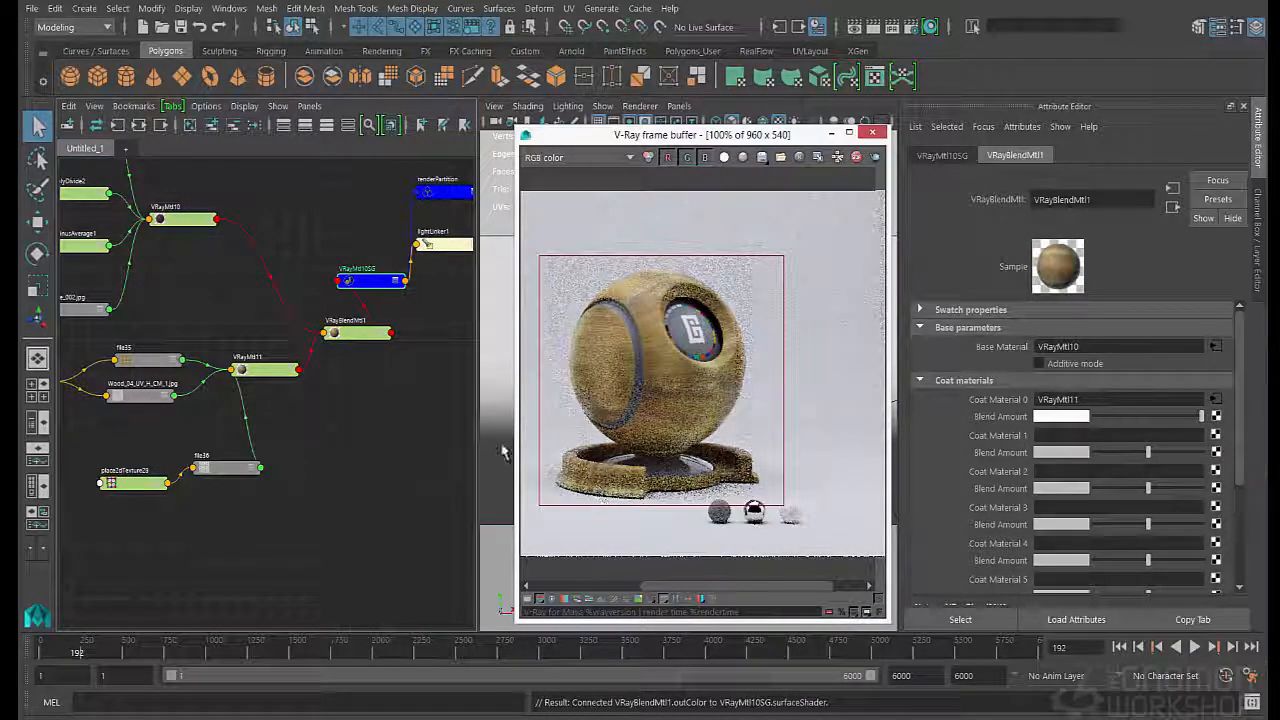
# - Create a file texture node below the blend material and load tileableScratches.tif as its image
pyautogui.click(349, 398)
pyautogui.press('Tab')
pyautogui.write('file')
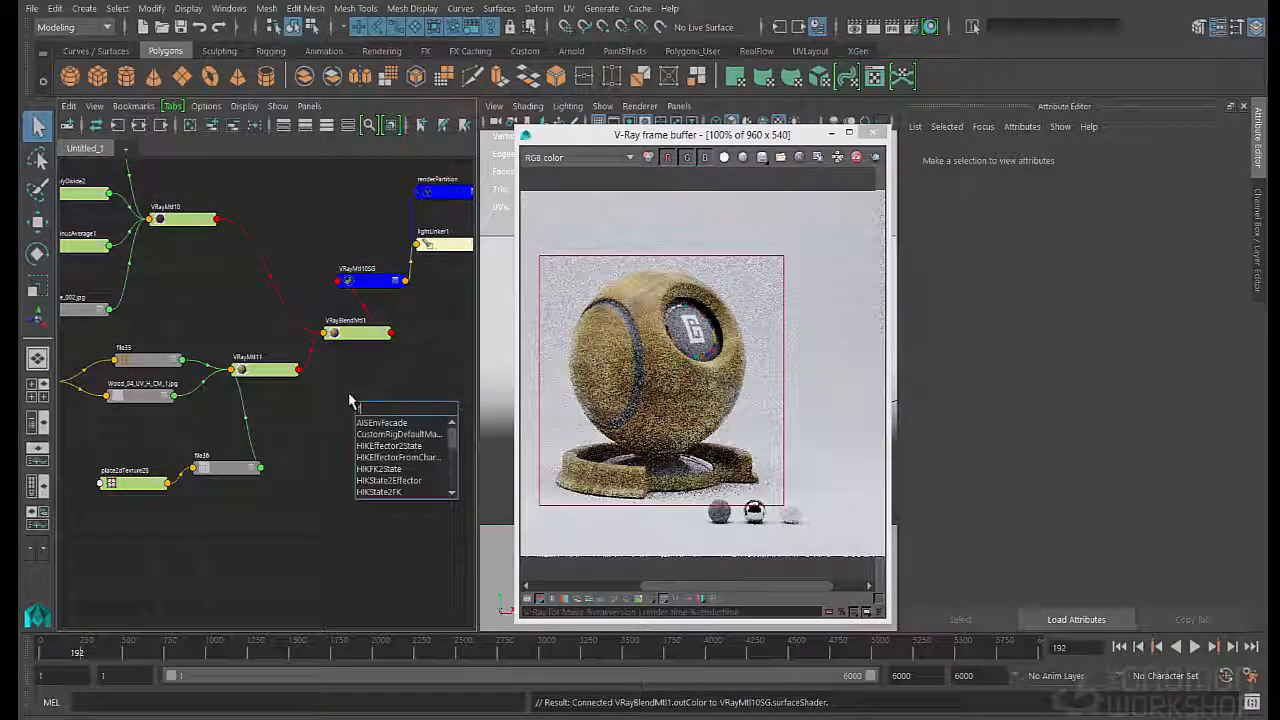
pyautogui.press('Down')
pyautogui.press('Down')
pyautogui.press('Down')
pyautogui.press('Down')
pyautogui.press('Down')
pyautogui.press('Return')
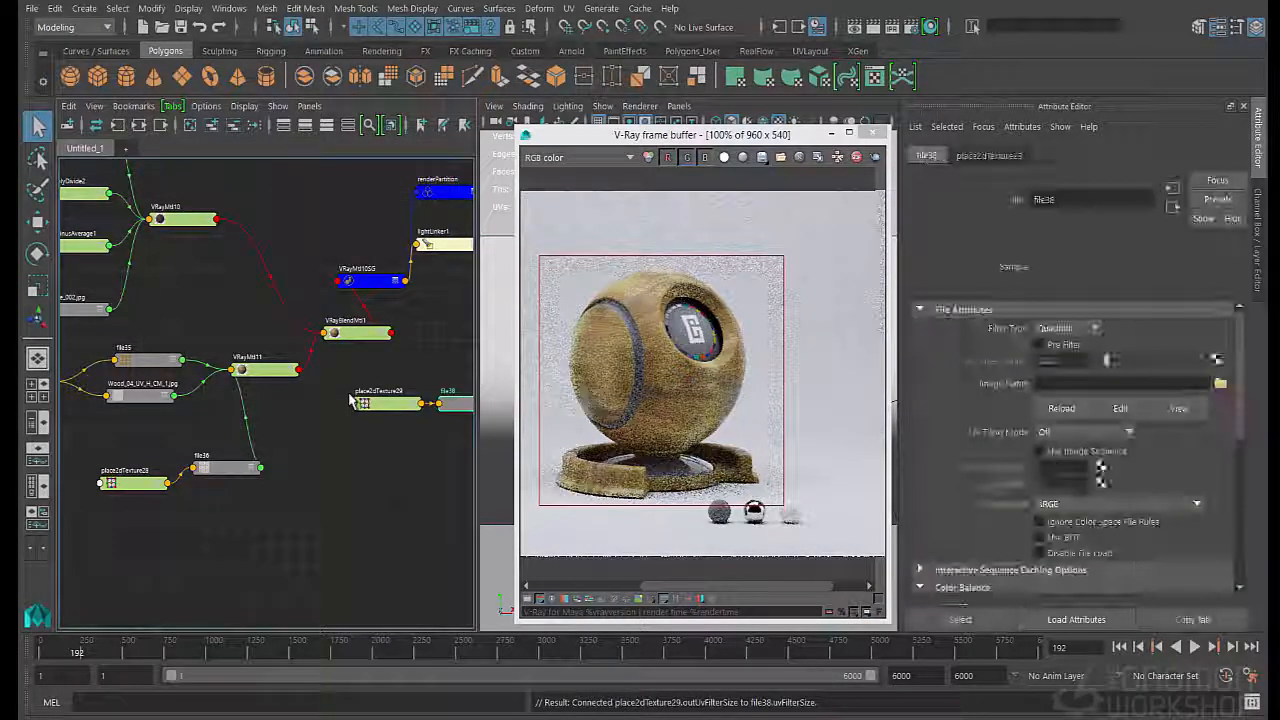
pyautogui.click(1220, 383)
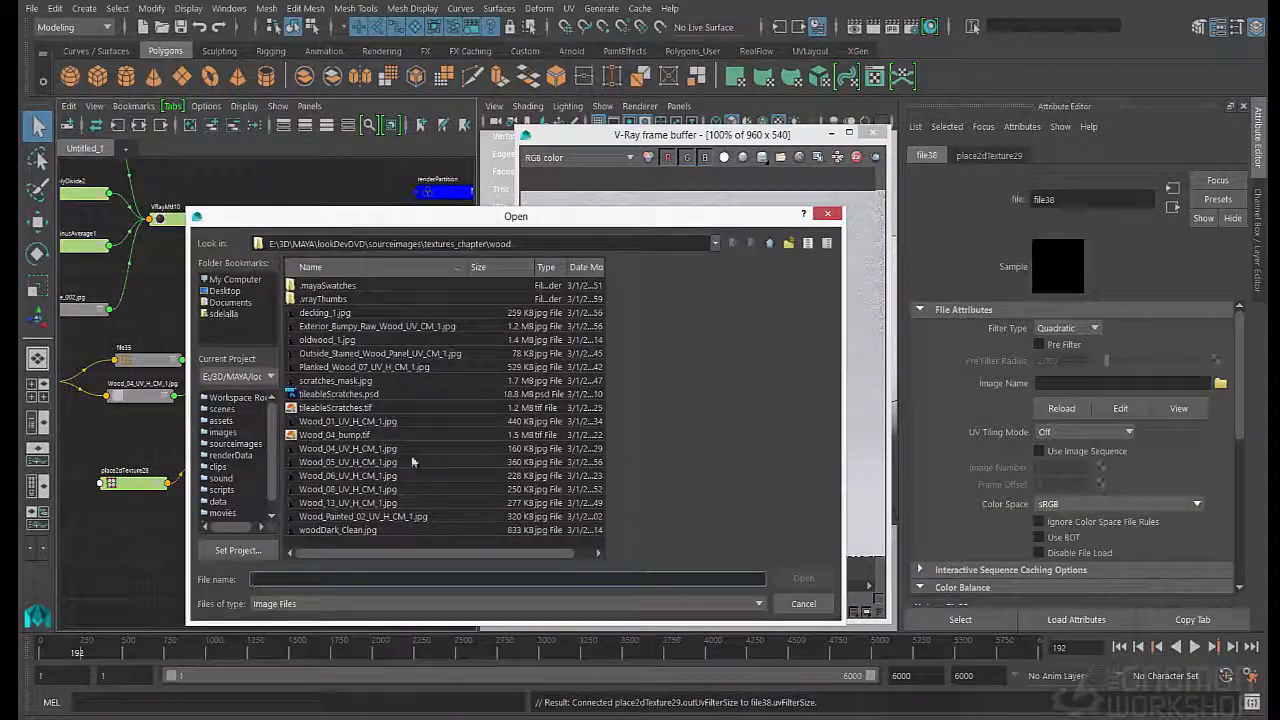
pyautogui.click(334, 408)
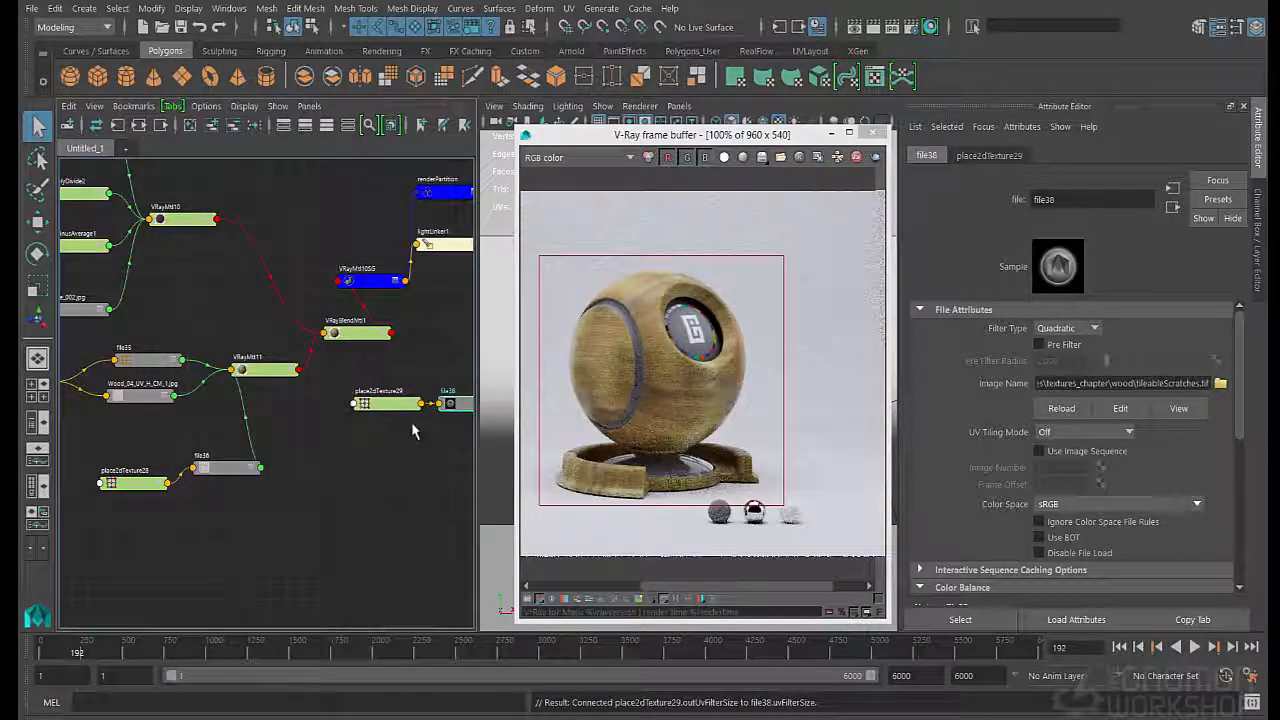
# - Place the scratches file node above its place2dTexture node and enable Invert in its effects
pyautogui.click(398, 411)
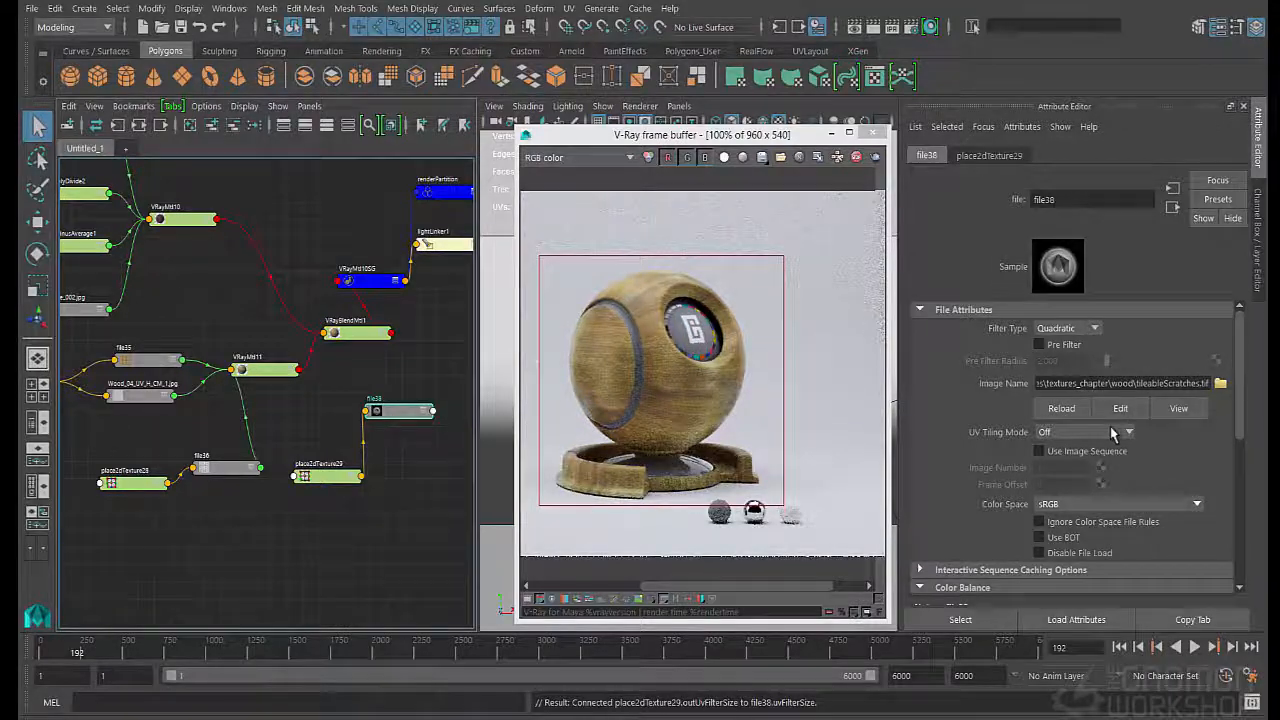
pyautogui.scroll(-5, 1013, 500)
pyautogui.click(1039, 569)
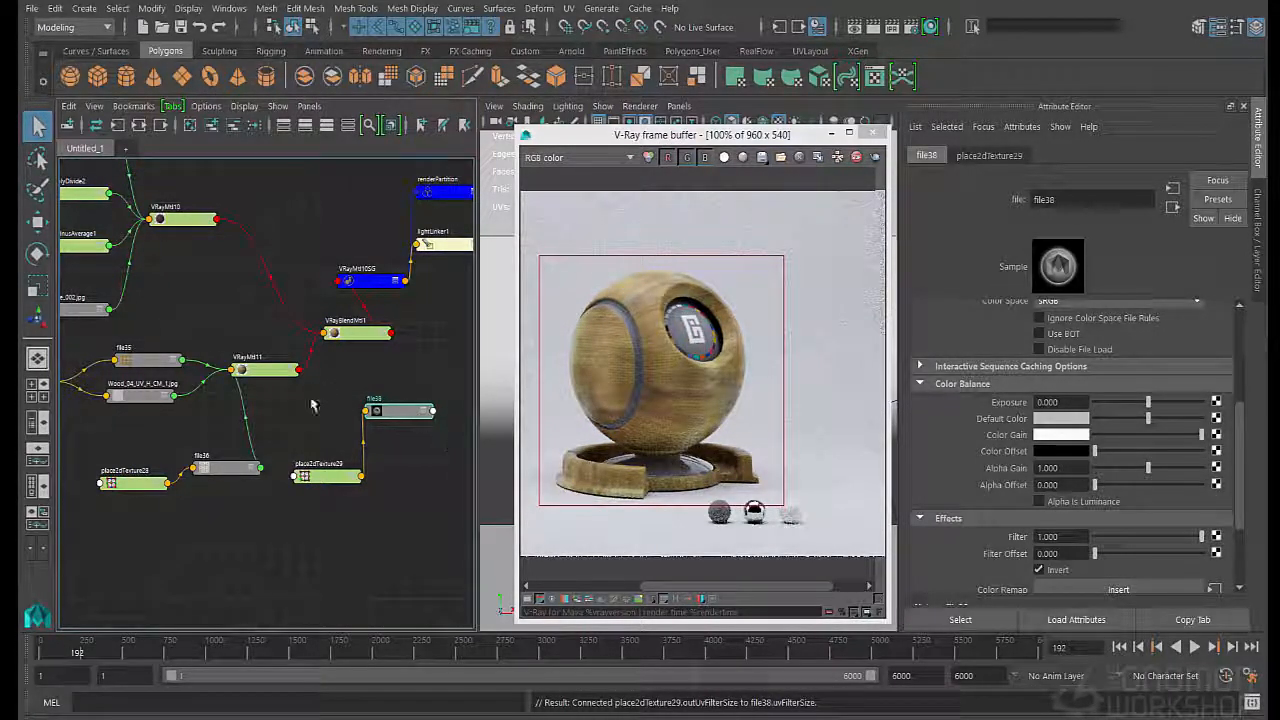
# - Connect the scratches texture's color to the Blend Amount of Coat Material 0 and inspect the scratches on the rendered ball
pyautogui.click(346, 336)
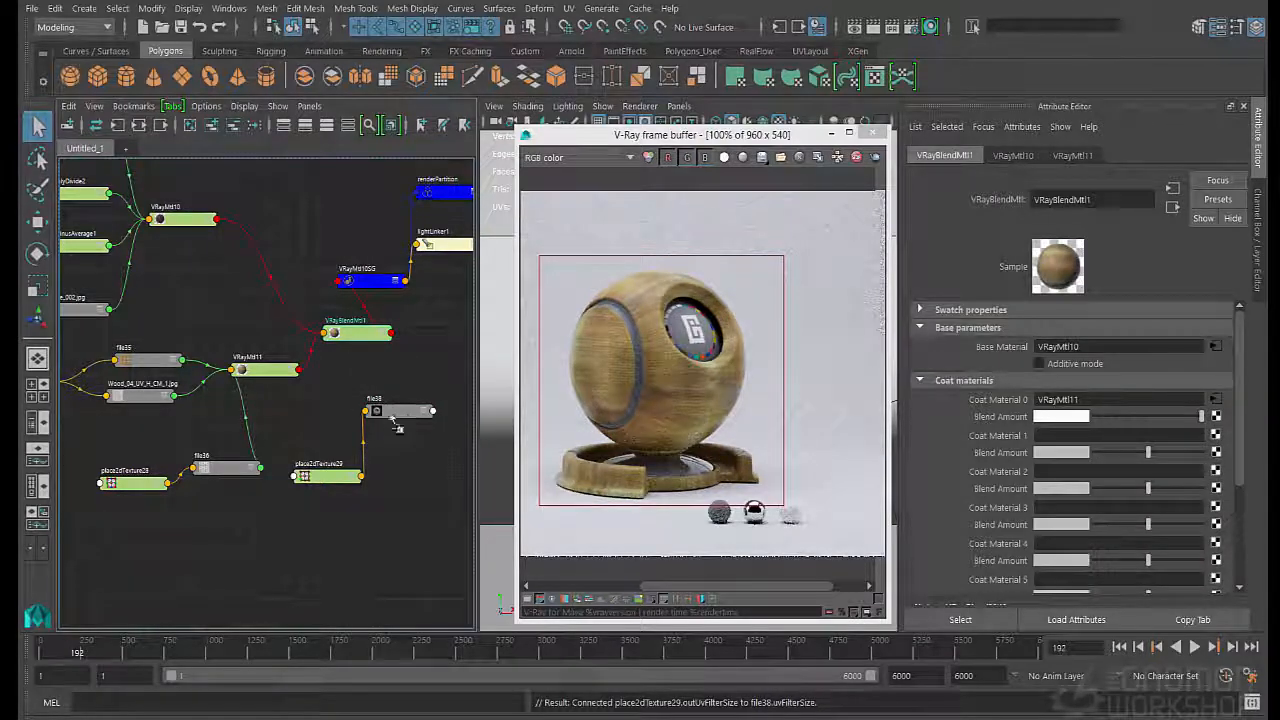
pyautogui.moveTo(998, 422); pyautogui.dragTo(998, 422, button='middle')
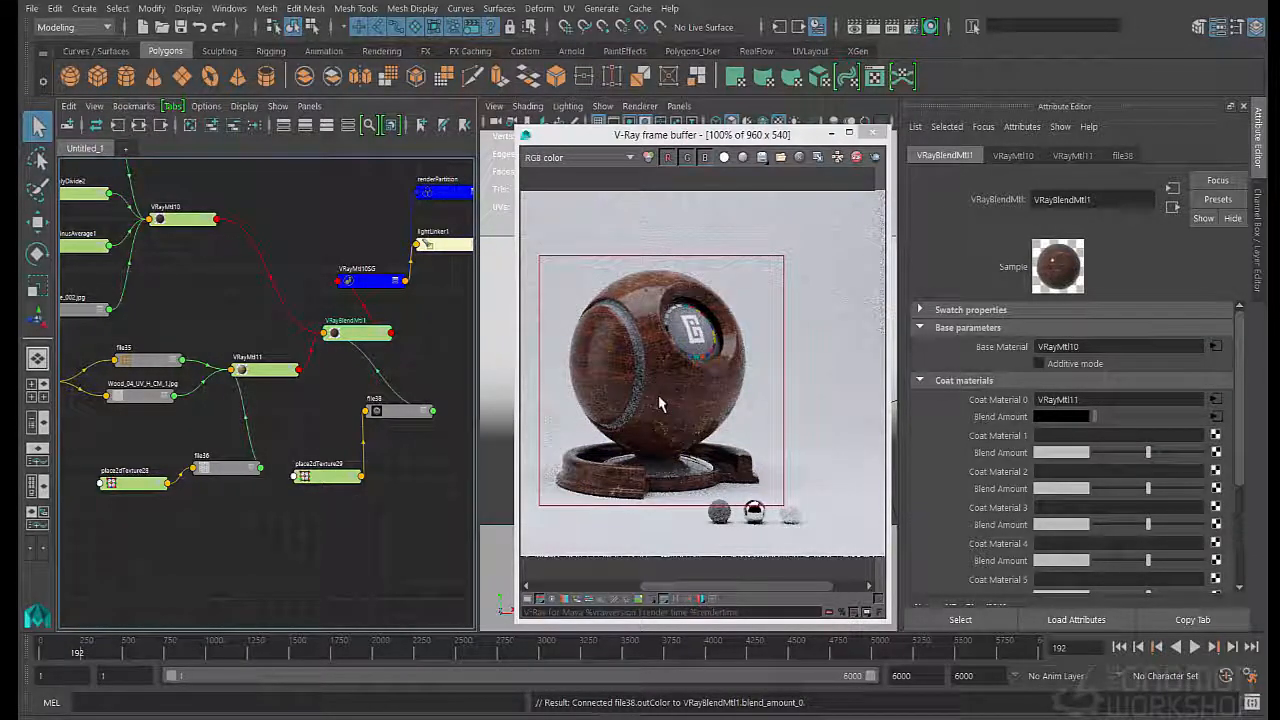
pyautogui.scroll(1, 627, 311)
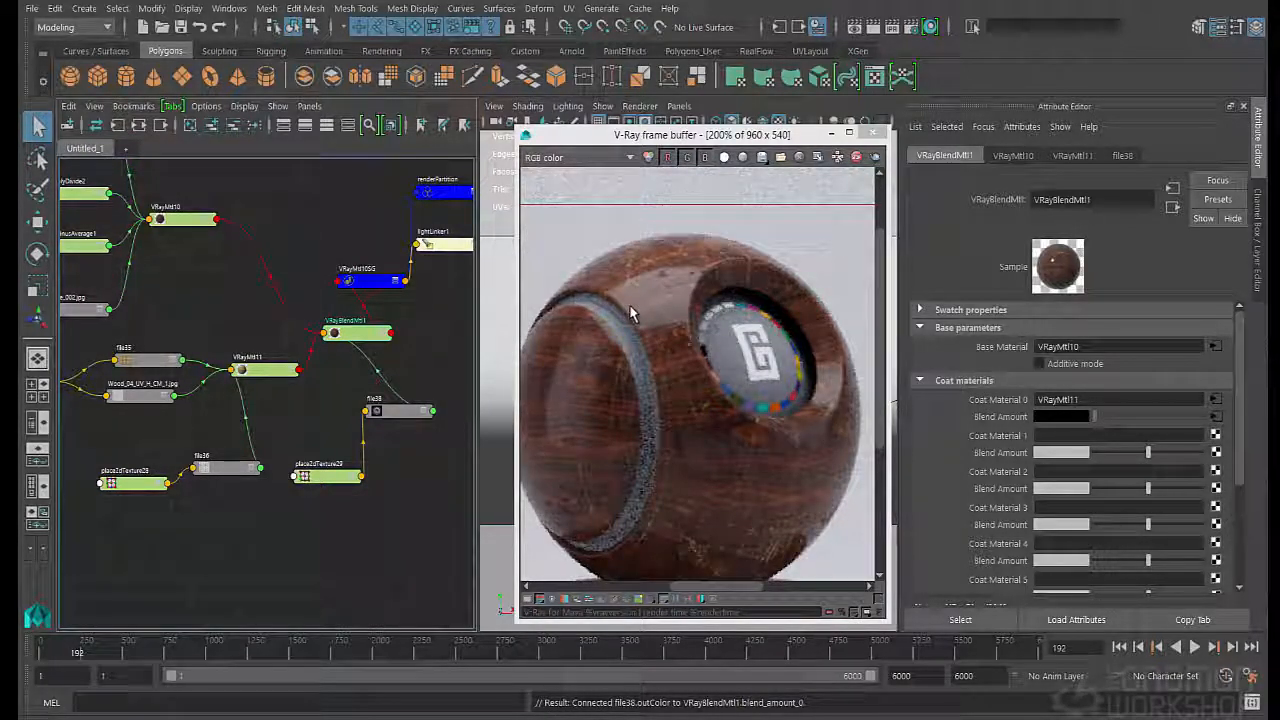
pyautogui.scroll(-1, 630, 312)
pyautogui.scroll(1, 630, 312)
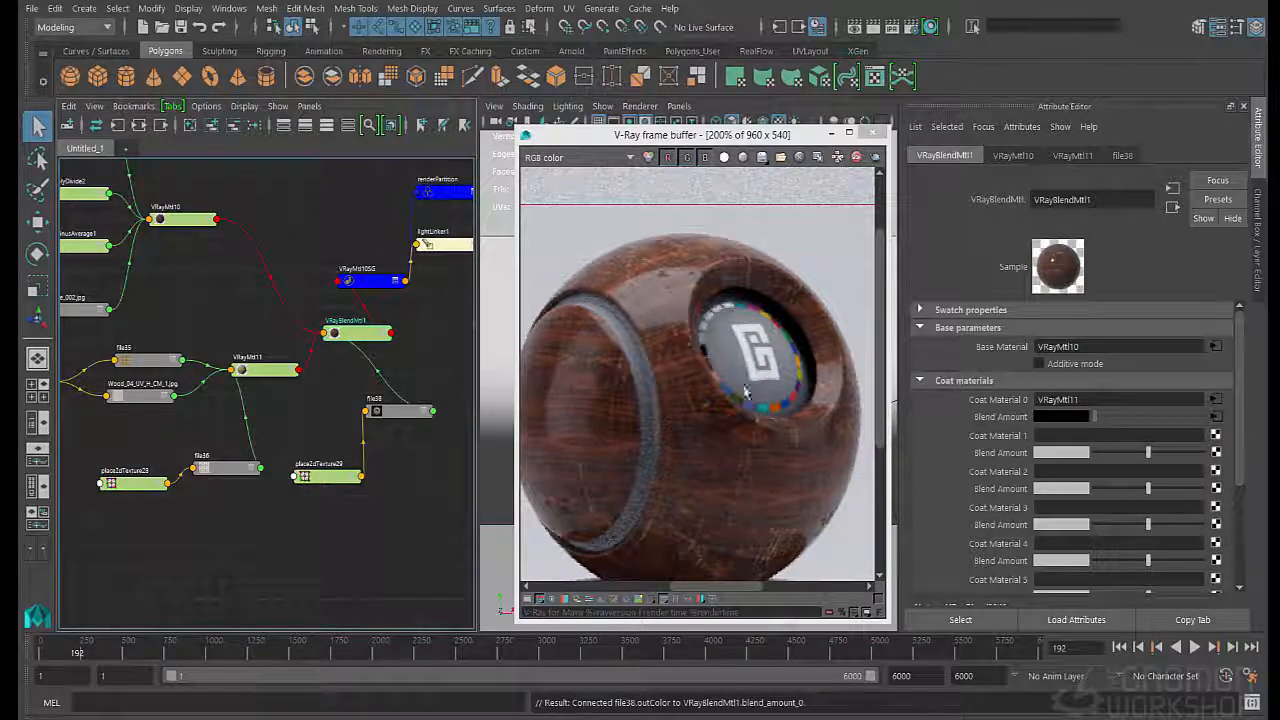
# - Insert a Color Remap on the scratches file node and reposition the new remap nodes in the graph
pyautogui.click(424, 479)
pyautogui.click(391, 412)
pyautogui.scroll(-3, 982, 524)
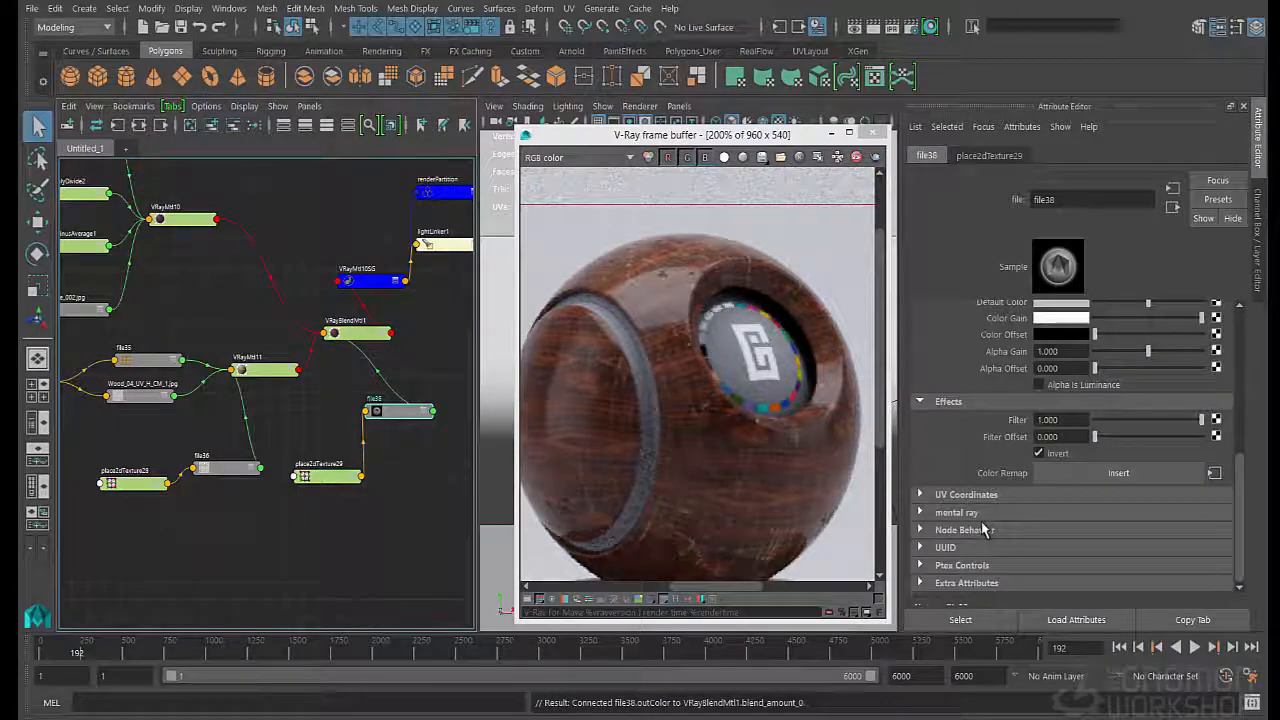
pyautogui.click(1055, 473)
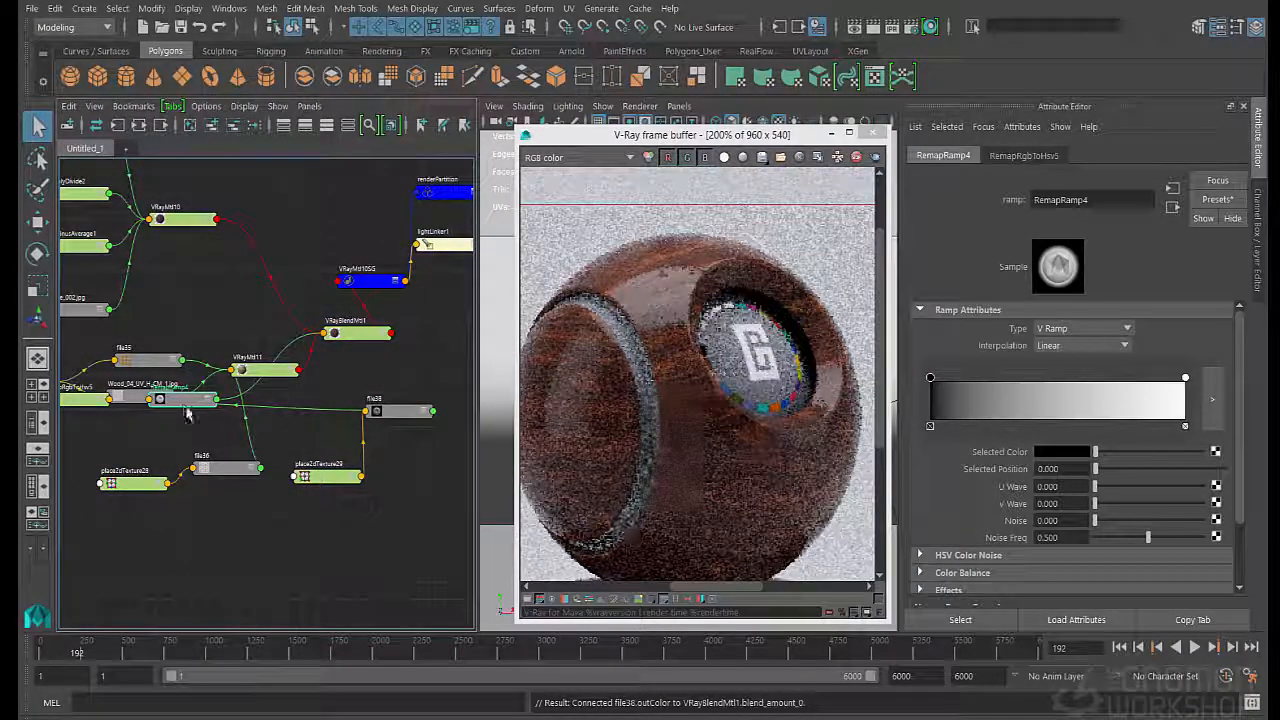
pyautogui.moveTo(187, 403); pyautogui.dragTo(429, 380)
pyautogui.moveTo(144, 400); pyautogui.dragTo(215, 398)
# - Graph the complete input and output network of VRayBlendMtl1 and frame its remap nodes
pyautogui.click(357, 332)
pyautogui.click(139, 125)
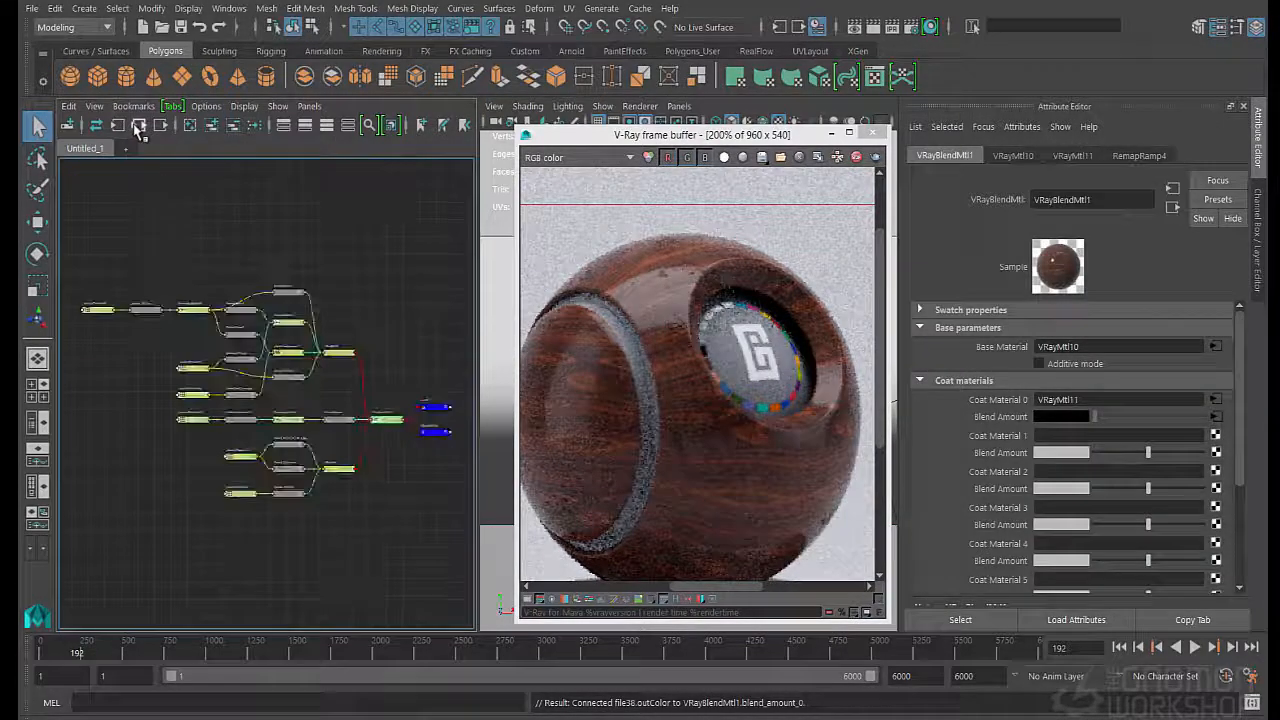
pyautogui.scroll(5, 299, 418)
pyautogui.scroll(-3, 299, 418)
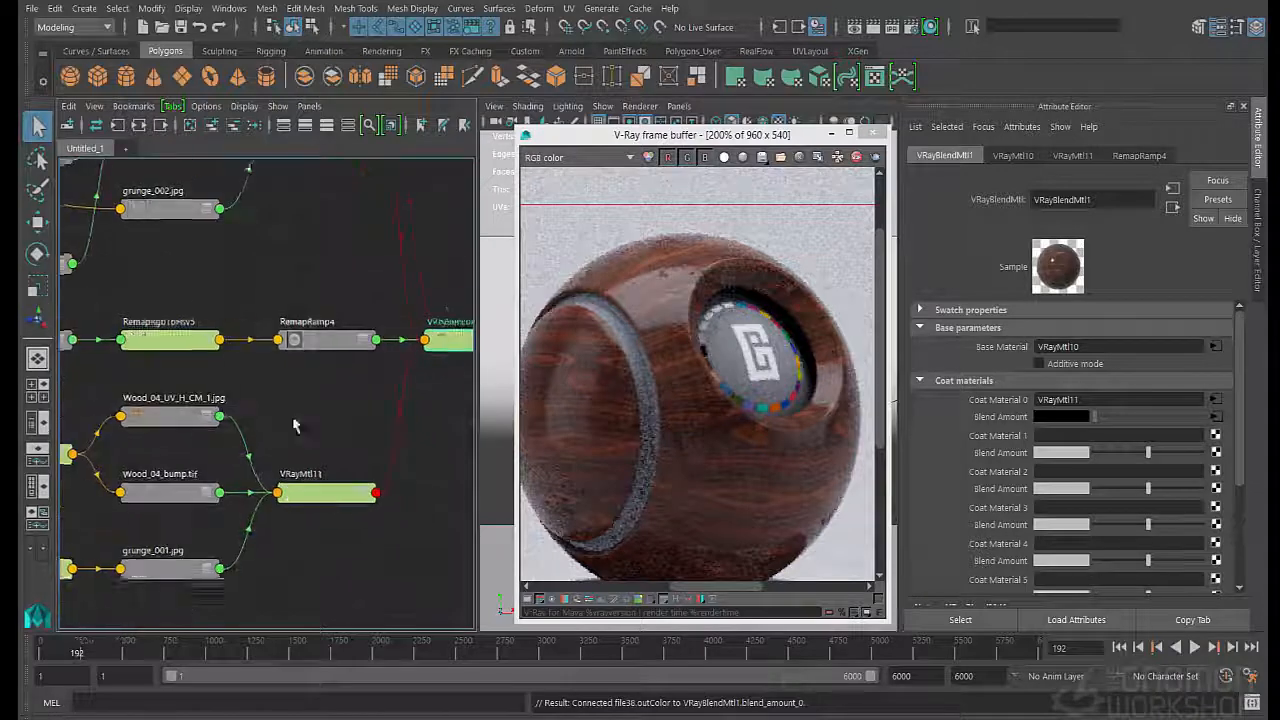
# - Adjust RemapRamp4's gradient so the black marker sits at position 0.000 and the white marker slightly past the middle
pyautogui.click(318, 345)
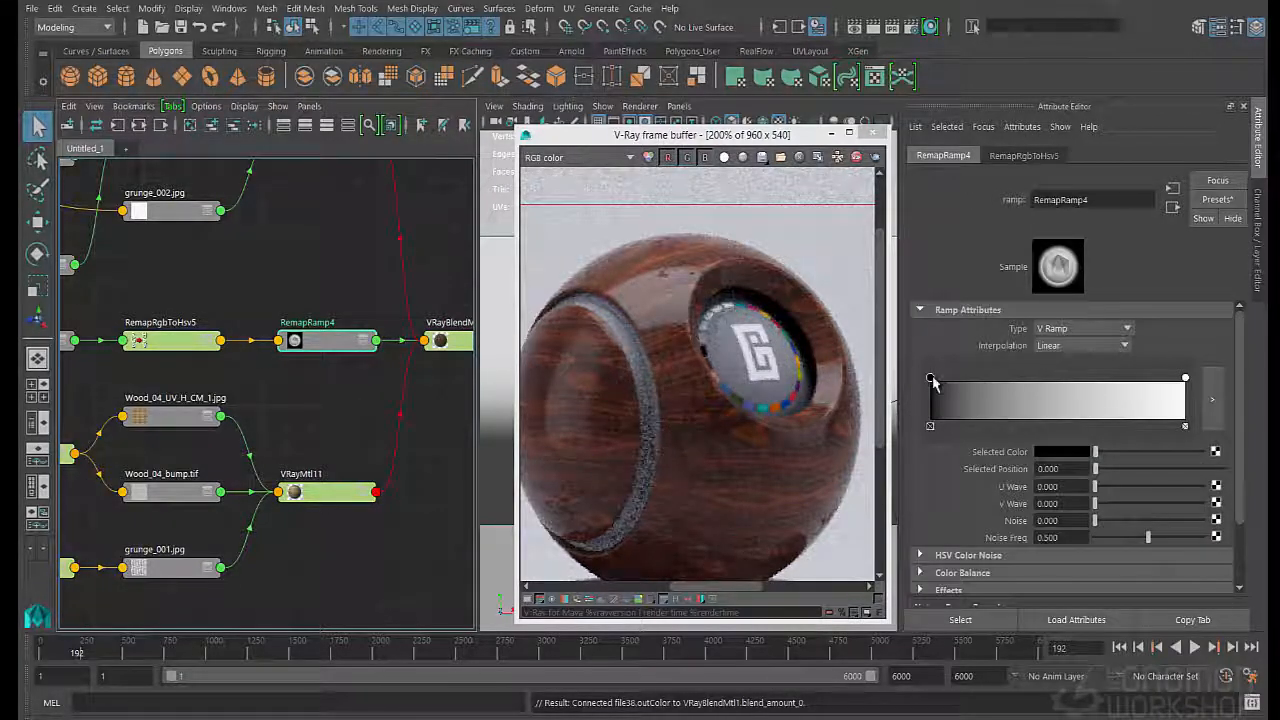
pyautogui.moveTo(931, 378); pyautogui.dragTo(1047, 436)
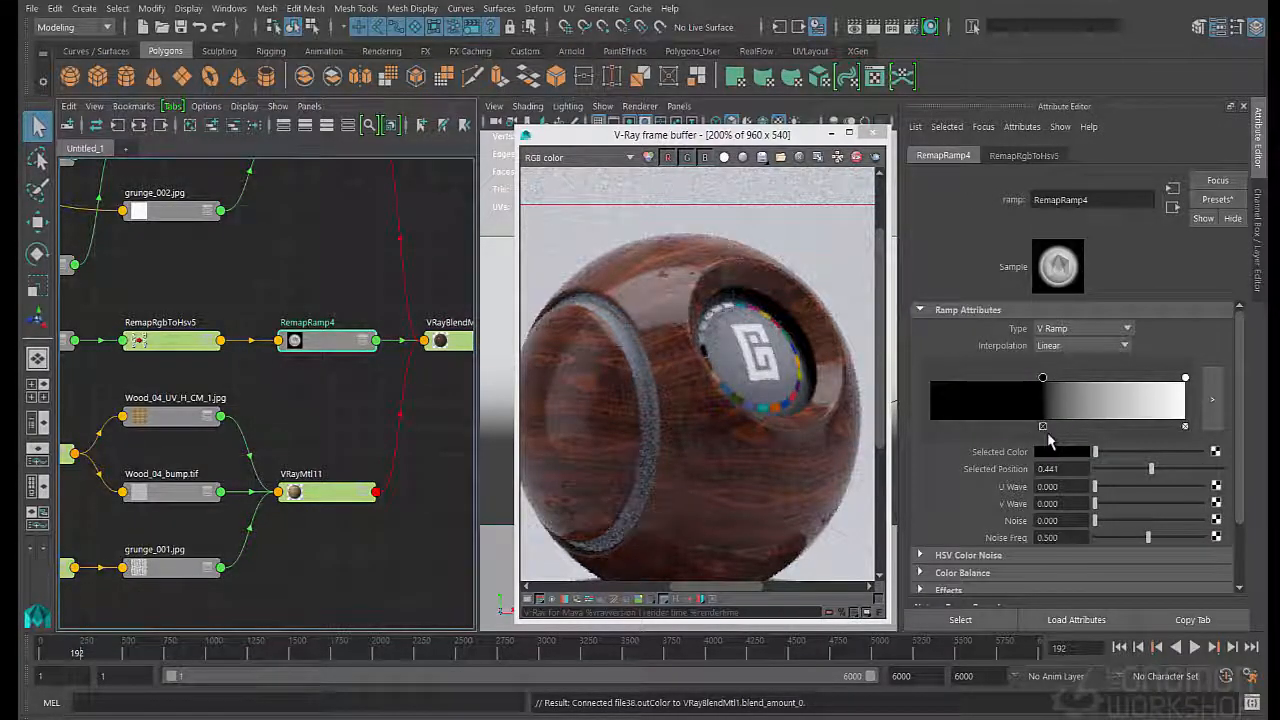
pyautogui.moveTo(1043, 378); pyautogui.dragTo(975, 381)
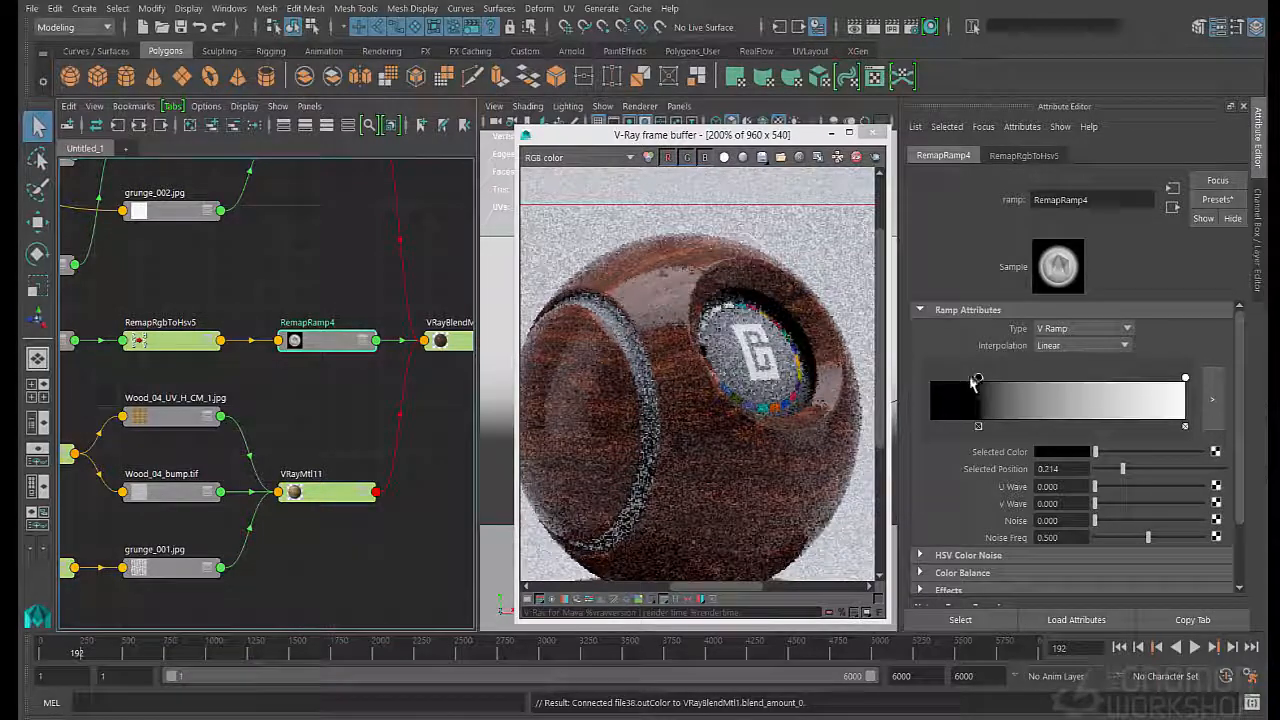
pyautogui.moveTo(1185, 378); pyautogui.dragTo(1014, 386)
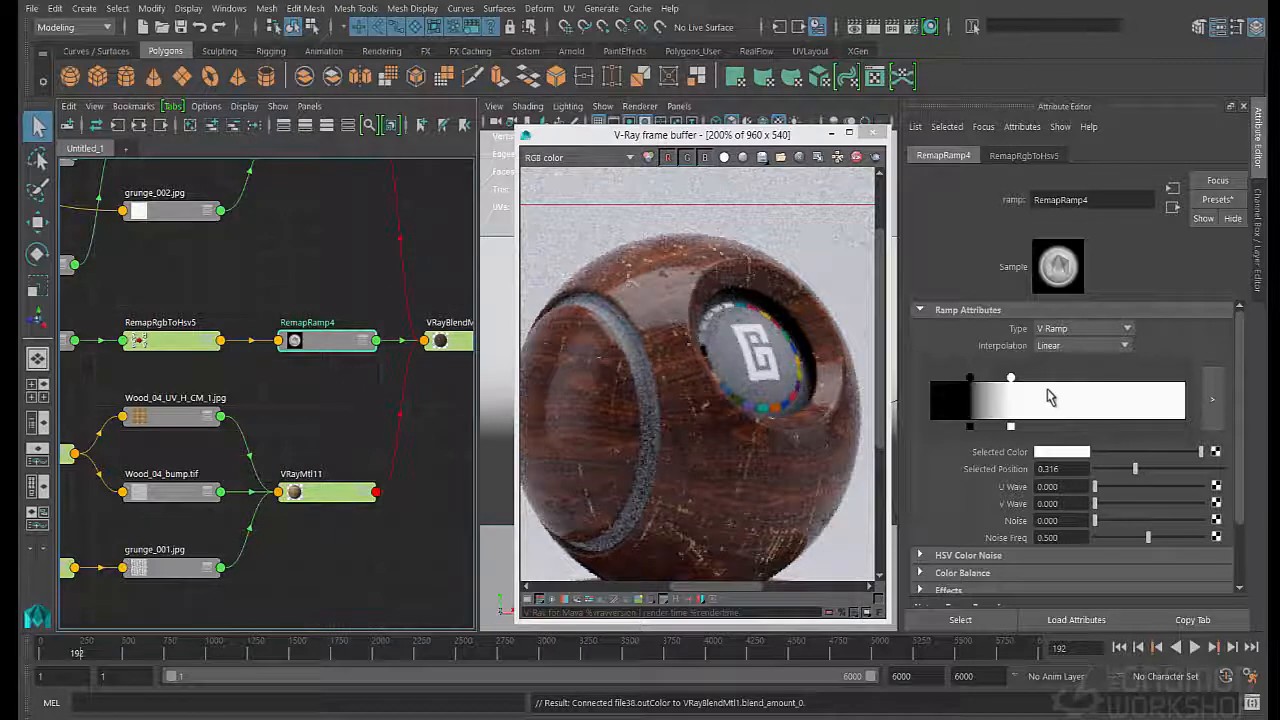
pyautogui.moveTo(1023, 384); pyautogui.dragTo(1073, 386)
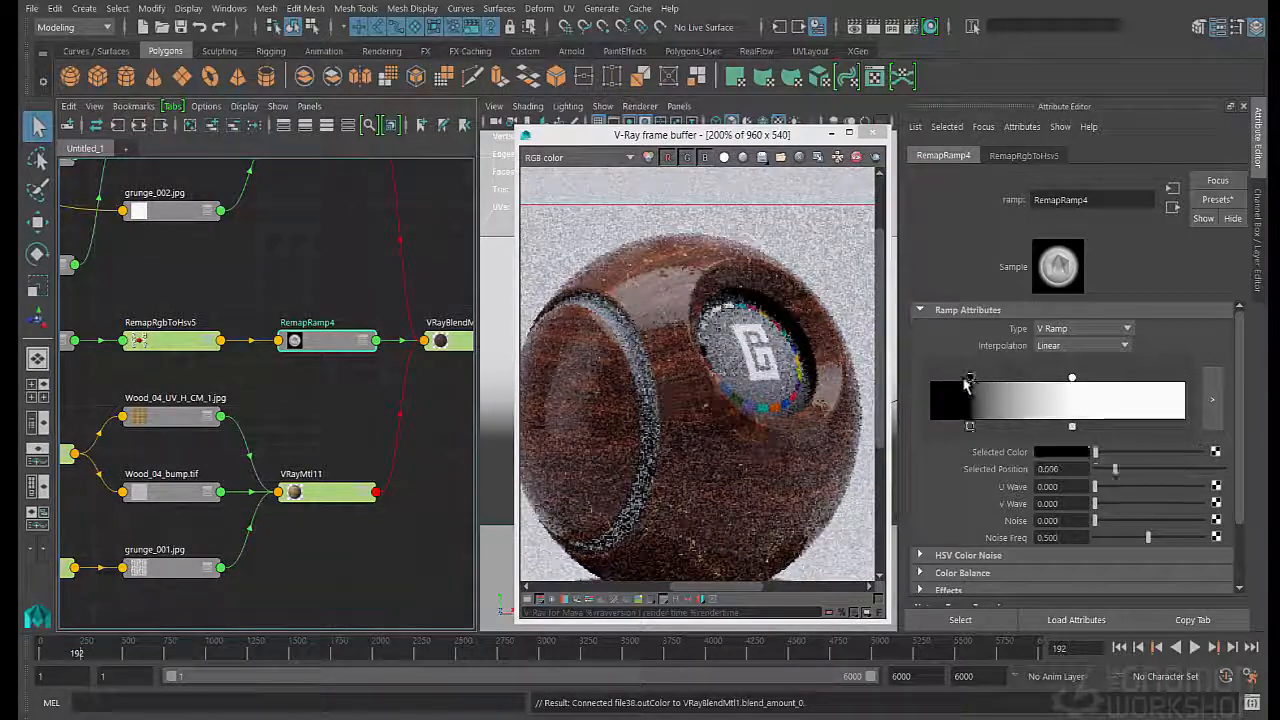
pyautogui.moveTo(970, 378); pyautogui.dragTo(930, 378)
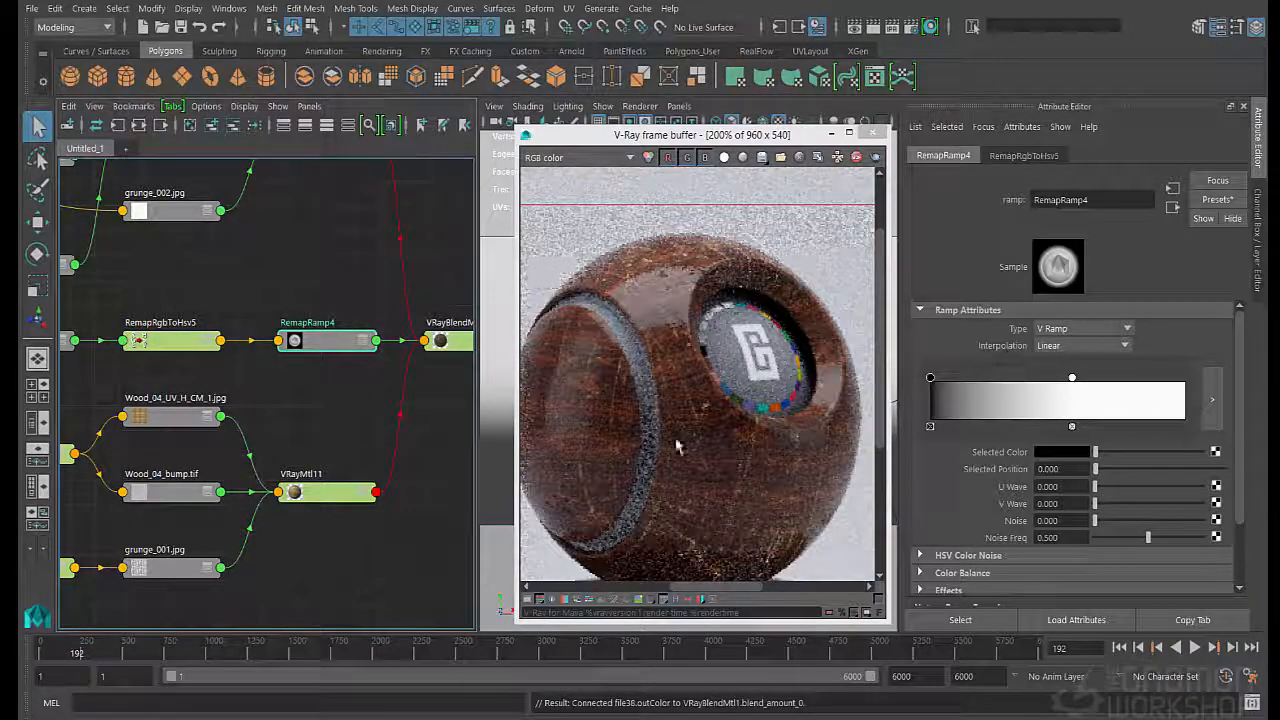
# - Move the white marker of RemapRamp4's gradient to position 0.735
pyautogui.scroll(-2, 678, 450)
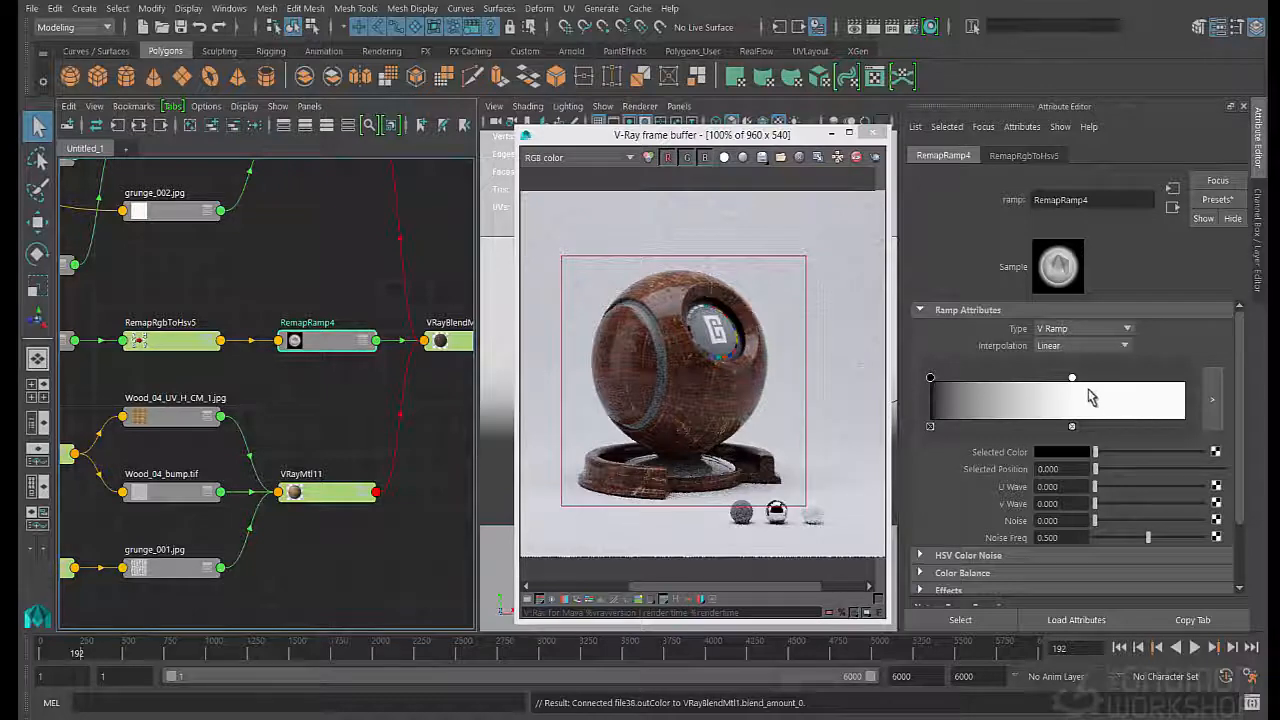
pyautogui.moveTo(1072, 377); pyautogui.dragTo(1117, 377)
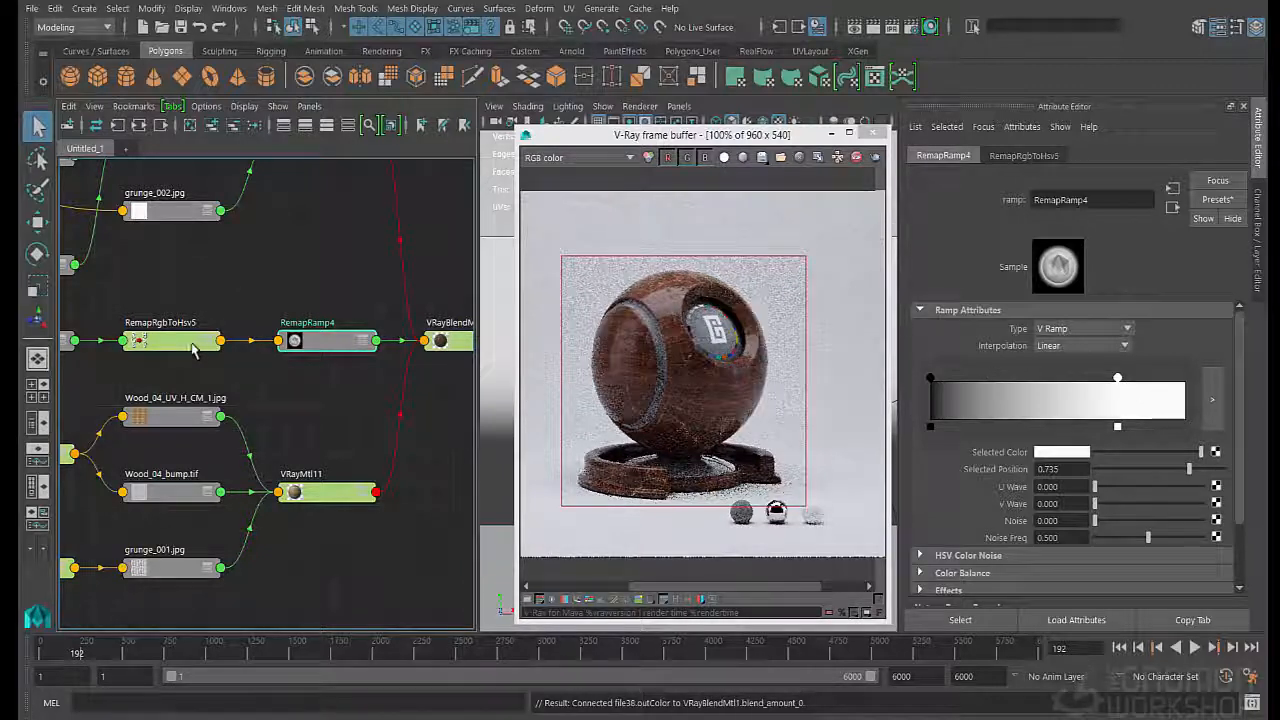
# - Spread out the RemapRgbToHsv5, RemapRamp4 and tileableScratches.tif nodes so the scratches texture sits below the remap chain
pyautogui.moveTo(200, 342); pyautogui.dragTo(216, 303)
pyautogui.keyDown('alt'); pyautogui.moveTo(294, 355); pyautogui.dragTo(352, 372, button='middle'); pyautogui.keyUp('alt')
pyautogui.moveTo(362, 363); pyautogui.dragTo(370, 329)
pyautogui.moveTo(224, 395)
pyautogui.keyDown('alt'); pyautogui.mouseDown(button='middle')
pyautogui.moveTo(260, 391)
pyautogui.moveTo(242, 394)
pyautogui.mouseUp(button='middle'); pyautogui.keyUp('alt')
pyautogui.moveTo(72, 356); pyautogui.dragTo(254, 371)
pyautogui.keyDown('alt'); pyautogui.moveTo(368, 391); pyautogui.dragTo(297, 400, button='middle'); pyautogui.keyUp('alt')
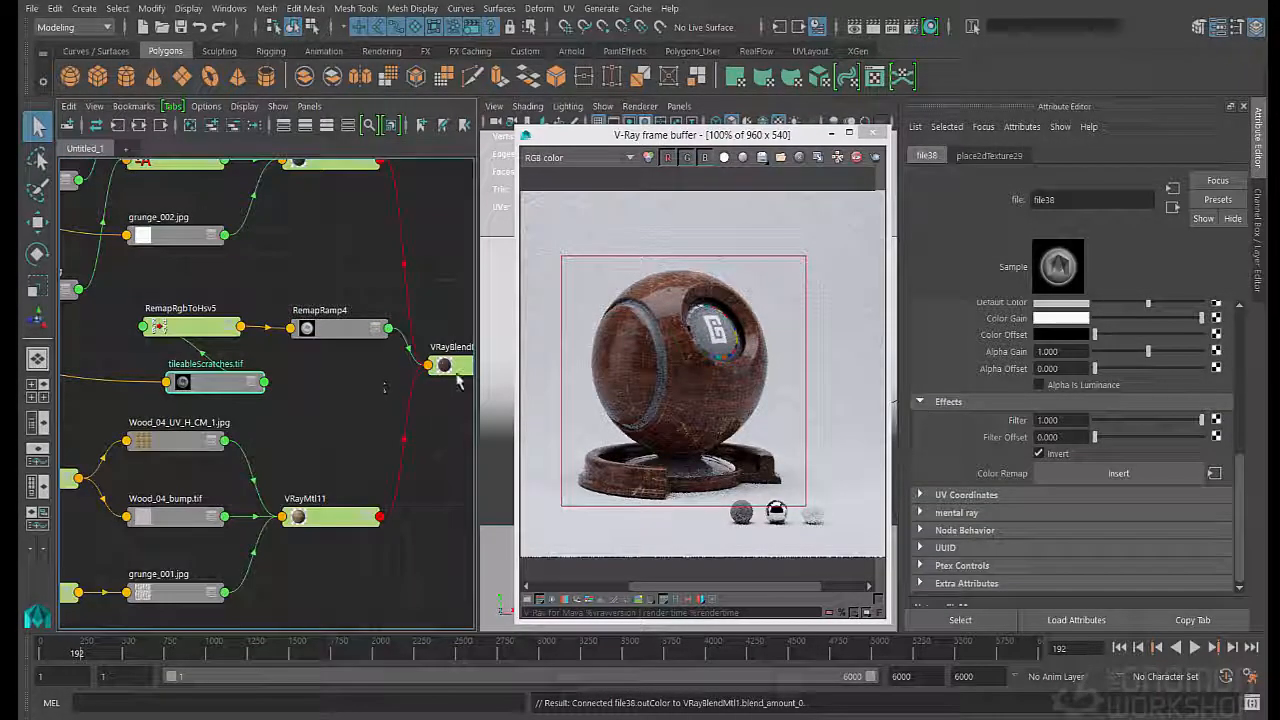
# - Connect tileableScratches.tif directly to Coat Material 0's Blend Amount on VRayBlendMtl1 and delete the two remap nodes
pyautogui.scroll(1, 752, 368)
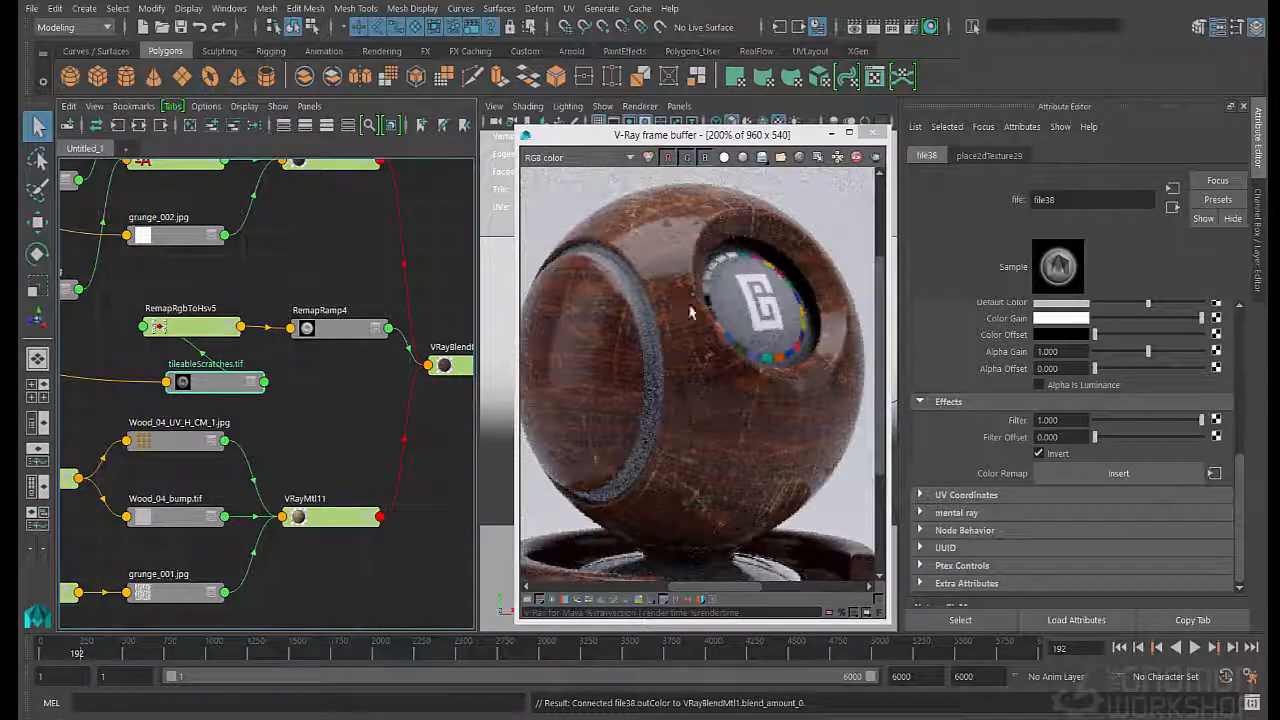
pyautogui.click(445, 368)
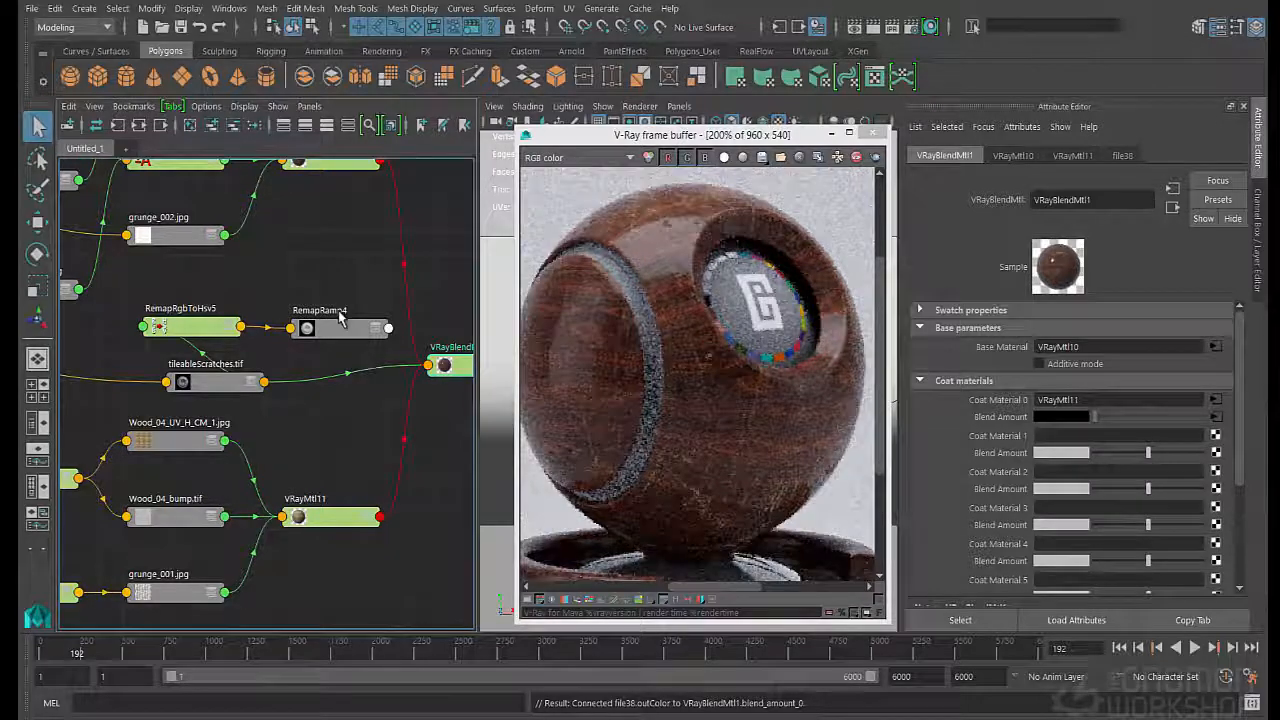
pyautogui.moveTo(384, 278); pyautogui.dragTo(136, 348)
pyautogui.press('Delete')
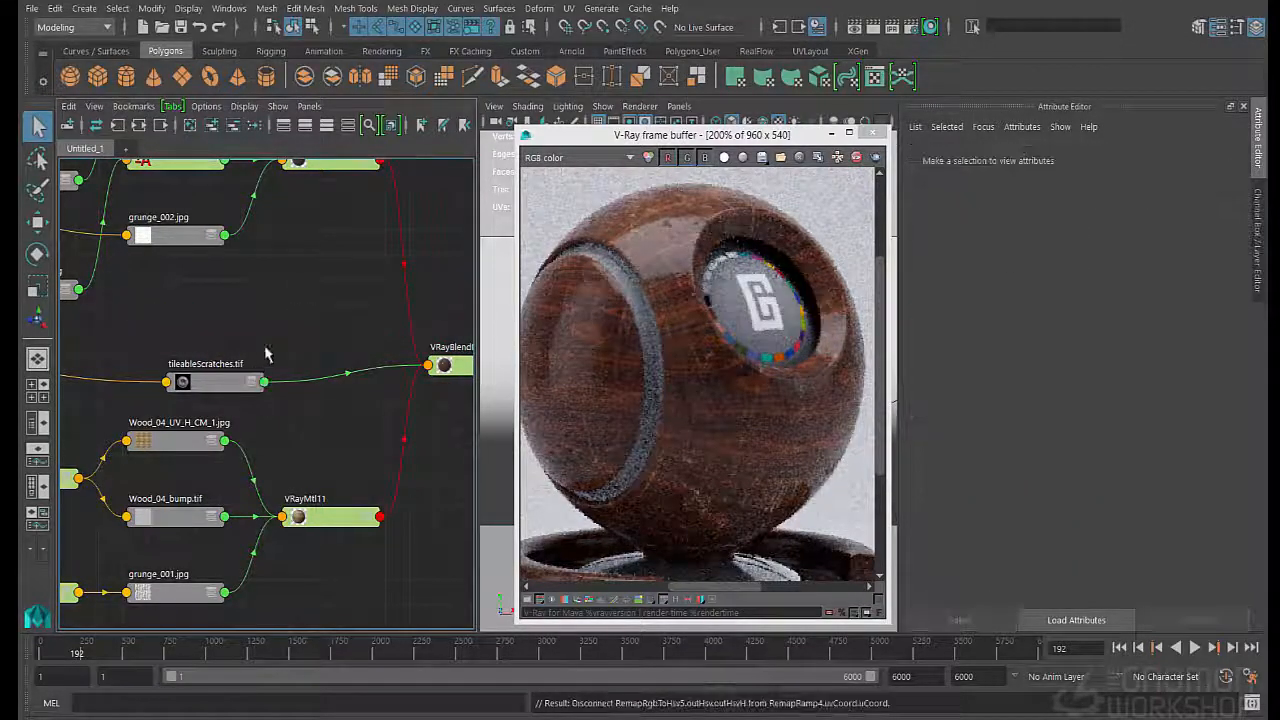
# - Create a V-Ray Bump material below VRayBlendMtl1 in the graph and remove the shading group that comes with it
pyautogui.keyDown('alt'); pyautogui.moveTo(301, 339); pyautogui.dragTo(246, 320, button='middle'); pyautogui.keyUp('alt')
pyautogui.keyDown('alt'); pyautogui.moveTo(353, 313); pyautogui.dragTo(205, 287, button='middle'); pyautogui.keyUp('alt')
pyautogui.scroll(-1, 203, 287)
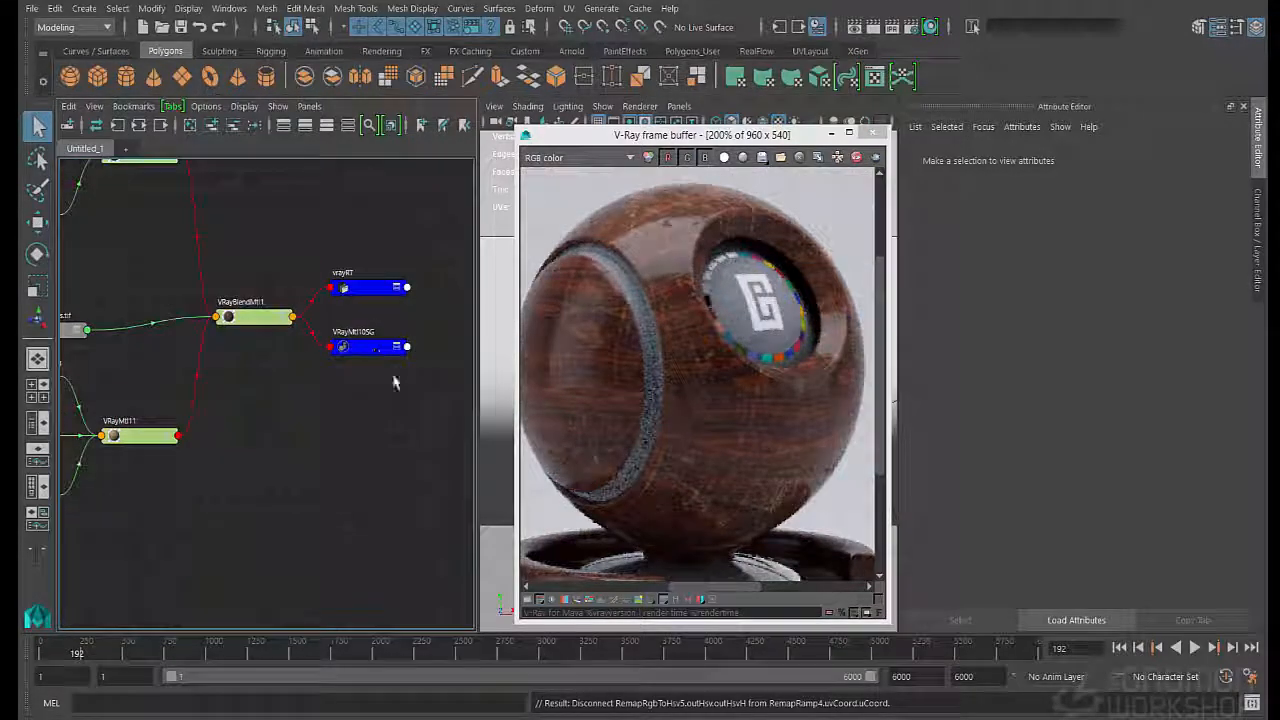
pyautogui.moveTo(373, 349); pyautogui.dragTo(410, 343)
pyautogui.click(308, 384)
pyautogui.press('Tab')
pyautogui.write('vraybum')
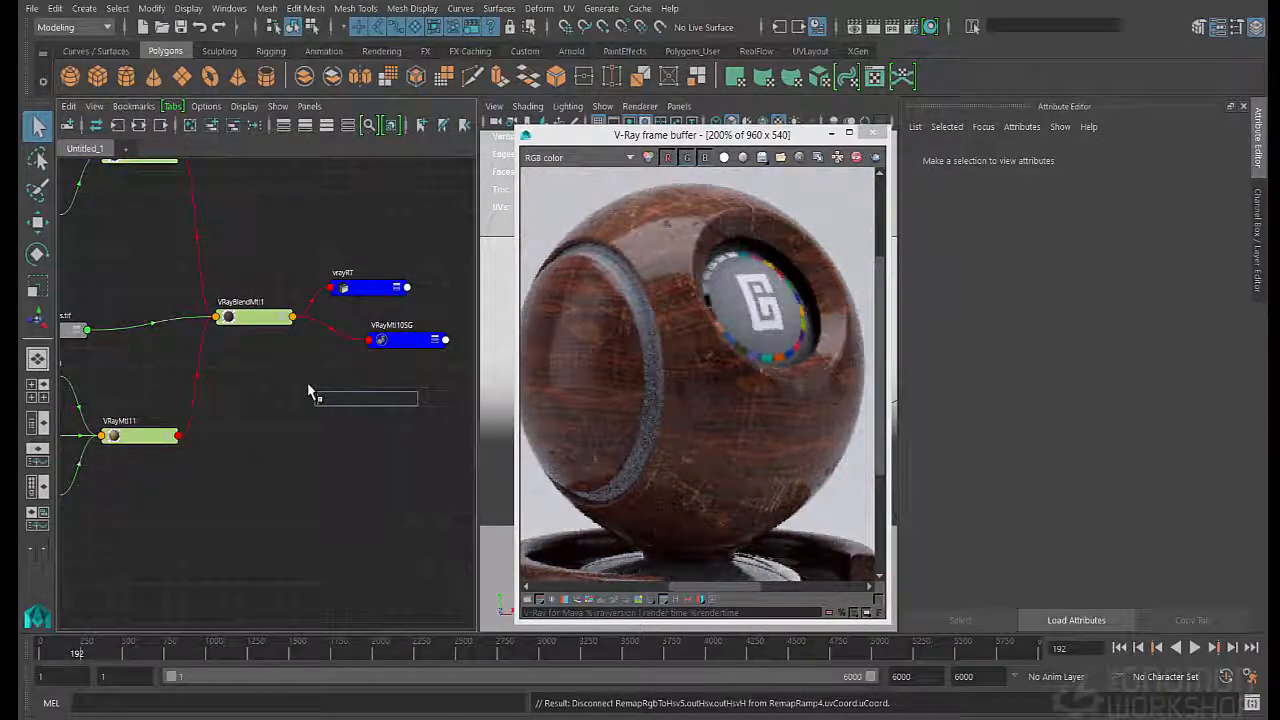
pyautogui.press('Return')
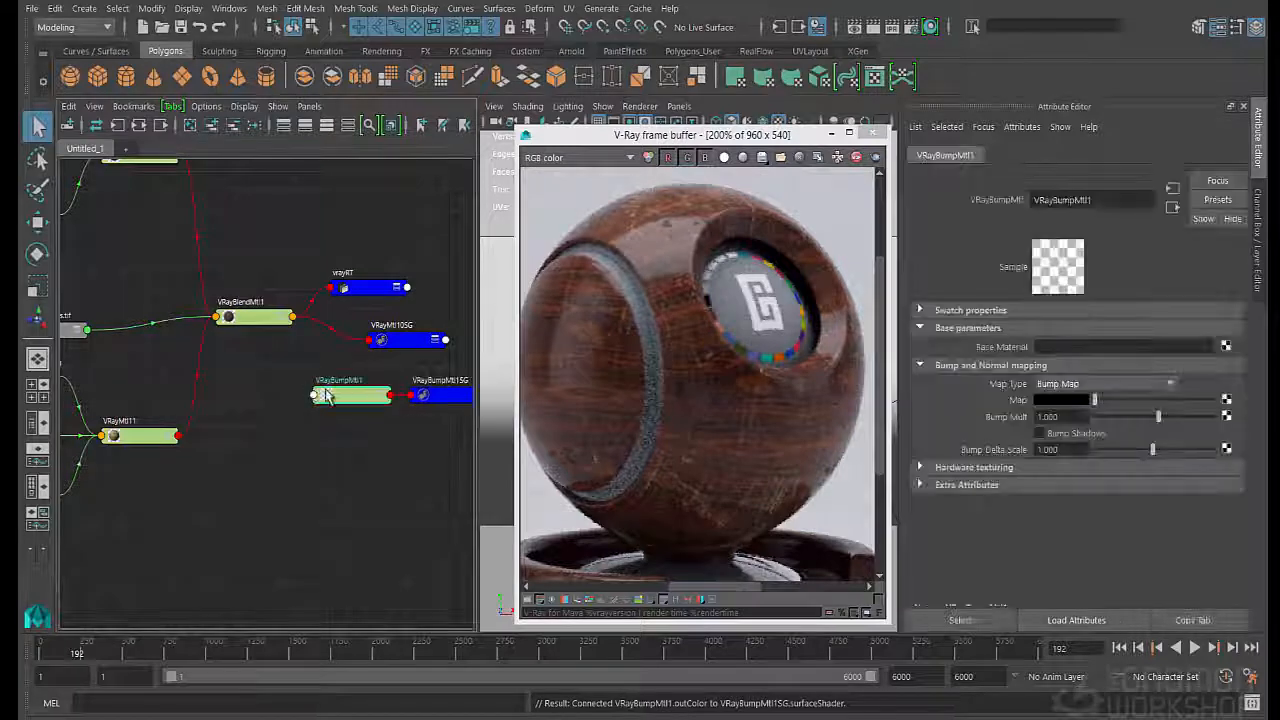
pyautogui.click(445, 400)
pyautogui.click(352, 392)
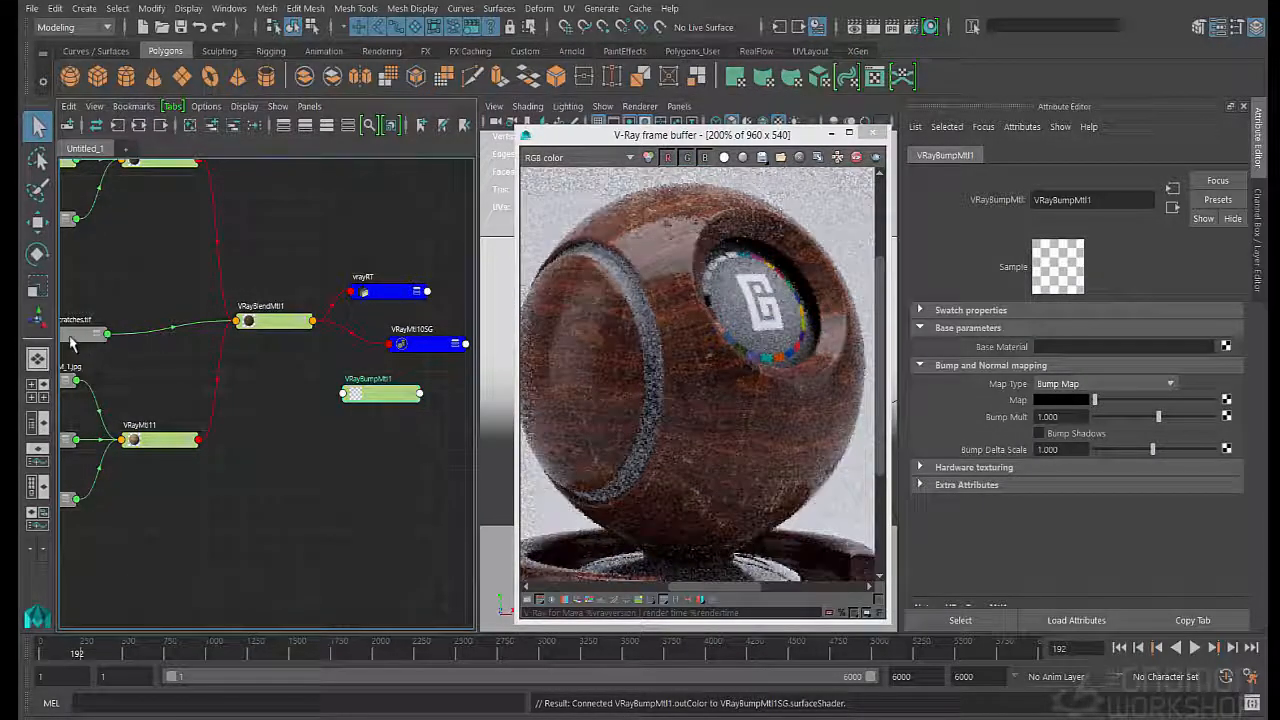
# - Bring tileableScratches.tif and VRayBumpMtl1 closer together and connect the scratches texture to the bump material's Map
pyautogui.moveTo(74, 335); pyautogui.dragTo(170, 358)
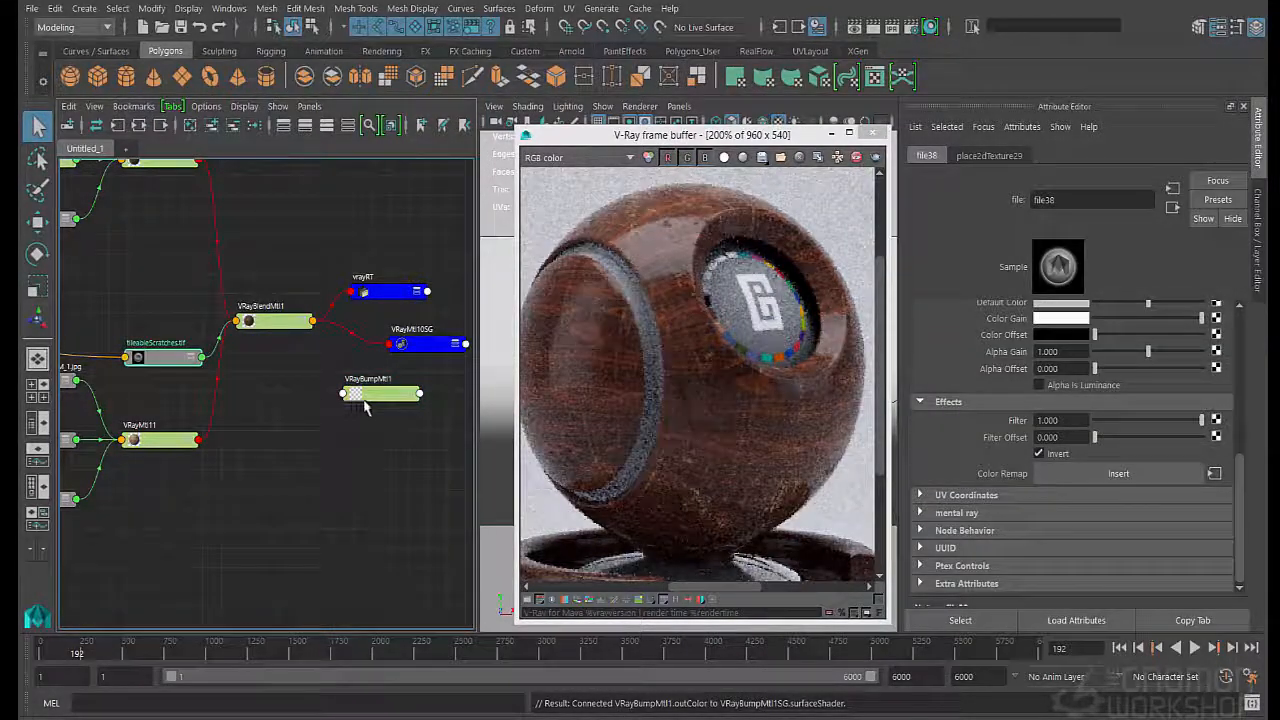
pyautogui.moveTo(355, 401); pyautogui.dragTo(305, 385)
pyautogui.moveTo(162, 360); pyautogui.dragTo(1020, 405, button='middle')
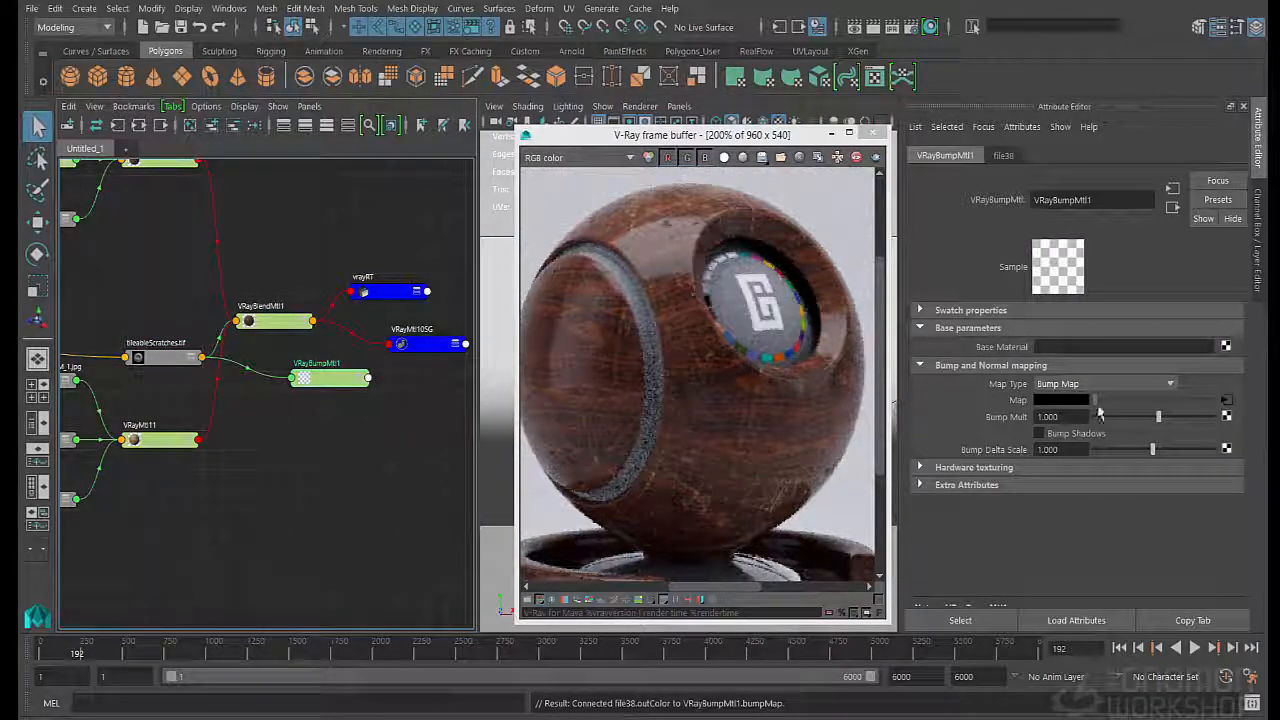
# - Assign VRayBlendMtl1 as VRayBumpMtl1's Base Material and connect the bump material to VRayMtl10SG's surface shader
pyautogui.moveTo(265, 330); pyautogui.dragTo(1100, 348, button='middle')
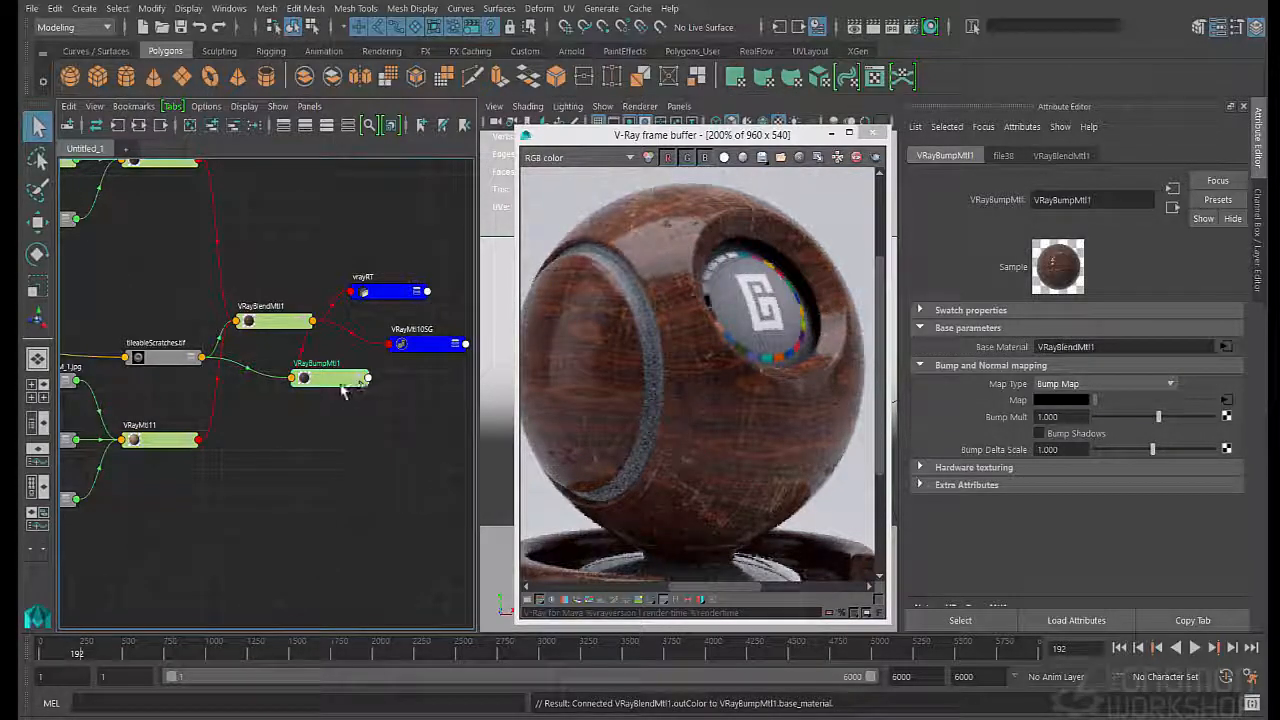
pyautogui.moveTo(343, 390); pyautogui.dragTo(428, 345, button='middle')
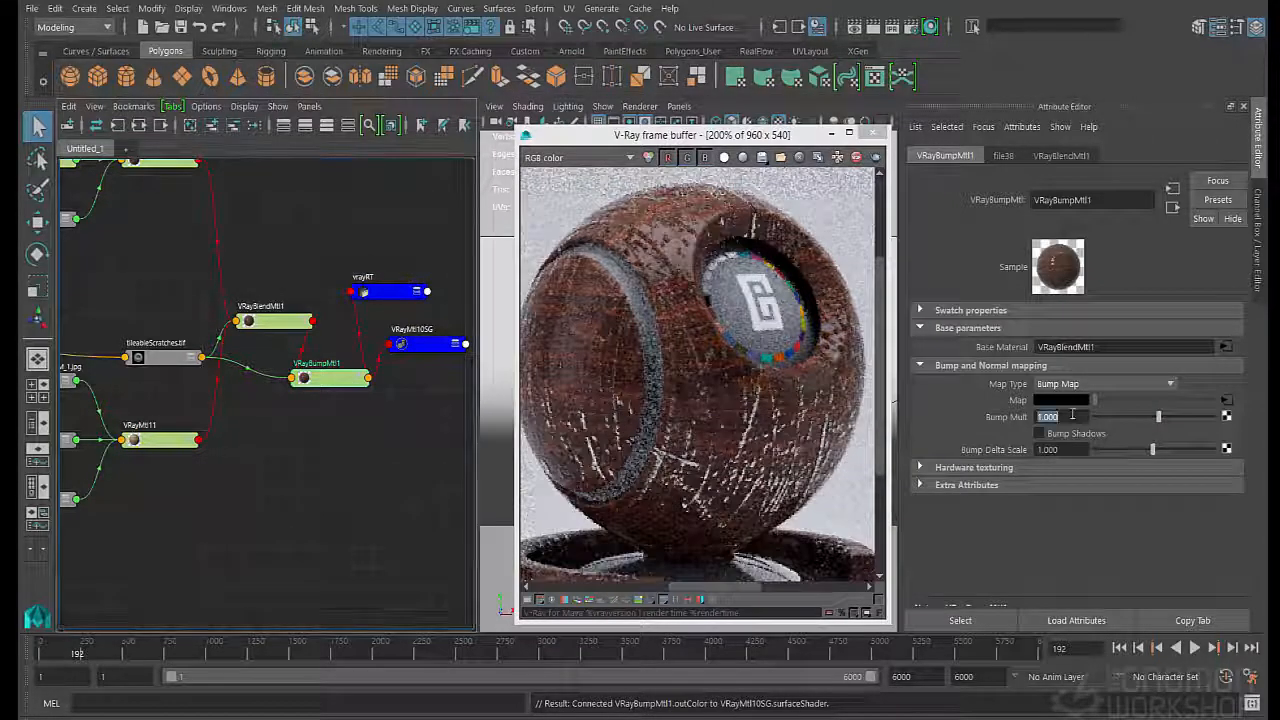
# - Set VRayBumpMtl1's Bump Mult to -0.1 and inspect the scratches on the rendered ball
pyautogui.click(1074, 415)
pyautogui.write('-')
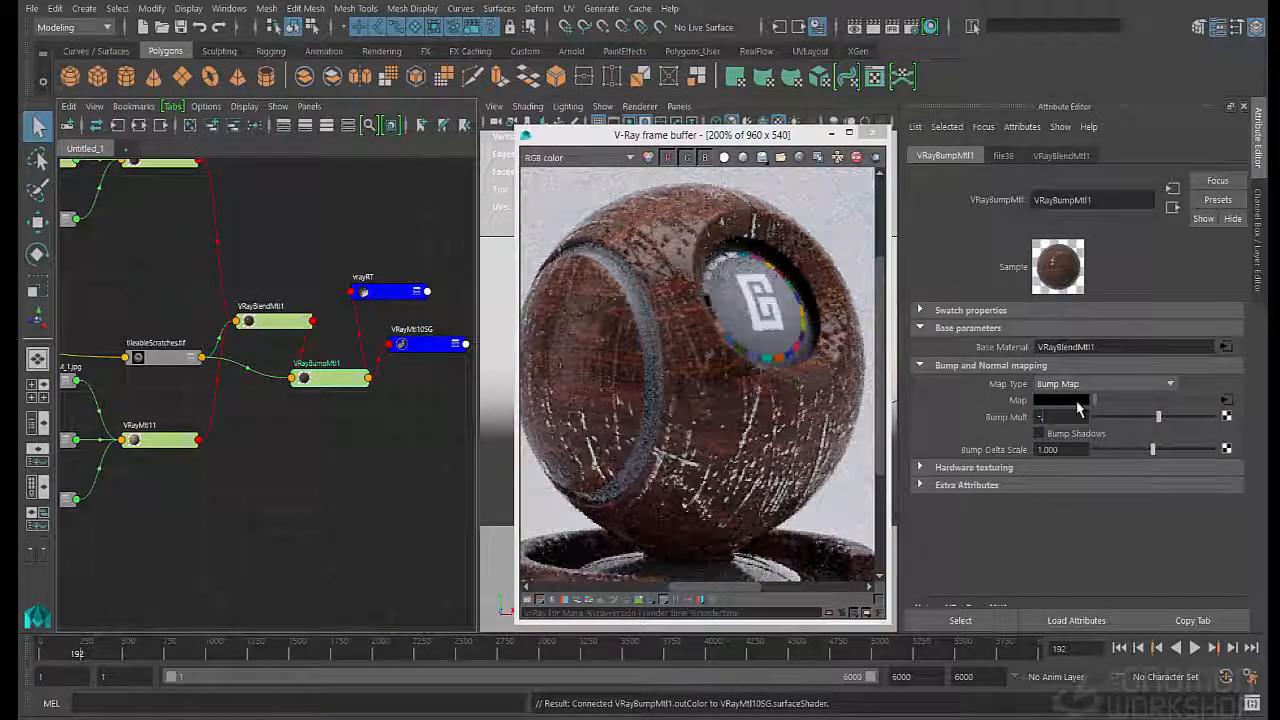
pyautogui.write('0.1')
pyautogui.press('Return')
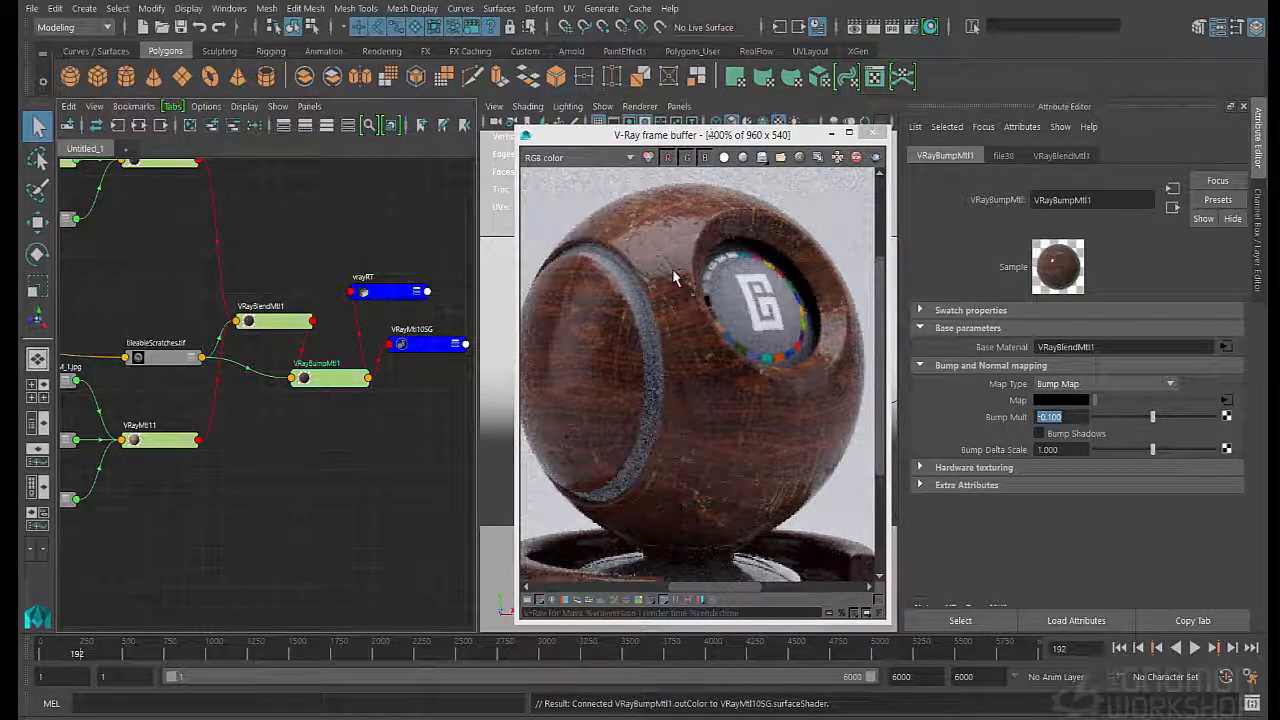
pyautogui.scroll(-2, 675, 295)
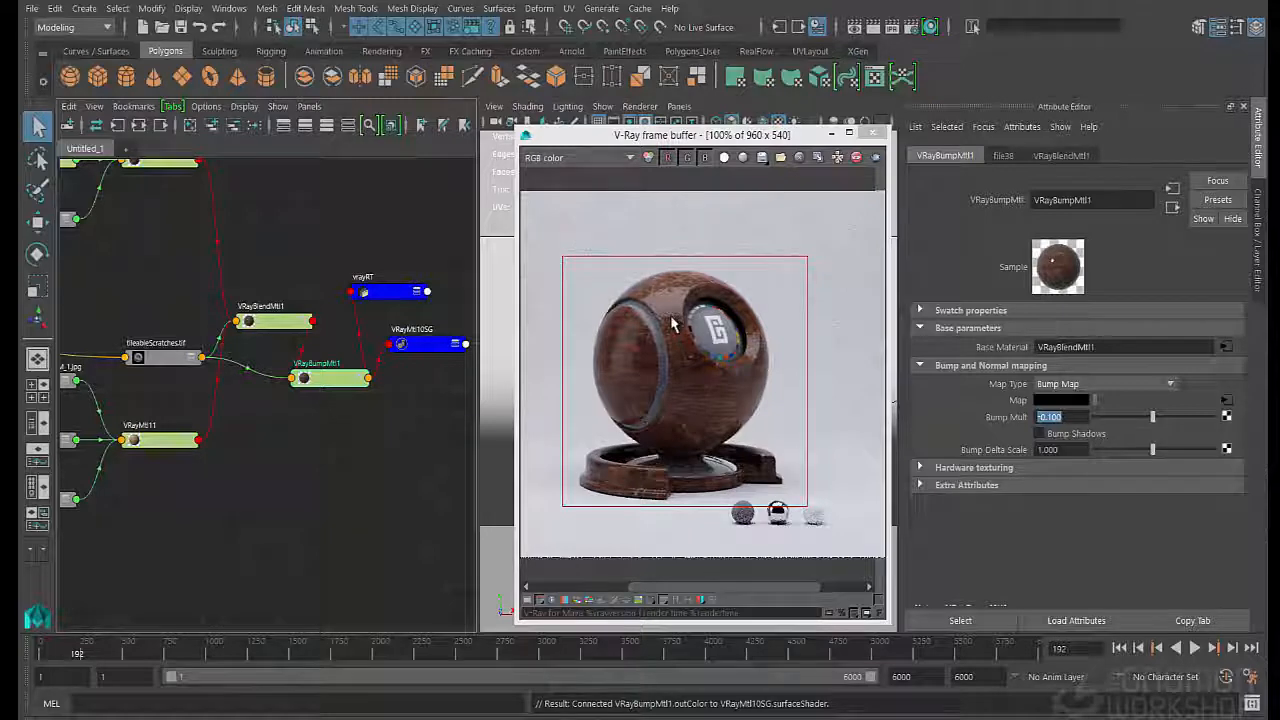
pyautogui.scroll(1, 673, 322)
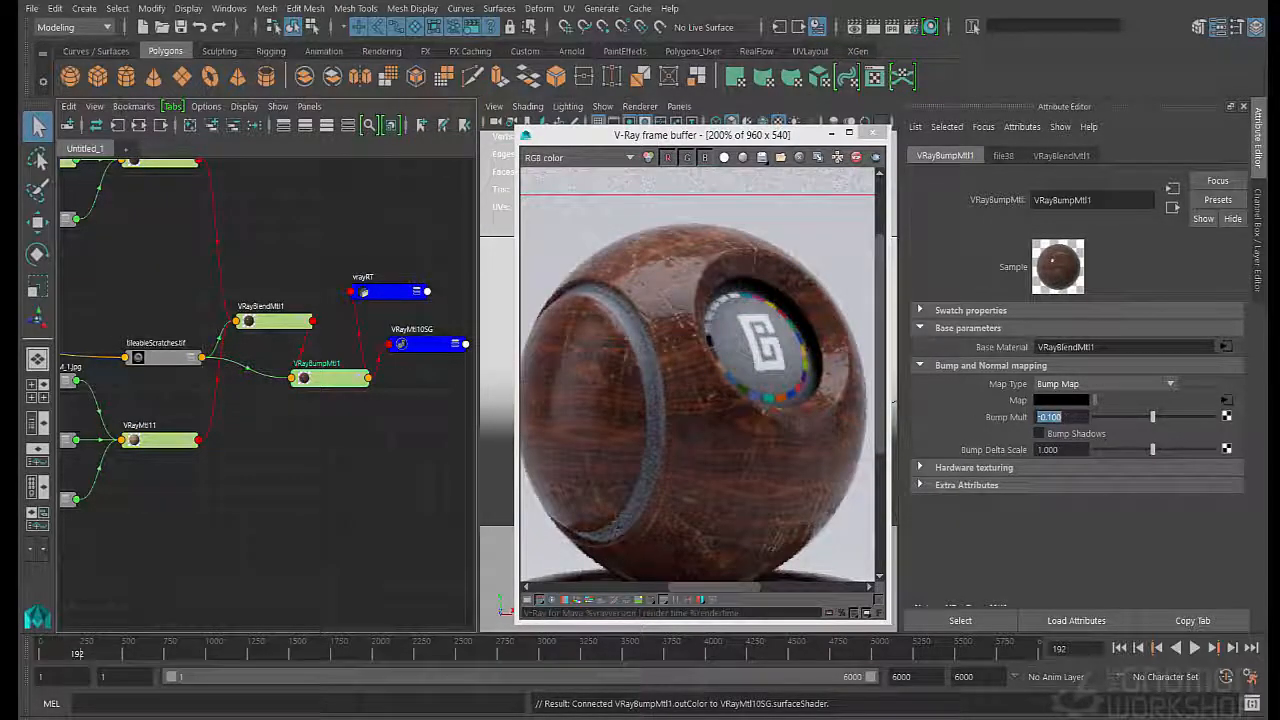
# - Set VRayBumpMtl1's Bump Mult to -0.060
pyautogui.click(1049, 417)
pyautogui.moveTo(1048, 417); pyautogui.dragTo(1092, 425)
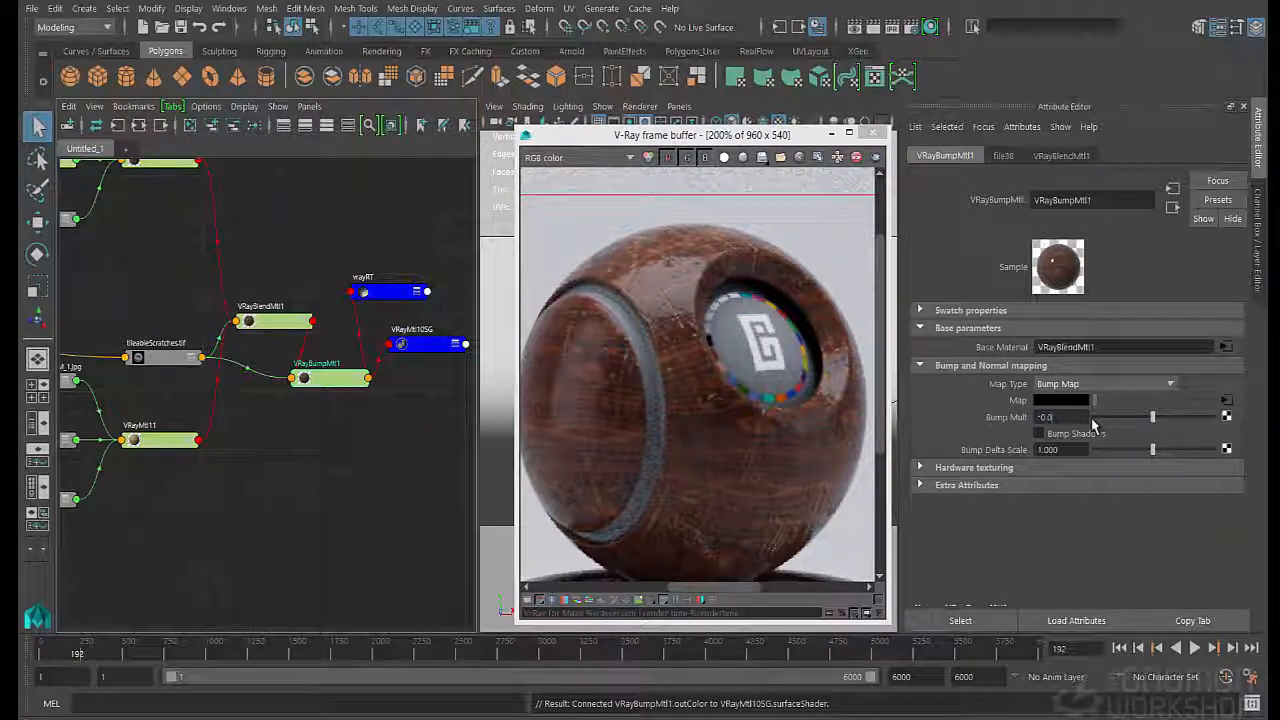
pyautogui.write('060')
pyautogui.press('Return')
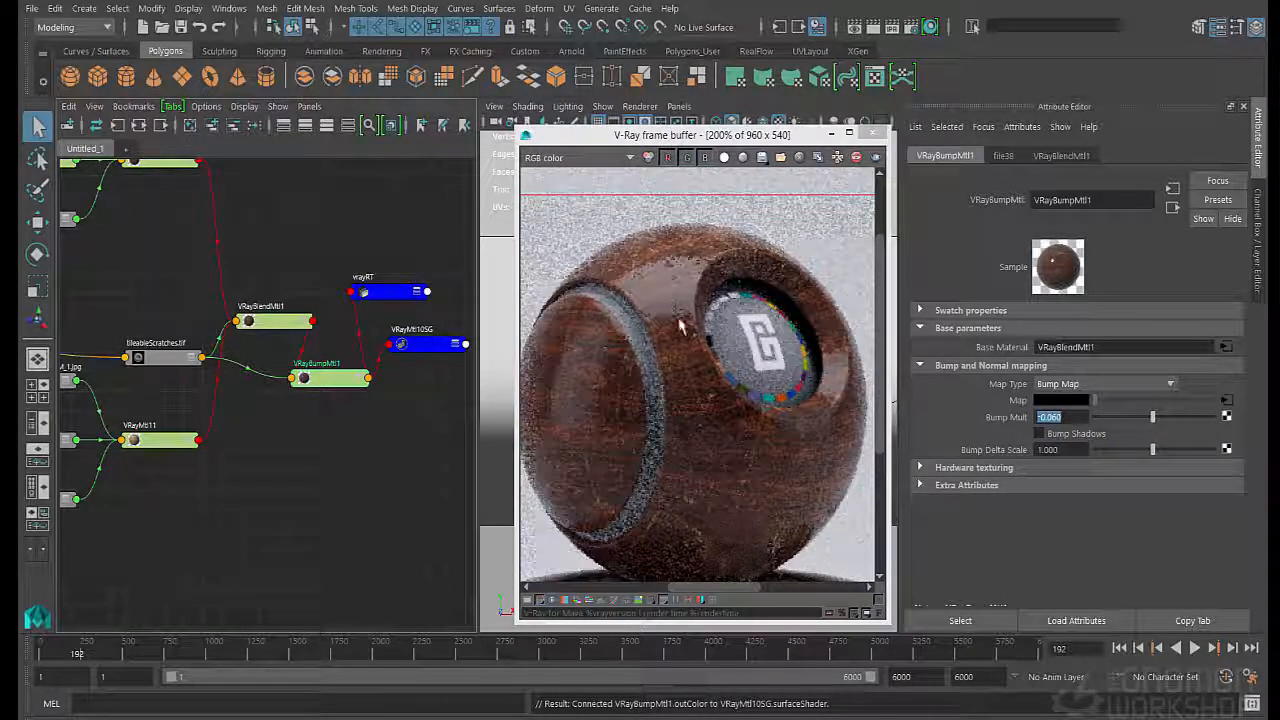
# - View the lighting and reflect render elements in the frame buffer, and return to RGB color
pyautogui.click(580, 158)
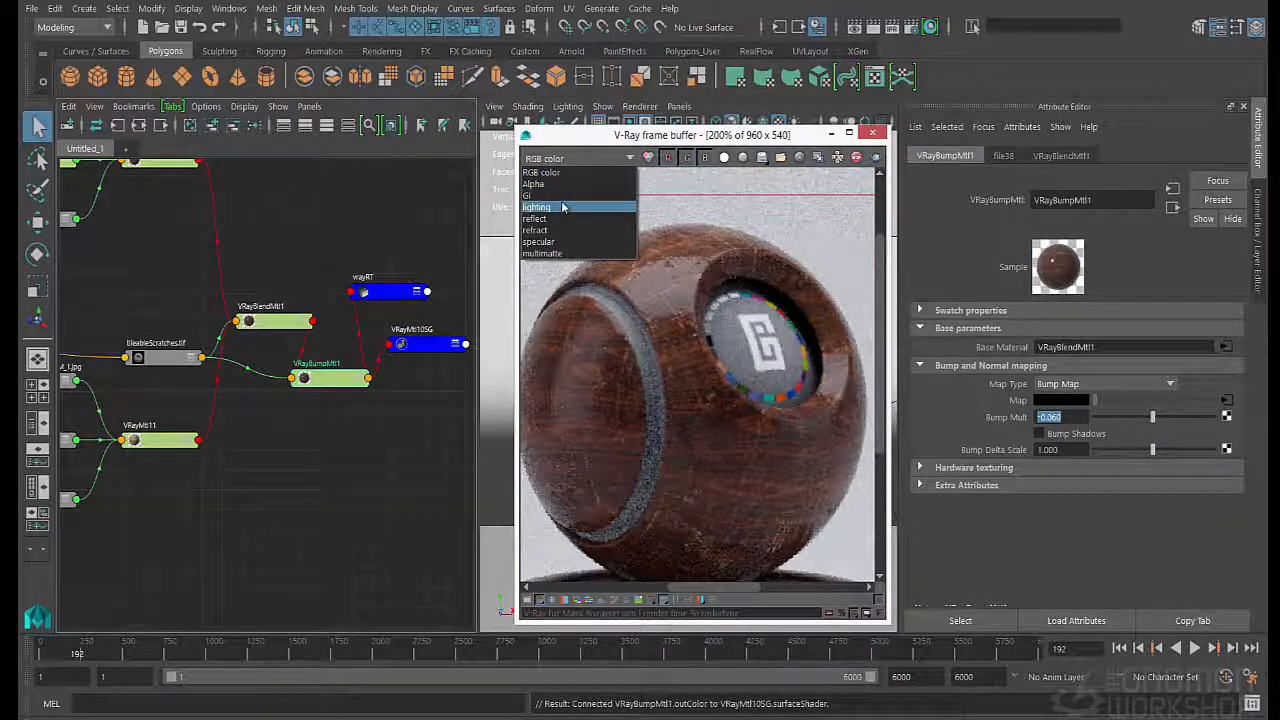
pyautogui.click(562, 207)
pyautogui.click(573, 161)
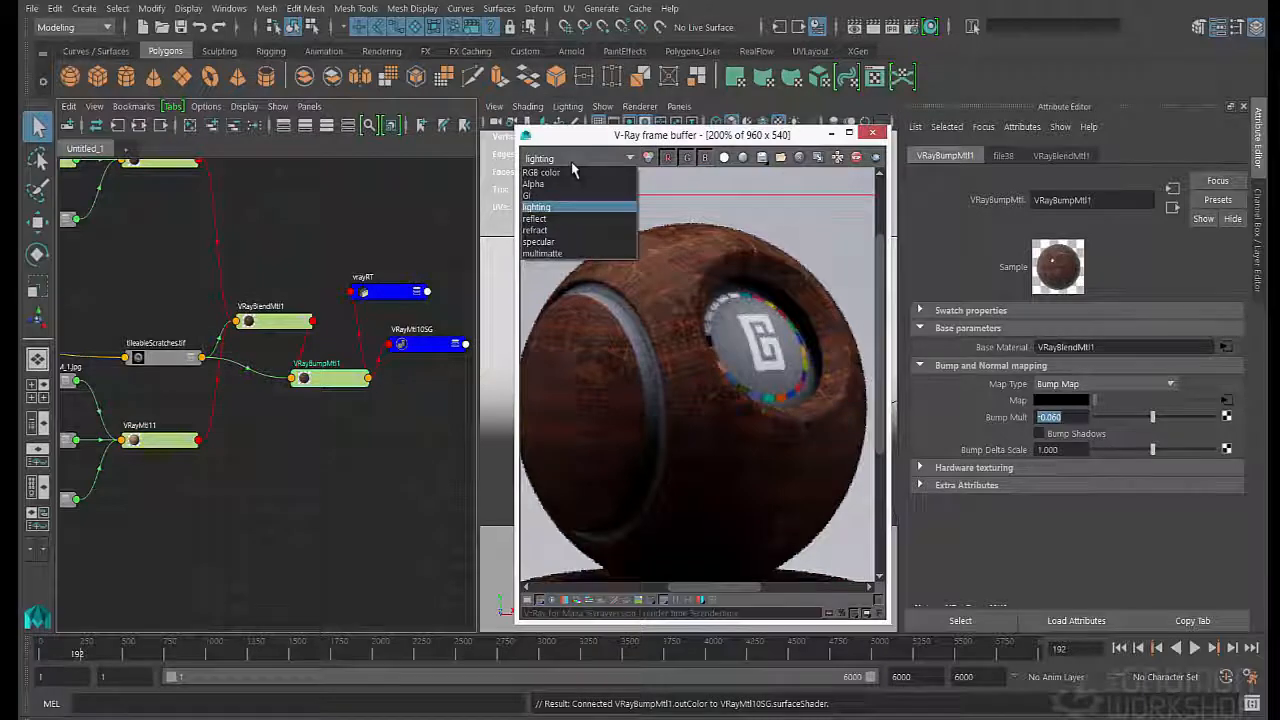
pyautogui.click(562, 218)
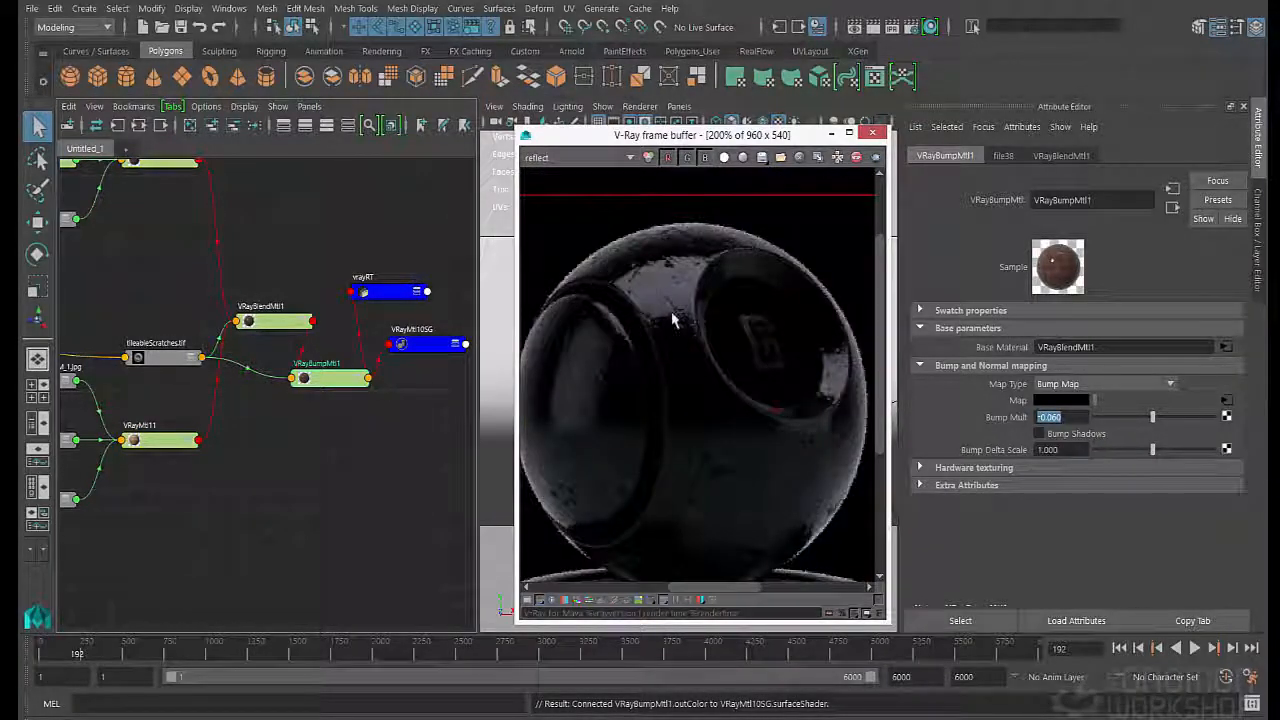
pyautogui.click(573, 158)
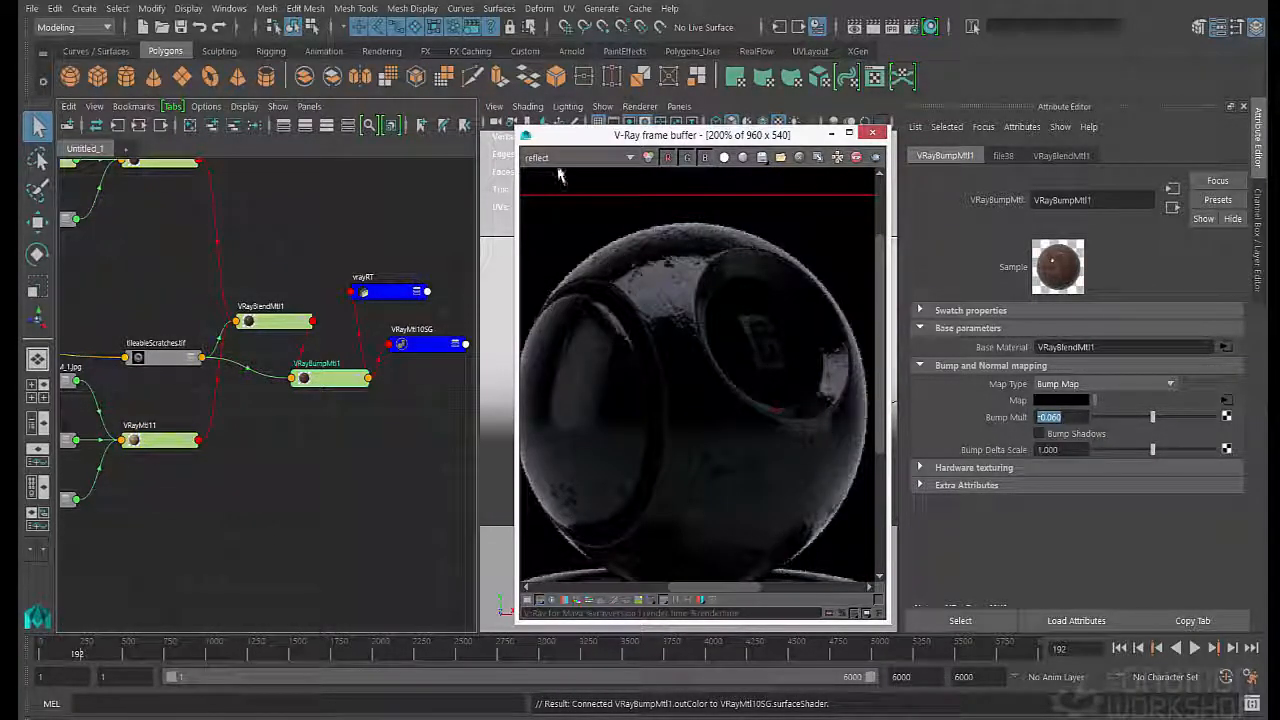
pyautogui.click(558, 172)
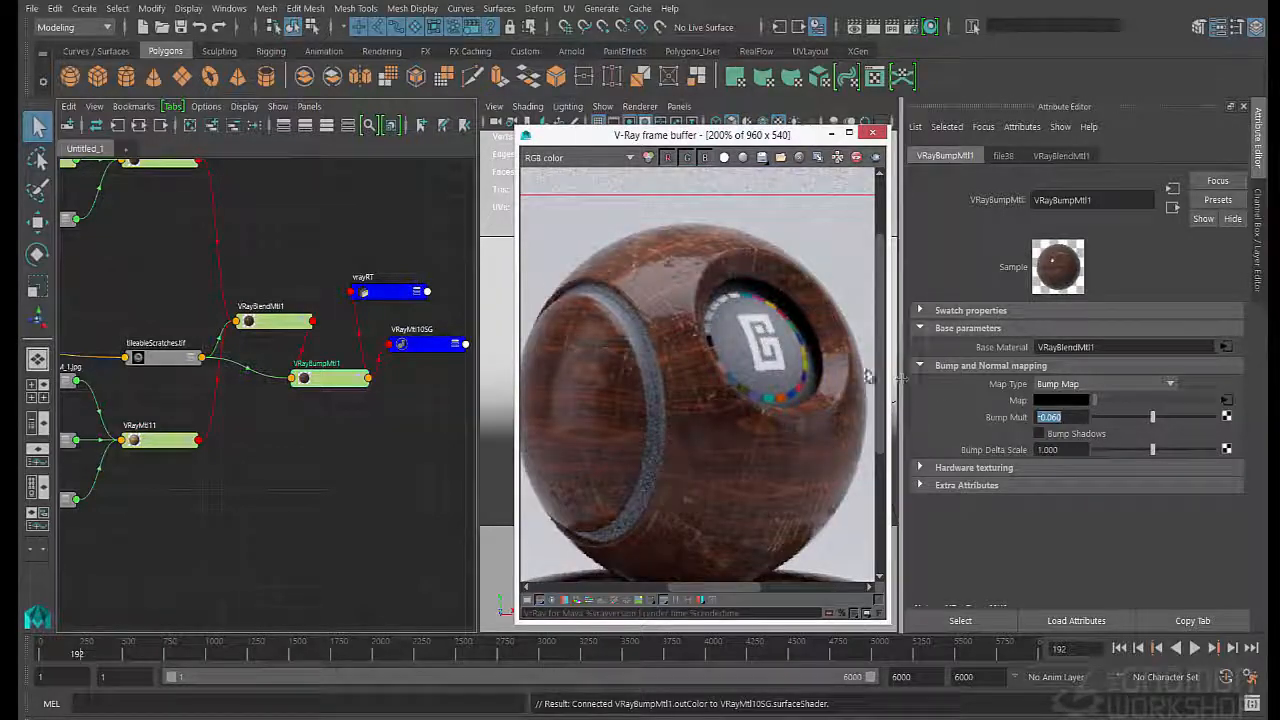
# - Save the wood material scene
pyautogui.scroll(-1, 662, 383)
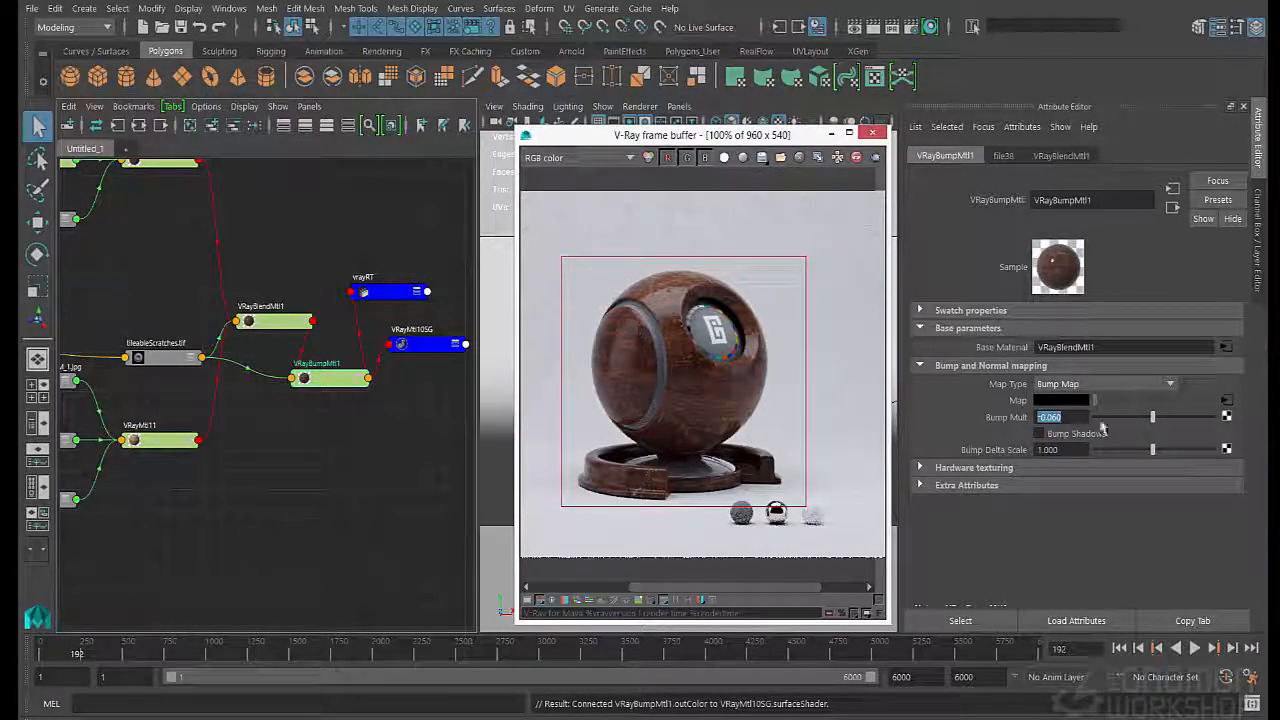
pyautogui.click(181, 27)
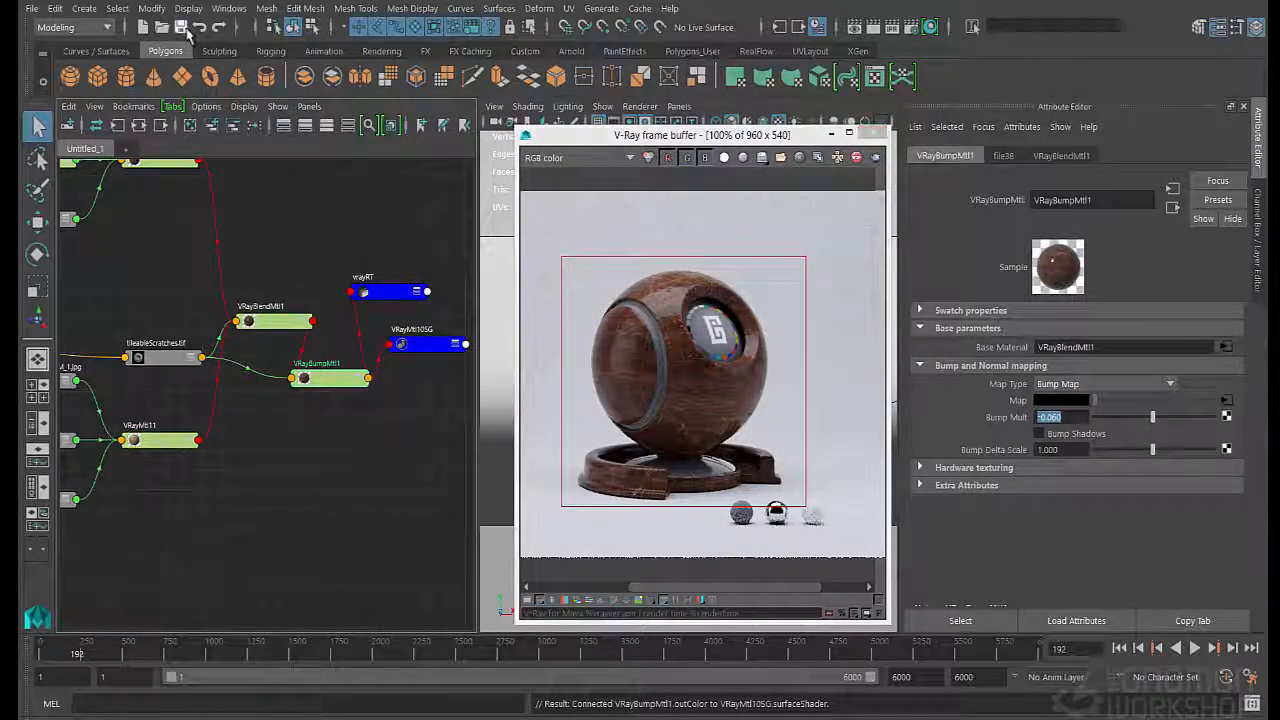
# - Switch to the sunSky_bty render layer and examine the scratched wood up close in the render
pyautogui.click(1256, 238)
pyautogui.click(1181, 427)
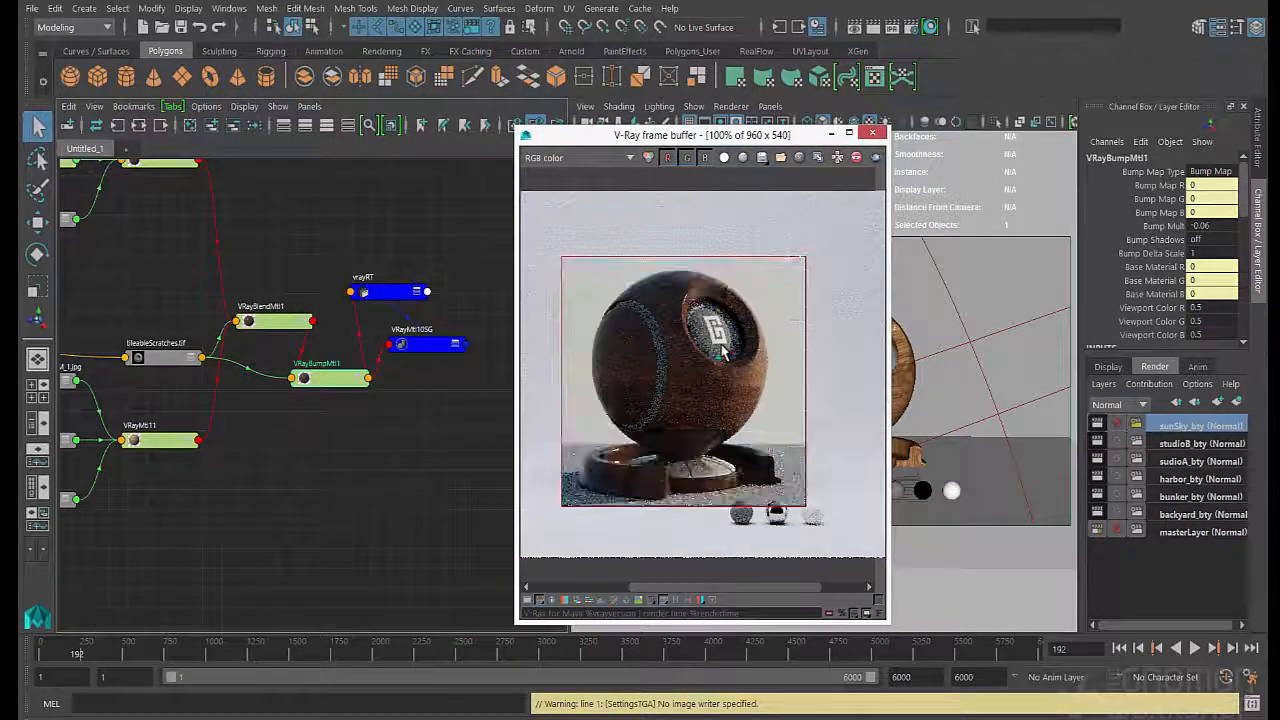
pyautogui.scroll(1, 740, 387)
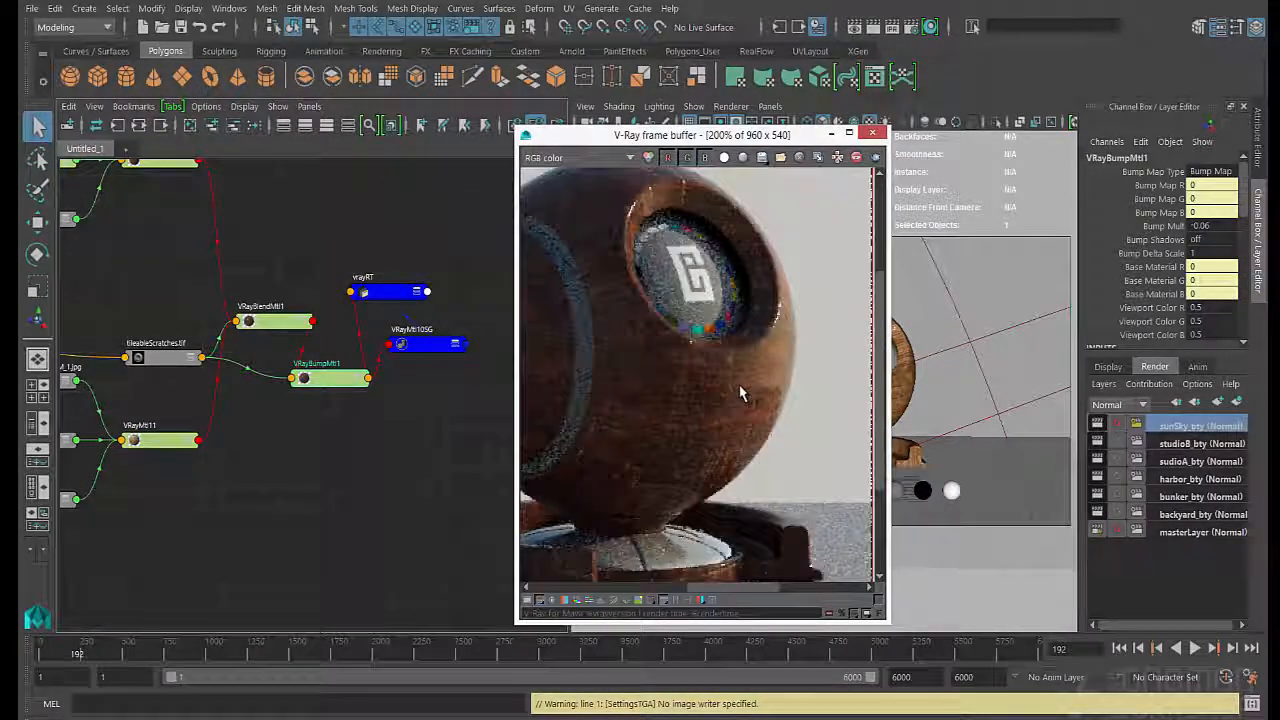
pyautogui.moveTo(618, 336); pyautogui.dragTo(663, 357, button='middle')
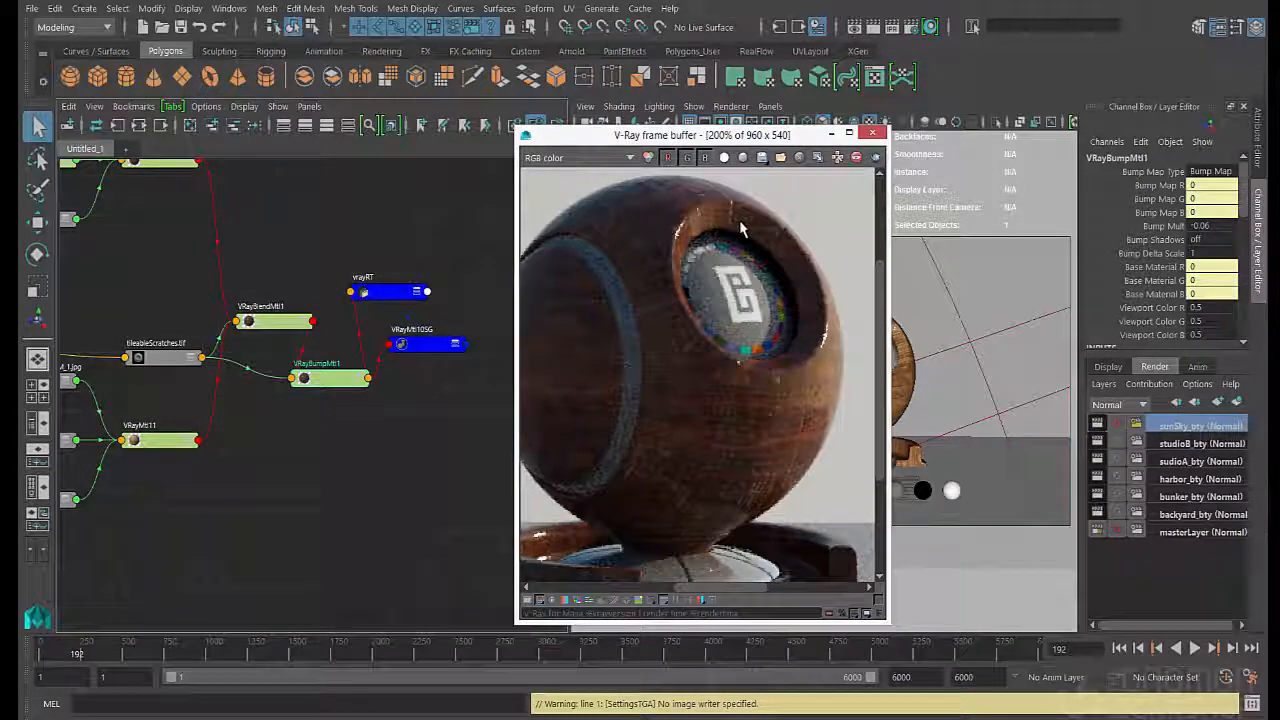
# - Reopen VRayBumpMtl1's attributes and set its Bump Mult to -0.035
pyautogui.doubleClick(330, 377)
pyautogui.moveTo(1049, 417); pyautogui.dragTo(1076, 420)
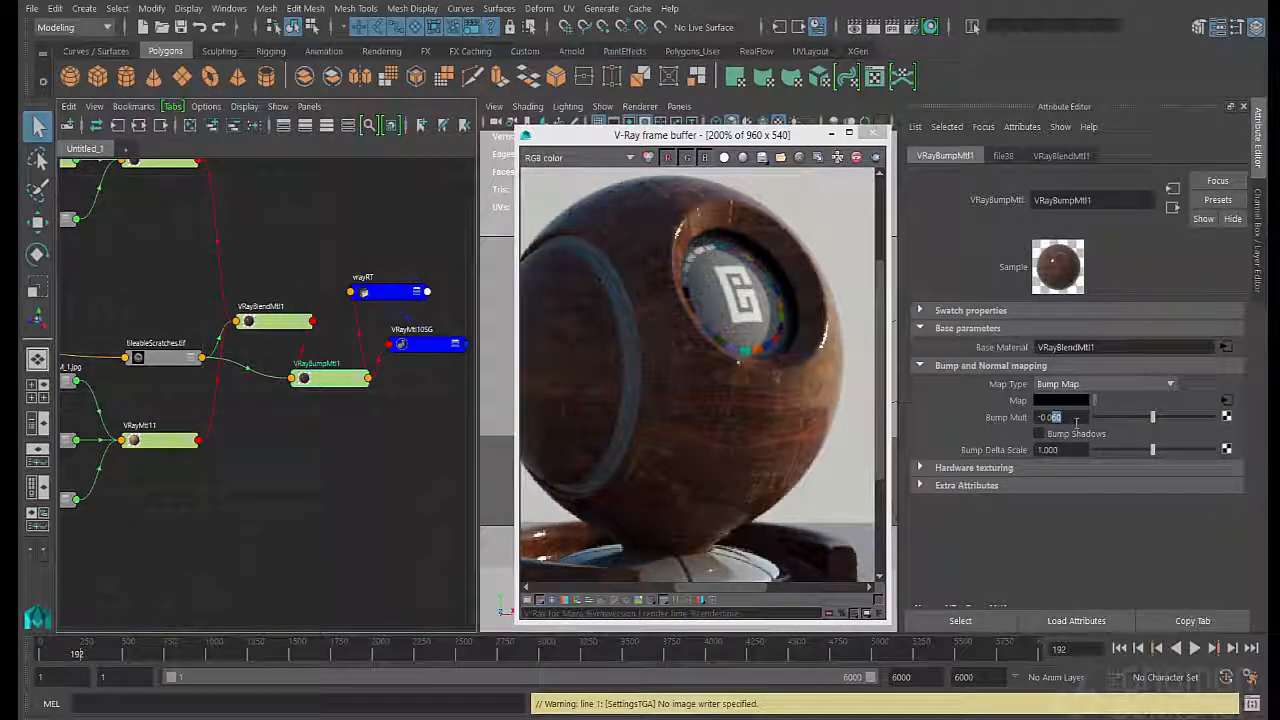
pyautogui.write('35')
pyautogui.press('Return')
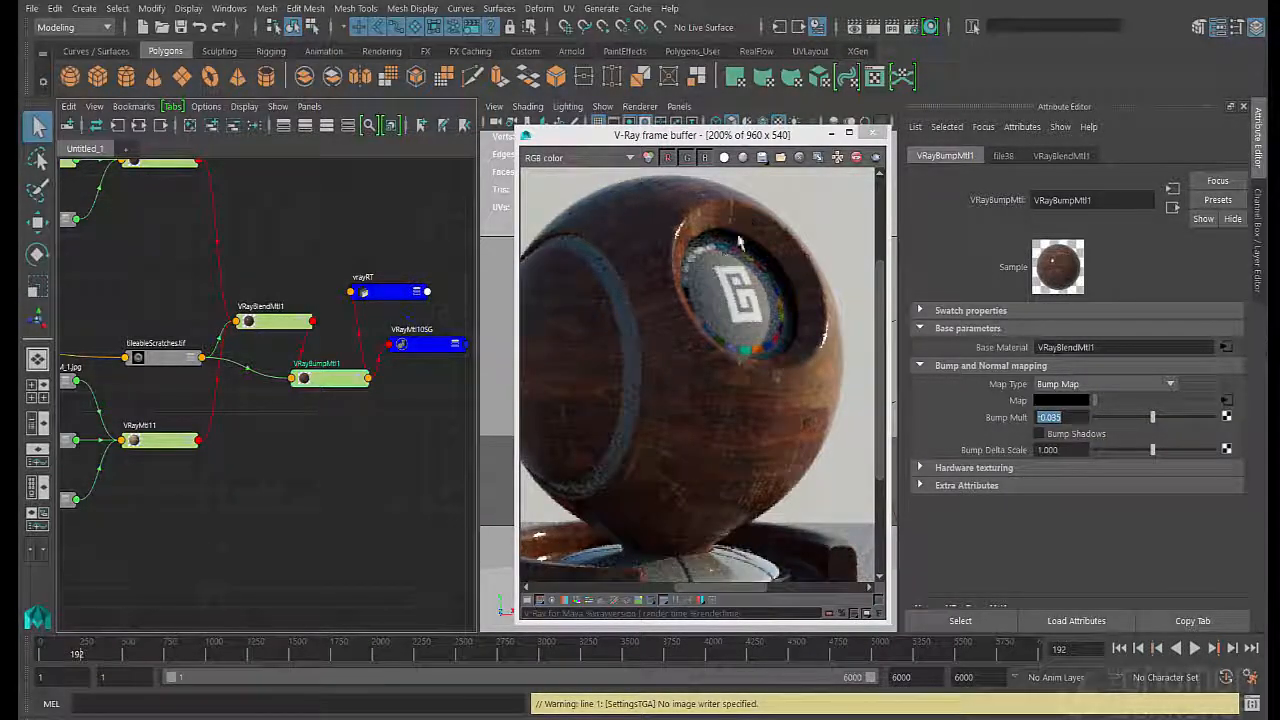
# - Preview the wood ball under the sudioA_bty render layer, followed by the studioB_bty render layer
pyautogui.click(1260, 203)
pyautogui.click(1172, 460)
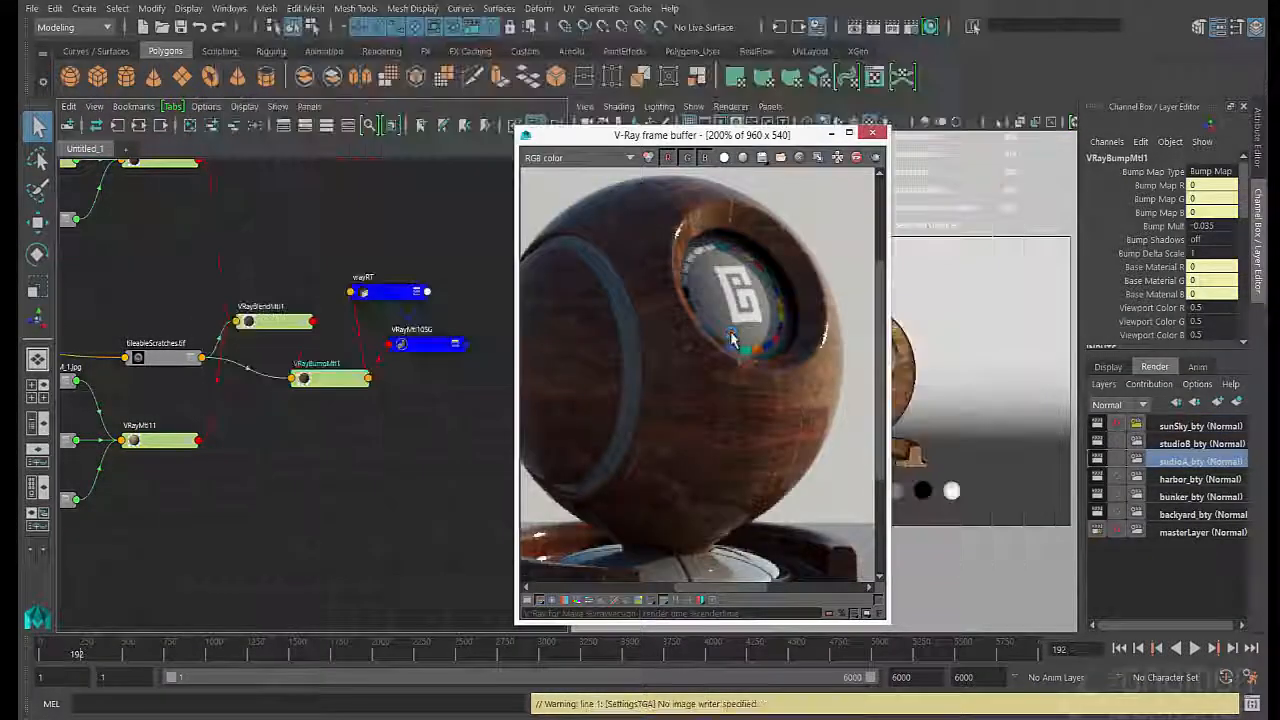
pyautogui.click(1190, 444)
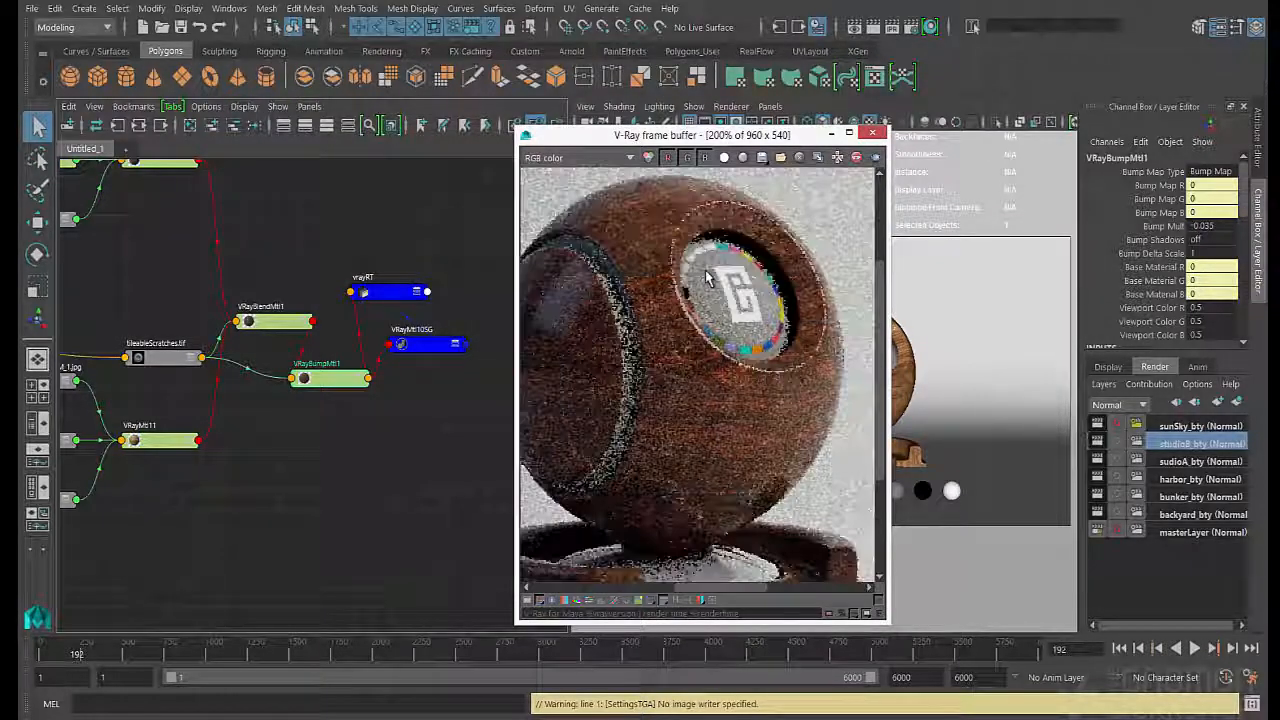
pyautogui.scroll(-1, 722, 340)
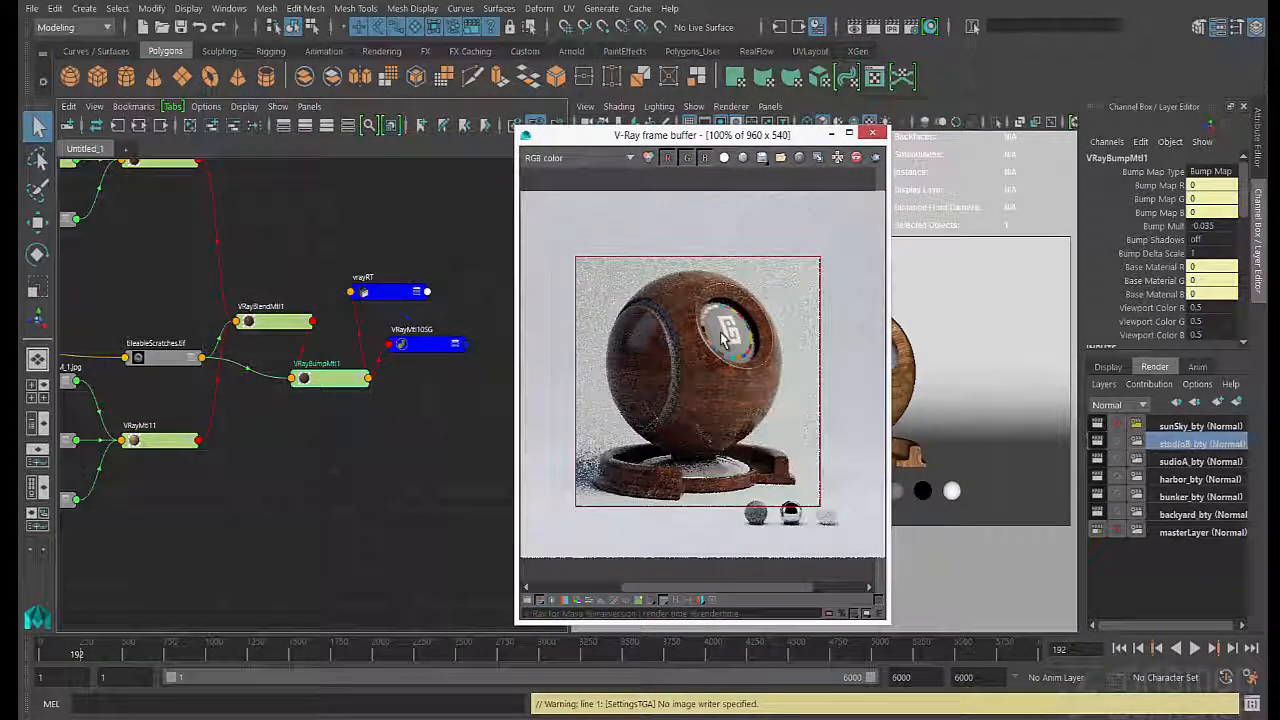
# - Inspect the wood up close in the current studio lighting and preview it under the backyard_bty render layer
pyautogui.scroll(1, 735, 355)
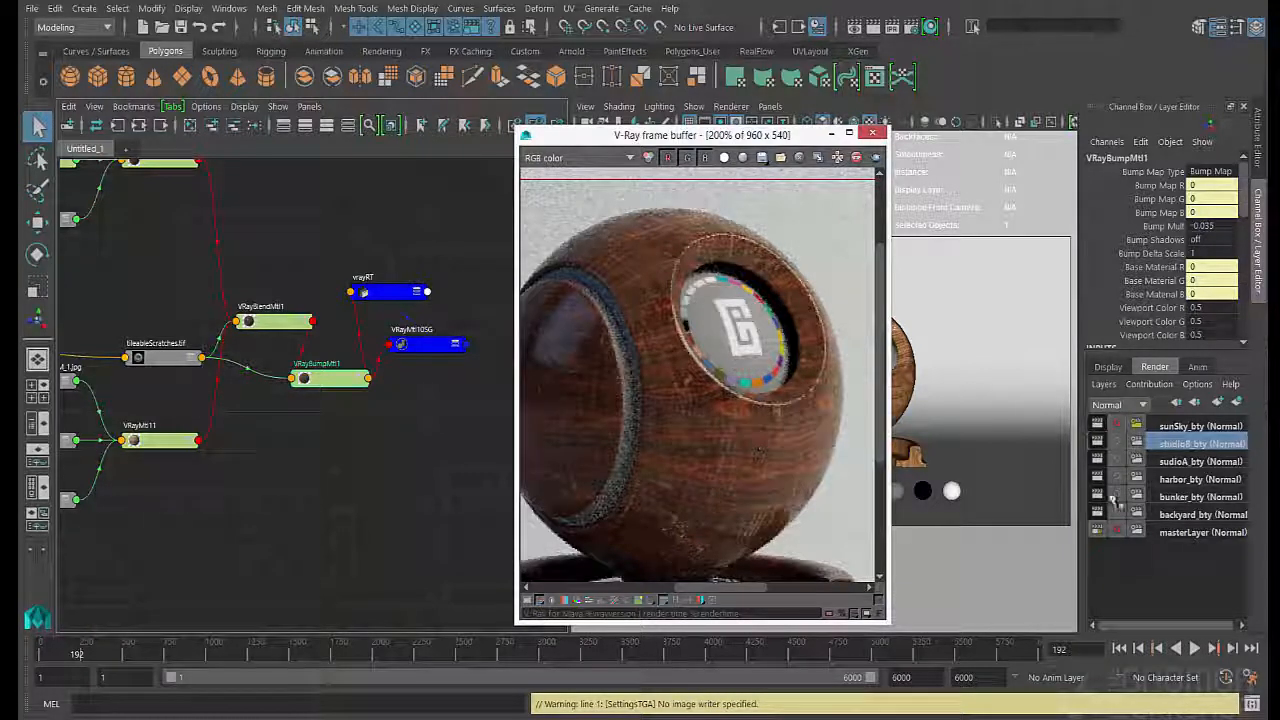
pyautogui.click(1168, 515)
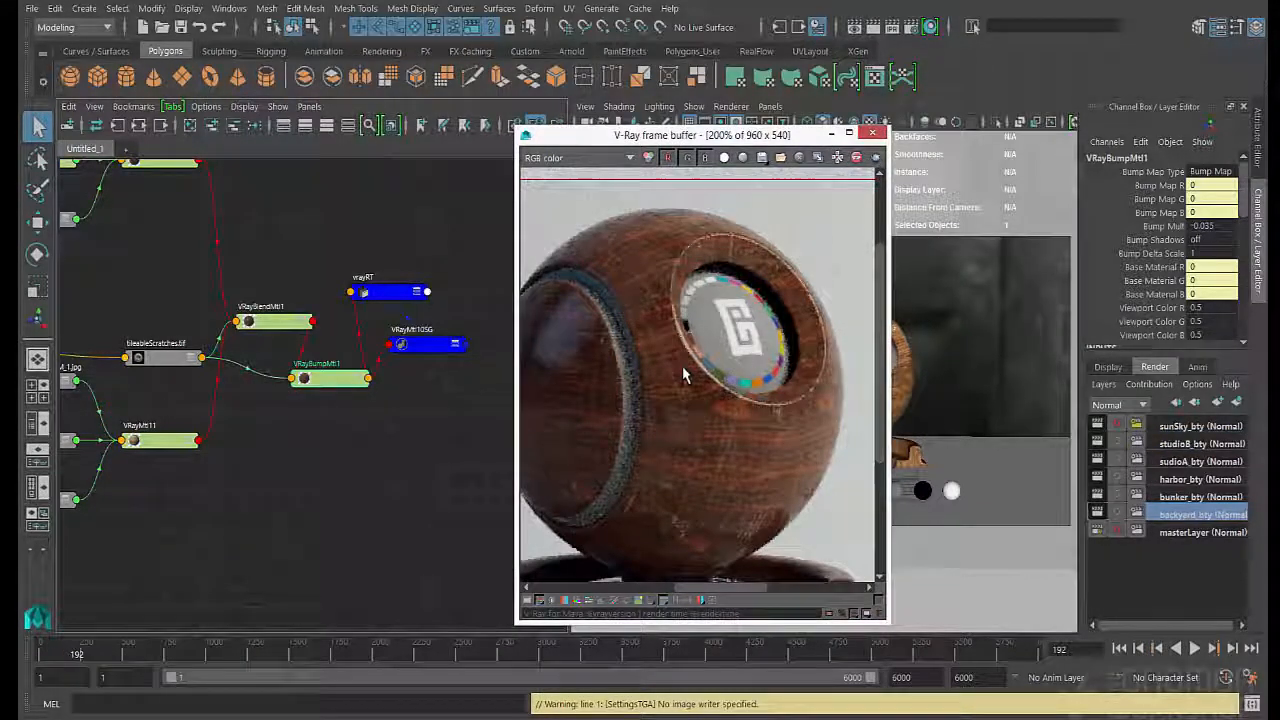
pyautogui.scroll(-1, 683, 374)
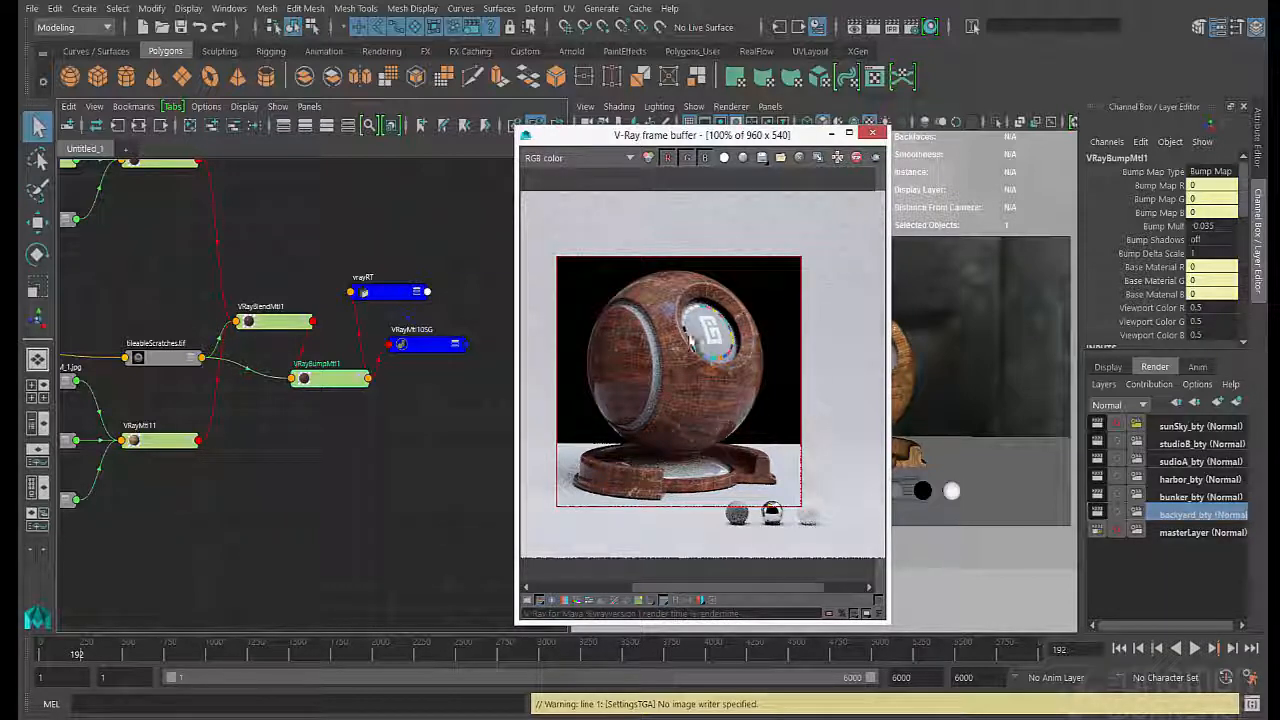
# - Examine the wood up close under the bunker_bty render layer and preview it under harbor_bty
pyautogui.click(1190, 497)
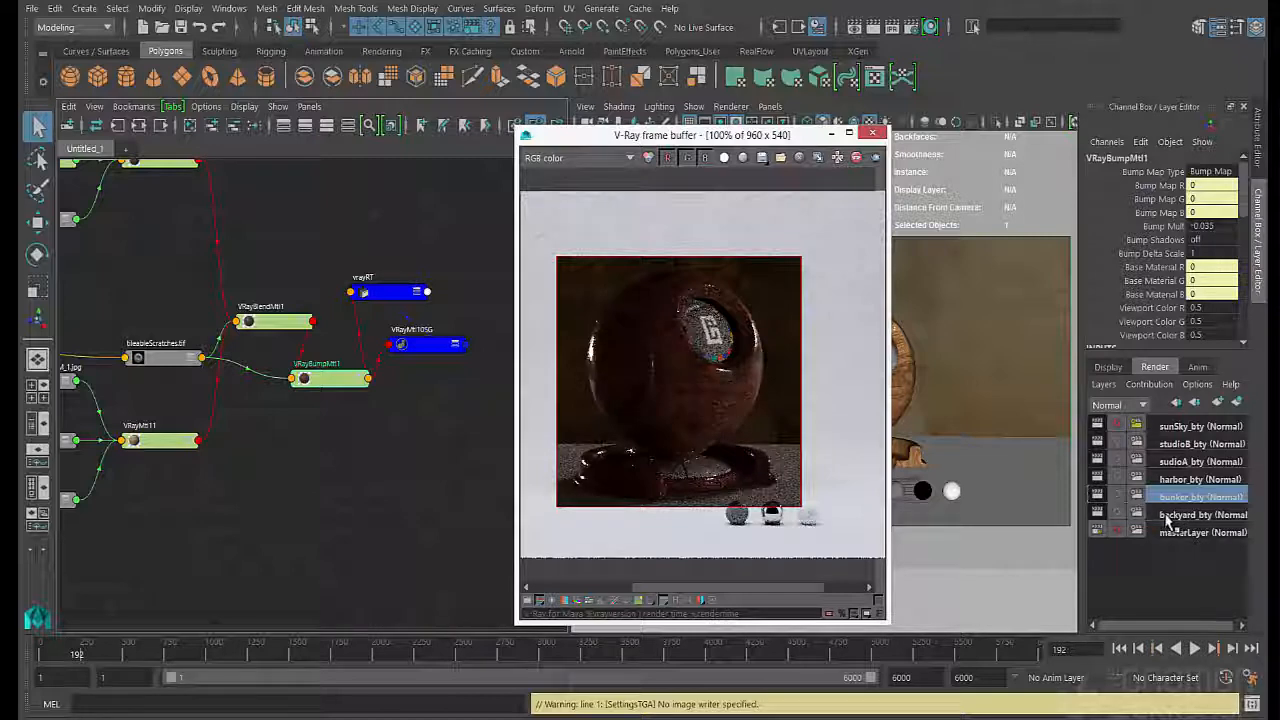
pyautogui.scroll(1, 733, 405)
pyautogui.scroll(-1, 733, 405)
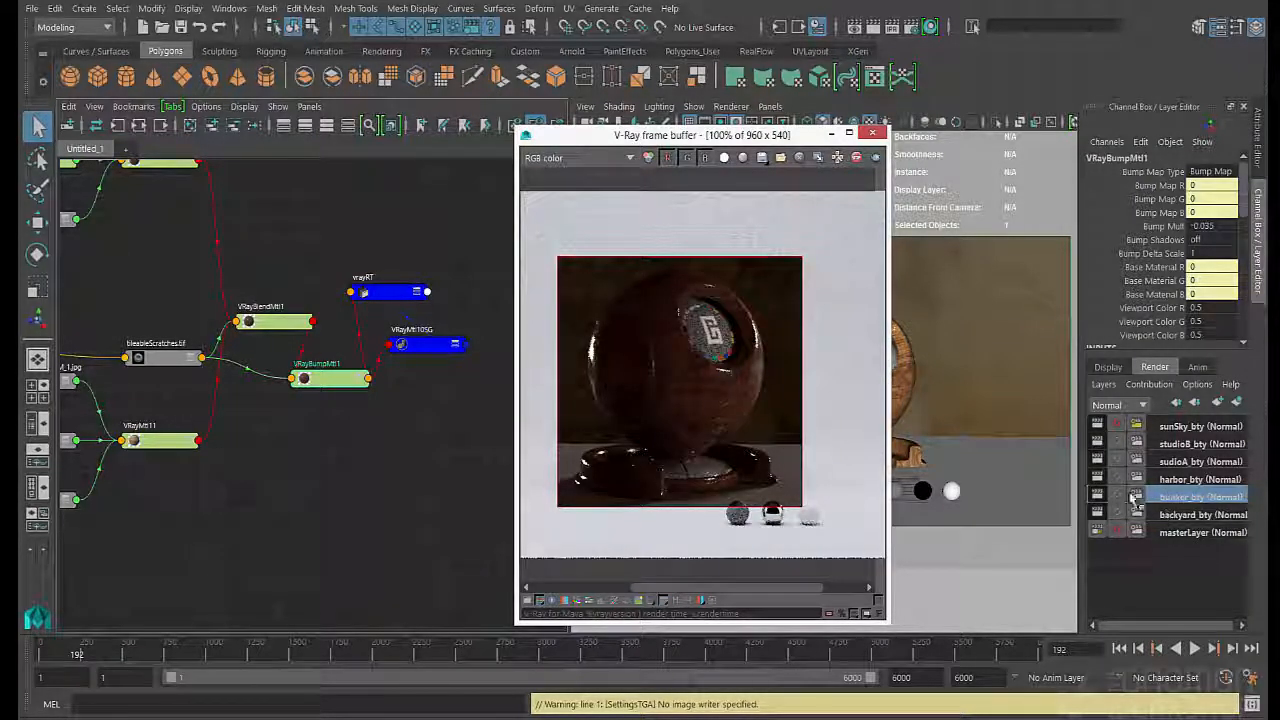
pyautogui.scroll(1, 682, 420)
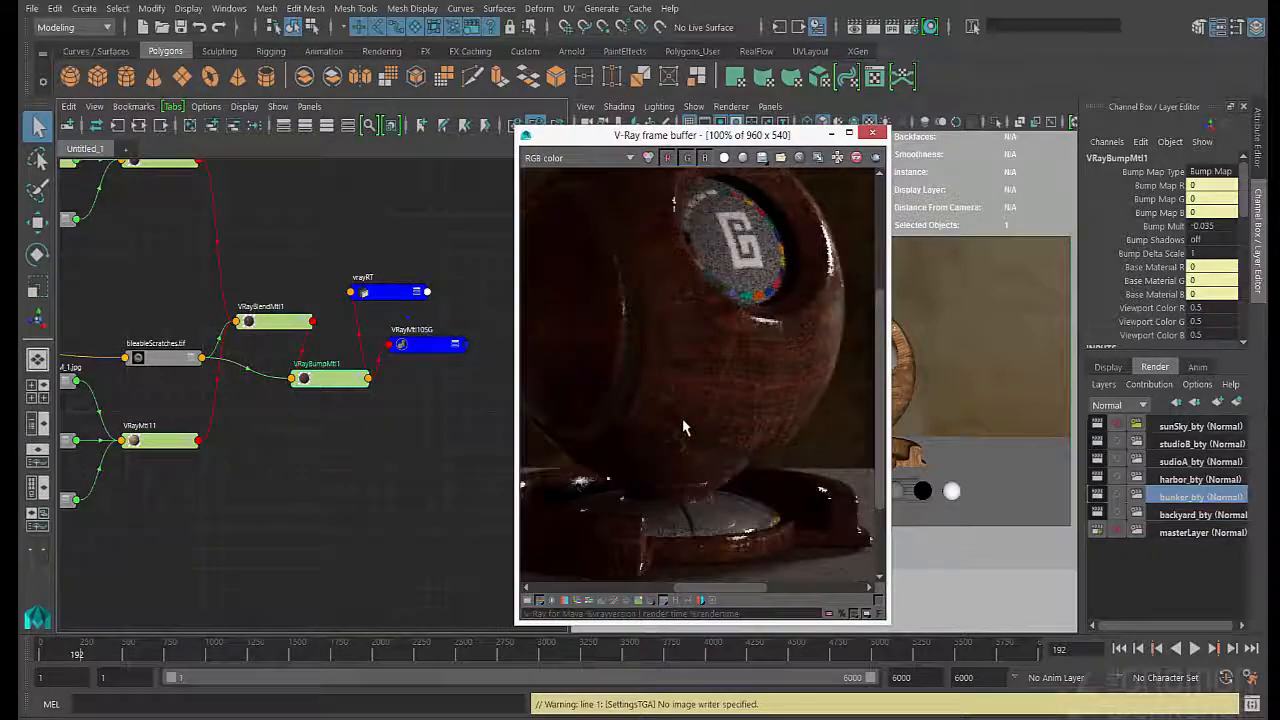
pyautogui.scroll(-2, 682, 420)
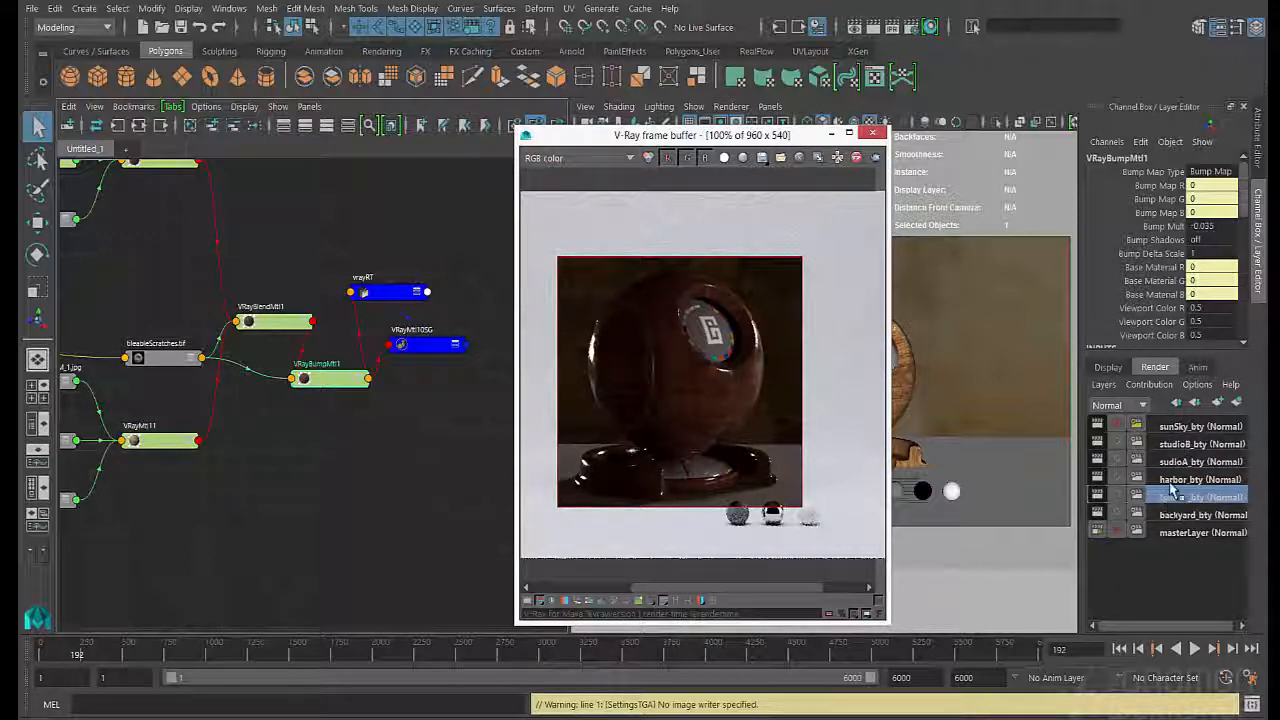
pyautogui.click(1180, 480)
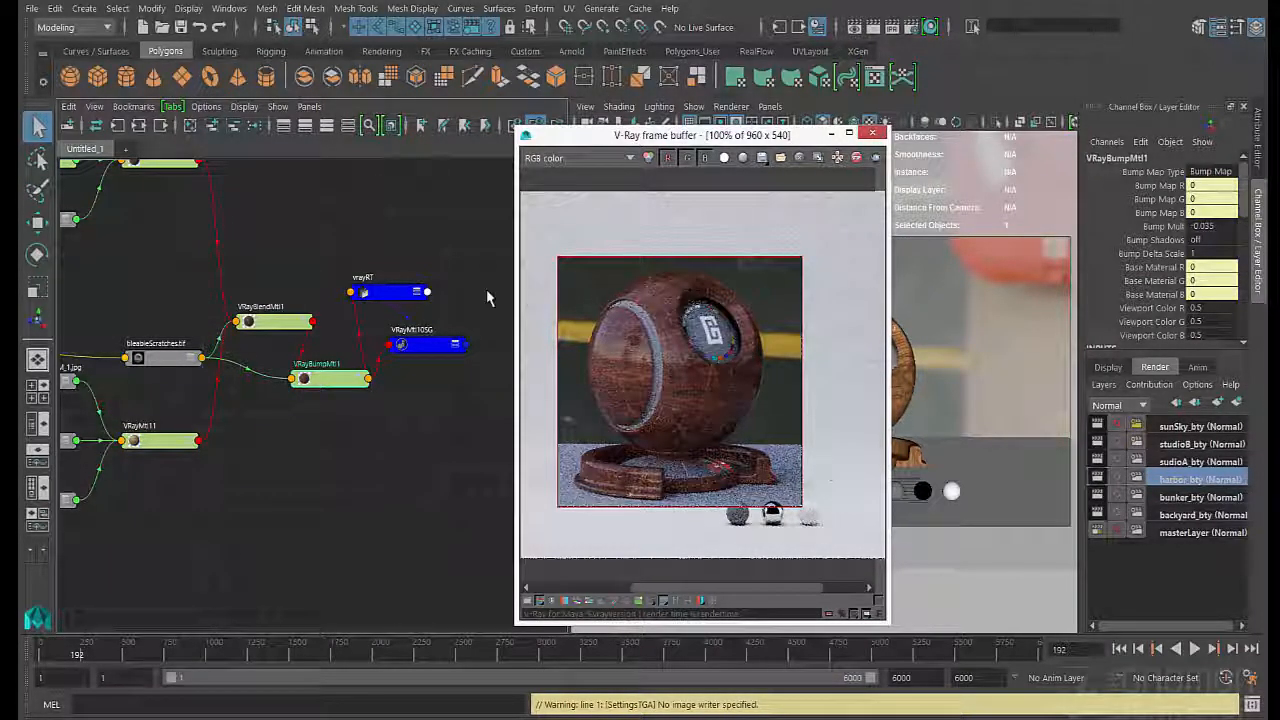
# - Trace VRayBlendMtl1 back to its base material VRayMtl10 and set that material's reflection Amount to 0.640
pyautogui.doubleClick(274, 331)
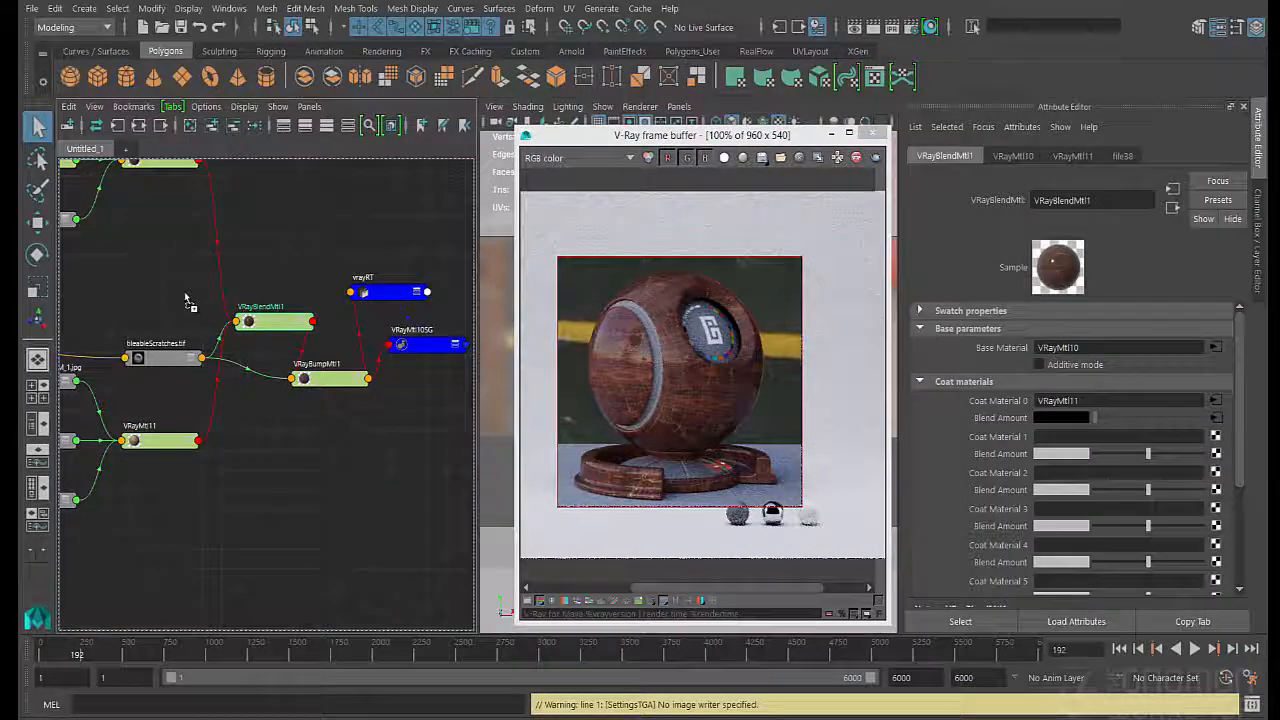
pyautogui.keyDown('alt'); pyautogui.moveTo(186, 300); pyautogui.dragTo(231, 373, button='middle'); pyautogui.keyUp('alt')
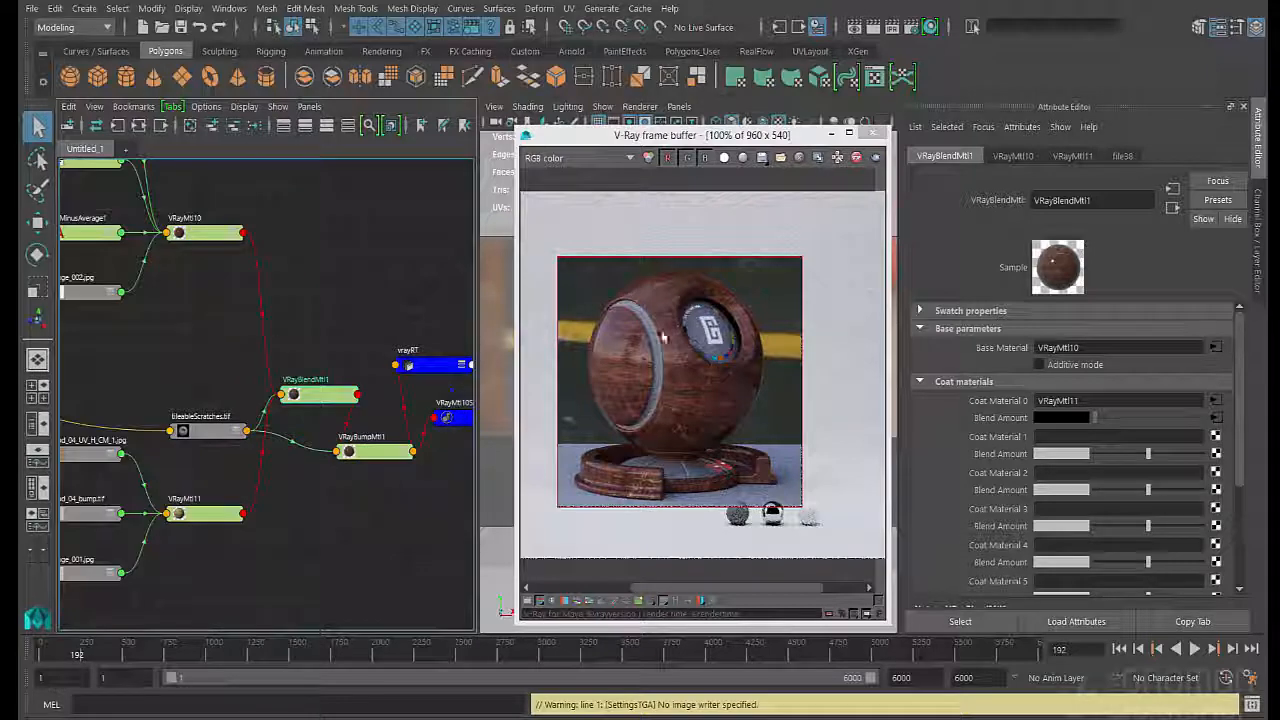
pyautogui.click(205, 233)
pyautogui.scroll(-3, 1127, 422)
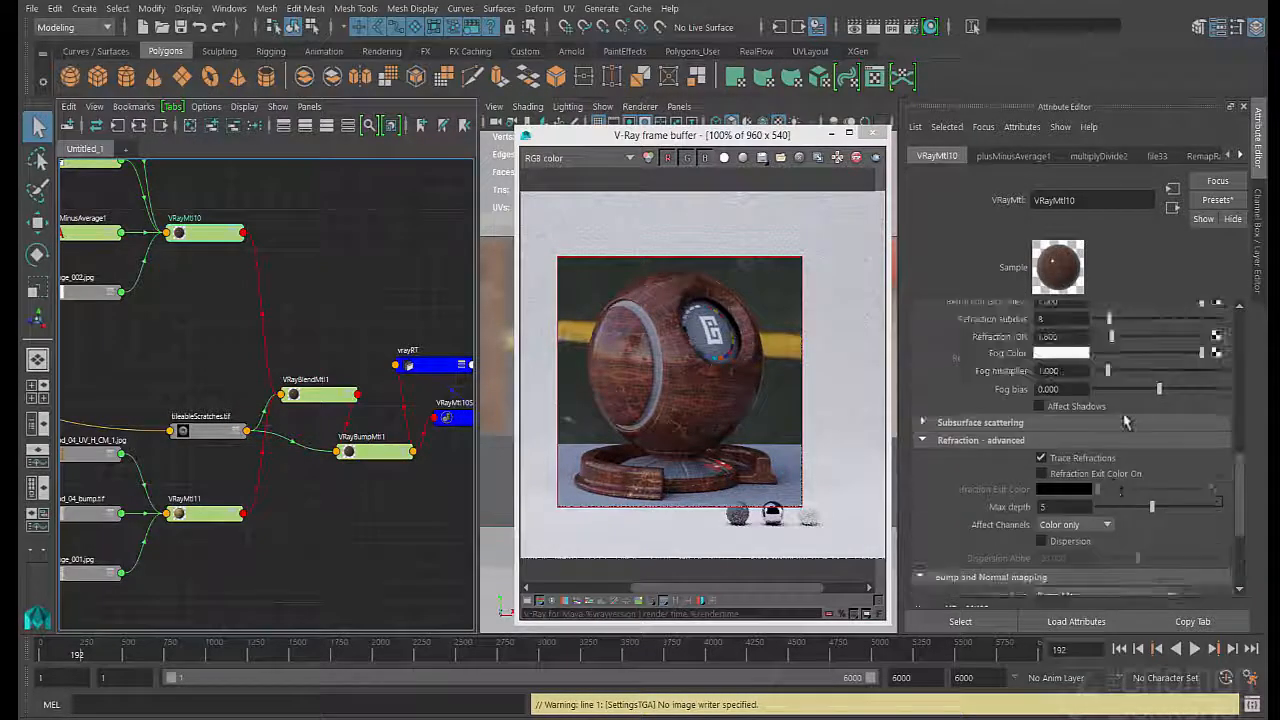
pyautogui.scroll(3, 1127, 422)
pyautogui.scroll(3, 1085, 379)
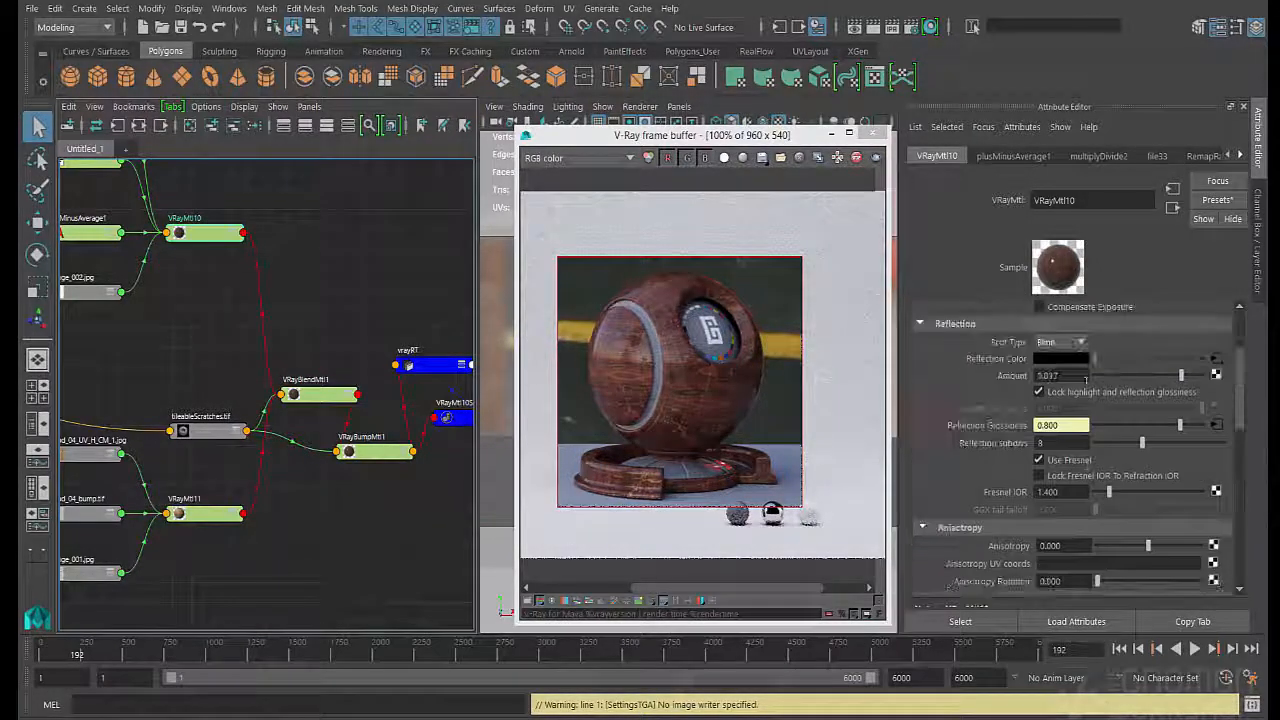
pyautogui.moveTo(1085, 379); pyautogui.dragTo(1163, 379)
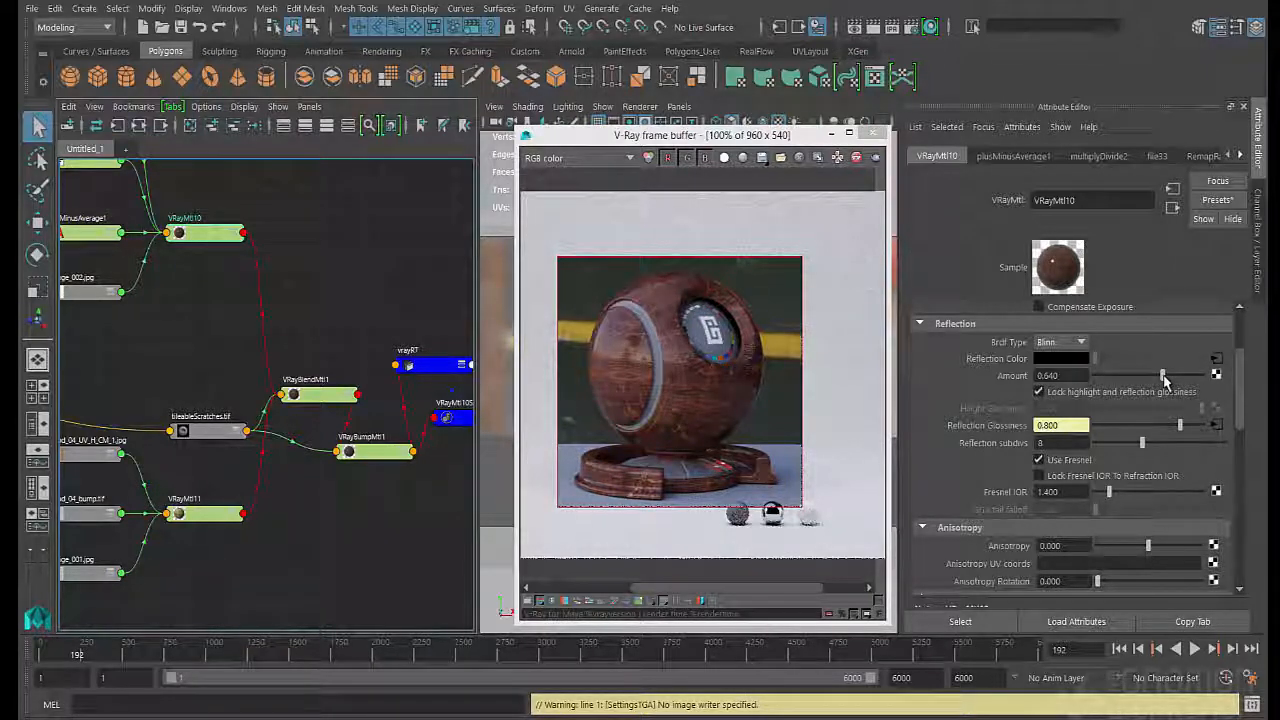
# - In VRayMtl10's reflection glossiness remap ramp, set the end marker's colour value to 0.9 and slightly darken the marker at position 0.298
pyautogui.click(1214, 425)
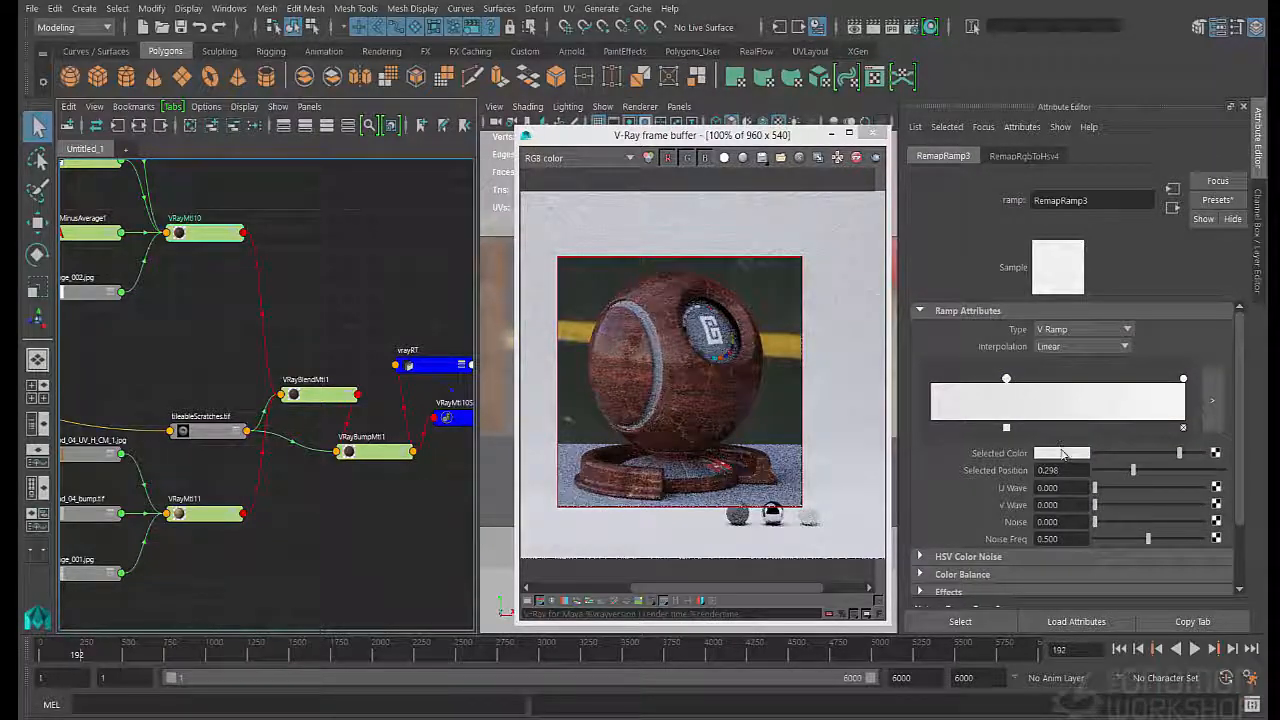
pyautogui.click(1063, 453)
pyautogui.click(1183, 379)
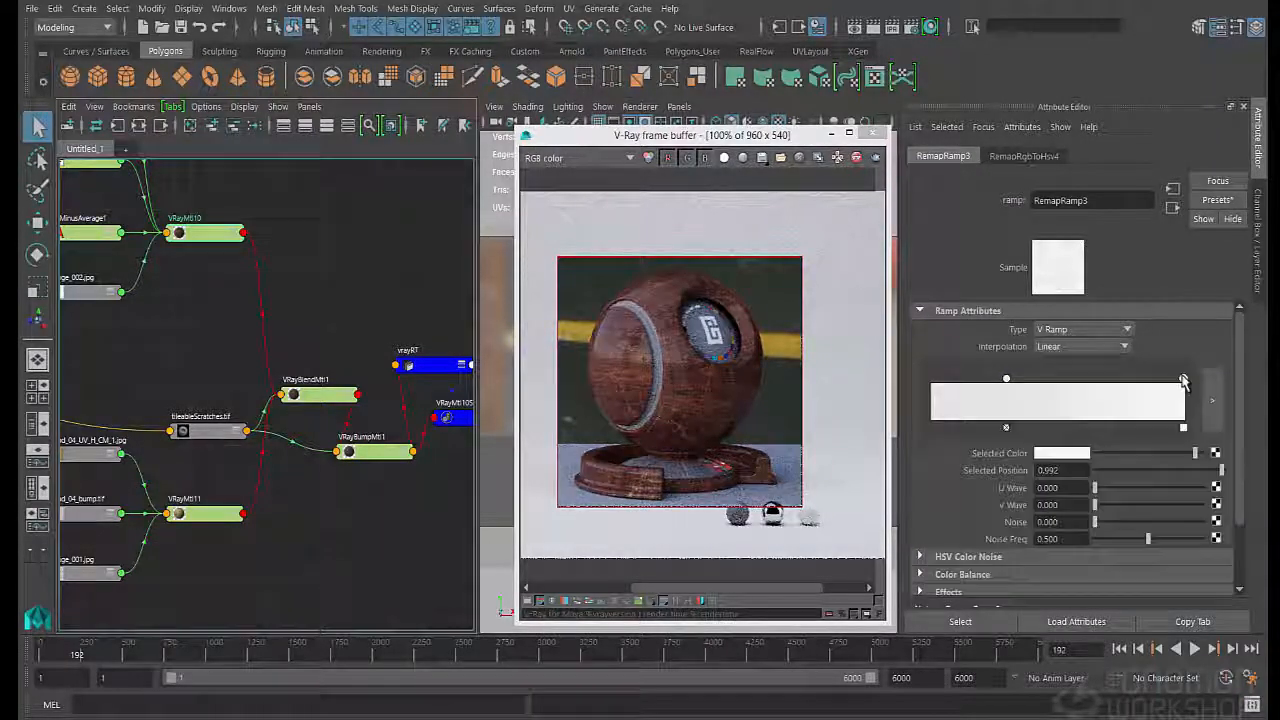
pyautogui.click(1062, 454)
pyautogui.doubleClick(953, 540)
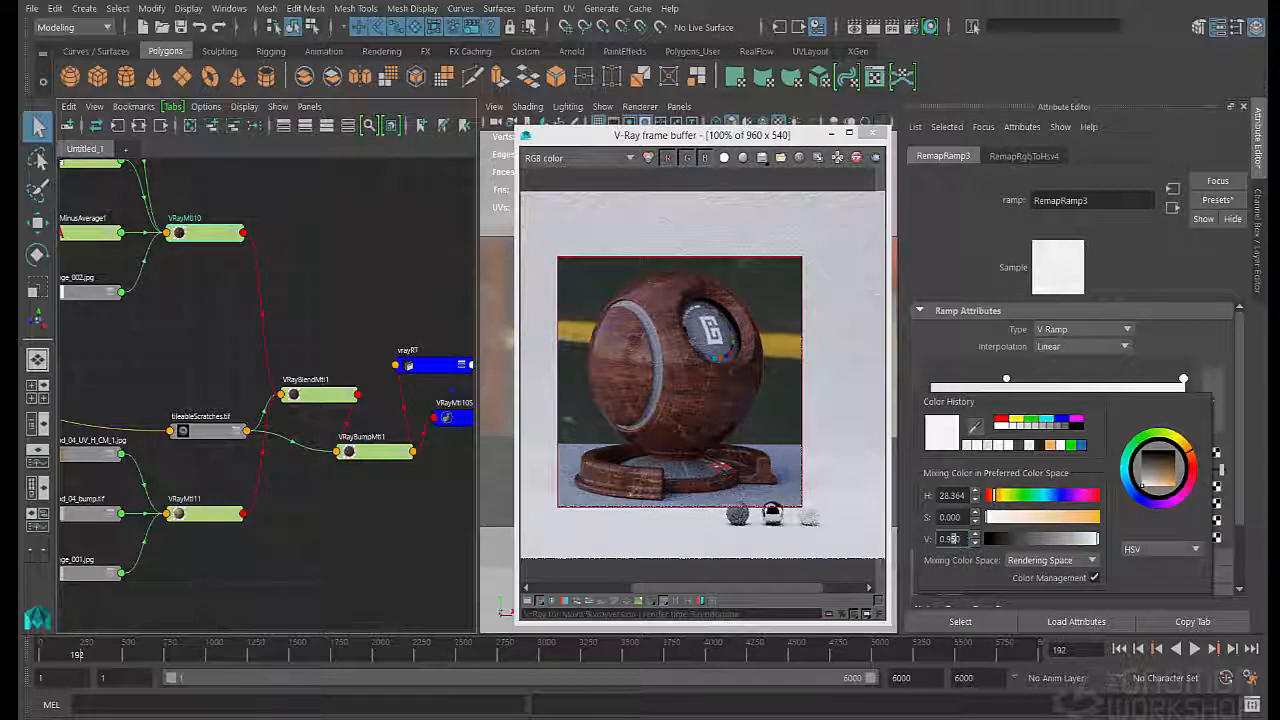
pyautogui.write('0.9')
pyautogui.press('Return')
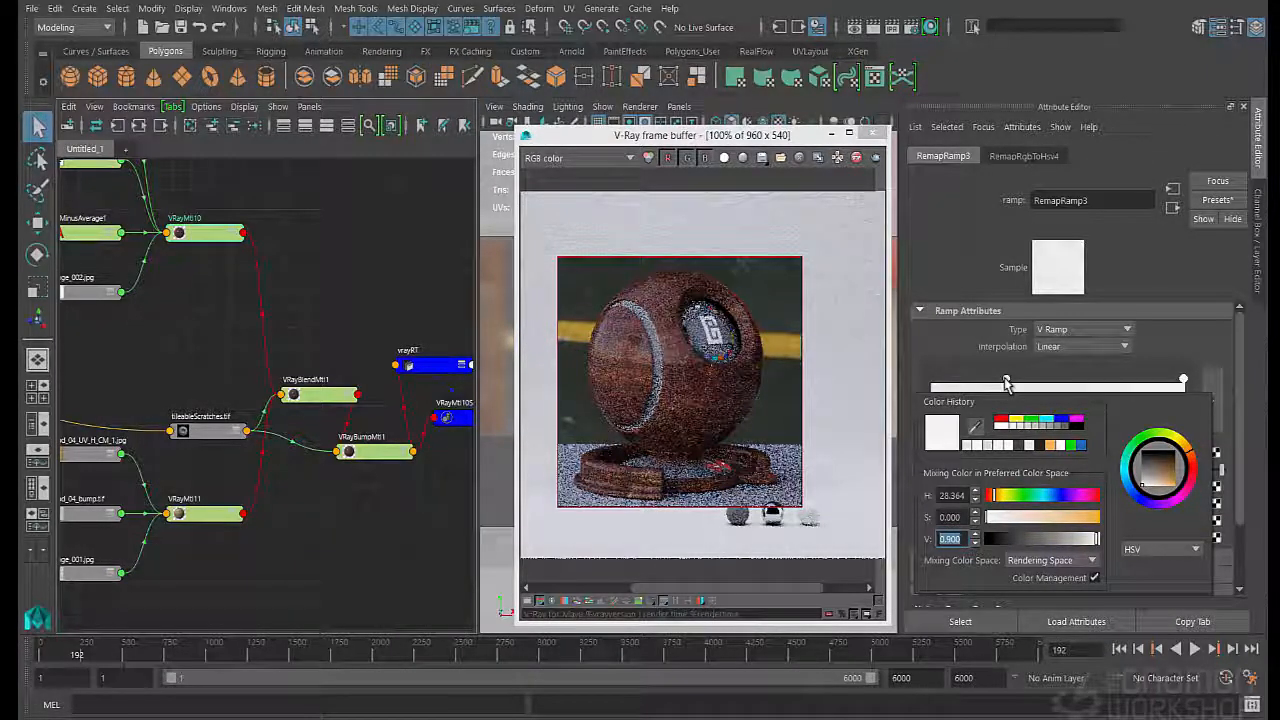
pyautogui.click(1006, 380)
pyautogui.click(1046, 456)
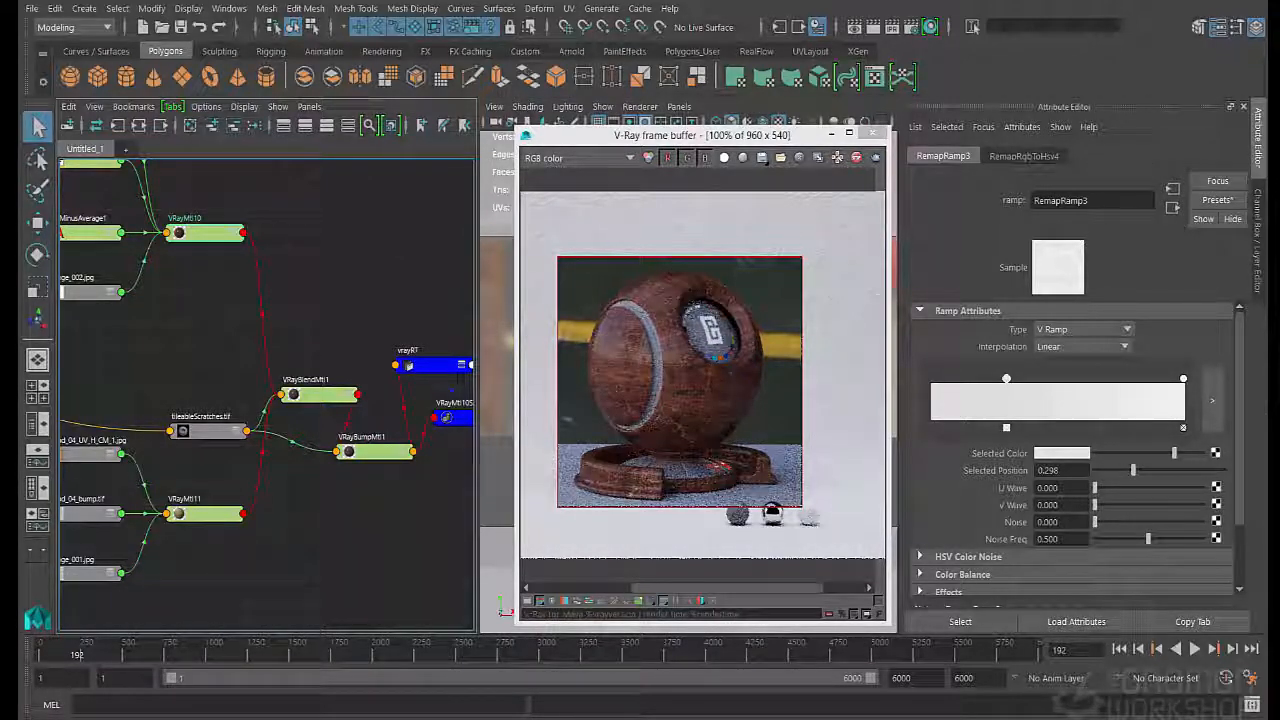
# - Preview the adjusted wood under the sunSky_bty render layer from a different camera angle, with the frame buffer moved clear of the viewport
pyautogui.click(1258, 200)
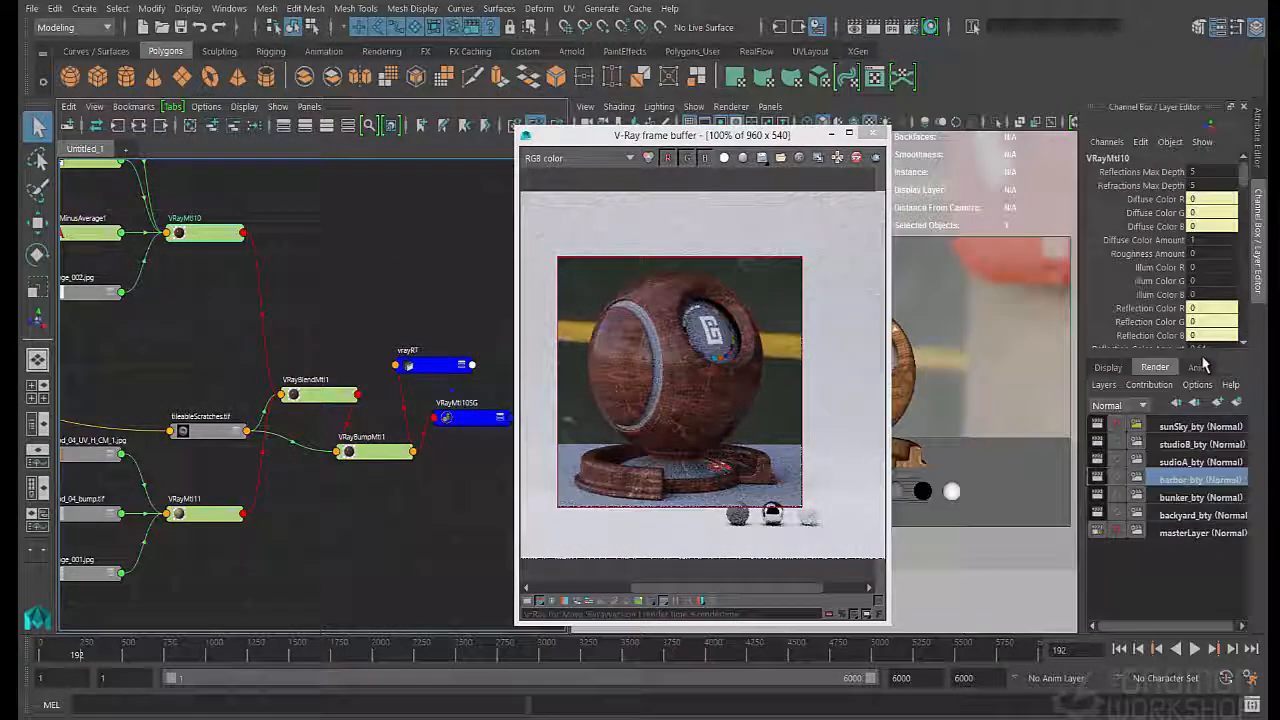
pyautogui.click(1185, 427)
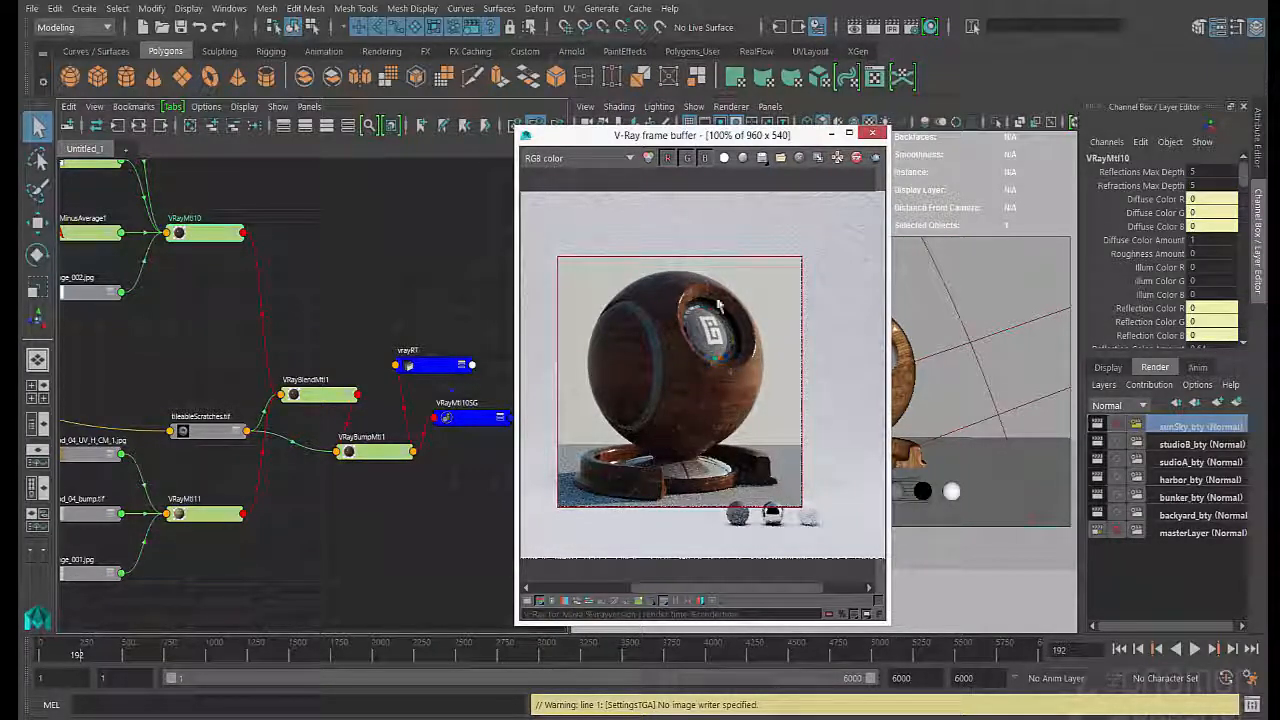
pyautogui.moveTo(658, 139); pyautogui.dragTo(463, 136)
pyautogui.keyDown('alt'); pyautogui.moveTo(941, 352); pyautogui.dragTo(771, 372); pyautogui.keyUp('alt')
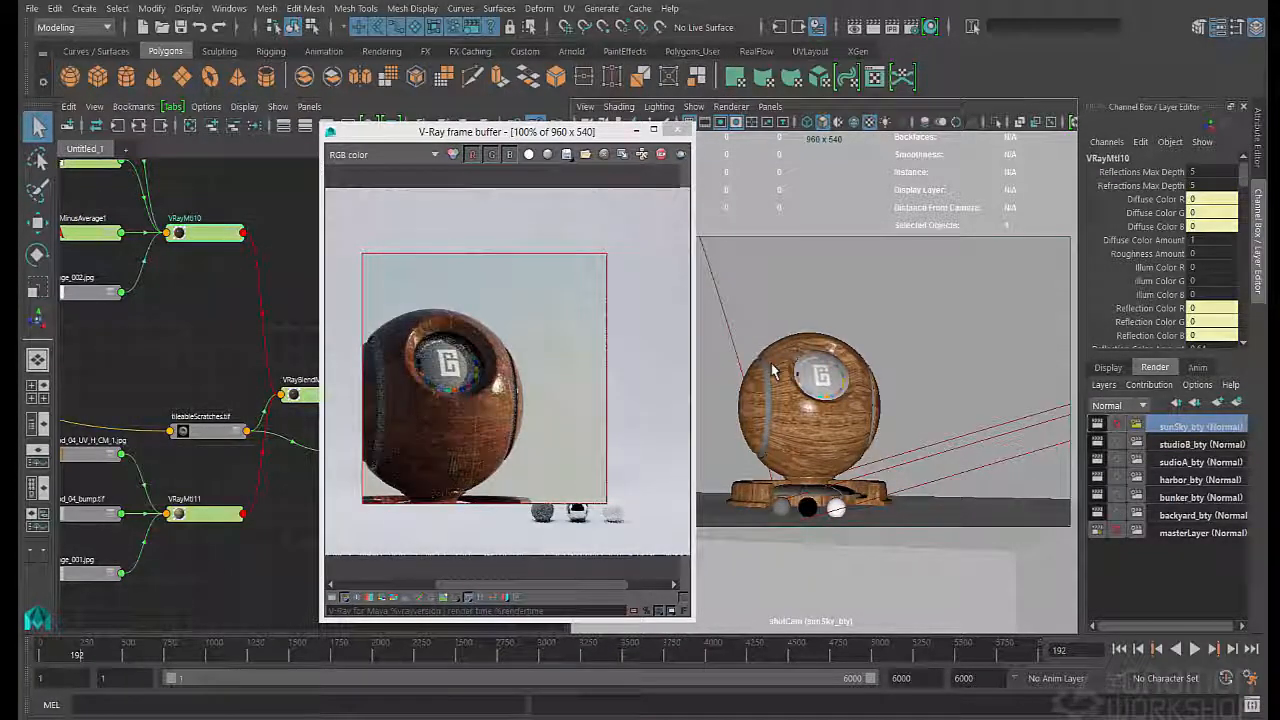
# - Clear the selection, restore the original shot camera view, and make masterLayer the active render layer
pyautogui.click(851, 309)
pyautogui.press('[')
pyautogui.press('[')
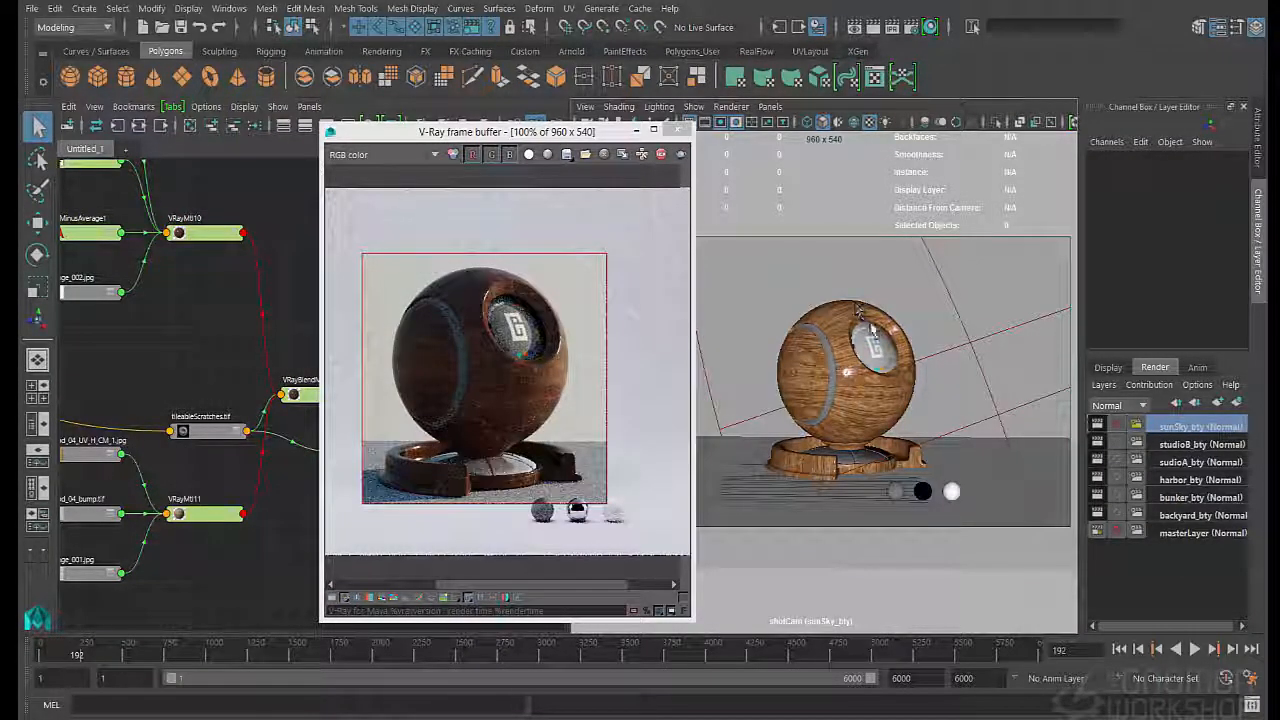
pyautogui.click(1175, 533)
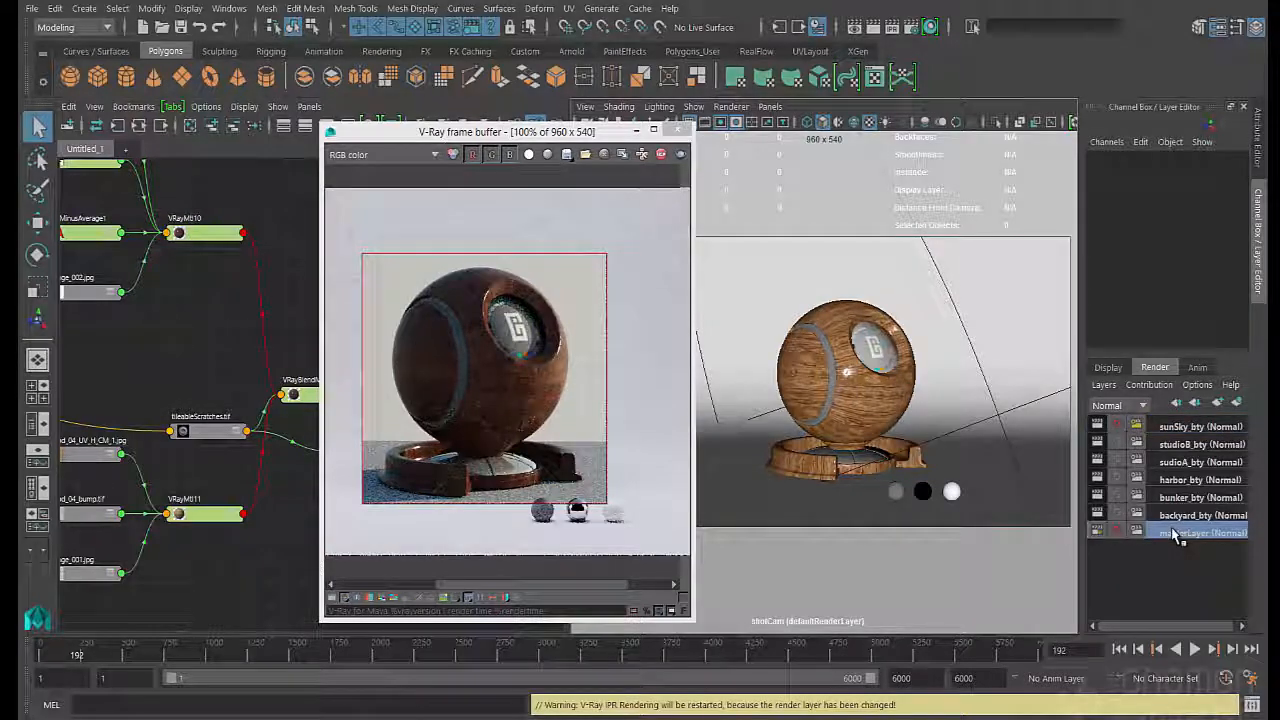